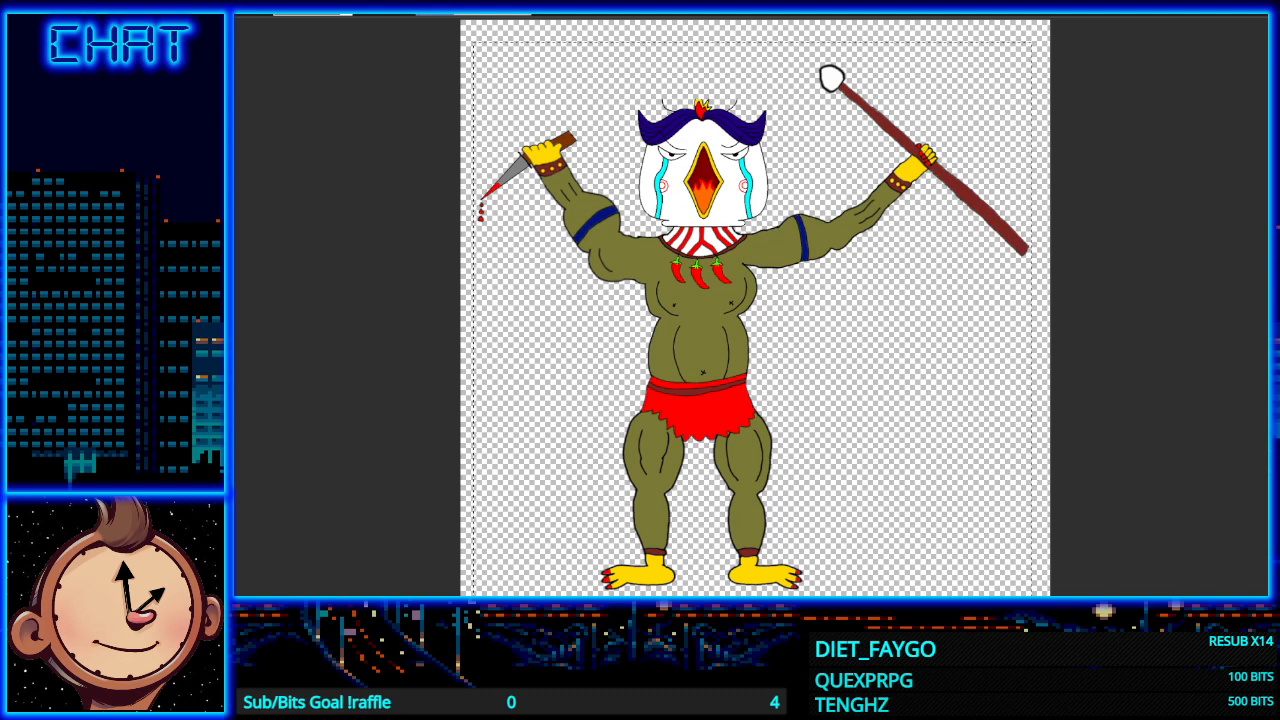
# Step: Switch to the blank white document and clear its background to transparency
pyautogui.hotkey('ctrl', 'pagedown')
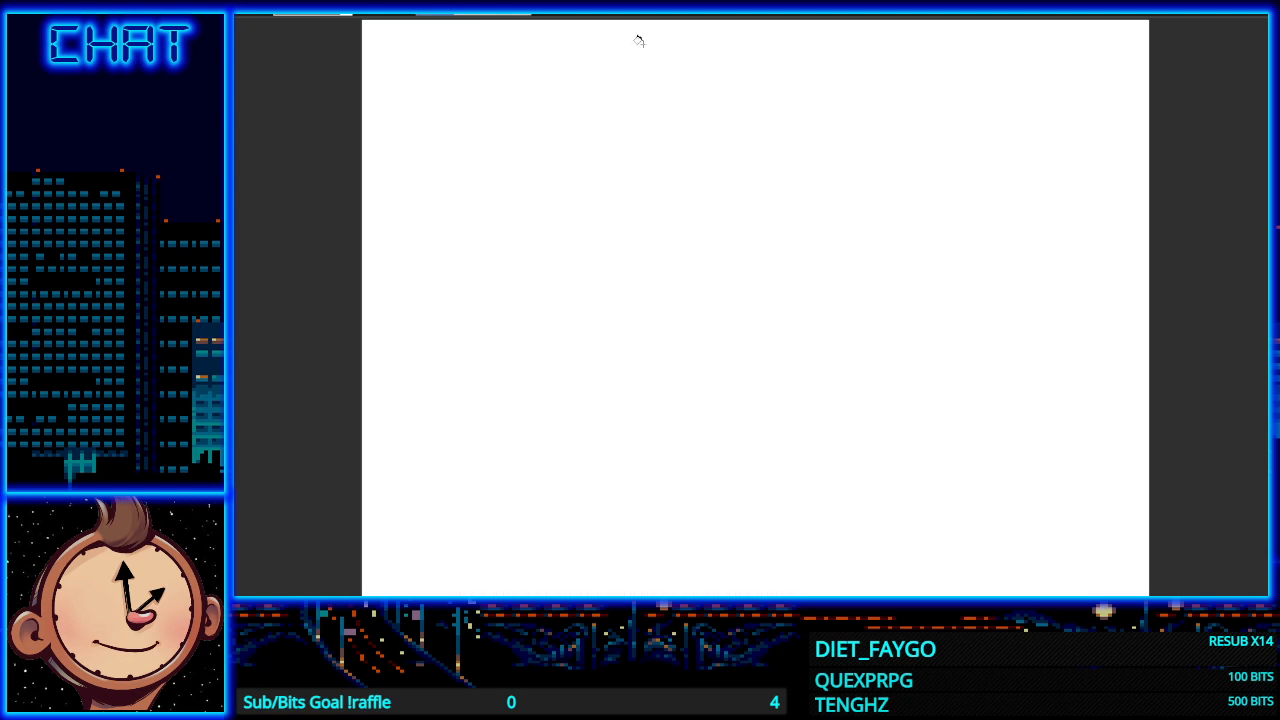
pyautogui.press('Delete')
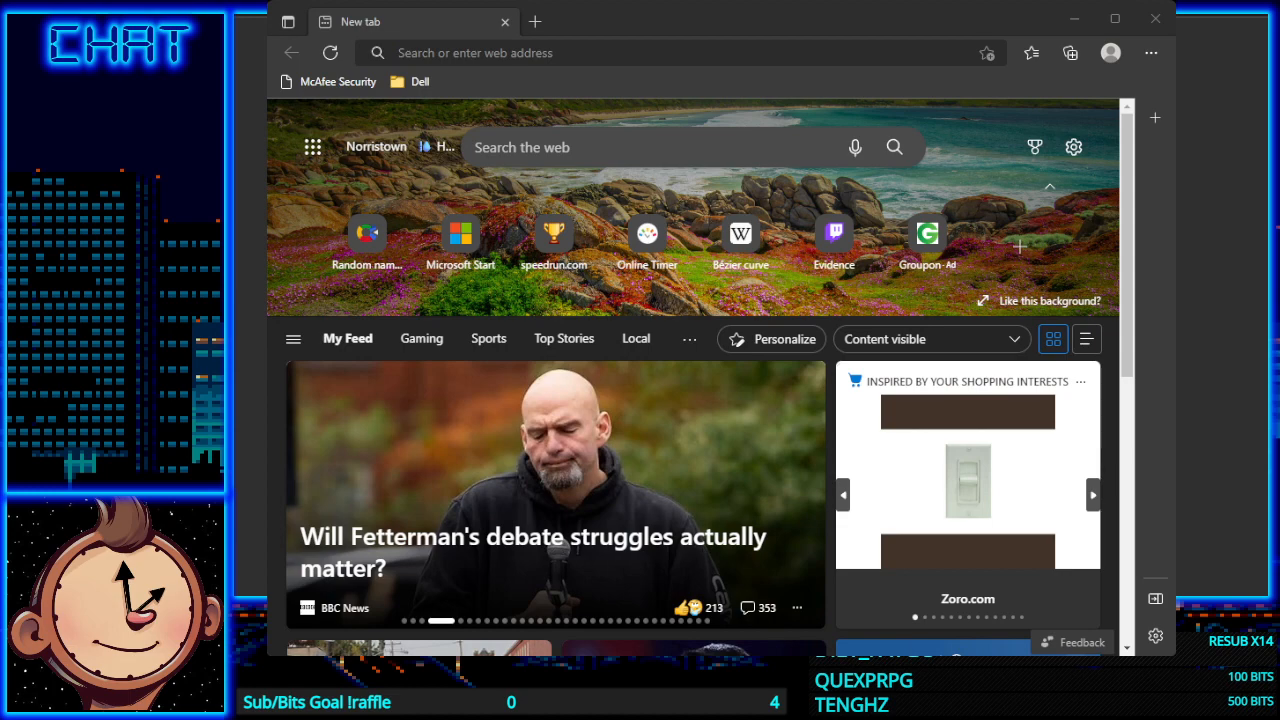
# Step: Search the web for "gumball machine clipart" in the browser
pyautogui.click(398, 53)
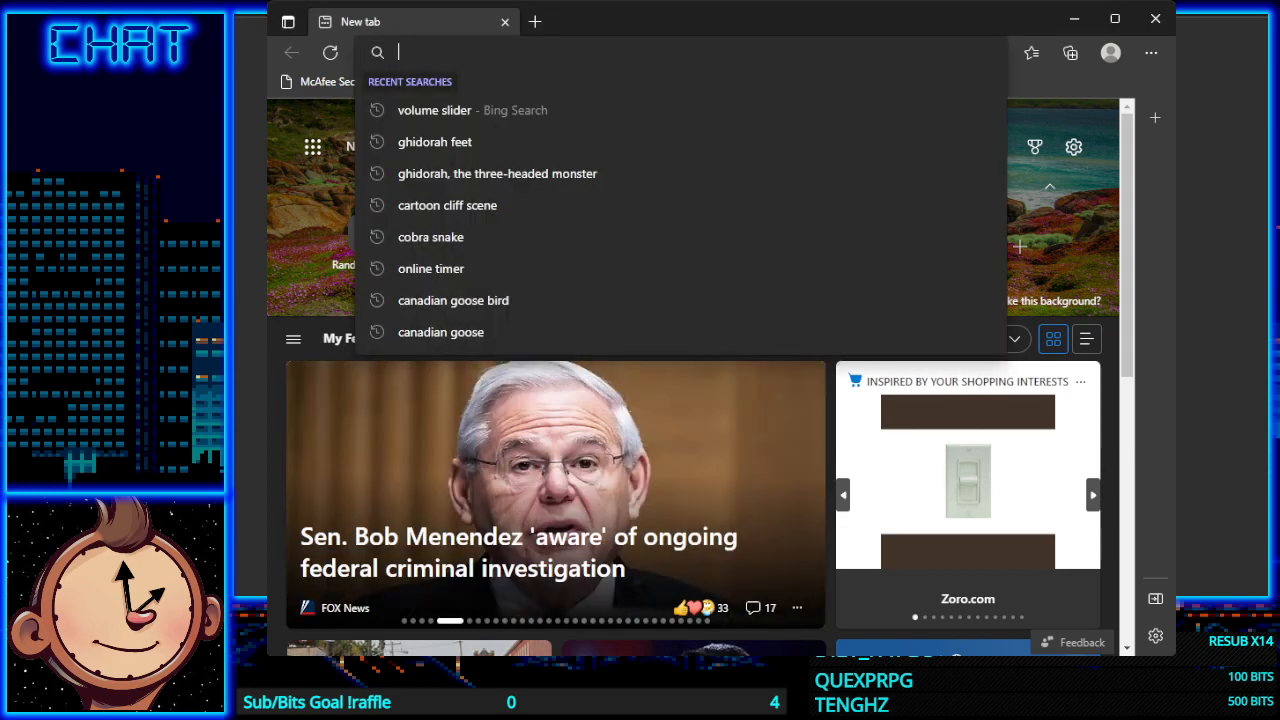
pyautogui.write('gumball ')
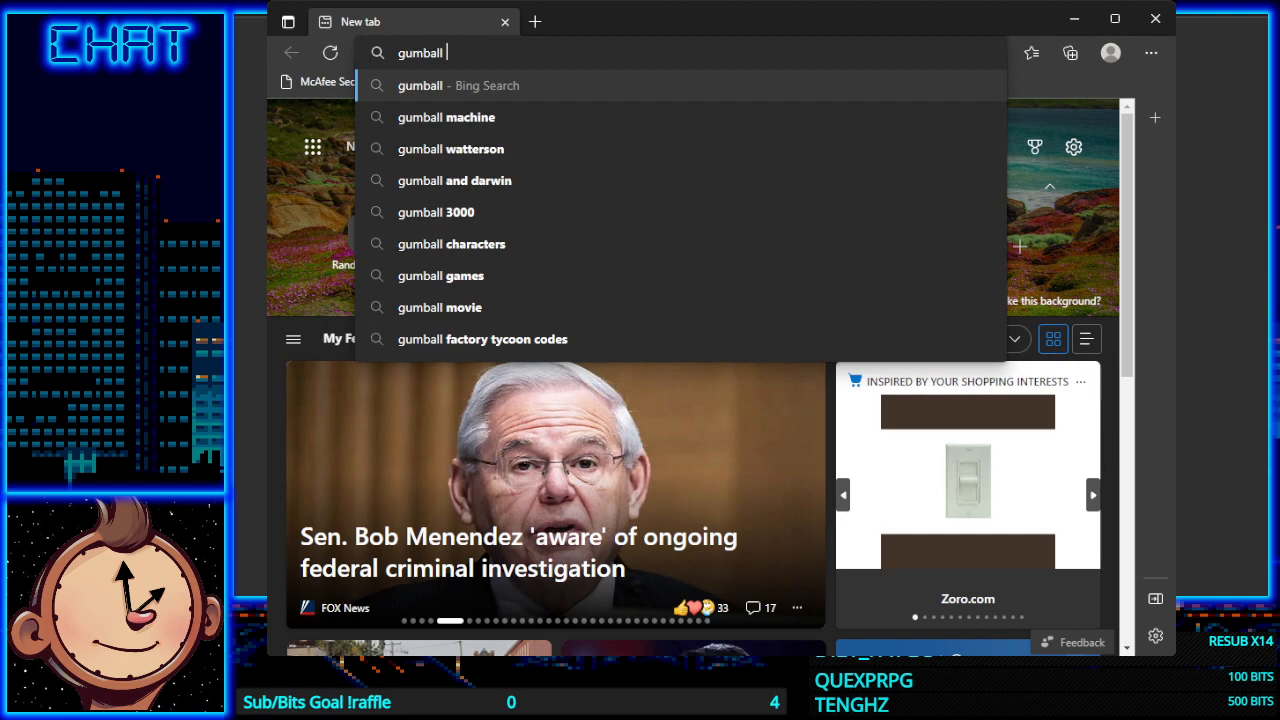
pyautogui.write('machine clip')
pyautogui.press('Return')
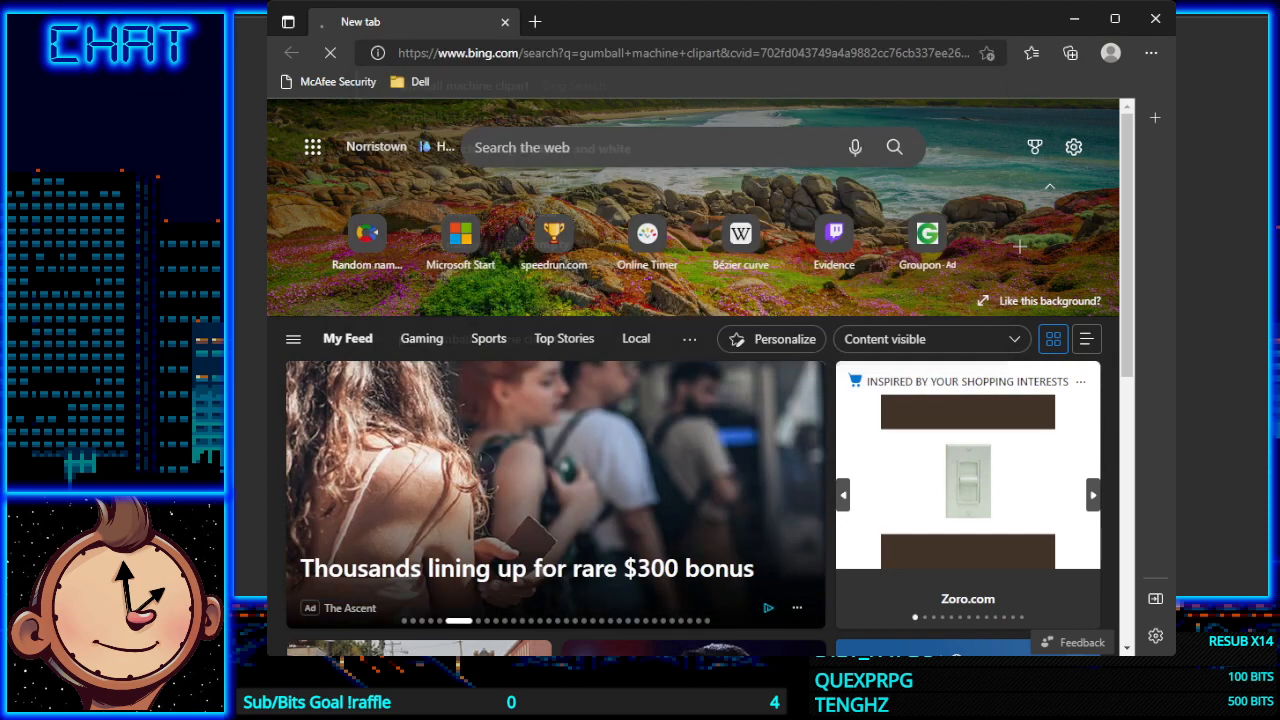
# Step: Open the Clipart Library collection of gumball machine cliparts from the search results and widen the browser window
pyautogui.scroll(-3, 700, 400)
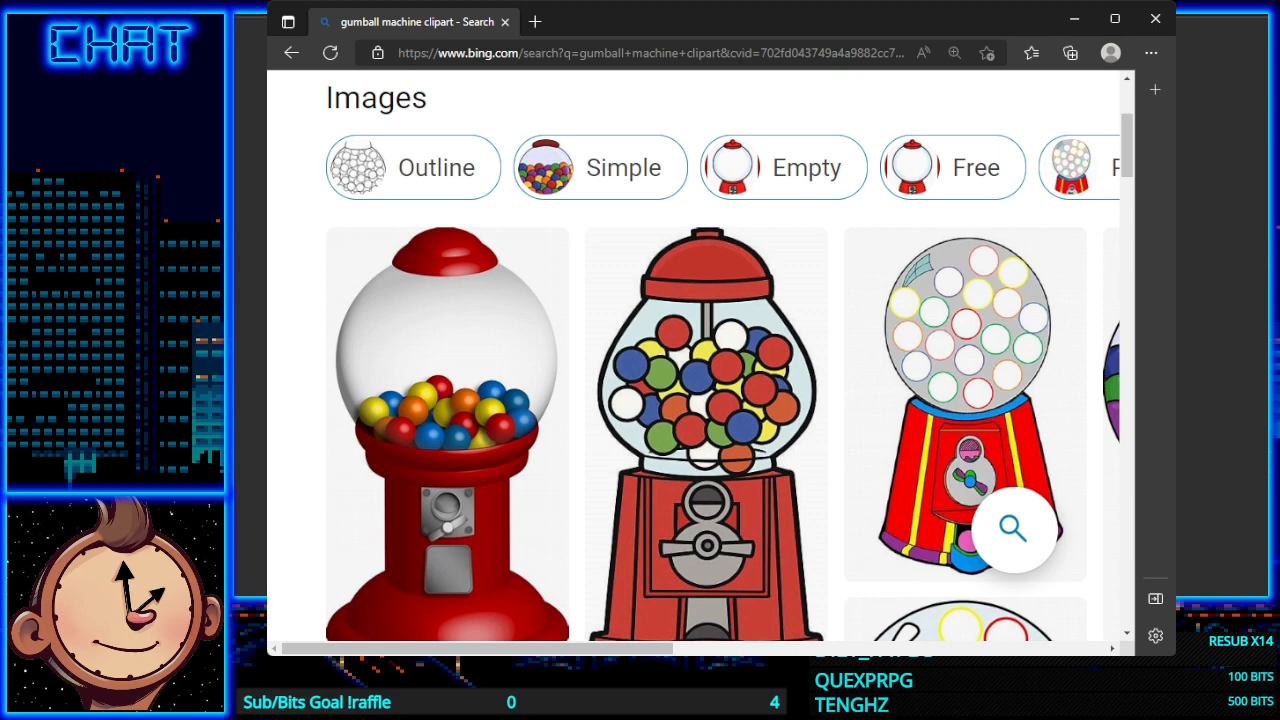
pyautogui.scroll(-1, 730, 400)
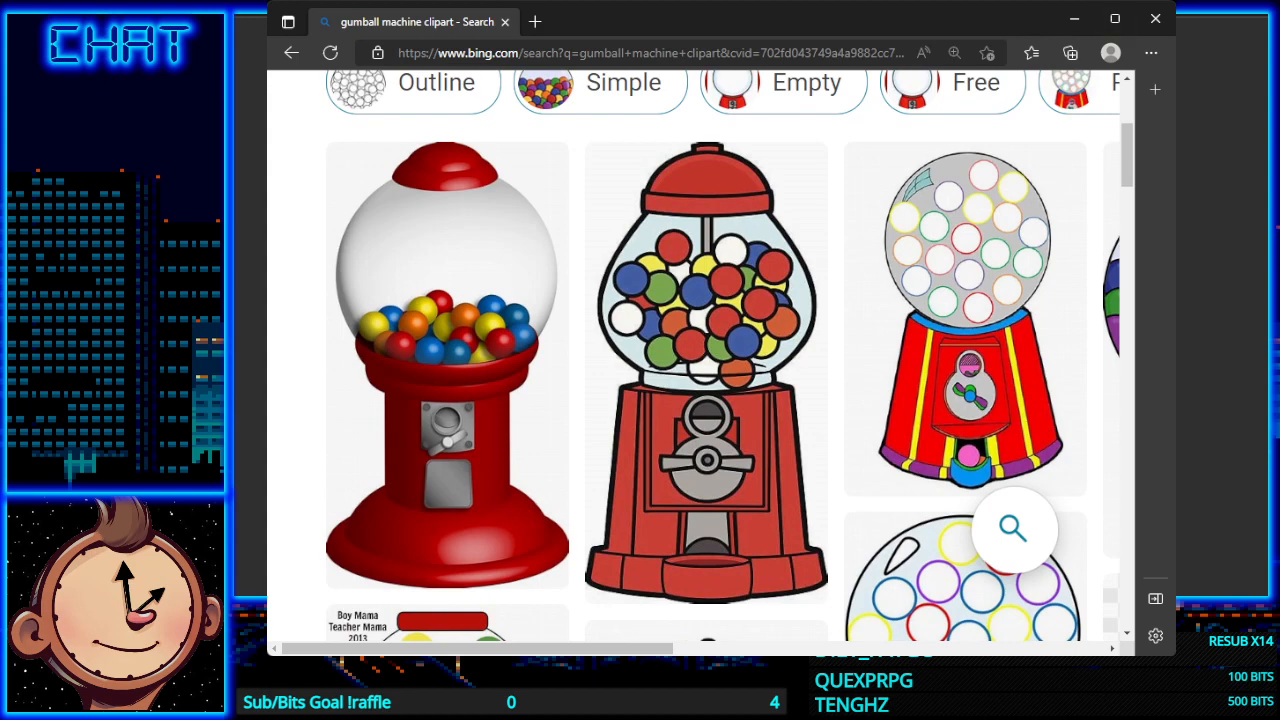
pyautogui.scroll(-5, 730, 400)
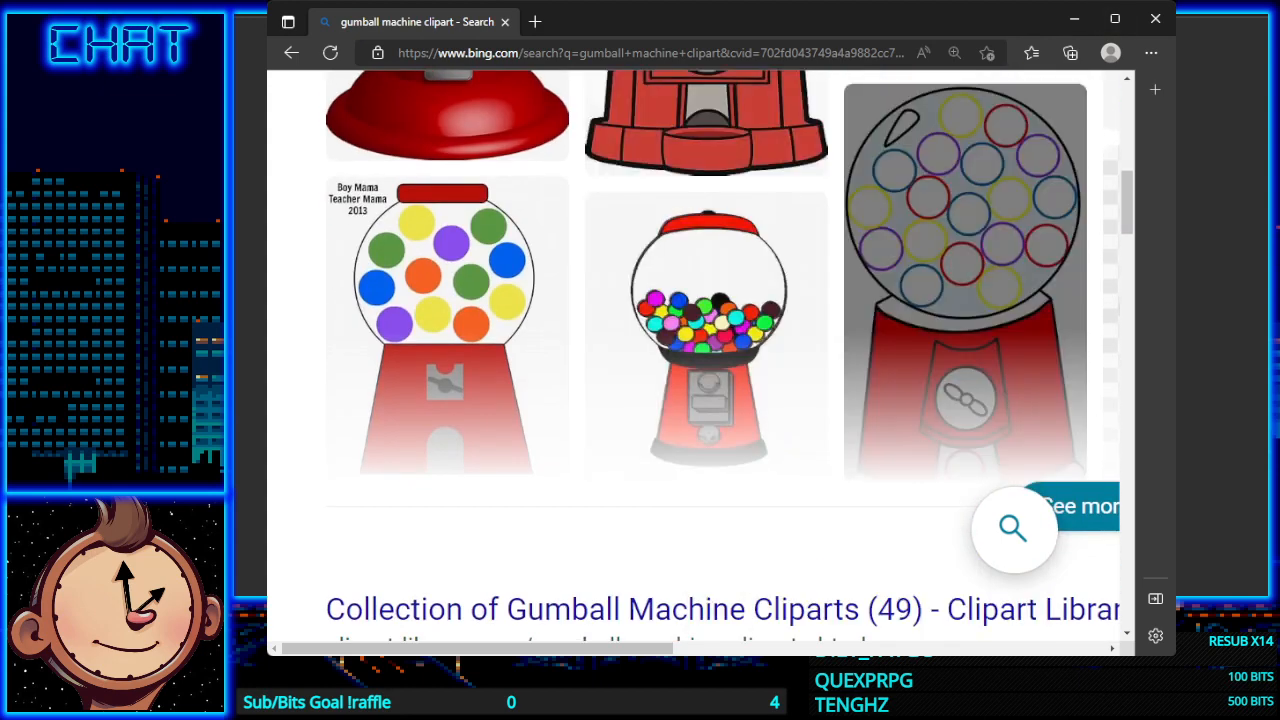
pyautogui.scroll(-3, 700, 400)
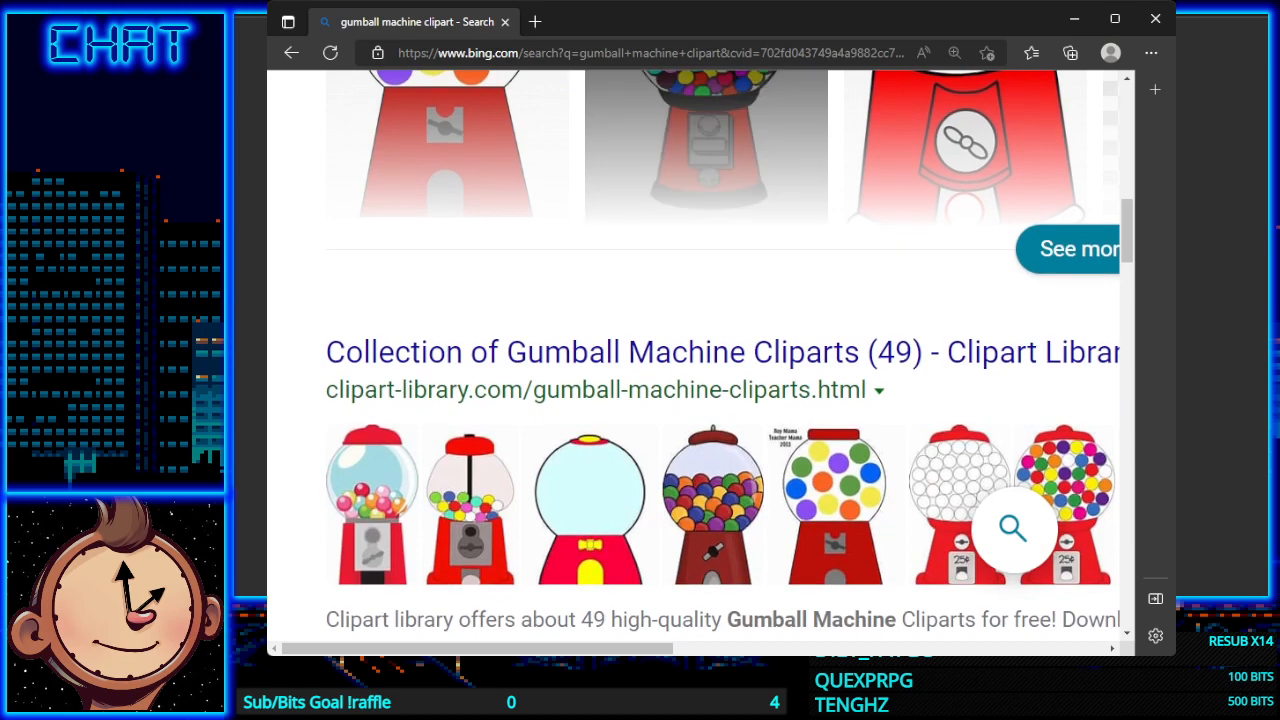
pyautogui.click(722, 352)
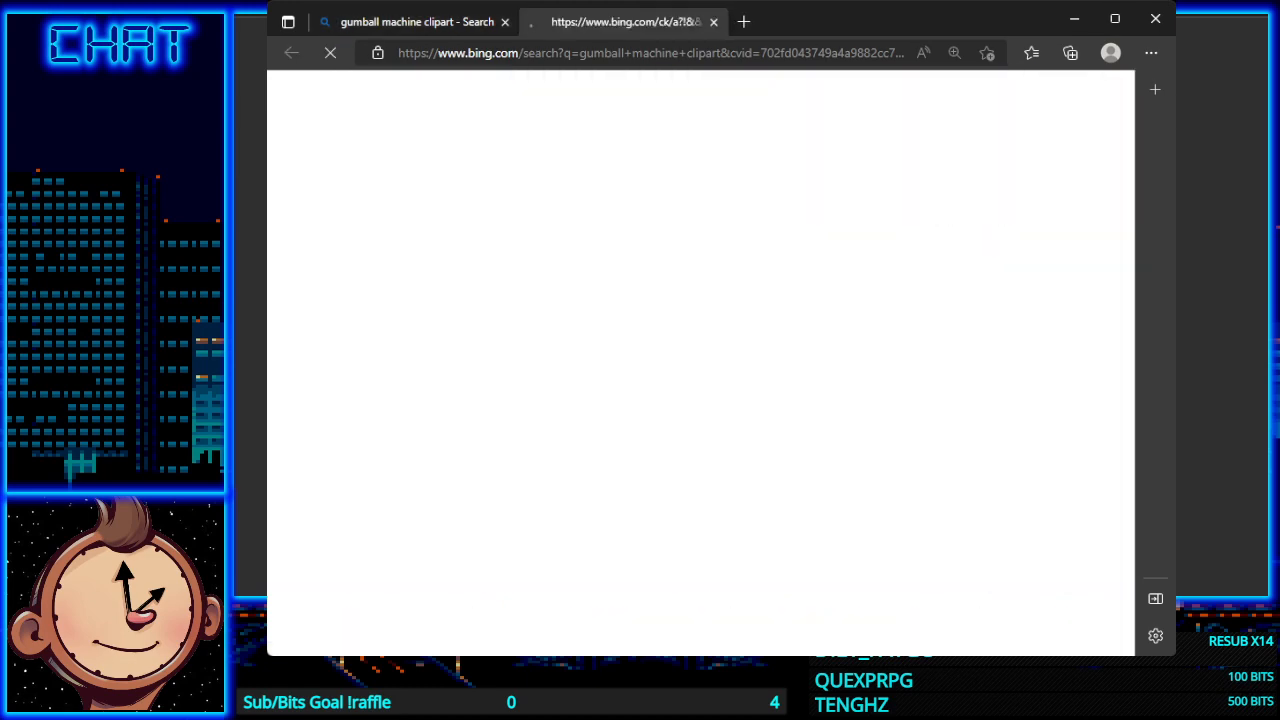
pyautogui.moveTo(1176, 360); pyautogui.dragTo(1279, 360)
# Step: Look through the whole Clipart Library collection for a gumball machine suitable as a drawing reference
pyautogui.scroll(-3, 782, 400)
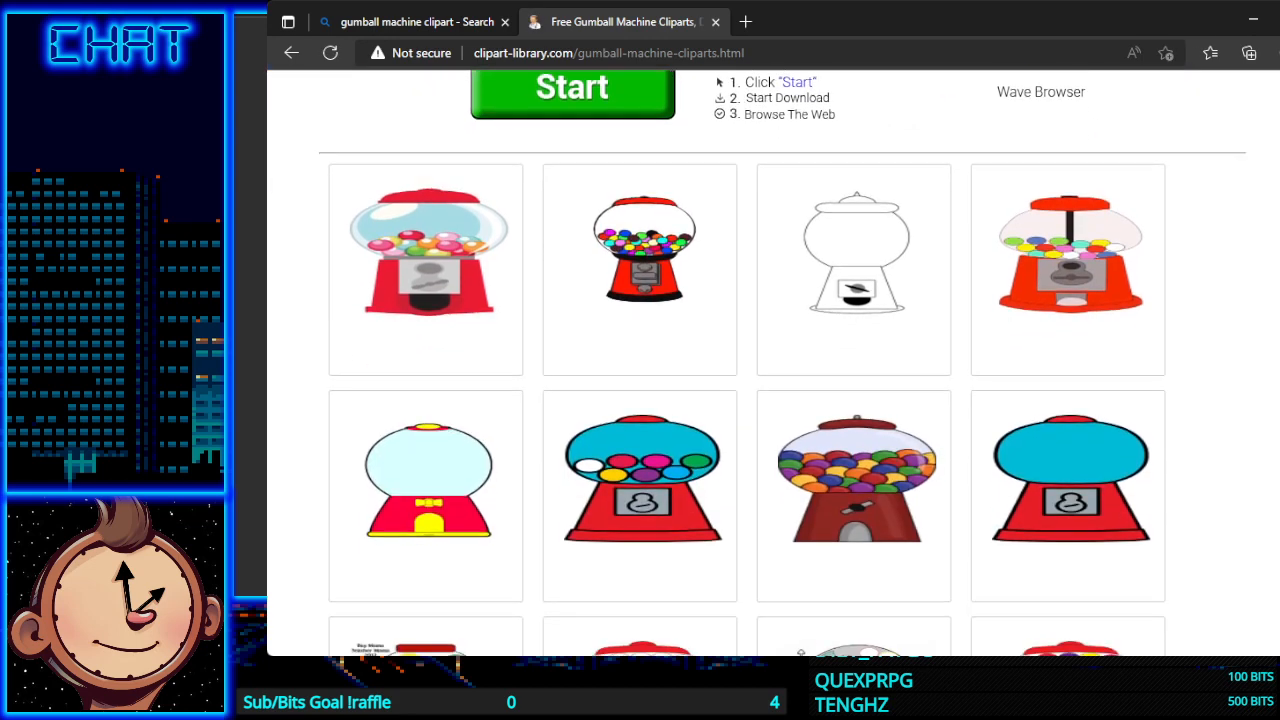
pyautogui.scroll(-6, 782, 400)
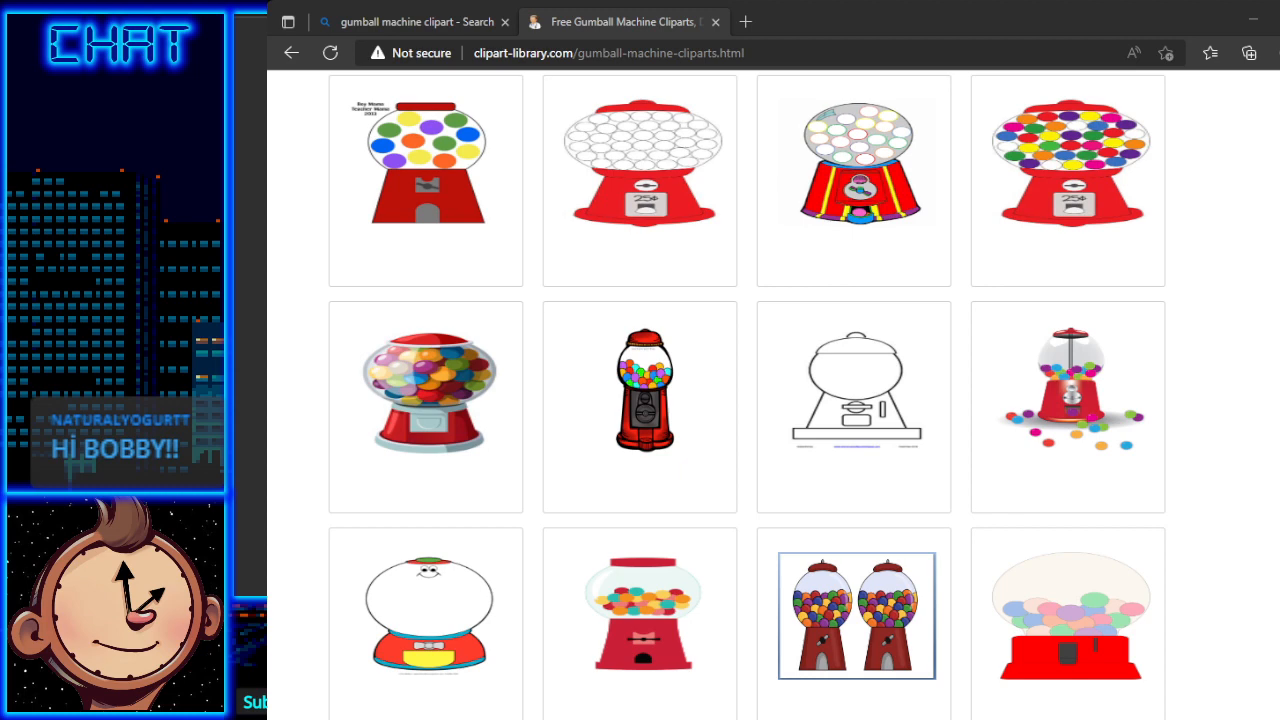
pyautogui.scroll(-4, 746, 400)
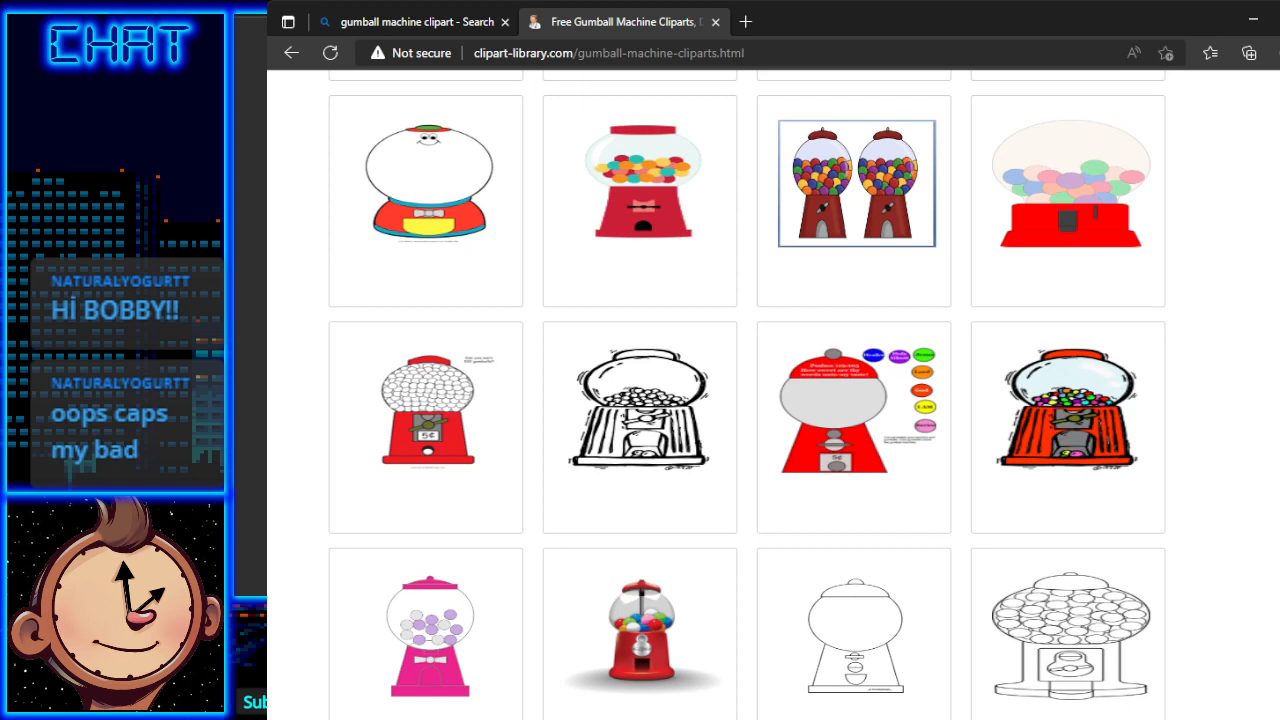
pyautogui.scroll(-2, 746, 400)
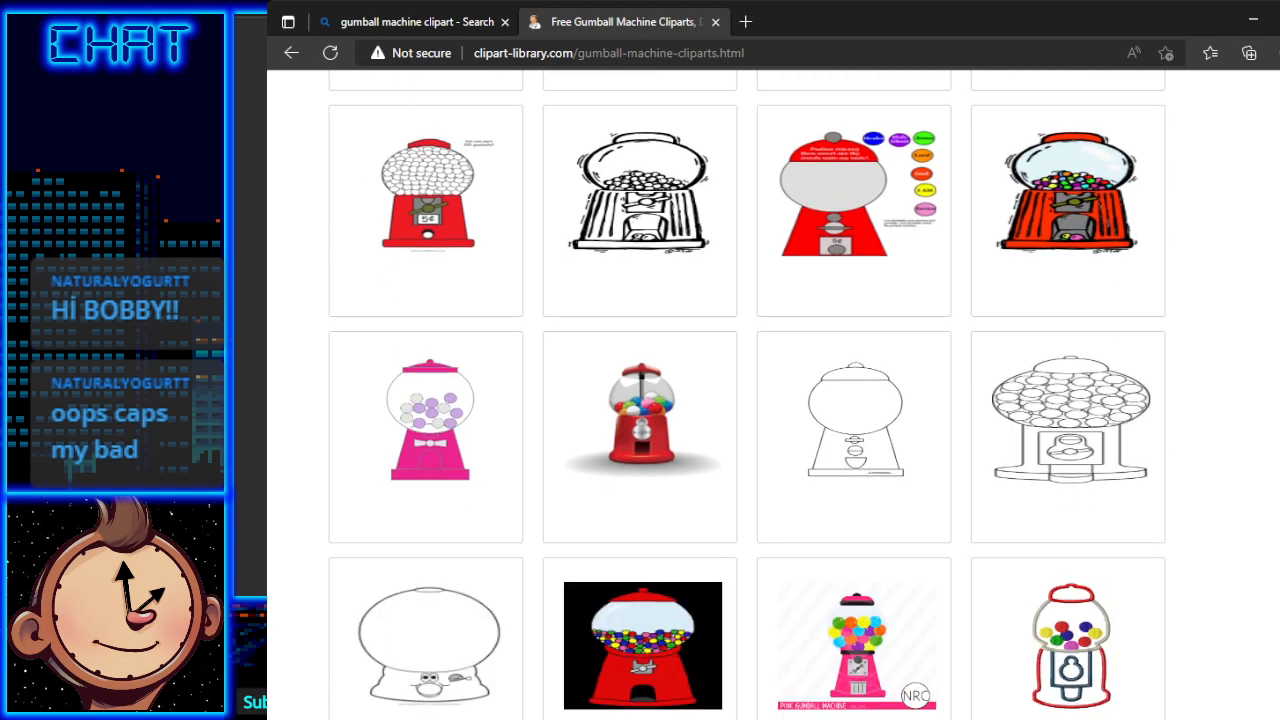
pyautogui.scroll(-4, 746, 400)
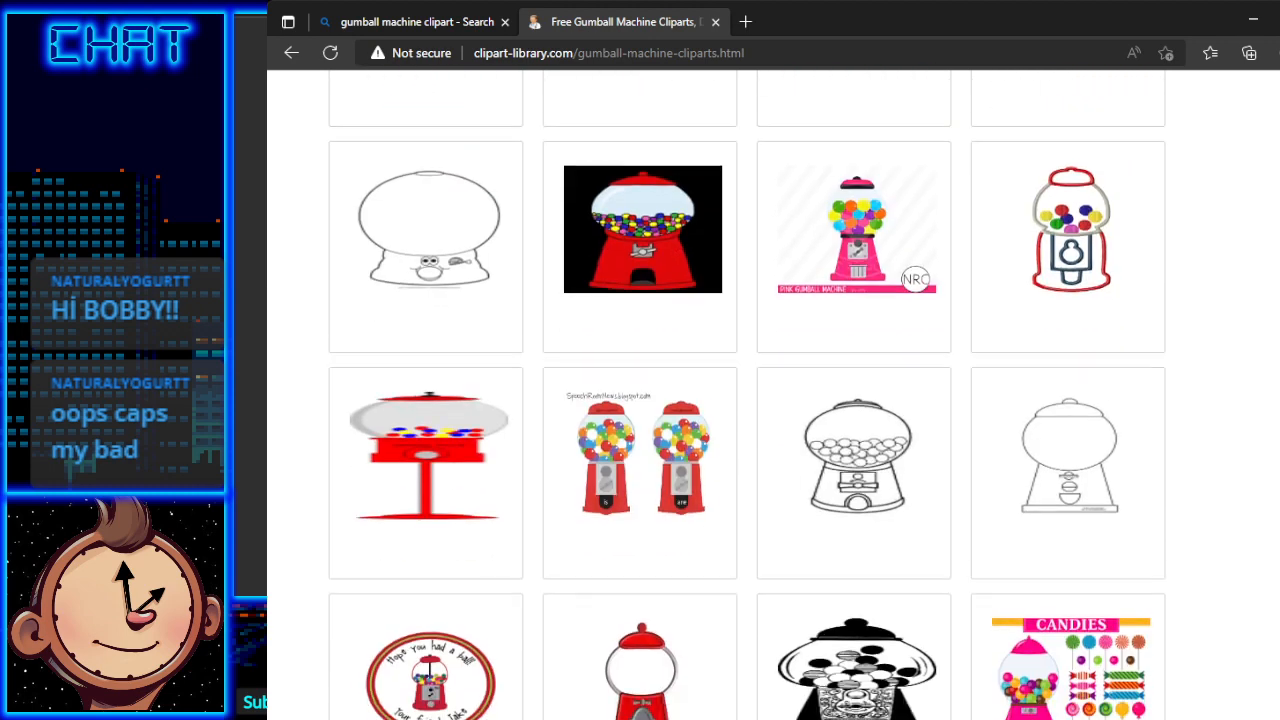
pyautogui.scroll(-5, 746, 400)
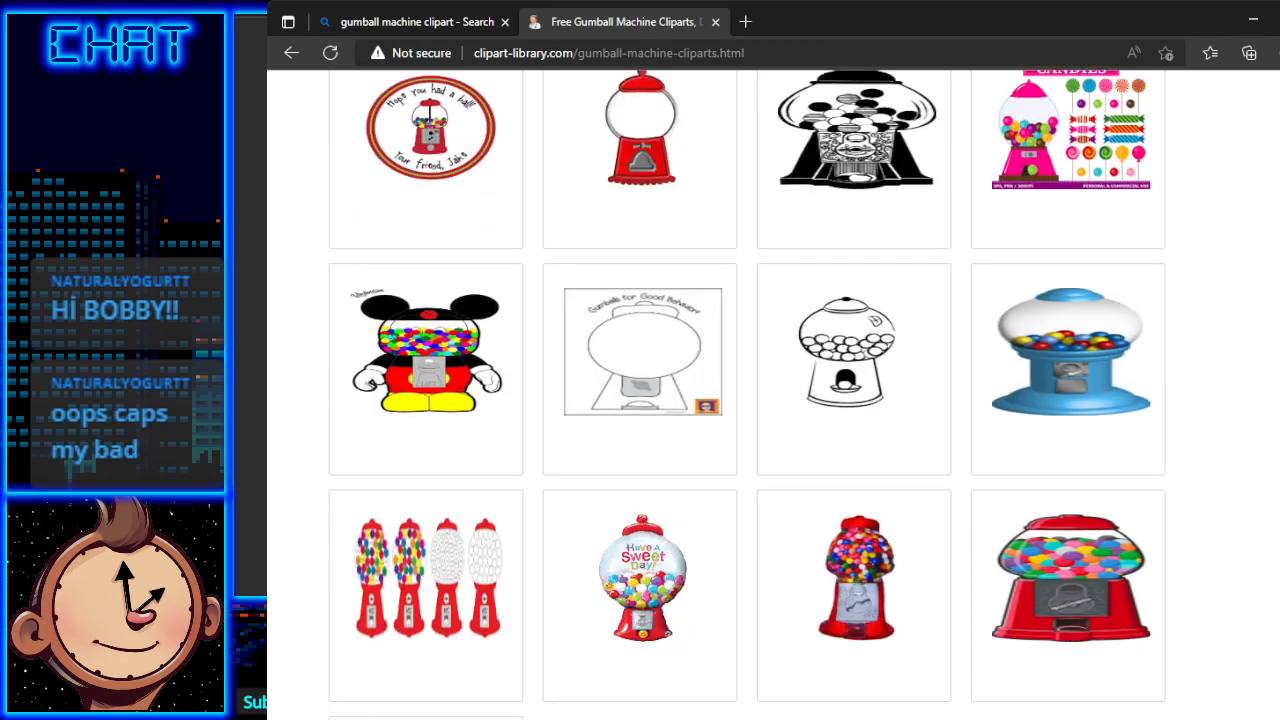
pyautogui.scroll(-6, 746, 400)
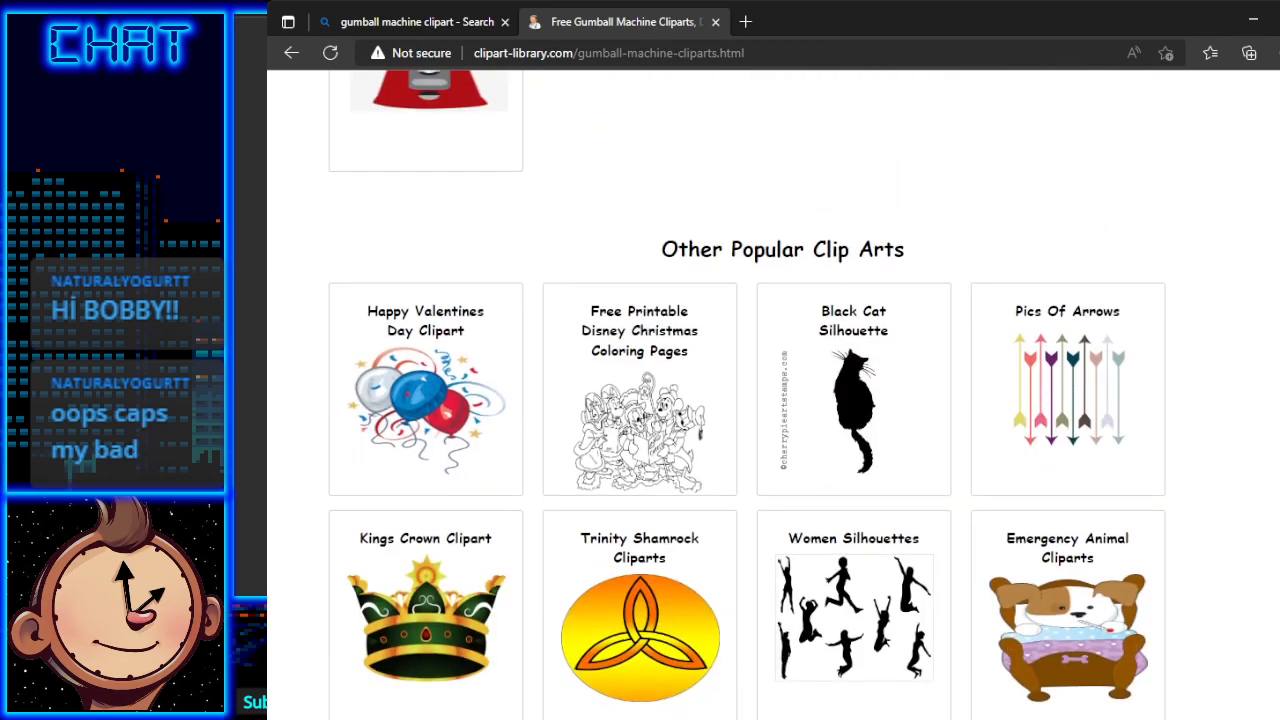
pyautogui.scroll(20, 746, 400)
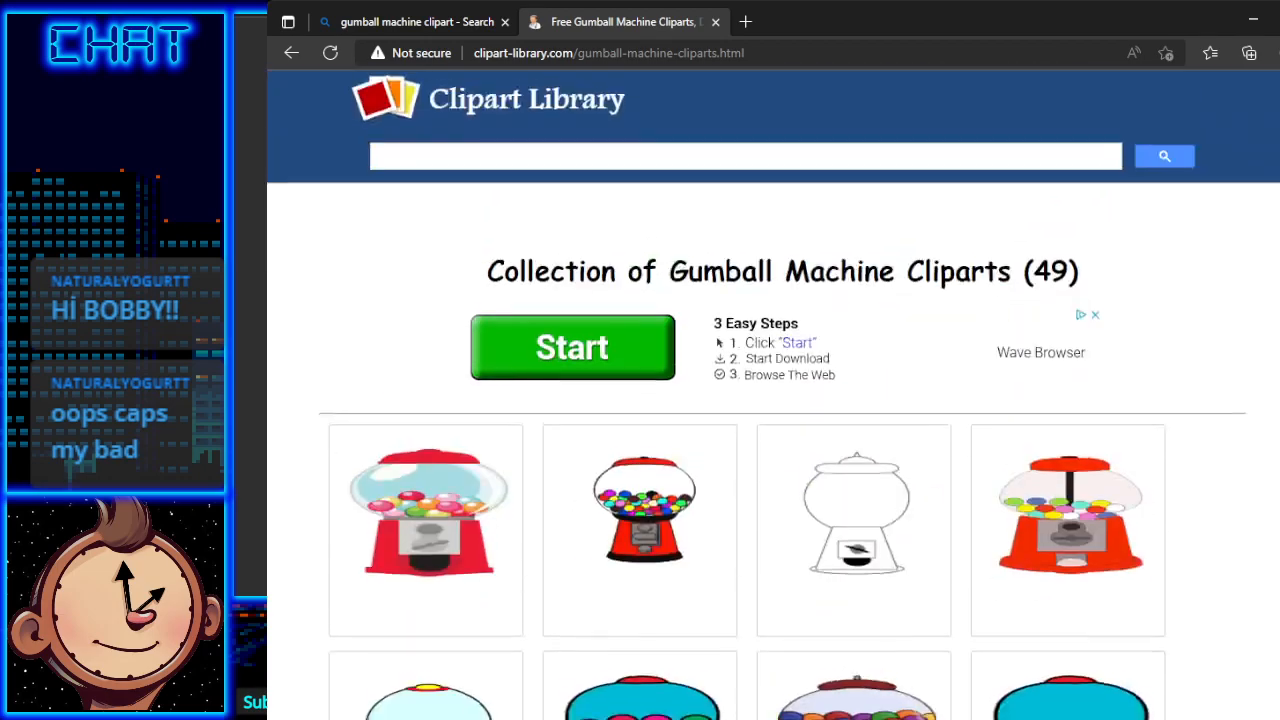
pyautogui.scroll(-1, 773, 400)
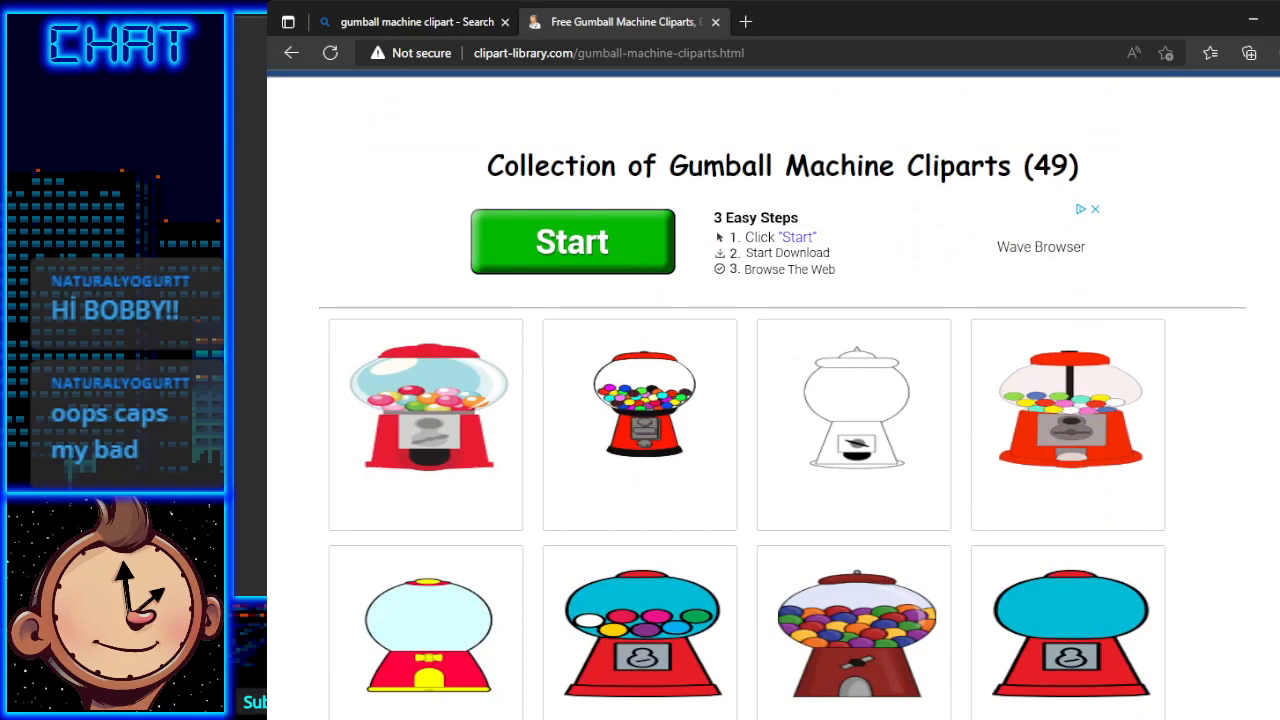
# Step: Return to the image search results and open the black-outlined red gumball machine with multicoloured balls
pyautogui.click(291, 53)
pyautogui.scroll(2, 773, 400)
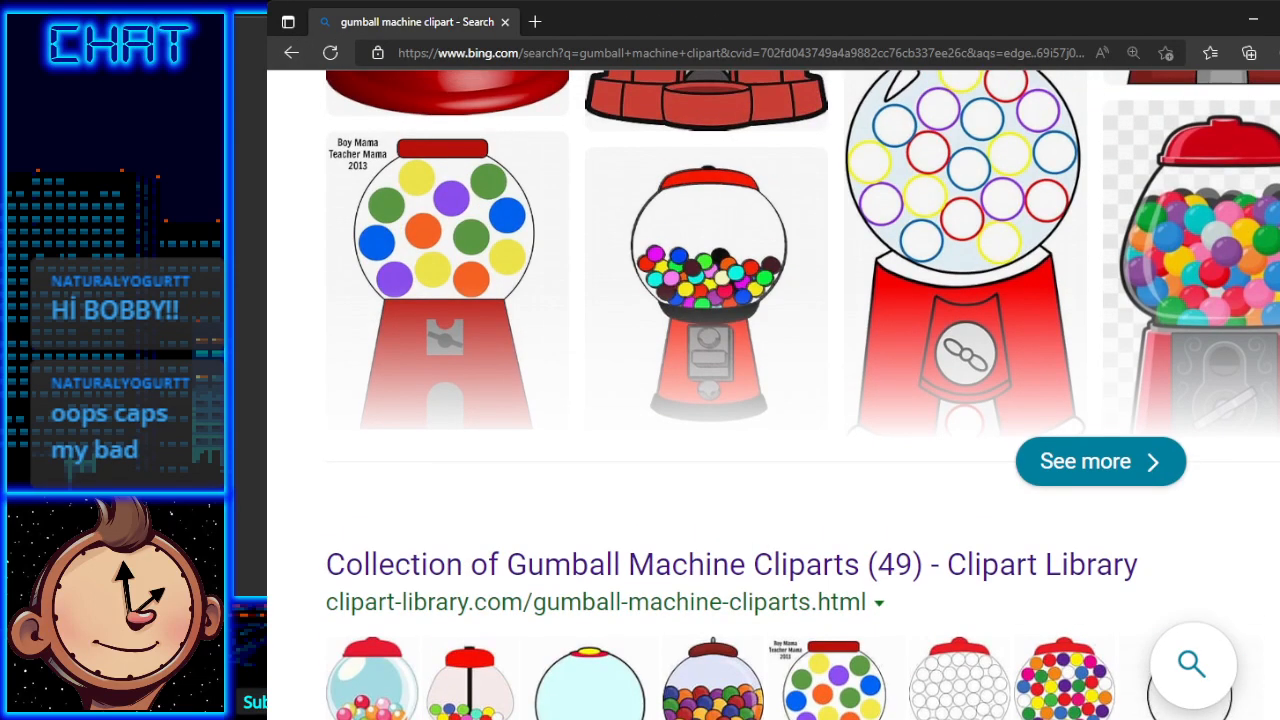
pyautogui.scroll(5, 773, 400)
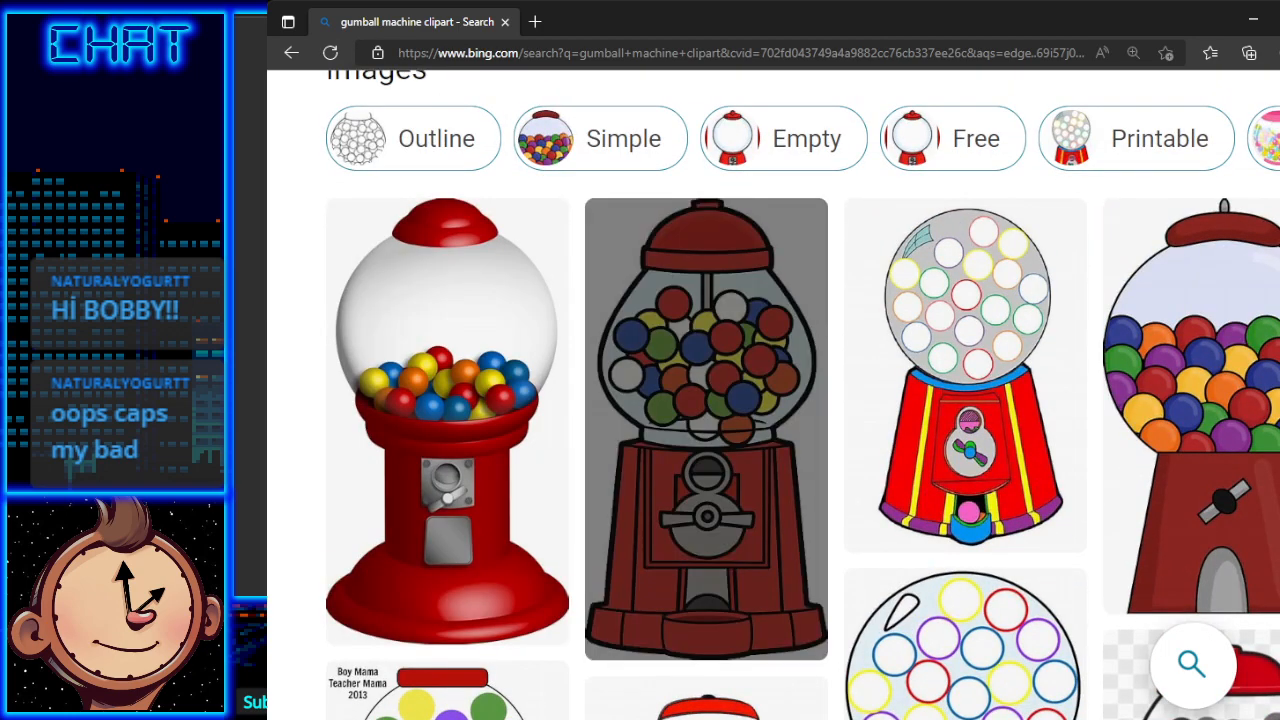
pyautogui.moveTo(706, 428)
pyautogui.click(883, 430)
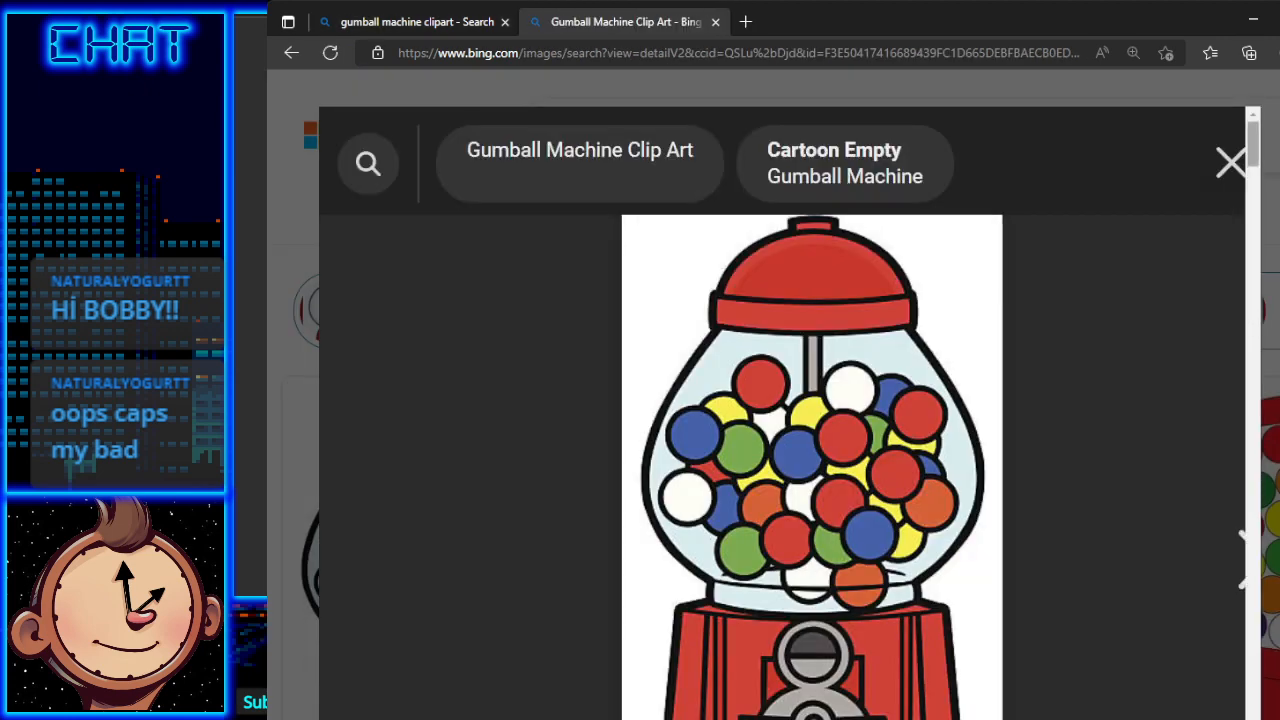
# Step: Examine the gumball machine reference from its lid to its base, and return to the drawing canvas
pyautogui.scroll(-2, 810, 410)
pyautogui.scroll(1, 810, 410)
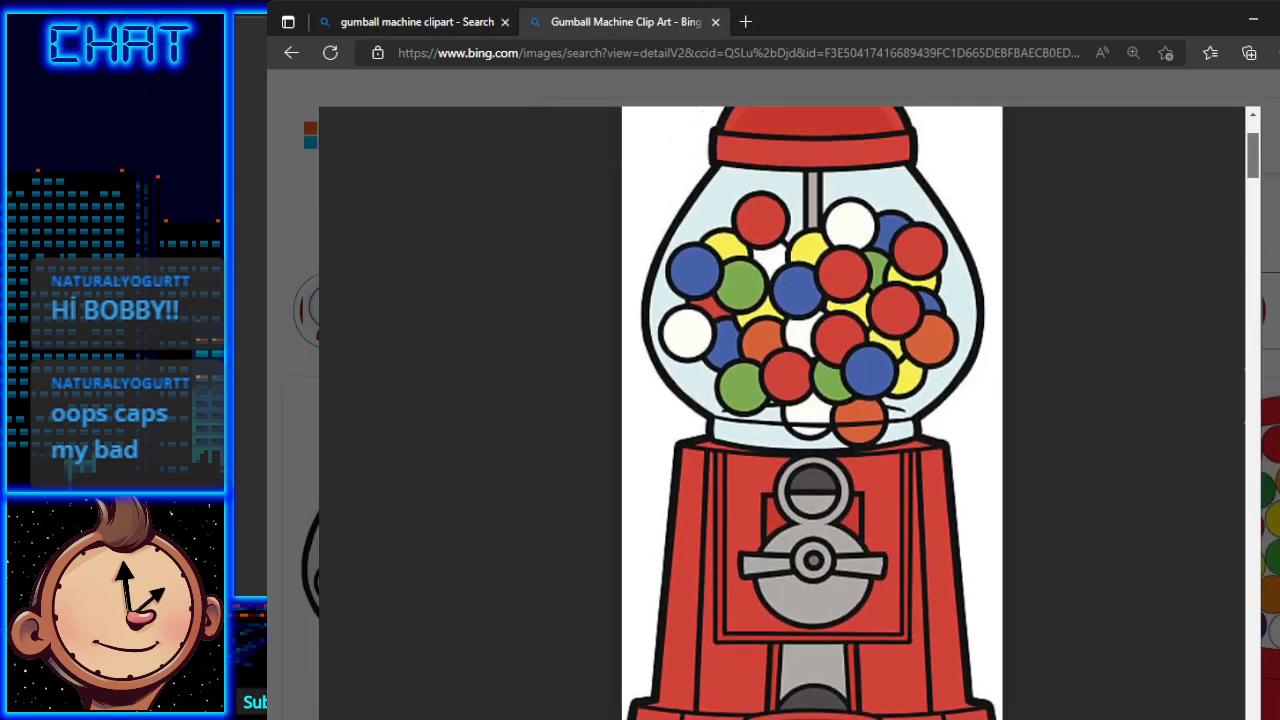
pyautogui.scroll(-1, 810, 410)
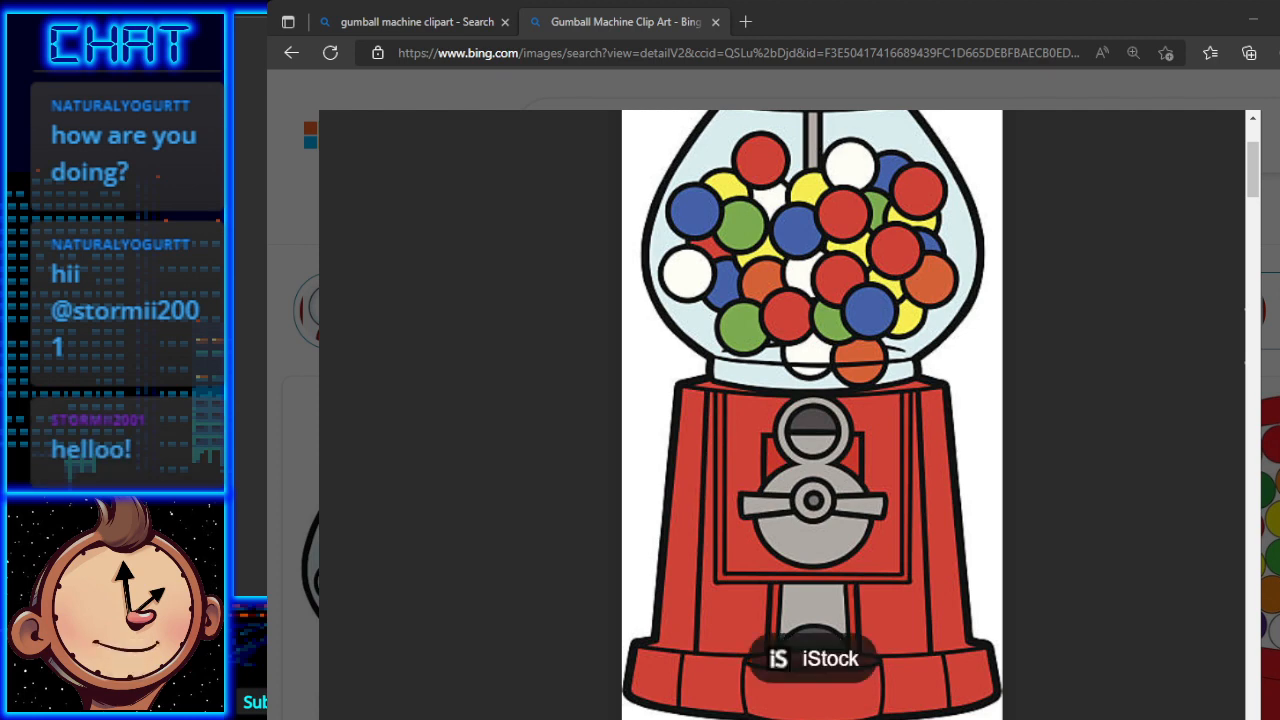
pyautogui.scroll(3, 782, 415)
pyautogui.scroll(-1, 782, 415)
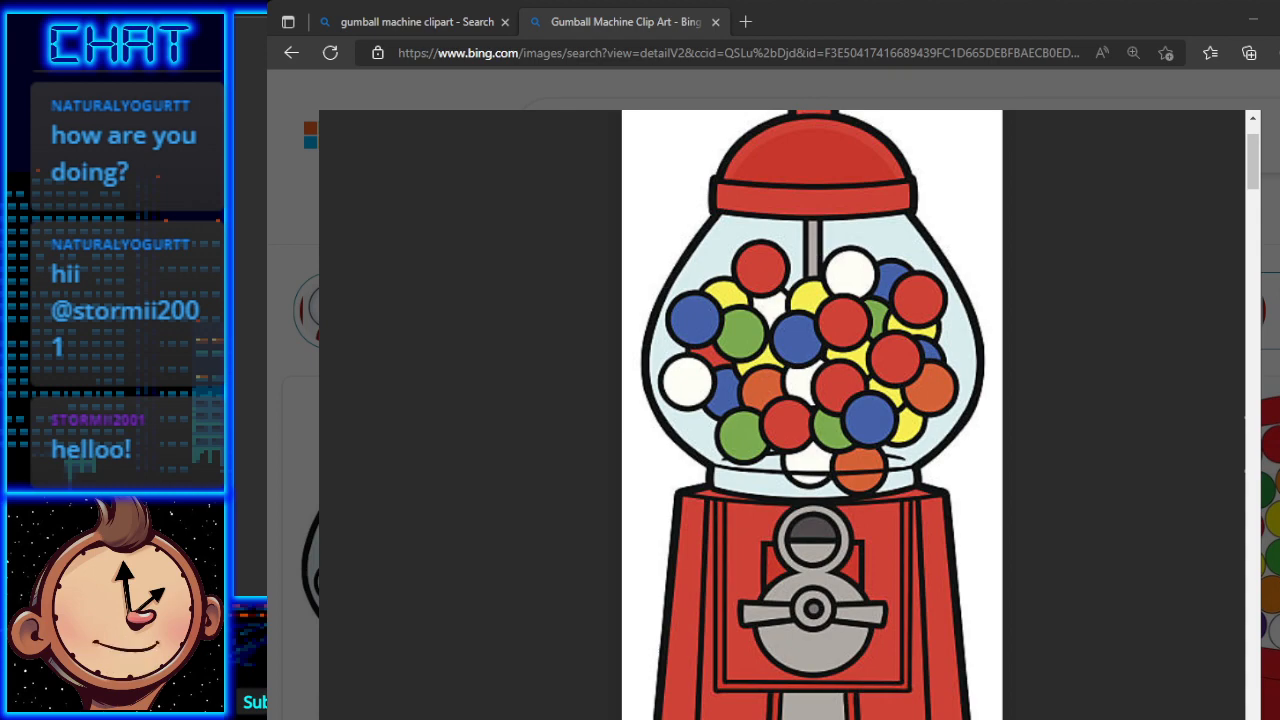
pyautogui.hotkey('alt', 'Tab')
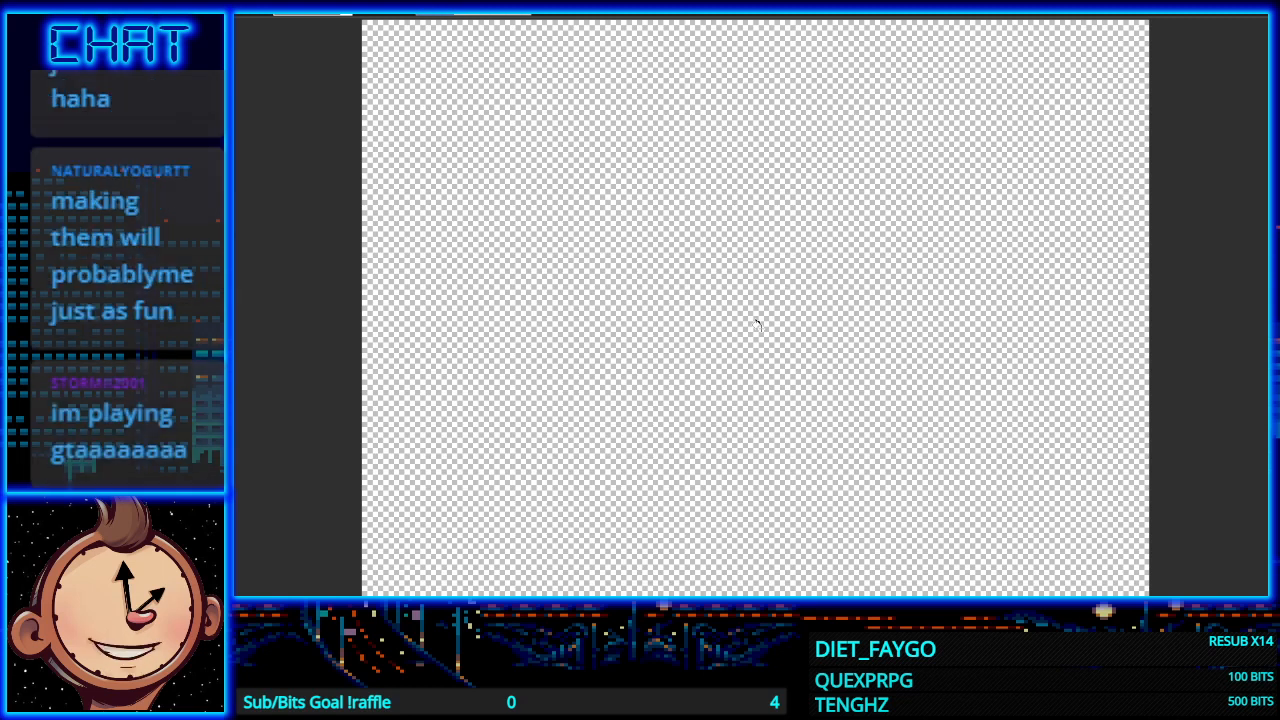
pyautogui.click(694, 188)
pyautogui.hotkey('ctrl', 'z')
pyautogui.hotkey('ctrl', 'BackSpace')
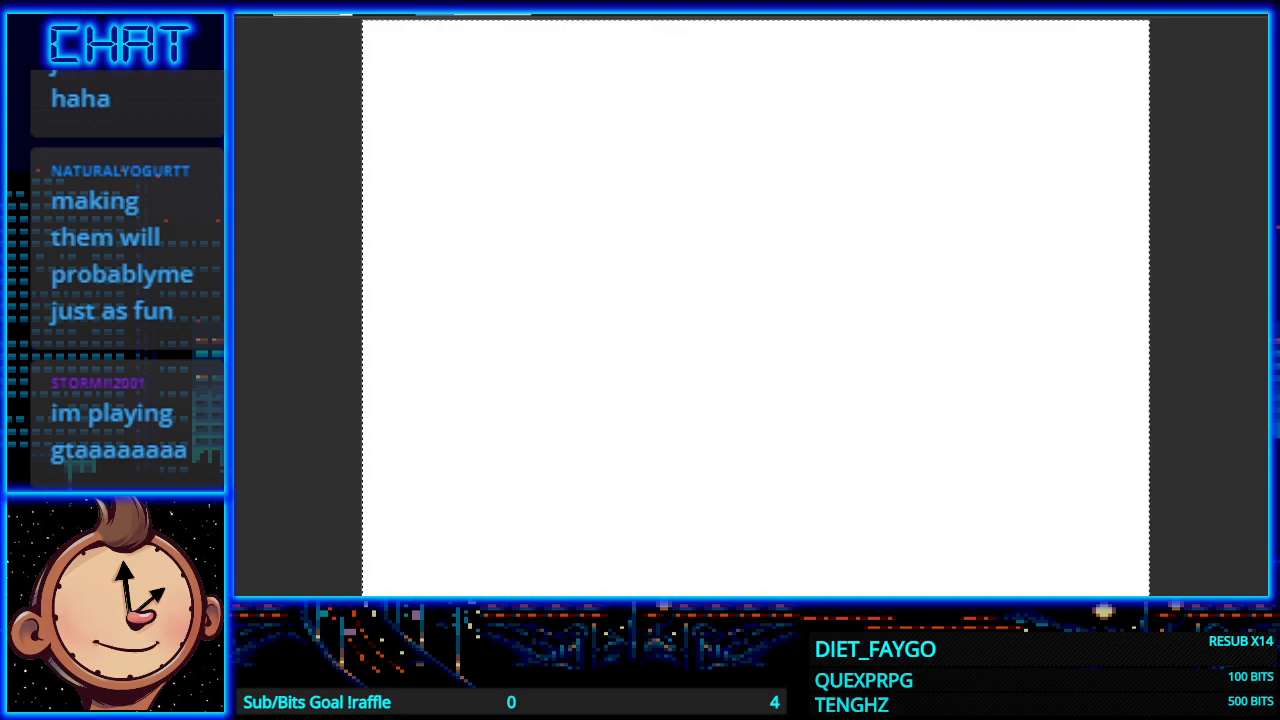
pyautogui.hotkey('ctrl', 'z')
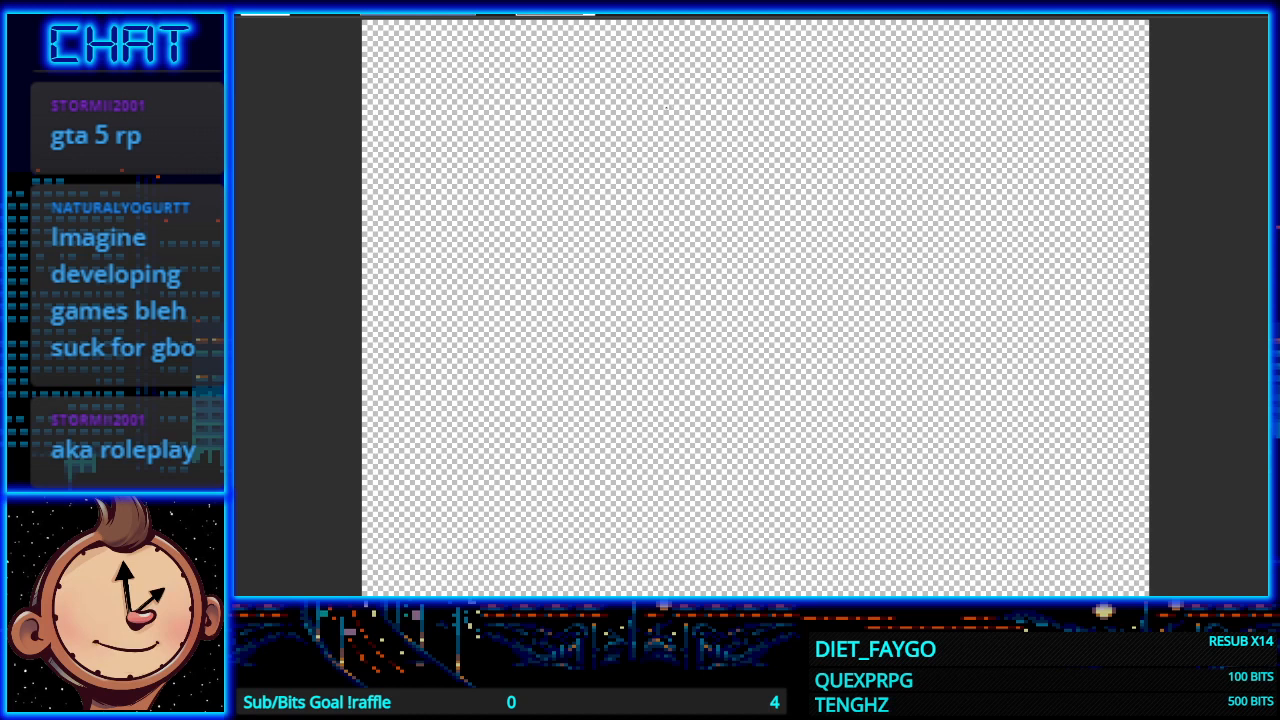
pyautogui.moveTo(670, 87)
pyautogui.mouseDown()
pyautogui.moveTo(721, 85)
pyautogui.moveTo(726, 108)
pyautogui.moveTo(666, 88)
pyautogui.mouseUp()
pyautogui.hotkey('ctrl', 'z')
pyautogui.hotkey('ctrl', 'z')
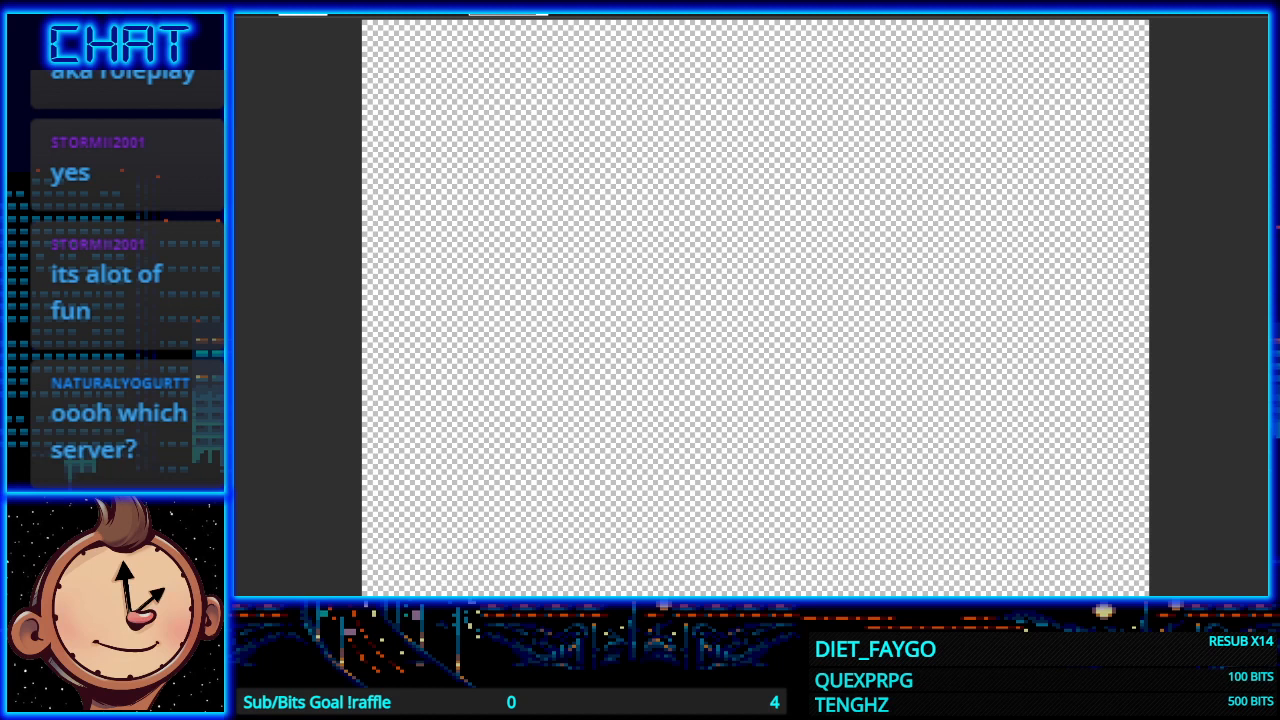
pyautogui.moveTo(734, 95); pyautogui.dragTo(730, 124)
pyautogui.hotkey('ctrl', 'z')
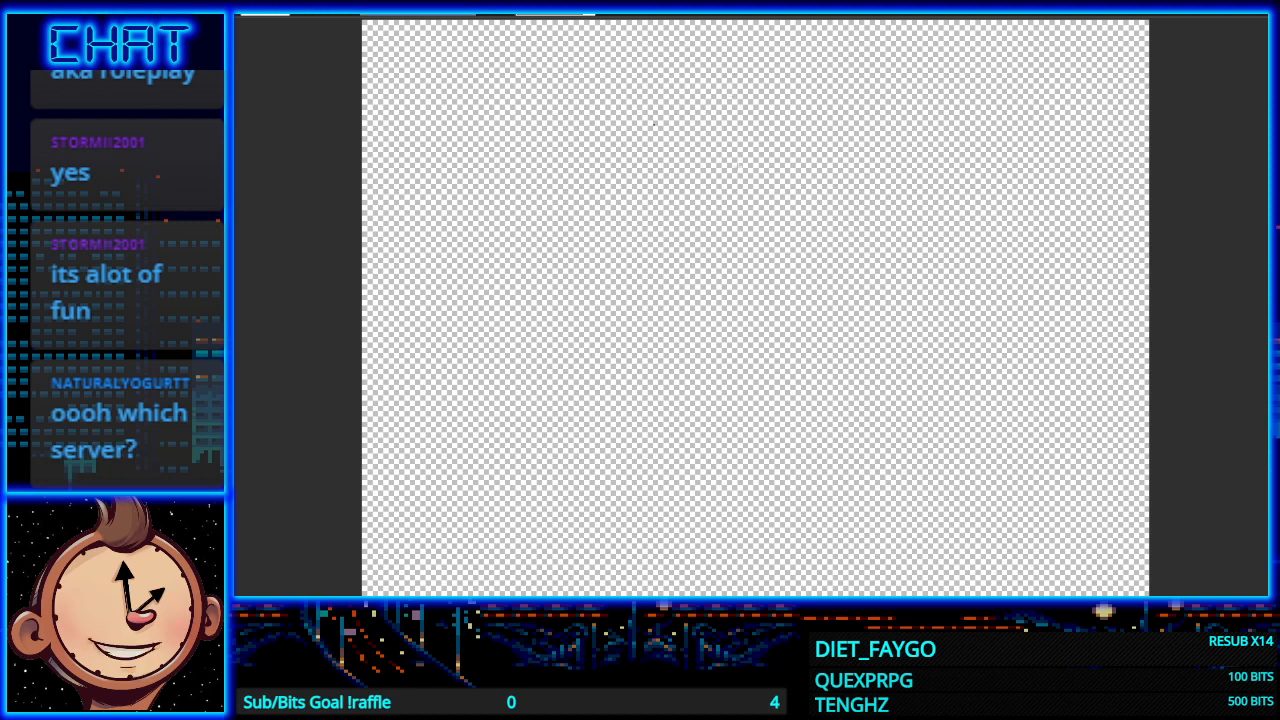
pyautogui.moveTo(656, 122)
pyautogui.mouseDown()
pyautogui.moveTo(658, 104)
pyautogui.moveTo(688, 101)
pyautogui.moveTo(707, 118)
pyautogui.mouseUp()
pyautogui.hotkey('ctrl', 'z')
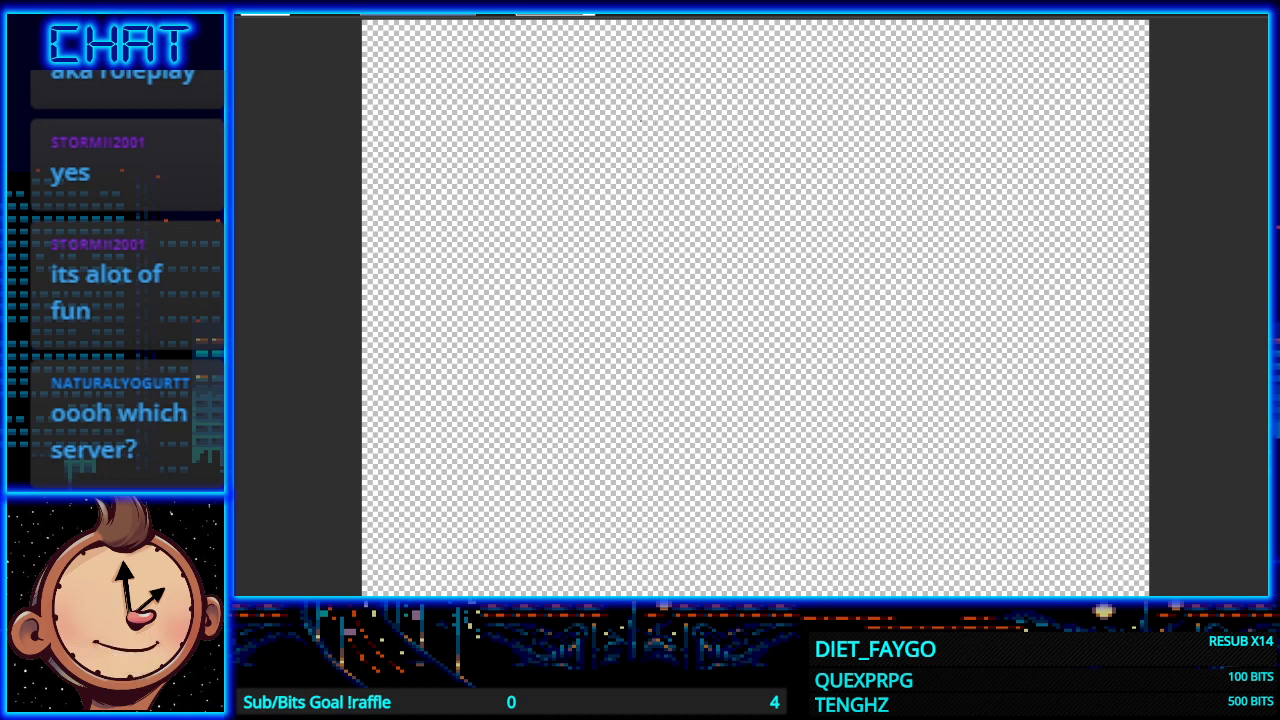
pyautogui.moveTo(658, 88)
pyautogui.mouseDown()
pyautogui.moveTo(665, 73)
pyautogui.moveTo(652, 73)
pyautogui.moveTo(694, 69)
pyautogui.mouseUp()
pyautogui.hotkey('ctrl', 'z')
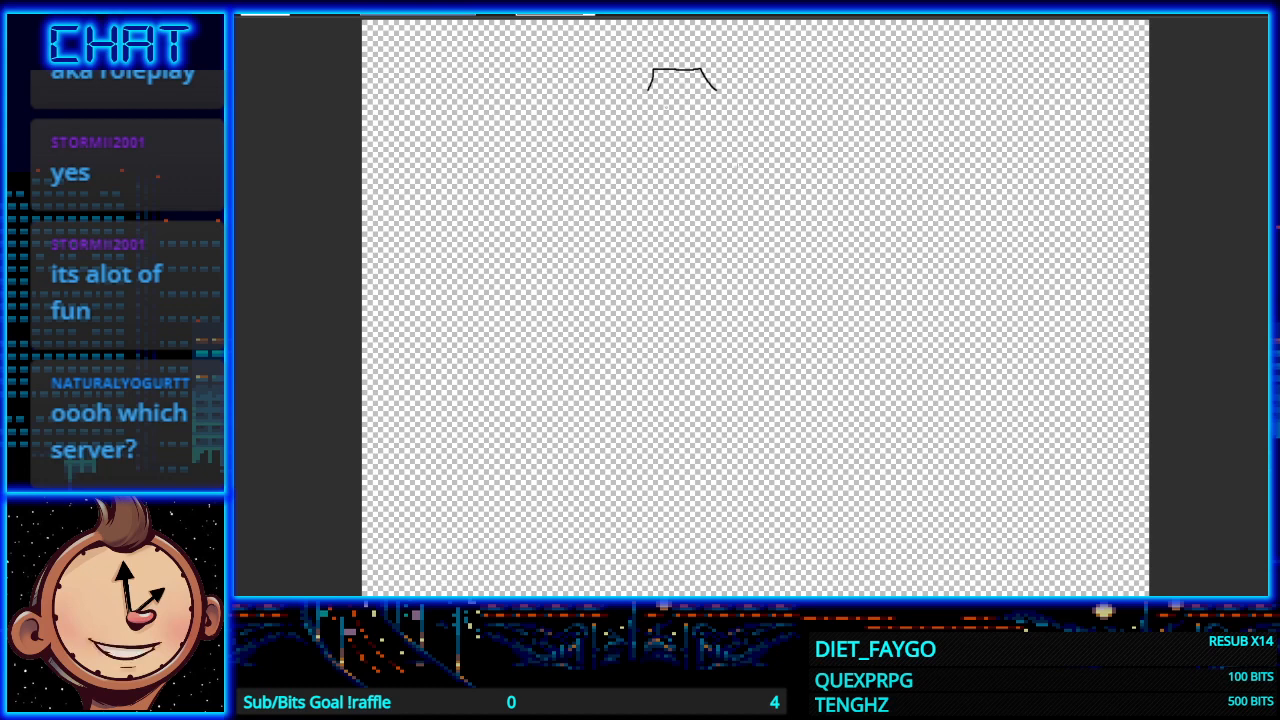
pyautogui.hotkey('ctrl', 'z')
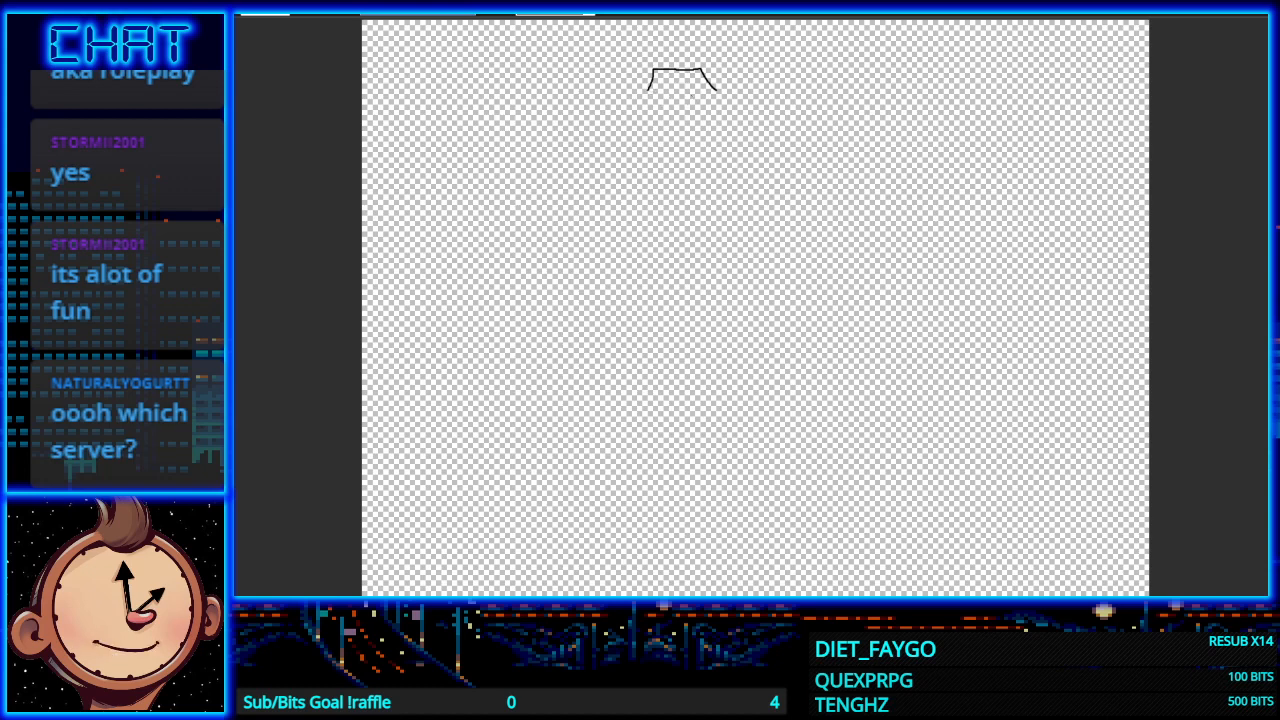
pyautogui.scroll(3, 757, 190)
pyautogui.moveTo(654, 177); pyautogui.dragTo(681, 339)
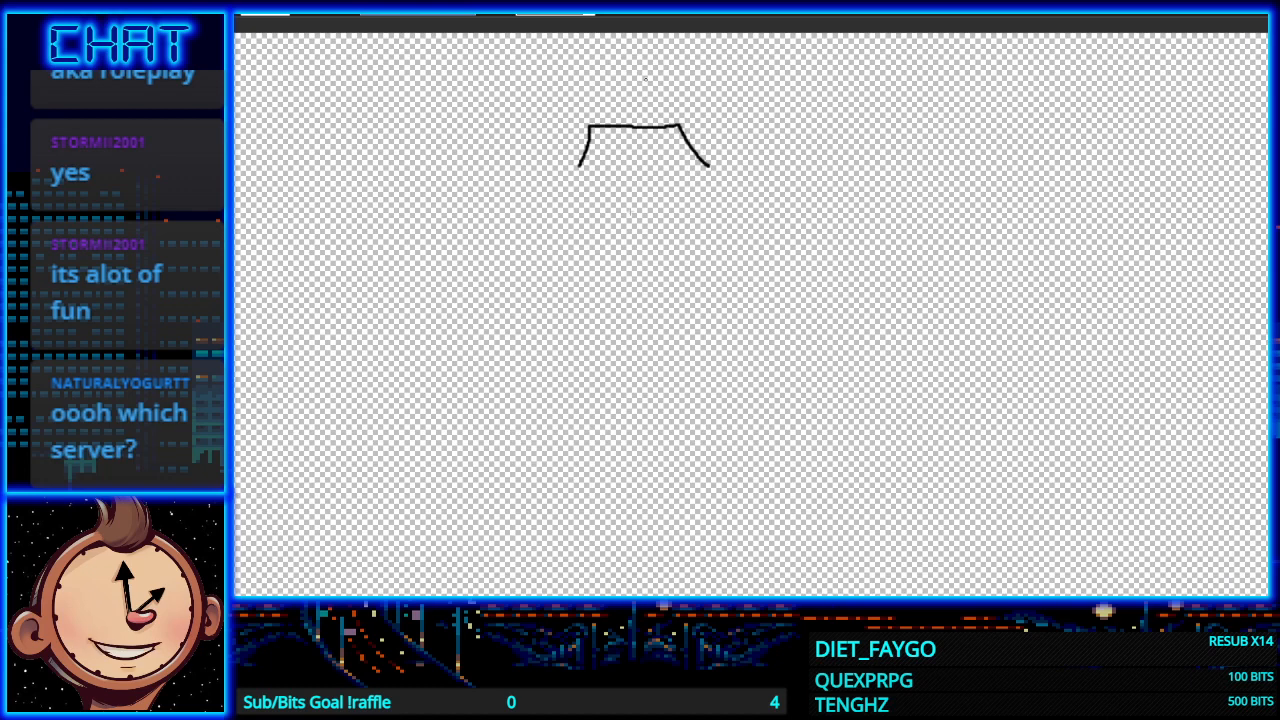
pyautogui.moveTo(578, 166); pyautogui.dragTo(612, 169)
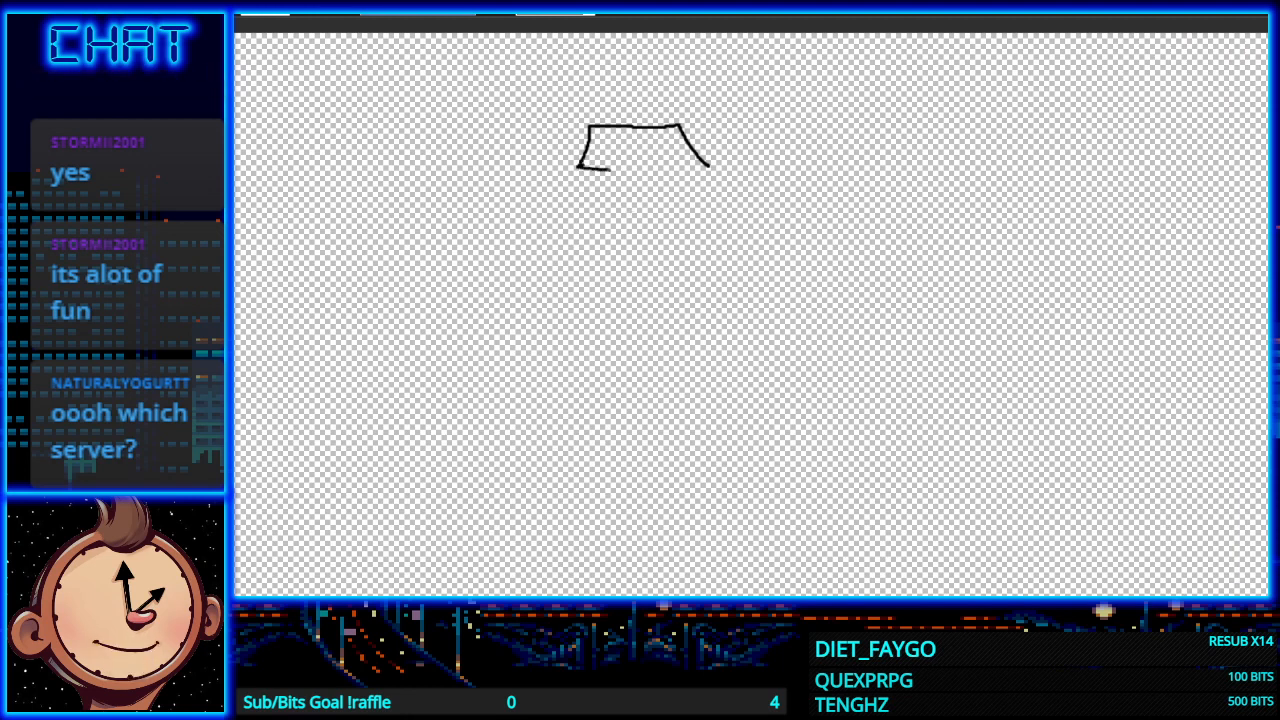
pyautogui.hotkey('ctrl', 'z')
pyautogui.hotkey('ctrl', 'z')
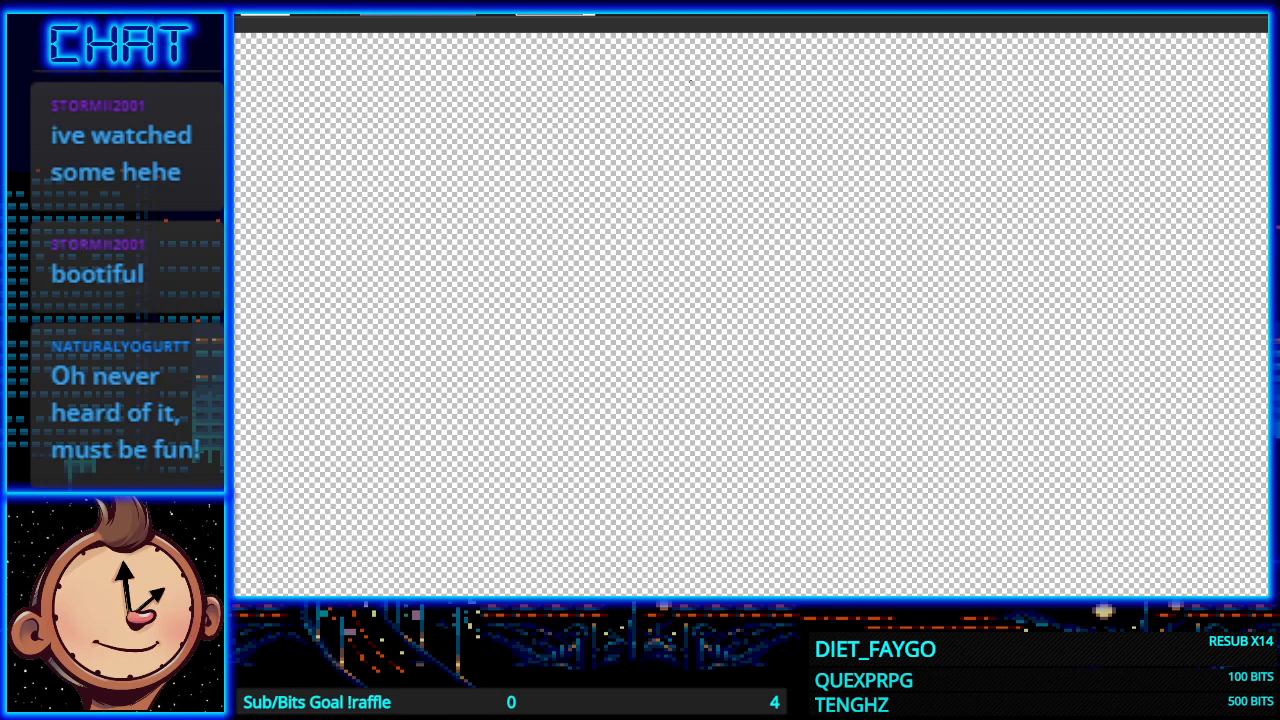
pyautogui.moveTo(577, 145)
pyautogui.mouseDown()
pyautogui.moveTo(578, 128)
pyautogui.moveTo(632, 124)
pyautogui.moveTo(634, 145)
pyautogui.mouseUp()
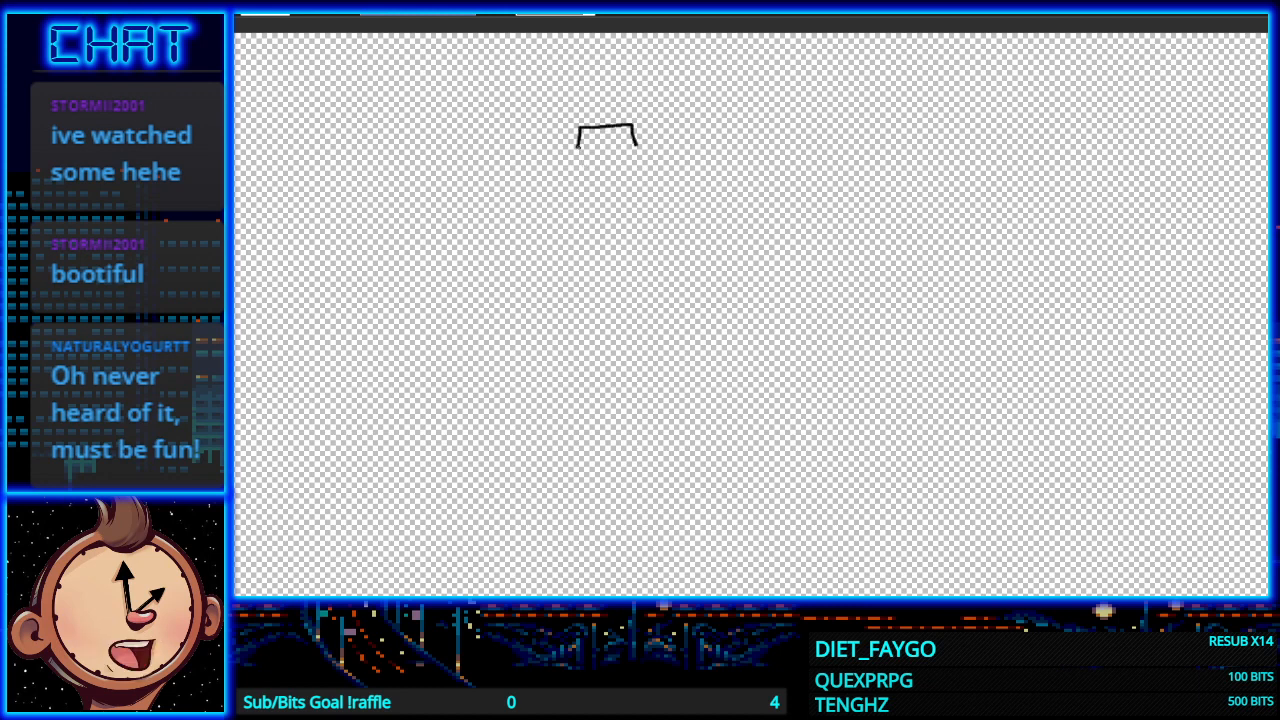
pyautogui.scroll(-3, 888, 358)
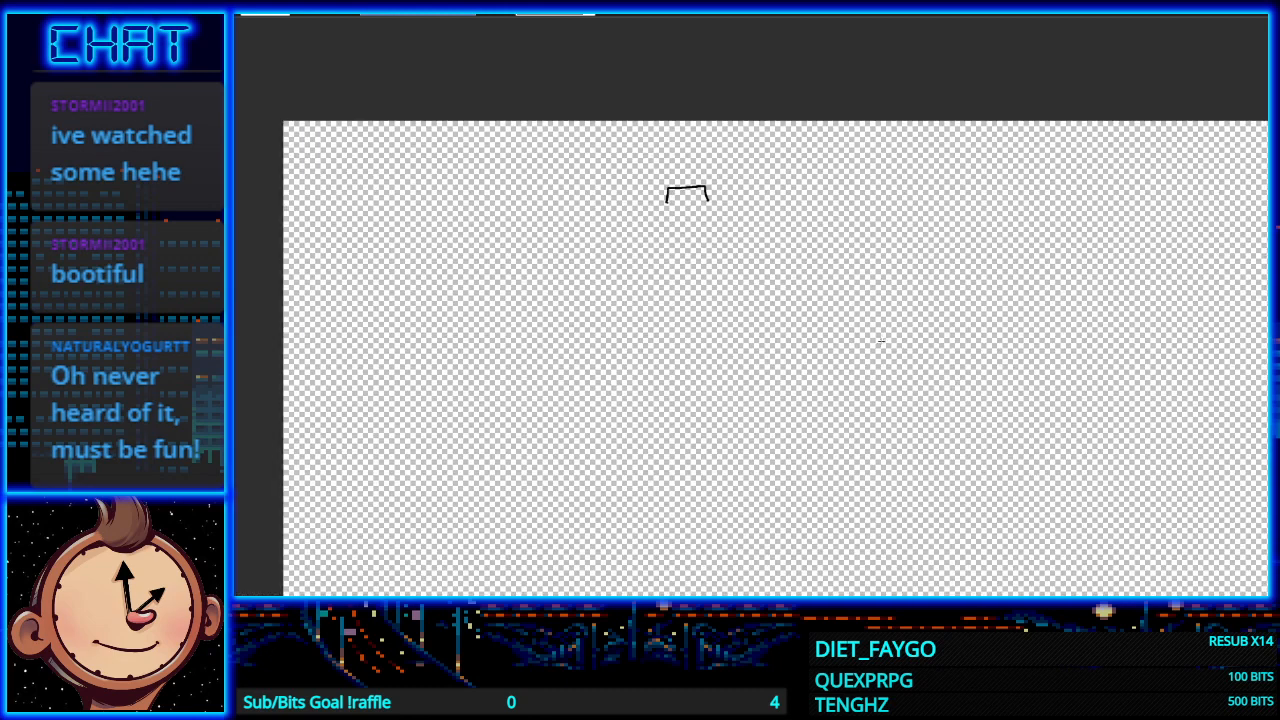
pyautogui.scroll(-3, 888, 358)
pyautogui.scroll(2, 888, 358)
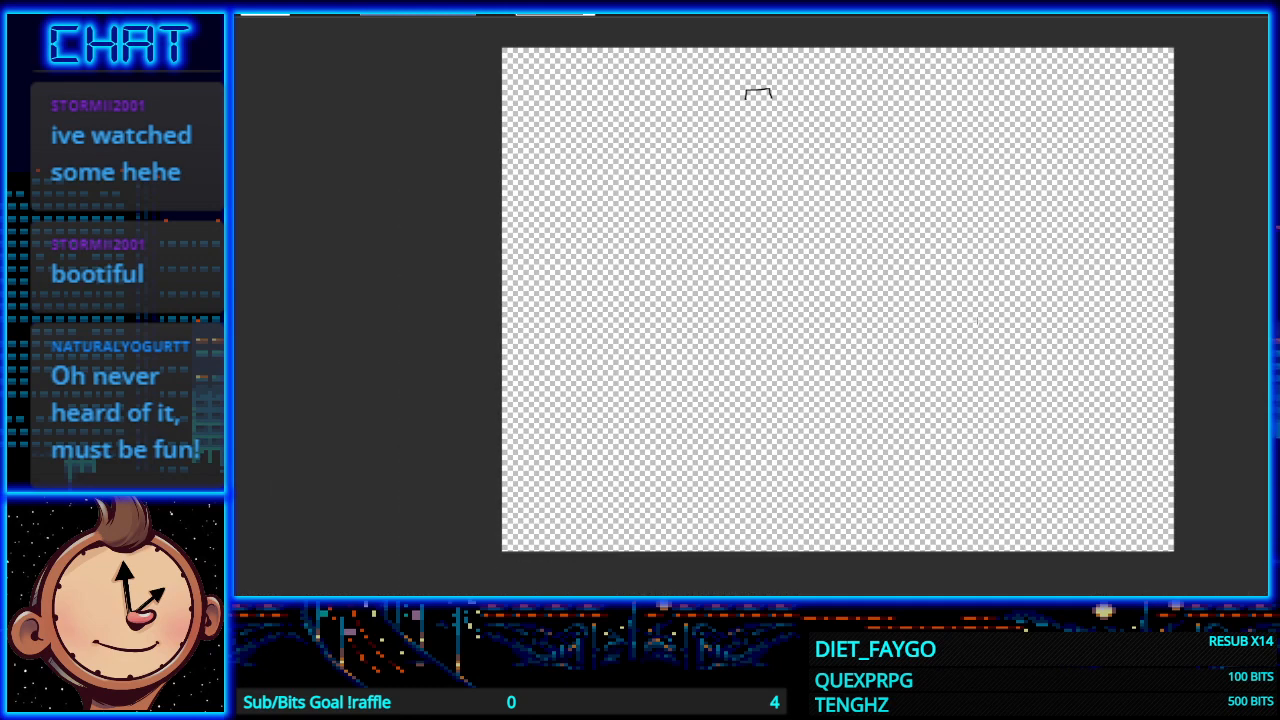
pyautogui.hotkey('ctrl', 'z')
pyautogui.moveTo(737, 114)
pyautogui.mouseDown()
pyautogui.moveTo(697, 145)
pyautogui.moveTo(711, 124)
pyautogui.mouseUp()
pyautogui.hotkey('ctrl', 'z')
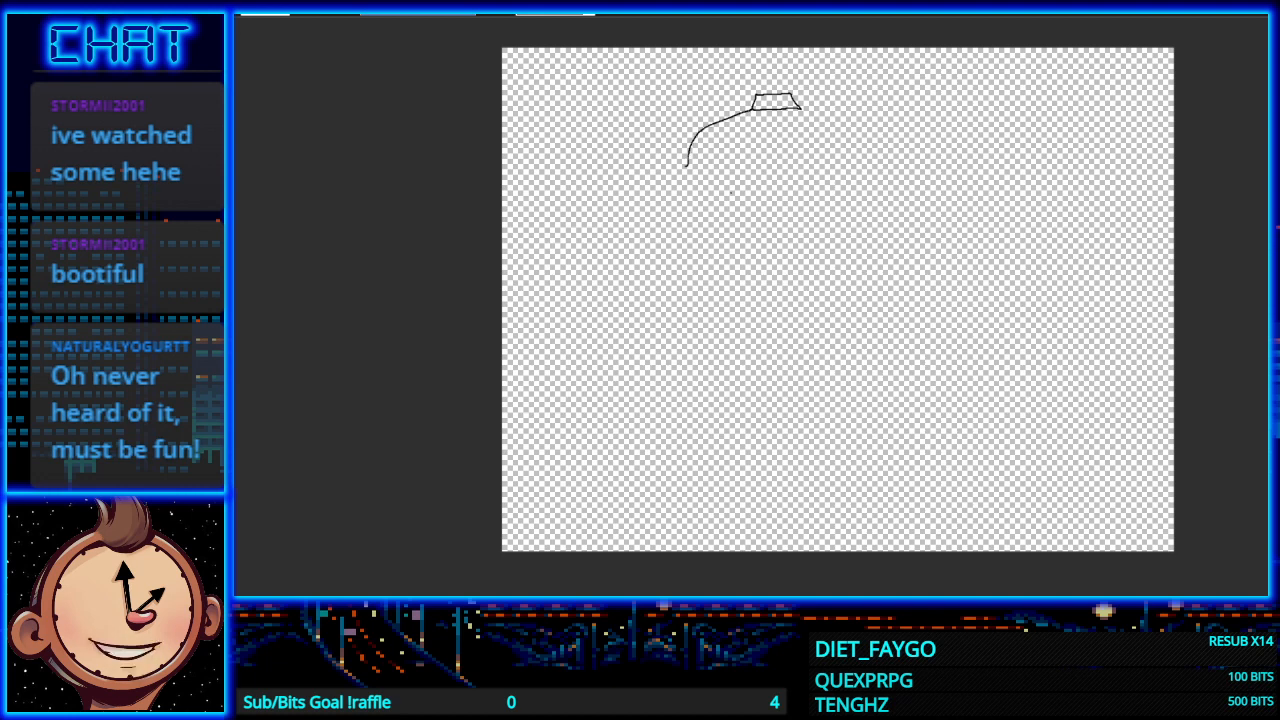
pyautogui.hotkey('ctrl', 'z')
pyautogui.hotkey('ctrl', 'z')
pyautogui.moveTo(615, 130); pyautogui.dragTo(703, 247)
pyautogui.hotkey('ctrl', 'z')
pyautogui.moveTo(540, 135); pyautogui.dragTo(620, 229)
pyautogui.hotkey('ctrl', 'z')
pyautogui.moveTo(567, 130); pyautogui.dragTo(646, 207)
pyautogui.hotkey('ctrl', 'z')
pyautogui.scroll(1, 803, 186)
pyautogui.scroll(-2, 803, 186)
pyautogui.scroll(-1, 803, 186)
pyautogui.scroll(3, 795, 200)
pyautogui.scroll(-1, 779, 222)
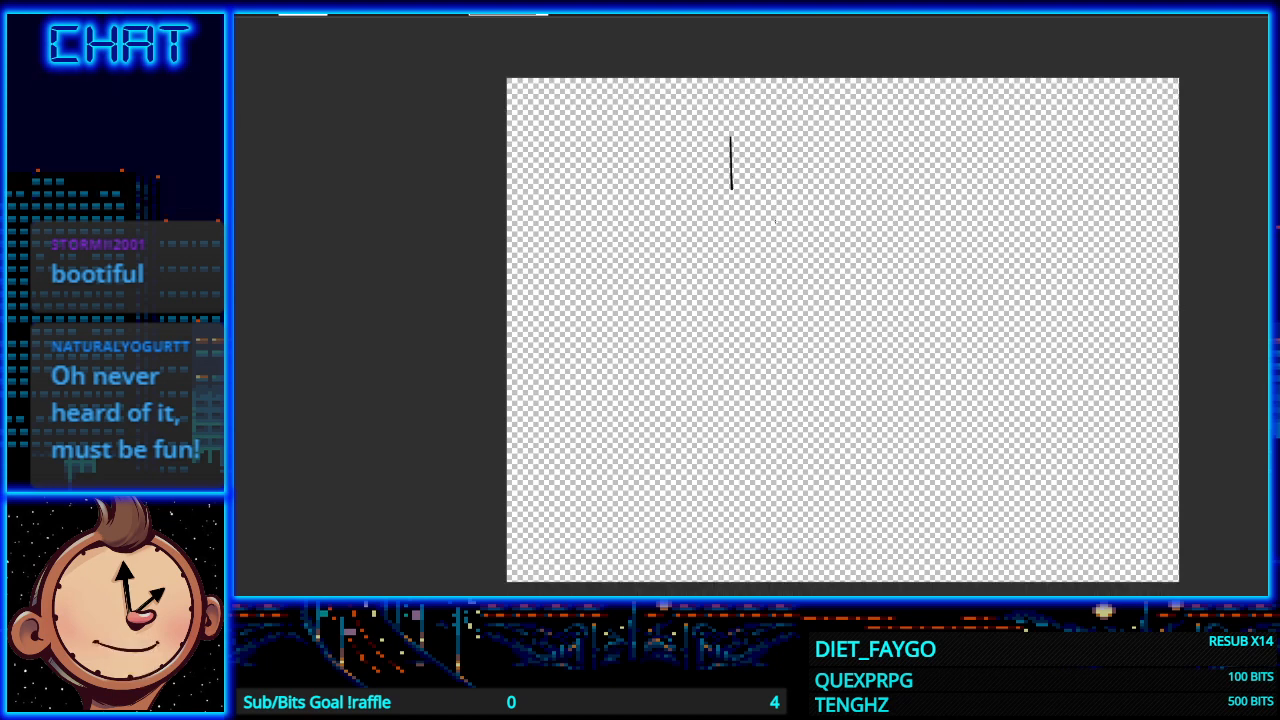
pyautogui.hotkey('ctrl', 'z')
pyautogui.scroll(-1, 835, 172)
pyautogui.scroll(1, 835, 172)
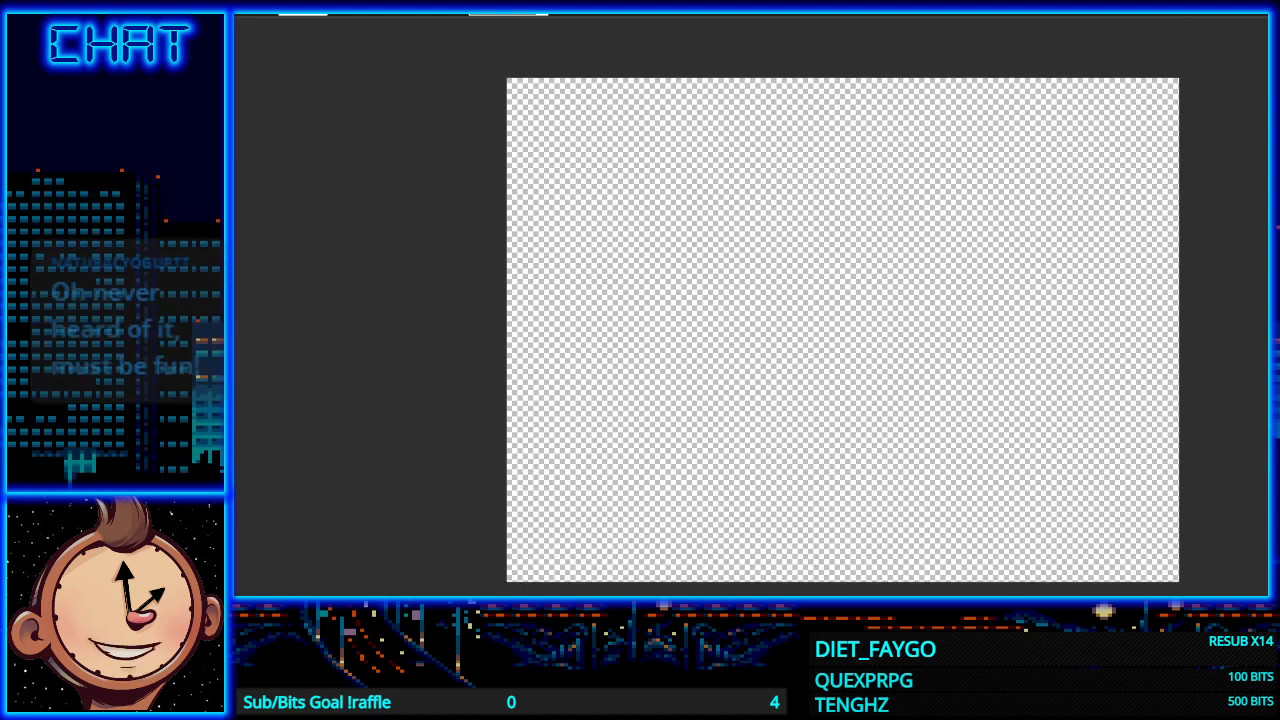
# Step: Draw the lid's knob near the canvas's upper edge as a rectangle of straight black lines, left open at its underside
pyautogui.hscroll(1, 835, 172)
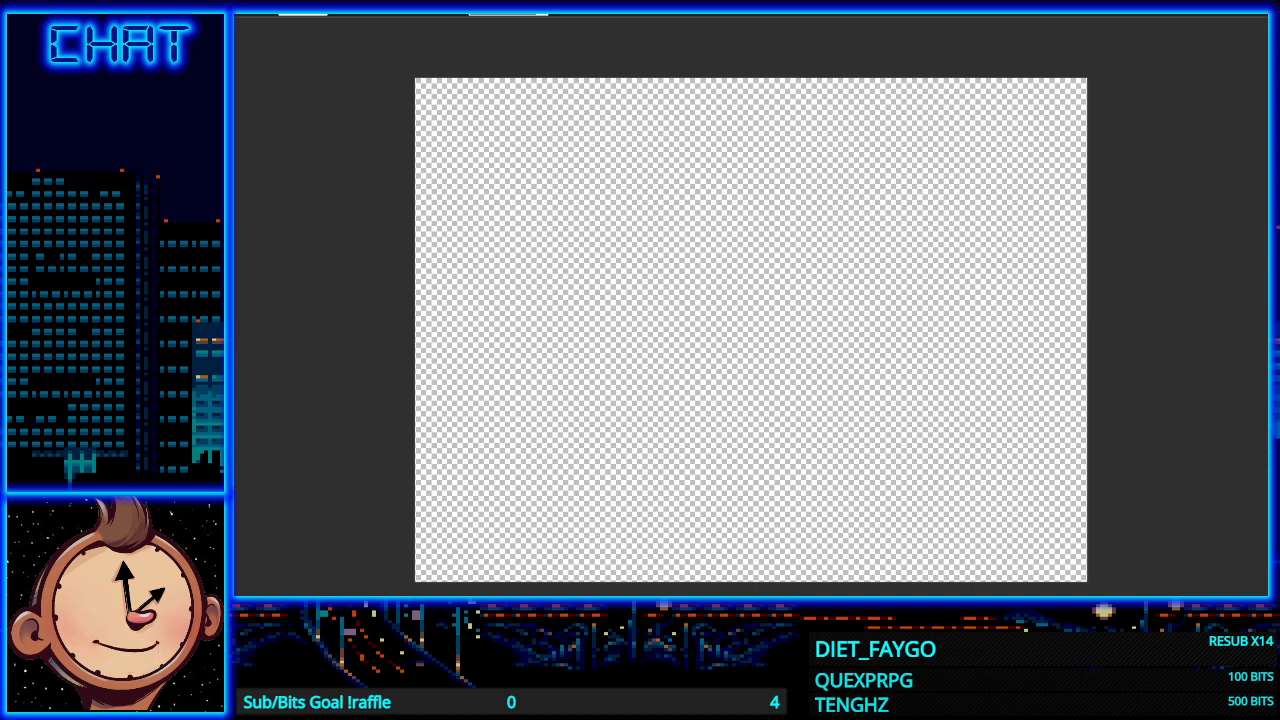
pyautogui.click(687, 130)
pyautogui.moveTo(687, 123); pyautogui.dragTo(725, 123)
pyautogui.scroll(4, 726, 95)
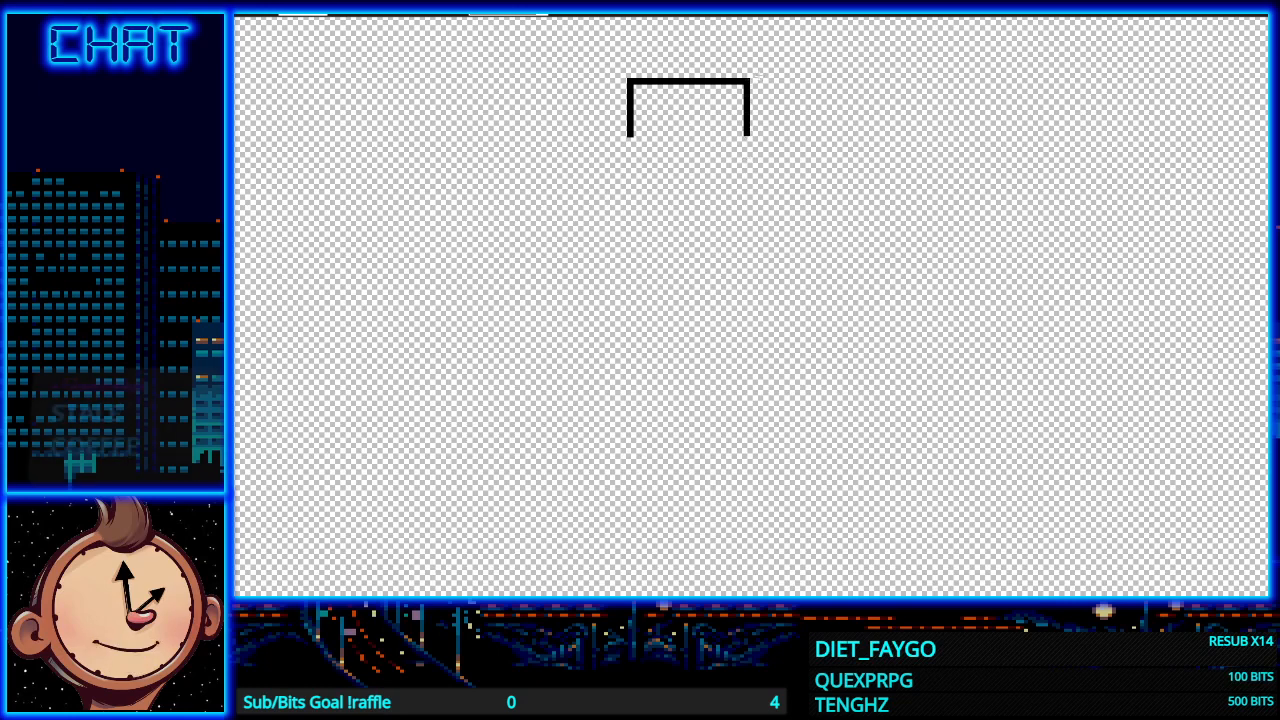
pyautogui.moveTo(606, 137); pyautogui.dragTo(818, 140)
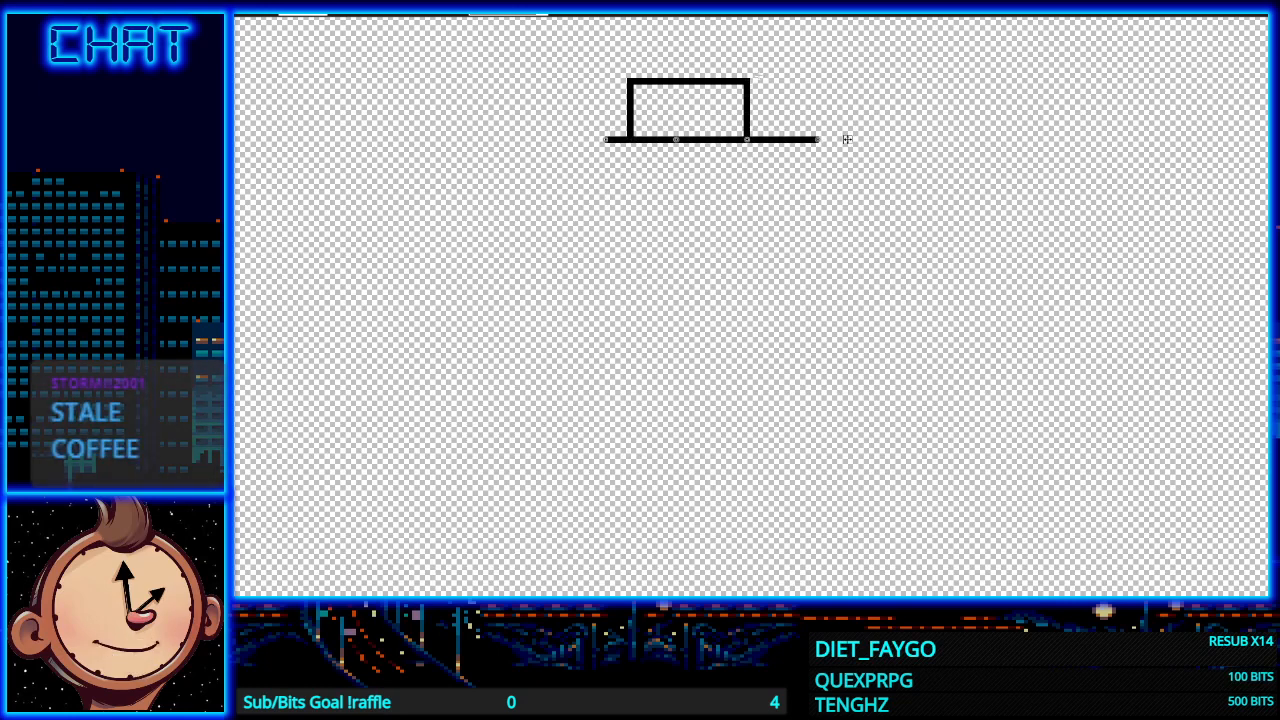
pyautogui.hotkey('ctrl', 'z')
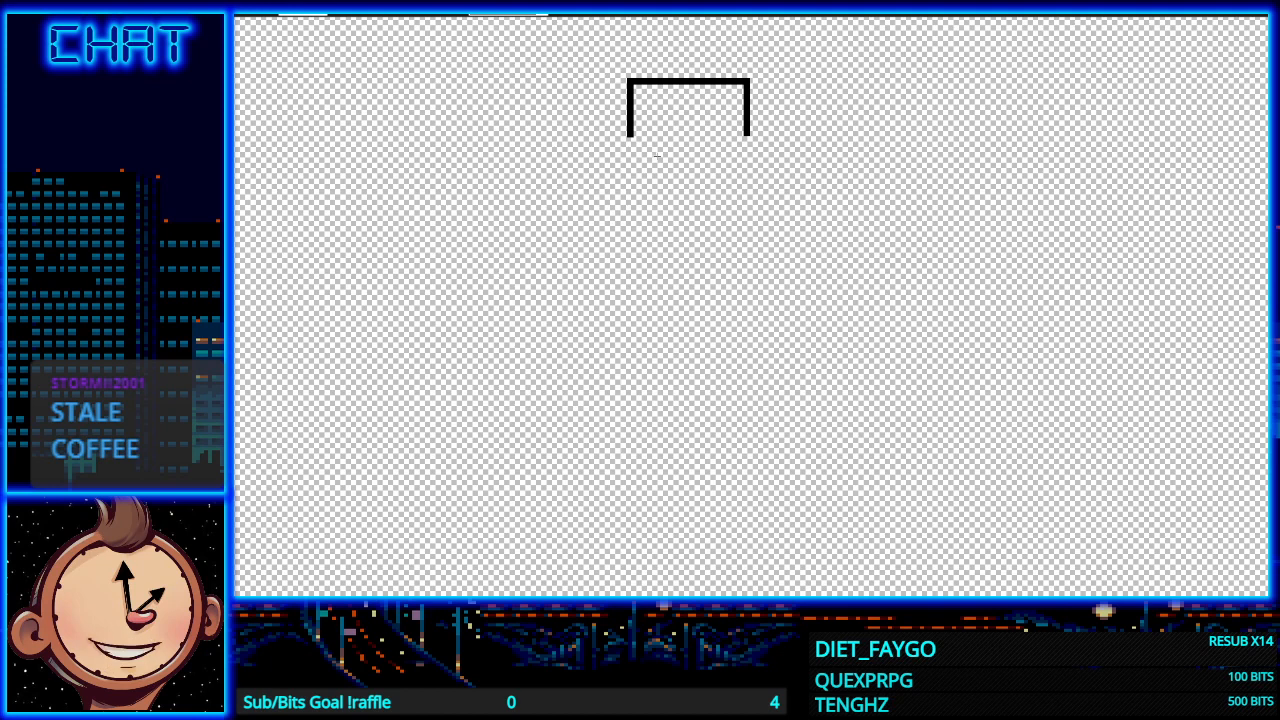
pyautogui.moveTo(630, 135); pyautogui.dragTo(412, 135)
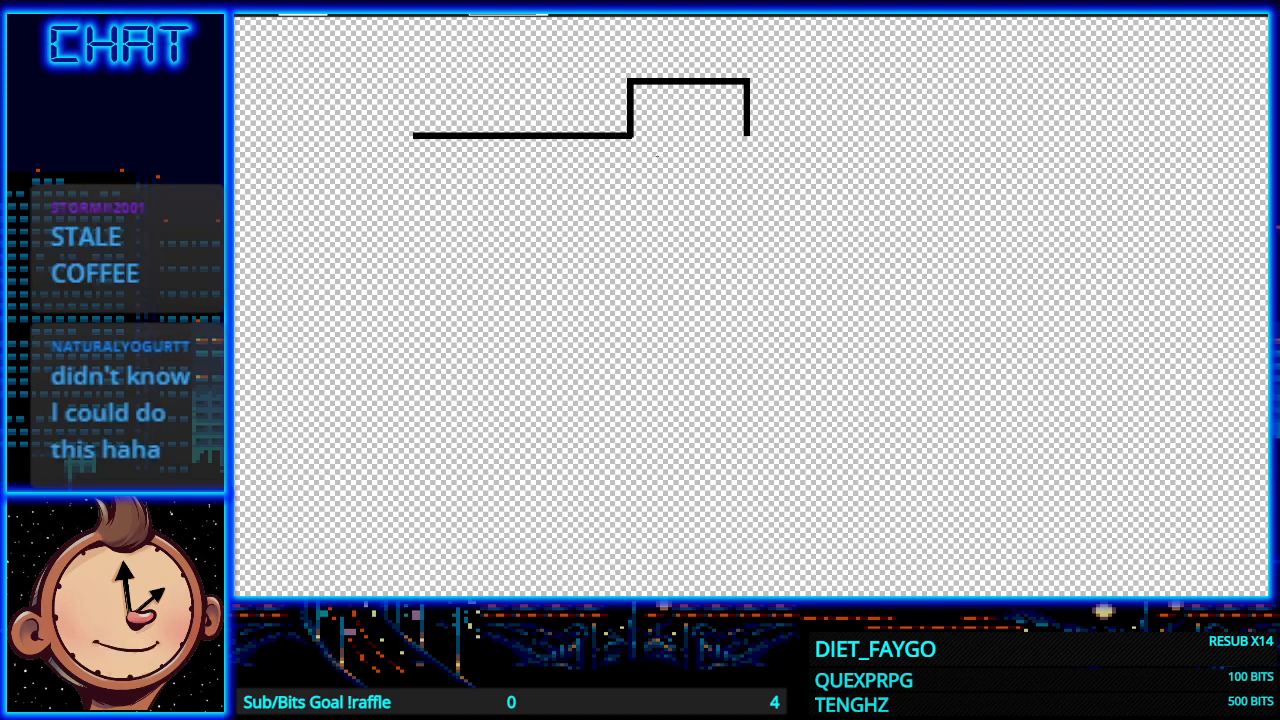
pyautogui.hotkey('ctrl', 'z')
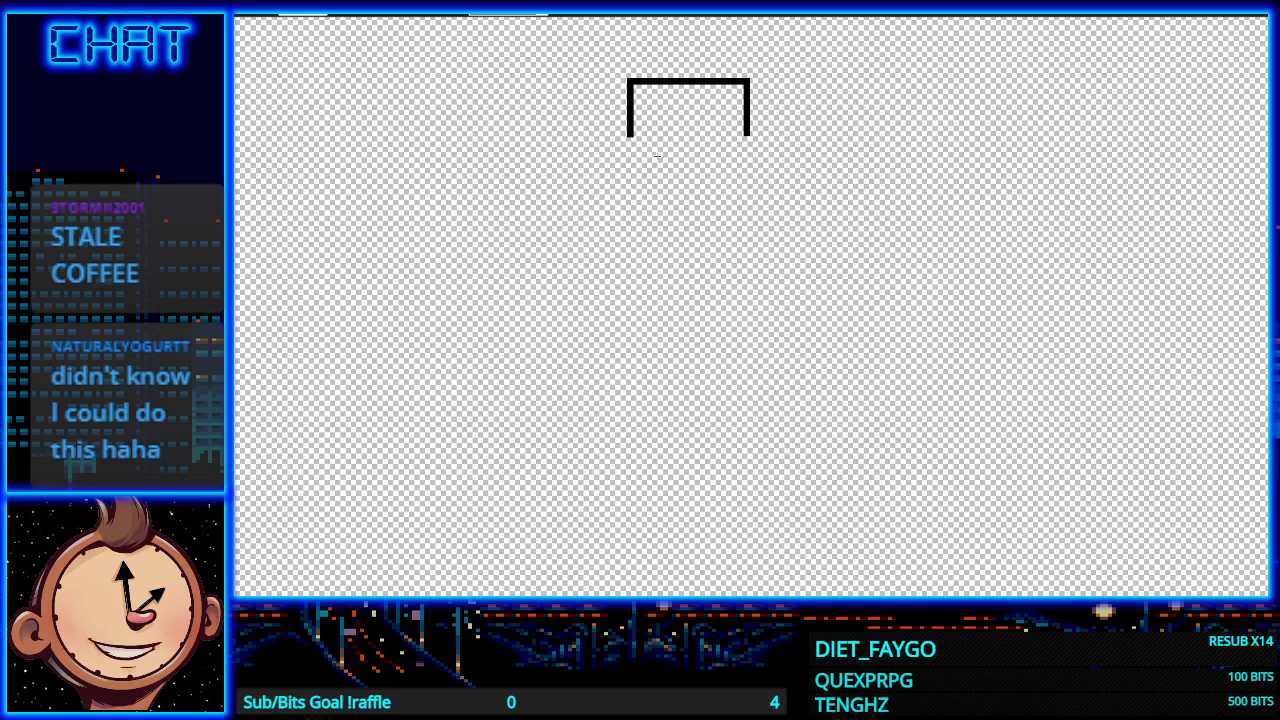
# Step: Draw the lid's left shoulder from the knob's lower-left corner, bending the line into a long curve that turns down at its outer end
pyautogui.moveTo(630, 135); pyautogui.dragTo(438, 135)
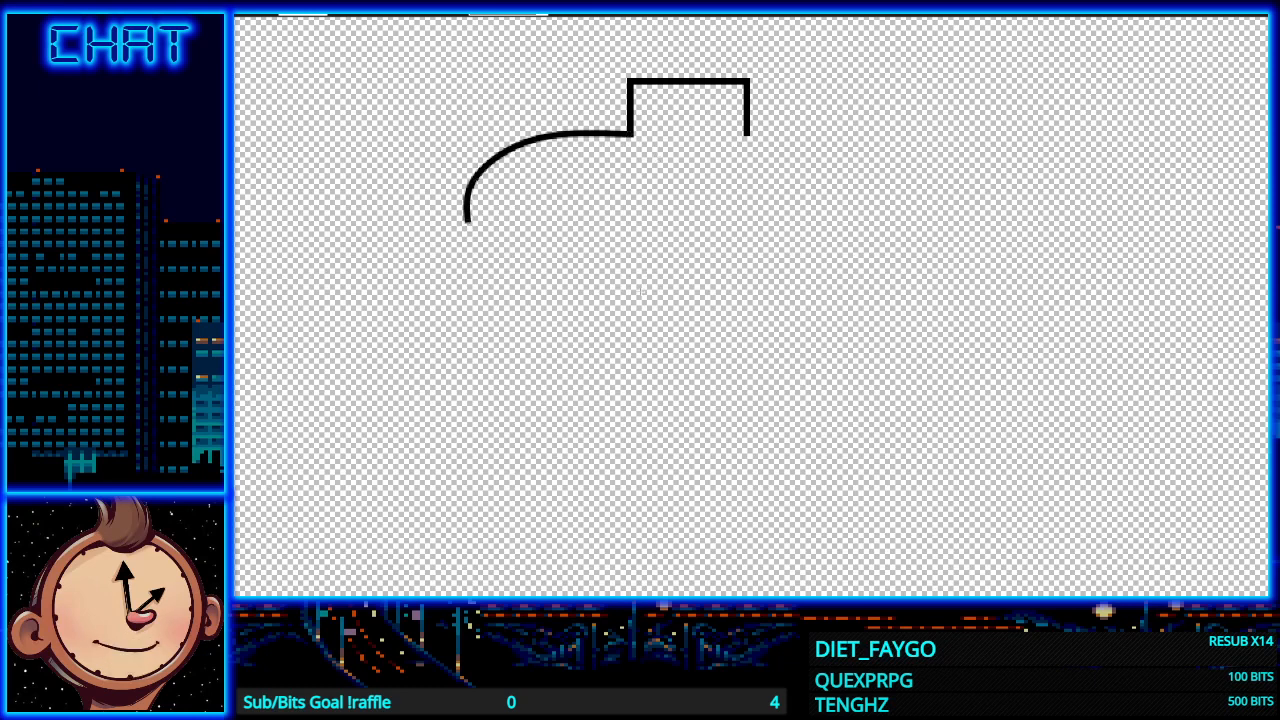
pyautogui.scroll(-2, 627, 304)
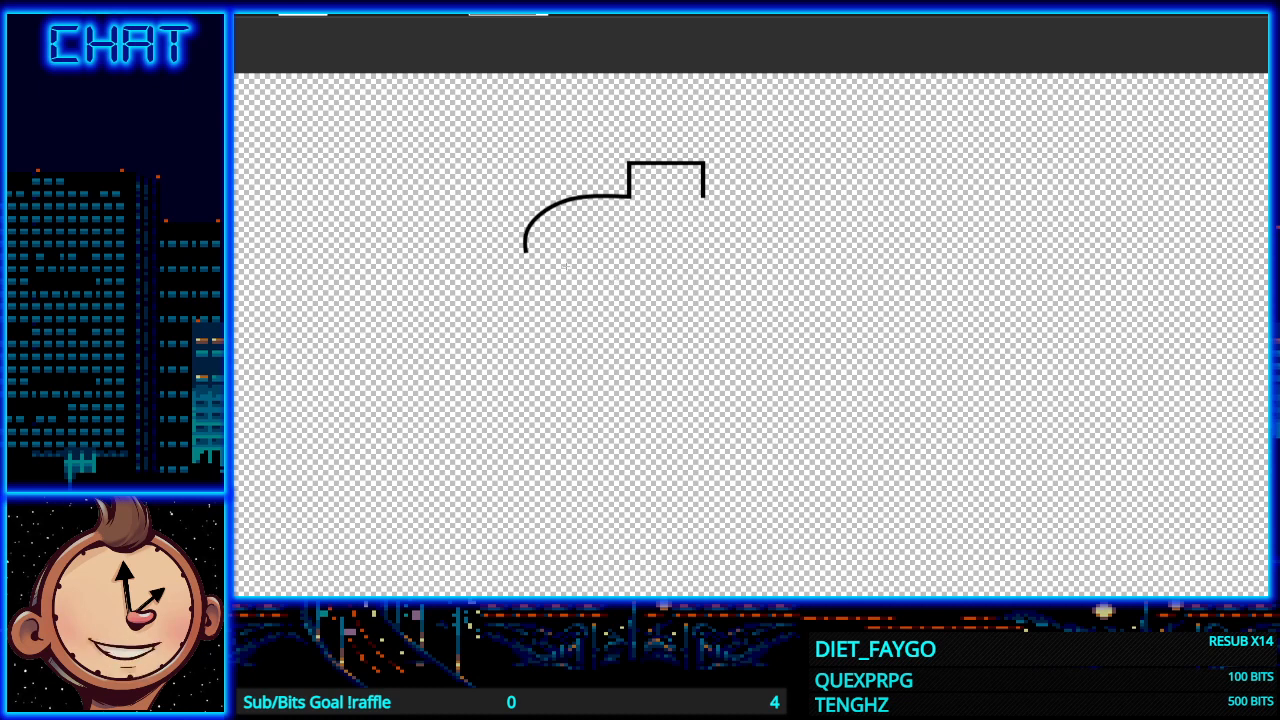
pyautogui.moveTo(525, 236); pyautogui.dragTo(452, 265)
pyautogui.press('Return')
# Step: Select the knob and left shoulder together and move them slightly up and right, closer to the canvas's horizontal centre
pyautogui.scroll(-3, 604, 315)
pyautogui.scroll(-3, 587, 374)
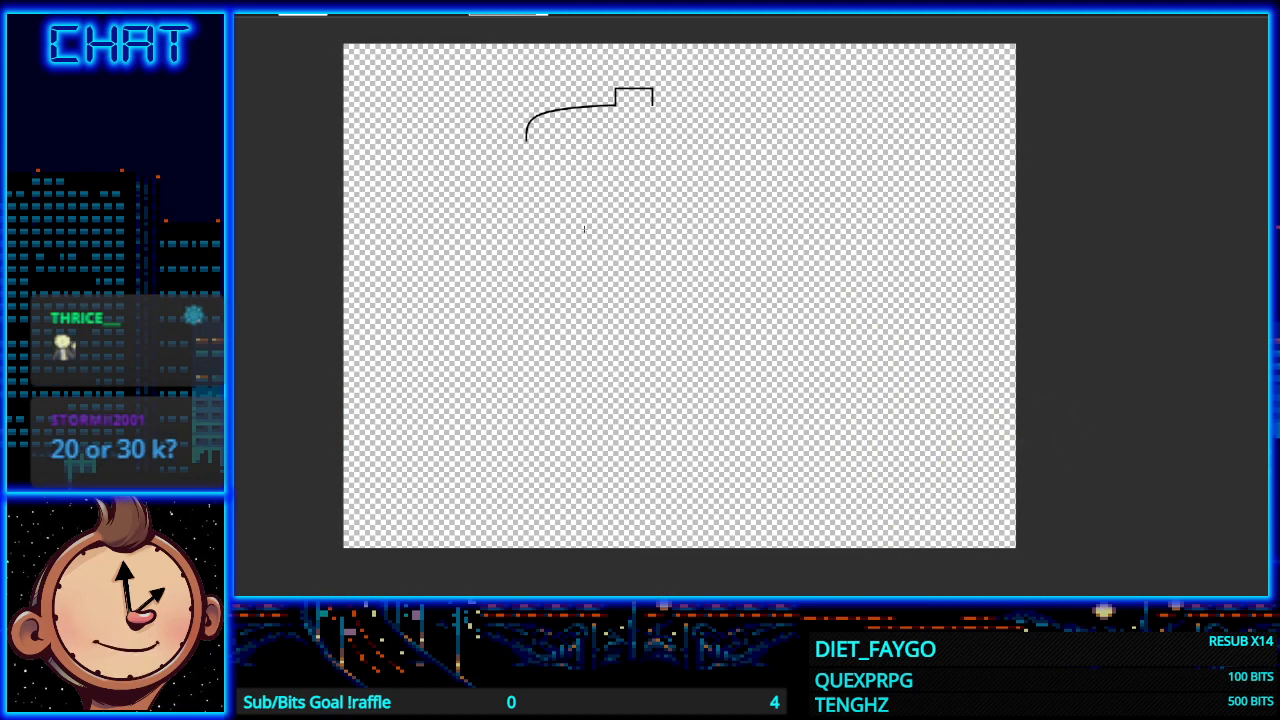
pyautogui.moveTo(513, 75); pyautogui.dragTo(679, 176)
pyautogui.press('m')
pyautogui.moveTo(574, 129); pyautogui.dragTo(609, 114)
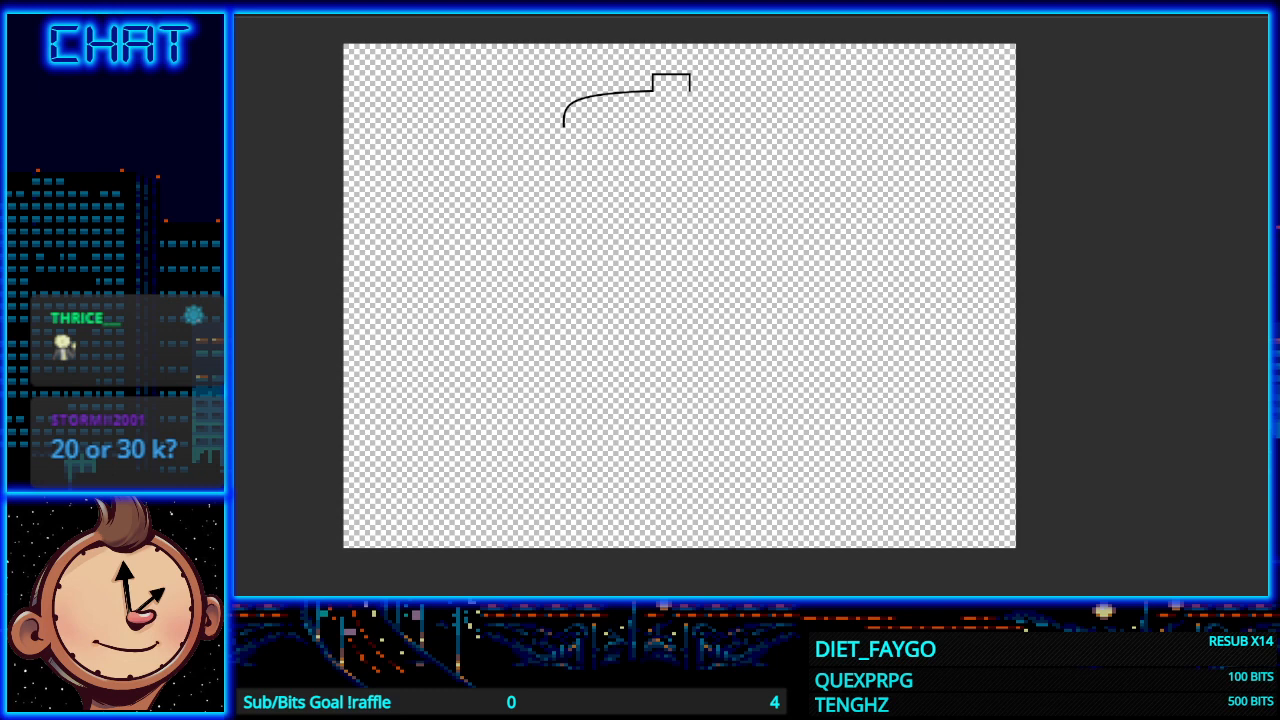
# Step: Copy the lid's left shoulder curve into a new image and flip it horizontally
pyautogui.scroll(2, 762, 134)
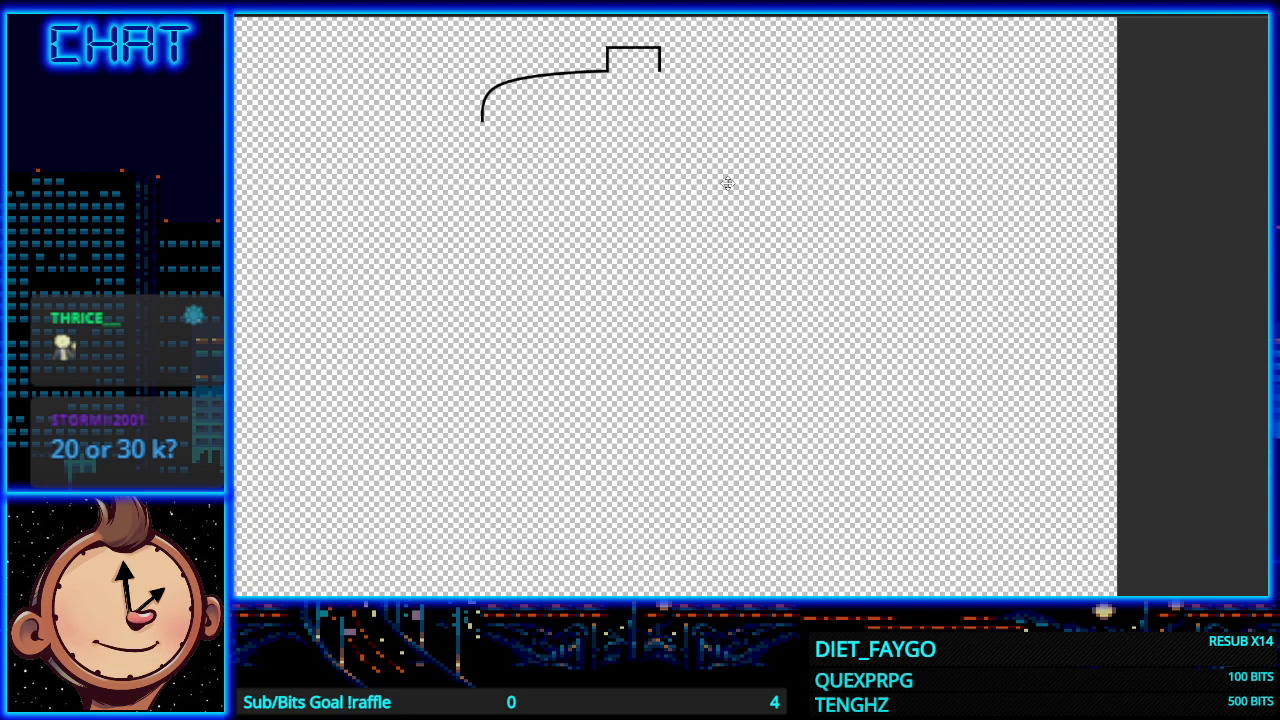
pyautogui.scroll(1, 729, 180)
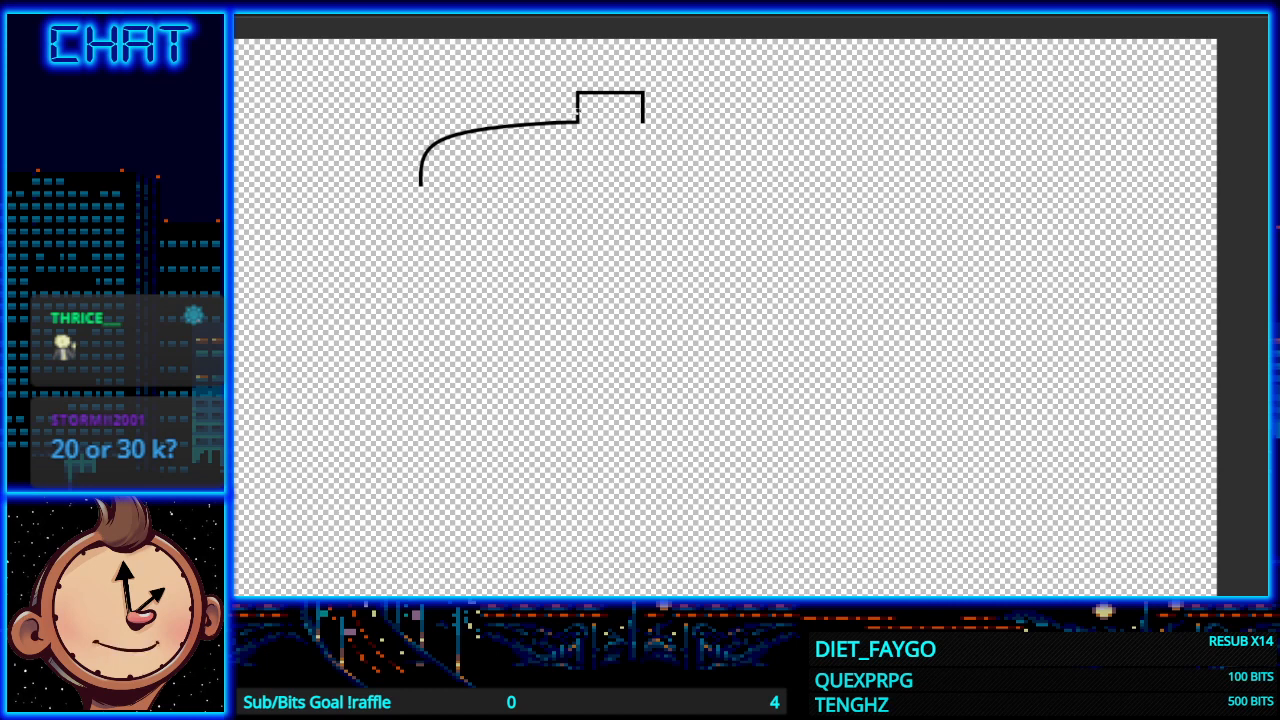
pyautogui.moveTo(577, 116); pyautogui.dragTo(401, 209)
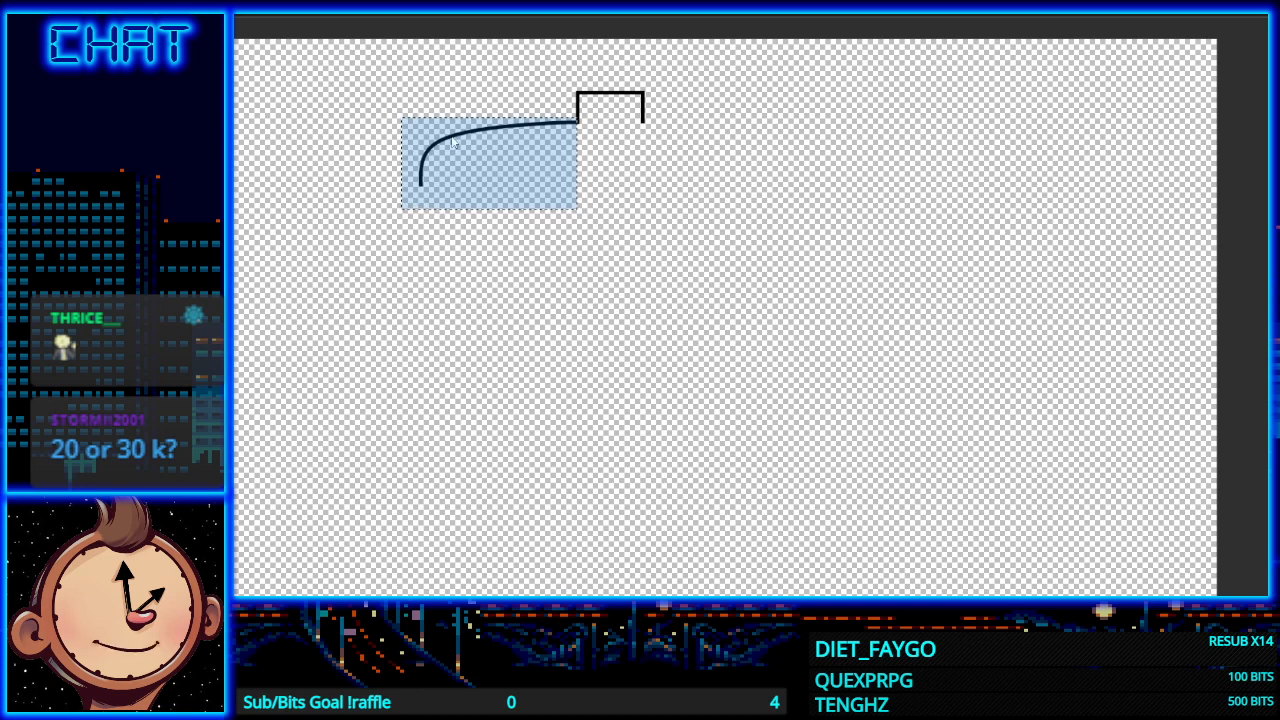
pyautogui.hotkey('ctrl', 'alt', 'v')
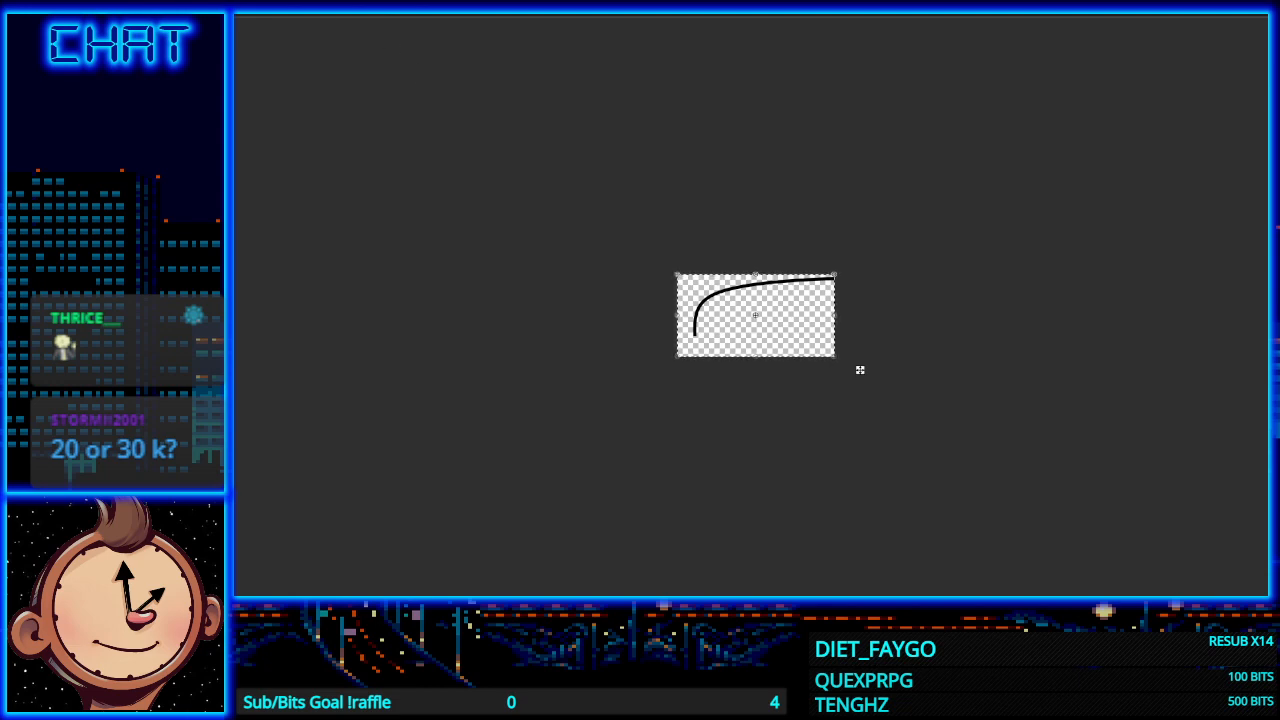
pyautogui.click(239, 36)
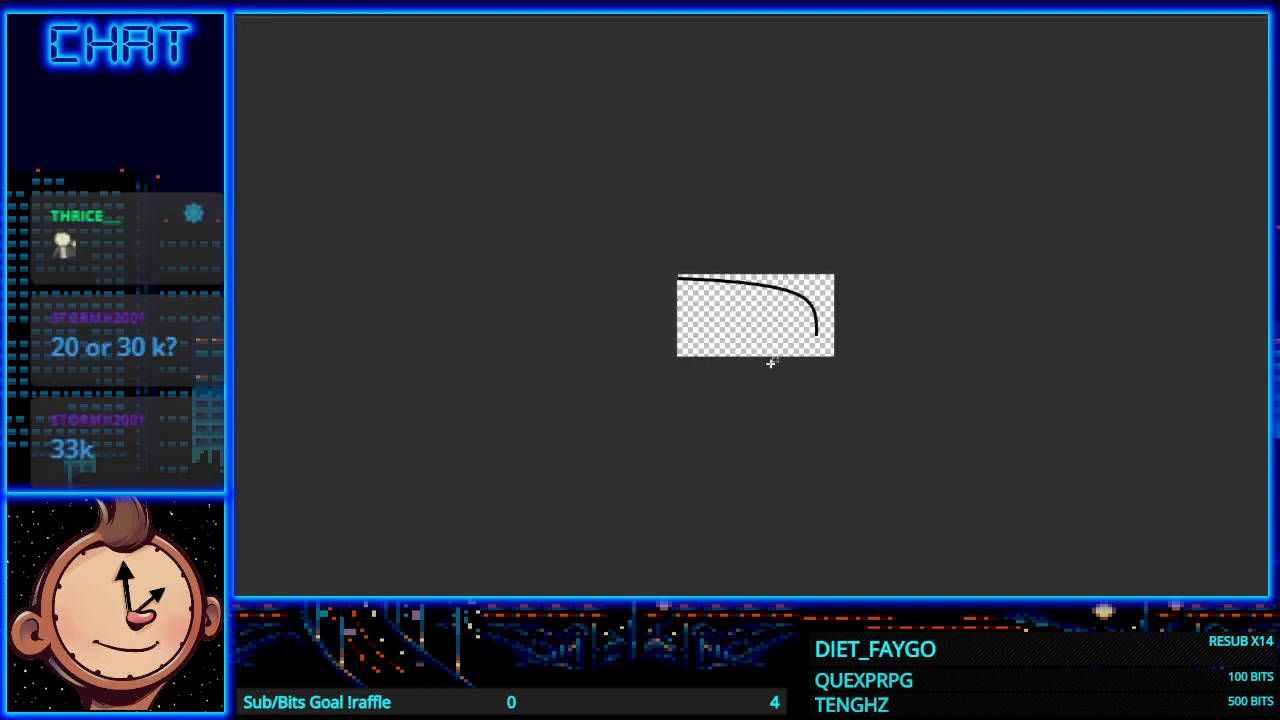
# Step: Copy the mirrored curve back into the gumball machine drawing and align it with the knob's lower-right corner as the right shoulder
pyautogui.moveTo(836, 355); pyautogui.dragTo(620, 206)
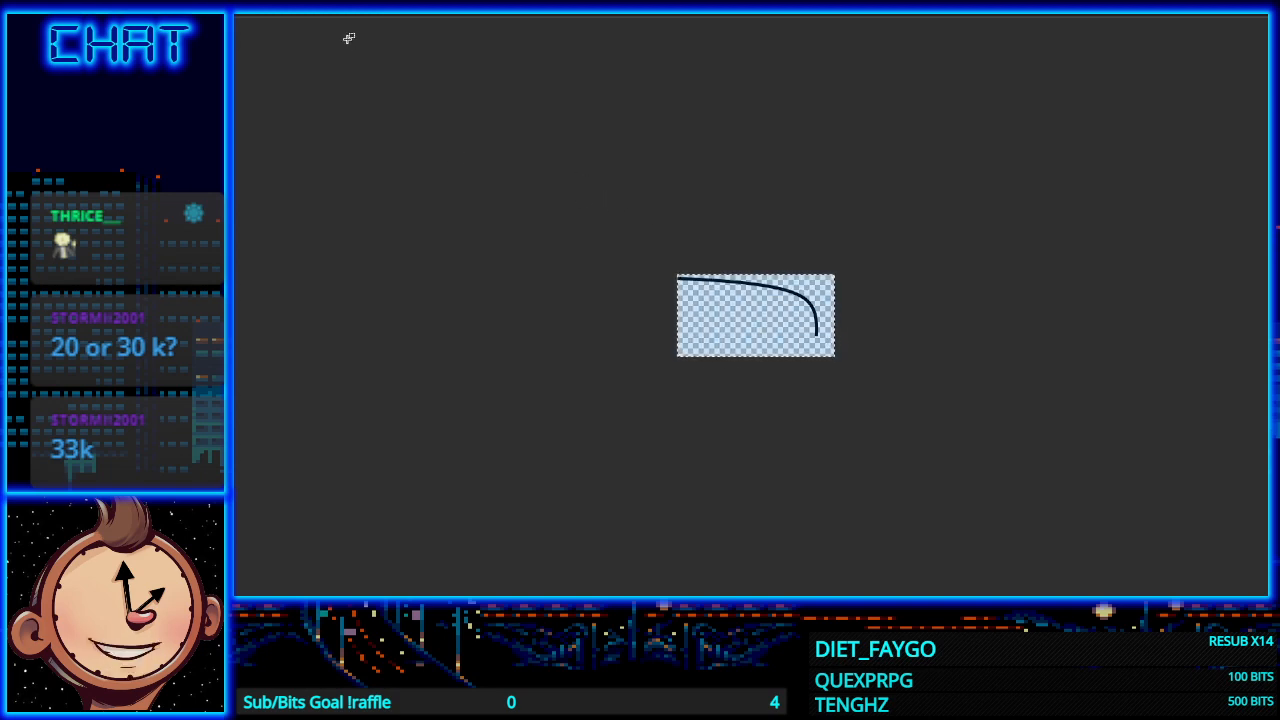
pyautogui.hotkey('ctrl', 'Tab')
pyautogui.hotkey('ctrl', 'v')
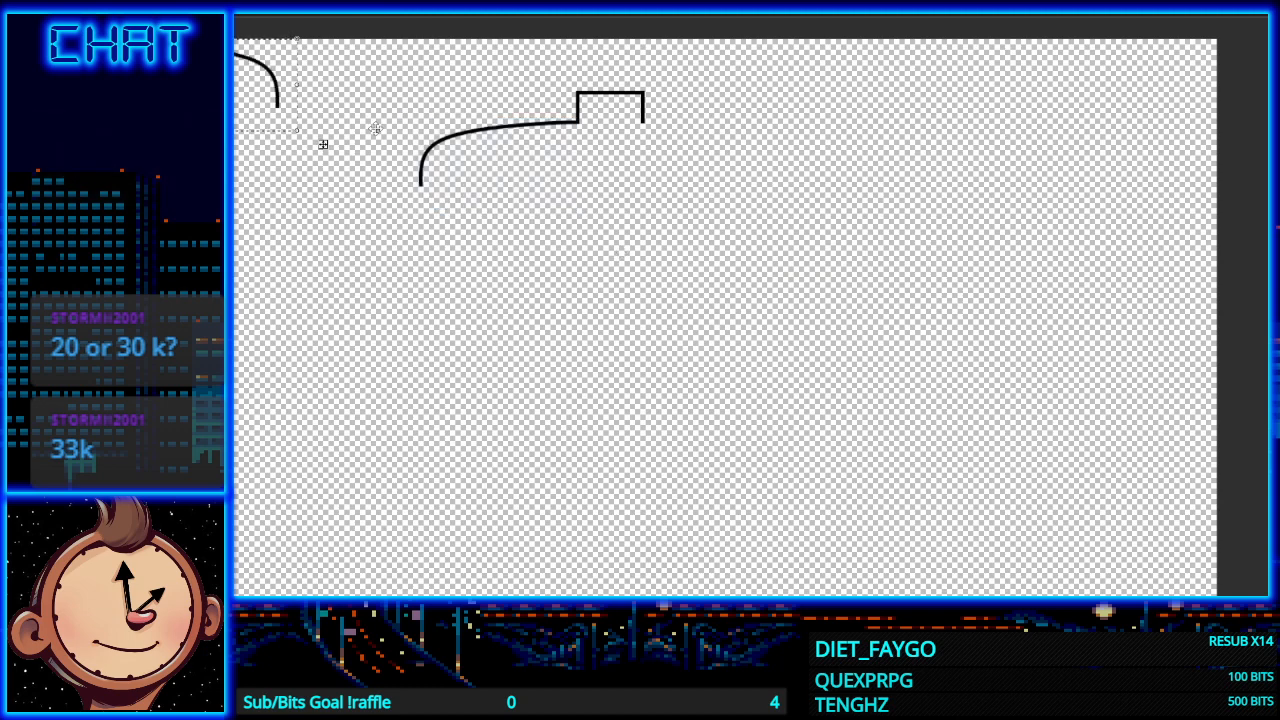
pyautogui.moveTo(323, 143); pyautogui.dragTo(831, 228)
pyautogui.moveTo(763, 160); pyautogui.dragTo(774, 155)
pyautogui.scroll(2, 730, 201)
pyautogui.scroll(2, 730, 201)
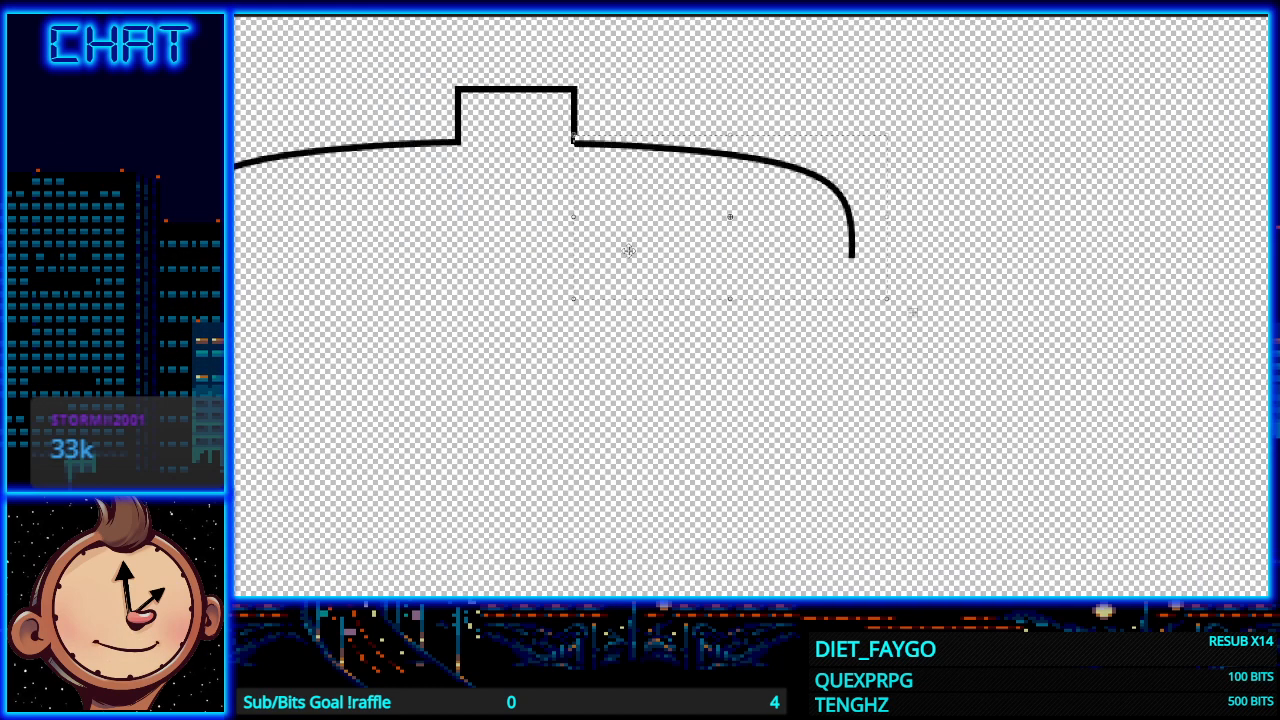
pyautogui.moveTo(737, 176); pyautogui.dragTo(742, 173)
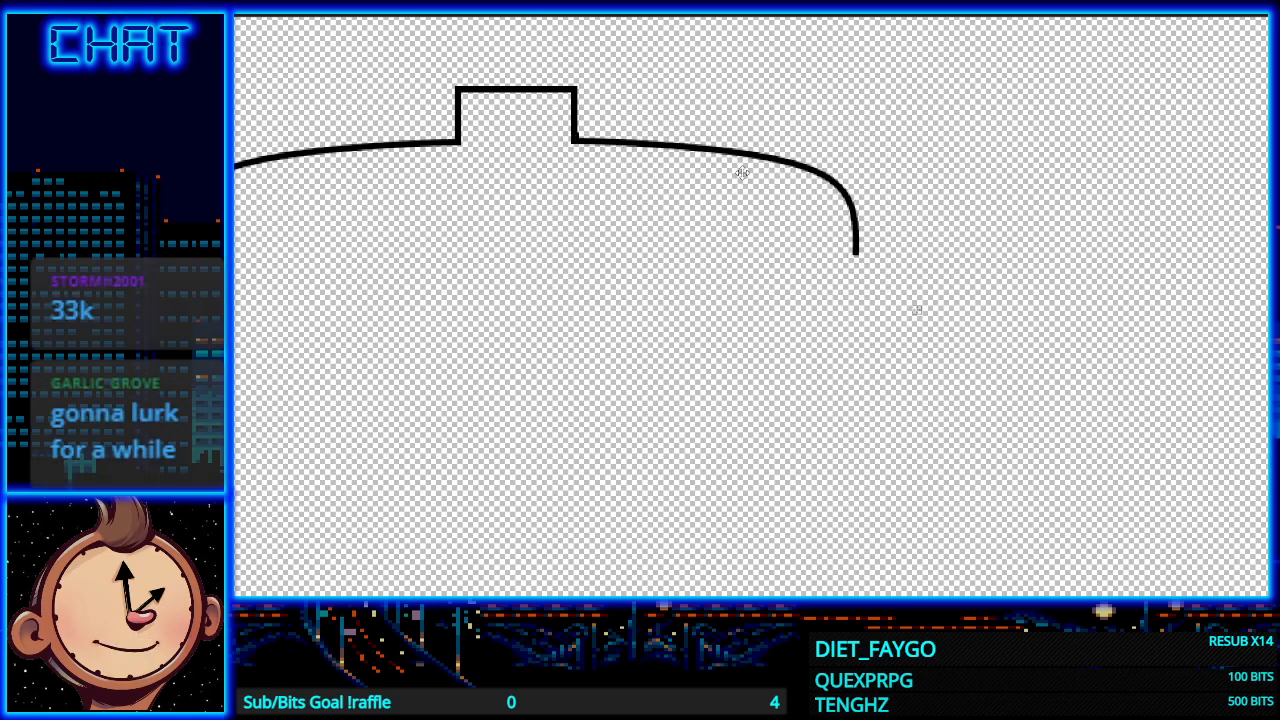
# Step: Close the lid's underside with a straight horizontal line that extends slightly past both shoulder ends, discarding the tilted first attempt
pyautogui.scroll(-2, 515, 295)
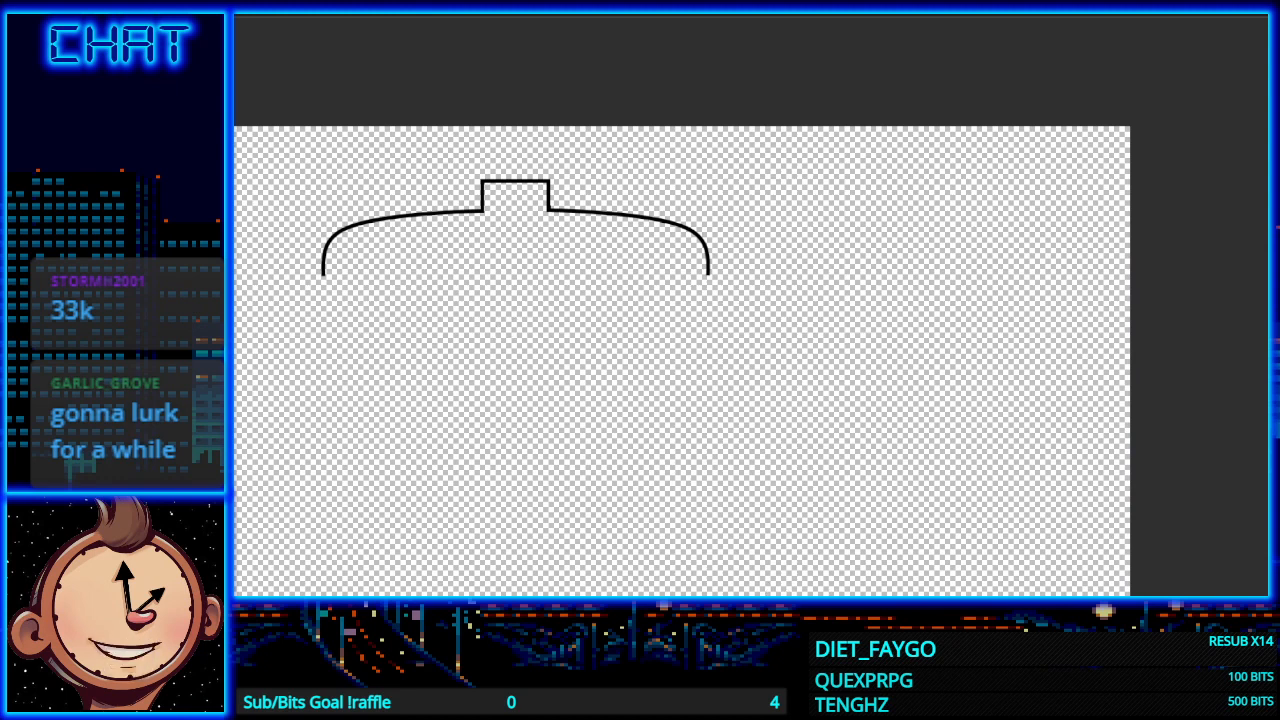
pyautogui.hscroll(-3, 750, 360)
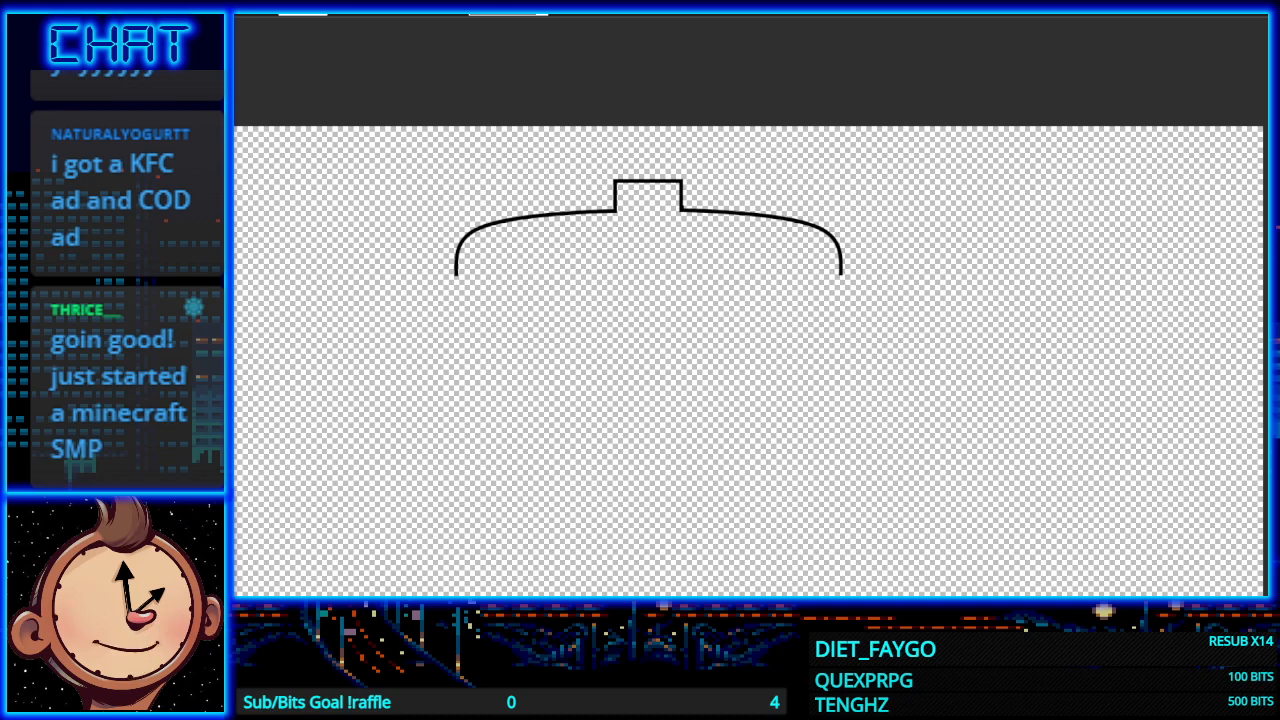
pyautogui.moveTo(444, 275); pyautogui.dragTo(854, 269)
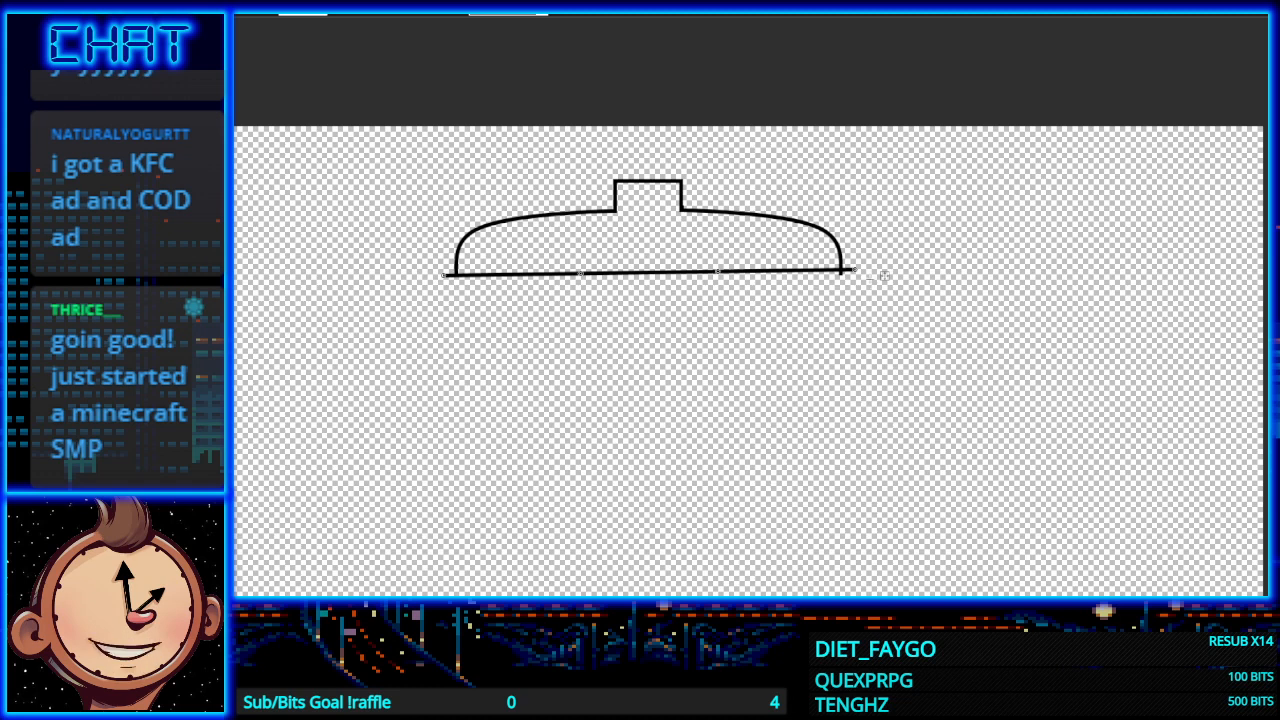
pyautogui.press('Delete')
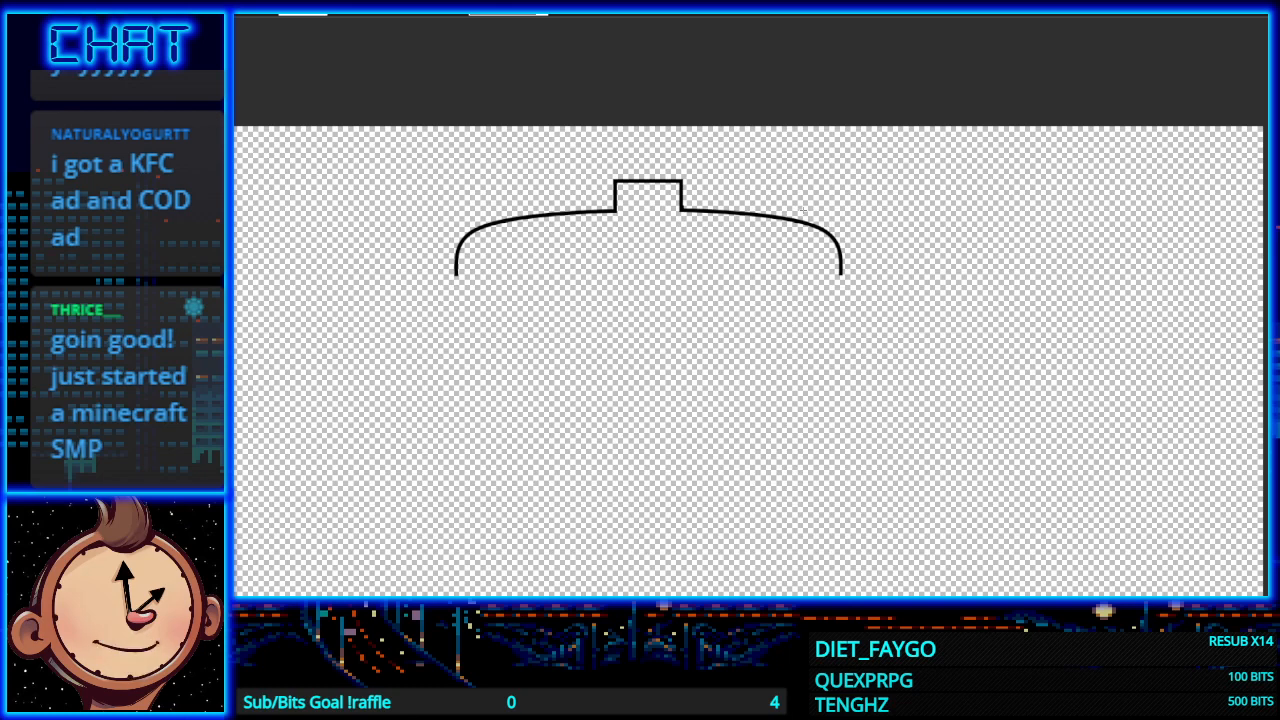
pyautogui.moveTo(444, 276); pyautogui.dragTo(858, 276)
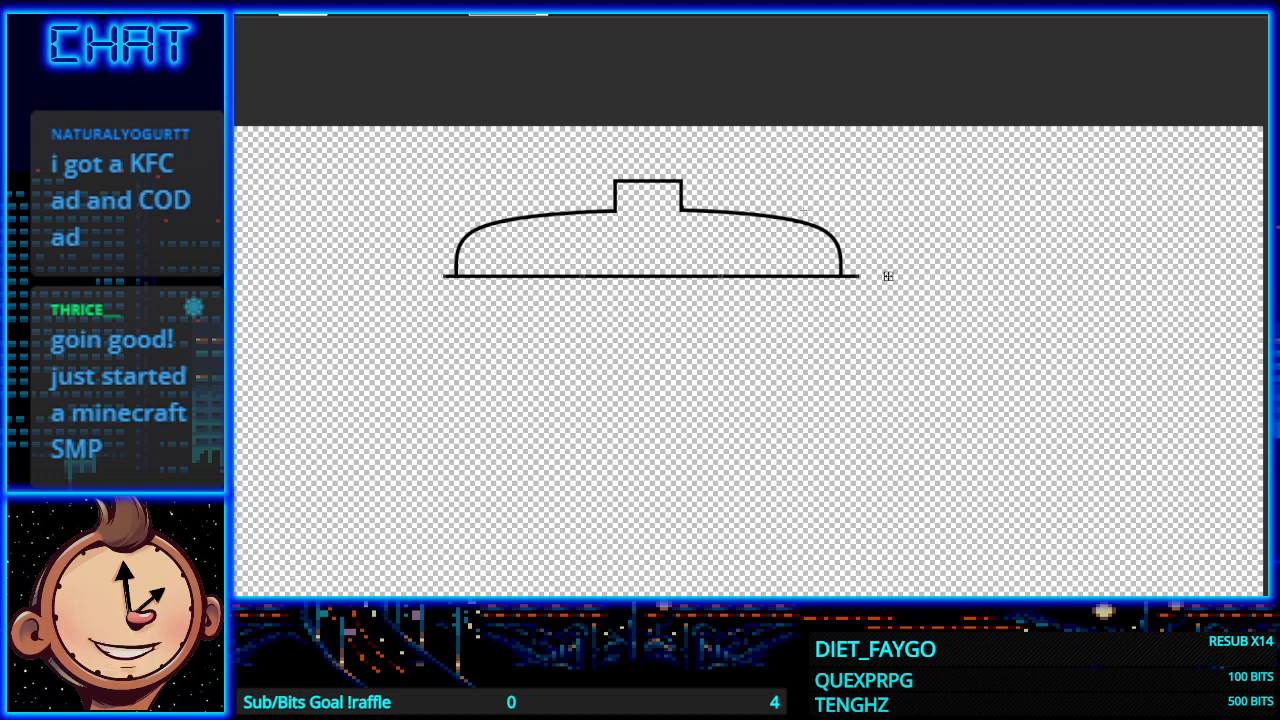
# Step: Extend both ends of the lid's underside line a little farther beyond the shoulders
pyautogui.moveTo(444, 276); pyautogui.dragTo(430, 276)
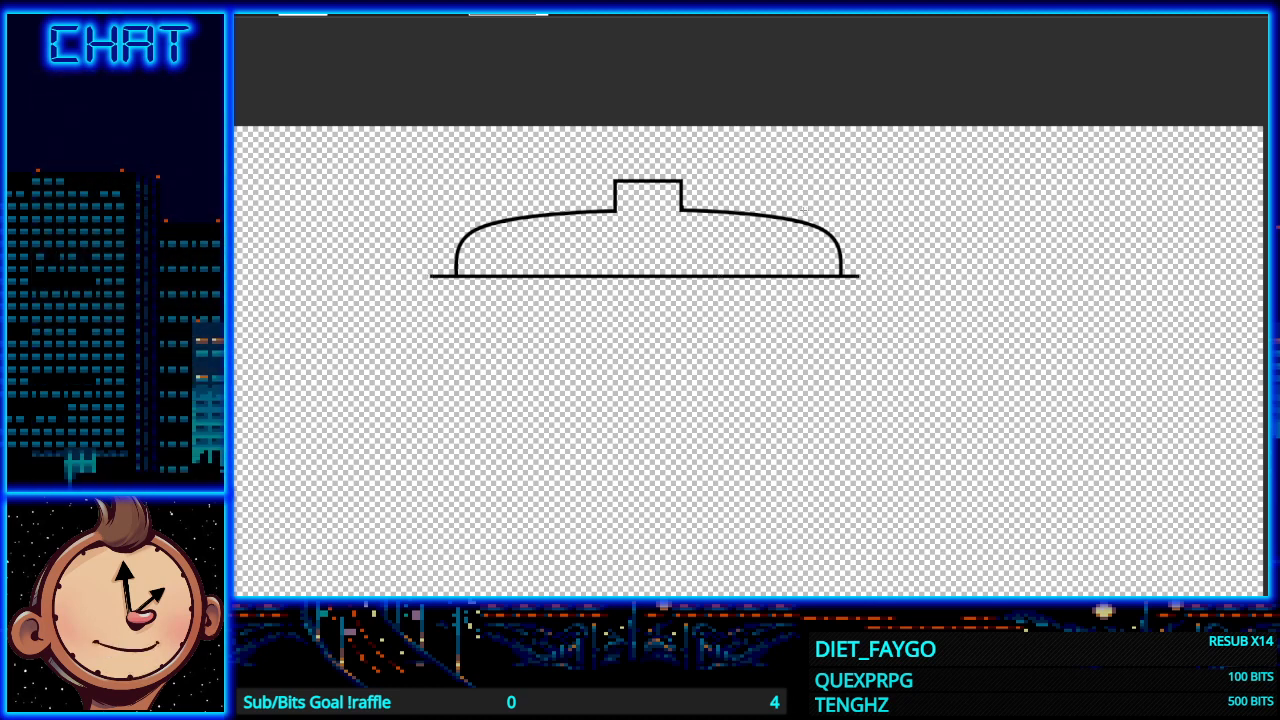
pyautogui.moveTo(863, 276); pyautogui.dragTo(865, 277)
pyautogui.press('Up')
pyautogui.press('Up')
# Step: Bend the underside line into a shallow downward bow and adjust its left end for symmetry
pyautogui.moveTo(582, 276); pyautogui.dragTo(578, 285)
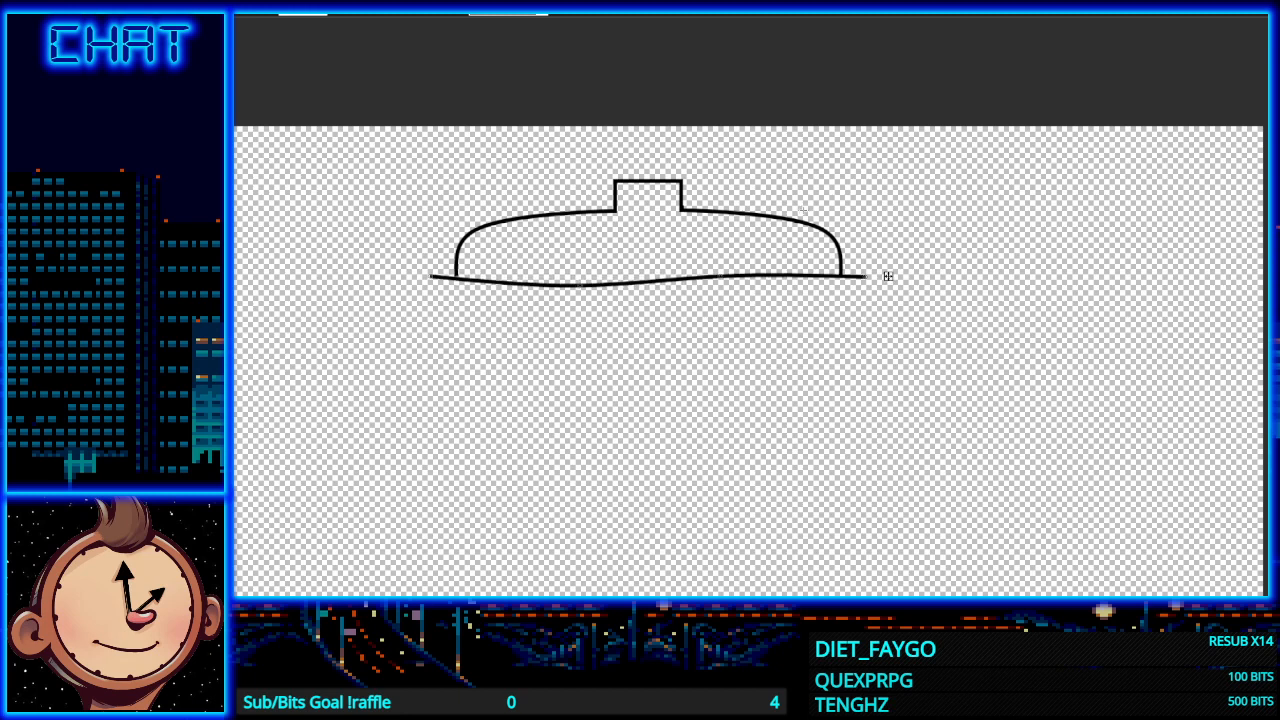
pyautogui.moveTo(724, 275); pyautogui.dragTo(723, 286)
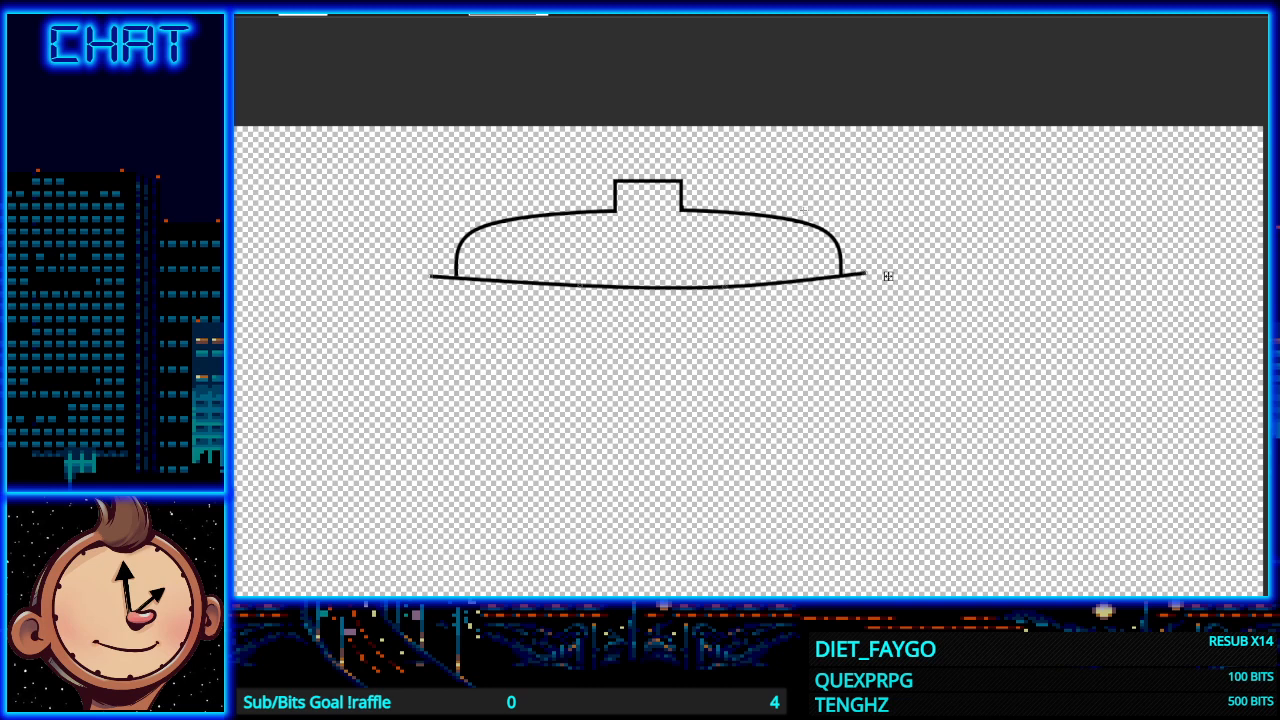
pyautogui.moveTo(430, 276); pyautogui.dragTo(420, 276)
pyautogui.moveTo(580, 285); pyautogui.dragTo(576, 283)
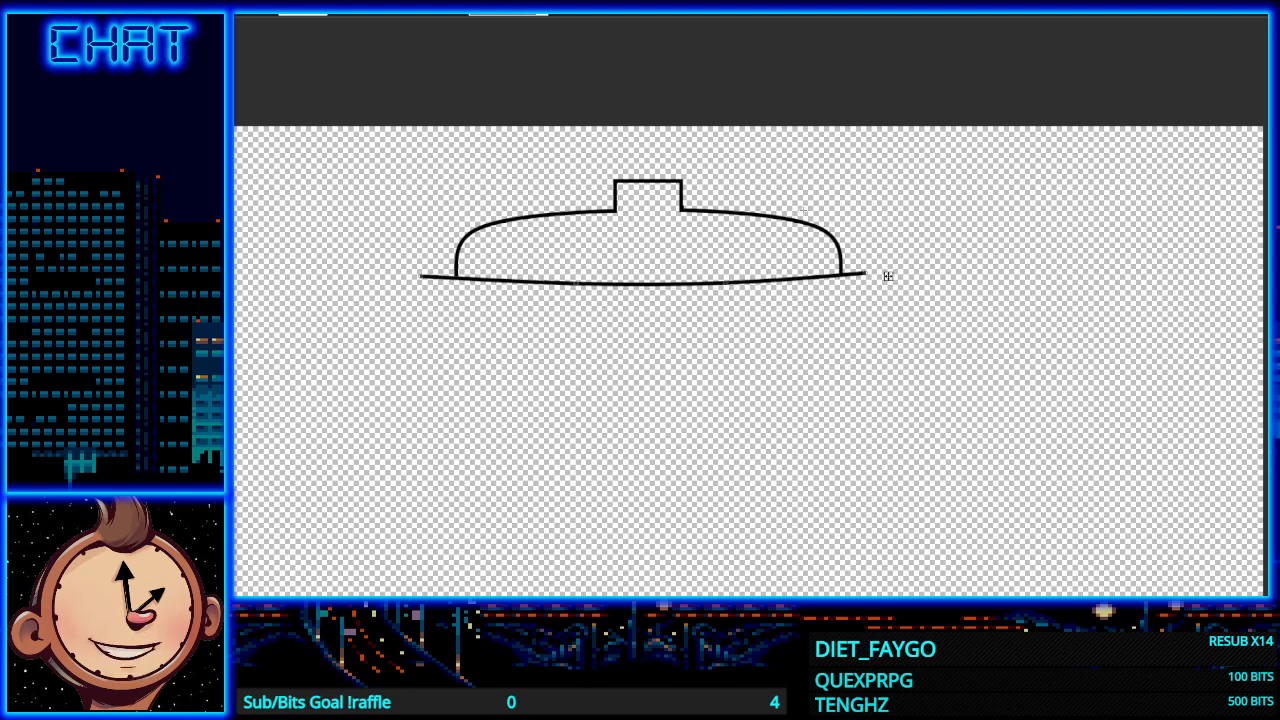
pyautogui.moveTo(420, 276); pyautogui.dragTo(426, 275)
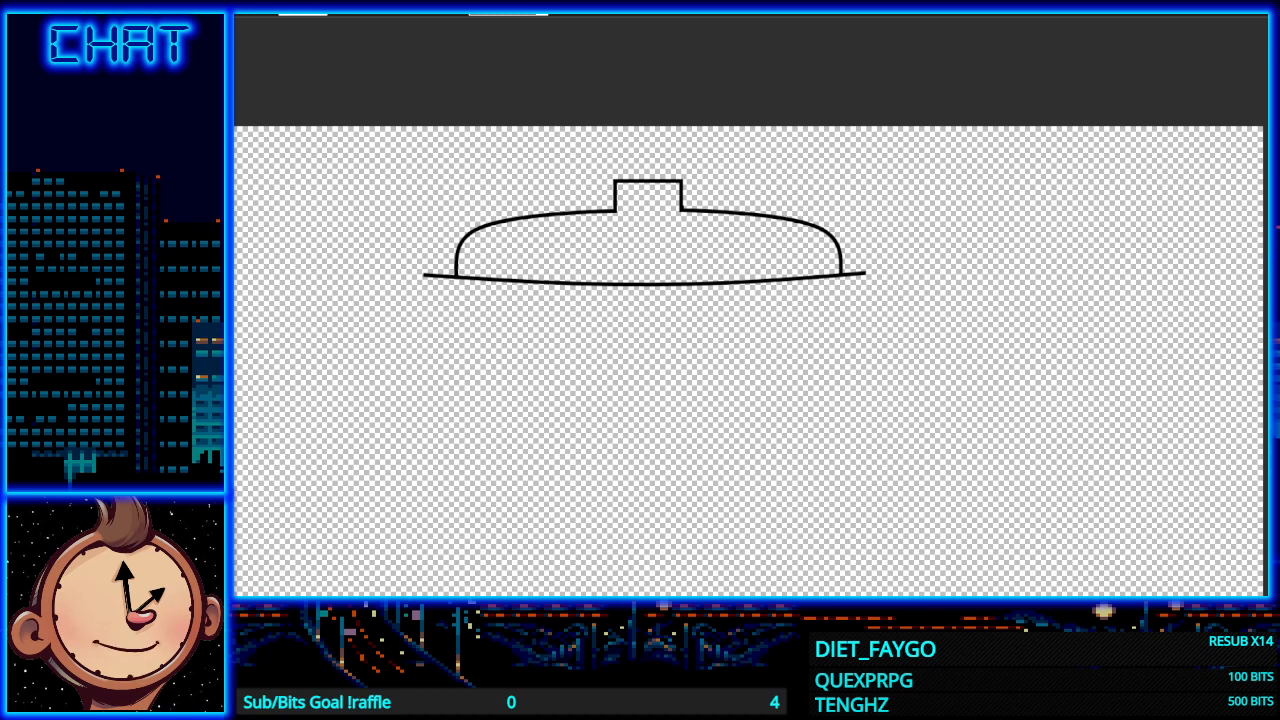
# Step: Draw short lines slanting down and outward from both ends of the bowed line as the rim's sides
pyautogui.moveTo(422, 280); pyautogui.dragTo(417, 302)
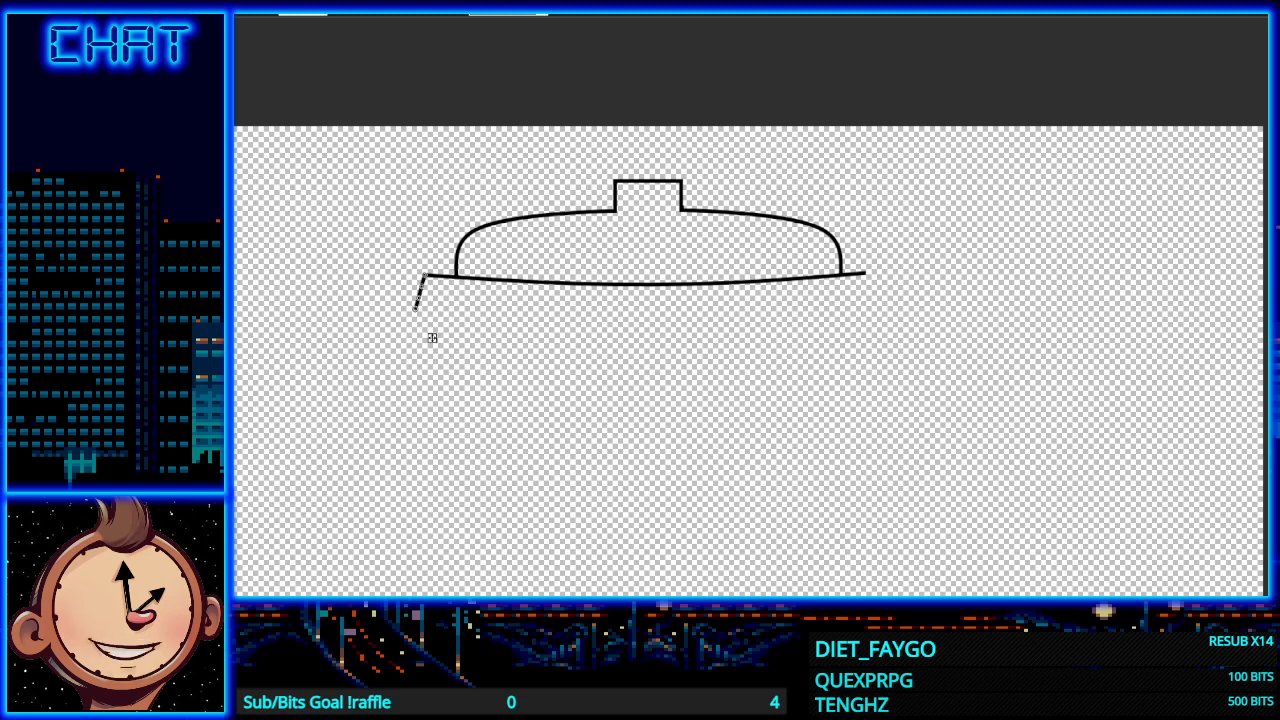
pyautogui.scroll(-2, 403, 409)
pyautogui.scroll(-3, 551, 459)
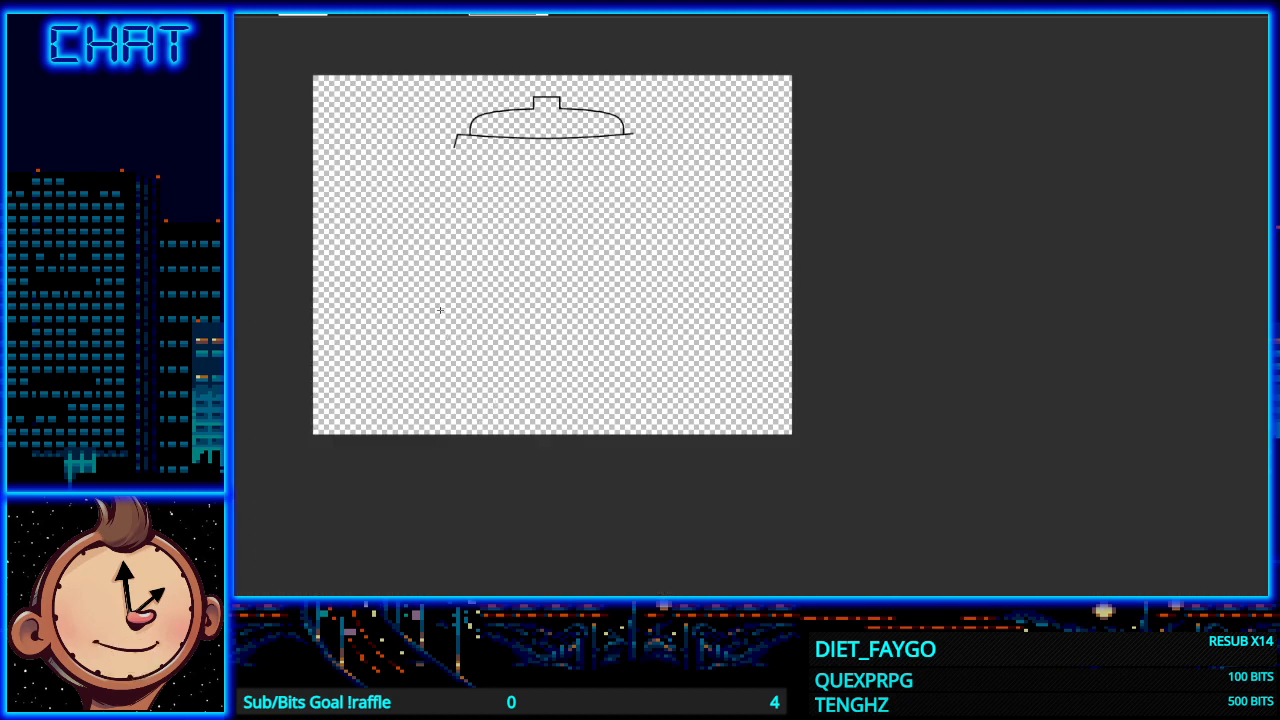
pyautogui.scroll(3, 440, 311)
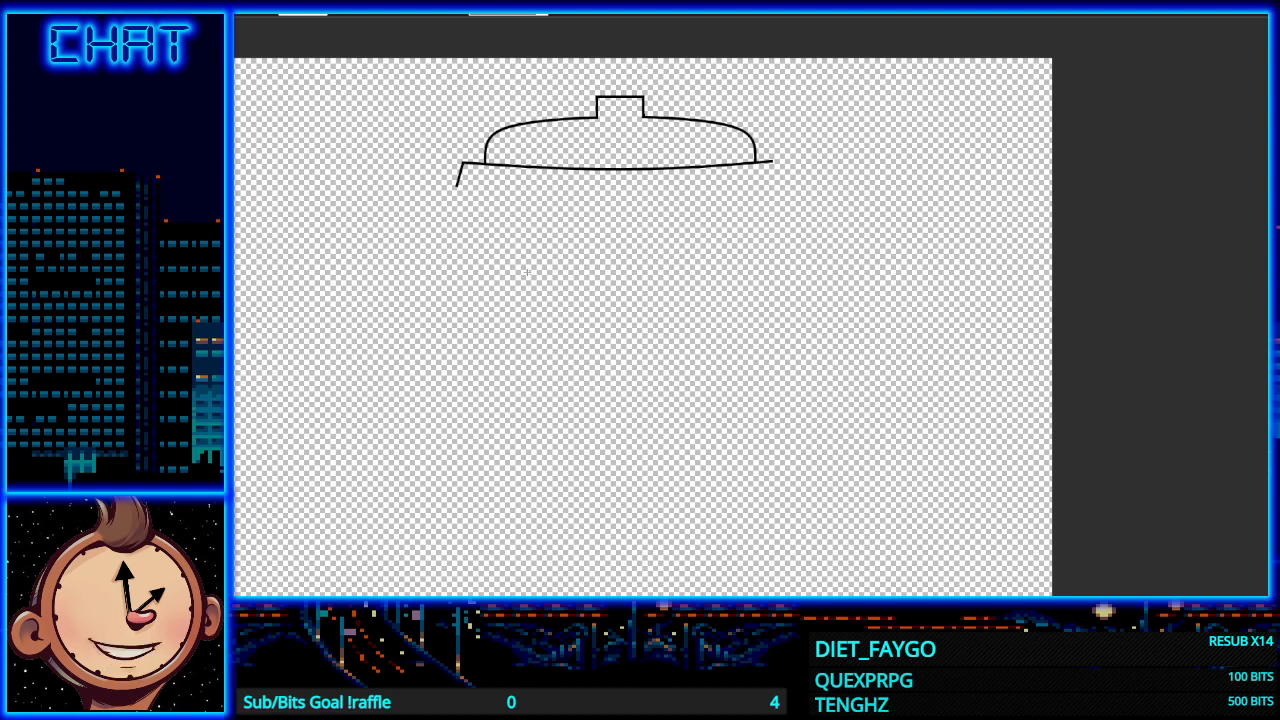
pyautogui.scroll(2, 660, 256)
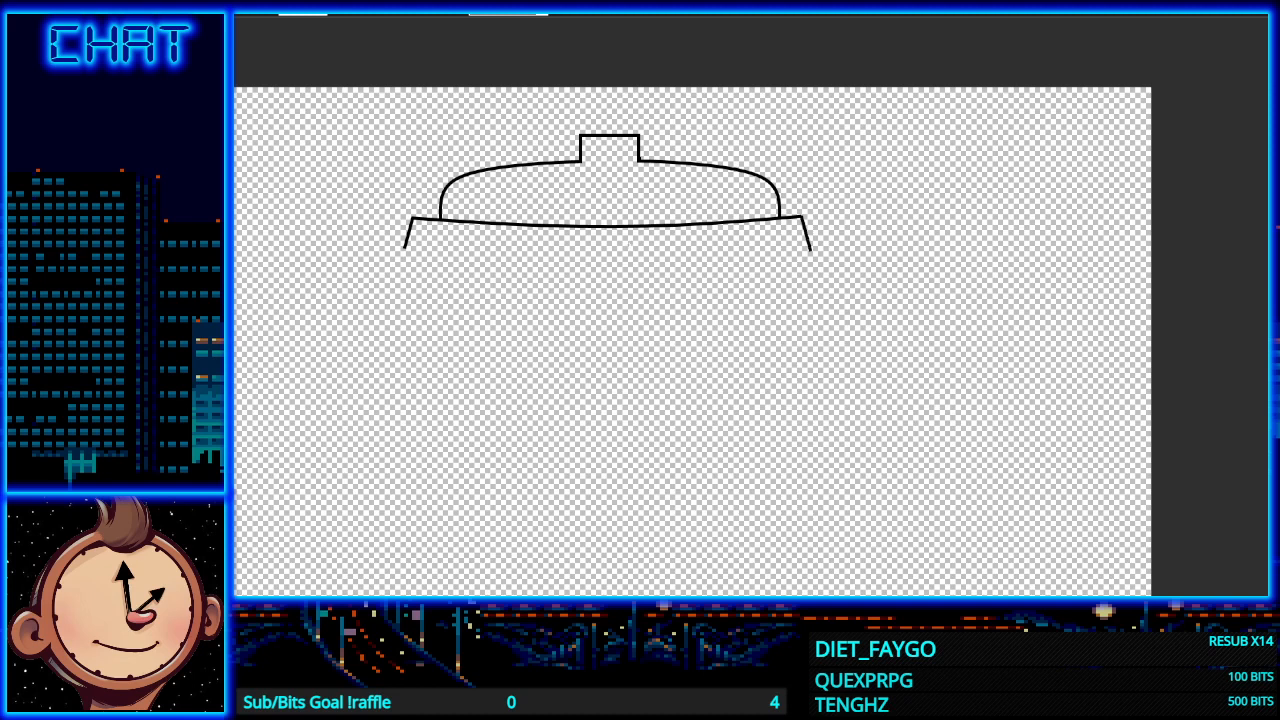
# Step: Try to close the rim's underside with a slightly bowed line between the two slanted sides
pyautogui.moveTo(406, 249)
pyautogui.mouseDown()
pyautogui.moveTo(716, 238)
pyautogui.moveTo(862, 251)
pyautogui.mouseUp()
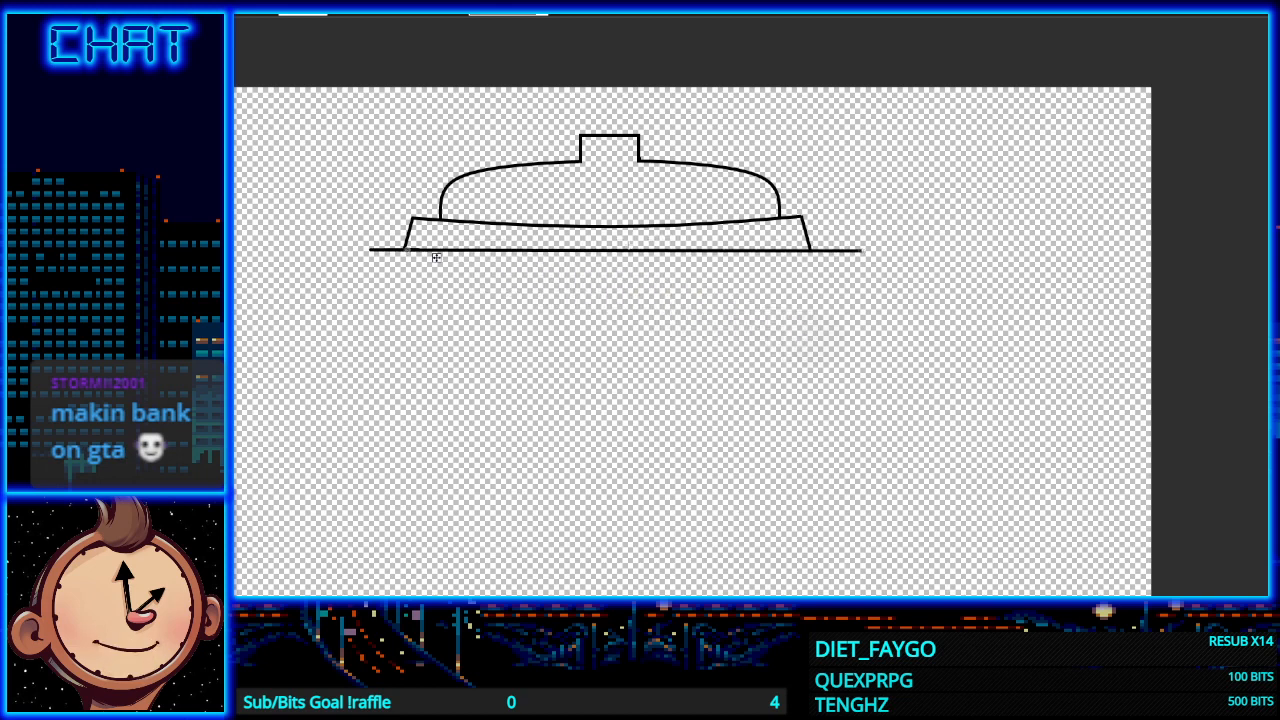
pyautogui.hotkey('ctrl', 'z')
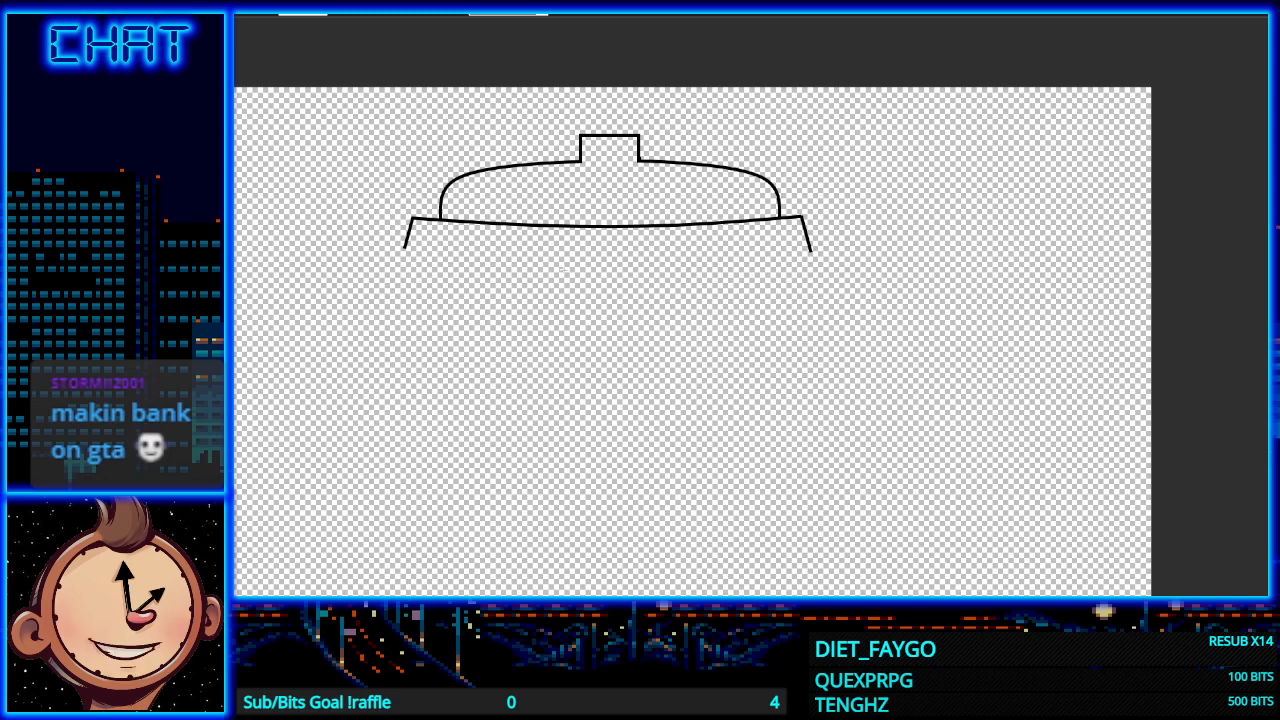
pyautogui.moveTo(404, 246)
pyautogui.mouseDown()
pyautogui.moveTo(703, 246)
pyautogui.moveTo(745, 270)
pyautogui.moveTo(703, 266)
pyautogui.moveTo(812, 250)
pyautogui.mouseUp()
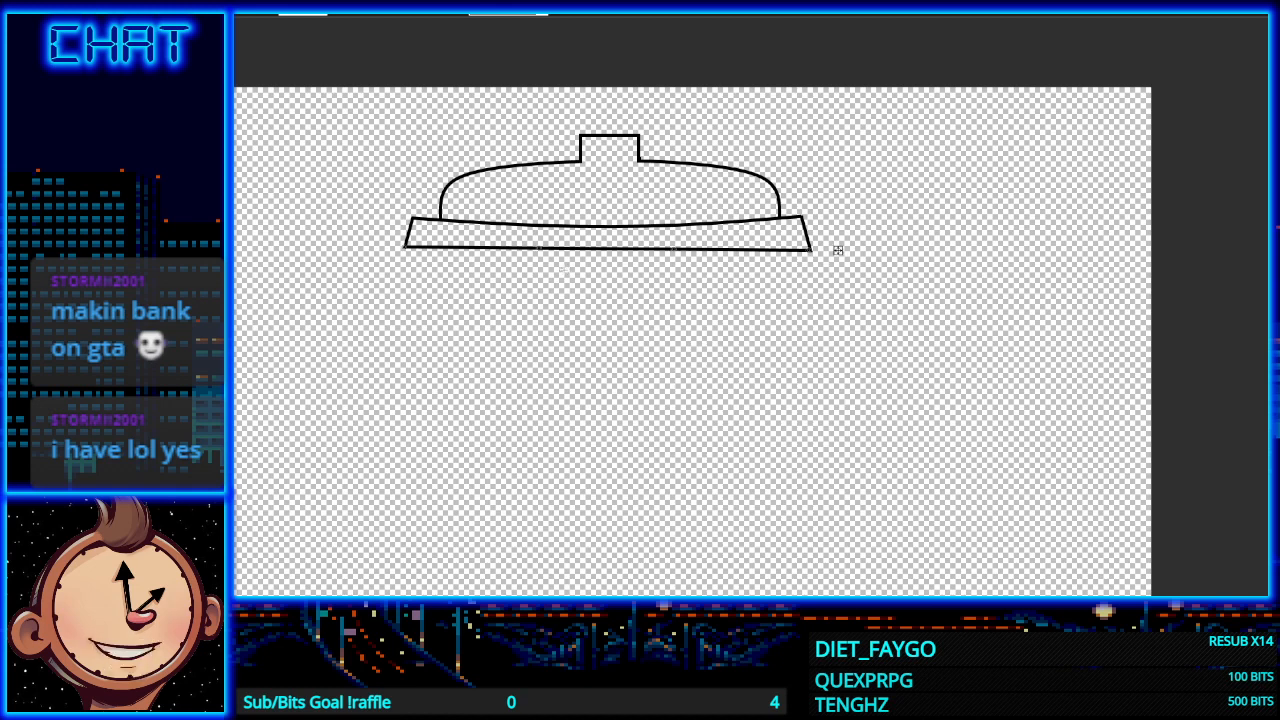
pyautogui.moveTo(564, 265); pyautogui.dragTo(565, 271)
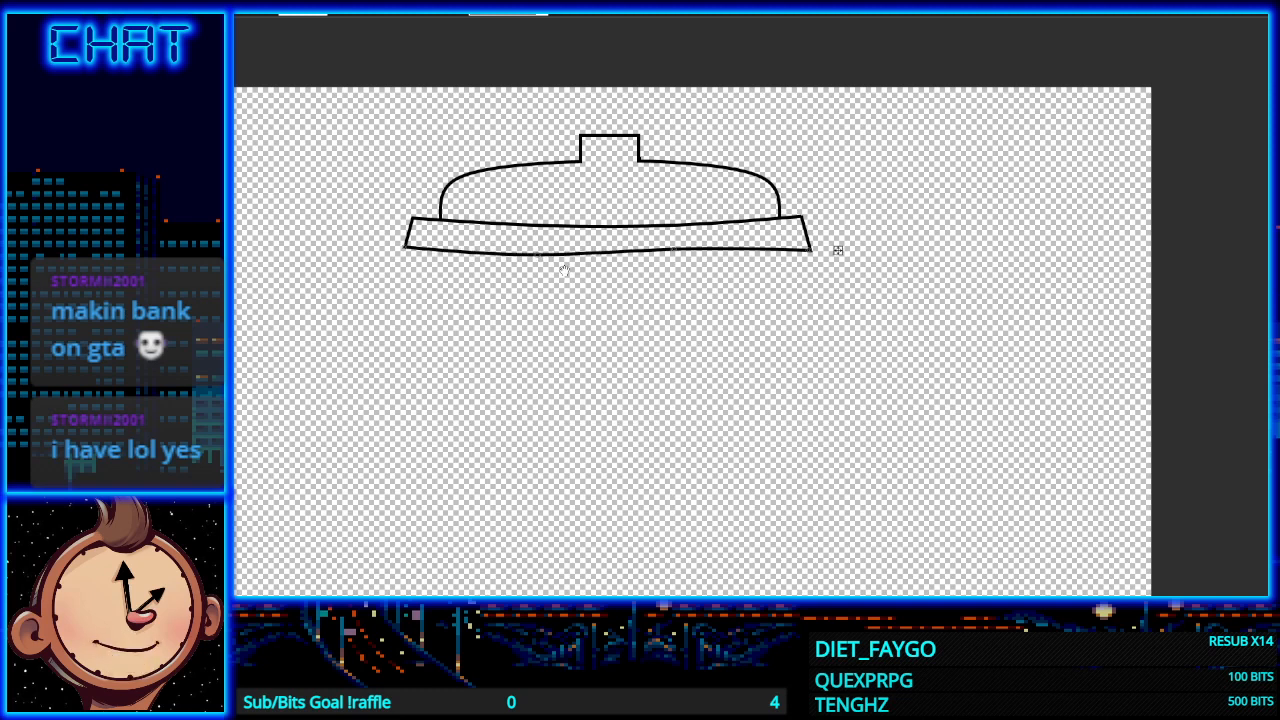
pyautogui.moveTo(674, 249); pyautogui.dragTo(676, 256)
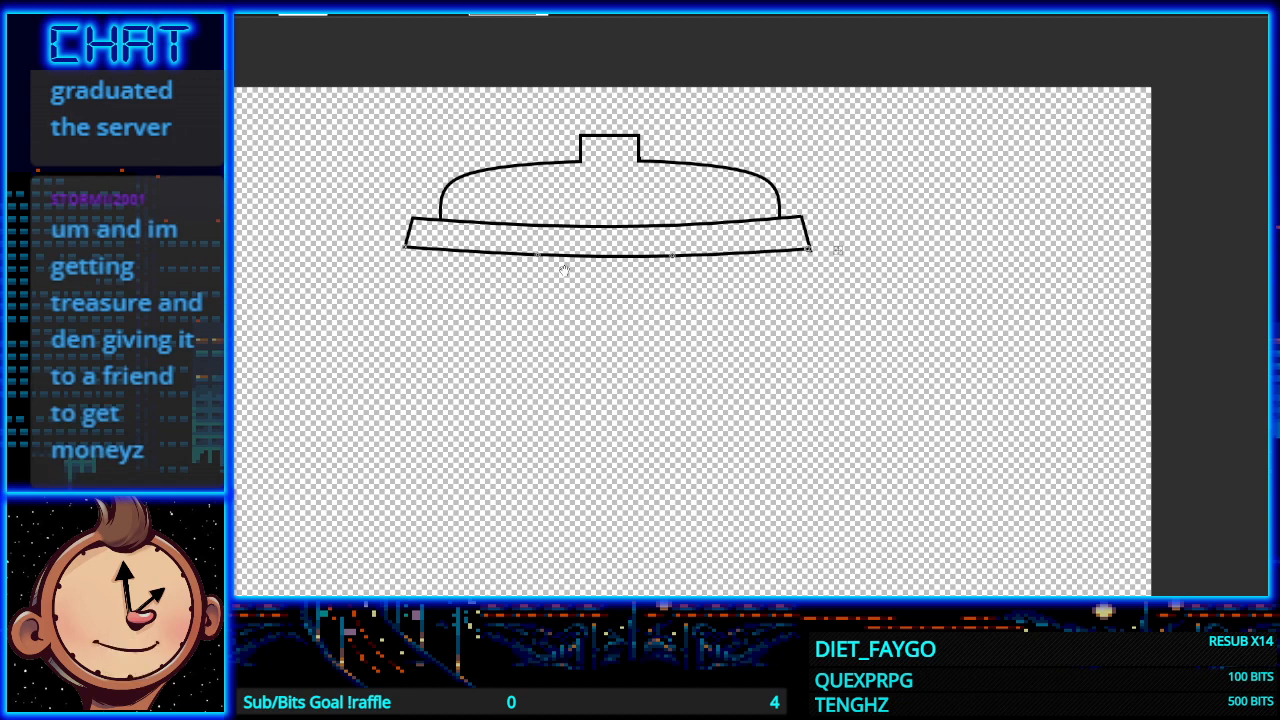
pyautogui.press('Down')
pyautogui.press('Down')
pyautogui.press('Up')
pyautogui.press('Up')
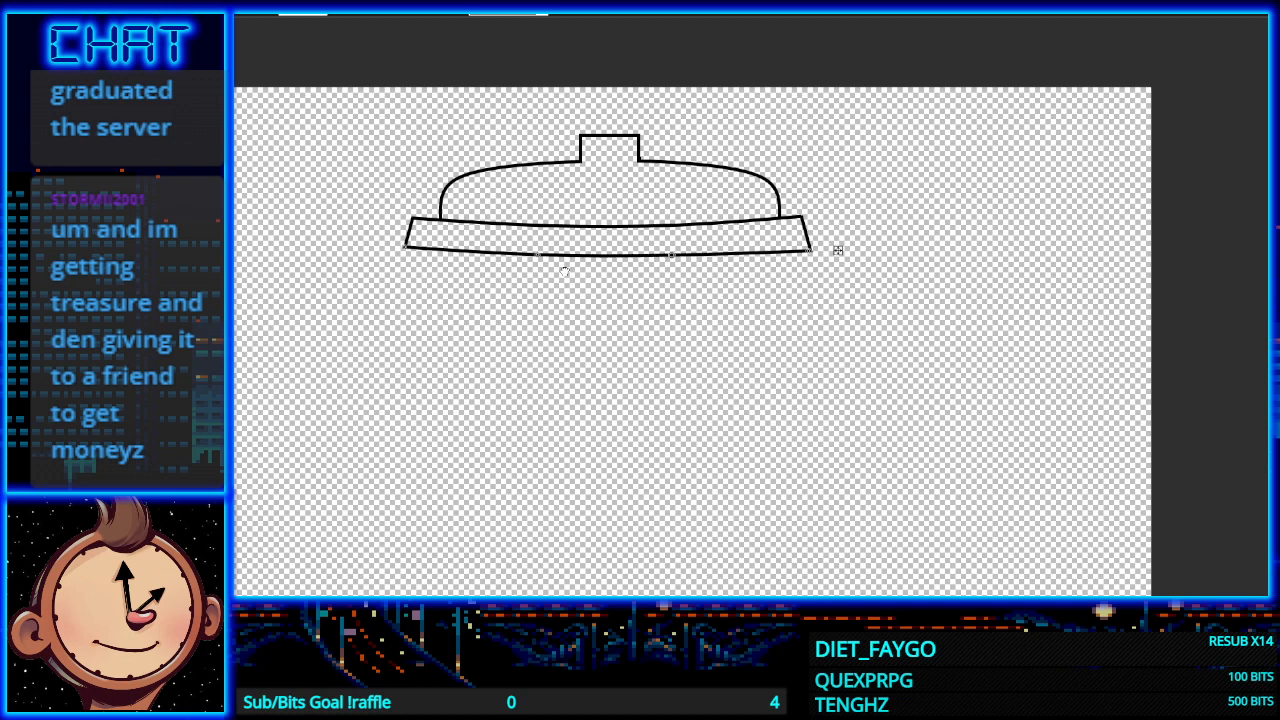
pyautogui.press('Down')
pyautogui.press('Down')
pyautogui.press('Down')
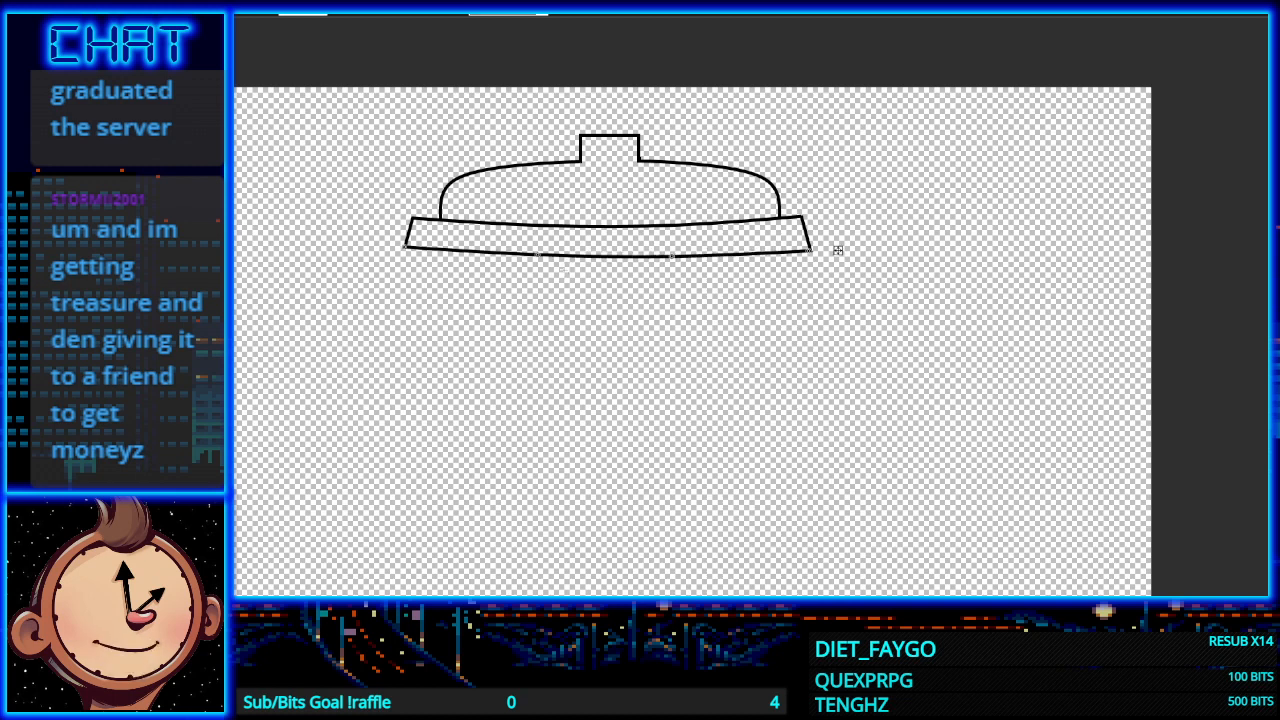
pyautogui.press('Up')
pyautogui.press('Up')
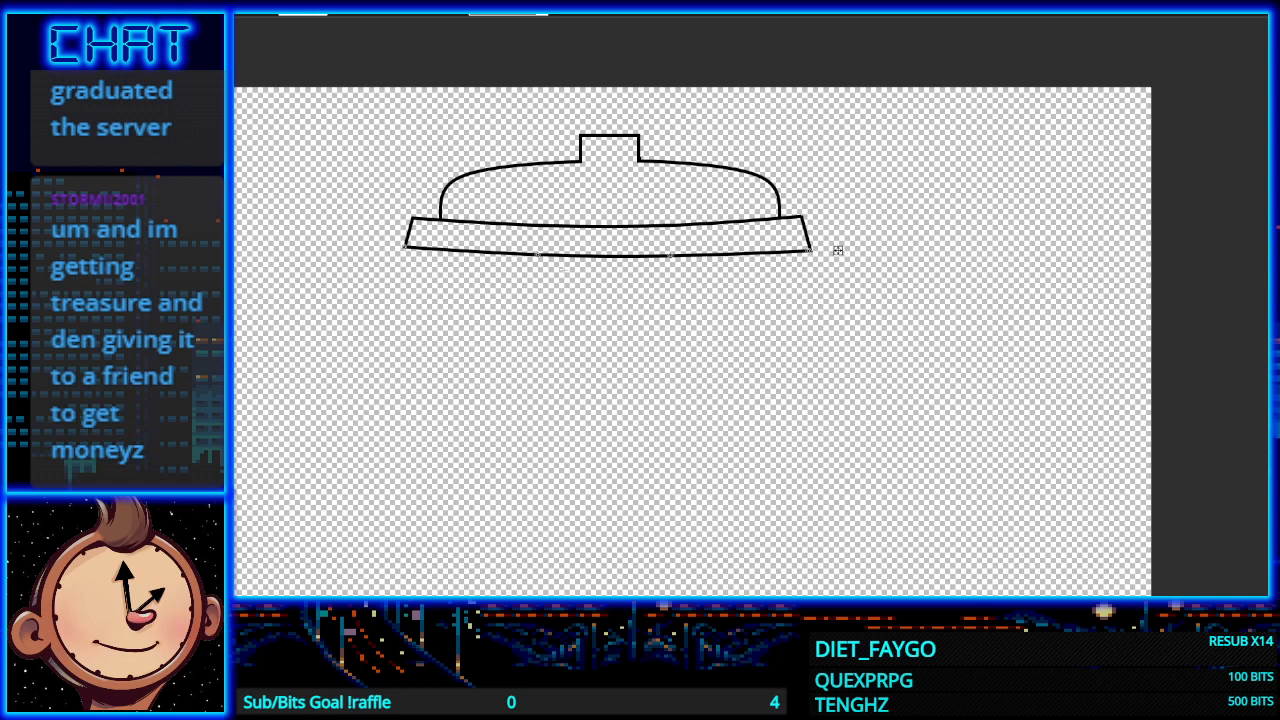
pyautogui.hotkey('ctrl', 'z')
pyautogui.hotkey('ctrl', 'z')
pyautogui.hotkey('ctrl', 'z')
pyautogui.hotkey('ctrl', 'z')
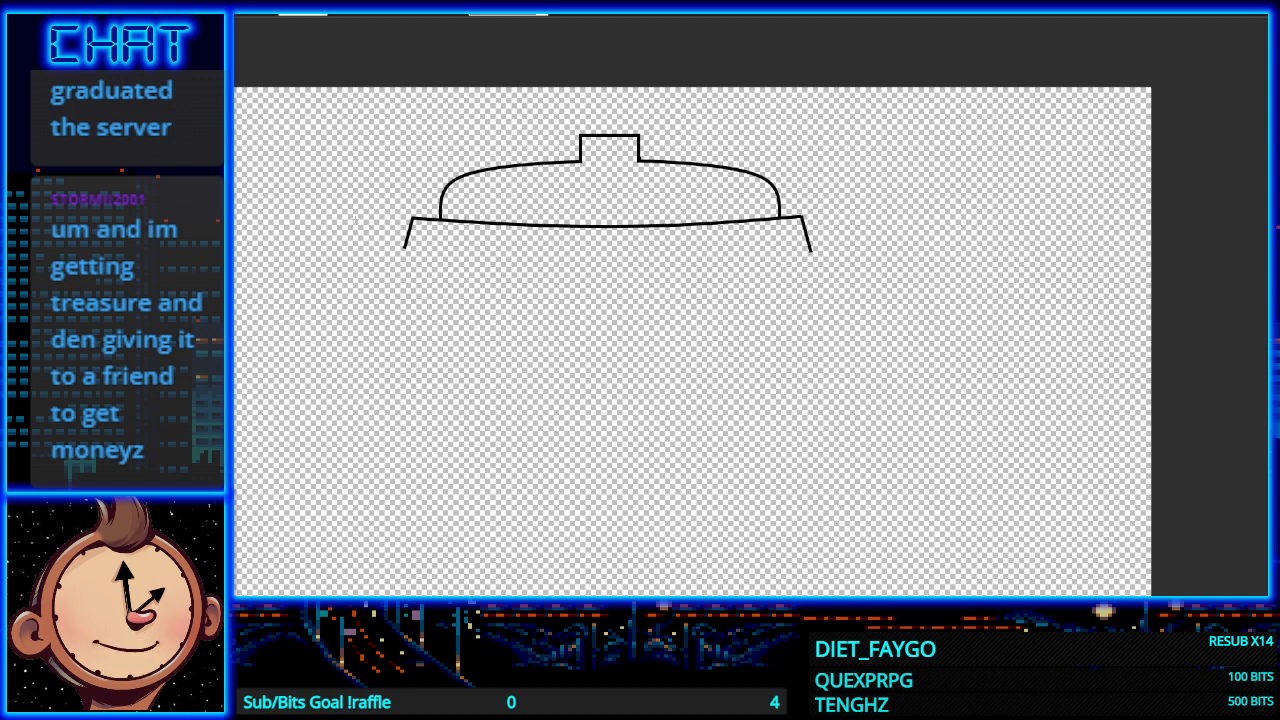
pyautogui.moveTo(405, 248); pyautogui.dragTo(403, 255)
pyautogui.hotkey('ctrl', 'z')
pyautogui.hotkey('ctrl', 'z')
pyautogui.hotkey('ctrl', 'z')
pyautogui.hotkey('ctrl', 'z')
pyautogui.hotkey('ctrl', 'z')
pyautogui.moveTo(406, 244); pyautogui.dragTo(397, 256)
pyautogui.press('Return')
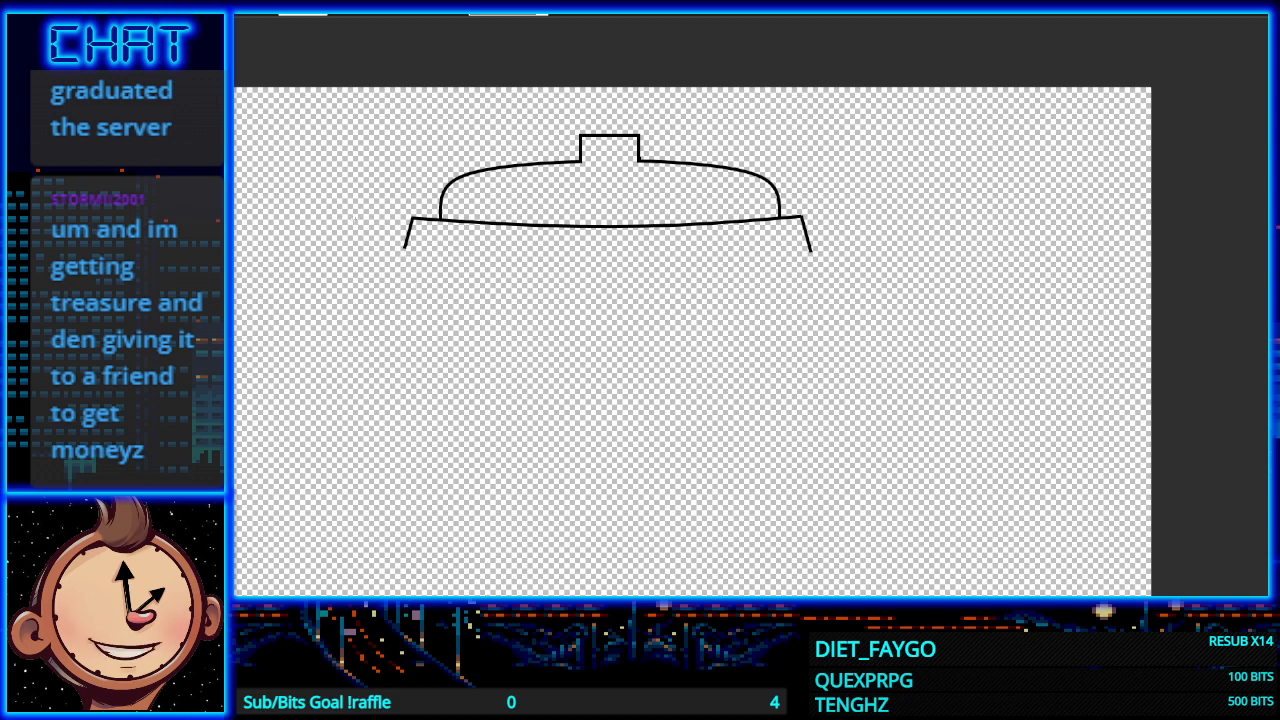
pyautogui.hotkey('ctrl', 'z')
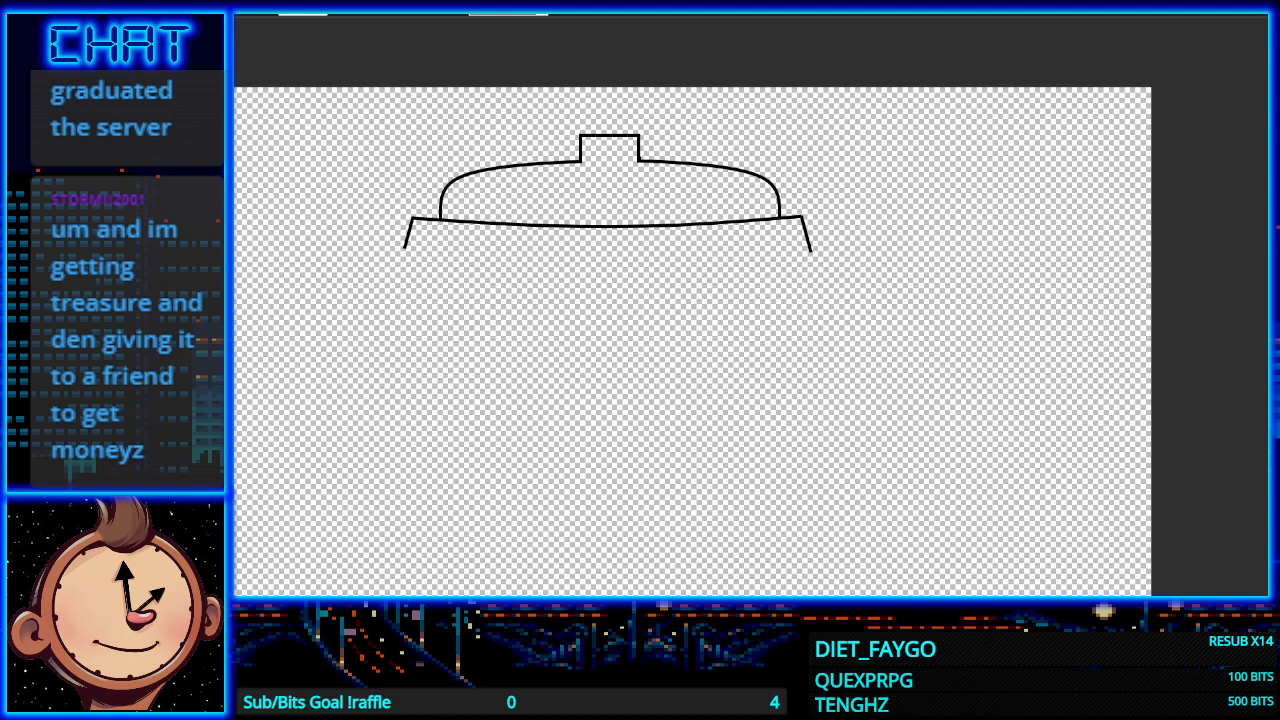
# Step: Join the lower ends of the rim's slanted sides with a line bowed slightly downward, parallel to the curve above
pyautogui.scroll(3, 485, 286)
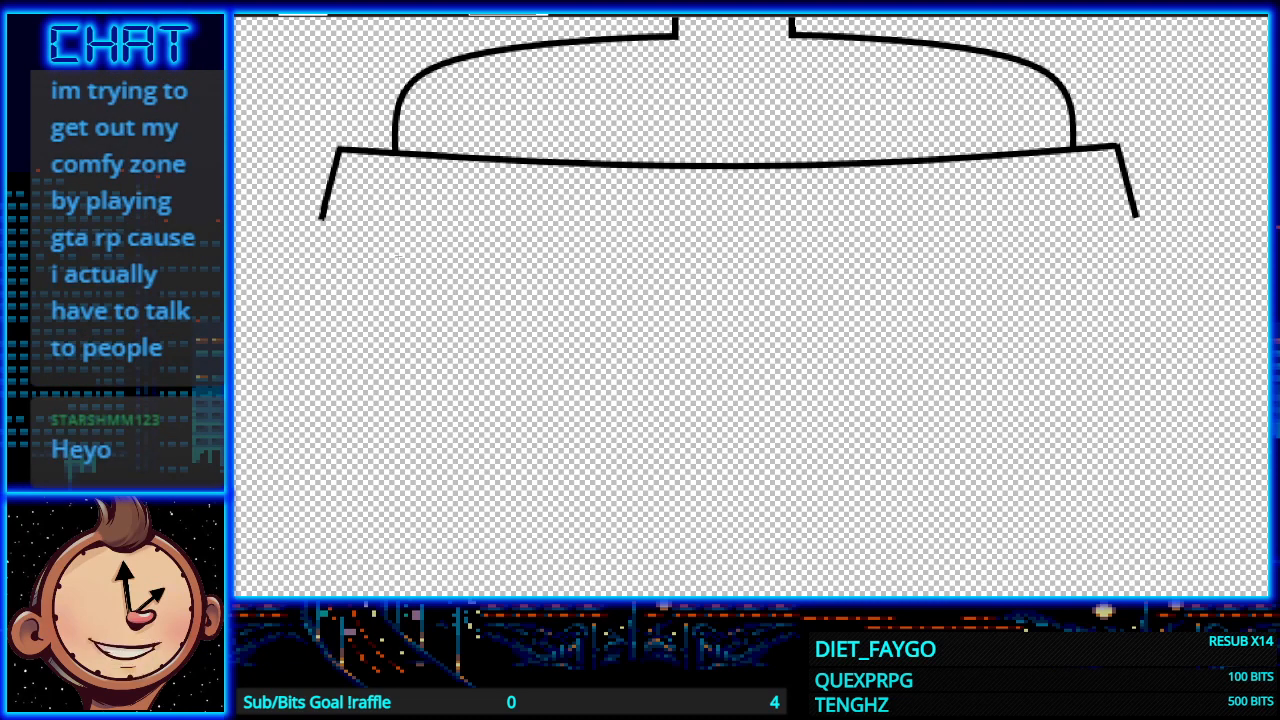
pyautogui.scroll(2, 537, 322)
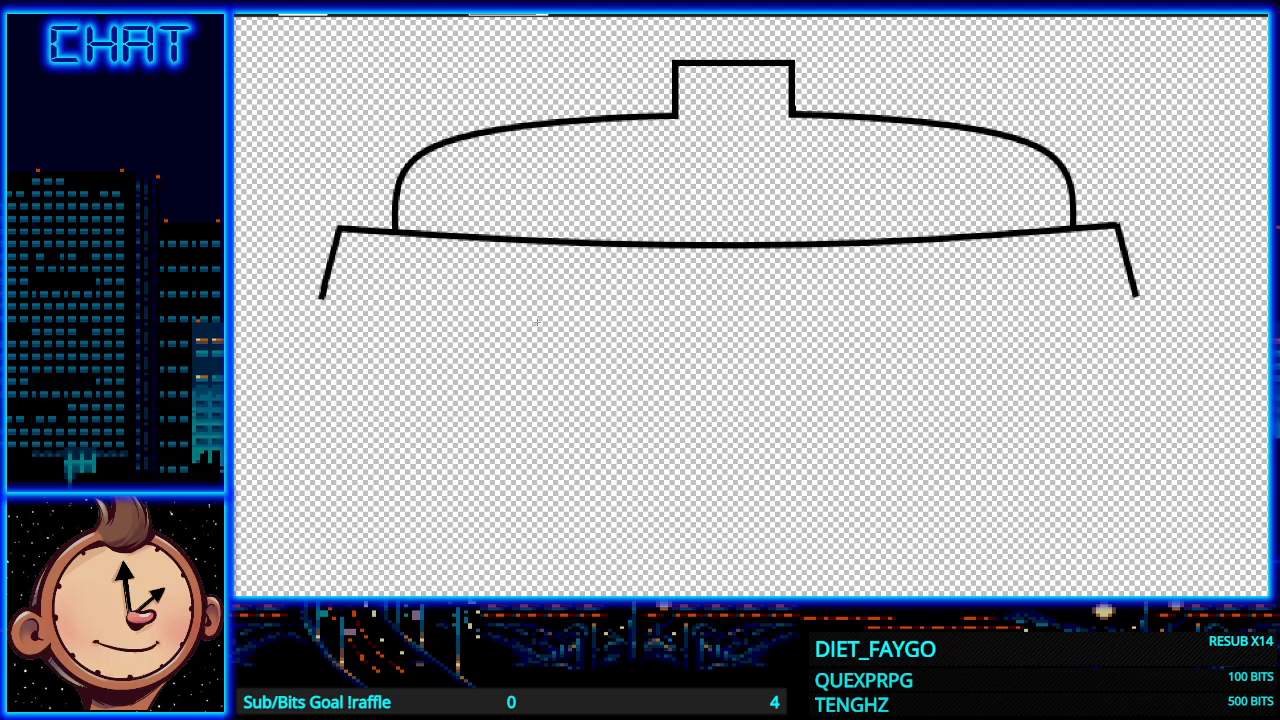
pyautogui.moveTo(322, 298)
pyautogui.mouseDown()
pyautogui.moveTo(372, 306)
pyautogui.moveTo(366, 288)
pyautogui.moveTo(608, 269)
pyautogui.mouseUp()
pyautogui.hotkey('ctrl', 'z')
pyautogui.hotkey('ctrl', 'z')
pyautogui.moveTo(322, 297); pyautogui.dragTo(1092, 296)
pyautogui.hotkey('ctrl', 'z')
pyautogui.hotkey('ctrl', 'z')
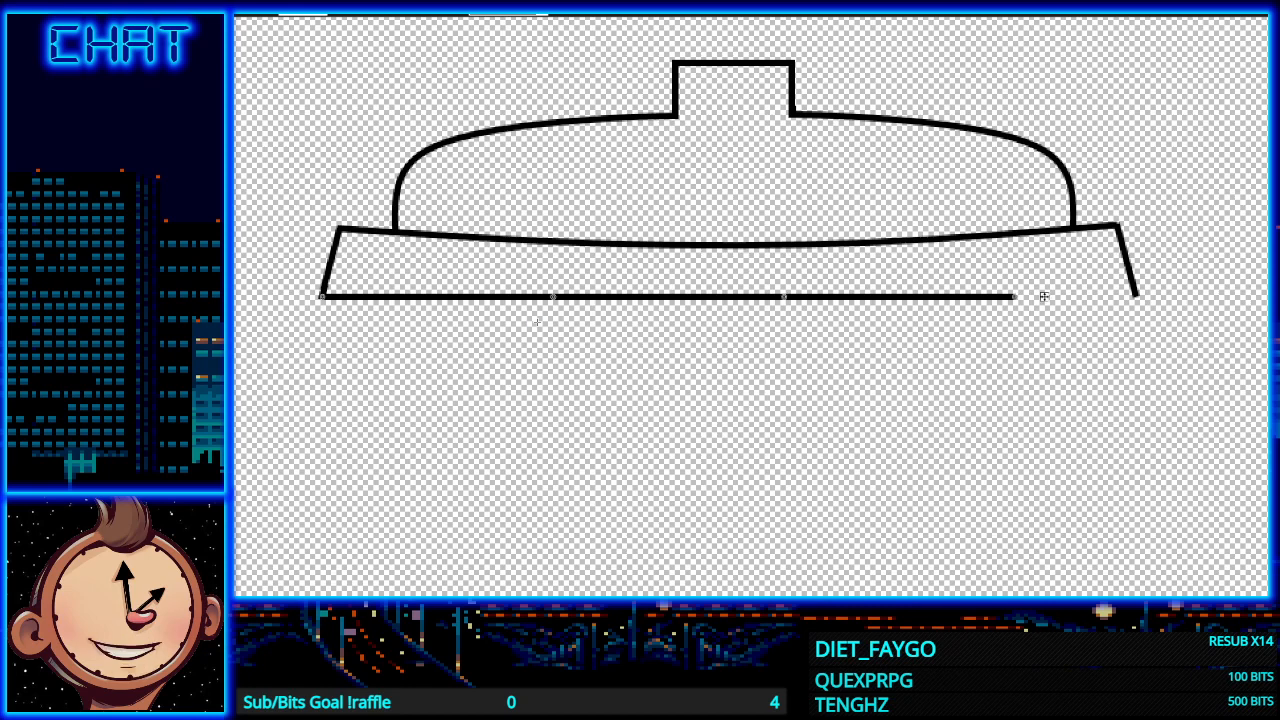
pyautogui.moveTo(1014, 297); pyautogui.dragTo(1134, 294)
pyautogui.press('Return')
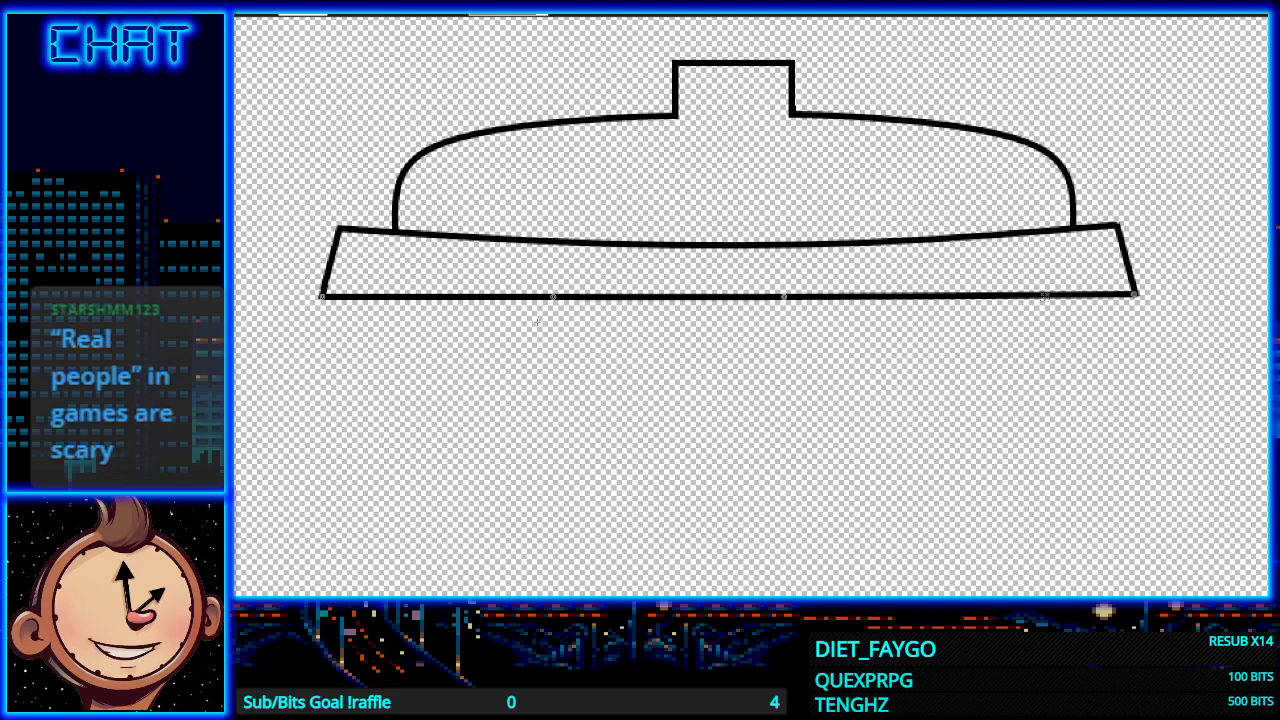
pyautogui.moveTo(553, 299); pyautogui.dragTo(553, 307)
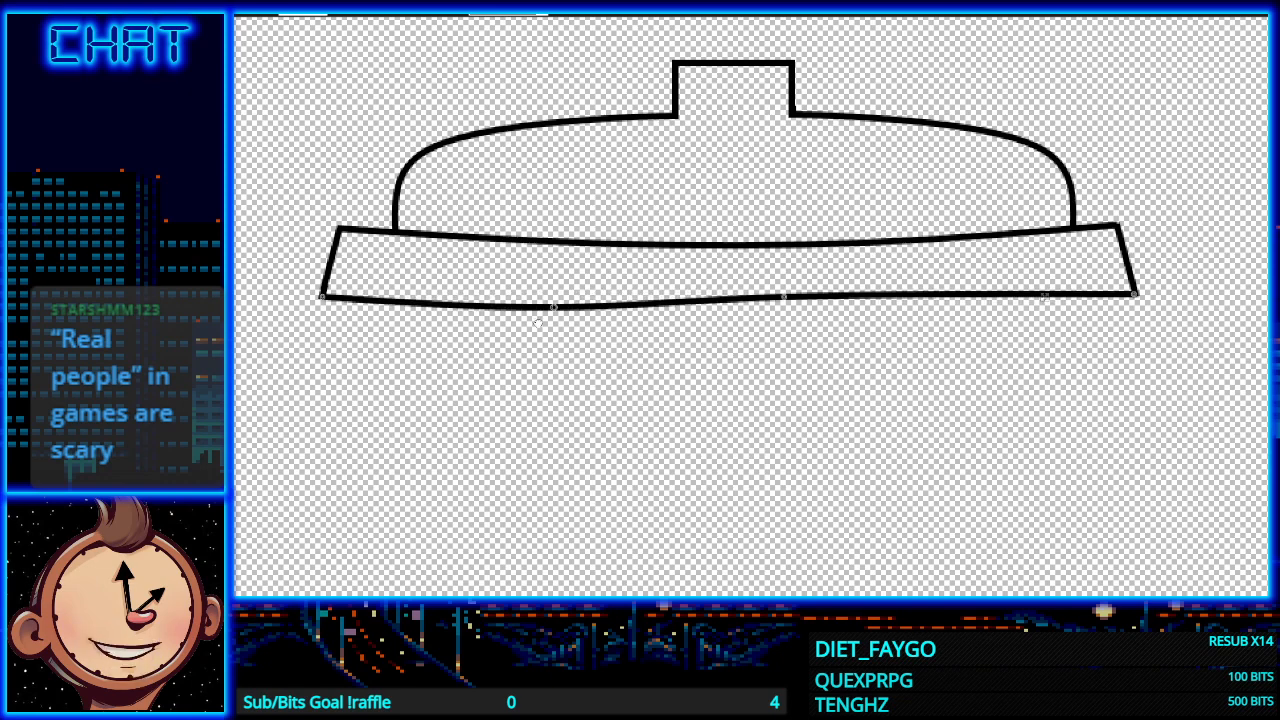
pyautogui.moveTo(783, 297); pyautogui.dragTo(788, 310)
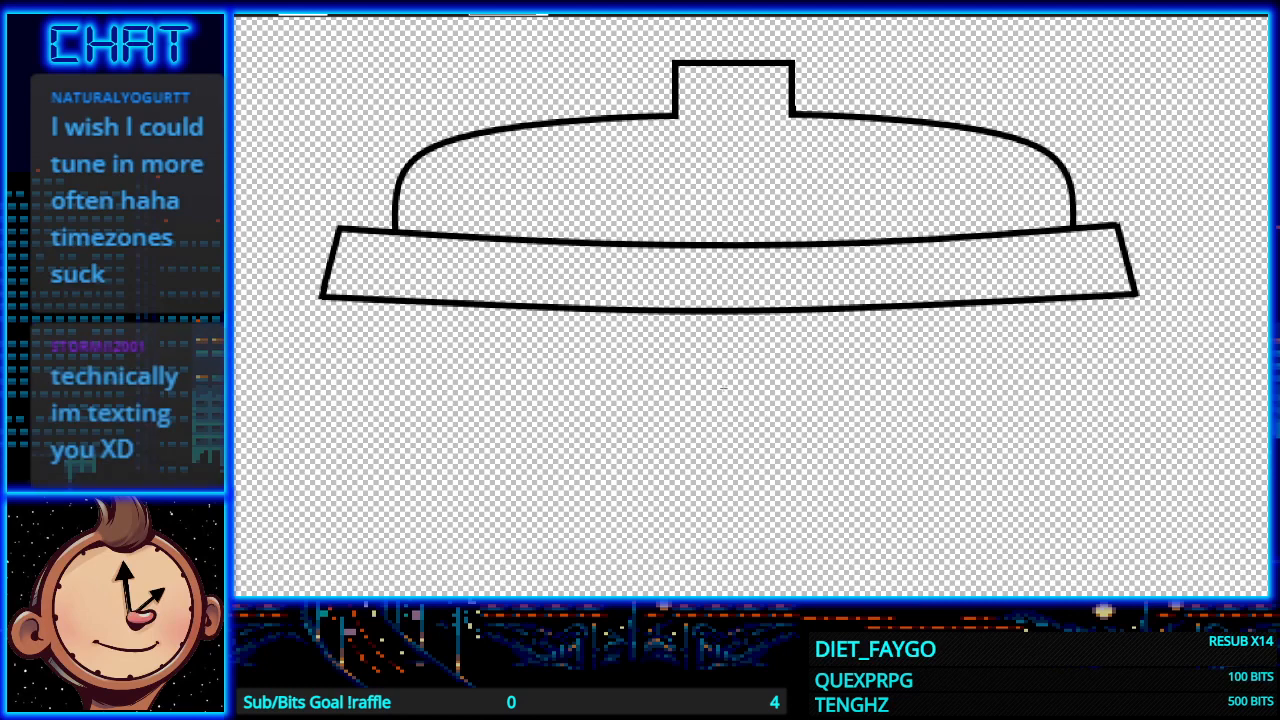
# Step: Fill the lid's dome and knob and the rim below them with solid red
pyautogui.scroll(-1, 723, 388)
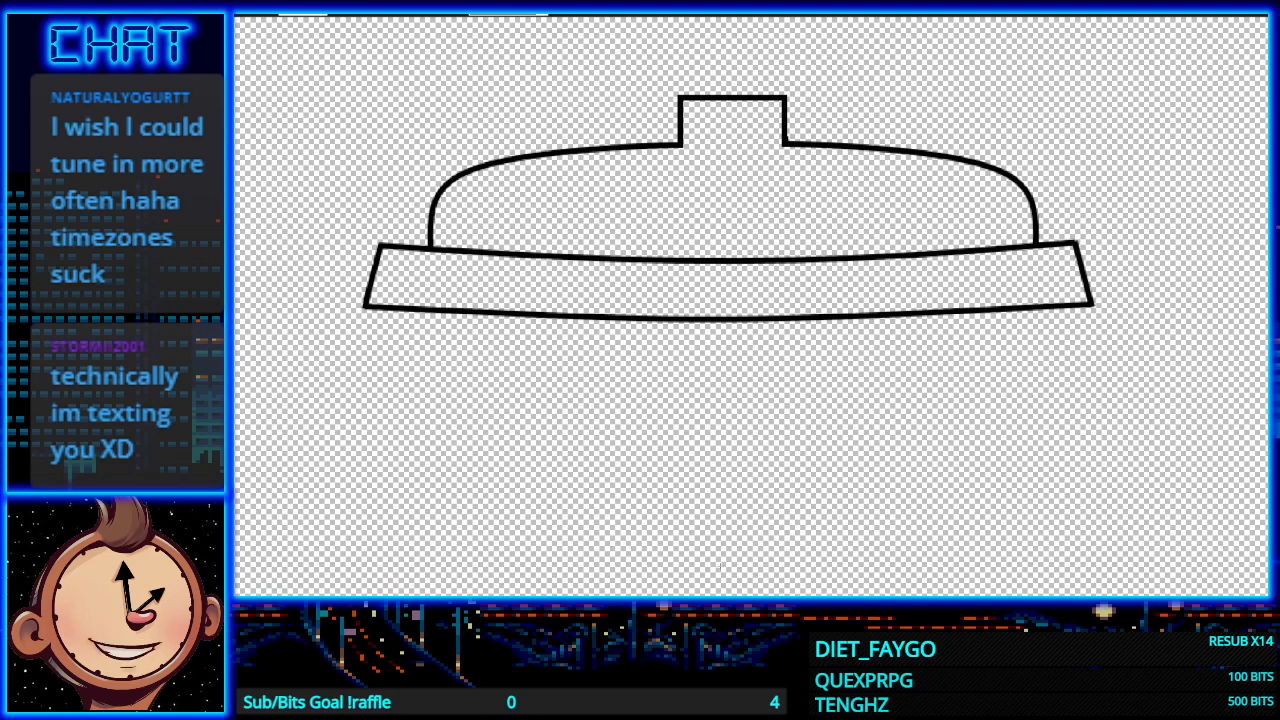
pyautogui.hscroll(2, 723, 388)
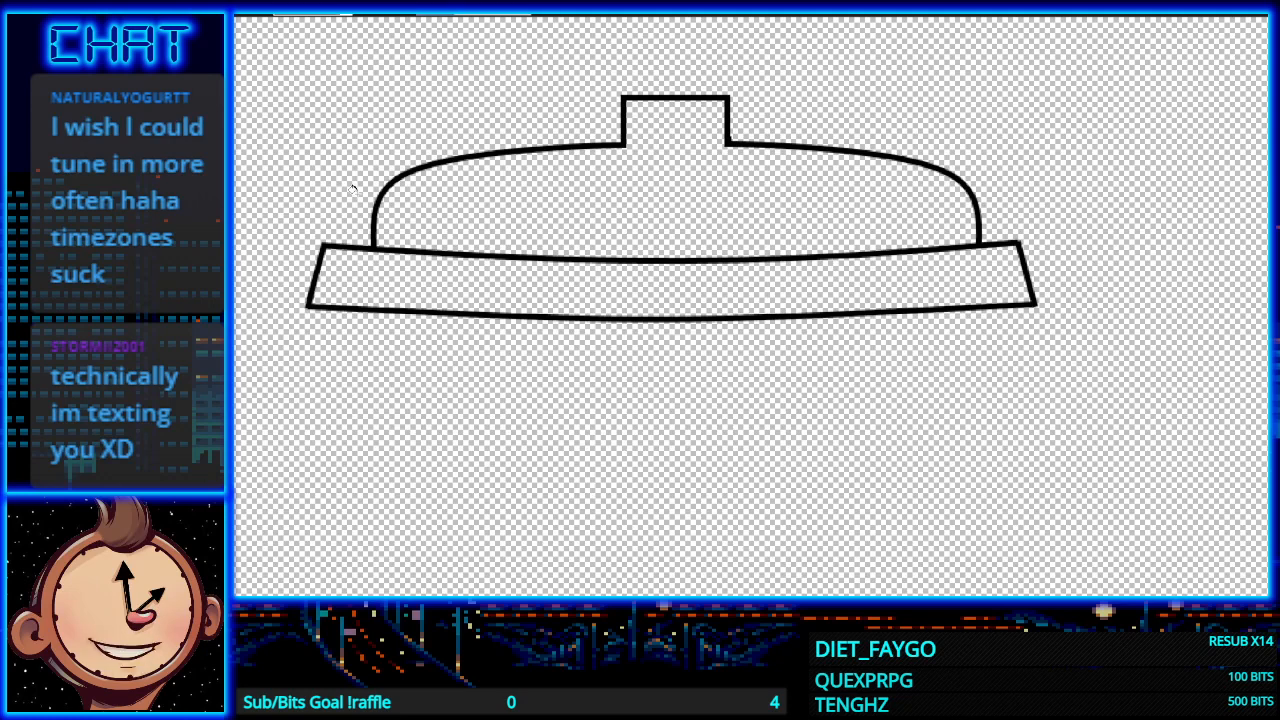
pyautogui.click(566, 225)
pyautogui.click(580, 292)
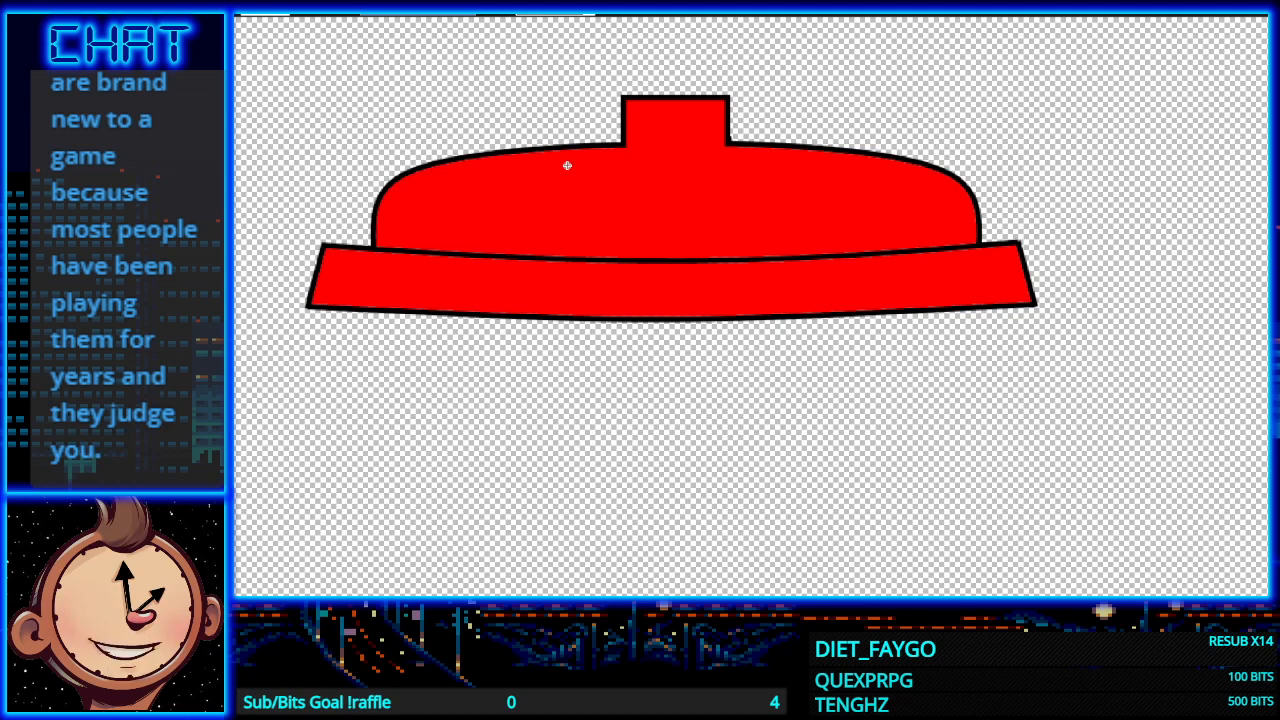
pyautogui.moveTo(420, 182); pyautogui.dragTo(482, 173)
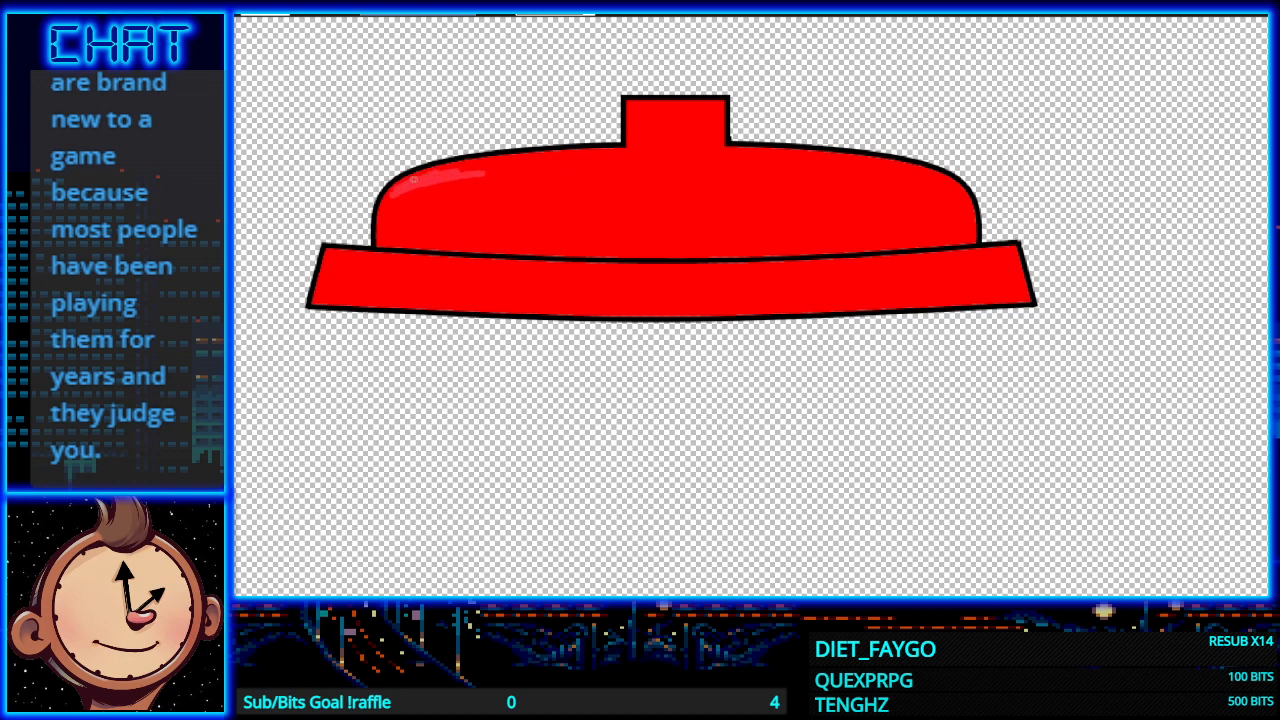
pyautogui.moveTo(456, 172); pyautogui.dragTo(392, 191)
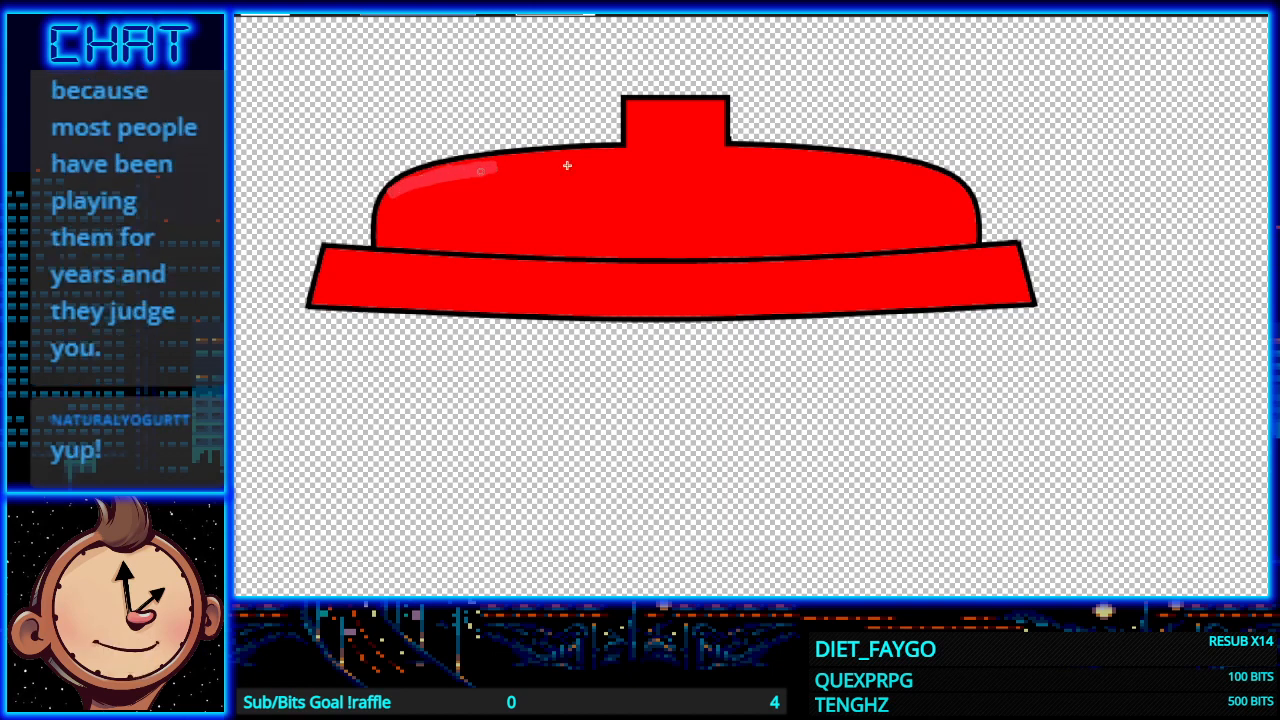
pyautogui.hotkey('ctrl', 'z')
pyautogui.hotkey('ctrl', 'z')
pyautogui.hotkey('ctrl', 'z')
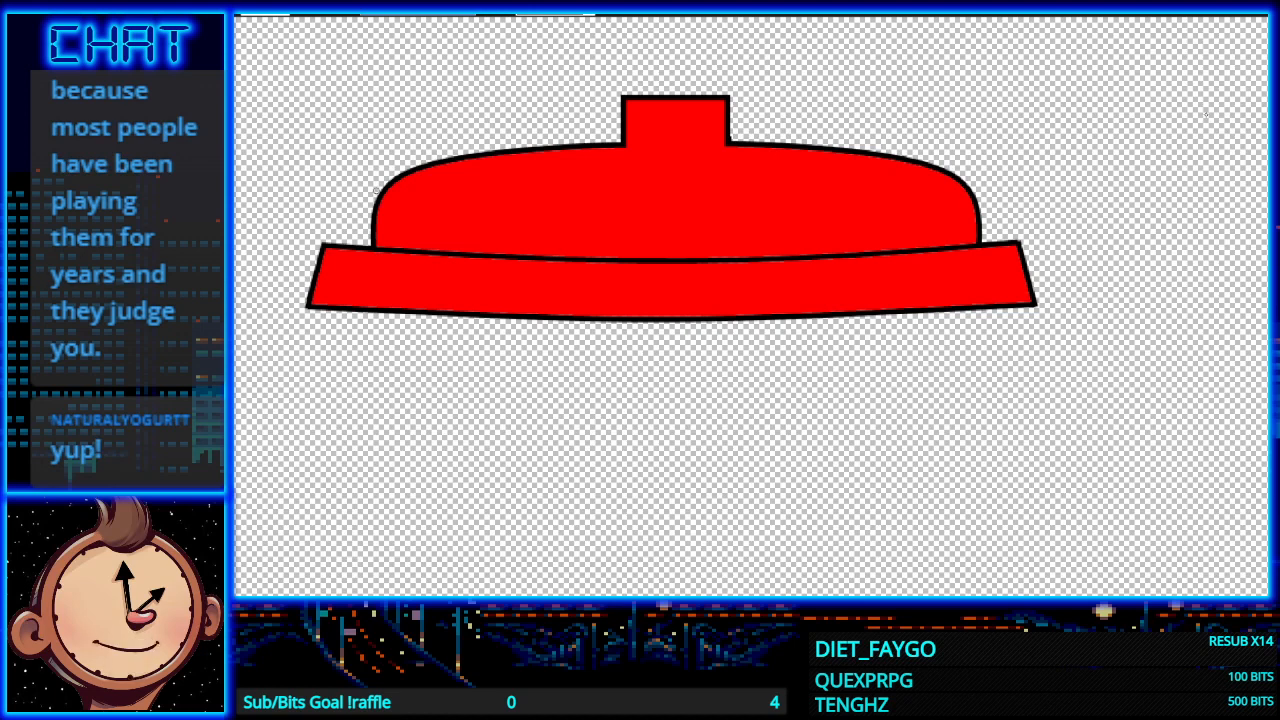
pyautogui.moveTo(395, 196); pyautogui.dragTo(477, 175)
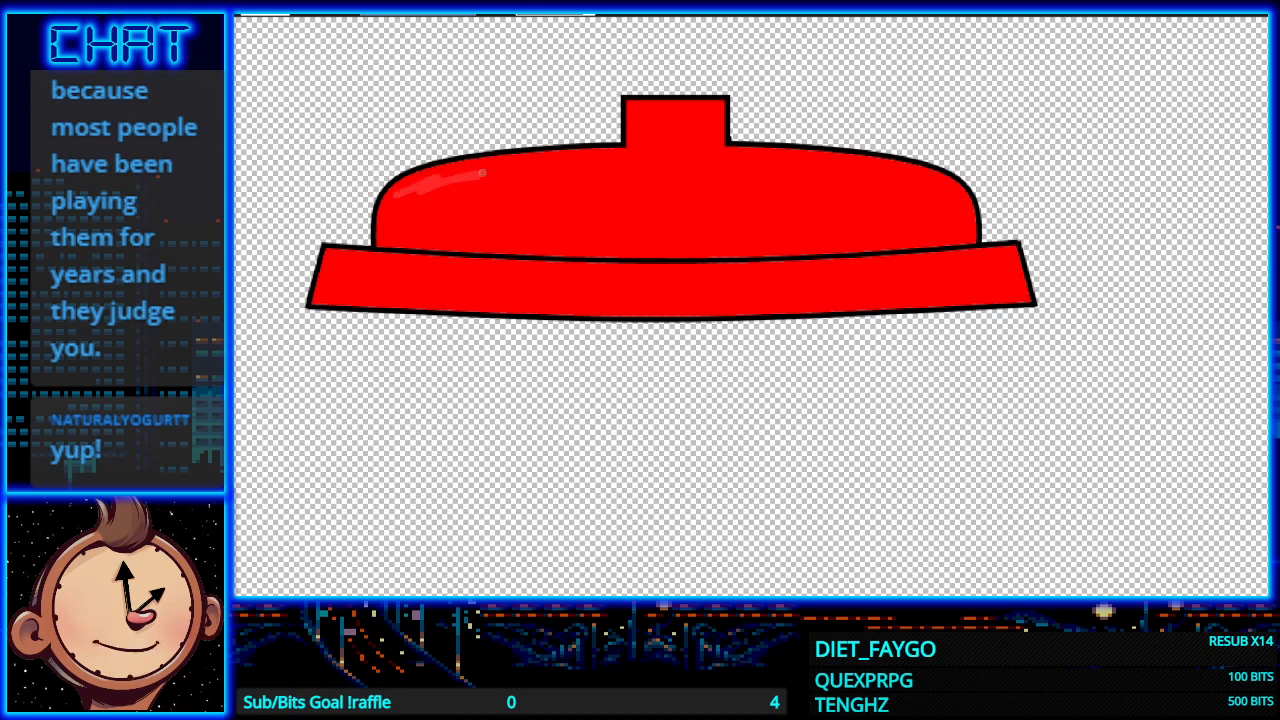
pyautogui.hotkey('ctrl', 'z')
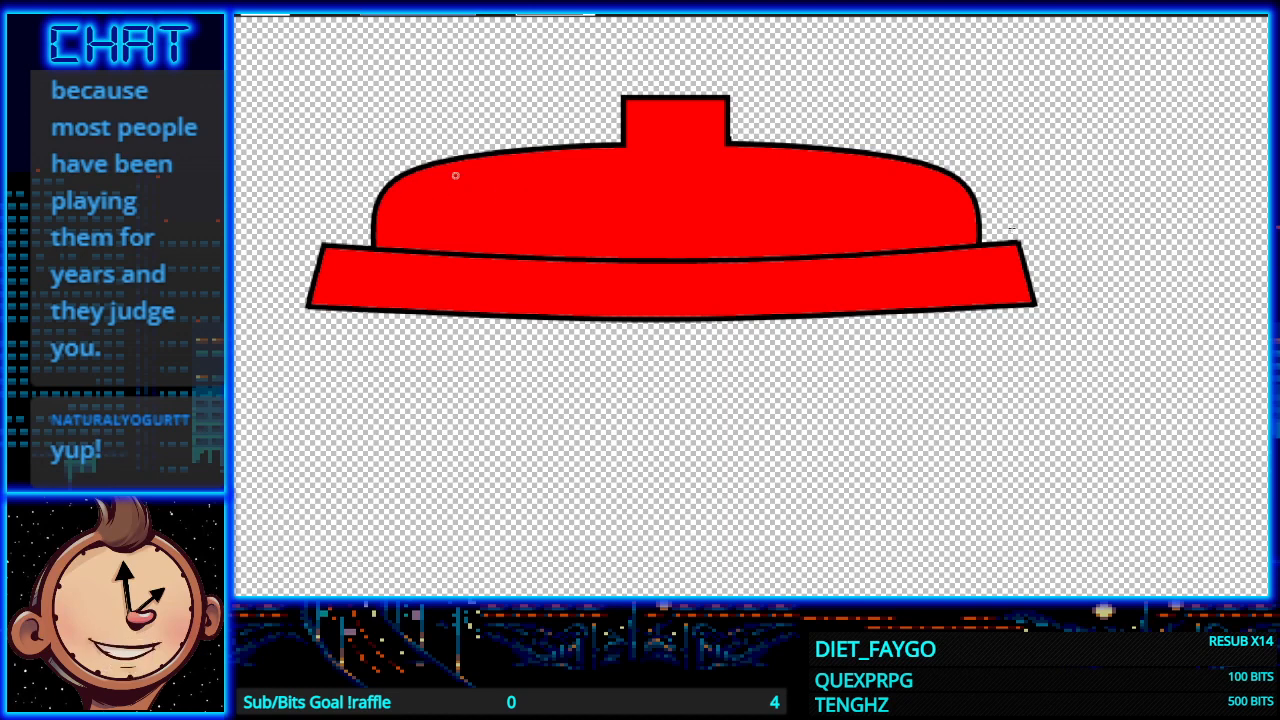
pyautogui.moveTo(477, 164); pyautogui.dragTo(410, 189)
pyautogui.moveTo(478, 169); pyautogui.dragTo(400, 195)
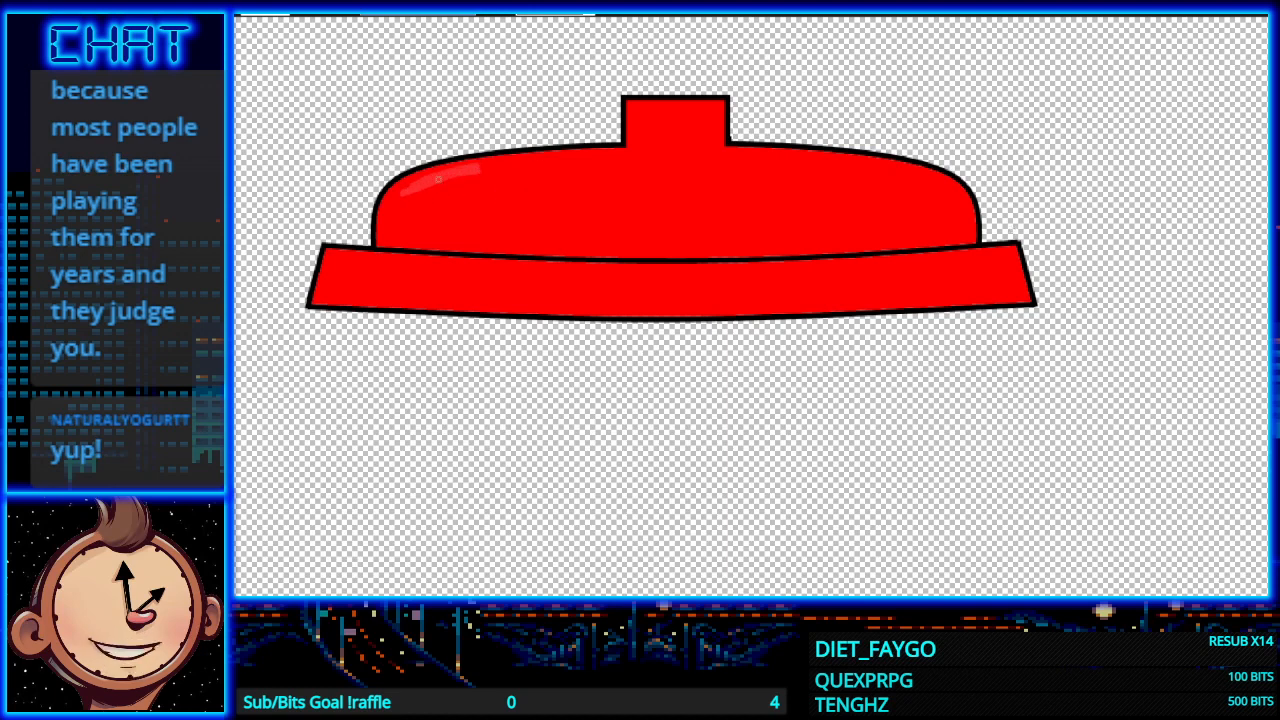
pyautogui.hotkey('ctrl', 'z')
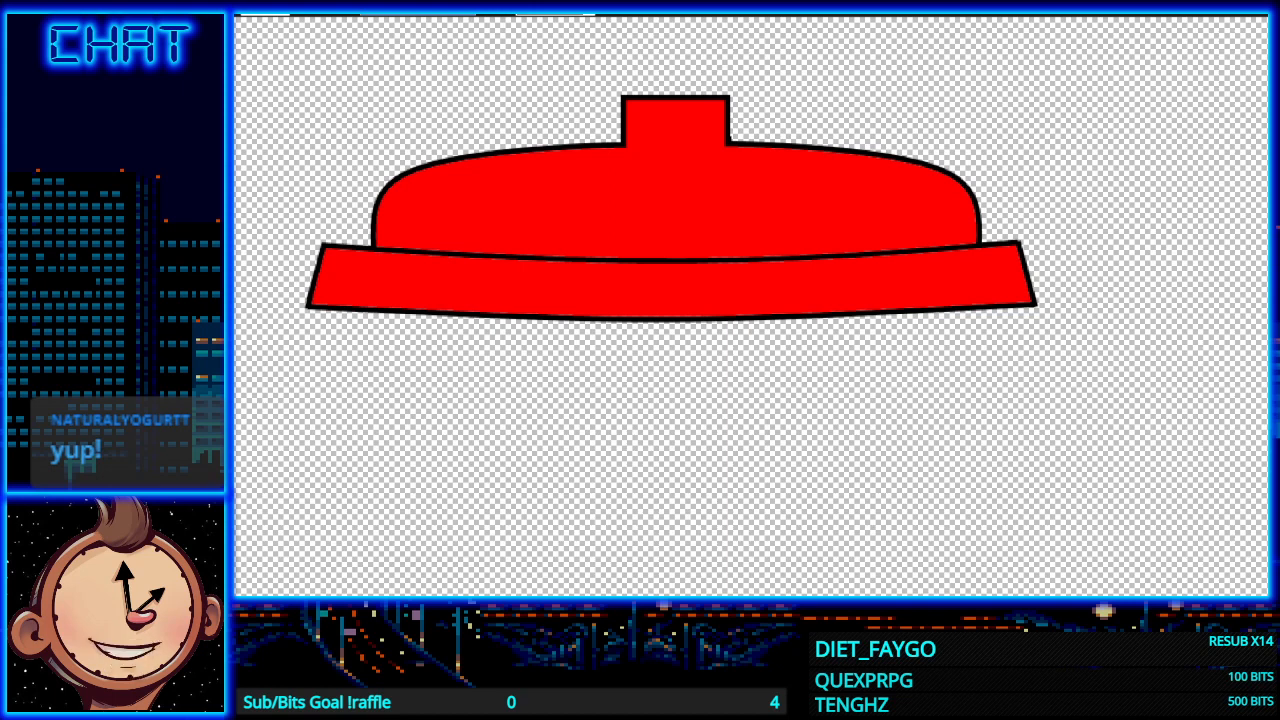
pyautogui.moveTo(455, 167)
pyautogui.mouseDown()
pyautogui.moveTo(388, 206)
pyautogui.moveTo(433, 179)
pyautogui.moveTo(561, 160)
pyautogui.mouseUp()
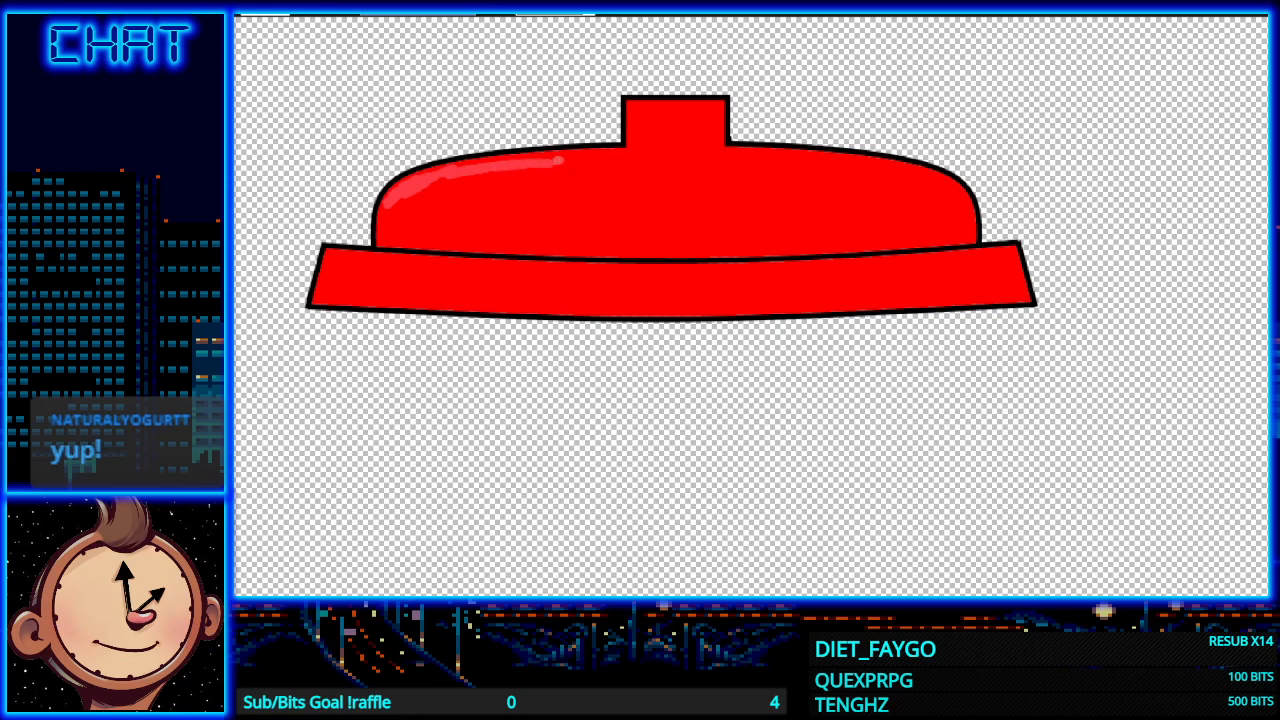
pyautogui.hotkey('ctrl', 'z')
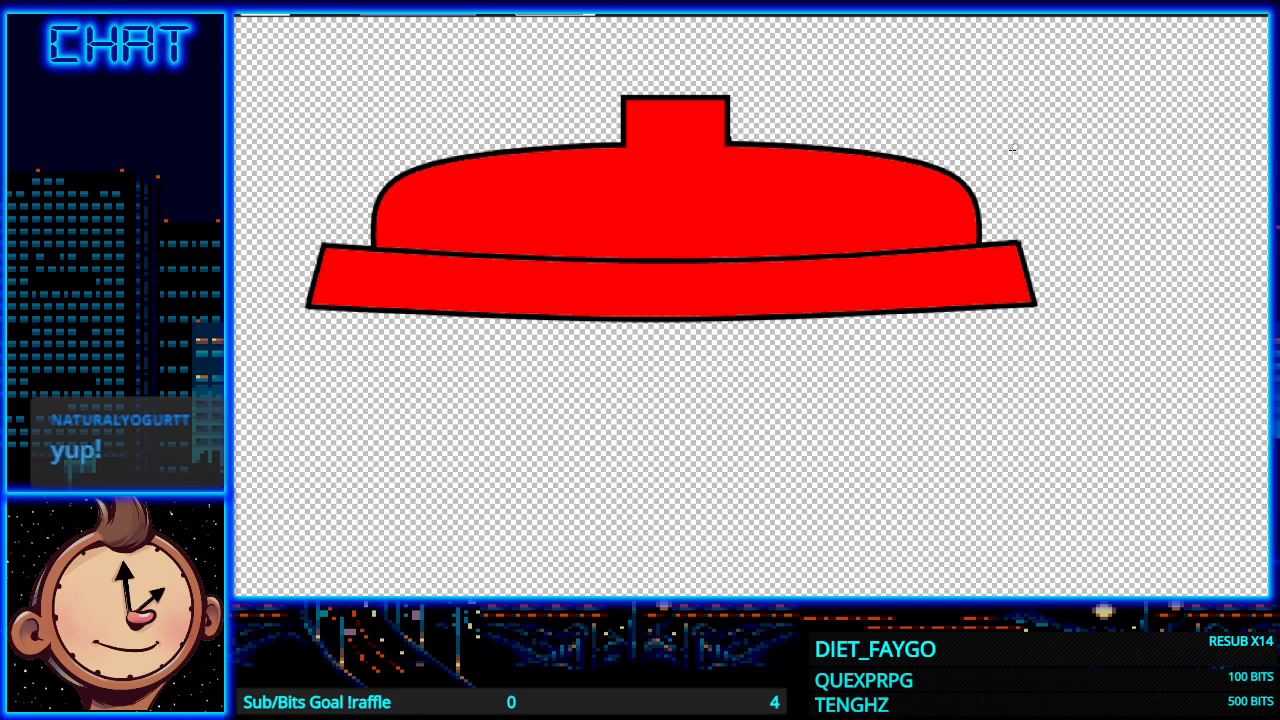
# Step: Paint a lighter red highlight just inside the outline of the lid dome's left shoulder
pyautogui.scroll(3, 386, 160)
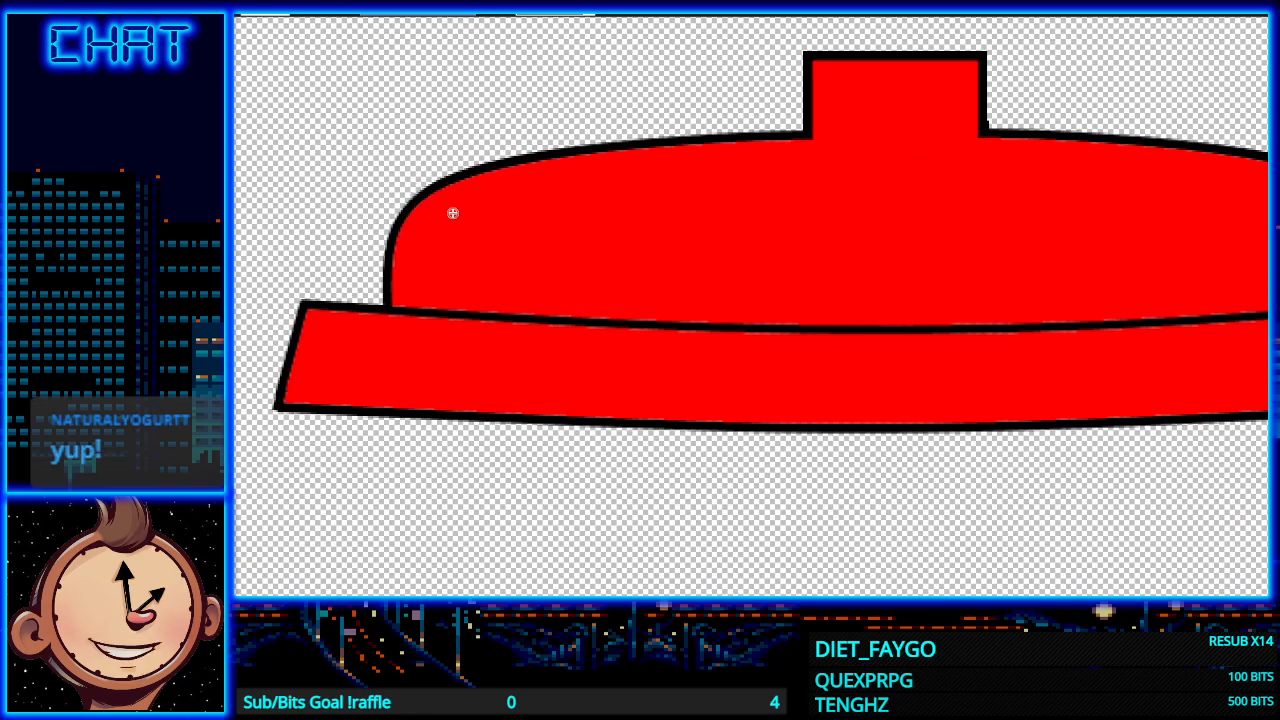
pyautogui.moveTo(521, 172)
pyautogui.mouseDown()
pyautogui.moveTo(467, 189)
pyautogui.moveTo(412, 230)
pyautogui.mouseUp()
pyautogui.moveTo(497, 181); pyautogui.dragTo(622, 156)
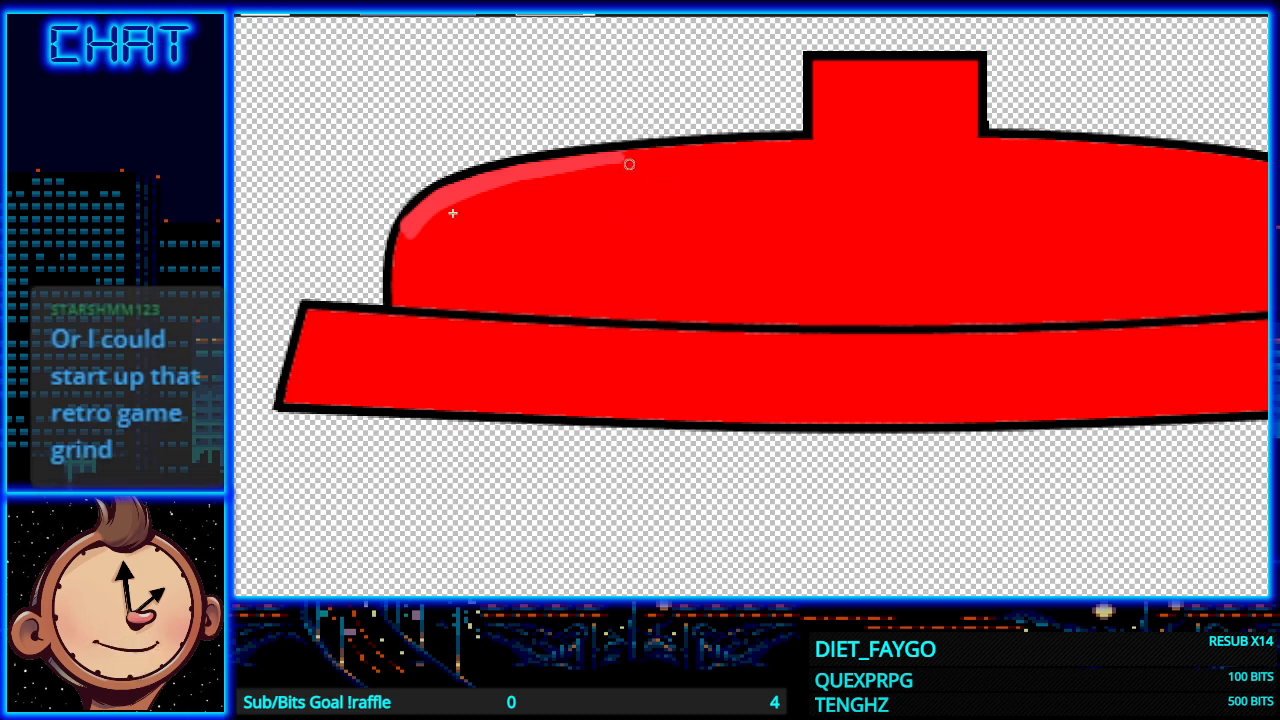
pyautogui.moveTo(622, 155); pyautogui.dragTo(664, 156)
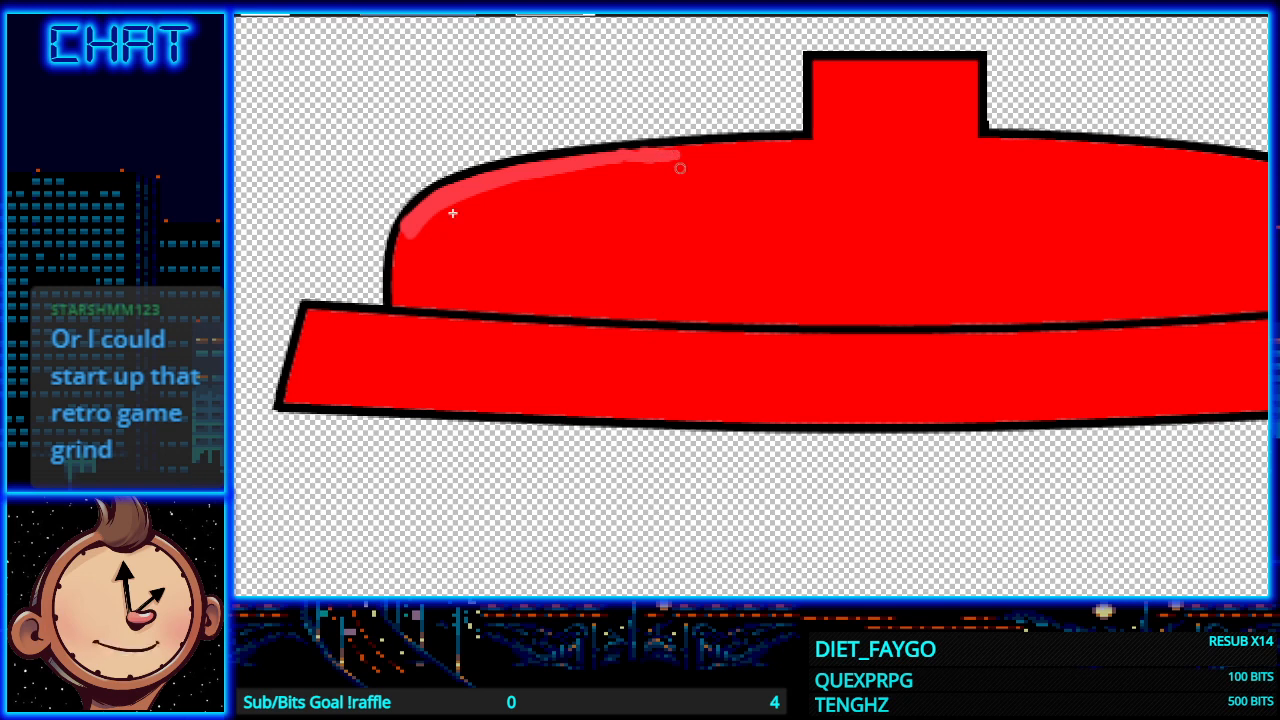
pyautogui.moveTo(690, 155); pyautogui.dragTo(764, 150)
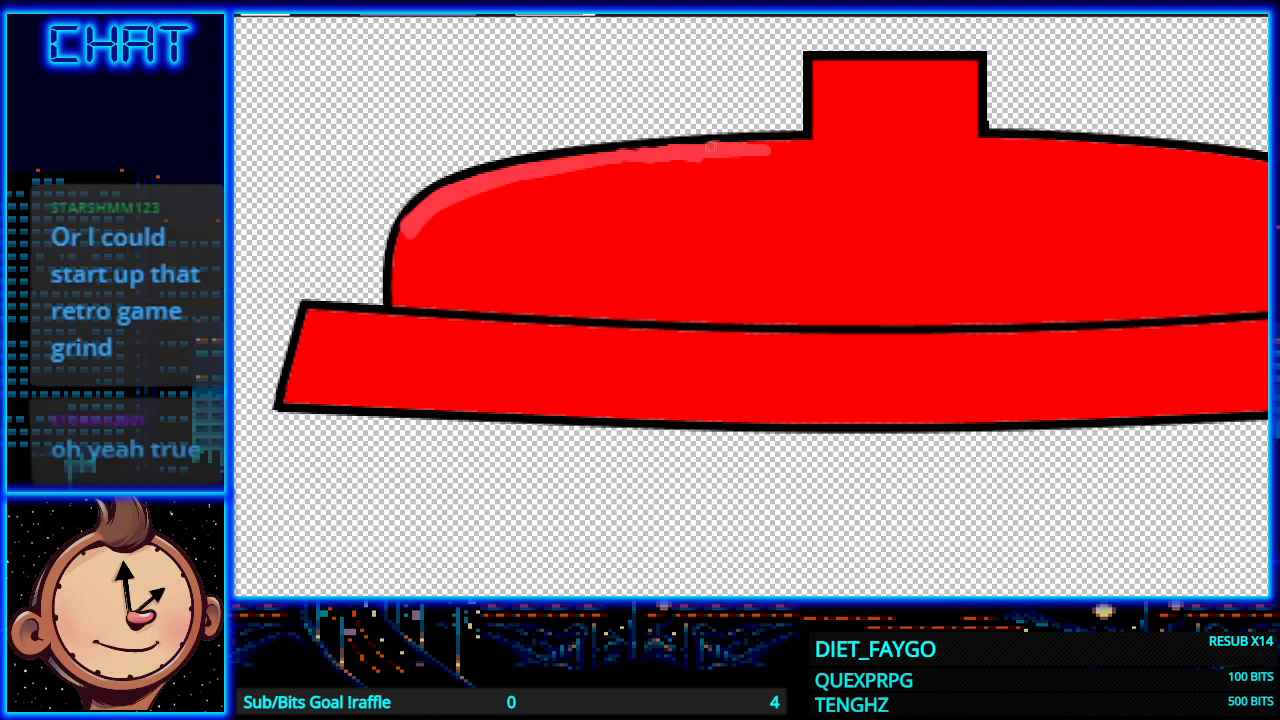
pyautogui.hotkey('ctrl', 'z')
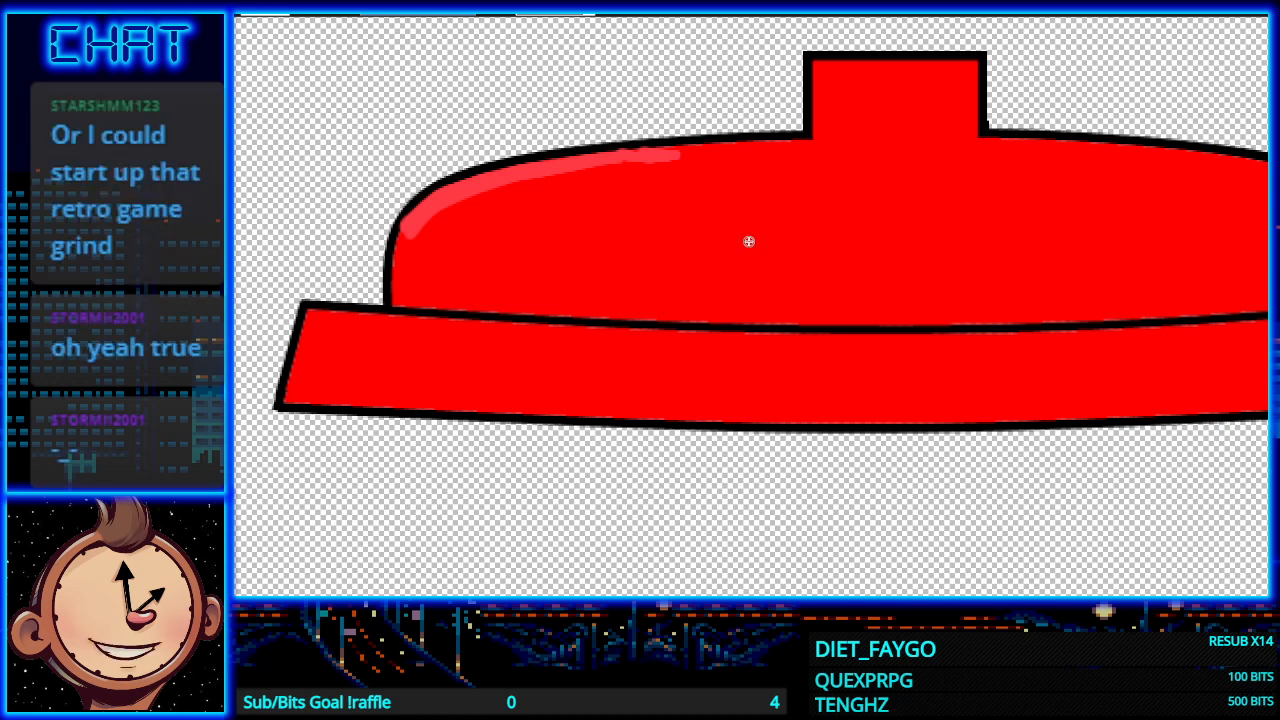
pyautogui.scroll(1, 789, 229)
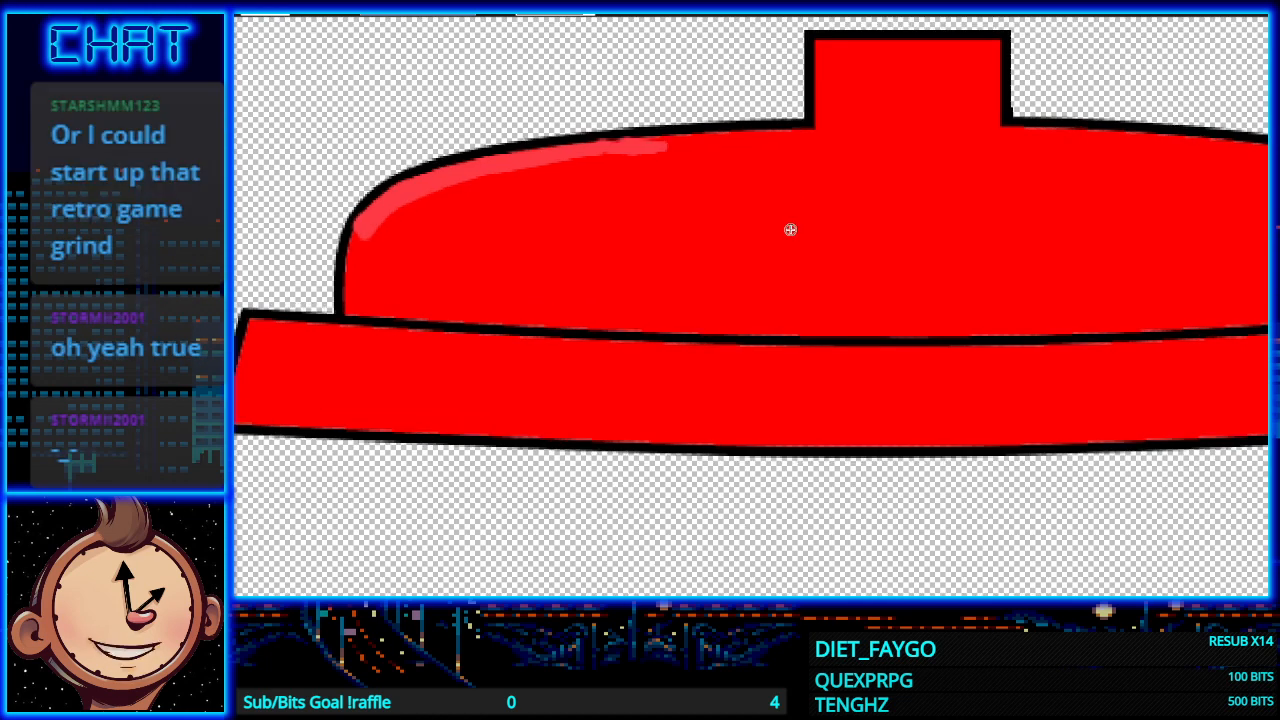
pyautogui.hotkey('ctrl', 'z')
pyautogui.hotkey('ctrl', 'z')
pyautogui.hotkey('ctrl', 'z')
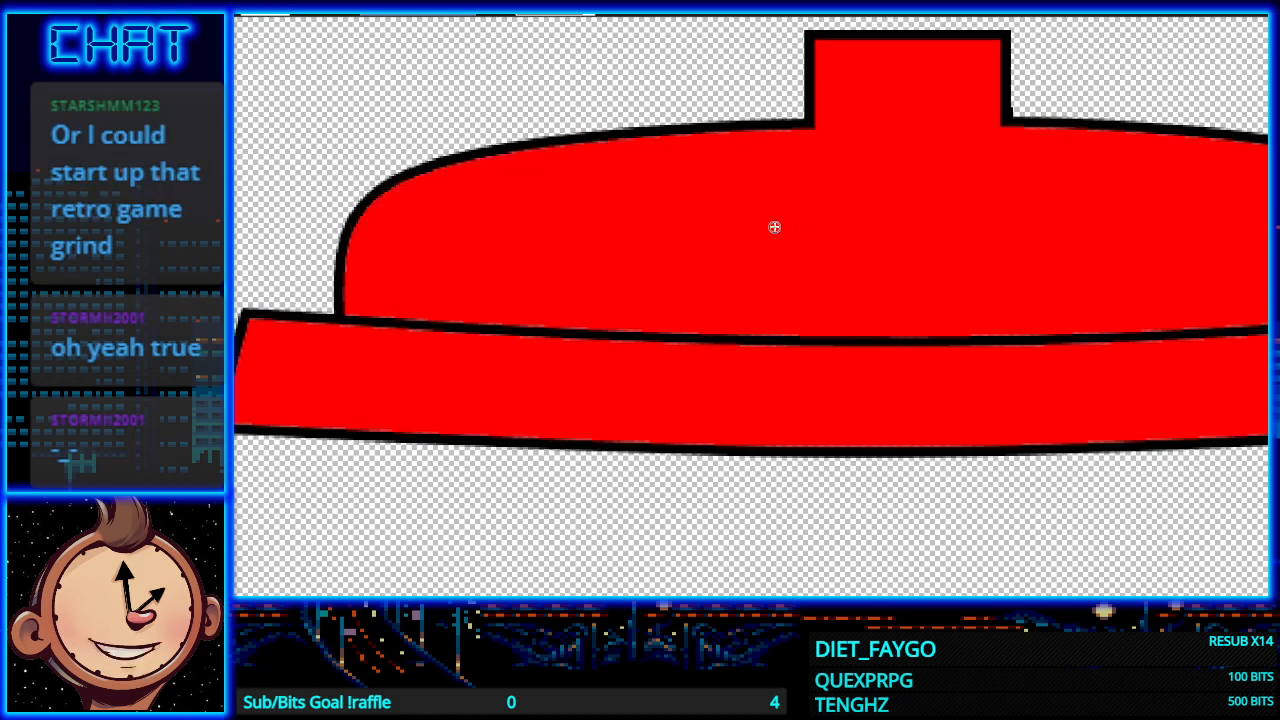
pyautogui.hotkey('ctrl', 'y')
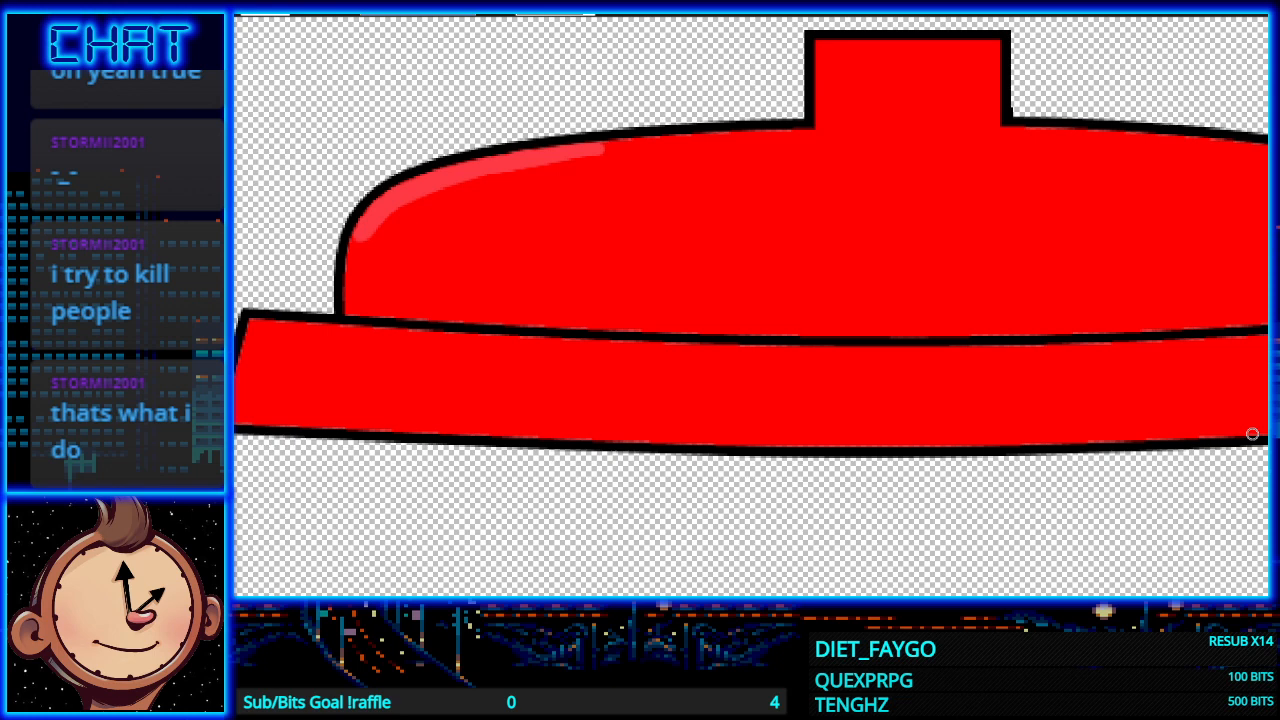
# Step: Extend the light red highlight along the dome's upper edge to the knob and slightly down the dome's left side
pyautogui.moveTo(615, 147)
pyautogui.mouseDown()
pyautogui.moveTo(706, 156)
pyautogui.moveTo(686, 141)
pyautogui.moveTo(638, 156)
pyautogui.moveTo(724, 141)
pyautogui.moveTo(700, 137)
pyautogui.moveTo(813, 136)
pyautogui.moveTo(724, 139)
pyautogui.mouseUp()
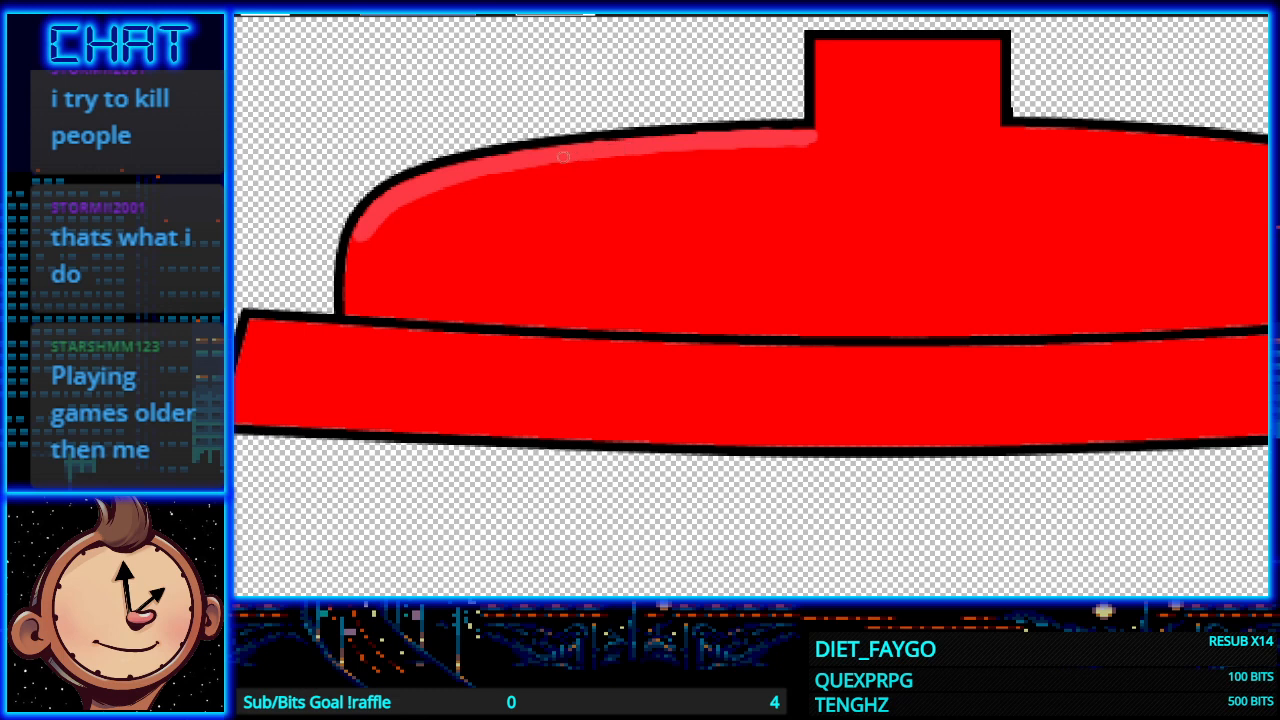
pyautogui.scroll(-2, 935, 368)
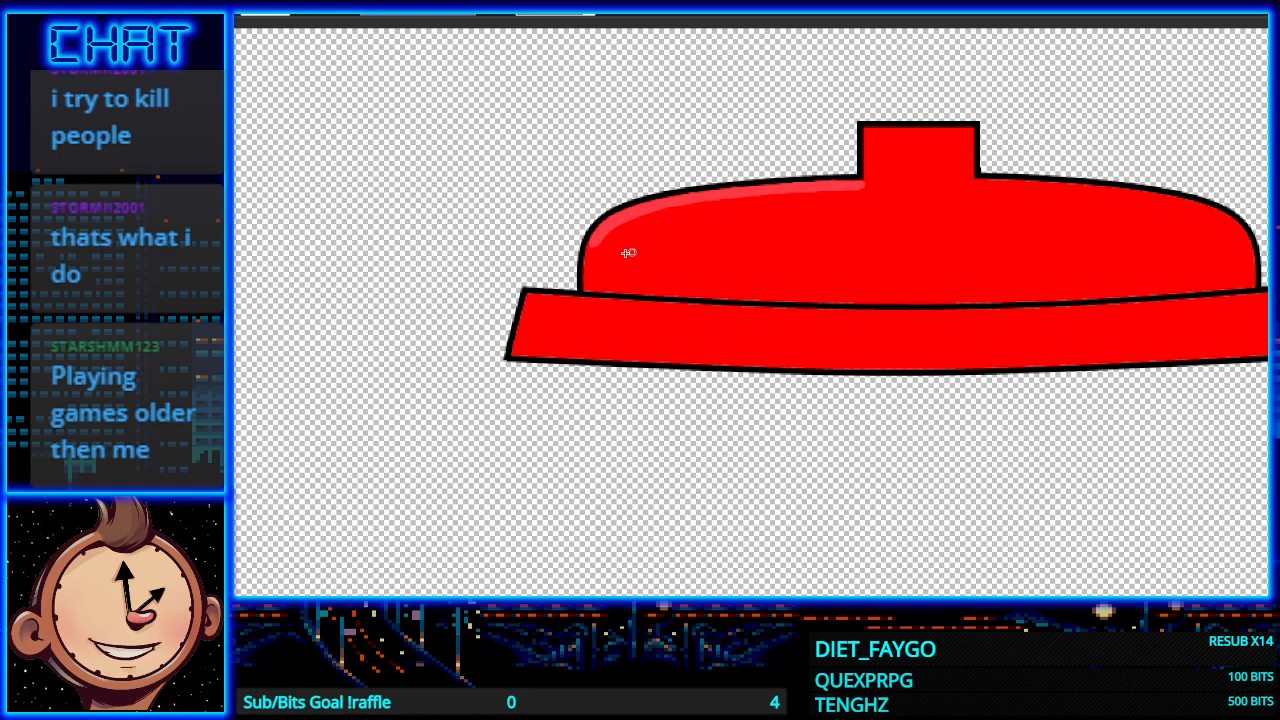
pyautogui.scroll(3, 606, 274)
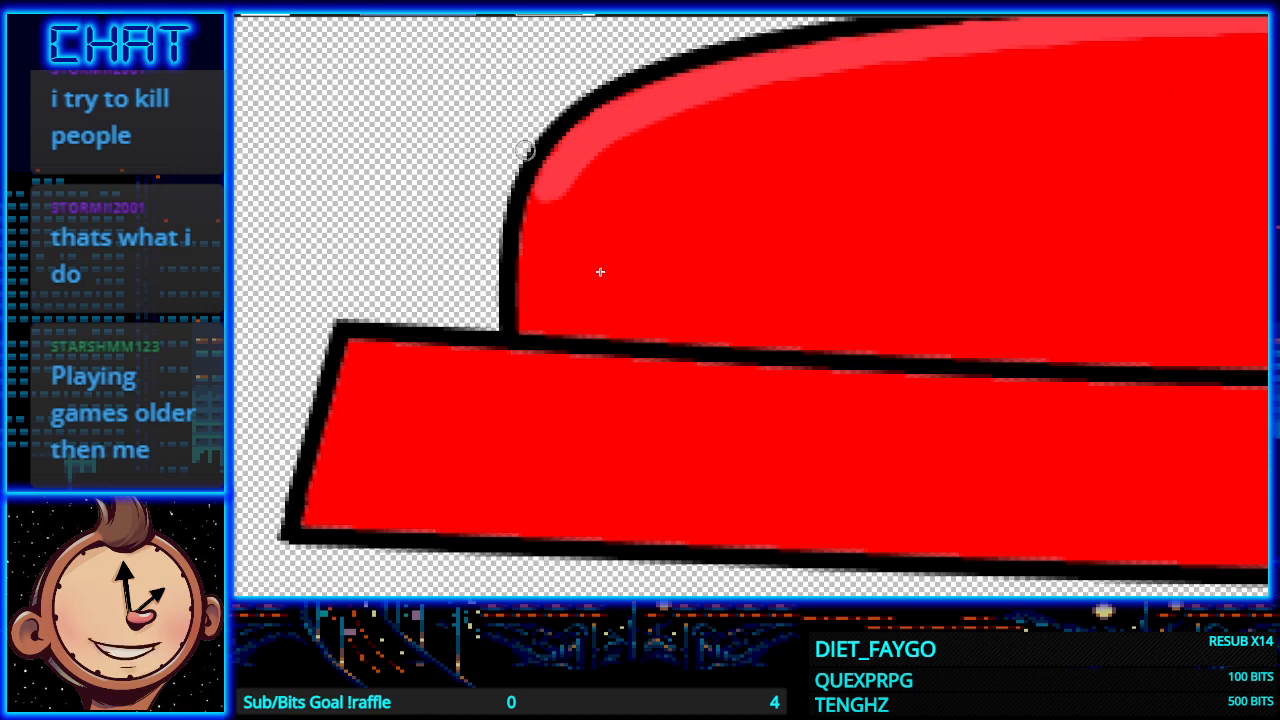
pyautogui.moveTo(542, 192)
pyautogui.mouseDown()
pyautogui.moveTo(533, 246)
pyautogui.moveTo(539, 211)
pyautogui.mouseUp()
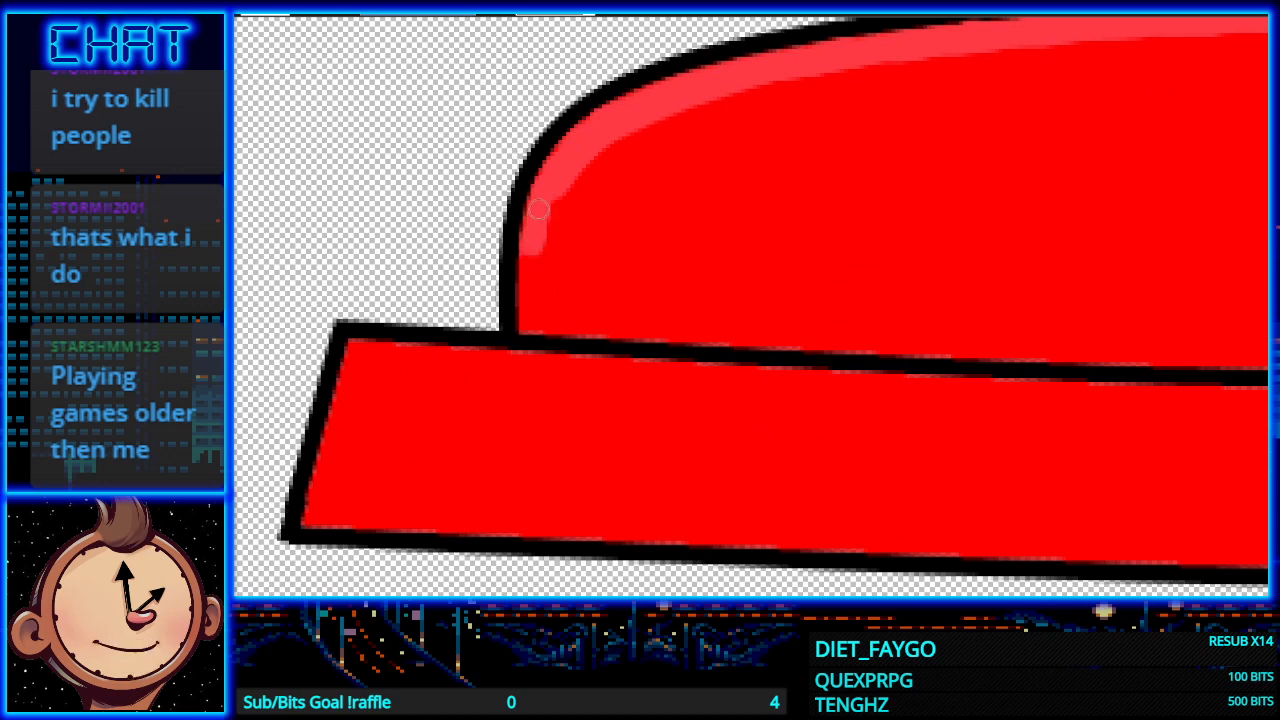
pyautogui.scroll(-1, 826, 343)
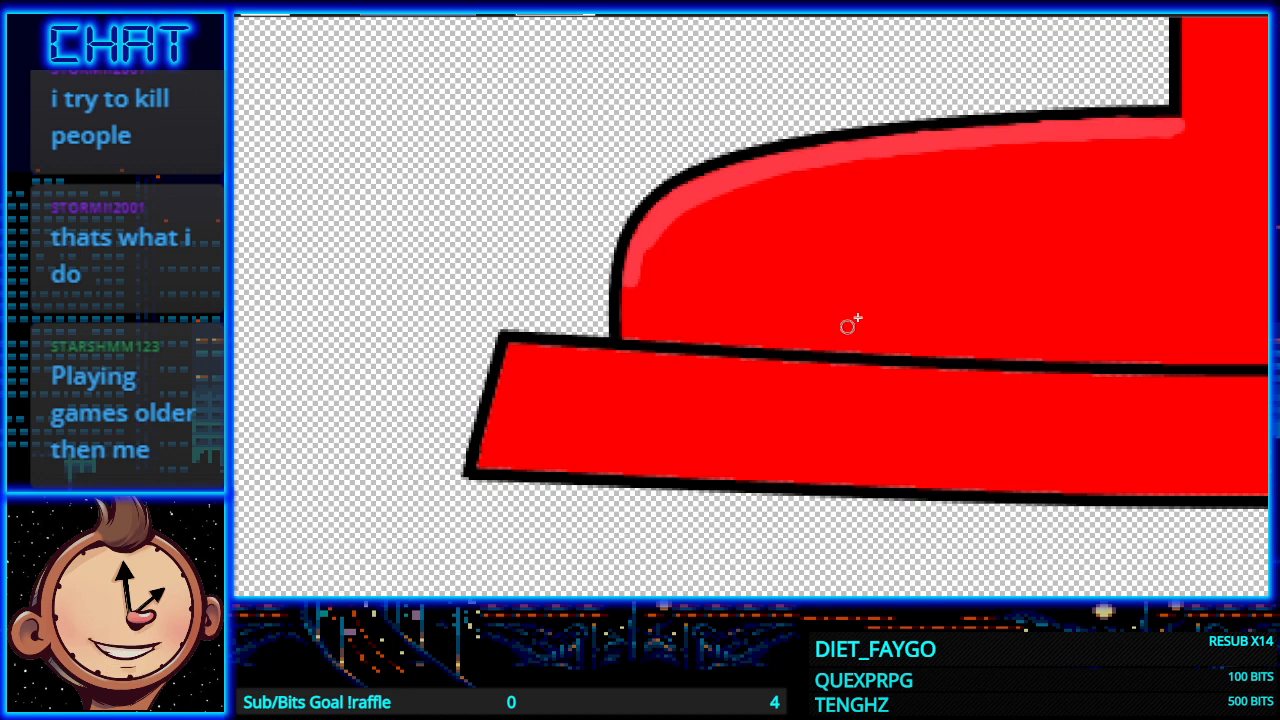
# Step: Continue the light red highlight up the inside of the knob's left edge and across its top edge
pyautogui.hscroll(3, 750, 306)
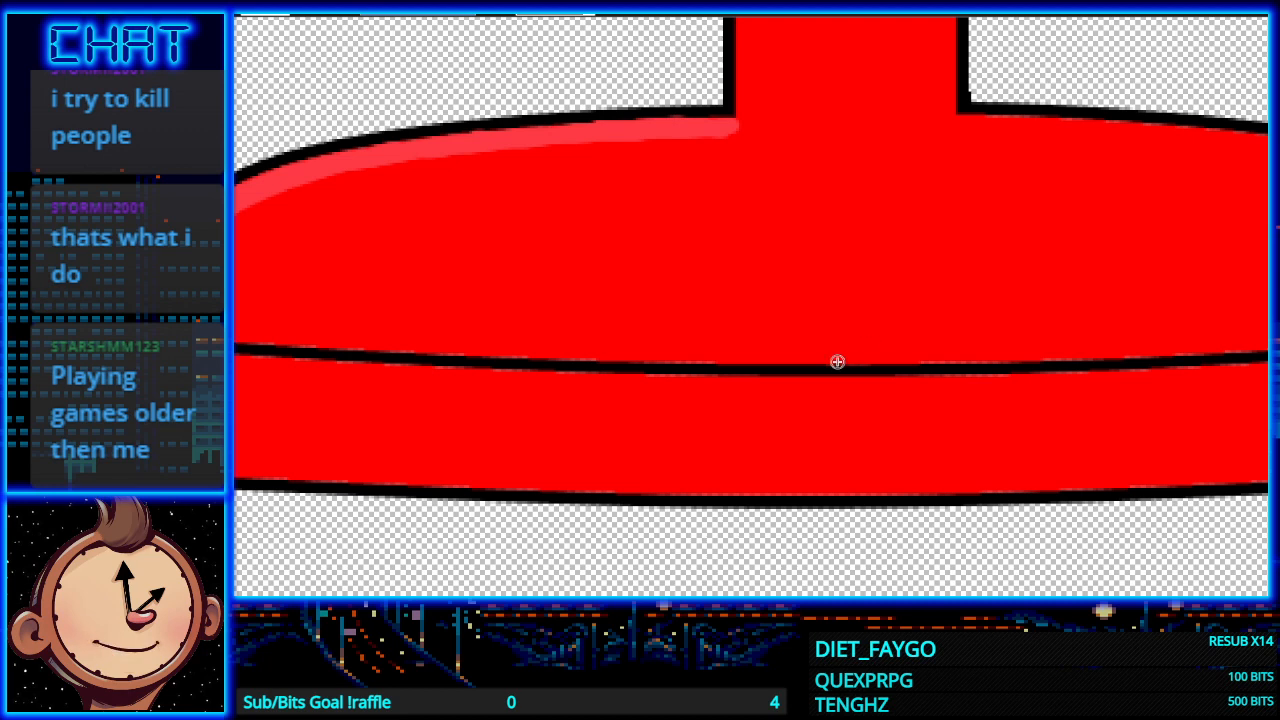
pyautogui.scroll(1, 852, 341)
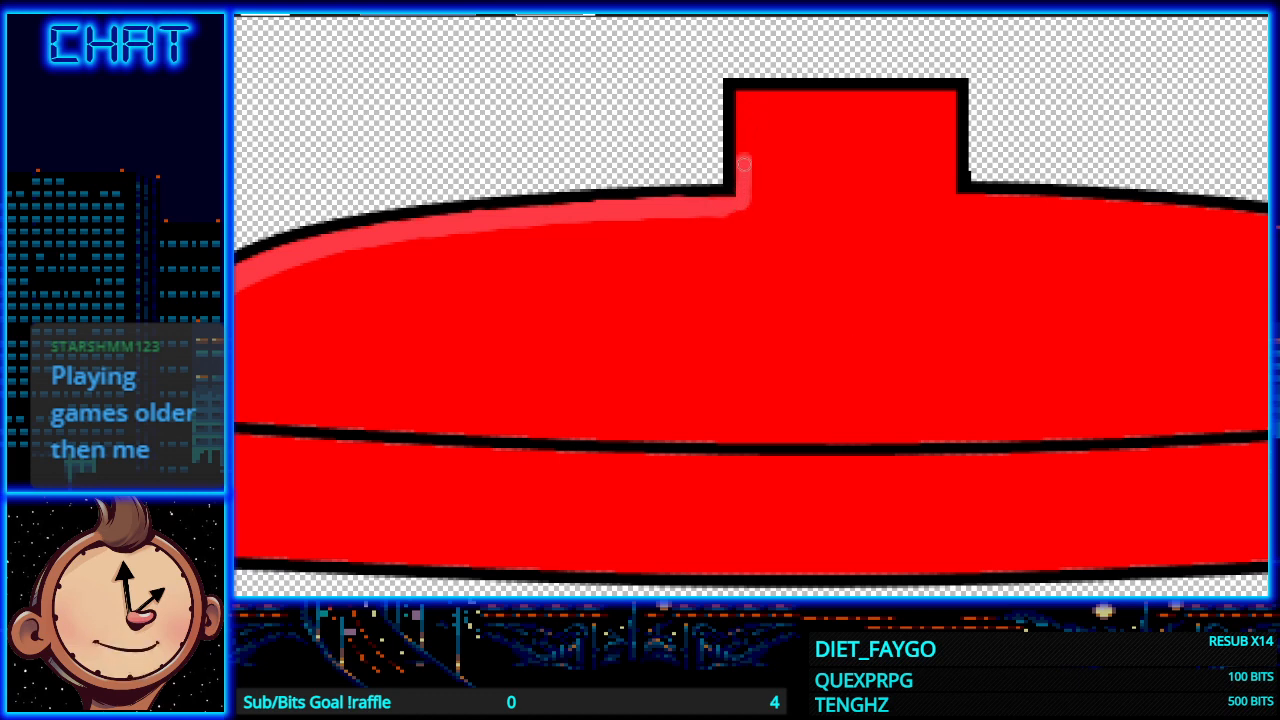
pyautogui.scroll(-3, 830, 410)
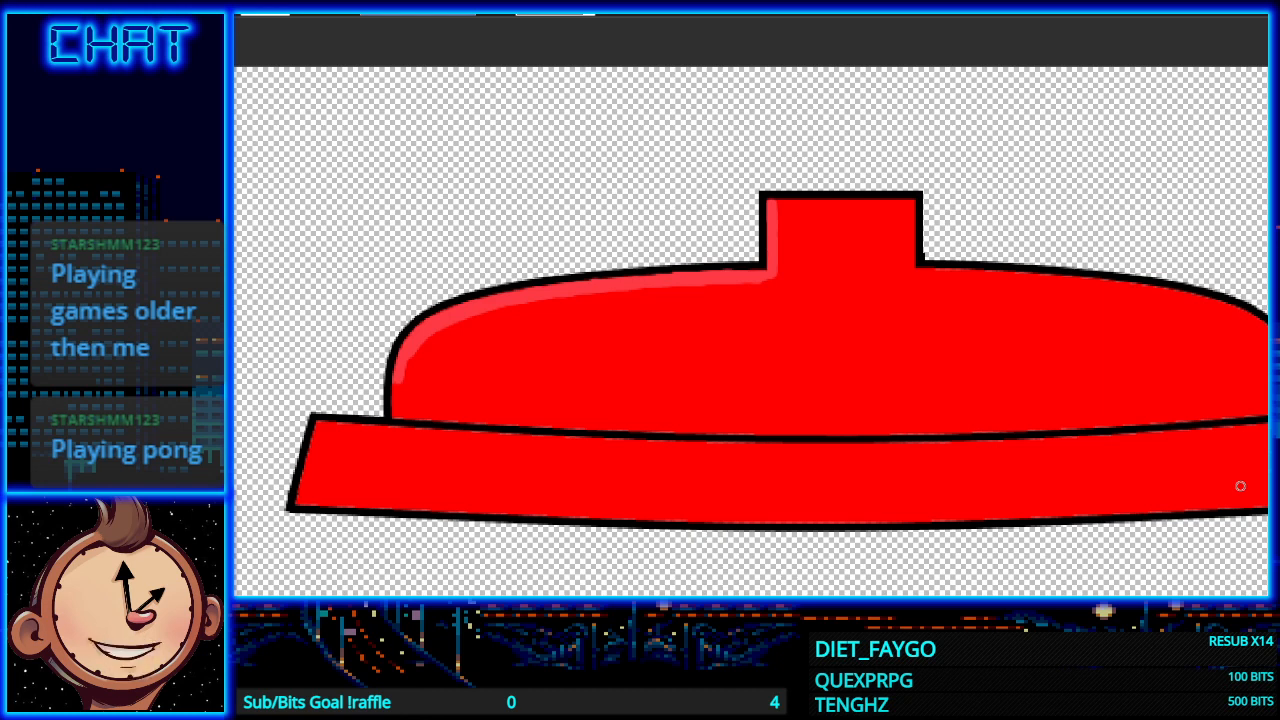
pyautogui.moveTo(838, 580); pyautogui.dragTo(610, 594)
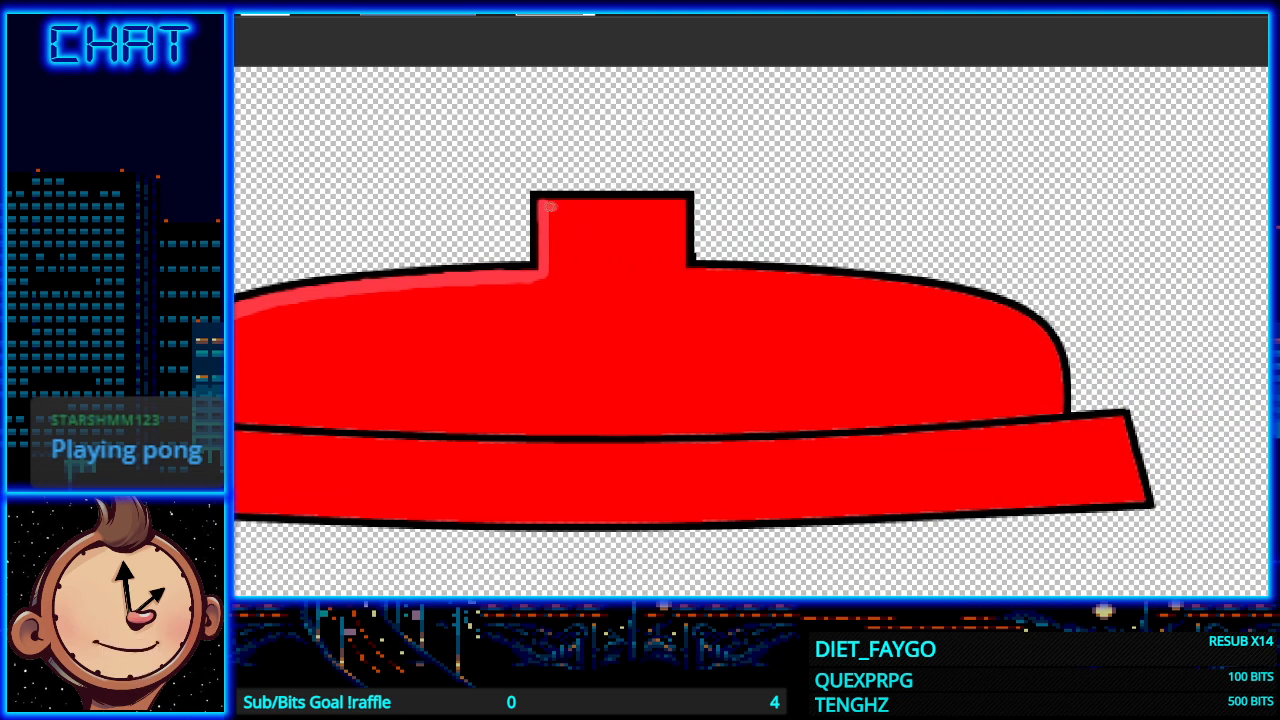
pyautogui.moveTo(557, 208)
pyautogui.mouseDown()
pyautogui.moveTo(588, 206)
pyautogui.moveTo(564, 205)
pyautogui.mouseUp()
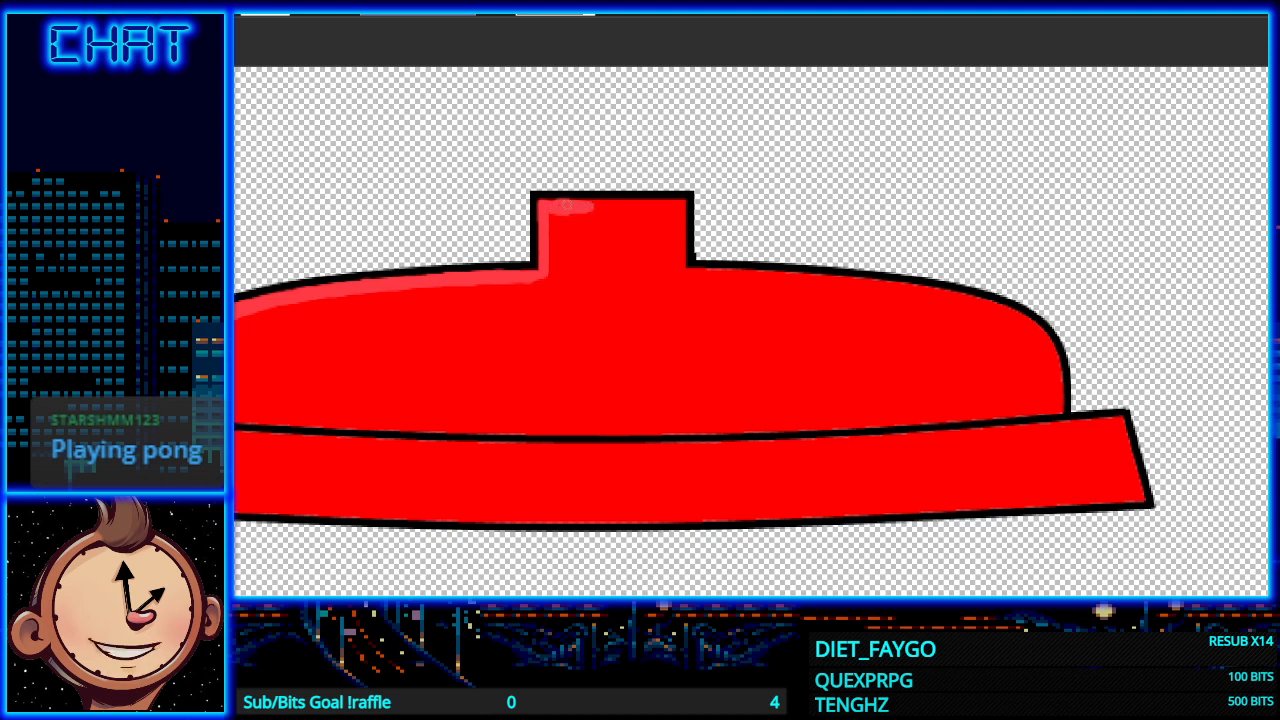
pyautogui.hotkey('ctrl', 'z')
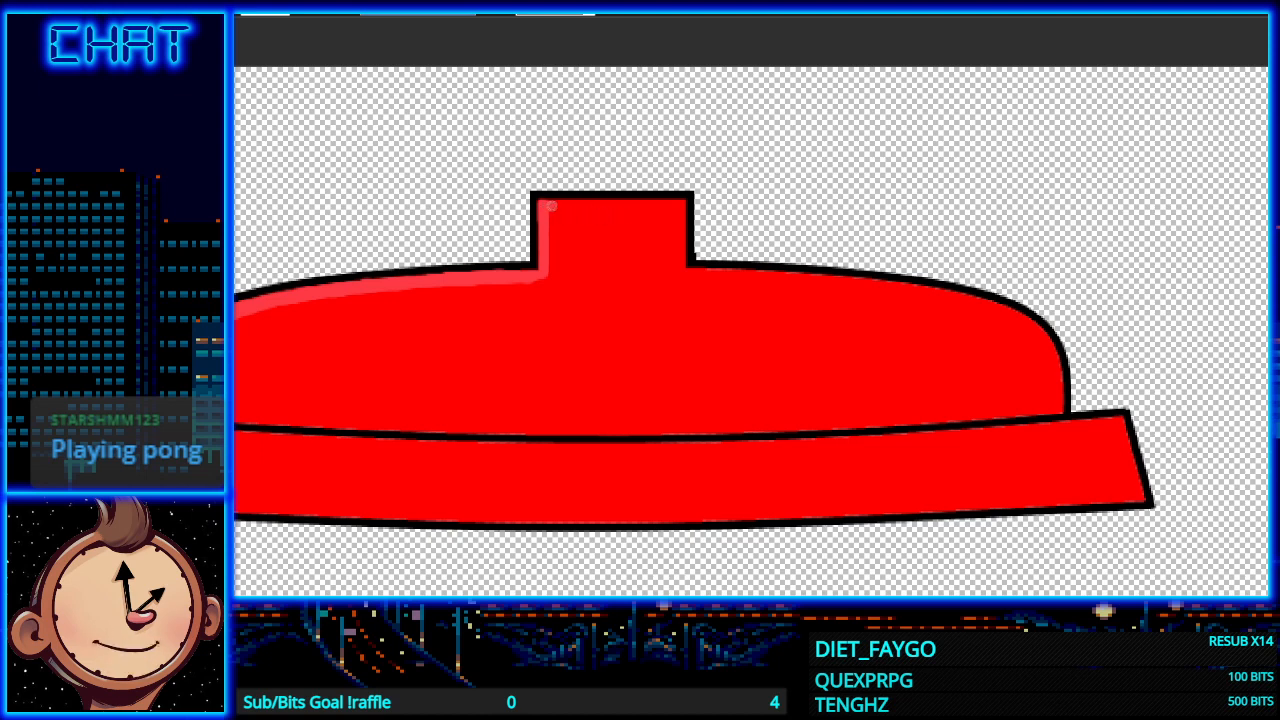
pyautogui.moveTo(593, 207); pyautogui.dragTo(623, 206)
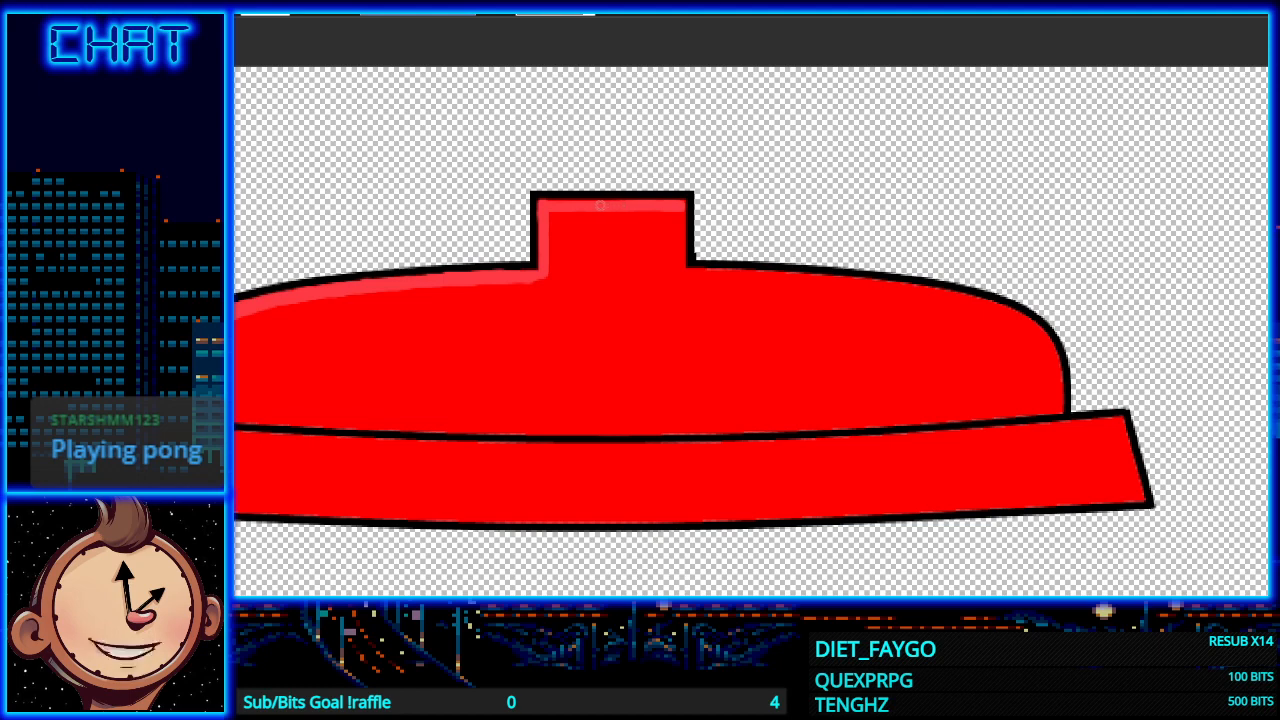
# Step: Paint the light red highlight down the inside of the knob's right edge to the dome
pyautogui.moveTo(616, 254); pyautogui.dragTo(868, 254)
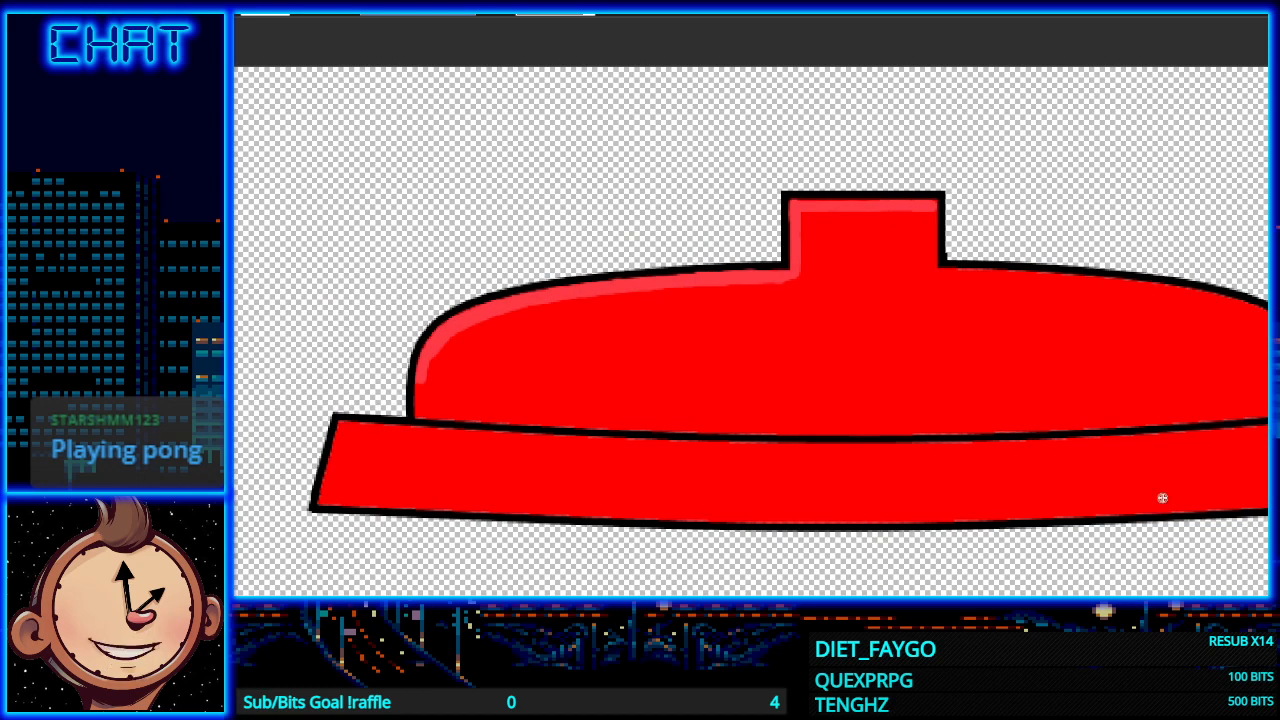
pyautogui.hscroll(2, 803, 514)
pyautogui.scroll(1, 783, 466)
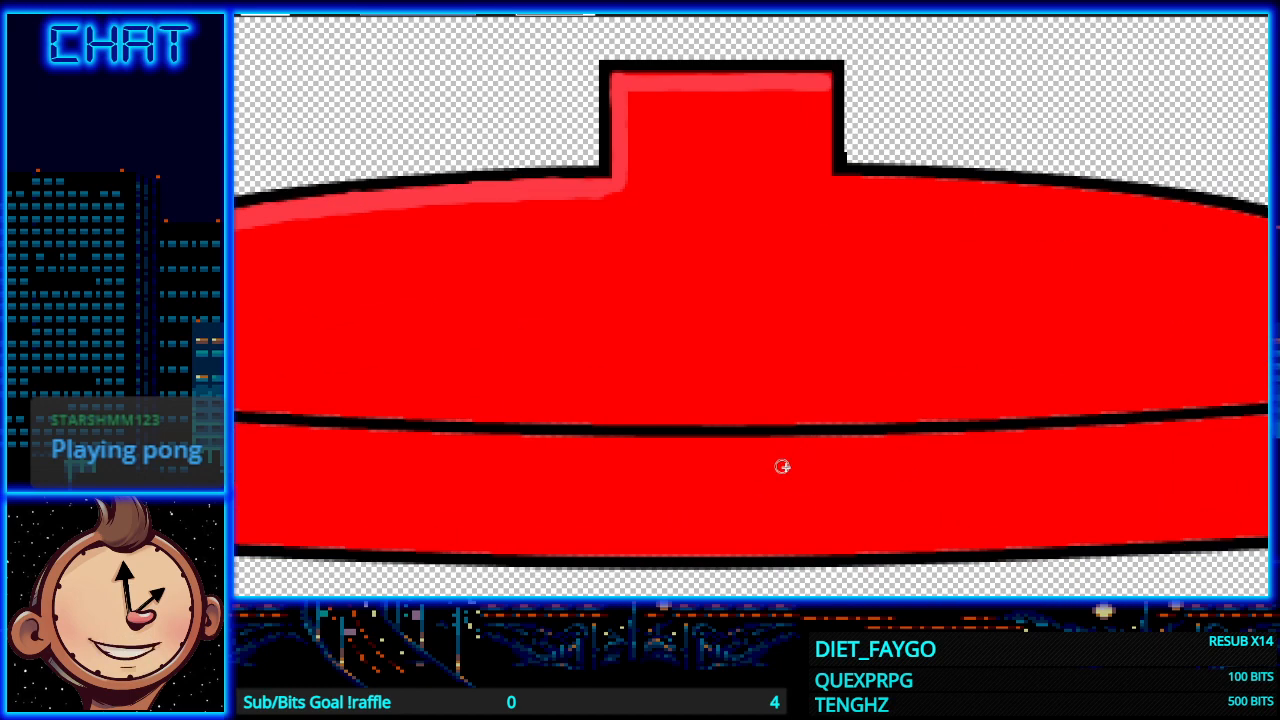
pyautogui.scroll(2, 791, 466)
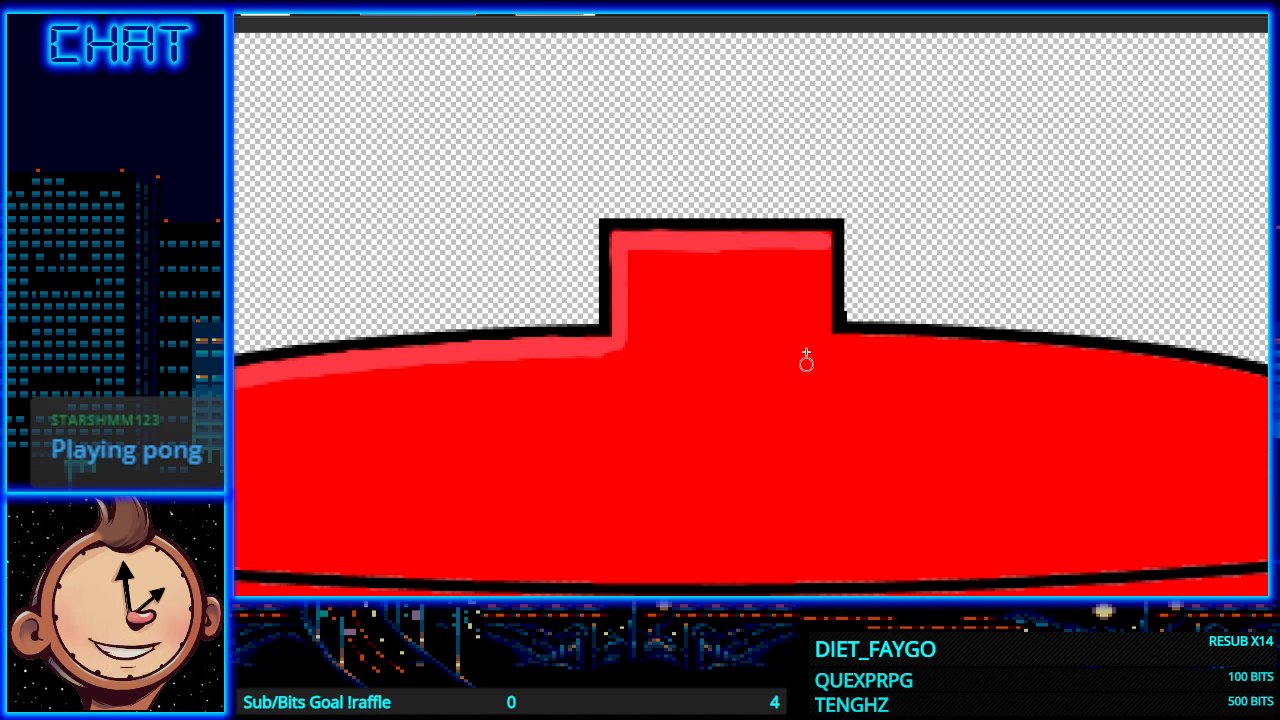
pyautogui.moveTo(740, 591); pyautogui.dragTo(455, 592)
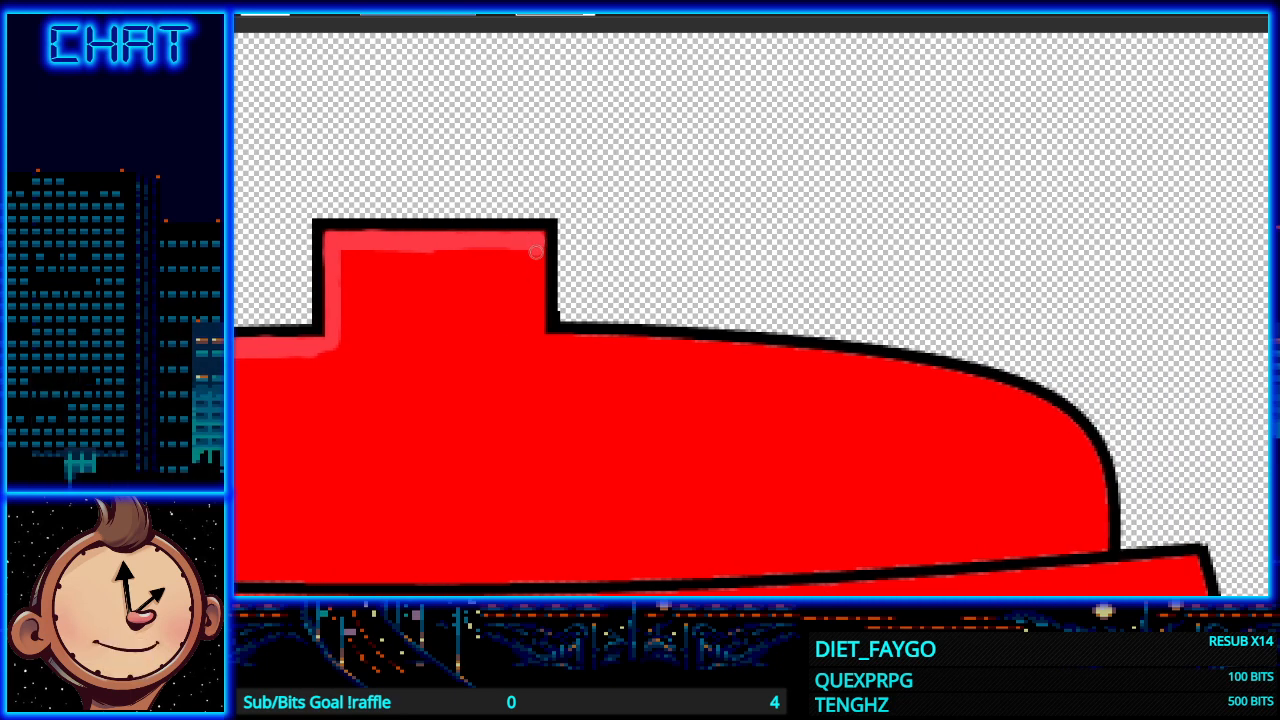
pyautogui.moveTo(534, 268)
pyautogui.mouseDown()
pyautogui.moveTo(535, 279)
pyautogui.moveTo(536, 254)
pyautogui.moveTo(536, 340)
pyautogui.mouseUp()
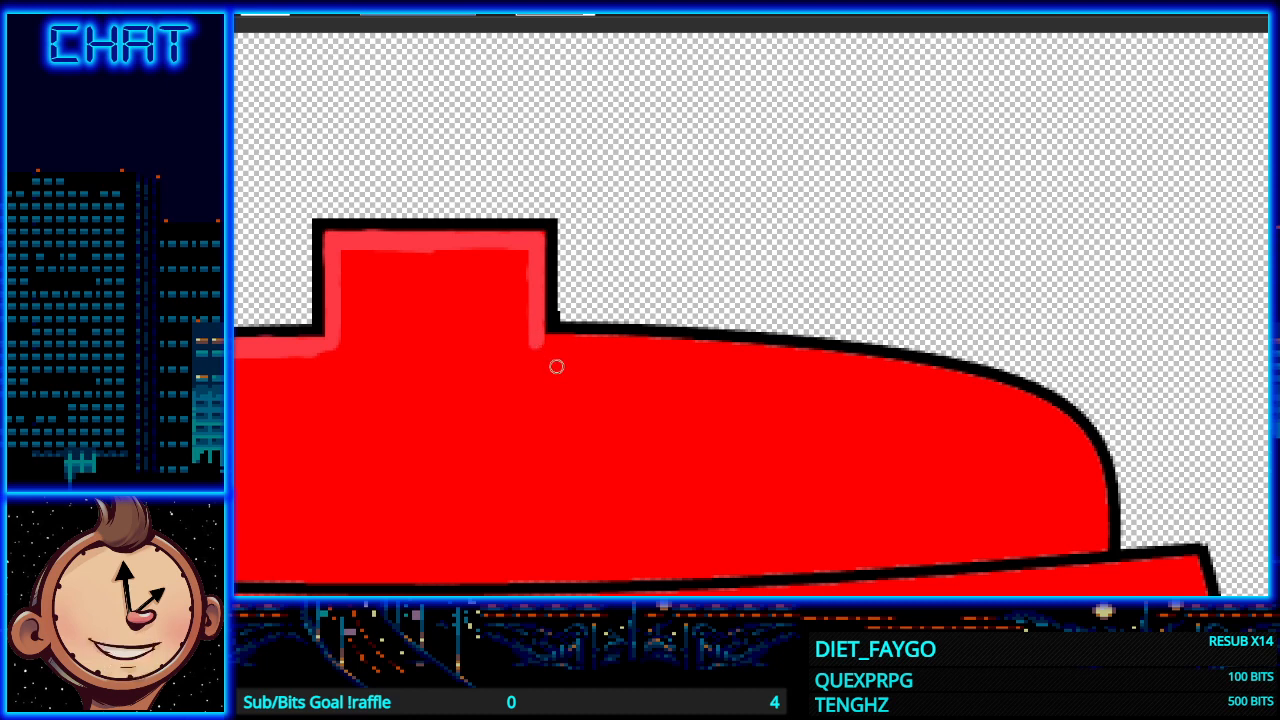
# Step: Paint the light red highlight under the dome's upper outline from the knob's right base around the right shoulder
pyautogui.moveTo(552, 343)
pyautogui.mouseDown()
pyautogui.moveTo(607, 343)
pyautogui.moveTo(583, 343)
pyautogui.mouseUp()
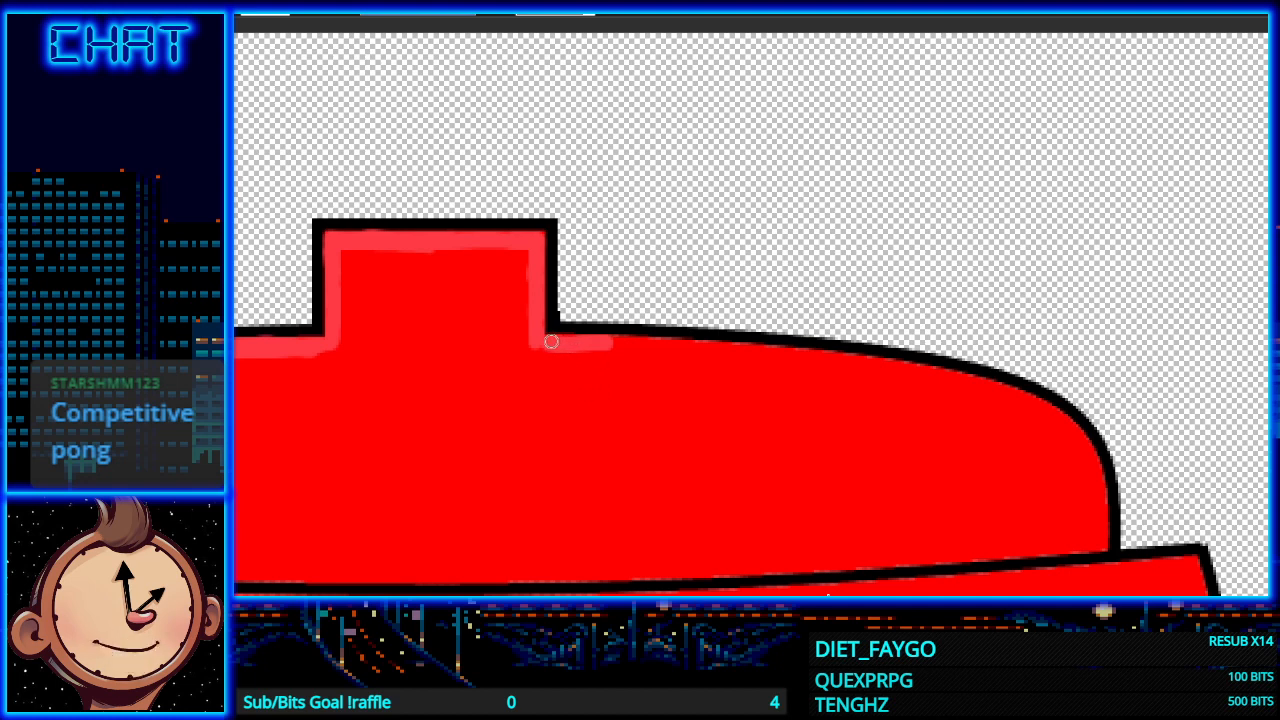
pyautogui.moveTo(617, 343); pyautogui.dragTo(724, 349)
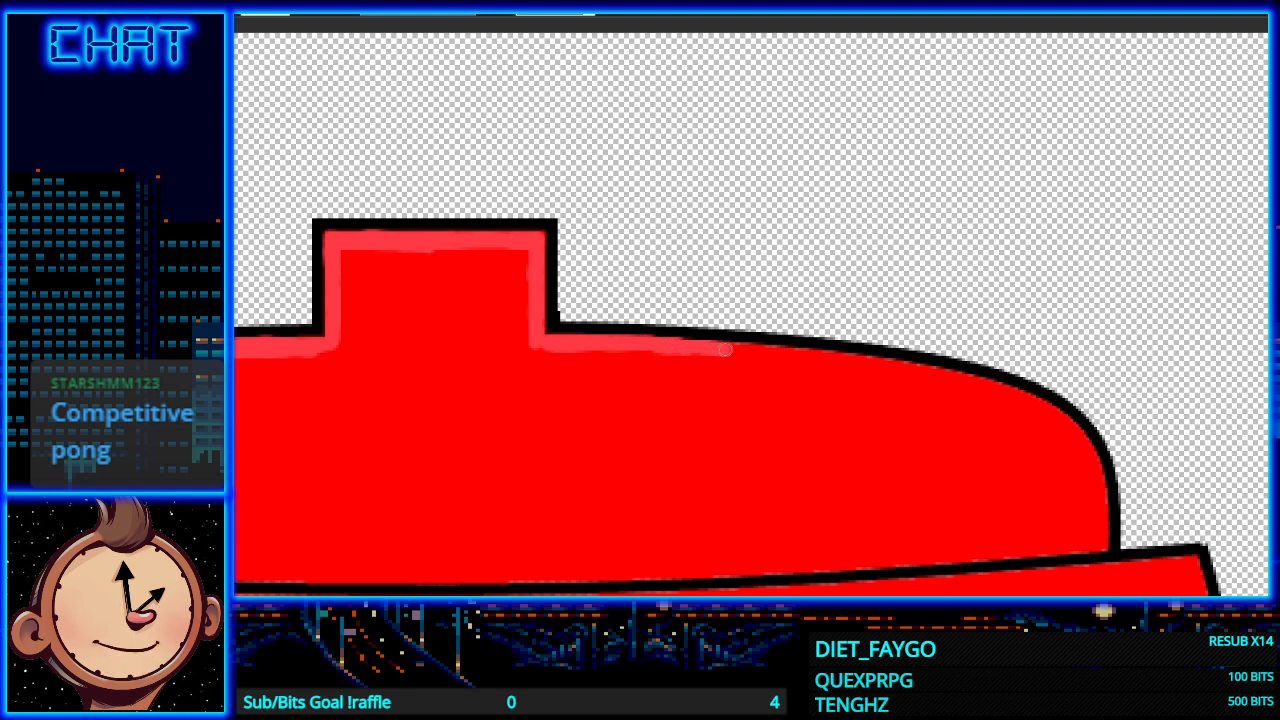
pyautogui.scroll(1, 829, 590)
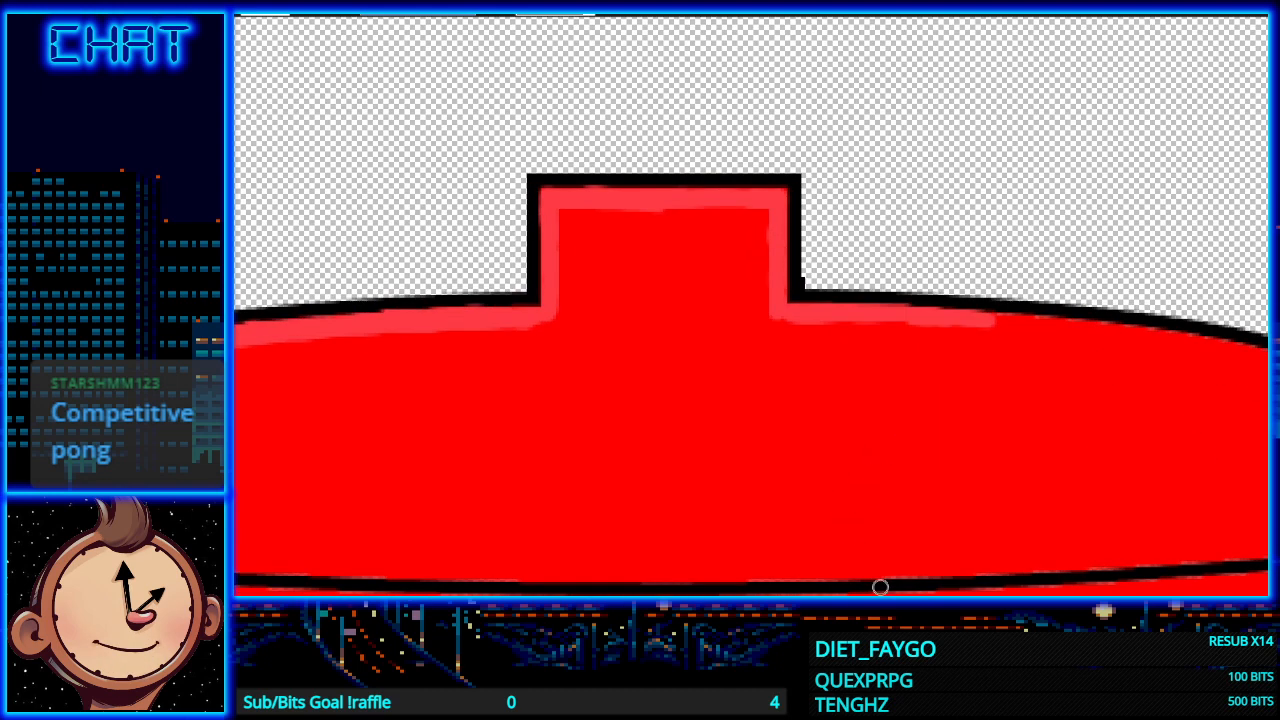
pyautogui.moveTo(880, 587); pyautogui.dragTo(457, 586)
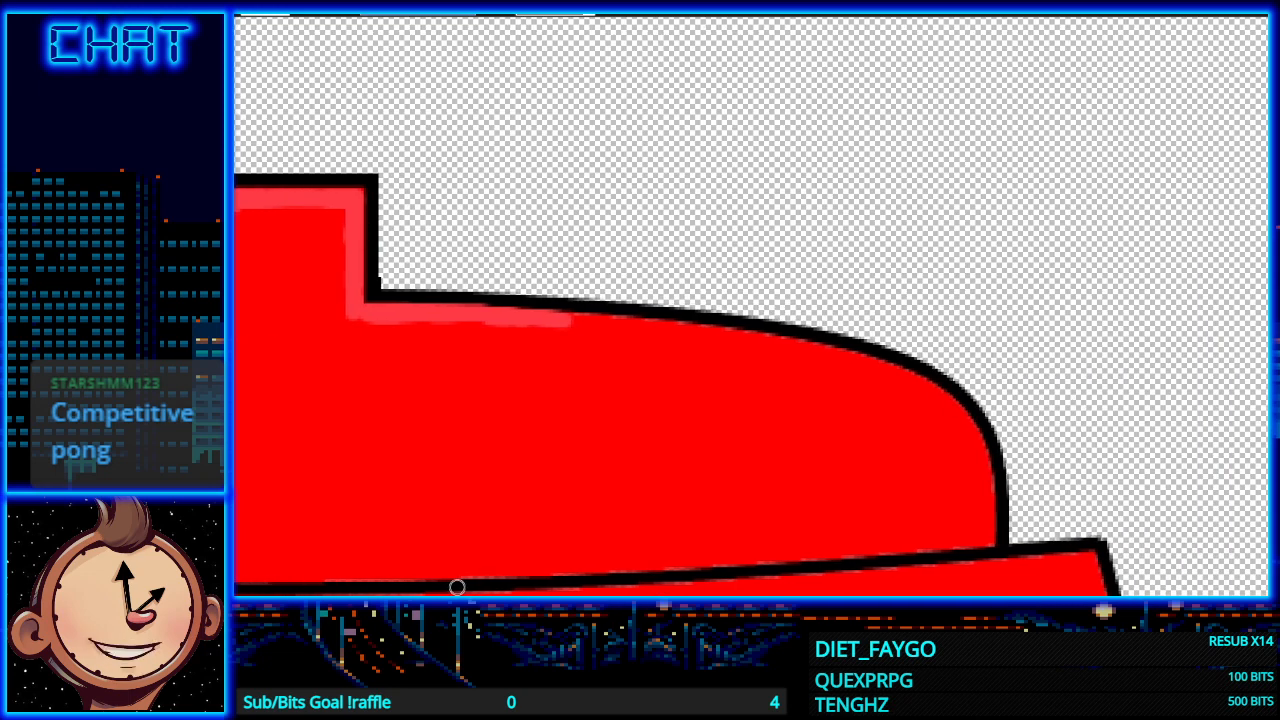
pyautogui.moveTo(571, 320); pyautogui.dragTo(714, 337)
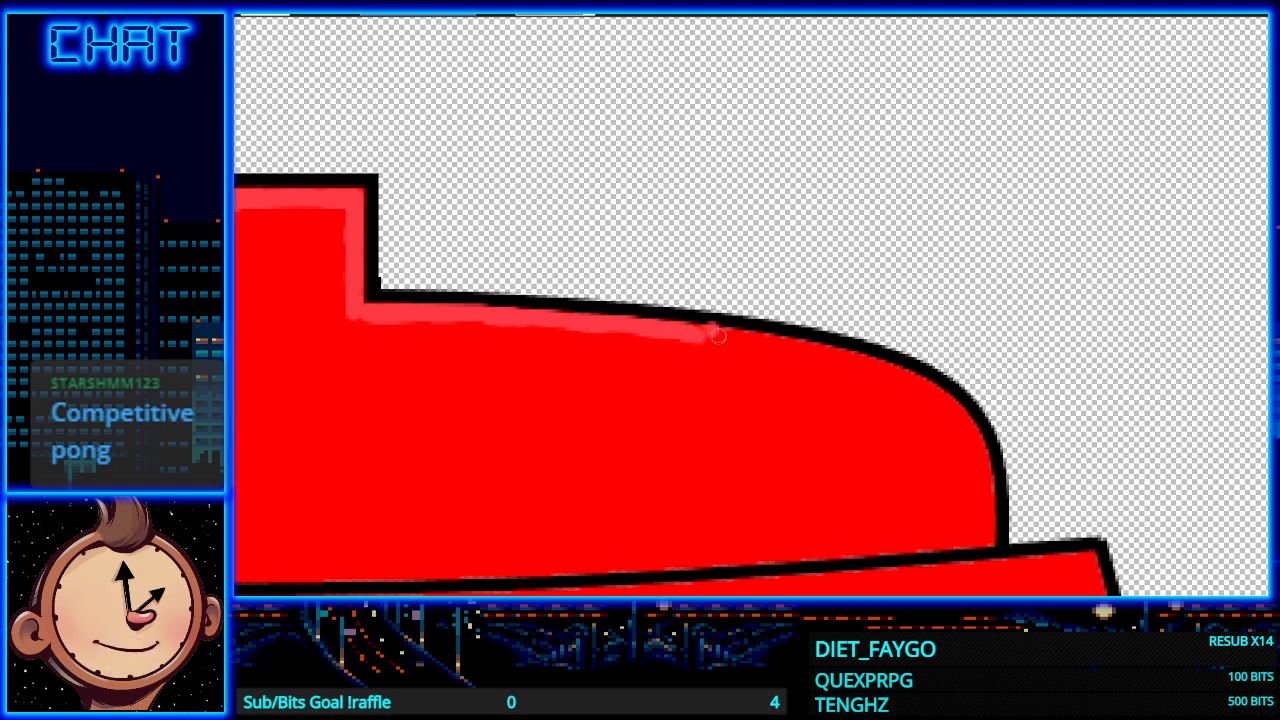
pyautogui.moveTo(698, 331)
pyautogui.mouseDown()
pyautogui.moveTo(883, 374)
pyautogui.moveTo(879, 347)
pyautogui.moveTo(870, 365)
pyautogui.moveTo(967, 424)
pyautogui.mouseUp()
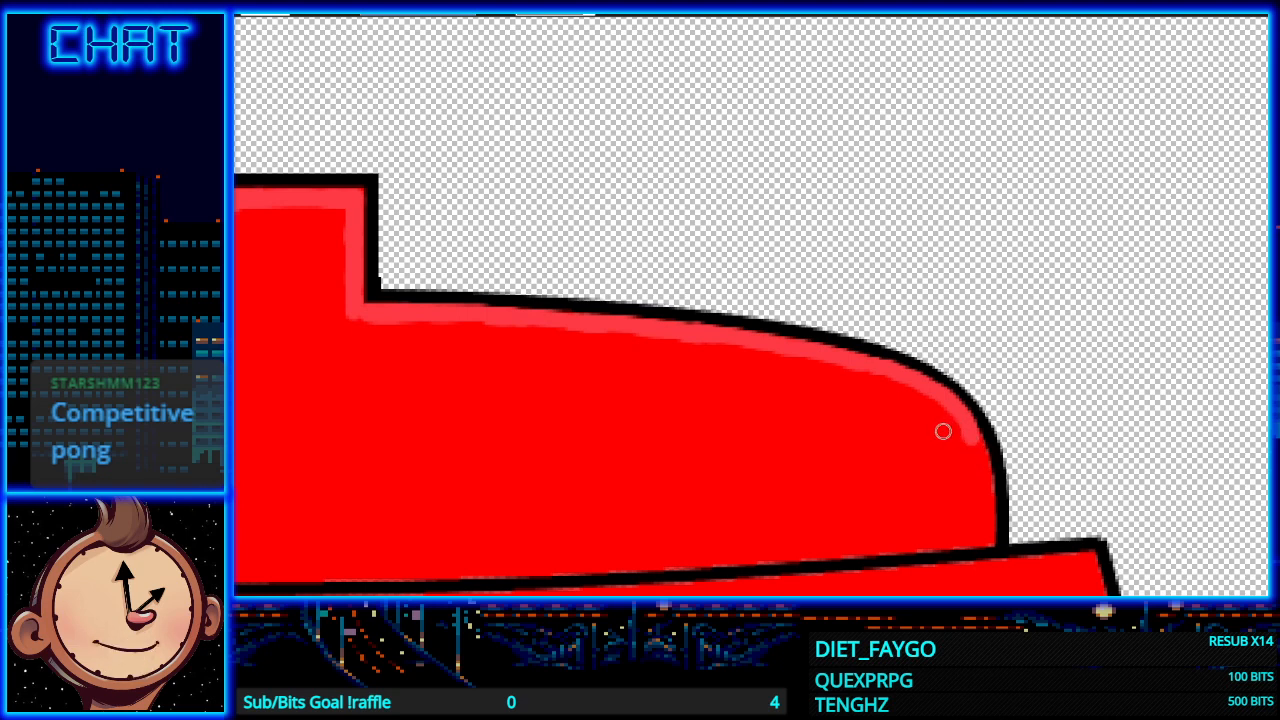
# Step: Extend the light red highlight down the dome's right side, and paint red over its lowest part just above the rim
pyautogui.moveTo(975, 444); pyautogui.dragTo(993, 527)
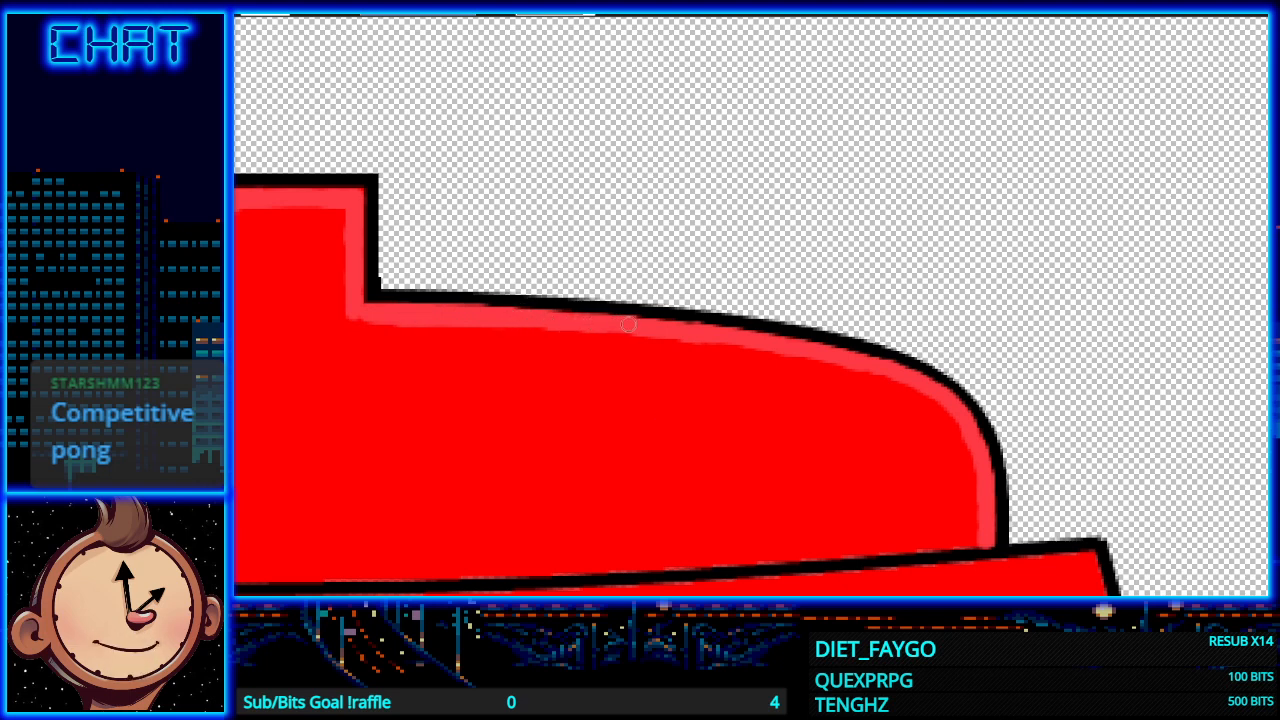
pyautogui.scroll(-5, 738, 431)
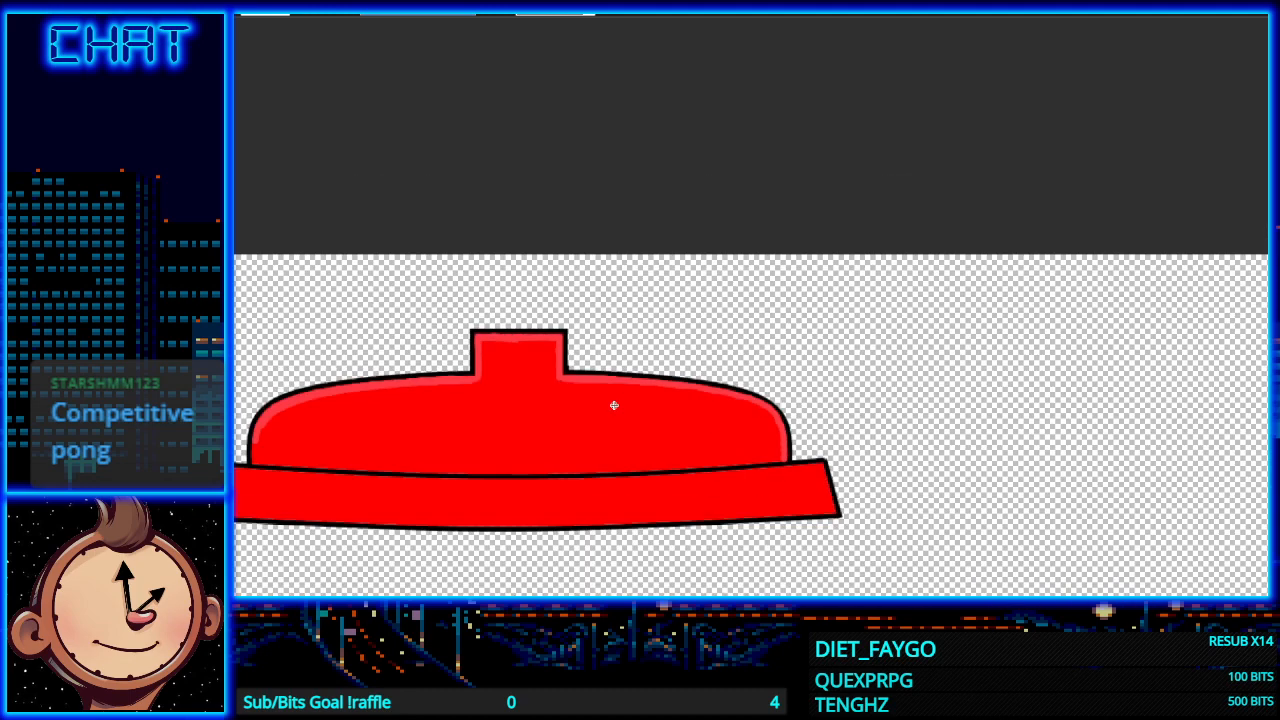
pyautogui.scroll(-3, 606, 425)
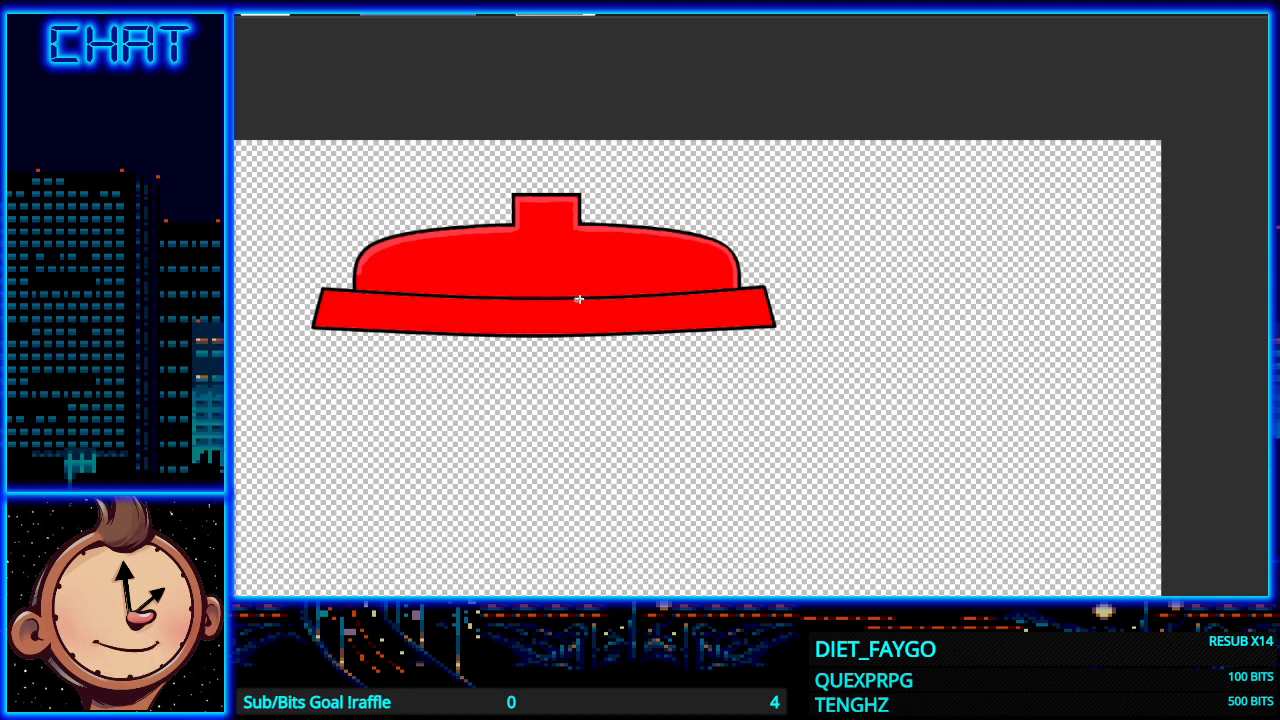
pyautogui.scroll(5, 575, 299)
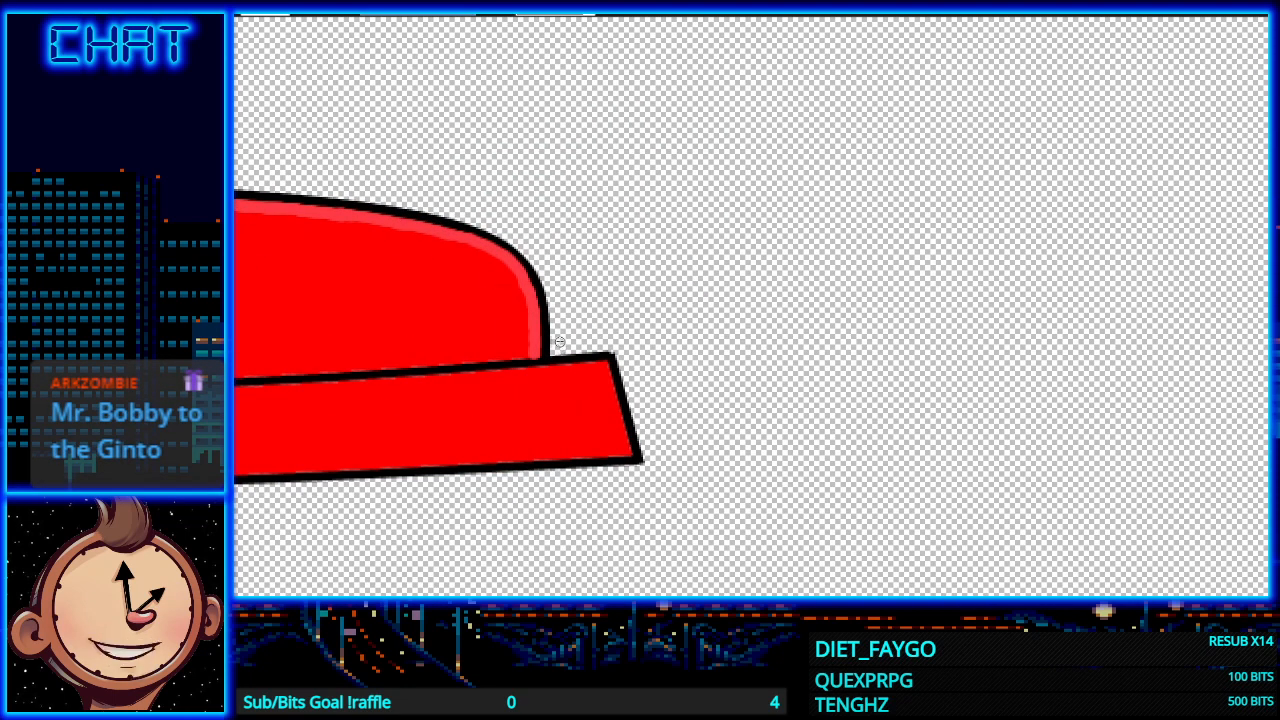
pyautogui.scroll(3, 561, 346)
pyautogui.moveTo(508, 345)
pyautogui.mouseDown()
pyautogui.moveTo(497, 371)
pyautogui.moveTo(488, 322)
pyautogui.mouseUp()
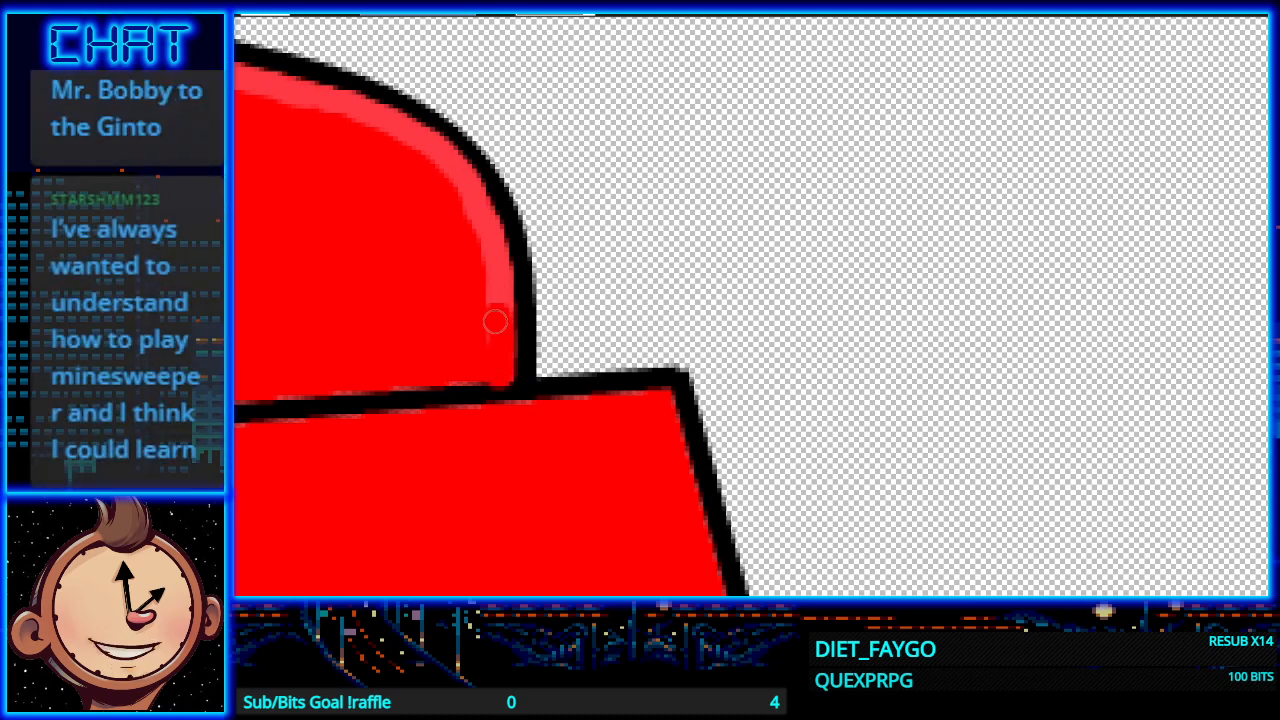
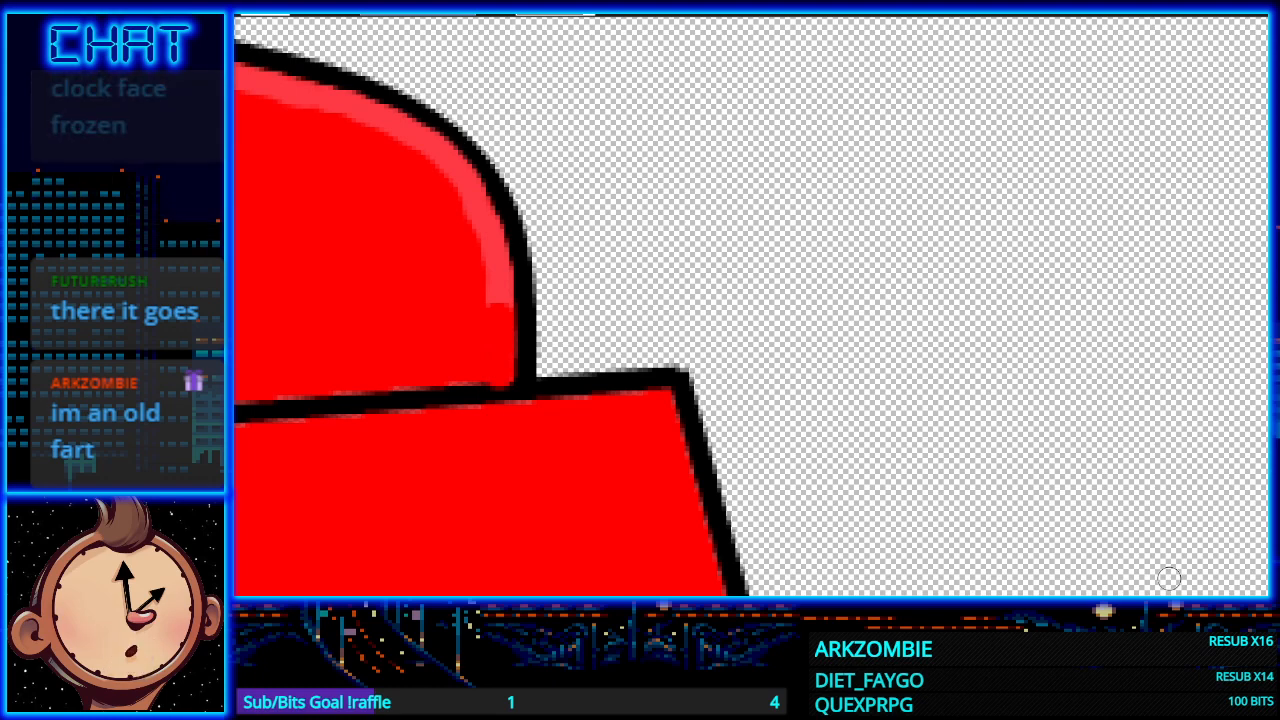
# Step: Draw a thin black curve bulging outward from the rim's lower-left corner as the left side of the globe
pyautogui.hscroll(-5, 720, 569)
pyautogui.scroll(-2, 734, 499)
pyautogui.scroll(-2, 734, 498)
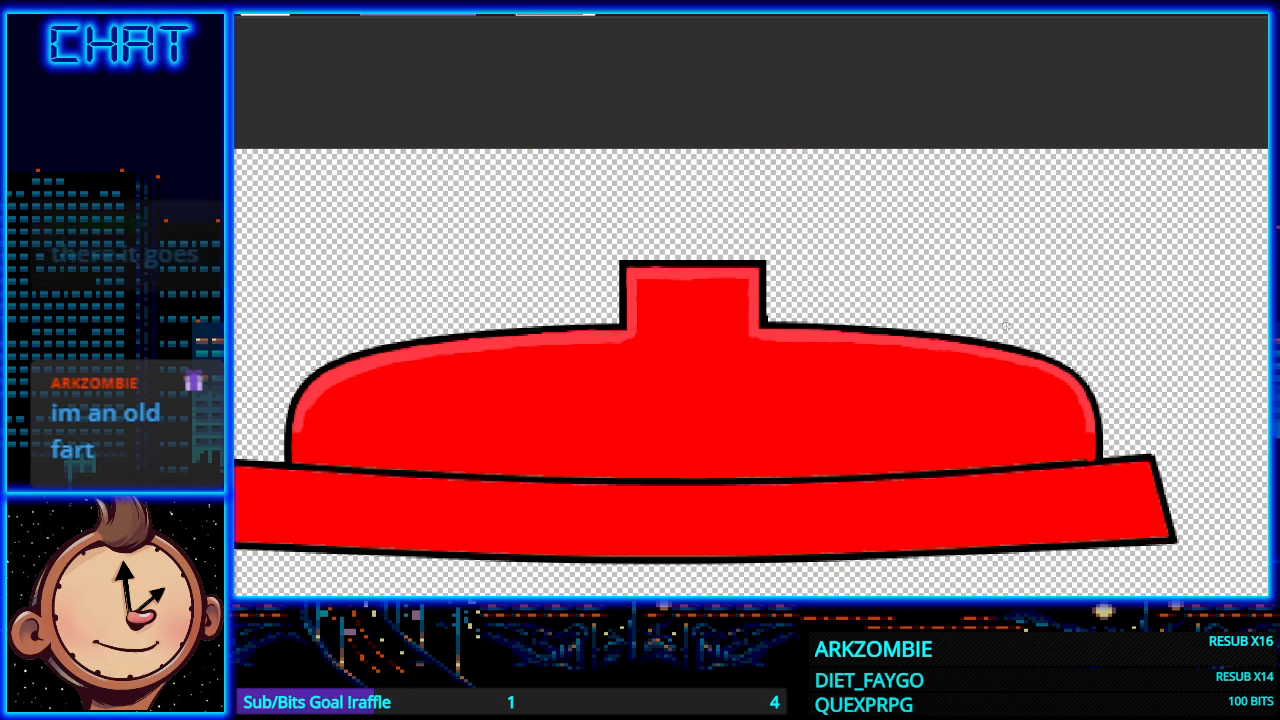
pyautogui.scroll(-2, 1005, 330)
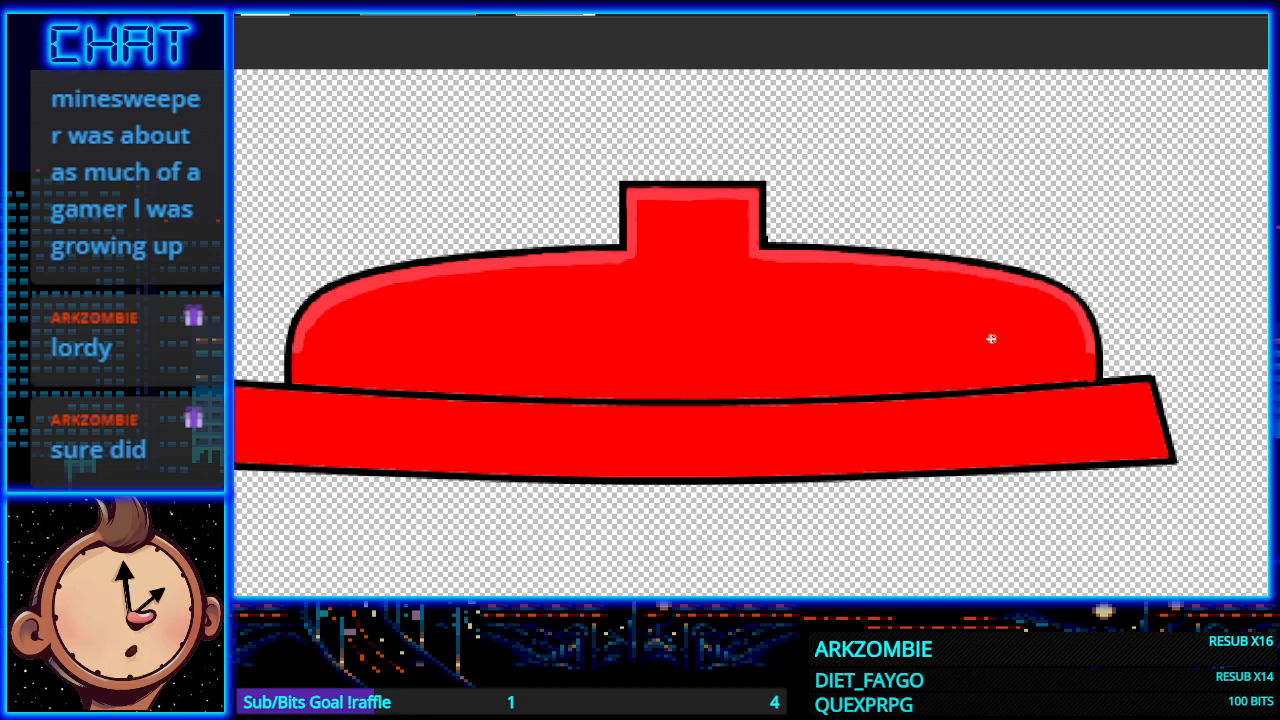
pyautogui.scroll(-3, 908, 330)
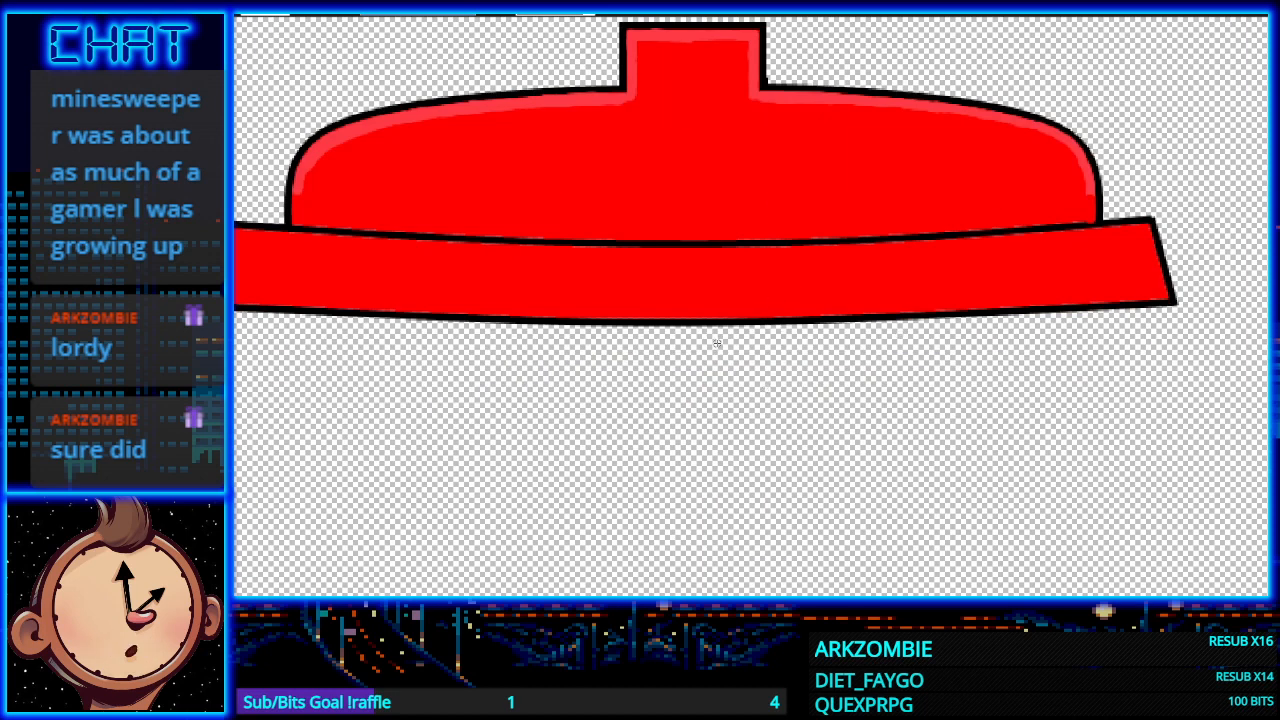
pyautogui.scroll(-1, 717, 343)
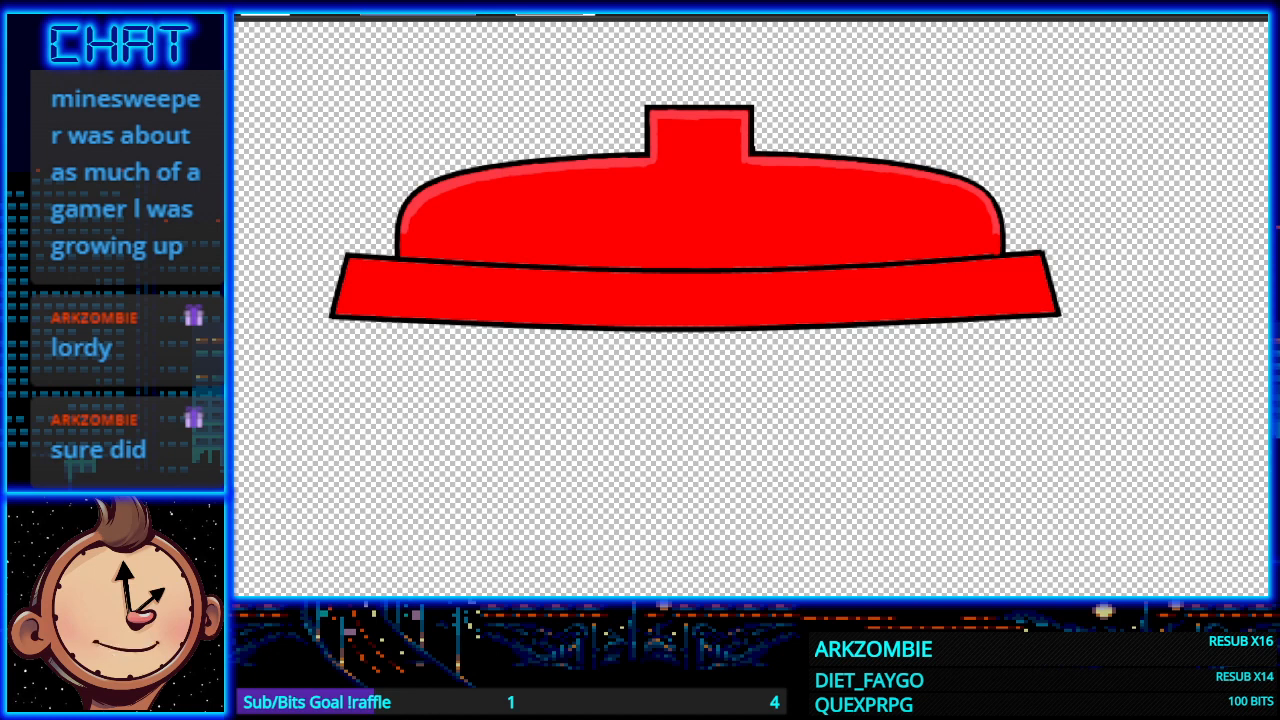
pyautogui.scroll(-2, 709, 326)
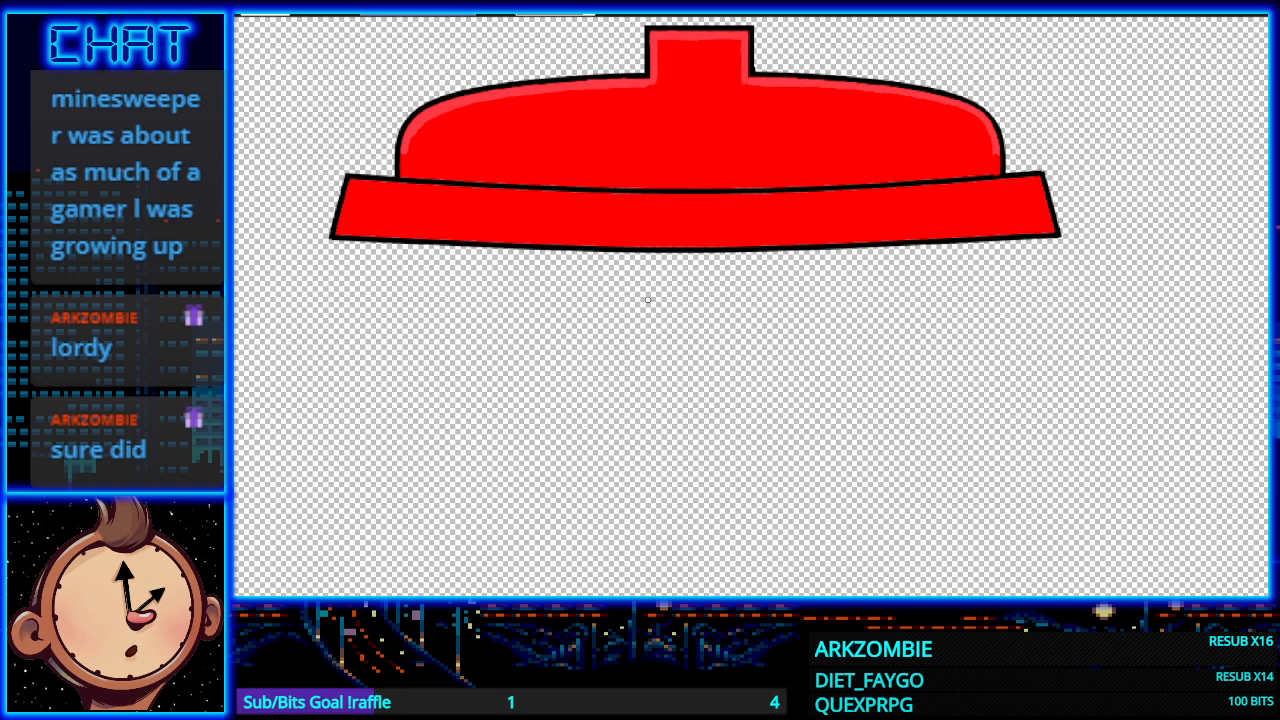
pyautogui.scroll(-2, 648, 299)
pyautogui.scroll(-2, 648, 299)
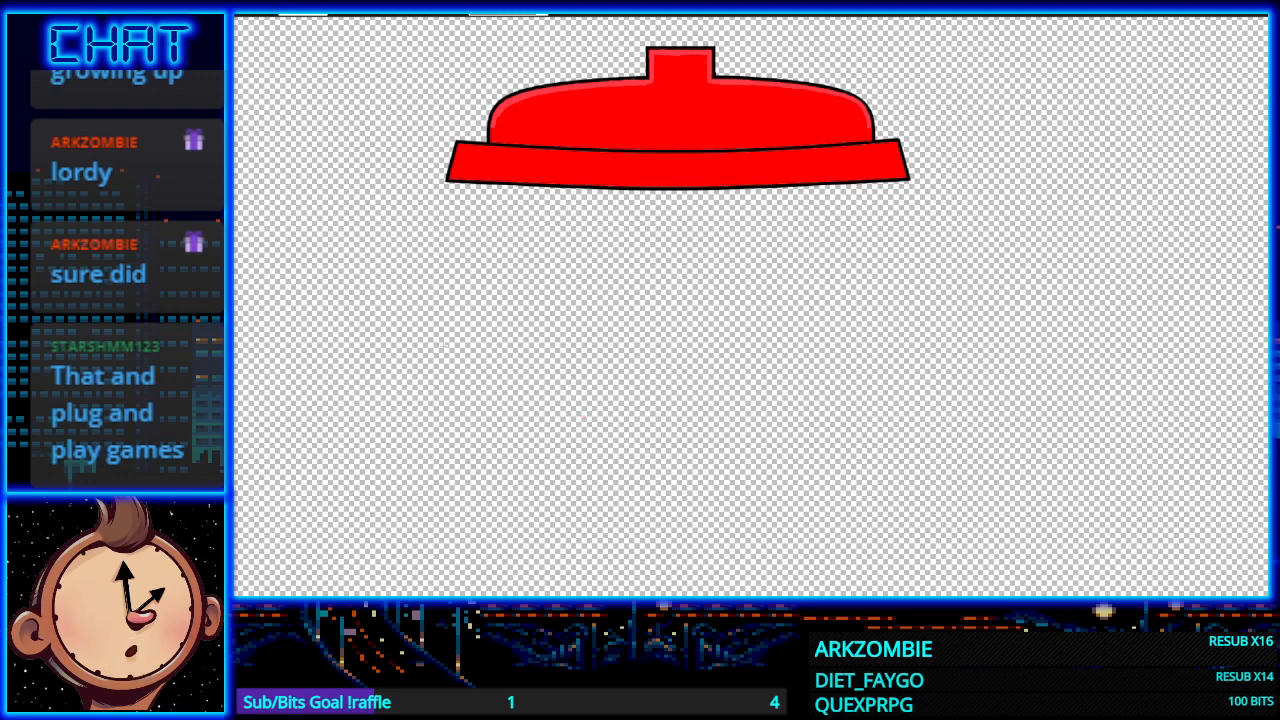
pyautogui.scroll(-4, 430, 317)
pyautogui.scroll(2, 419, 317)
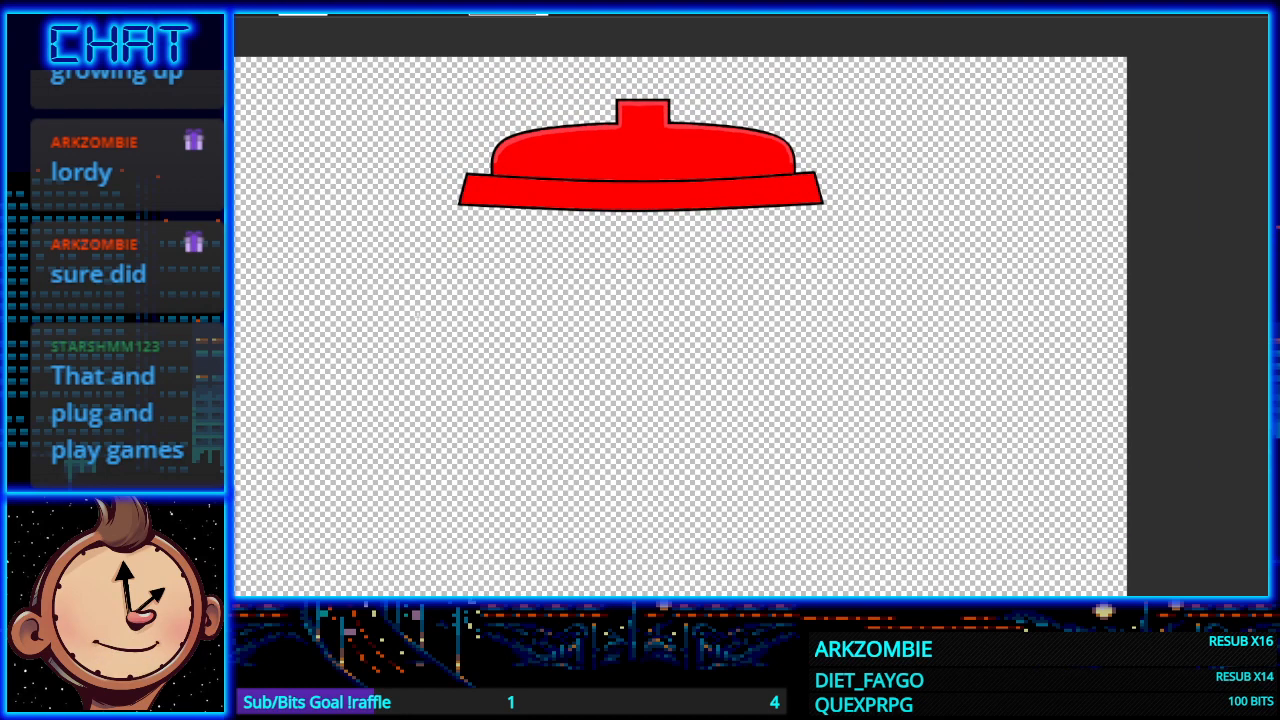
pyautogui.moveTo(461, 204); pyautogui.dragTo(376, 334)
pyautogui.hotkey('ctrl', 'z')
pyautogui.moveTo(460, 204); pyautogui.dragTo(389, 340)
pyautogui.moveTo(436, 248); pyautogui.dragTo(470, 413)
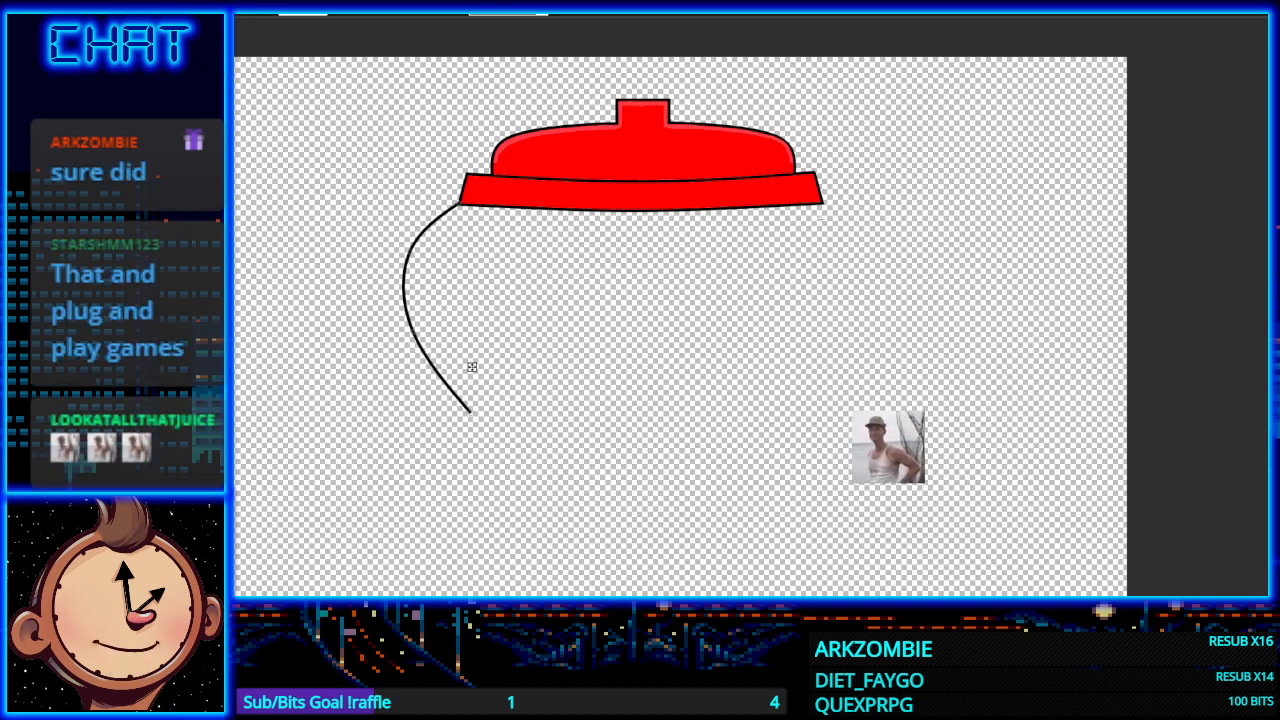
# Step: Reshape the globe's left curve into an even outward arc and shift its lower end slightly down and inward
pyautogui.moveTo(410, 258); pyautogui.dragTo(400, 256)
pyautogui.moveTo(413, 331); pyautogui.dragTo(399, 349)
pyautogui.moveTo(400, 256); pyautogui.dragTo(415, 266)
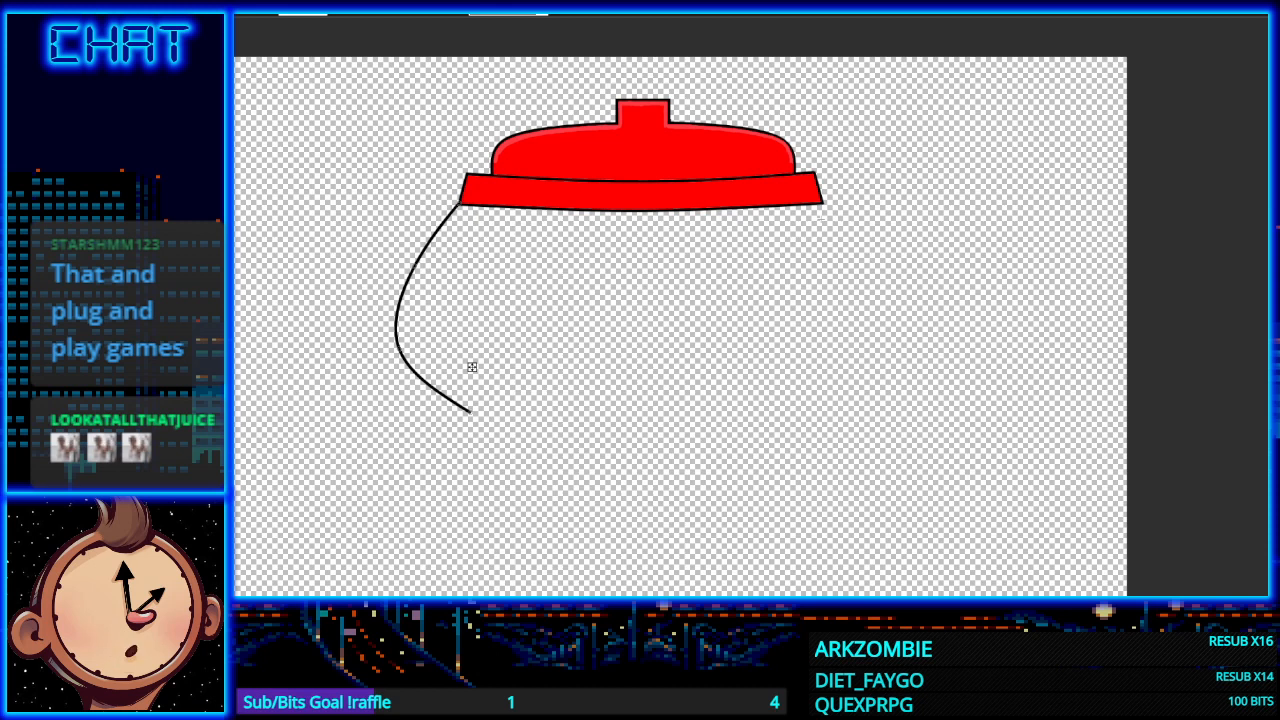
pyautogui.moveTo(401, 349); pyautogui.dragTo(415, 354)
pyautogui.moveTo(470, 412); pyautogui.dragTo(475, 422)
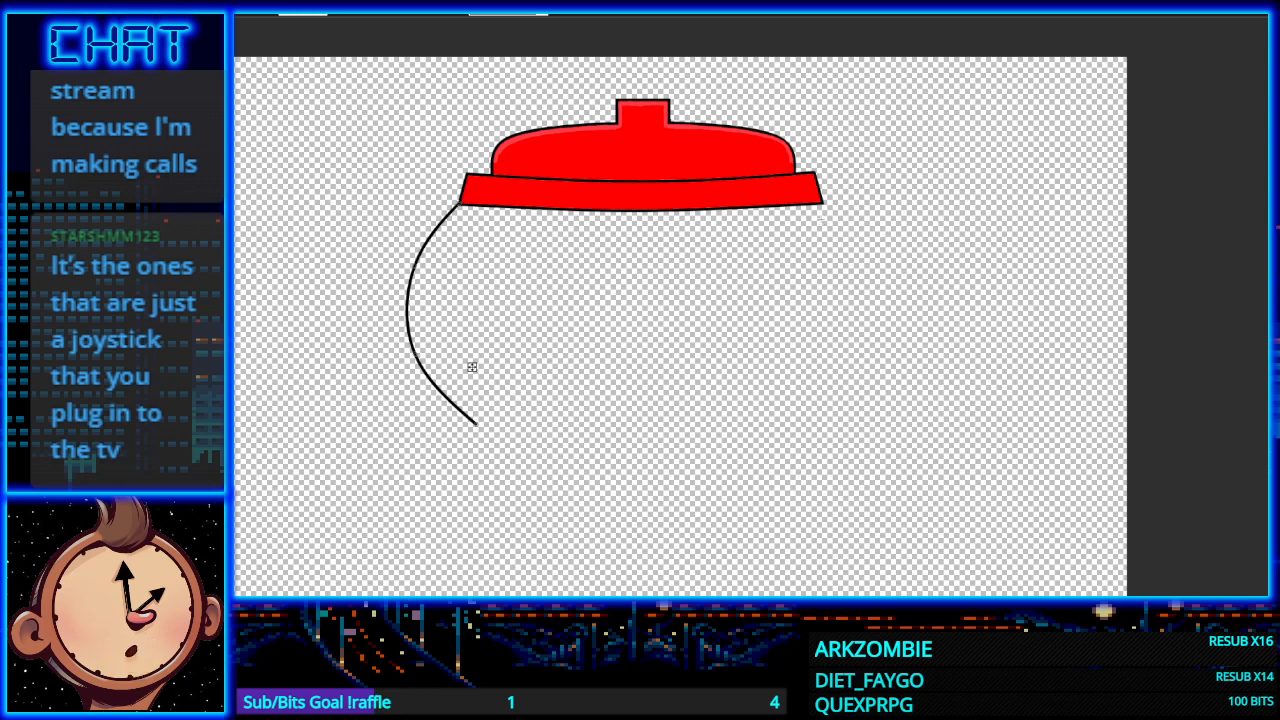
pyautogui.press('Right')
pyautogui.press('Right')
pyautogui.press('Down')
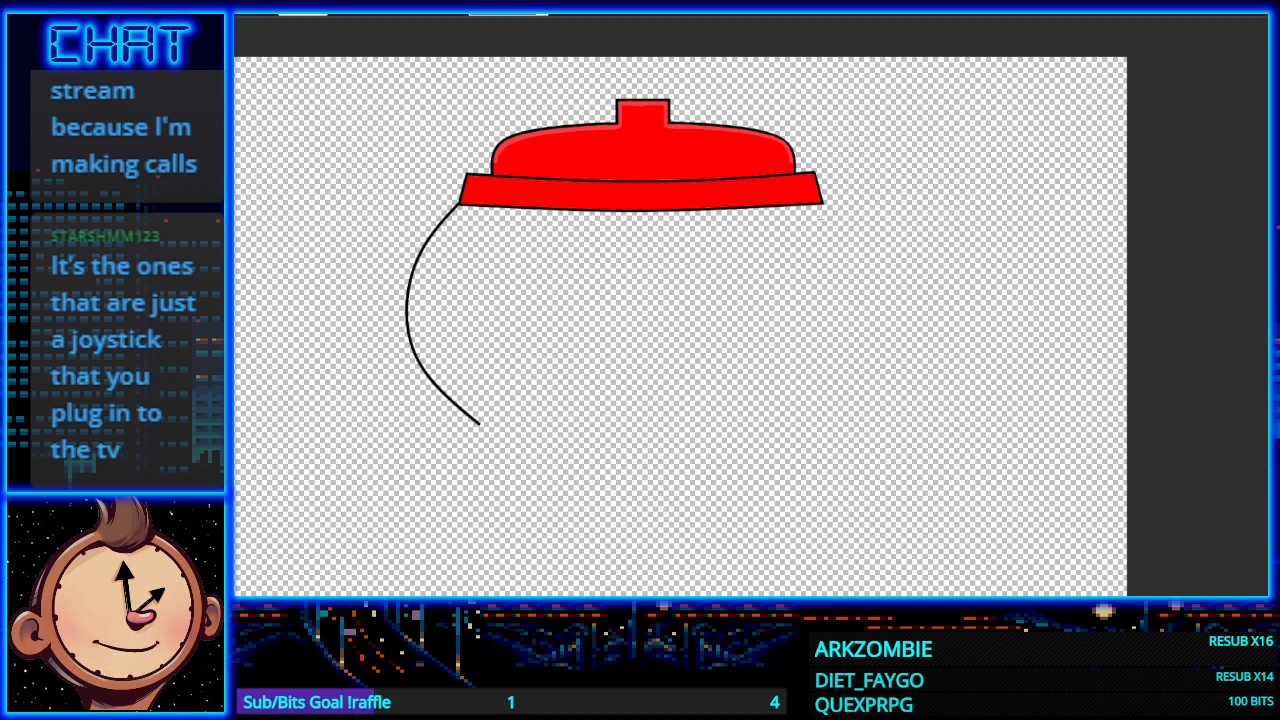
# Step: Try to draw a matching outward-bulging black curve from the rim's lower-right corner as the globe's right side
pyautogui.moveTo(822, 204)
pyautogui.mouseDown()
pyautogui.moveTo(858, 355)
pyautogui.moveTo(900, 400)
pyautogui.mouseUp()
pyautogui.hotkey('ctrl', 'z')
pyautogui.moveTo(822, 205)
pyautogui.mouseDown()
pyautogui.moveTo(851, 337)
pyautogui.moveTo(842, 434)
pyautogui.mouseUp()
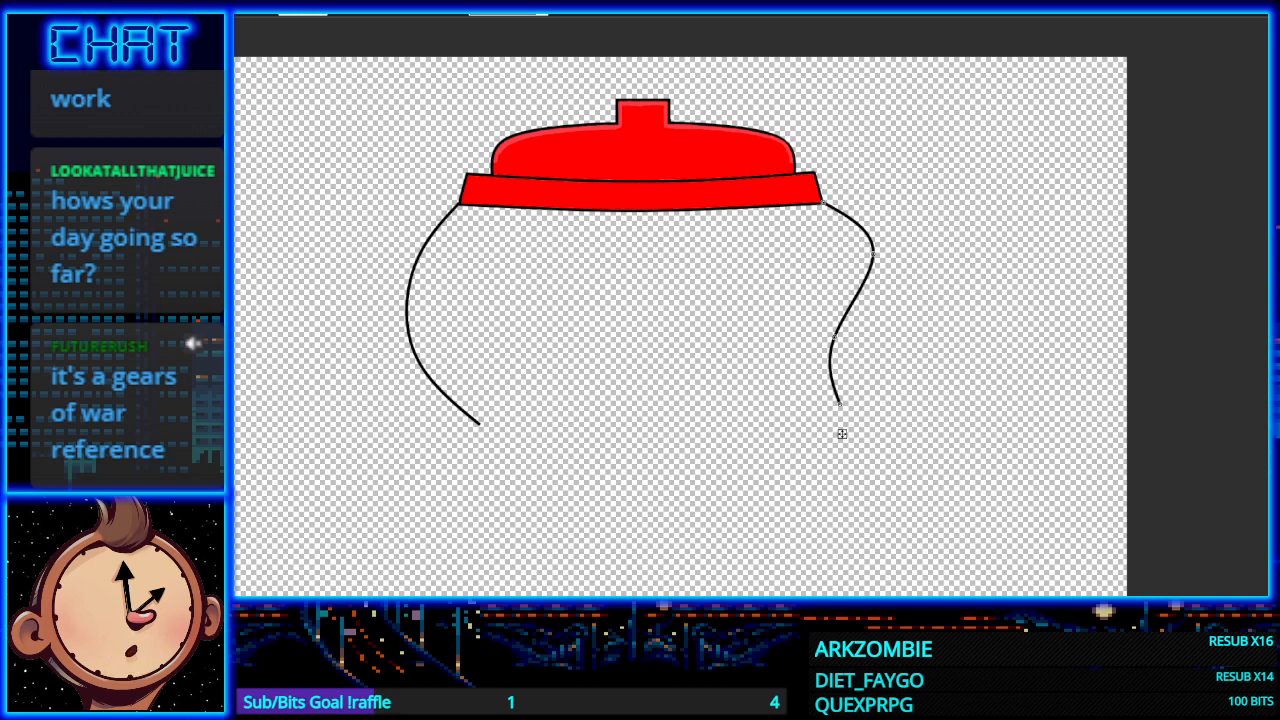
pyautogui.moveTo(873, 254); pyautogui.dragTo(884, 274)
pyautogui.moveTo(829, 350); pyautogui.dragTo(890, 349)
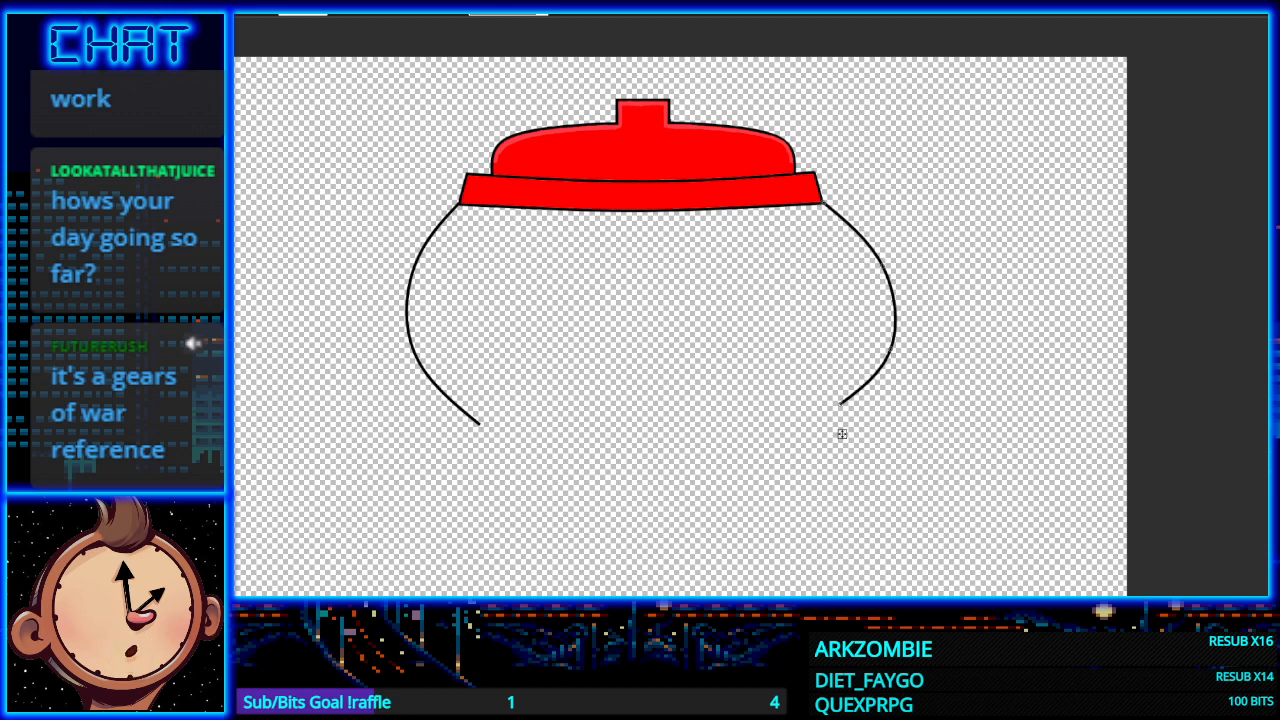
# Step: Try to adjust the right curve's bends and lower end to mirror the globe's left side
pyautogui.moveTo(840, 404); pyautogui.dragTo(820, 424)
pyautogui.moveTo(882, 266); pyautogui.dragTo(868, 234)
pyautogui.moveTo(890, 349); pyautogui.dragTo(880, 345)
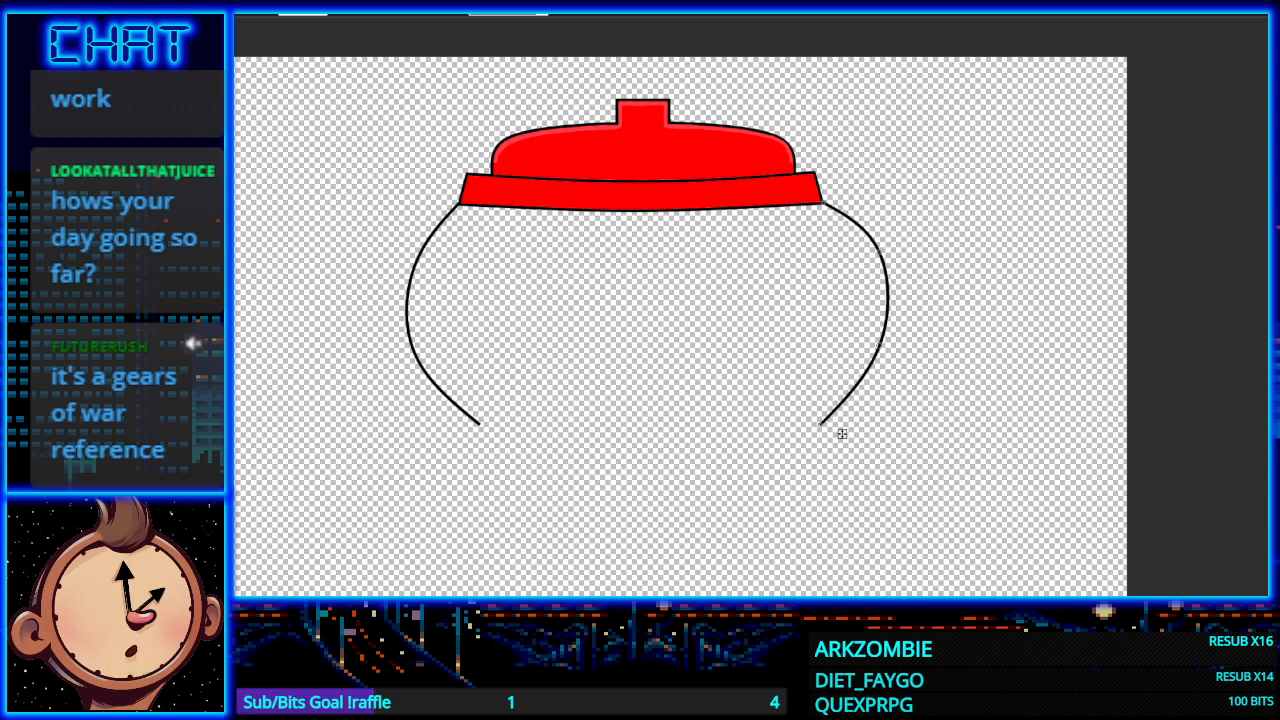
pyautogui.moveTo(820, 424); pyautogui.dragTo(795, 430)
pyautogui.moveTo(880, 345); pyautogui.dragTo(869, 342)
pyautogui.moveTo(876, 251); pyautogui.dragTo(885, 292)
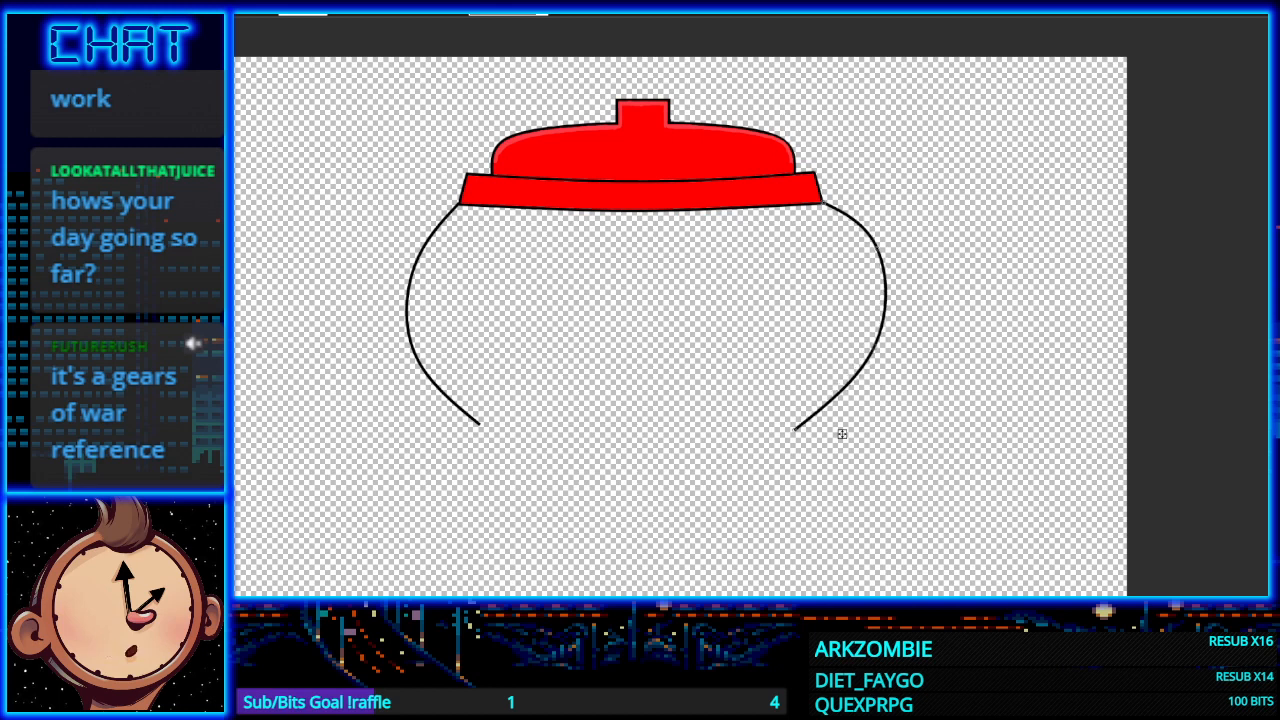
pyautogui.moveTo(795, 430); pyautogui.dragTo(820, 424)
# Step: Undo the globe's hand-shaped right curve
pyautogui.hotkey('ctrl', 'z')
pyautogui.hotkey('ctrl', 'z')
pyautogui.hotkey('ctrl', 'z')
pyautogui.hotkey('ctrl', 'z')
pyautogui.hotkey('ctrl', 'z')
pyautogui.hotkey('ctrl', 'z')
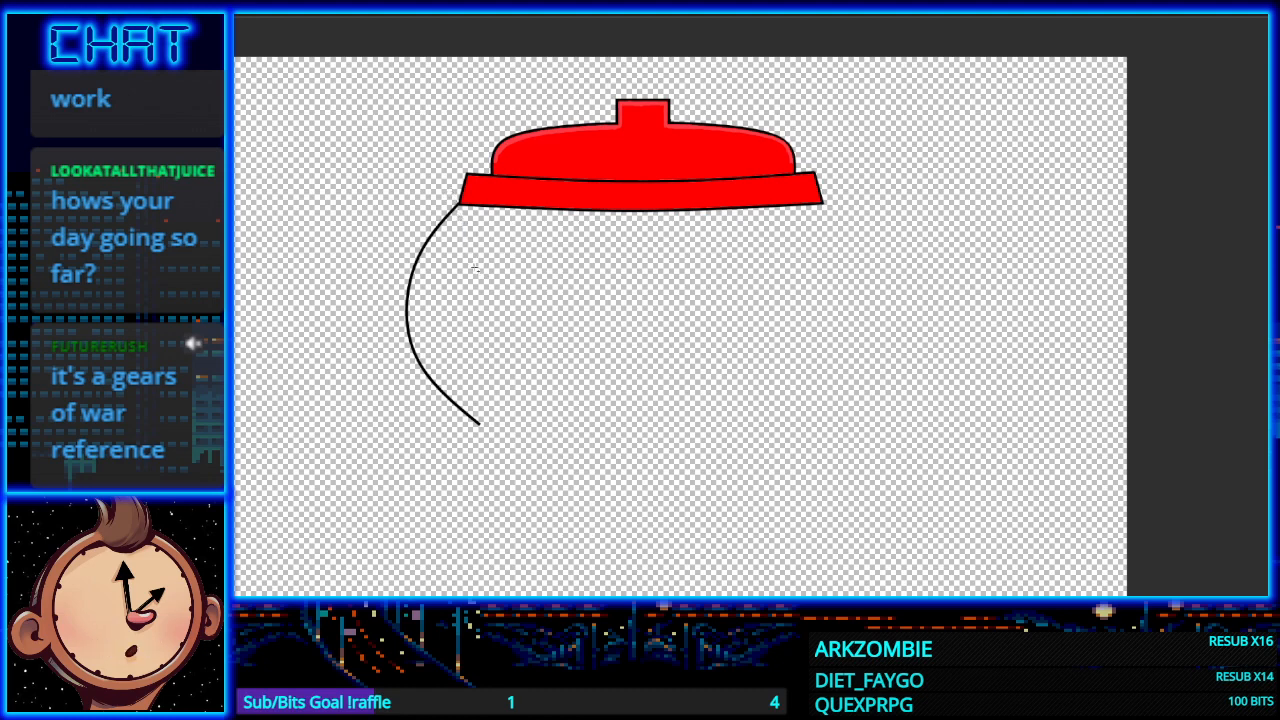
# Step: Copy the globe's left curve into the small scratch image, enlarging its canvas to fit, and flip the curve horizontally
pyautogui.scroll(1, 433, 235)
pyautogui.moveTo(463, 182)
pyautogui.mouseDown()
pyautogui.moveTo(537, 417)
pyautogui.moveTo(408, 468)
pyautogui.moveTo(430, 156)
pyautogui.moveTo(462, 182)
pyautogui.mouseUp()
pyautogui.click(457, 16)
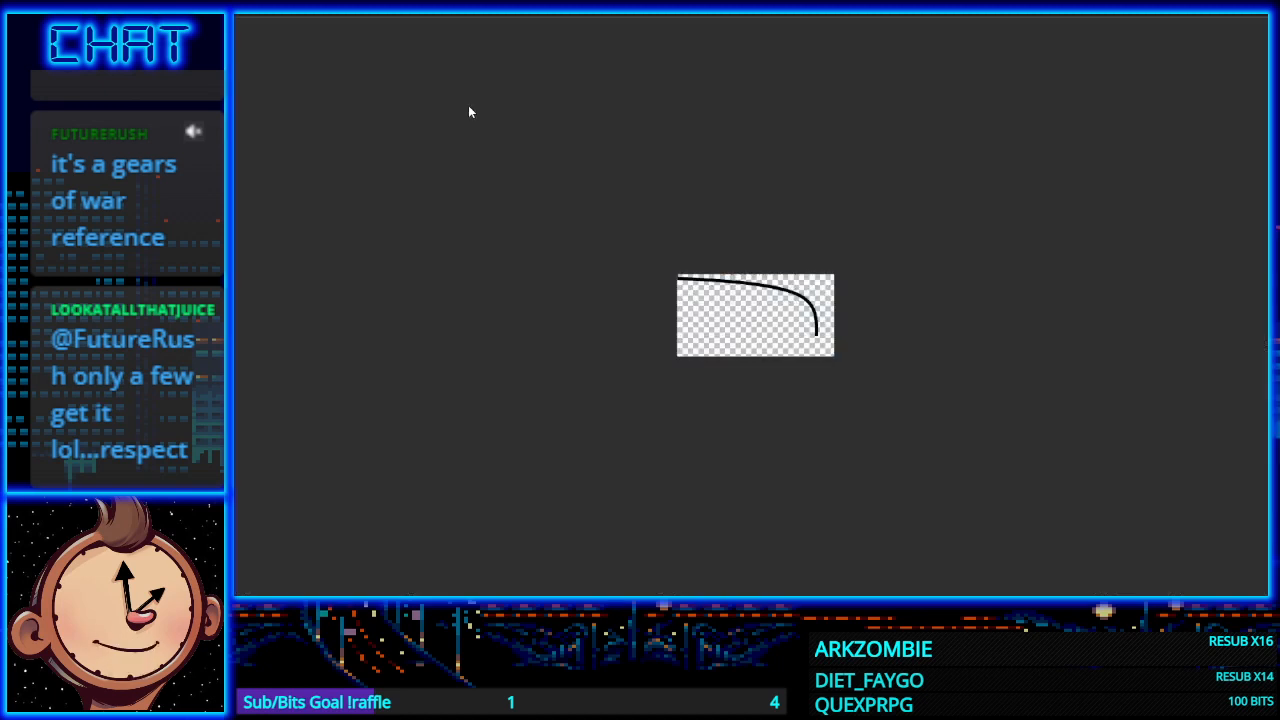
pyautogui.click(685, 369)
pyautogui.hotkey('ctrl', 'z')
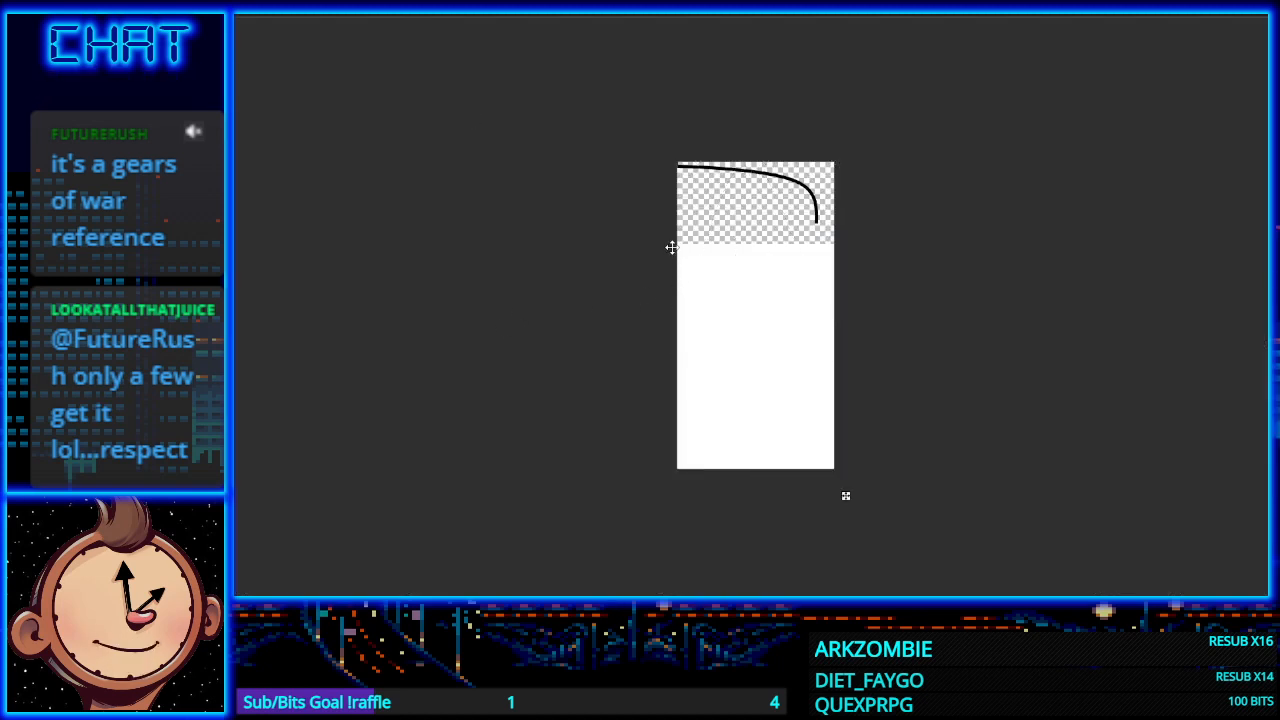
pyautogui.hotkey('ctrl', 'v')
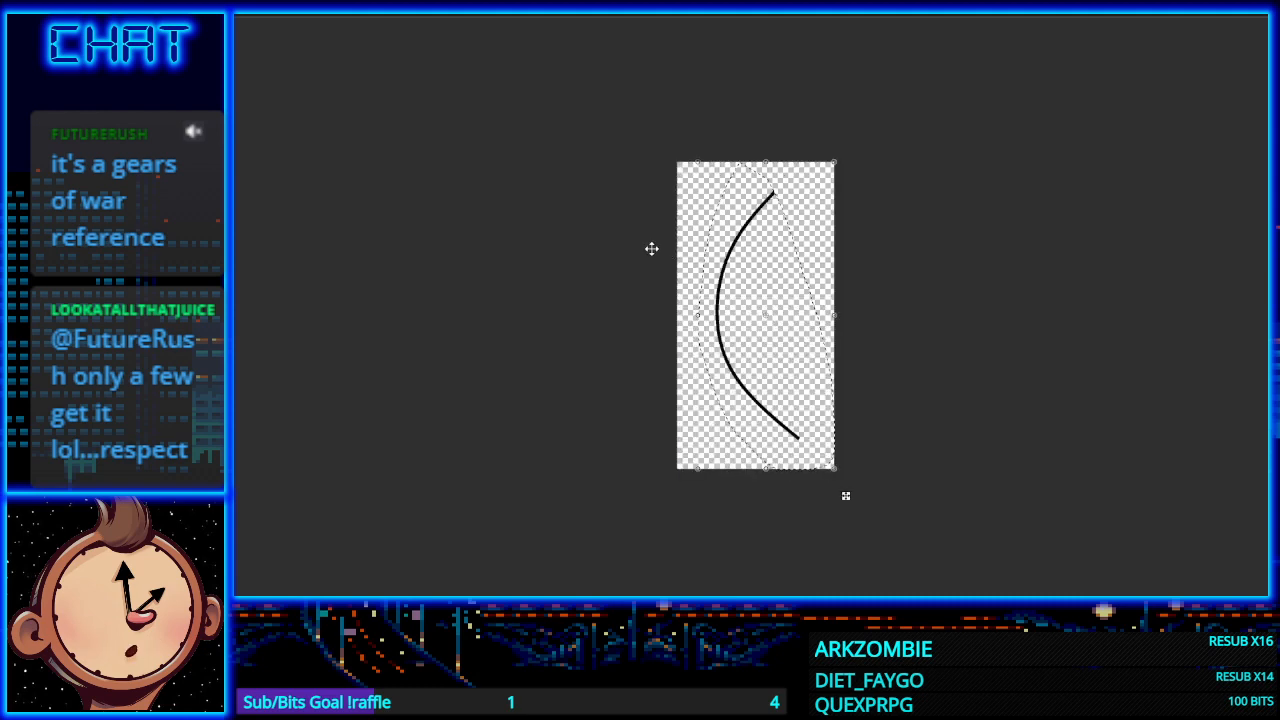
pyautogui.click(242, 52)
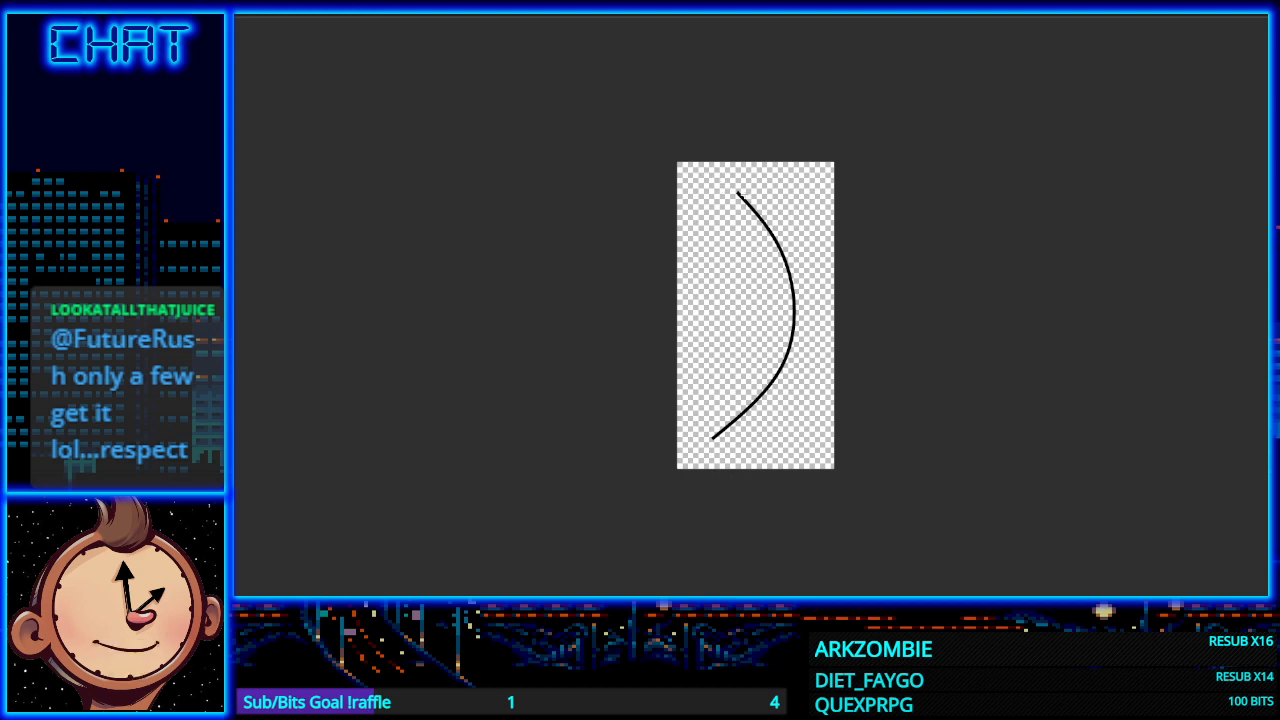
# Step: Copy the mirrored curve back into the gumball machine image and place it near the rim's lower-right corner
pyautogui.moveTo(737, 191)
pyautogui.mouseDown()
pyautogui.moveTo(706, 294)
pyautogui.moveTo(707, 444)
pyautogui.moveTo(737, 150)
pyautogui.moveTo(697, 402)
pyautogui.moveTo(752, 420)
pyautogui.moveTo(806, 243)
pyautogui.moveTo(738, 188)
pyautogui.mouseUp()
pyautogui.click(374, 16)
pyautogui.hotkey('ctrl', 'v')
pyautogui.moveTo(279, 374); pyautogui.dragTo(1096, 545)
pyautogui.hotkey('ctrl', 'd')
# Step: Move the mirrored curve up and inward so its upper end meets the rim's lower-right corner
pyautogui.scroll(2, 1060, 342)
pyautogui.scroll(2, 920, 369)
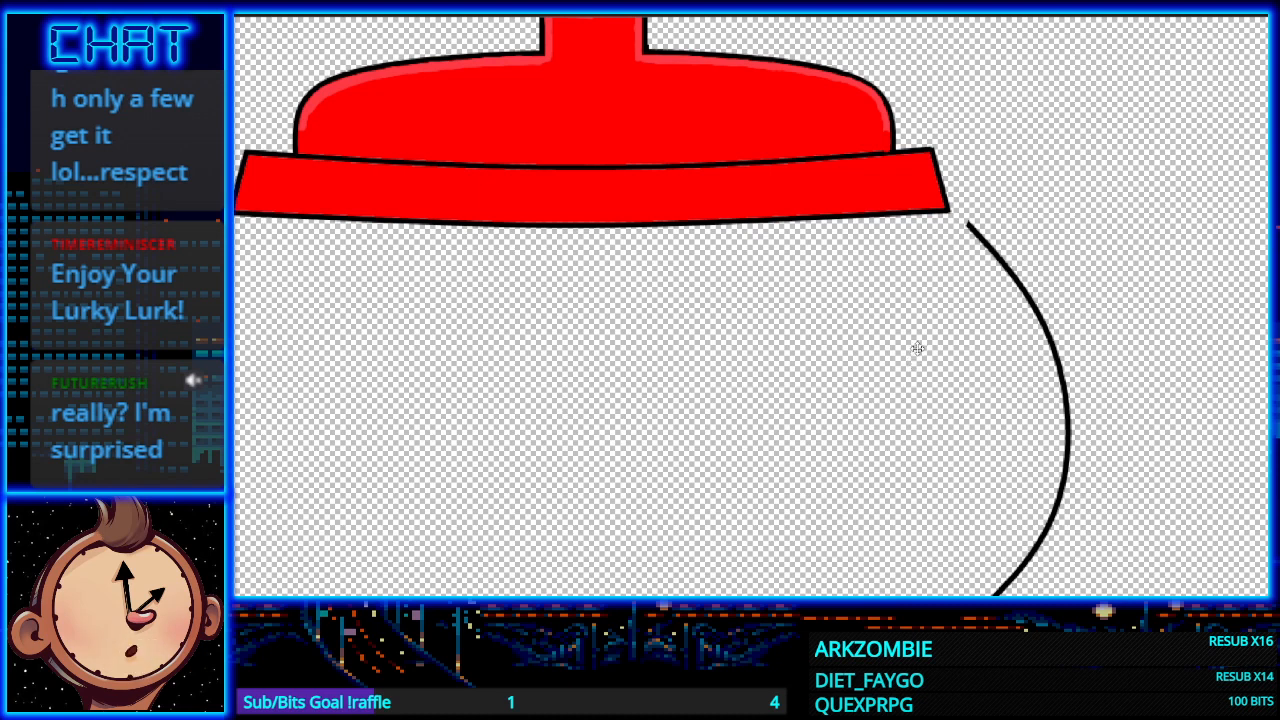
pyautogui.scroll(2, 916, 352)
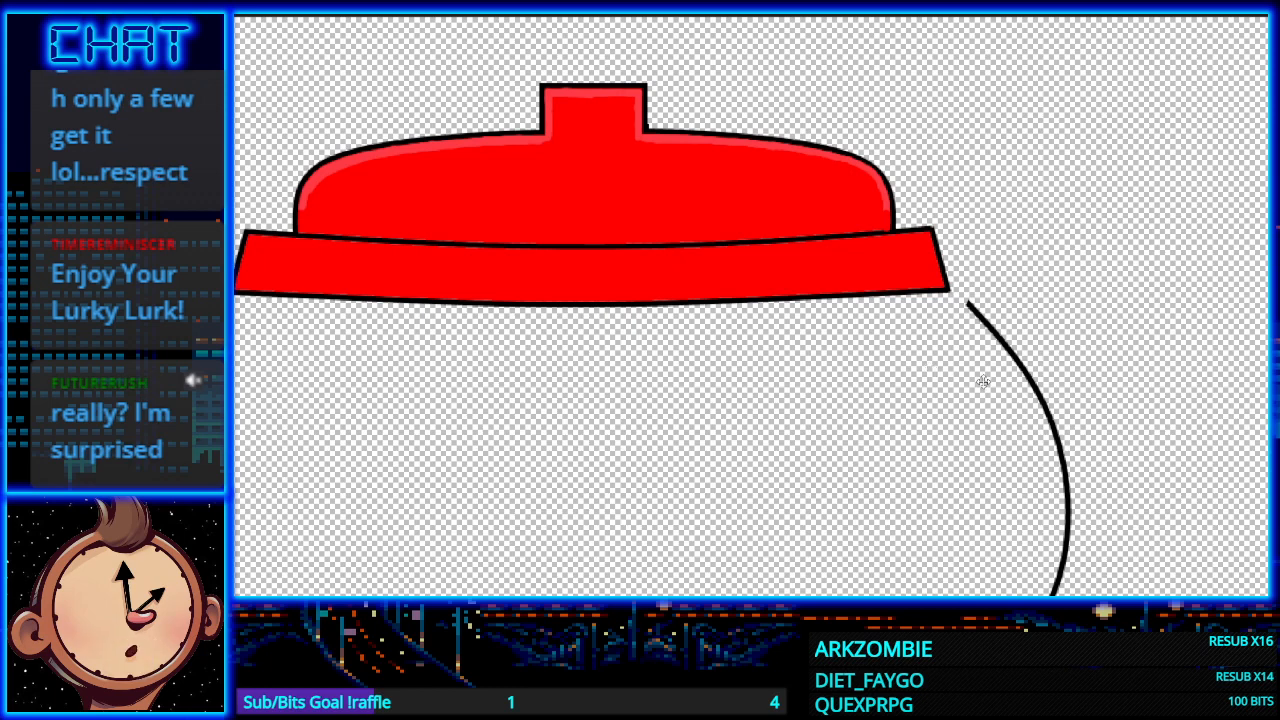
pyautogui.scroll(-3, 985, 381)
pyautogui.scroll(-1, 832, 321)
pyautogui.scroll(1, 830, 320)
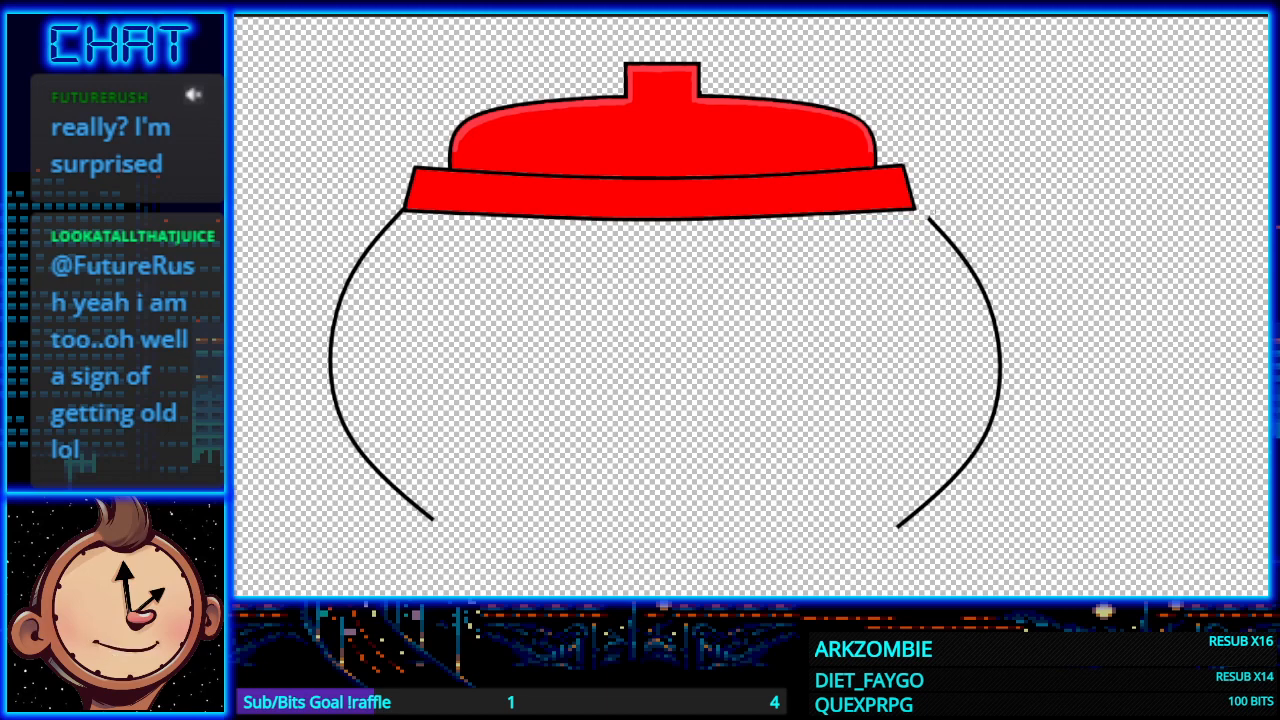
pyautogui.moveTo(928, 214)
pyautogui.mouseDown()
pyautogui.moveTo(900, 440)
pyautogui.moveTo(905, 525)
pyautogui.moveTo(930, 216)
pyautogui.mouseUp()
pyautogui.moveTo(961, 510)
pyautogui.mouseDown()
pyautogui.moveTo(1031, 295)
pyautogui.moveTo(951, 272)
pyautogui.mouseUp()
pyautogui.press('m')
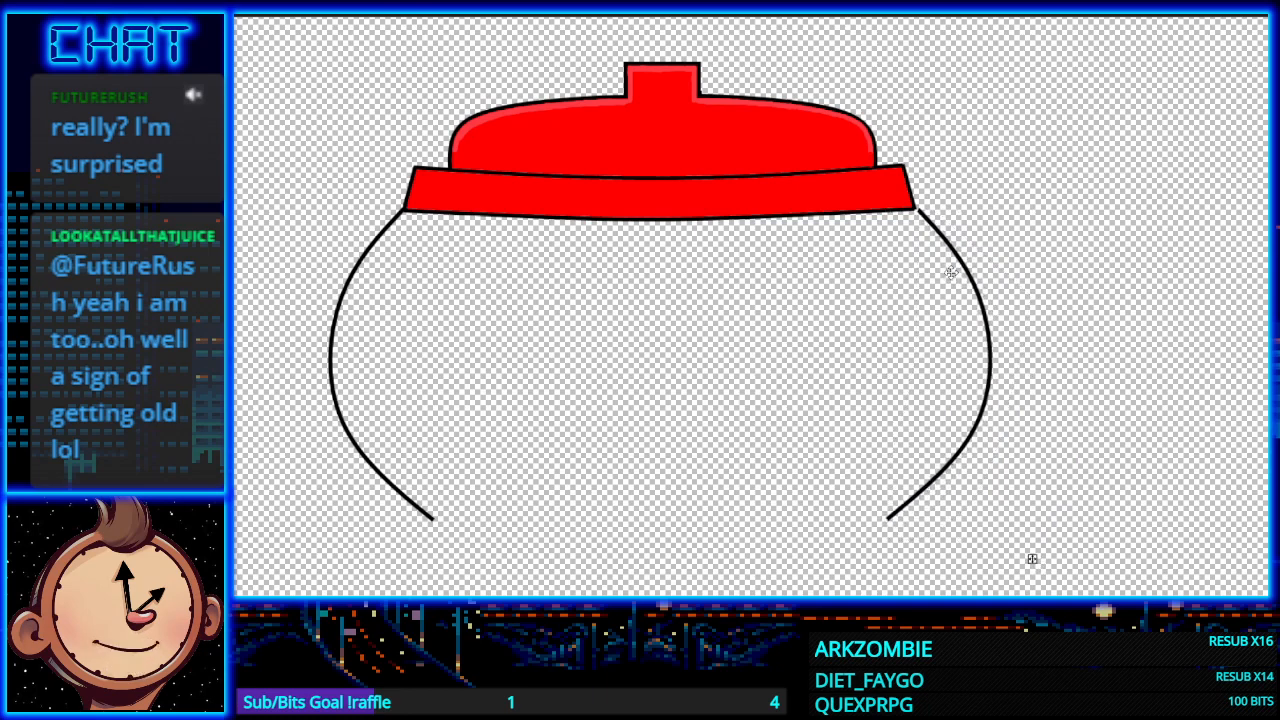
# Step: Undo the placement and pasting of the mirrored right curve
pyautogui.scroll(-2, 821, 326)
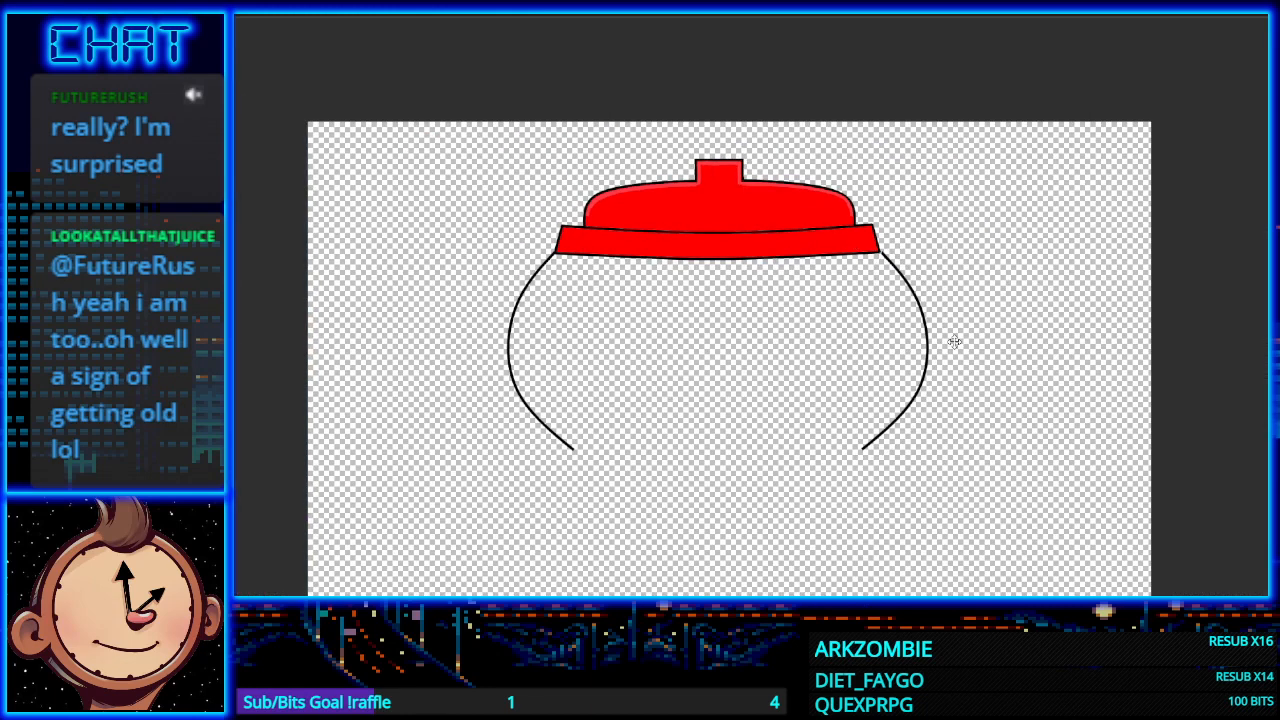
pyautogui.scroll(-1, 954, 343)
pyautogui.hotkey('ctrl', 'z')
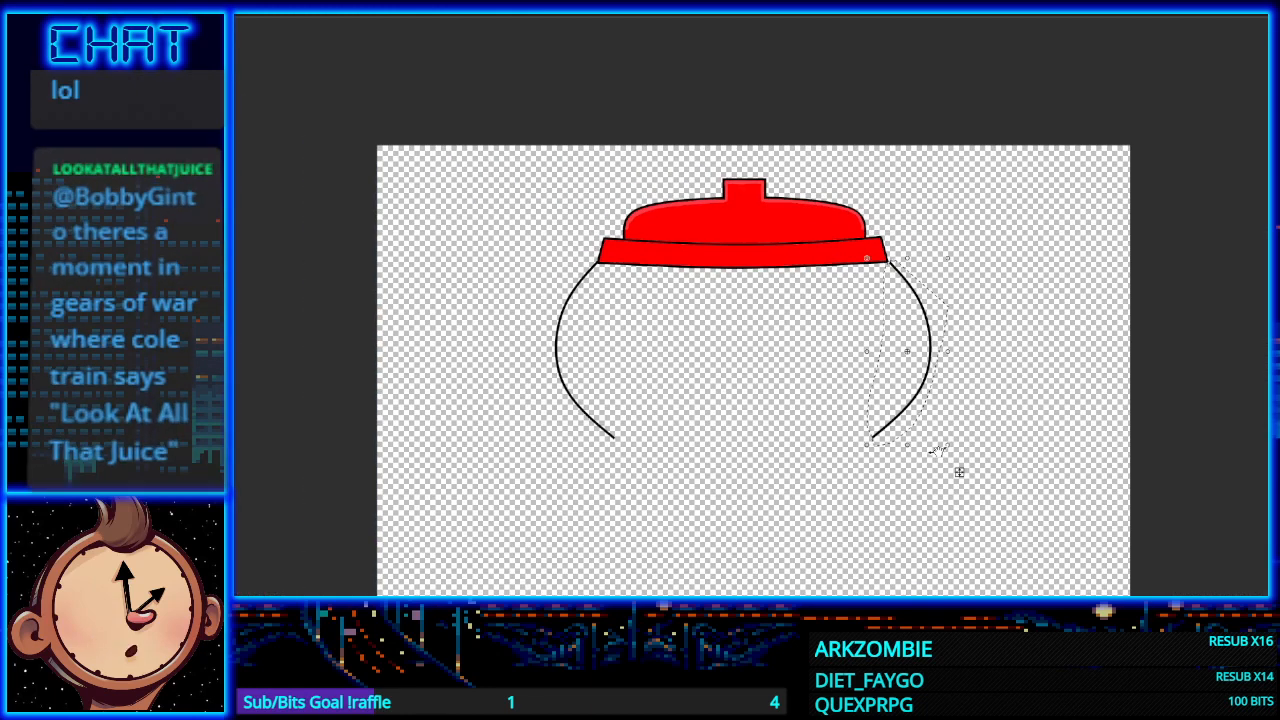
pyautogui.hotkey('ctrl', 'z')
pyautogui.hotkey('ctrl', 'z')
pyautogui.hotkey('ctrl', 'z')
pyautogui.hotkey('ctrl', 'z')
pyautogui.hotkey('ctrl', 'z')
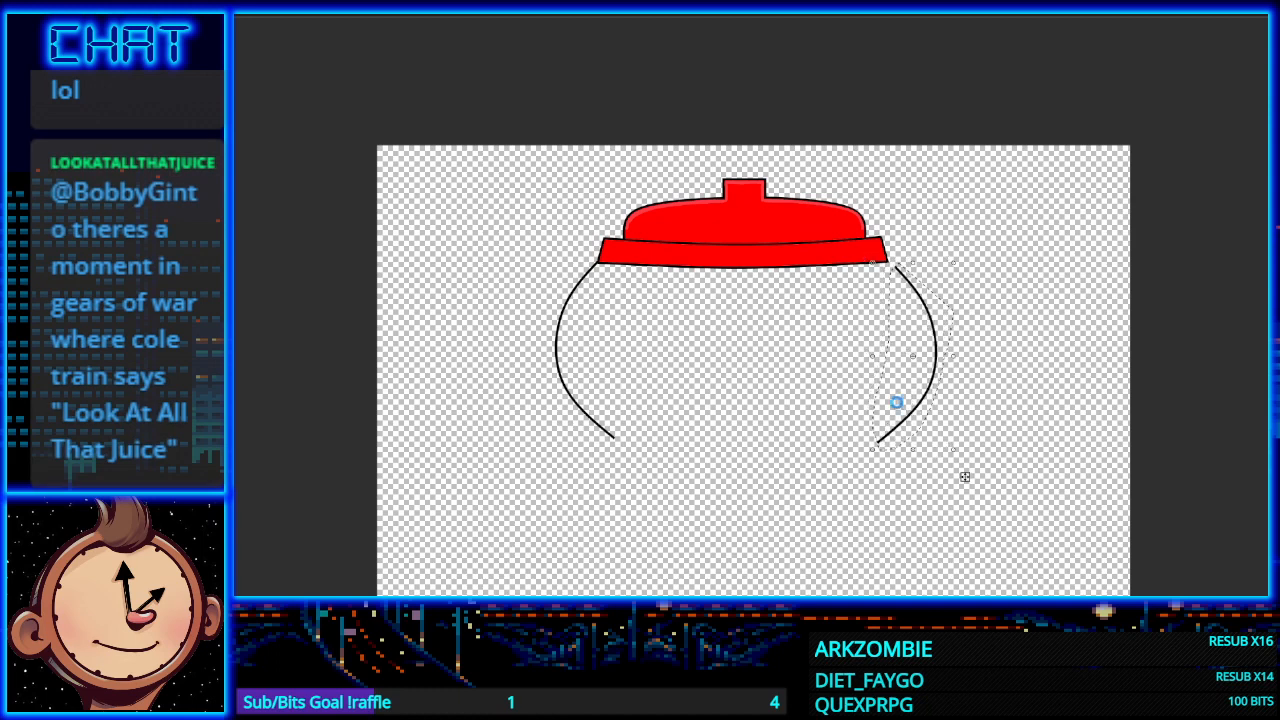
pyautogui.hotkey('ctrl', 'z')
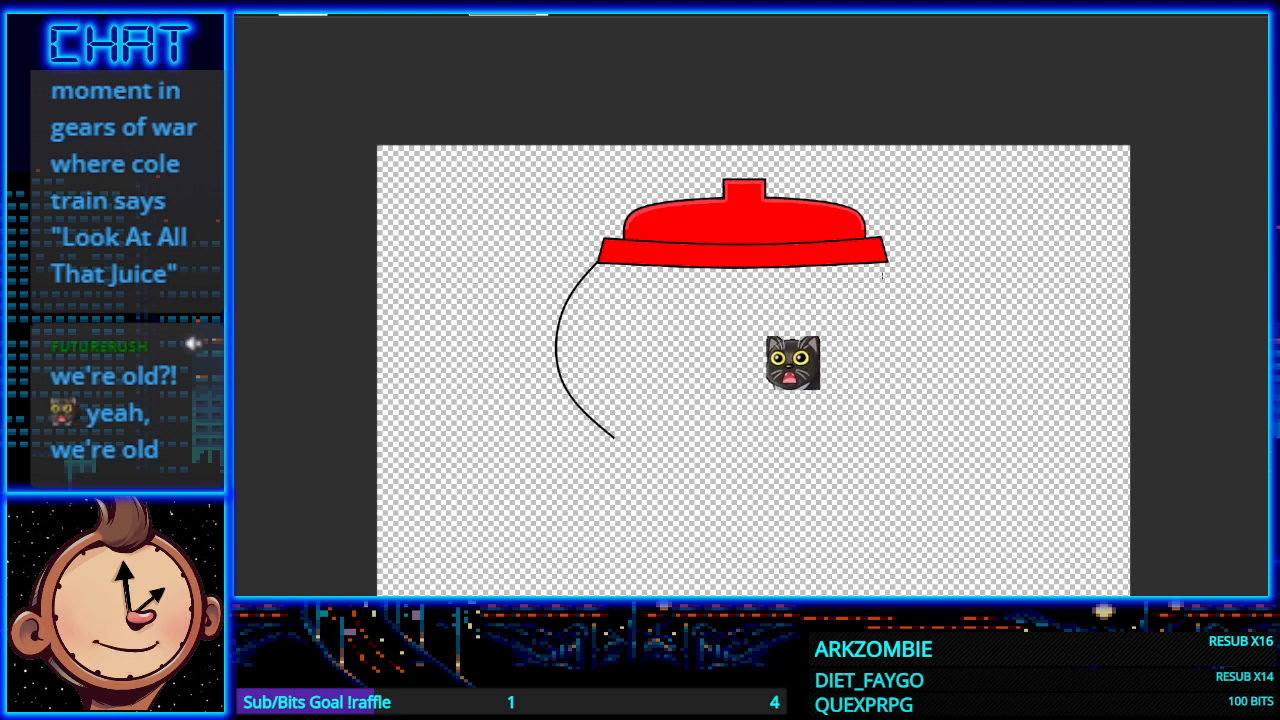
# Step: Draw a black line down from the rim's lower-right corner and bend it outward and back in to form the globe's right side
pyautogui.moveTo(888, 261)
pyautogui.mouseDown()
pyautogui.moveTo(937, 344)
pyautogui.moveTo(940, 450)
pyautogui.moveTo(957, 474)
pyautogui.mouseUp()
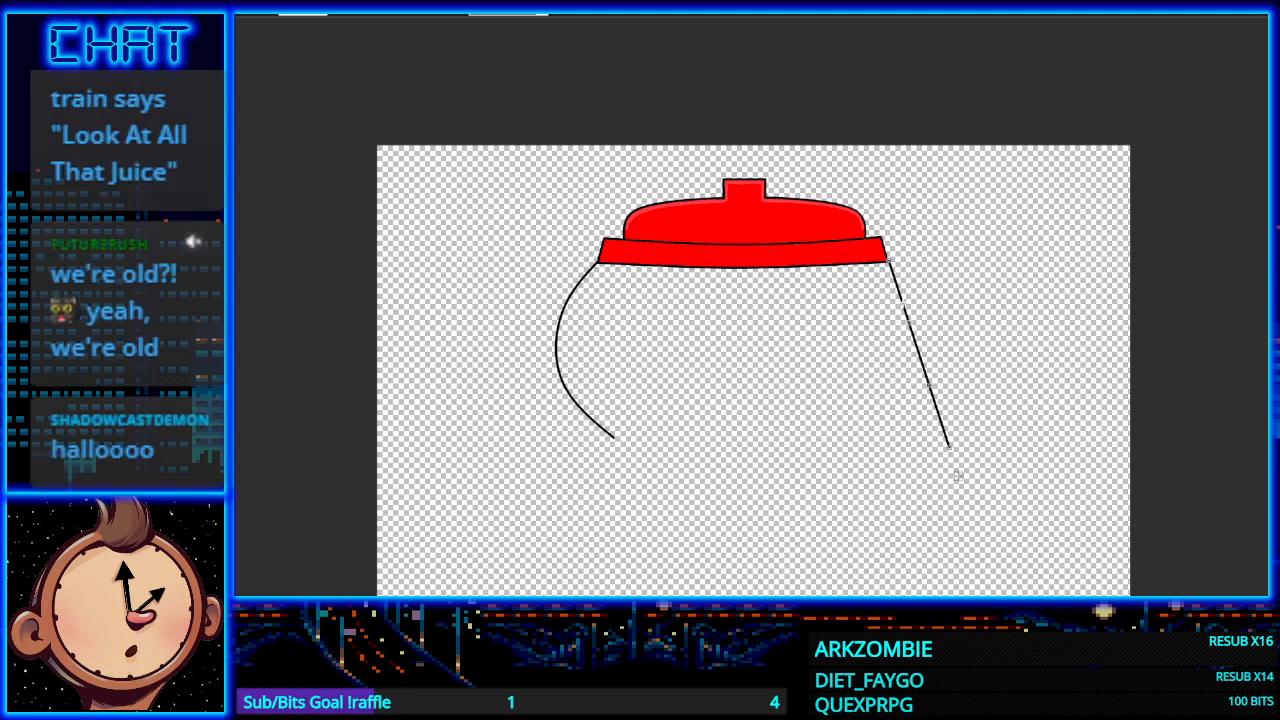
pyautogui.moveTo(907, 314)
pyautogui.mouseDown()
pyautogui.moveTo(936, 306)
pyautogui.moveTo(932, 318)
pyautogui.mouseUp()
pyautogui.moveTo(930, 385); pyautogui.dragTo(910, 403)
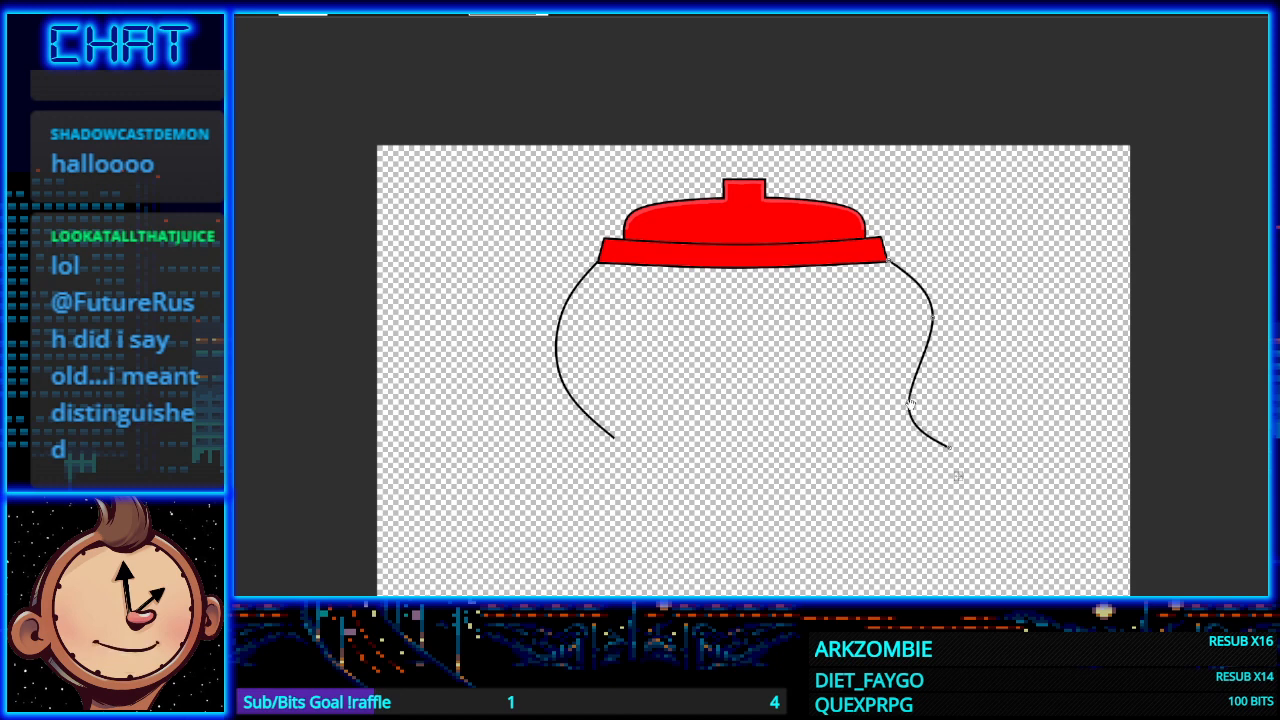
pyautogui.moveTo(949, 447); pyautogui.dragTo(840, 441)
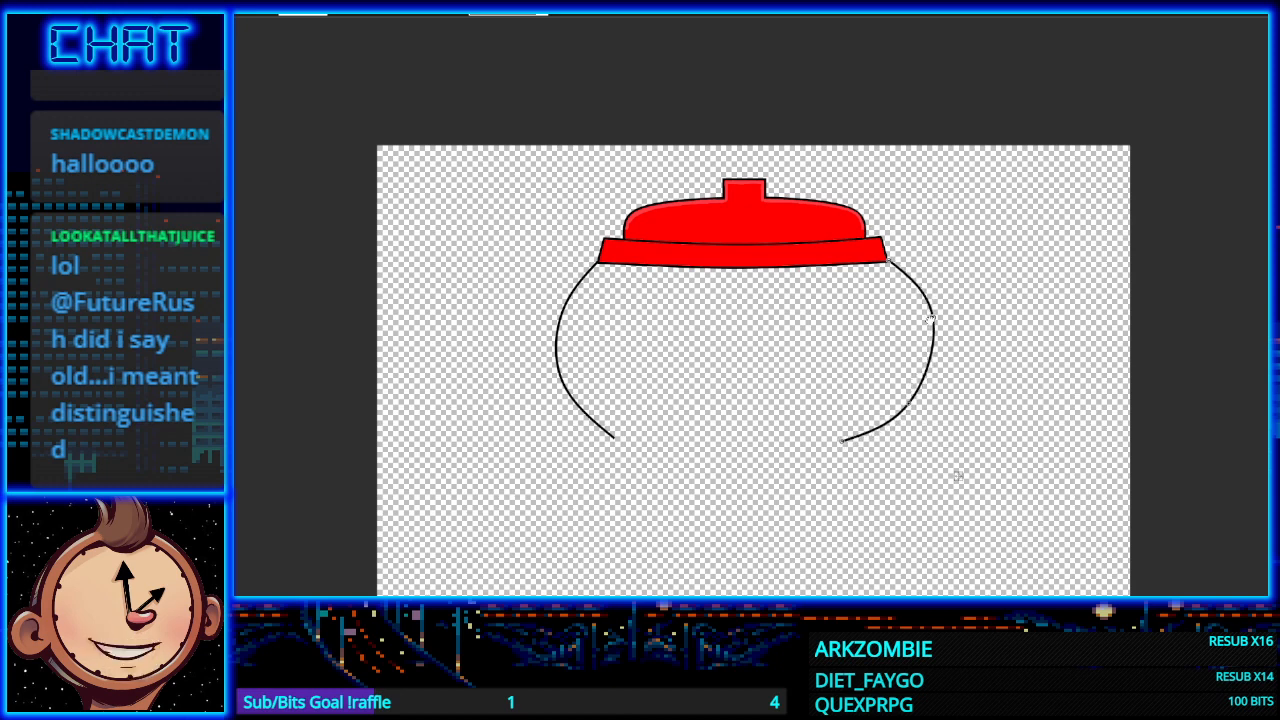
# Step: Pull the right curve's bulge slightly inward and shift its lower end slightly down and outward
pyautogui.moveTo(931, 319); pyautogui.dragTo(925, 322)
pyautogui.moveTo(904, 407); pyautogui.dragTo(915, 408)
pyautogui.moveTo(845, 443); pyautogui.dragTo(848, 442)
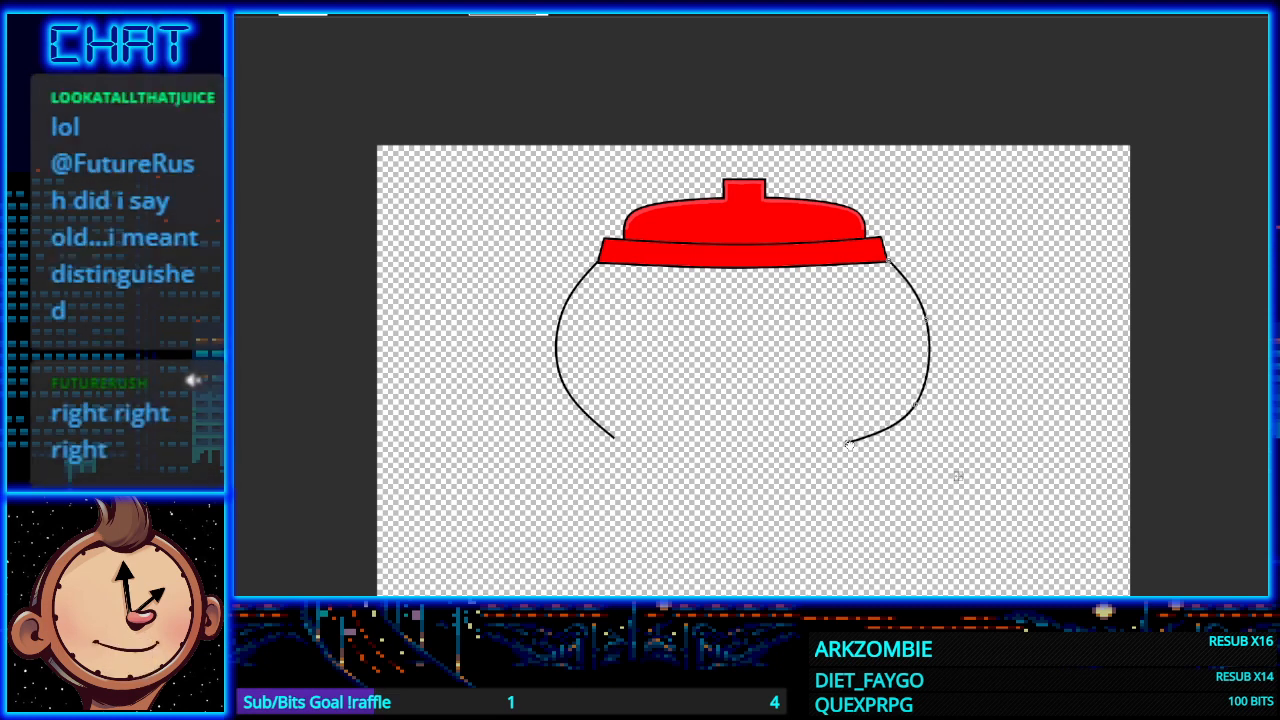
pyautogui.click(797, 407)
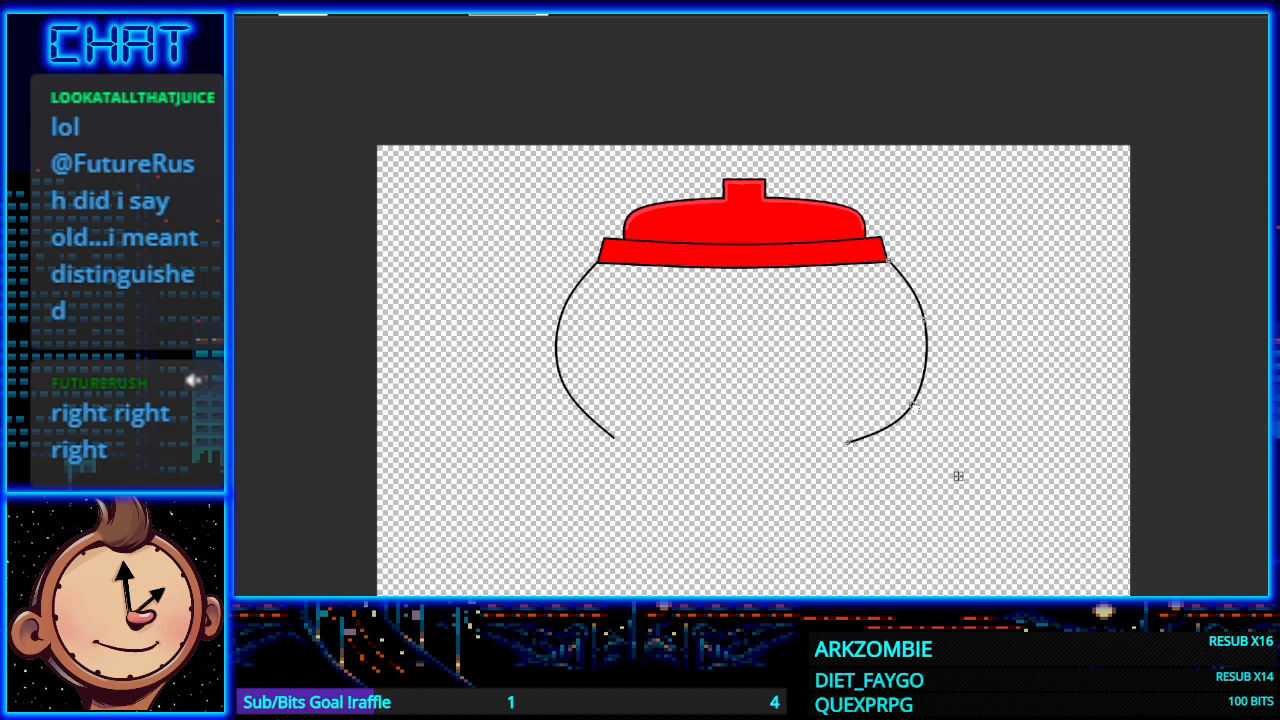
pyautogui.moveTo(848, 443); pyautogui.dragTo(858, 450)
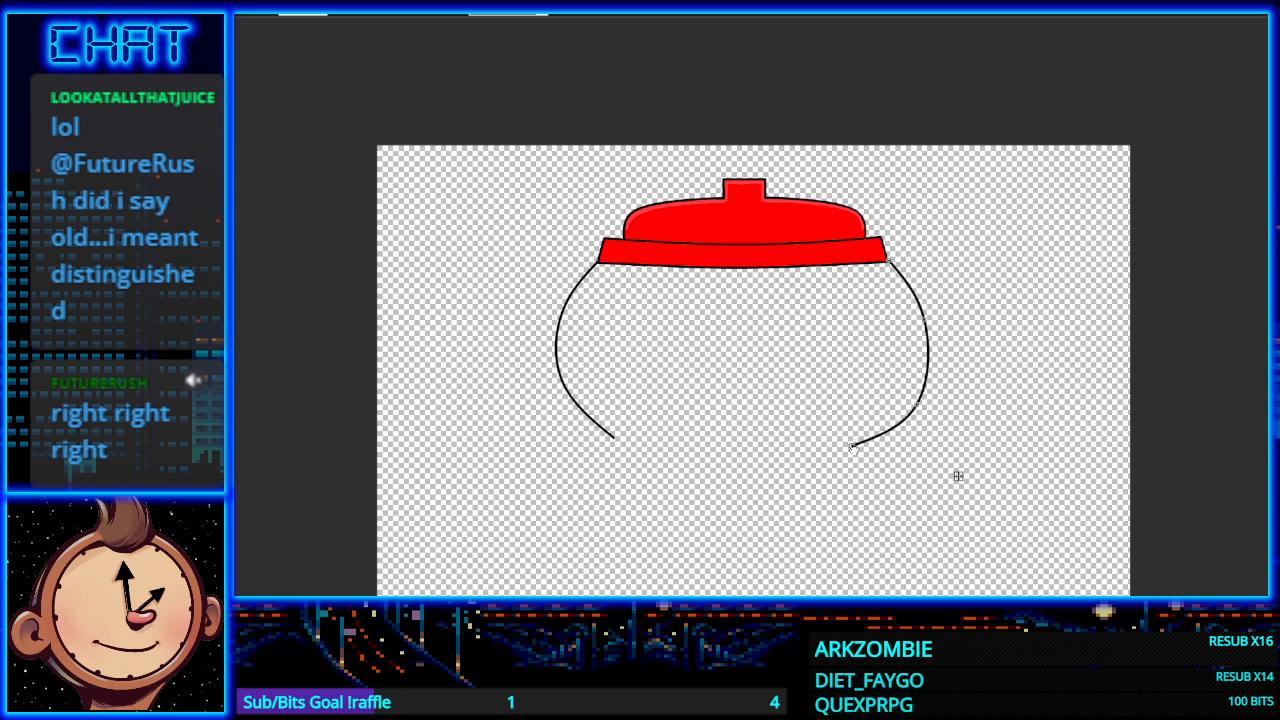
# Step: Widen the right curve a little, adjusting its upper bulge and lower end to balance the left side
pyautogui.scroll(-1, 698, 409)
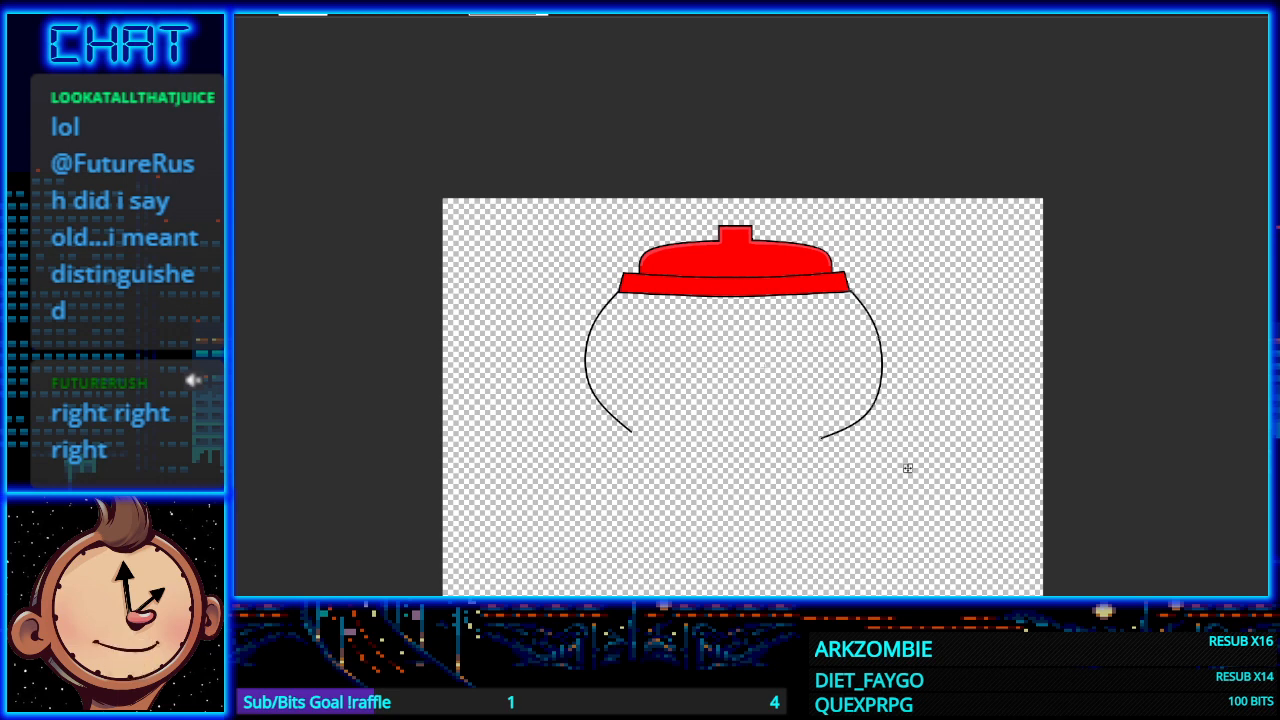
pyautogui.moveTo(878, 338); pyautogui.dragTo(883, 339)
pyautogui.moveTo(878, 404); pyautogui.dragTo(826, 442)
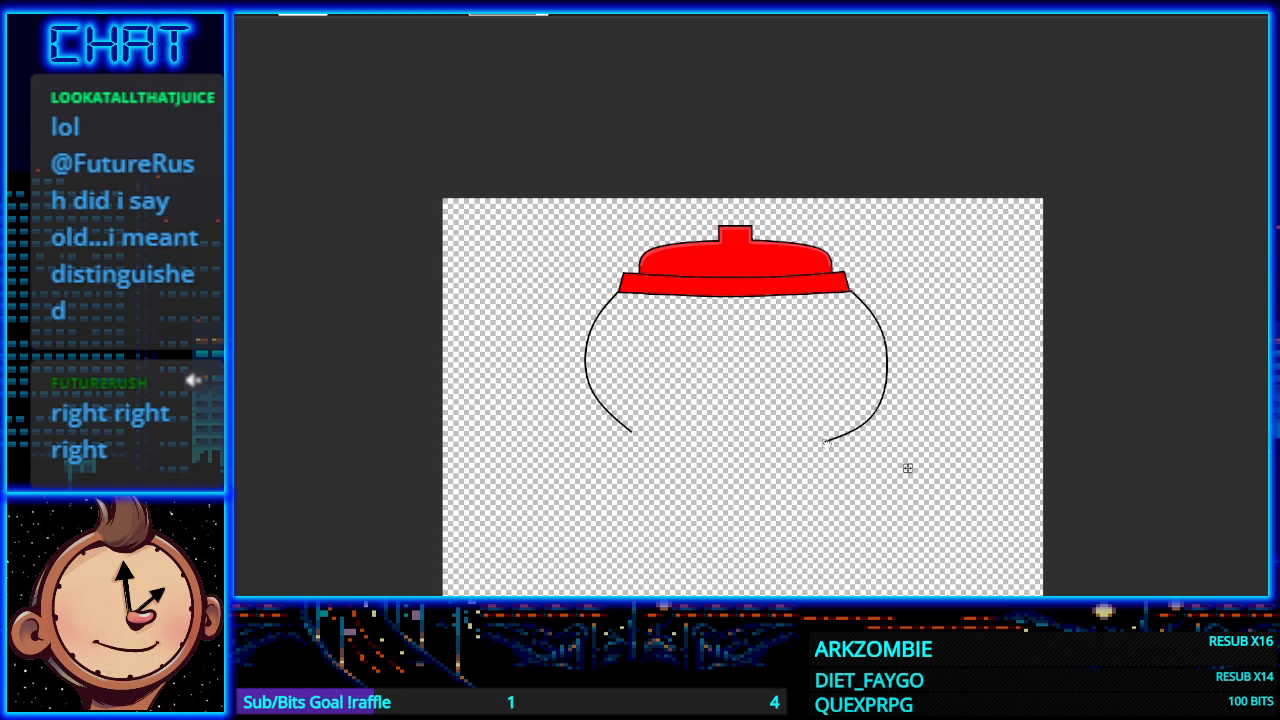
# Step: Fit the right curve's upper end to the rim corner, reshape its lower end inward, and nudge the whole curve up and inward
pyautogui.scroll(-3, 688, 506)
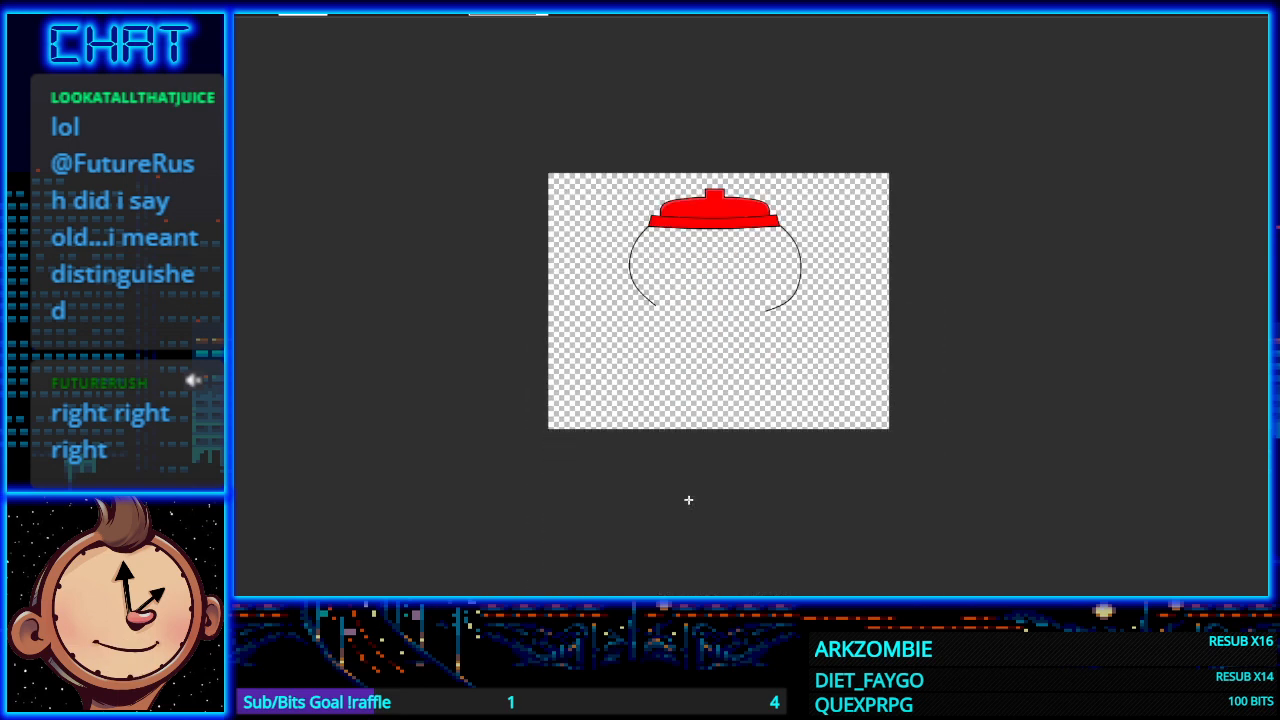
pyautogui.scroll(2, 748, 398)
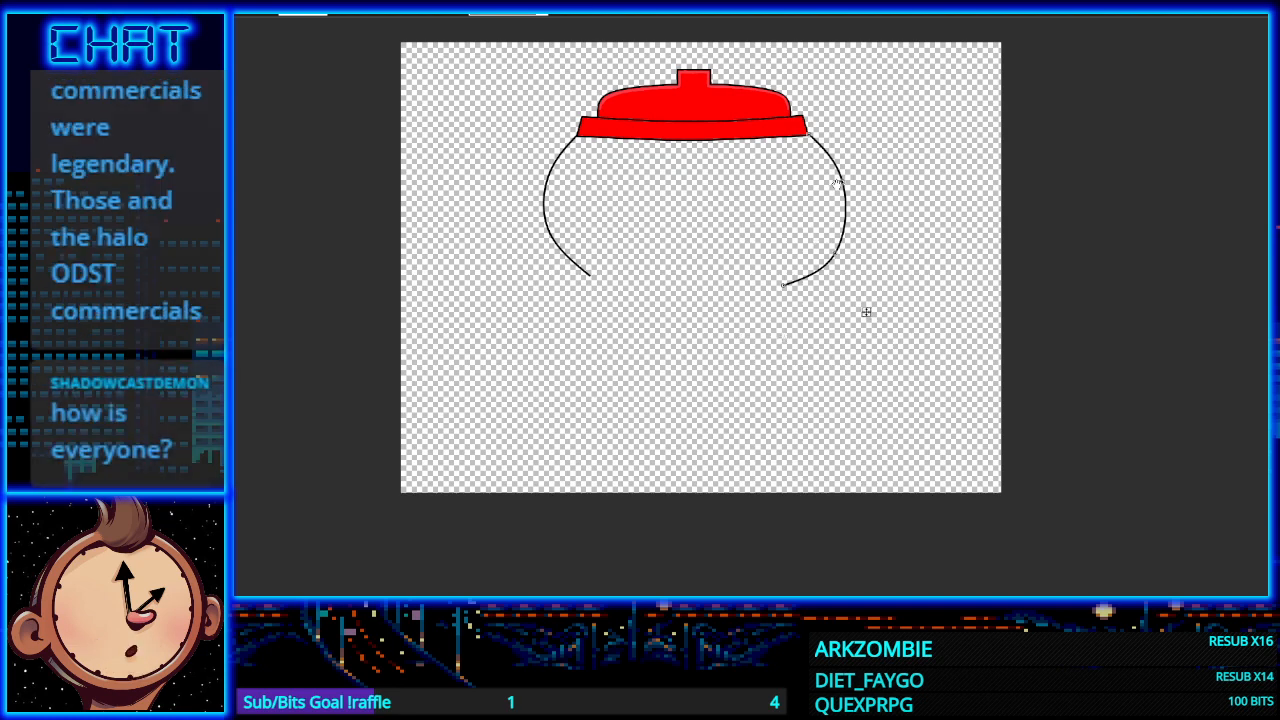
pyautogui.moveTo(810, 135); pyautogui.dragTo(806, 132)
pyautogui.moveTo(844, 184); pyautogui.dragTo(843, 184)
pyautogui.moveTo(837, 255); pyautogui.dragTo(770, 286)
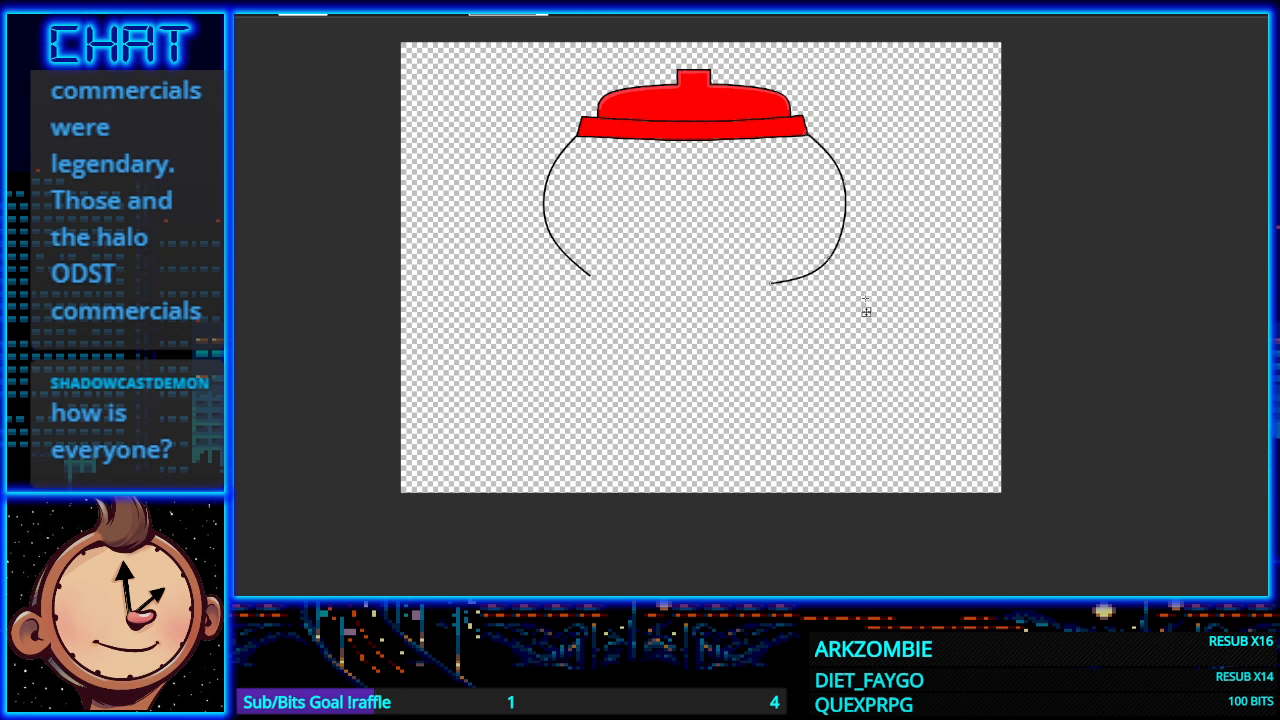
pyautogui.moveTo(865, 311); pyautogui.dragTo(862, 307)
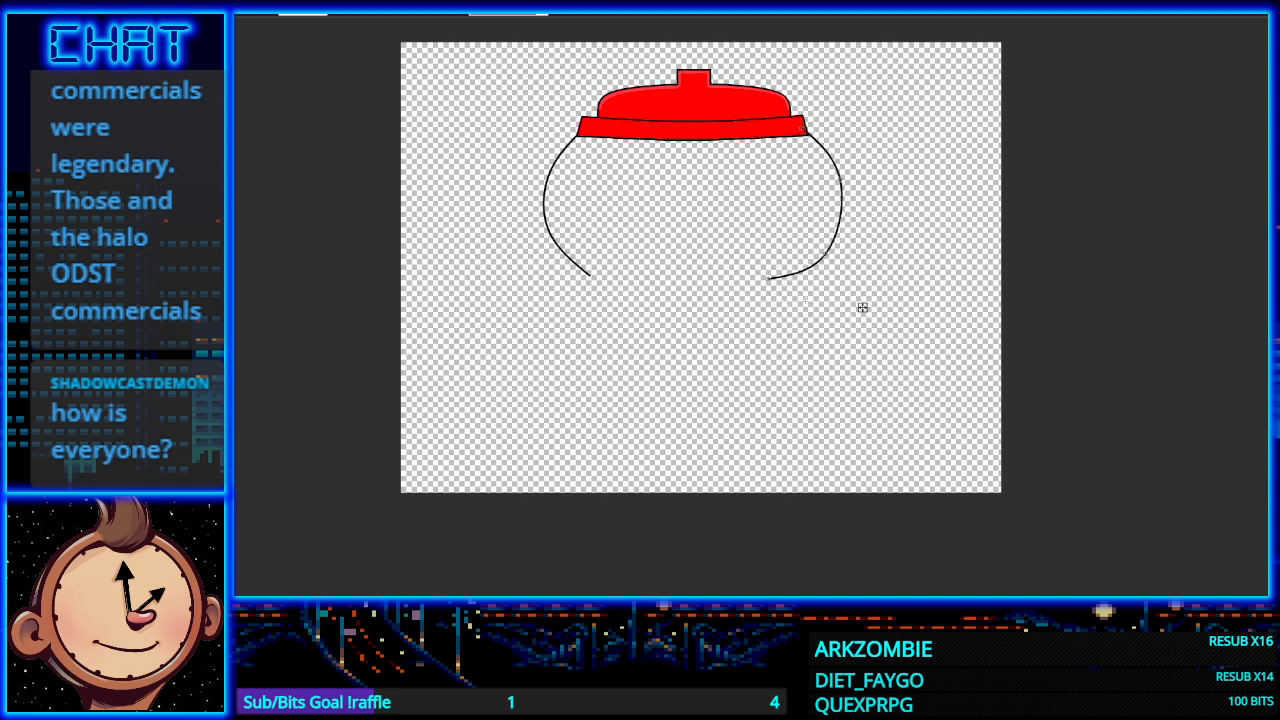
# Step: Fine-tune the right curve's bulge, lower bend and lower end so it mirrors the left curve
pyautogui.moveTo(829, 252); pyautogui.dragTo(823, 247)
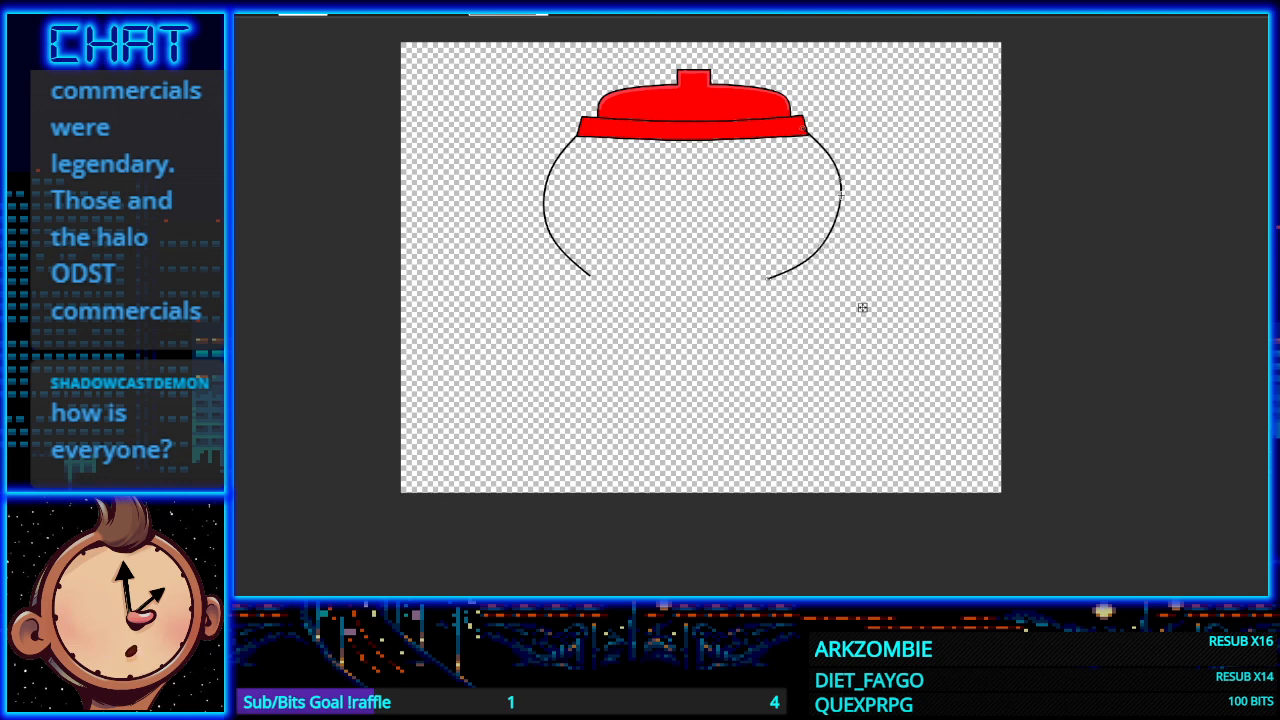
pyautogui.moveTo(840, 181); pyautogui.dragTo(833, 181)
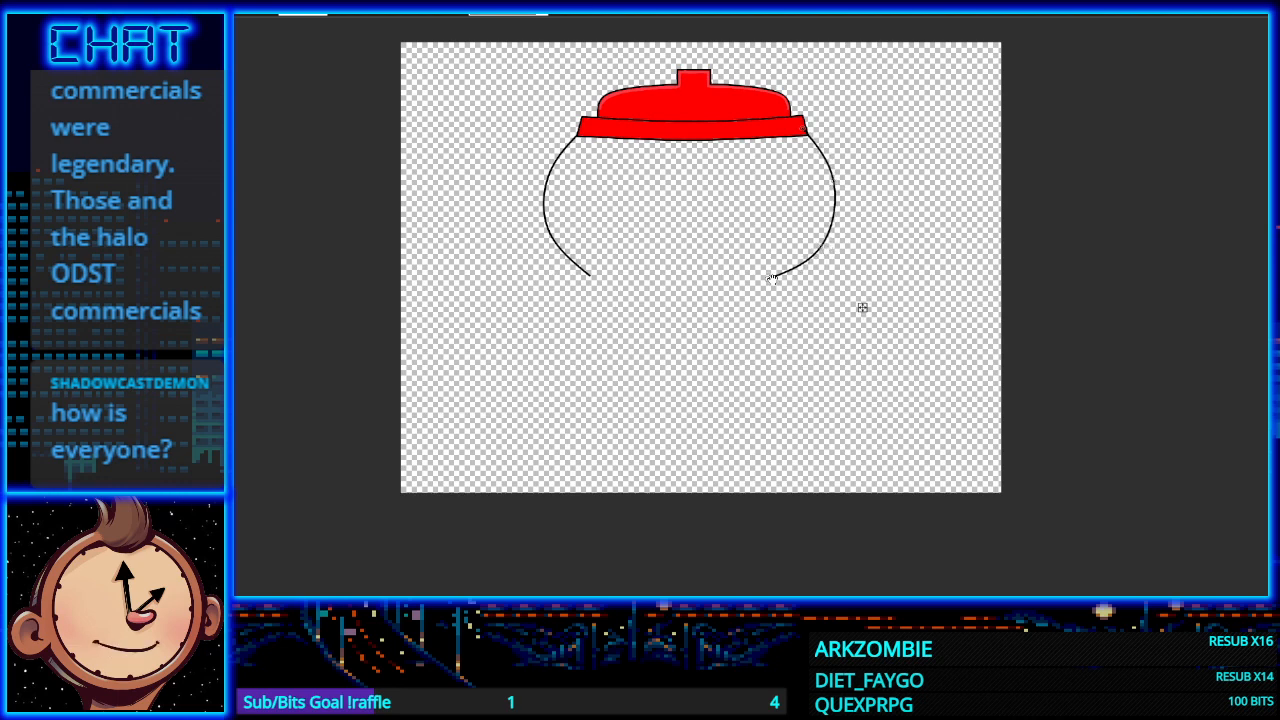
pyautogui.moveTo(773, 280); pyautogui.dragTo(780, 283)
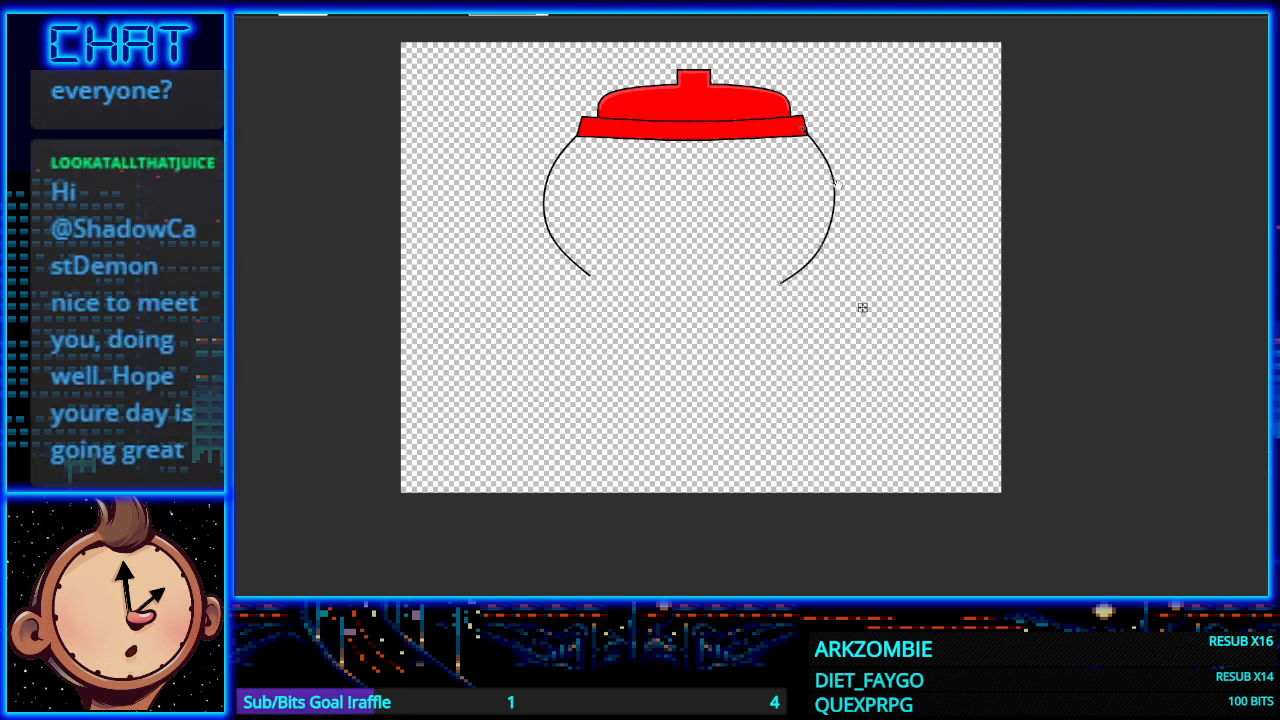
pyautogui.moveTo(834, 182); pyautogui.dragTo(838, 182)
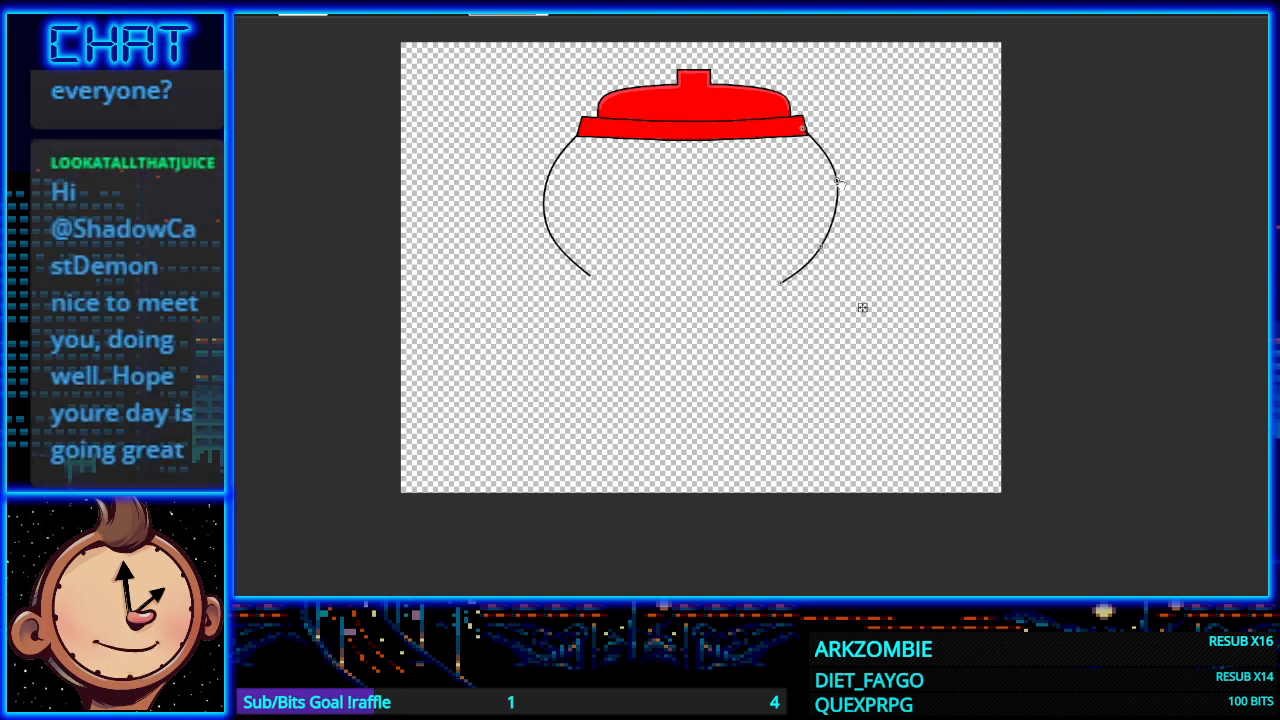
pyautogui.click(824, 246)
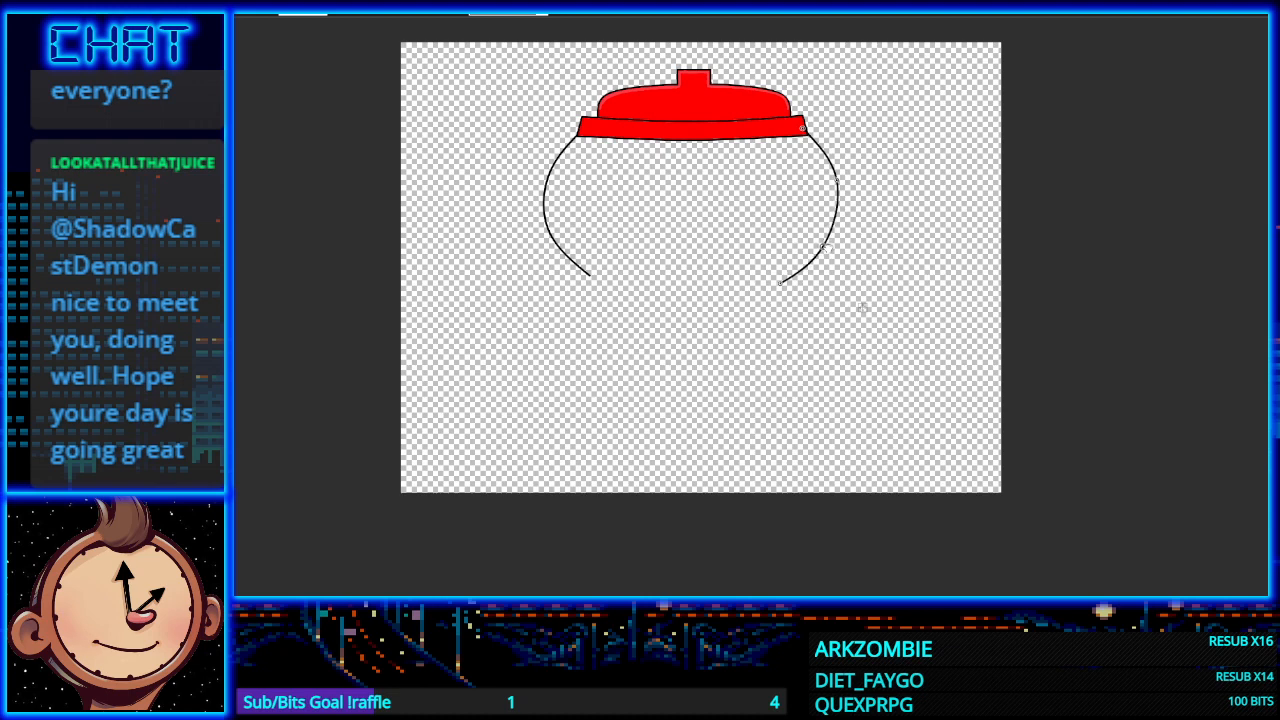
pyautogui.moveTo(781, 284)
pyautogui.mouseDown()
pyautogui.moveTo(799, 283)
pyautogui.moveTo(785, 276)
pyautogui.mouseUp()
pyautogui.click(862, 307)
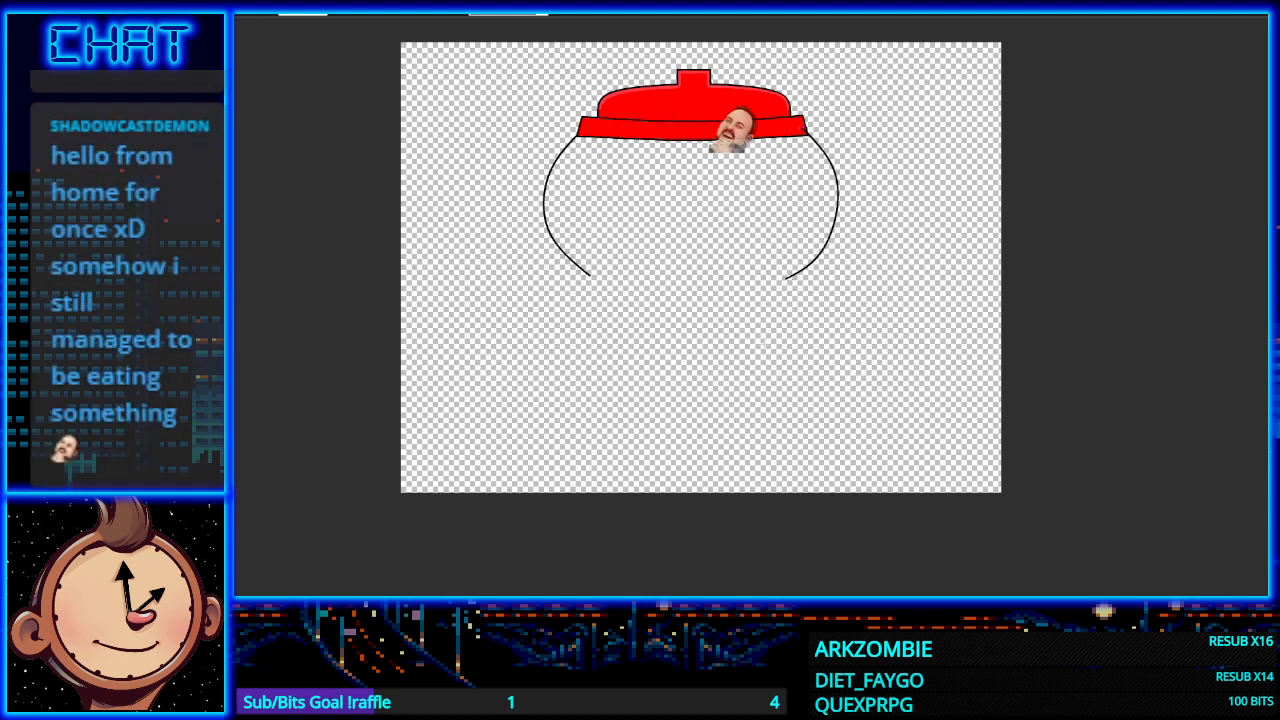
pyautogui.scroll(3, 888, 226)
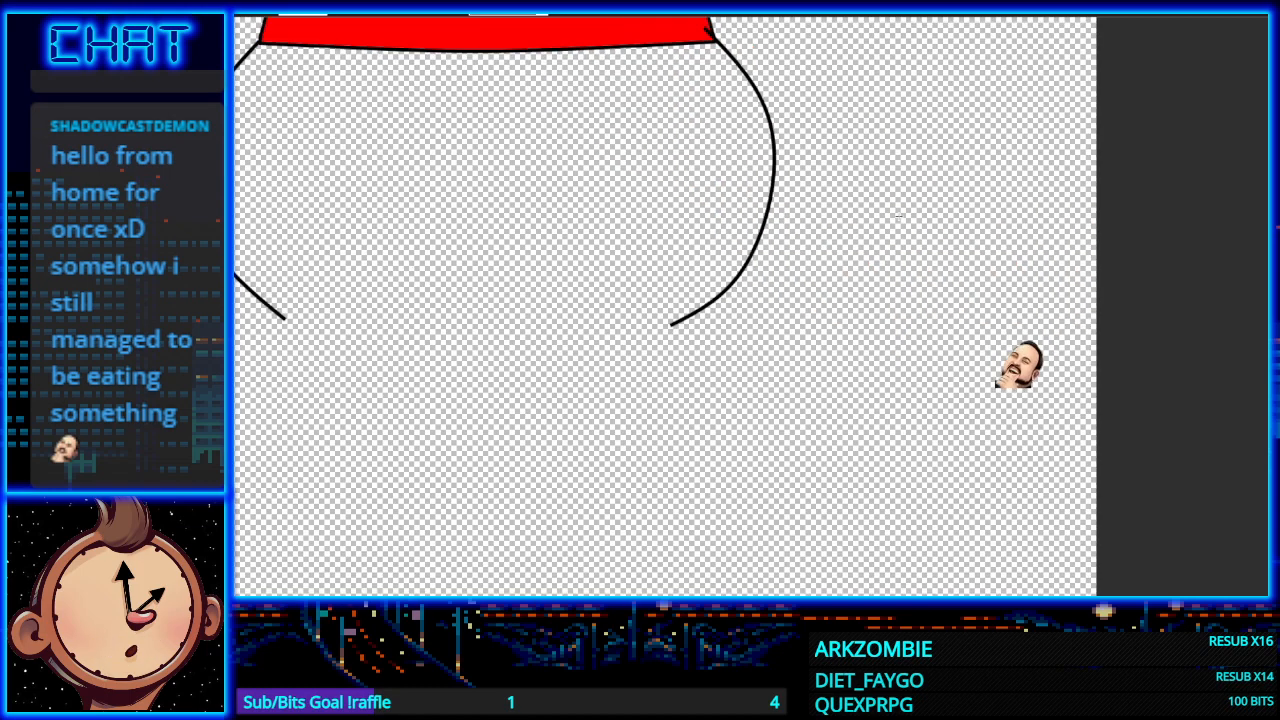
pyautogui.scroll(3, 742, 202)
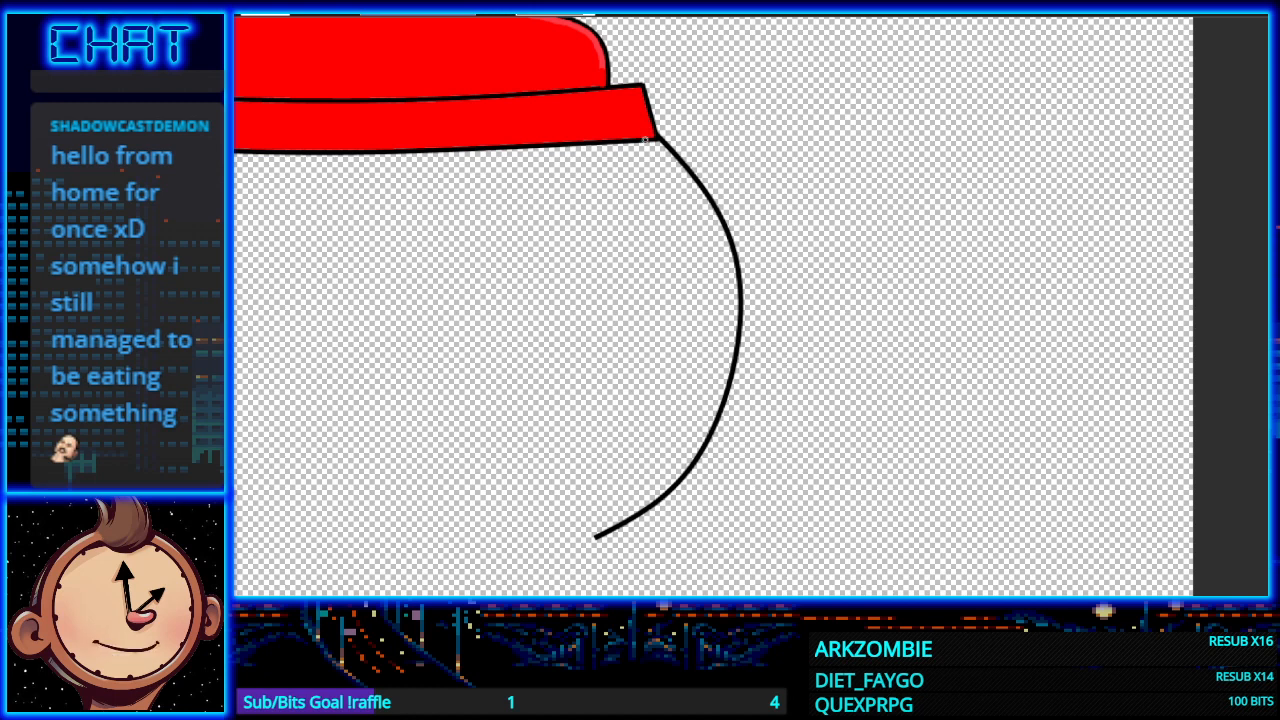
pyautogui.hscroll(3, 508, 379)
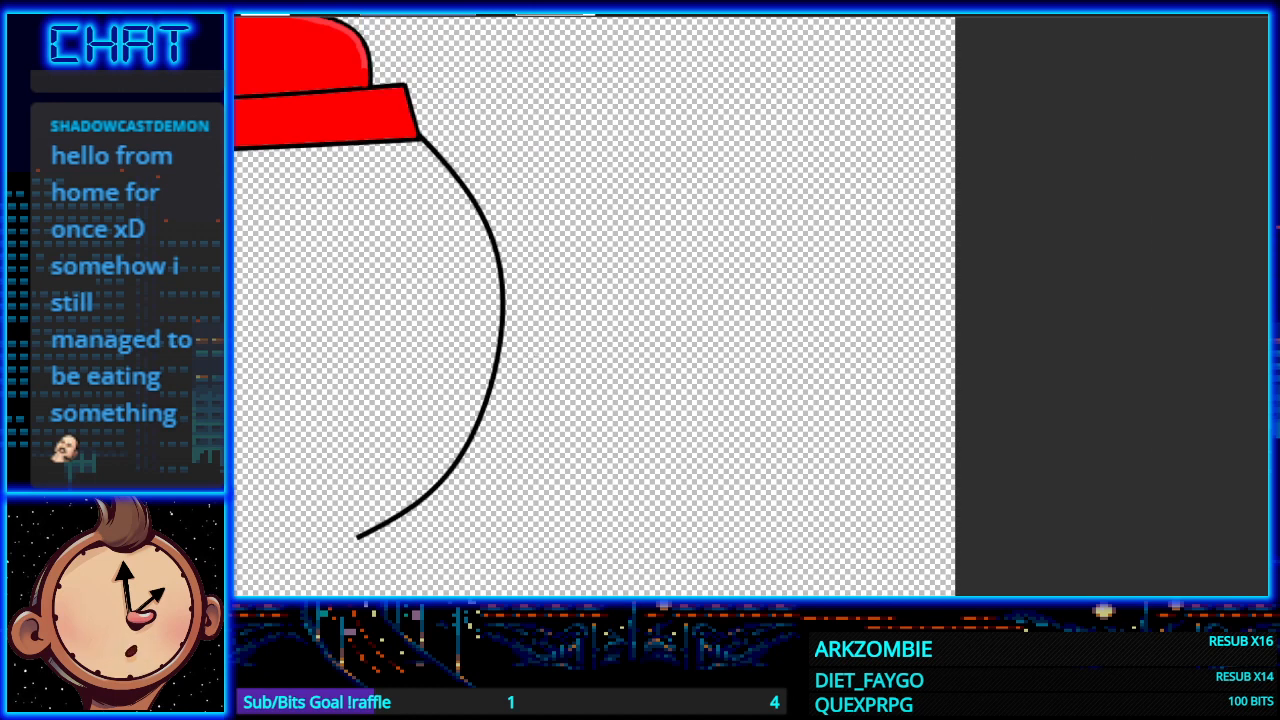
pyautogui.hscroll(-6, 529, 352)
pyautogui.scroll(-4, 708, 510)
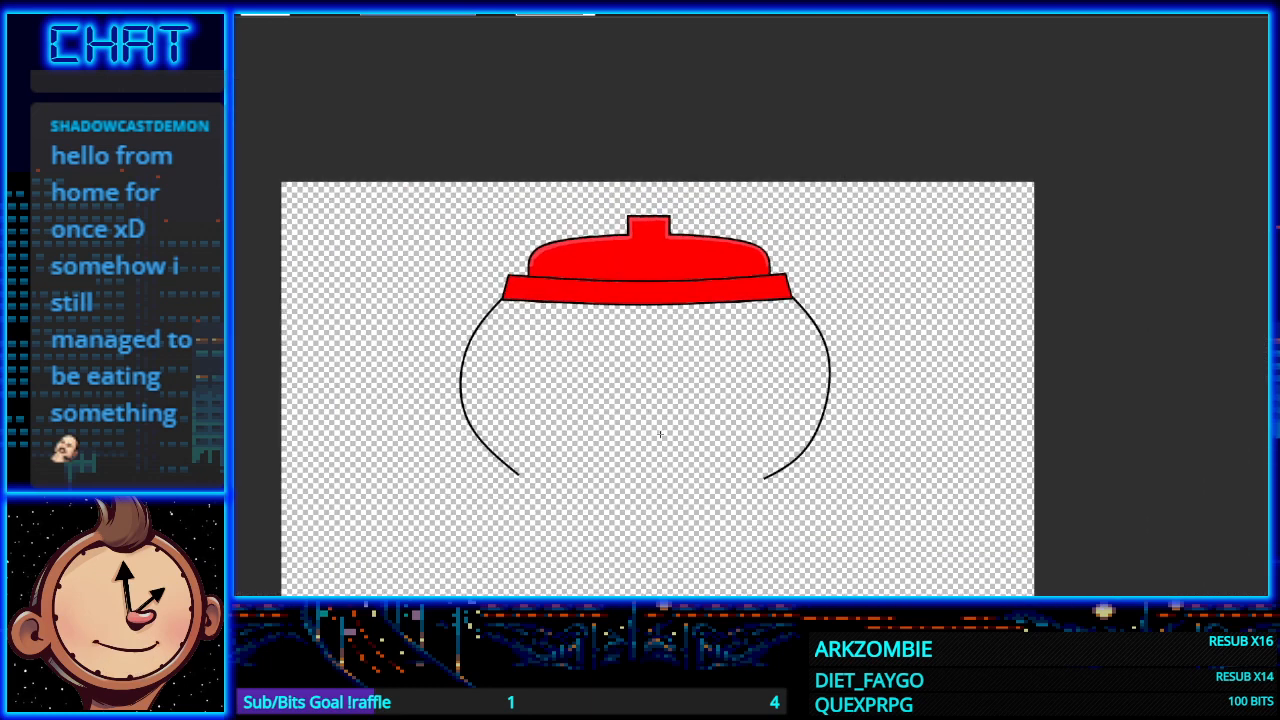
pyautogui.scroll(1, 646, 503)
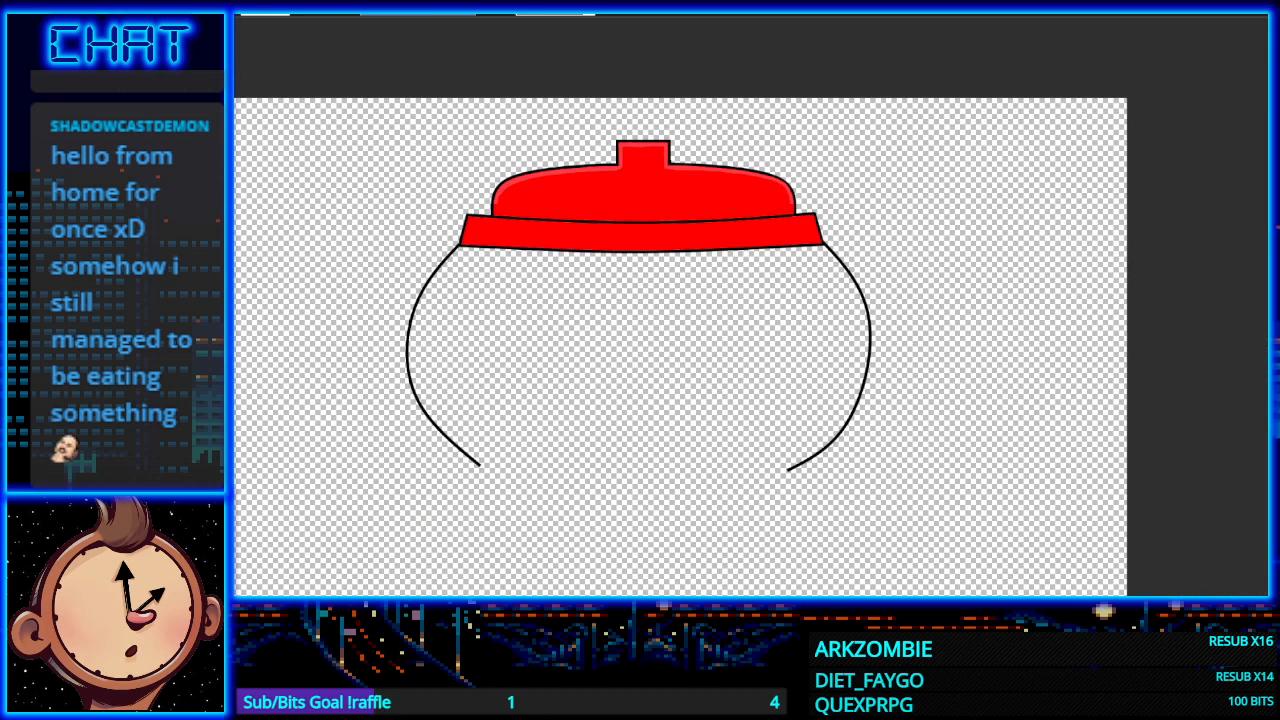
pyautogui.press('o')
pyautogui.moveTo(459, 466); pyautogui.dragTo(831, 466)
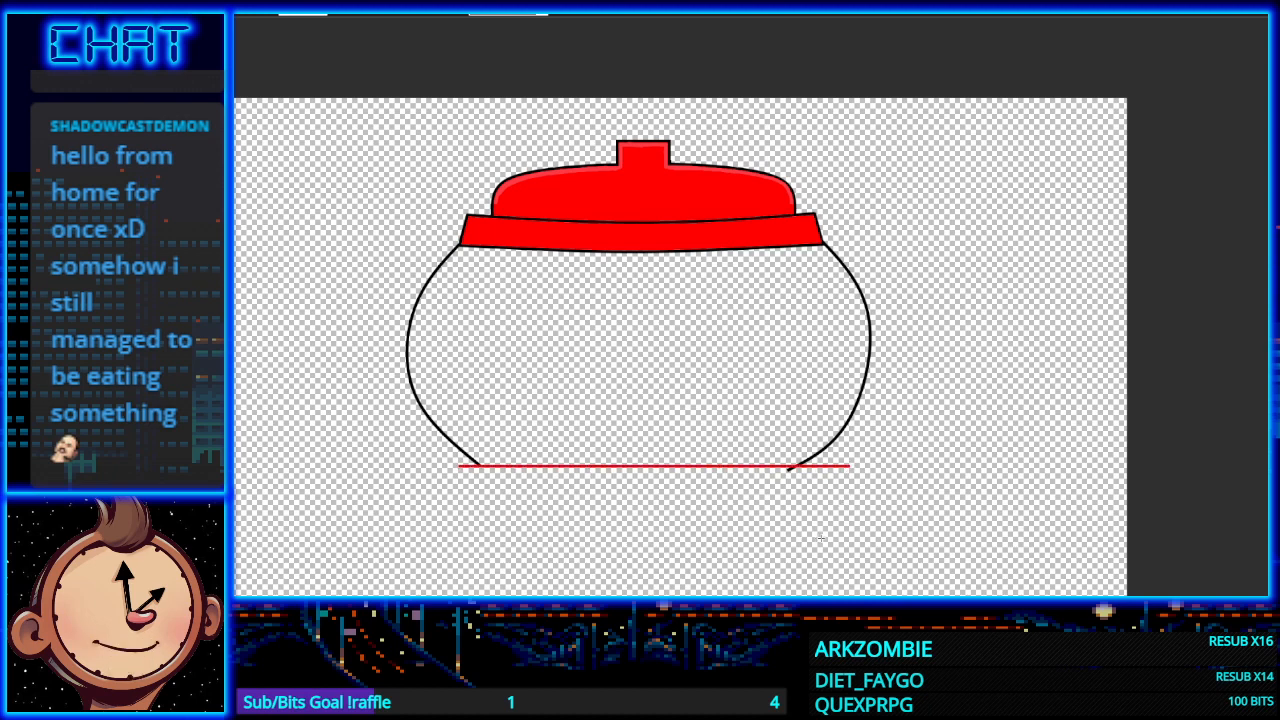
pyautogui.hotkey('ctrl', 'z')
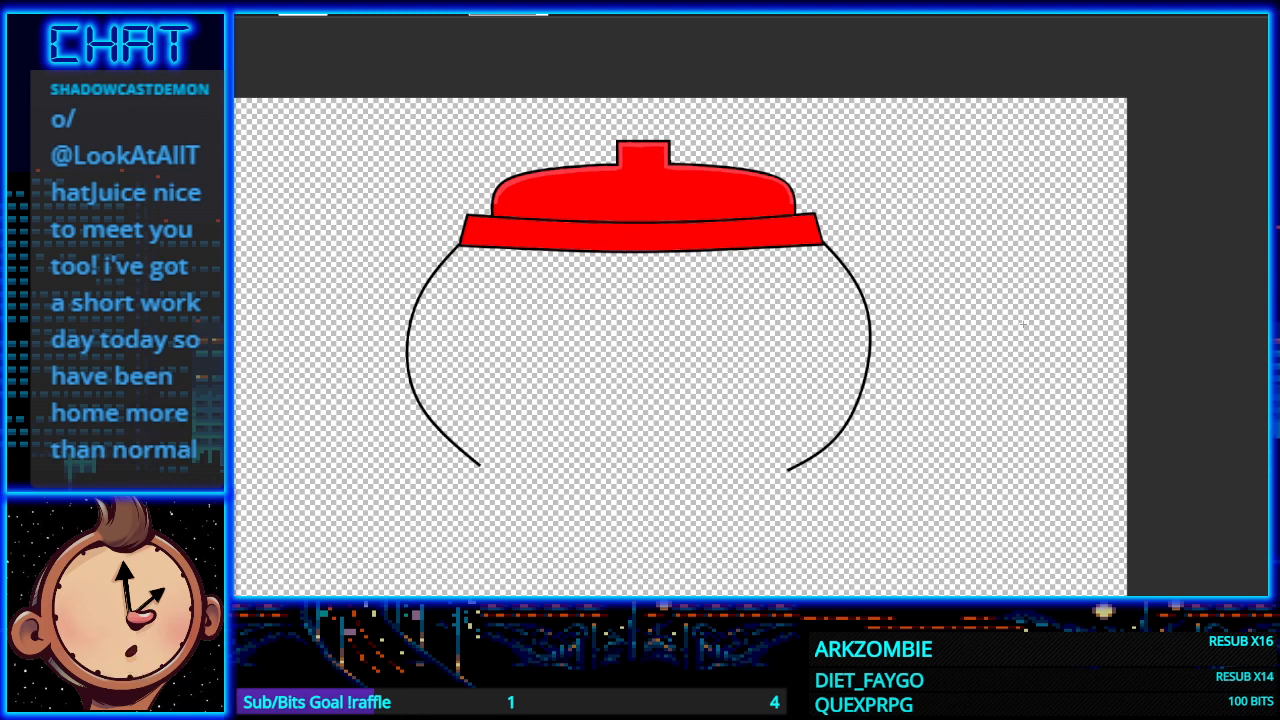
# Step: Draw a straight black horizontal line joining the lower ends of both globe curves and erase the parts that overhang them
pyautogui.scroll(-2, 680, 300)
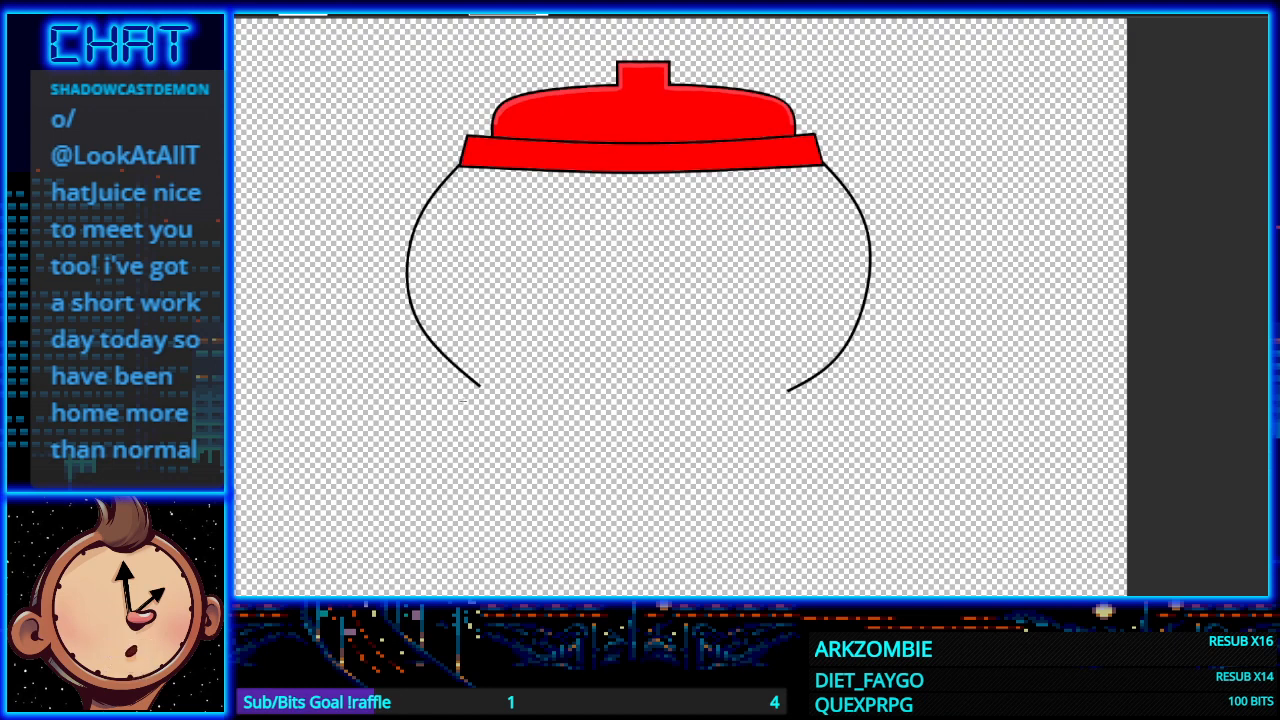
pyautogui.moveTo(458, 387); pyautogui.dragTo(892, 387)
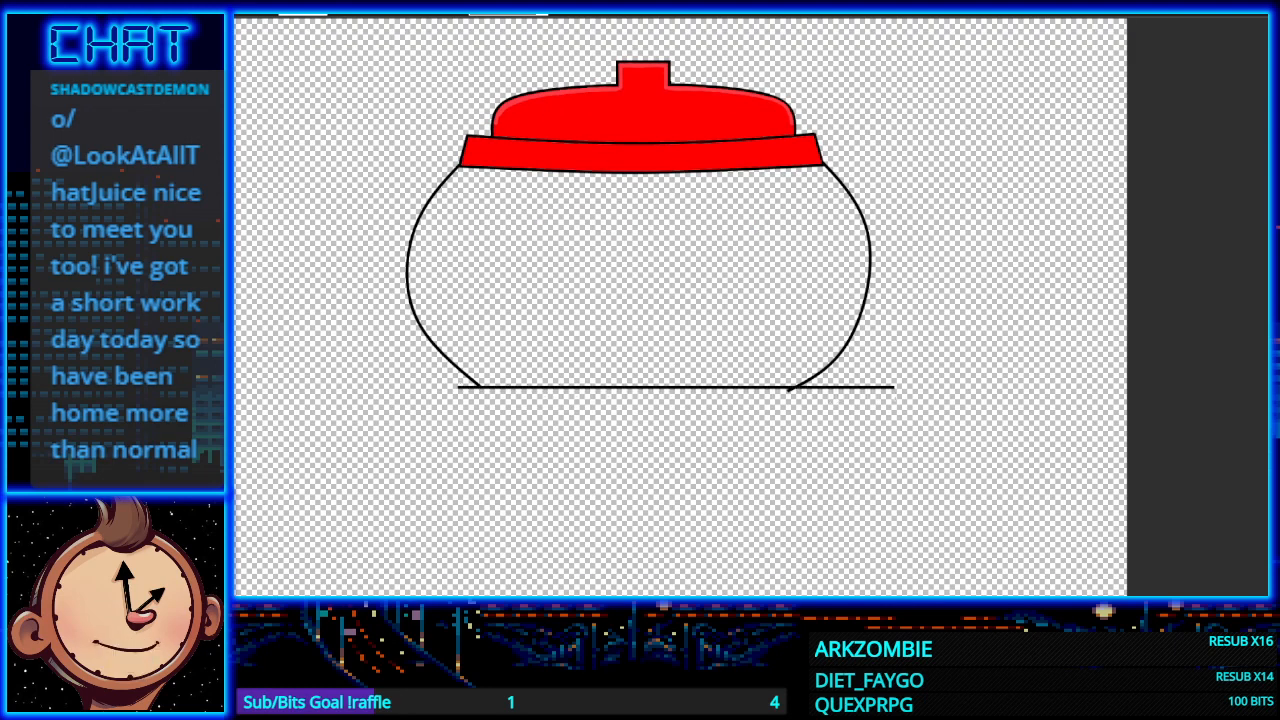
pyautogui.scroll(5, 882, 437)
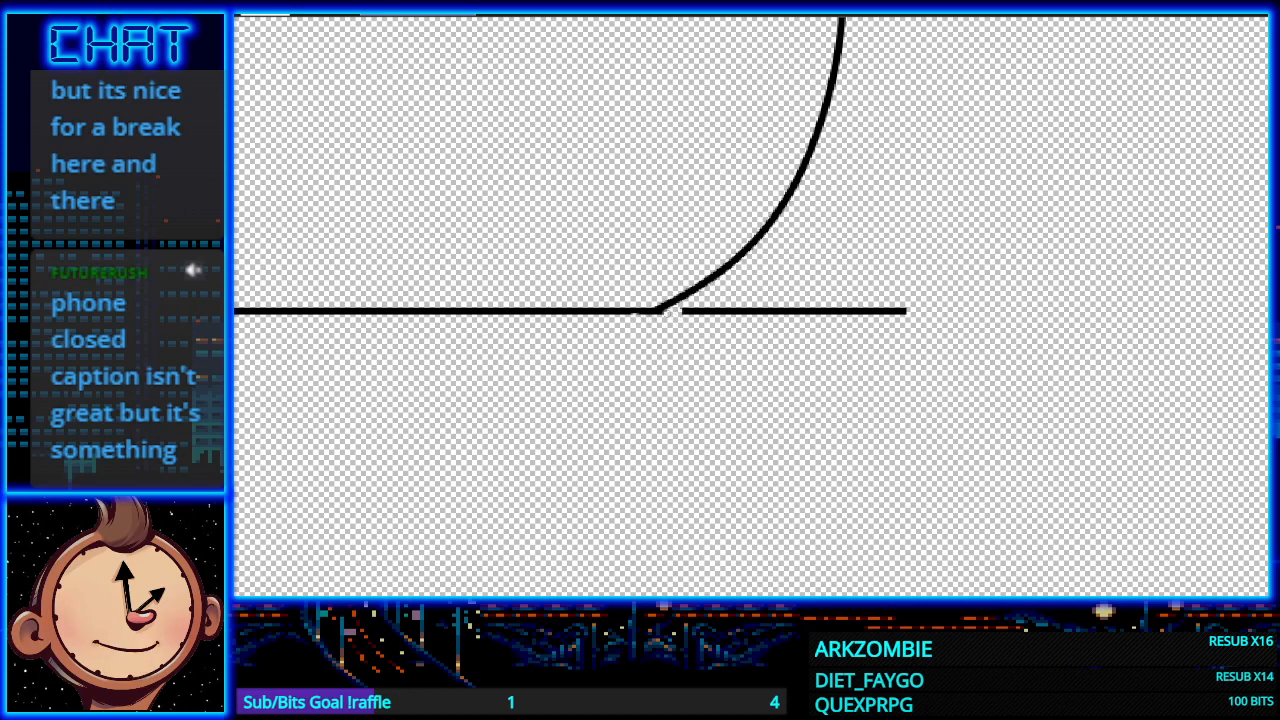
pyautogui.moveTo(690, 315)
pyautogui.mouseDown()
pyautogui.moveTo(821, 304)
pyautogui.moveTo(800, 322)
pyautogui.moveTo(858, 300)
pyautogui.moveTo(855, 316)
pyautogui.moveTo(842, 300)
pyautogui.moveTo(884, 312)
pyautogui.mouseUp()
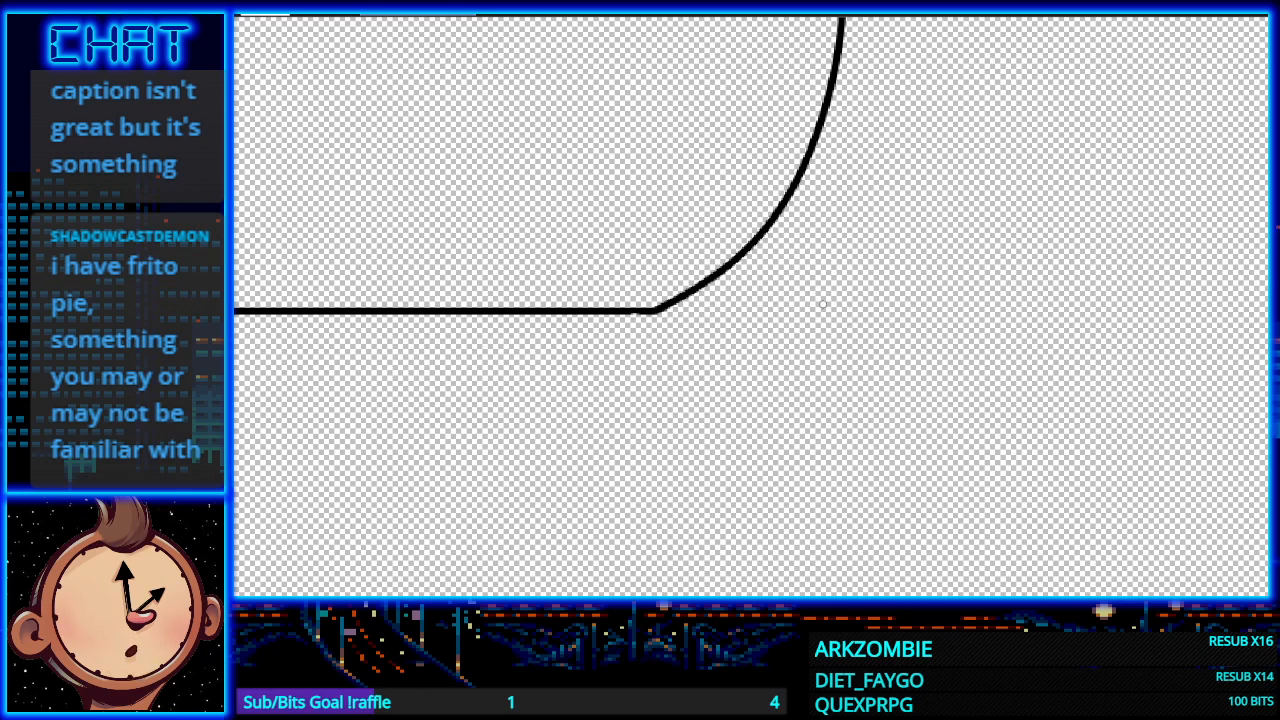
pyautogui.hscroll(-3, 673, 595)
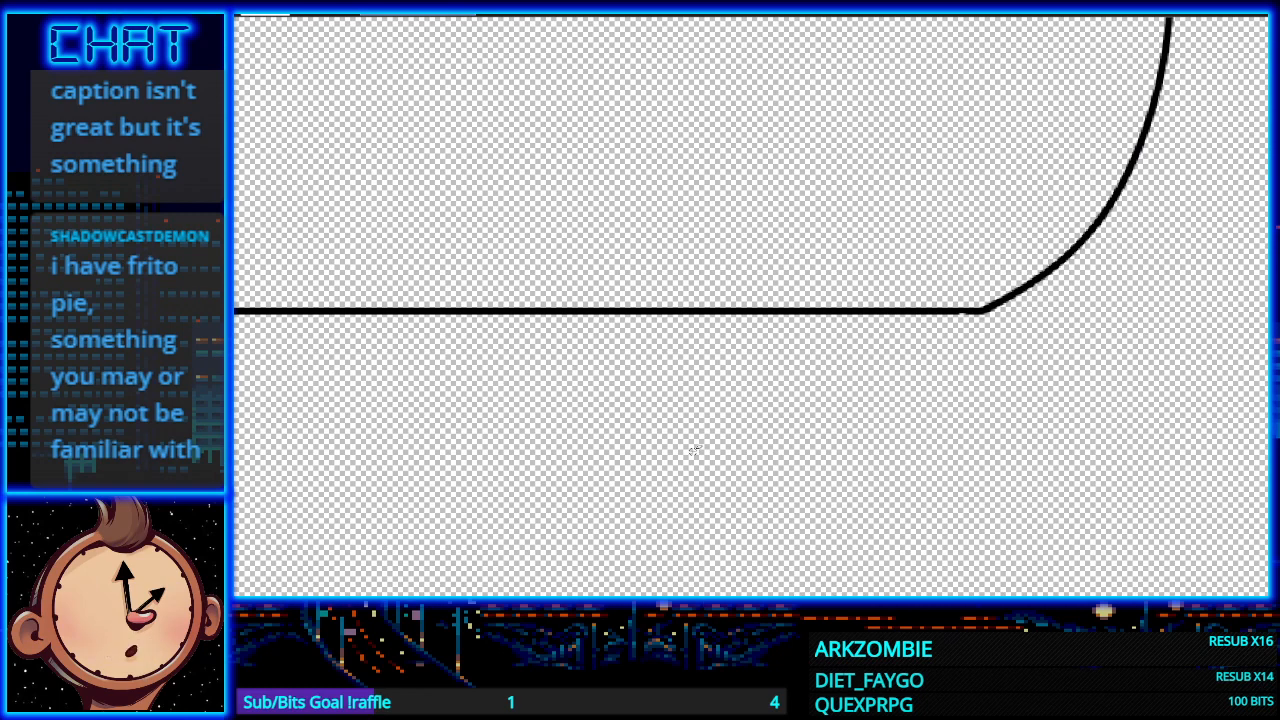
pyautogui.scroll(-1, 695, 451)
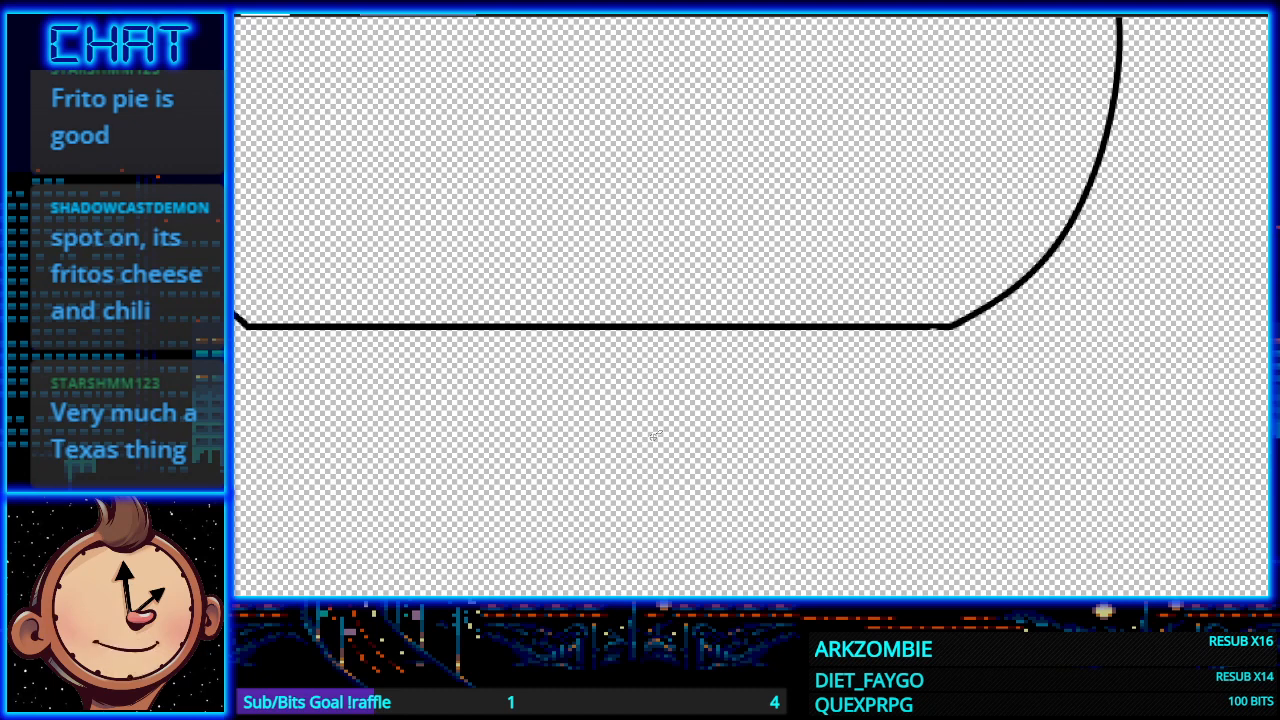
pyautogui.scroll(-1, 594, 420)
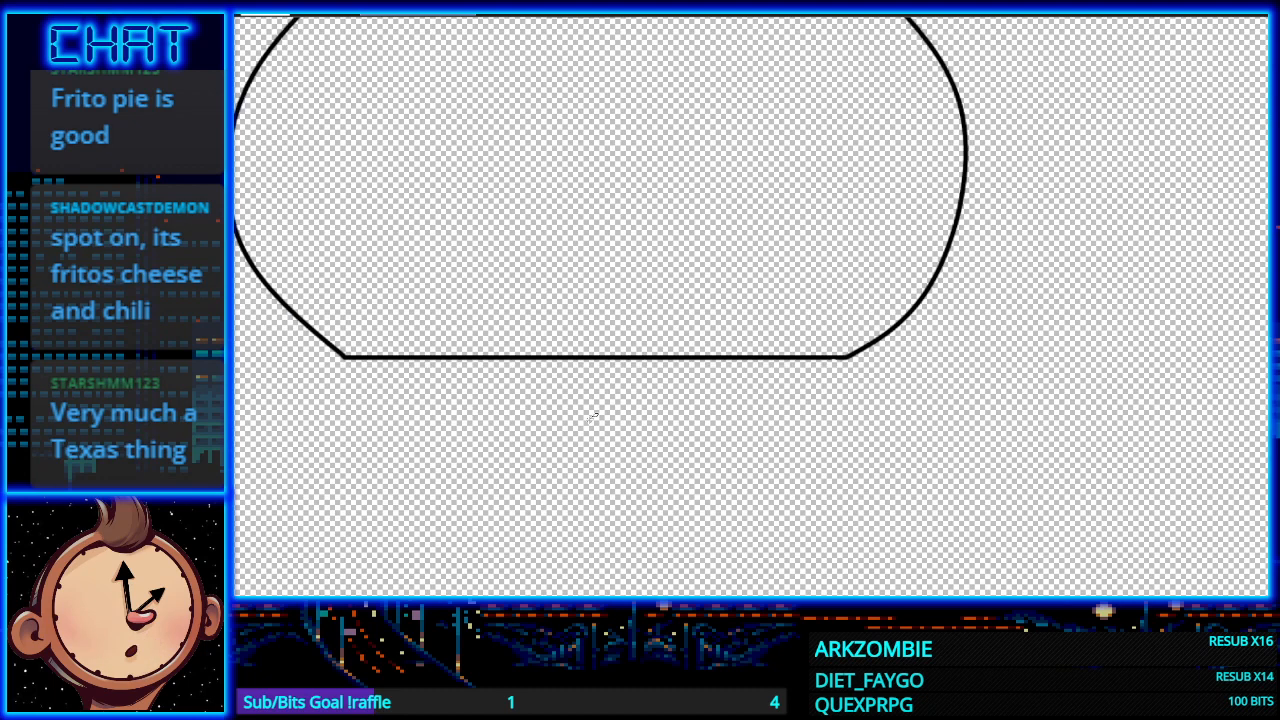
pyautogui.scroll(-1, 594, 418)
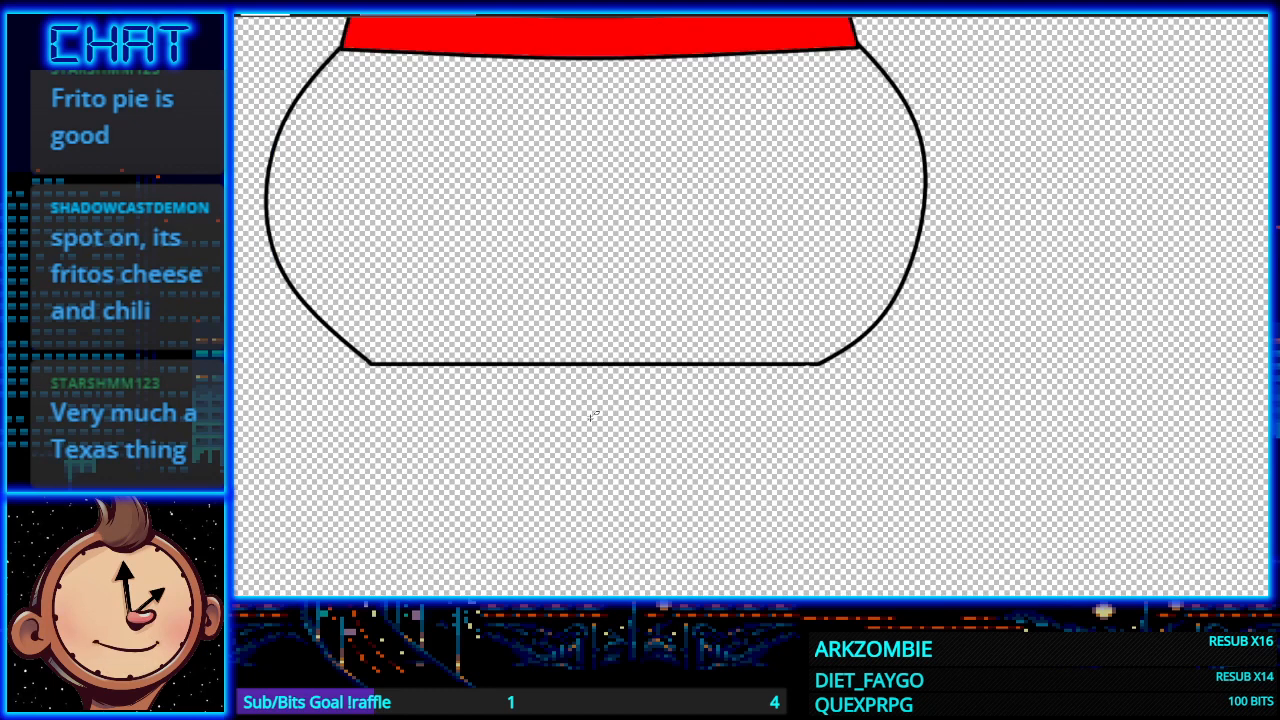
pyautogui.scroll(2, 594, 418)
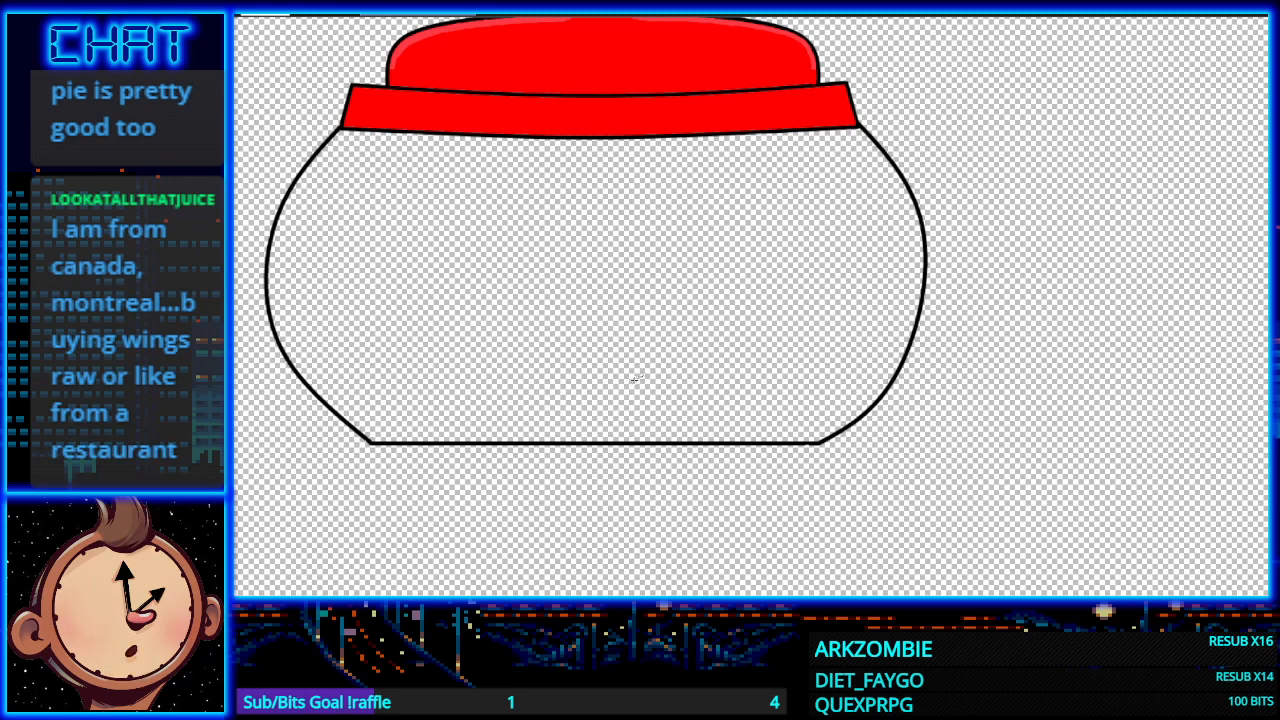
pyautogui.scroll(-1, 553, 386)
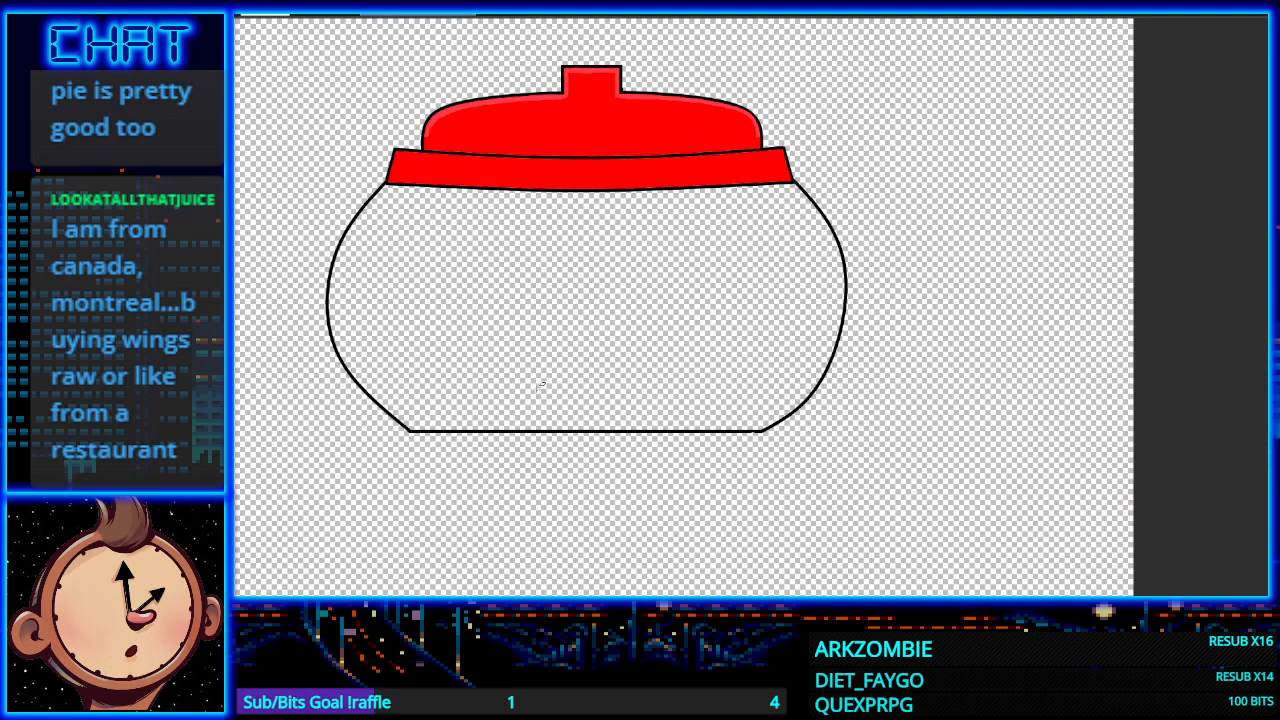
pyautogui.scroll(-1, 545, 416)
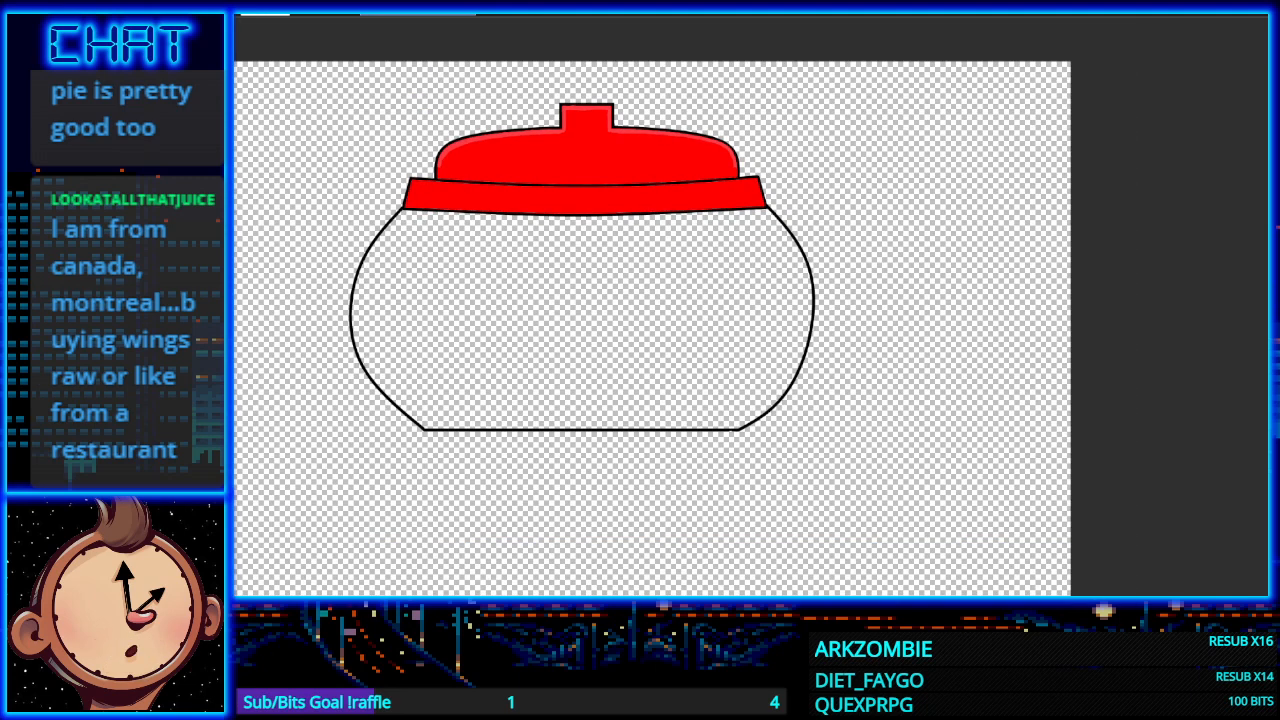
pyautogui.hscroll(-1, 652, 328)
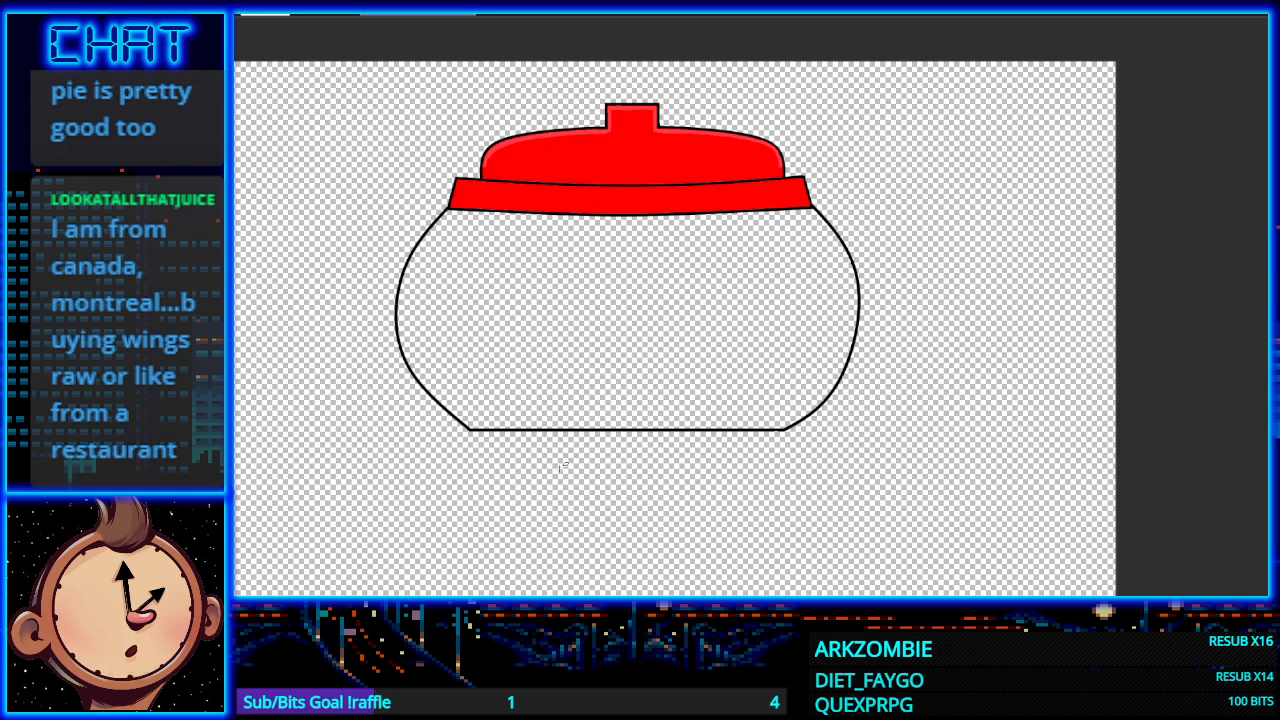
pyautogui.scroll(2, 610, 458)
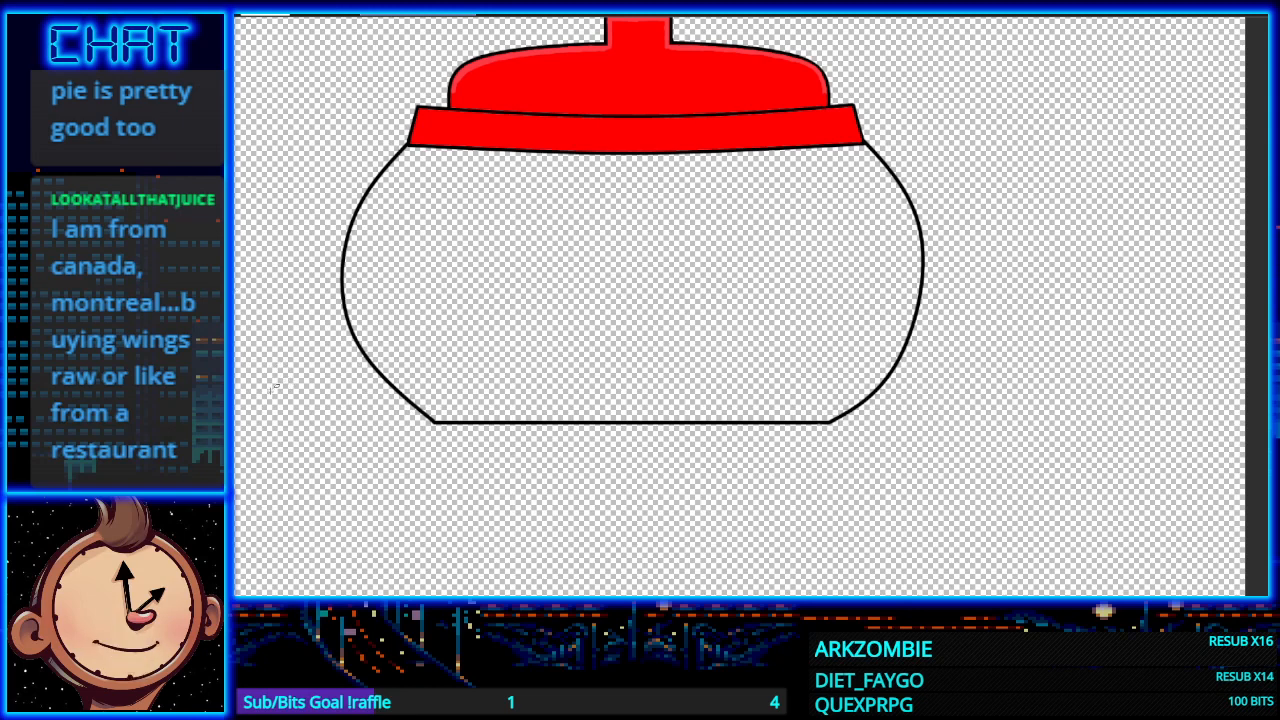
pyautogui.scroll(-2, 274, 387)
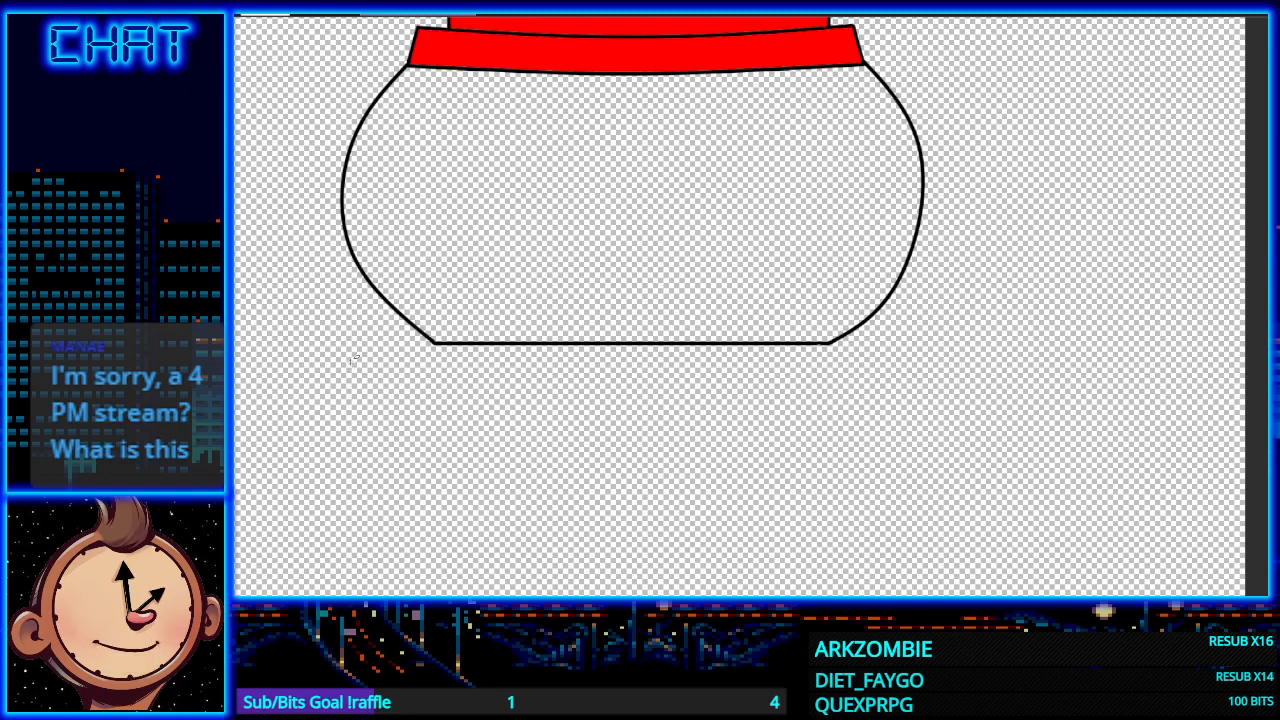
pyautogui.scroll(2, 533, 401)
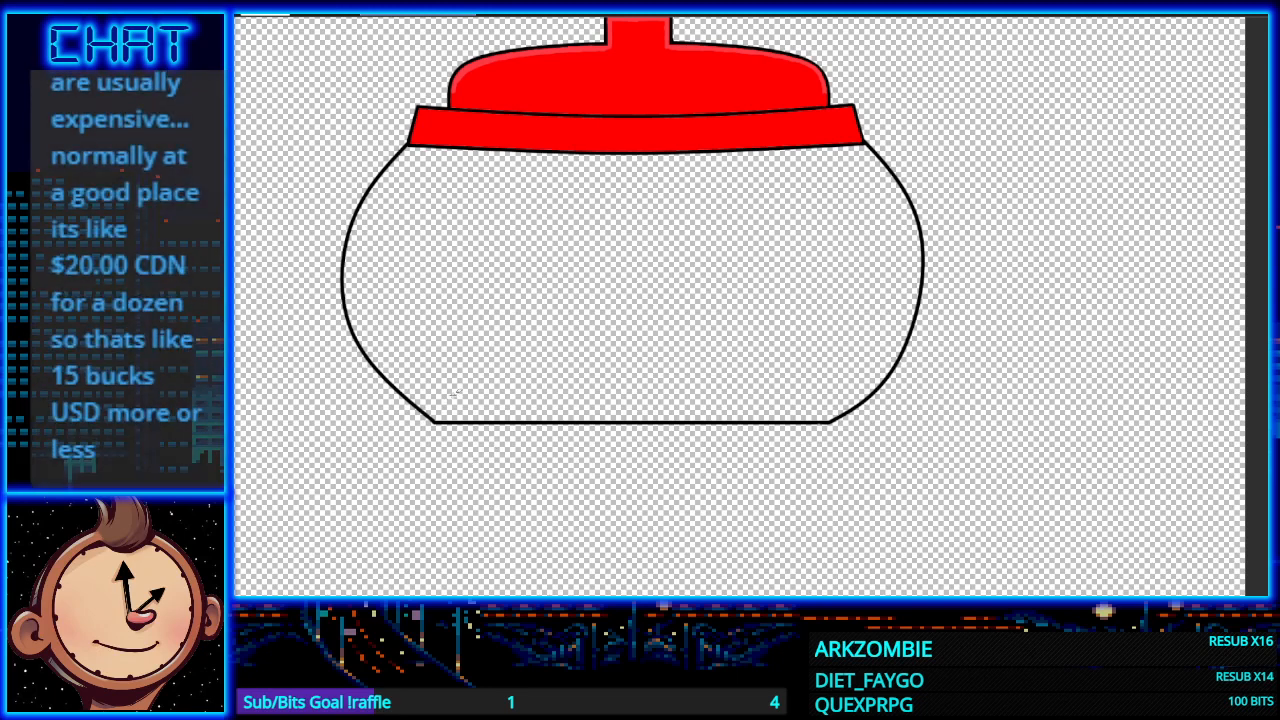
pyautogui.scroll(-2, 357, 218)
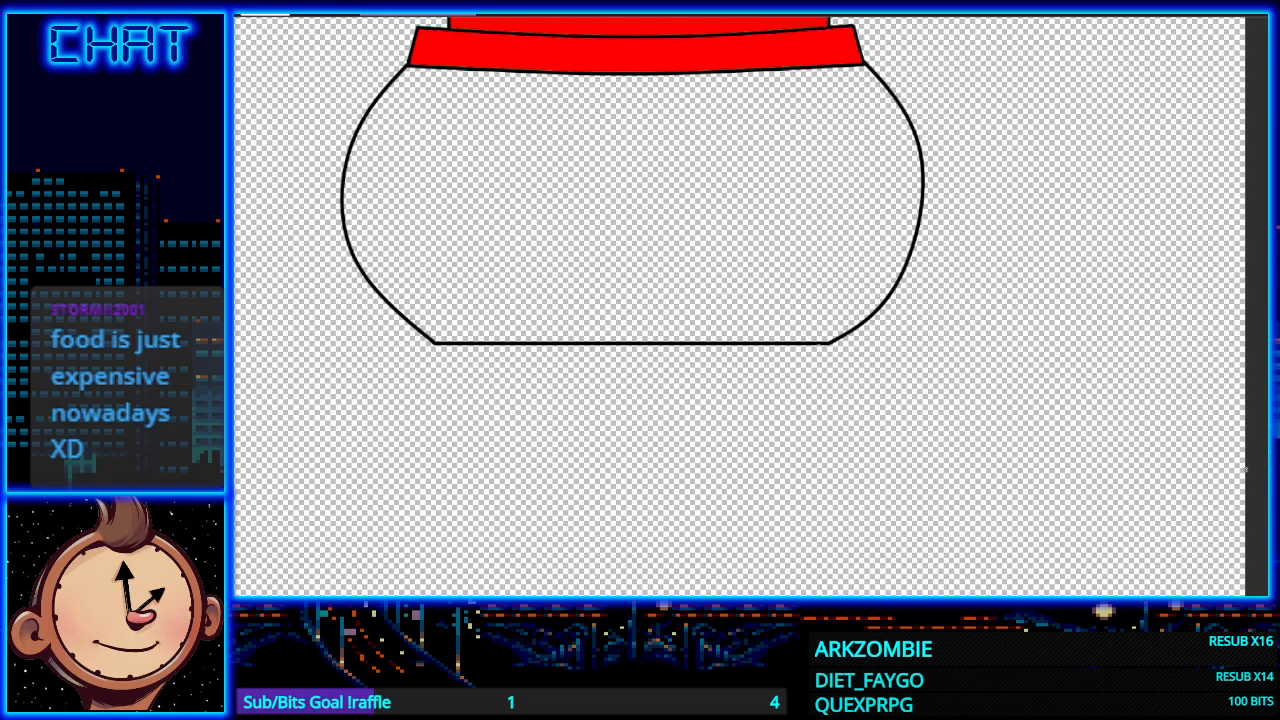
pyautogui.scroll(-1, 651, 331)
pyautogui.scroll(-2, 636, 330)
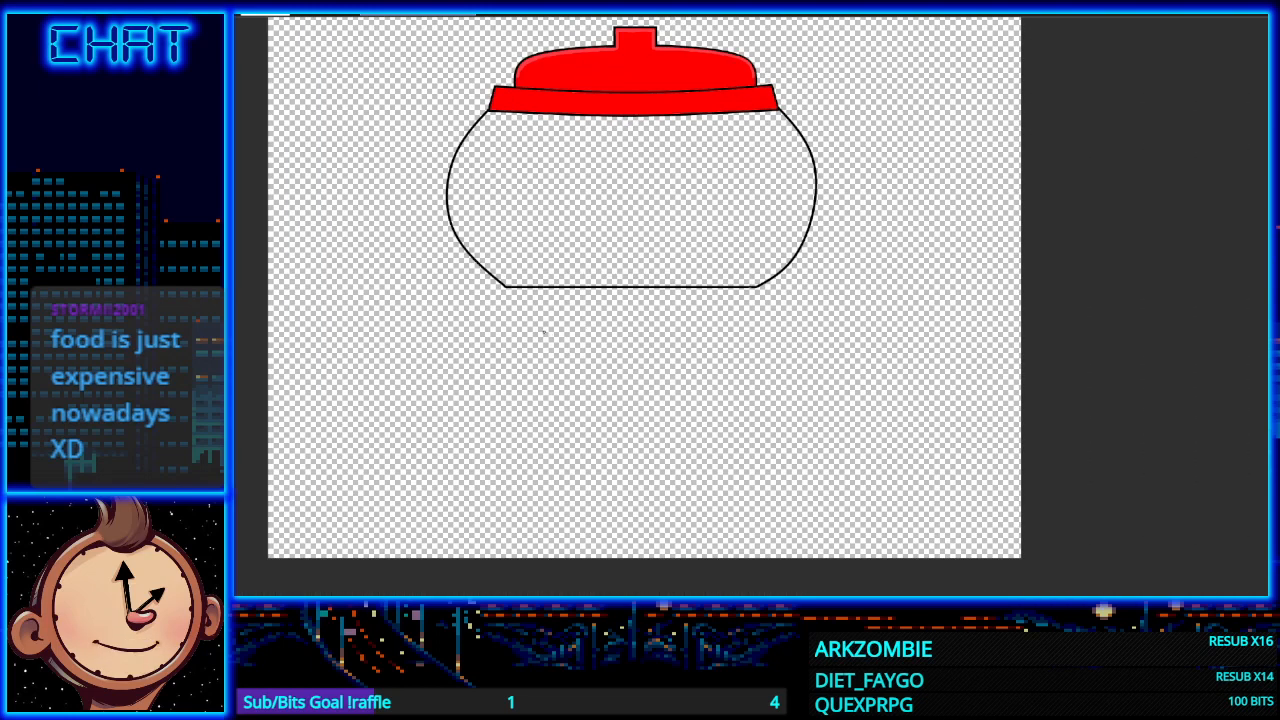
# Step: Draw short black lines slanting outward from the globe's two lower corners and join their ends with a straight horizontal line
pyautogui.scroll(2, 544, 333)
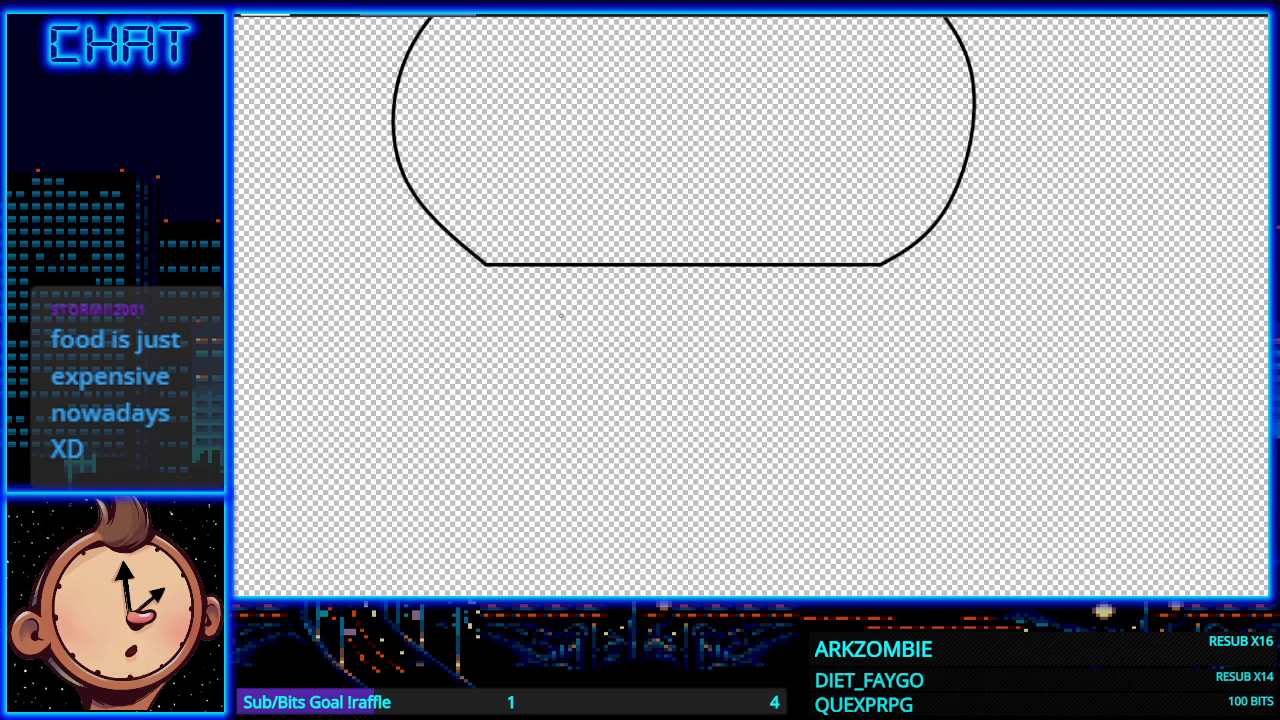
pyautogui.scroll(1, 542, 311)
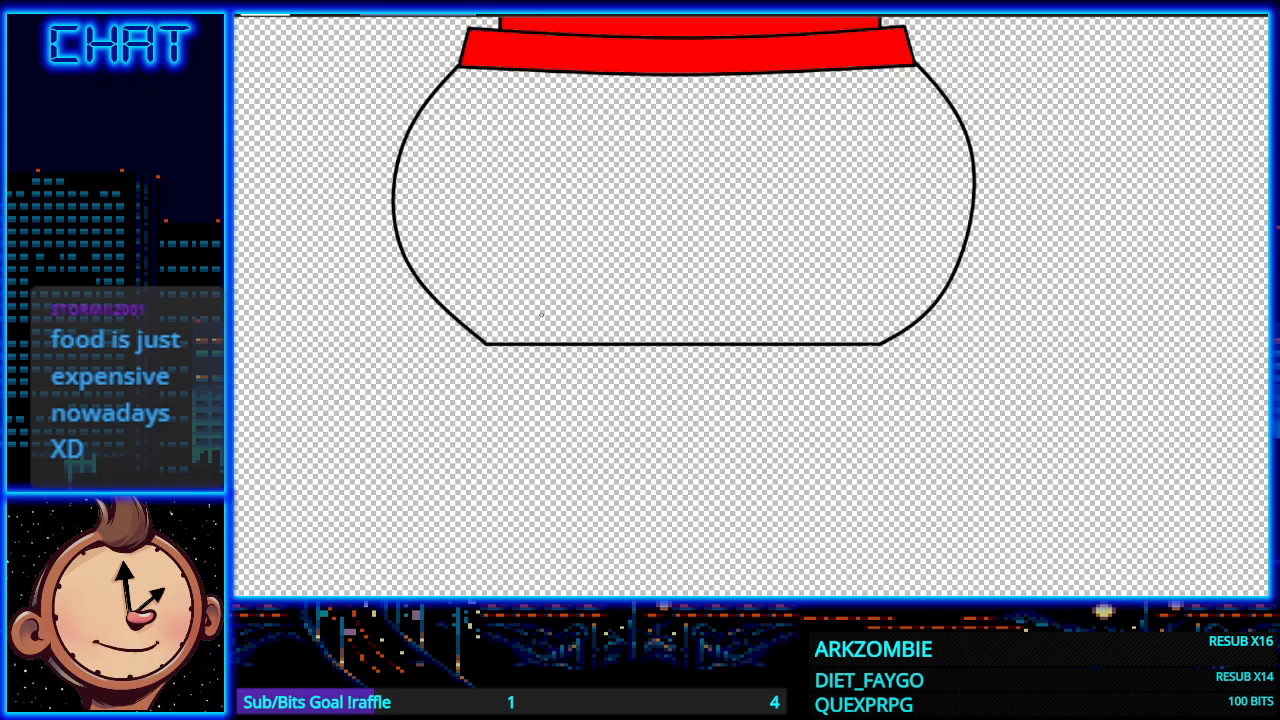
pyautogui.scroll(-1, 542, 311)
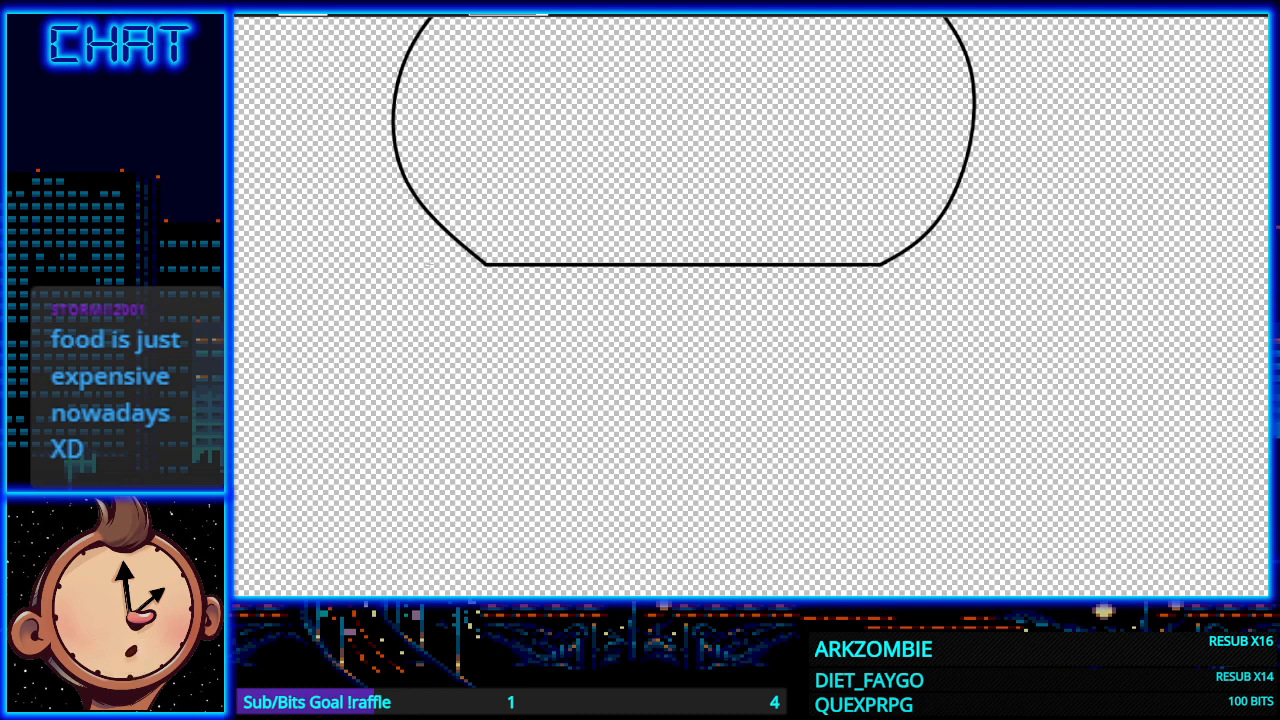
pyautogui.moveTo(486, 265); pyautogui.dragTo(481, 285)
pyautogui.press('Return')
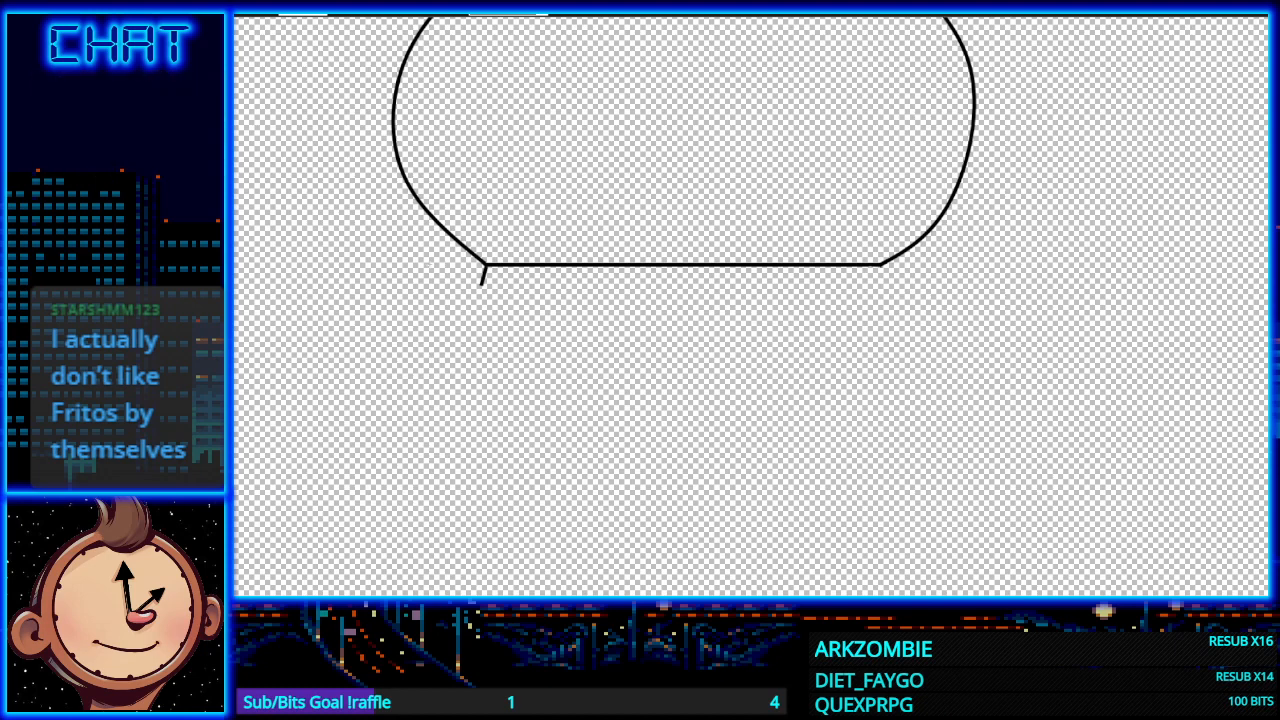
pyautogui.moveTo(886, 284); pyautogui.dragTo(890, 282)
pyautogui.hotkey('ctrl', 'z')
pyautogui.scroll(1, 621, 230)
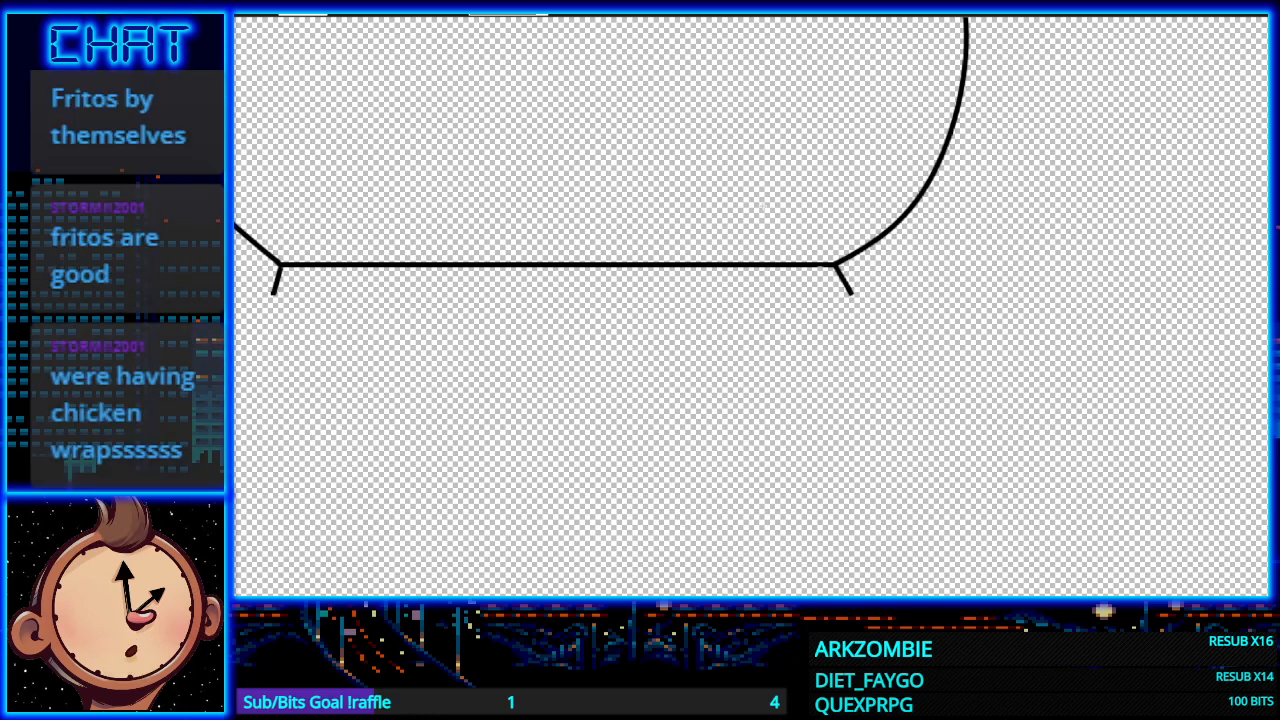
pyautogui.moveTo(274, 294); pyautogui.dragTo(851, 294)
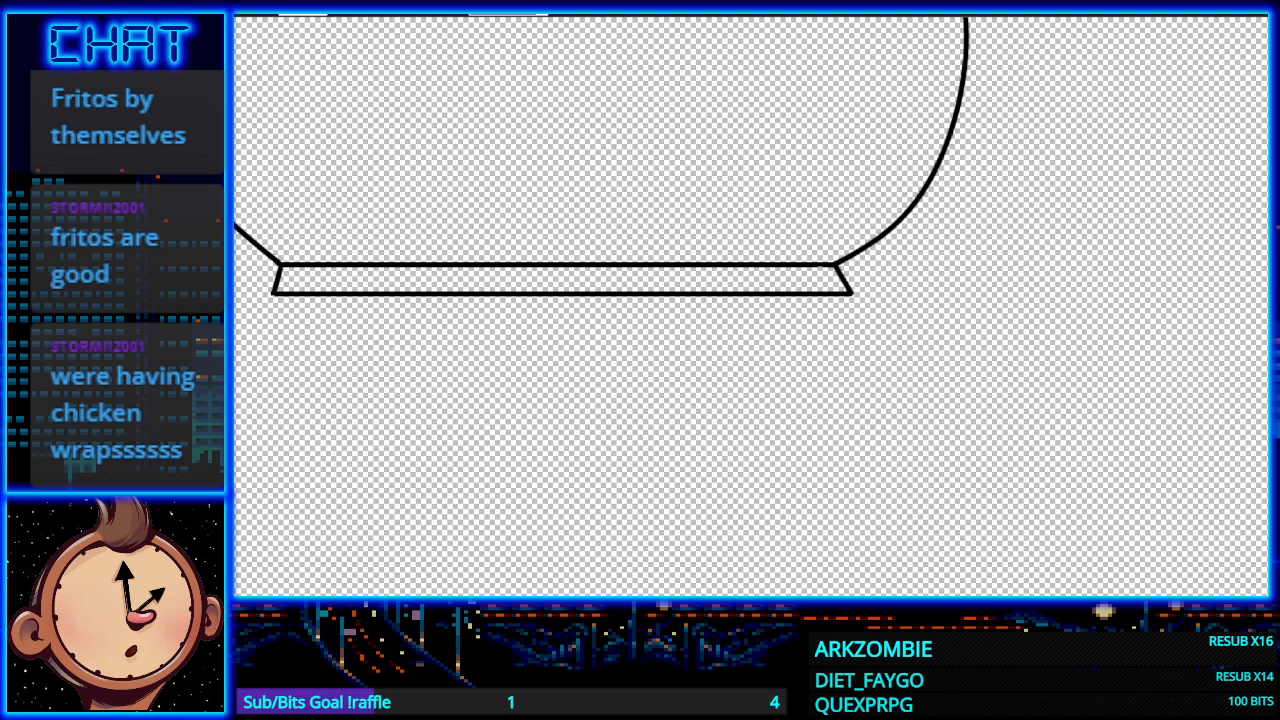
# Step: Draw short black lines flaring outward and slightly down from both lower corners of the narrow collar, redoing the left one
pyautogui.scroll(-2, 703, 240)
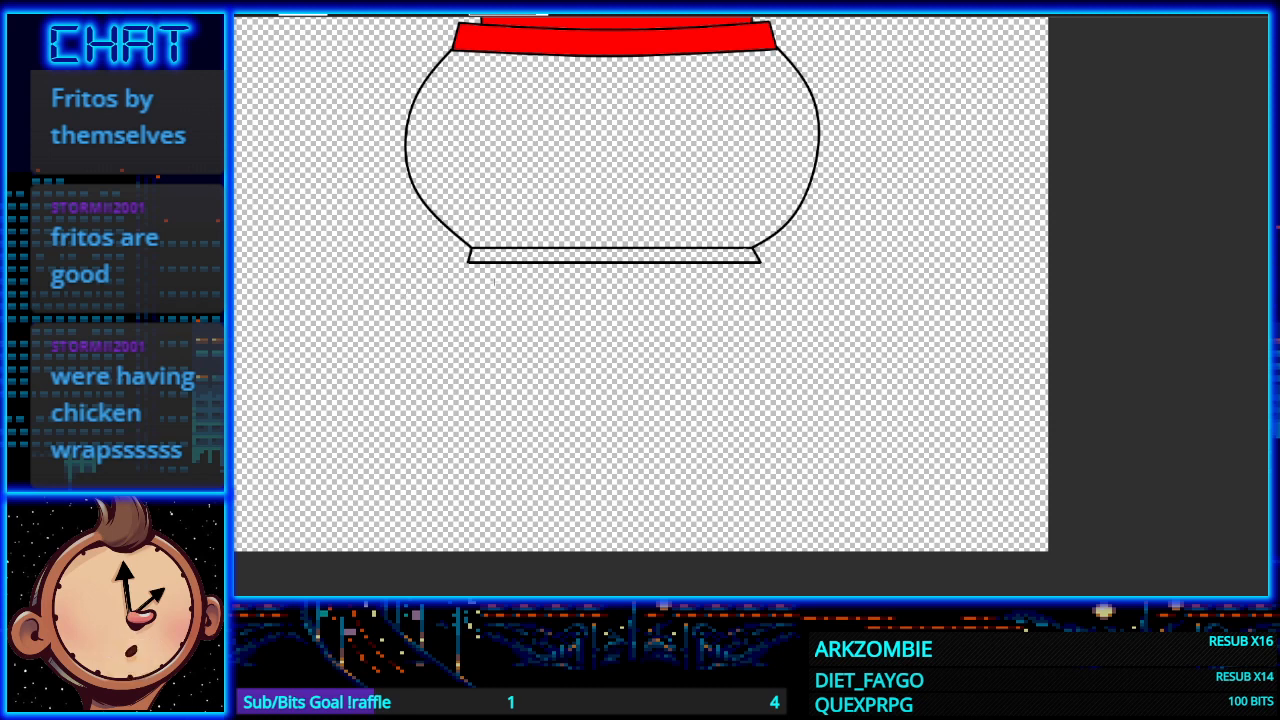
pyautogui.scroll(3, 485, 278)
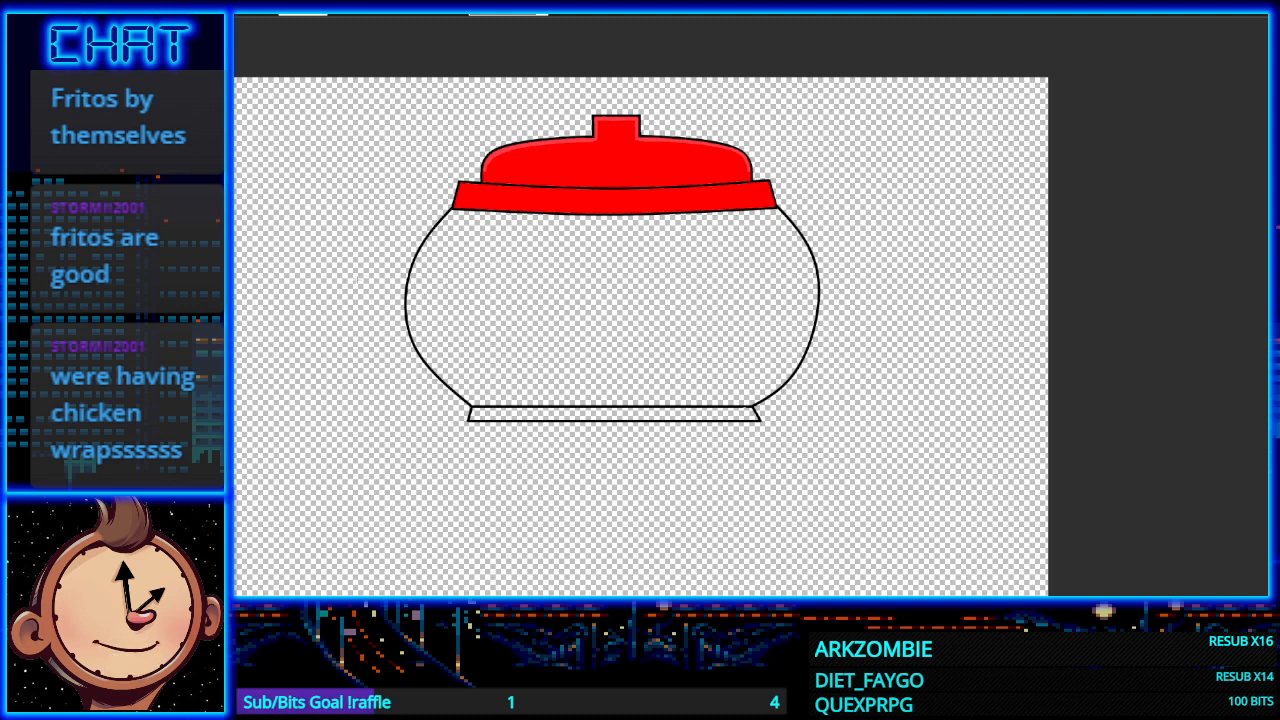
pyautogui.scroll(-2, 641, 306)
pyautogui.scroll(3, 481, 362)
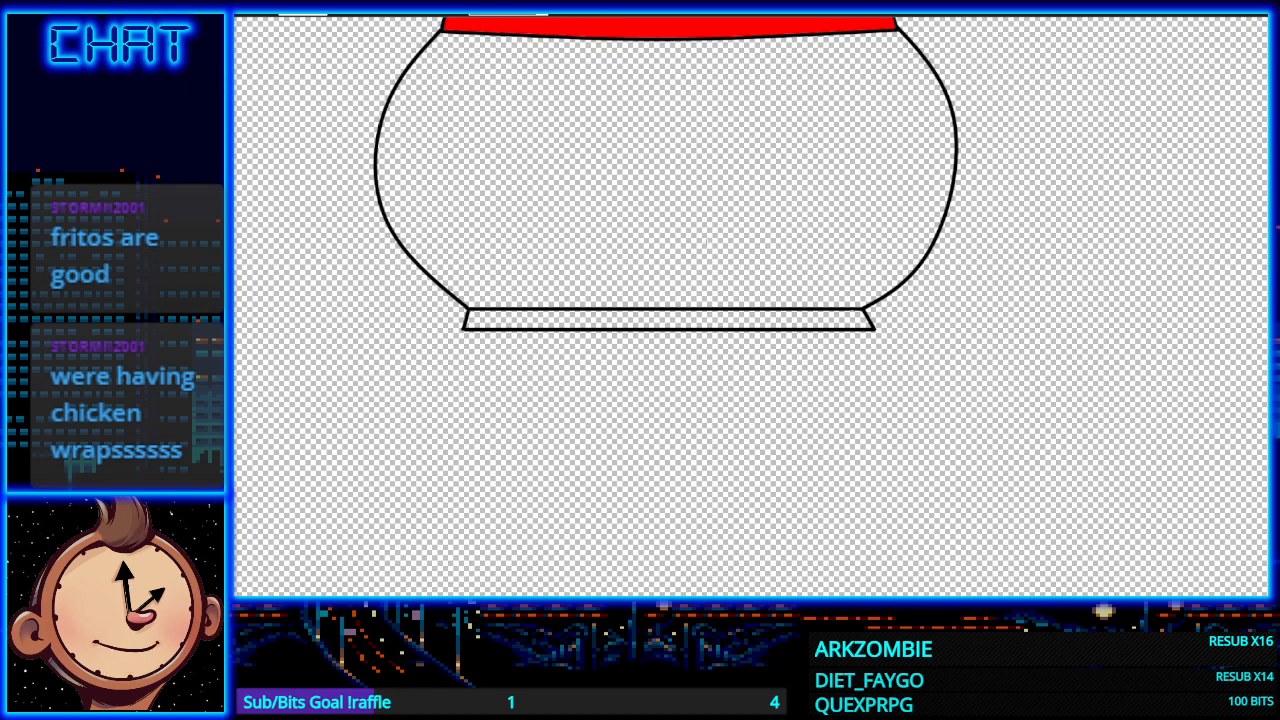
pyautogui.scroll(-2, 690, 245)
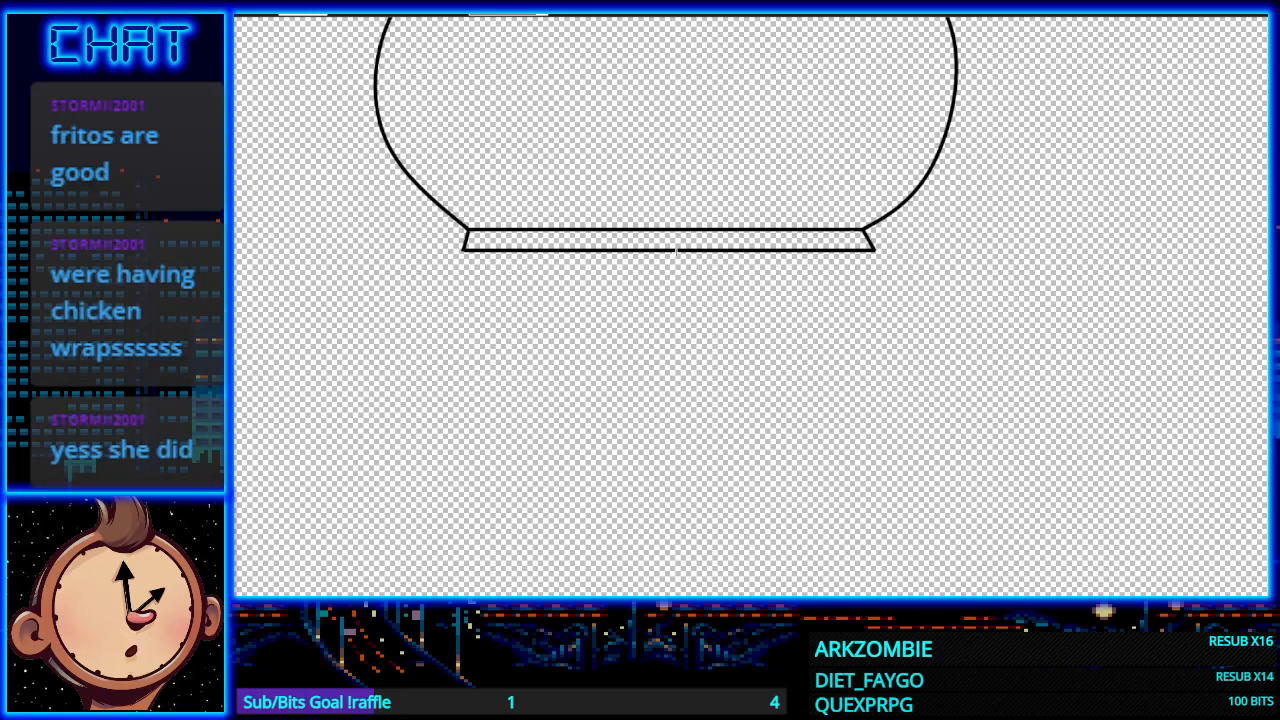
pyautogui.moveTo(463, 250); pyautogui.dragTo(444, 260)
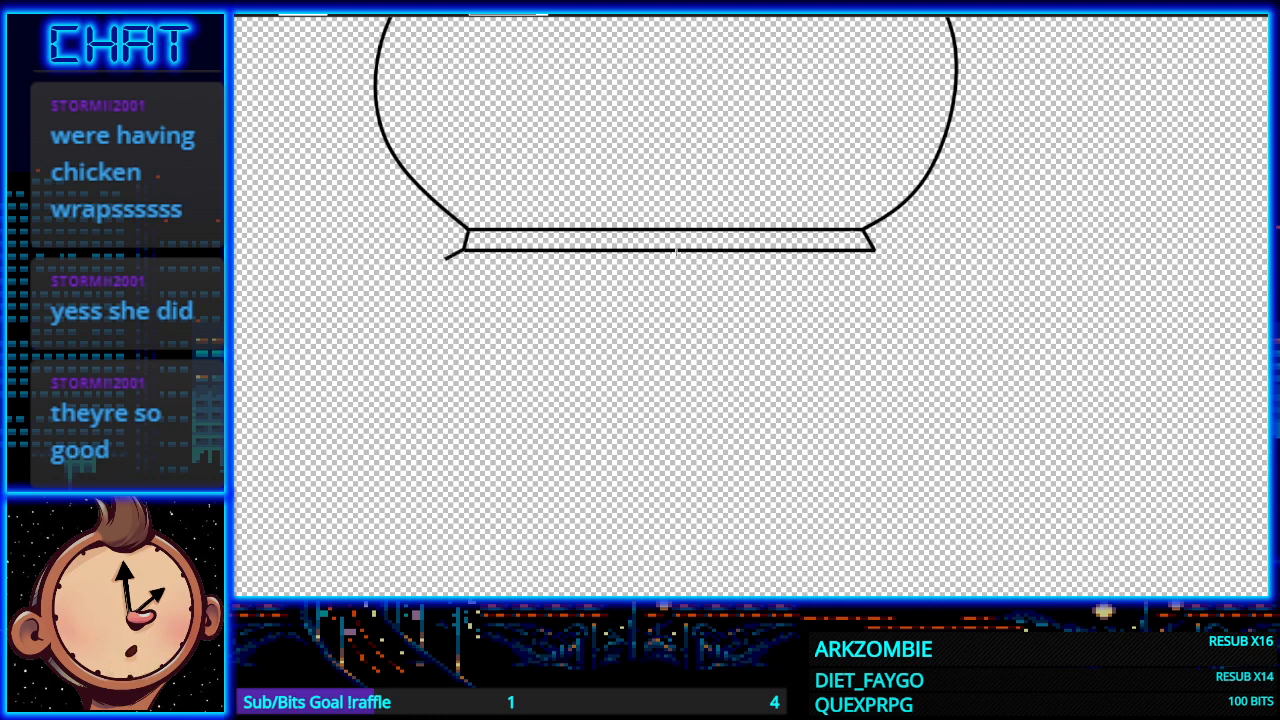
pyautogui.hotkey('ctrl', 'z')
pyautogui.moveTo(463, 250); pyautogui.dragTo(446, 258)
pyautogui.hotkey('ctrl', 'z')
pyautogui.hotkey('ctrl', 'z')
pyautogui.moveTo(875, 251); pyautogui.dragTo(890, 260)
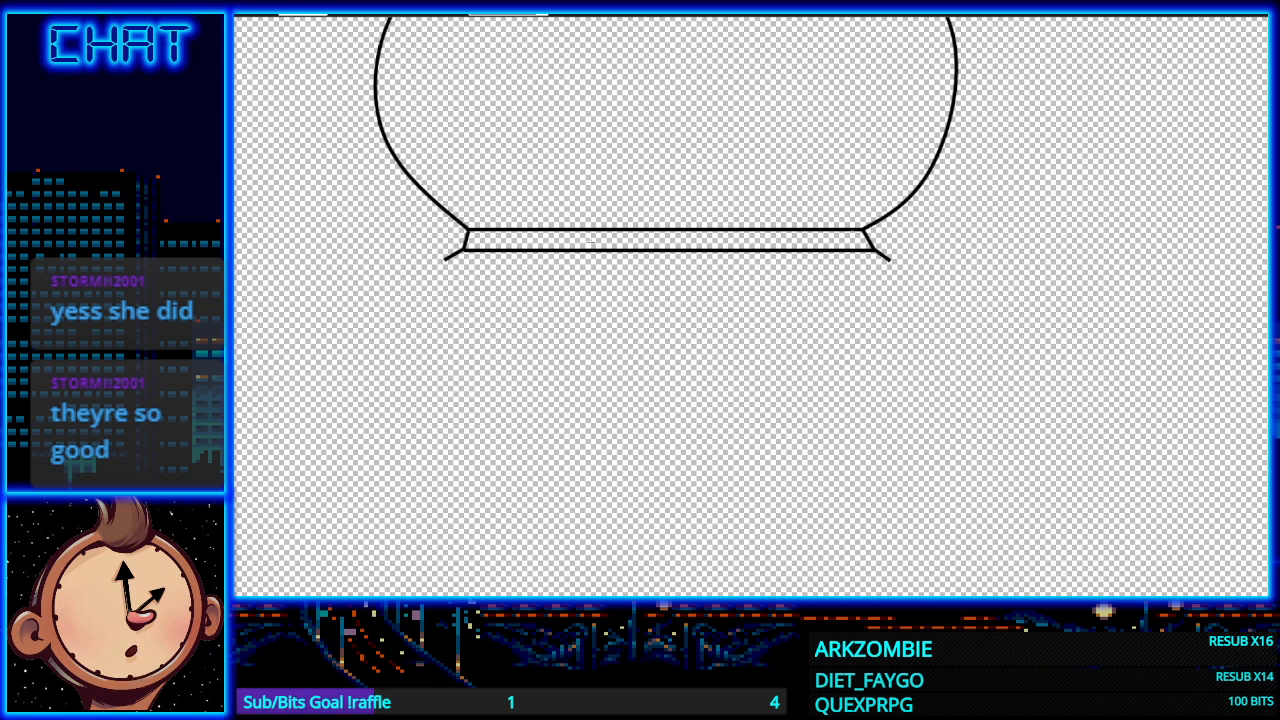
pyautogui.click(890, 260)
pyautogui.press('Return')
# Step: Join the two flared line ends with a shallow black curve bowing downward to close the lower band of the base
pyautogui.moveTo(446, 260); pyautogui.dragTo(672, 270)
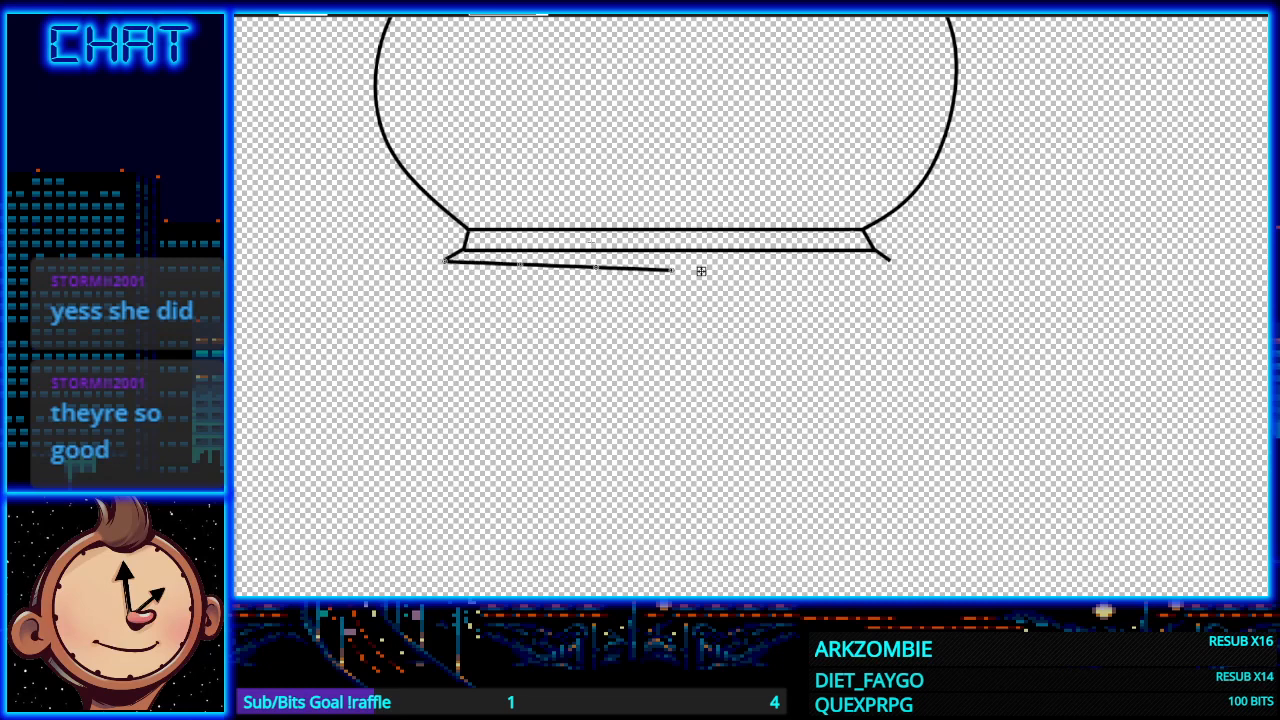
pyautogui.moveTo(520, 264); pyautogui.dragTo(514, 270)
pyautogui.moveTo(596, 267); pyautogui.dragTo(598, 270)
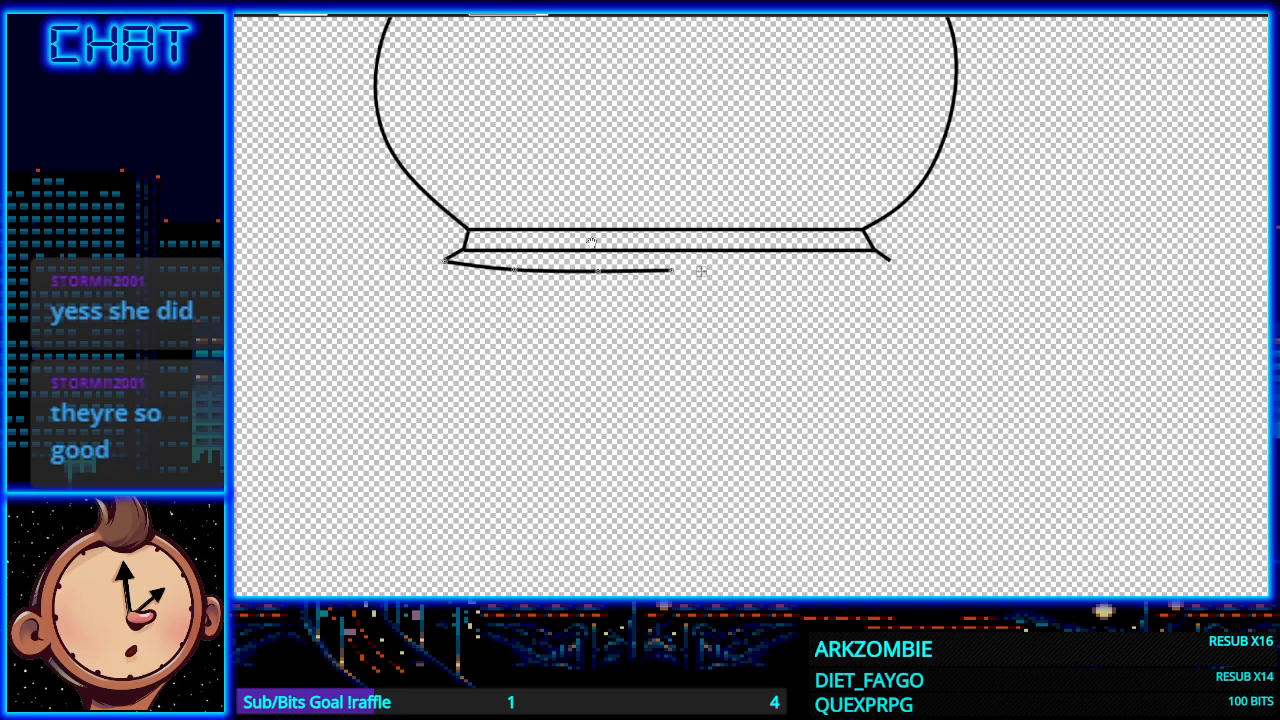
pyautogui.moveTo(701, 271); pyautogui.dragTo(887, 267)
pyautogui.moveTo(598, 271); pyautogui.dragTo(701, 271)
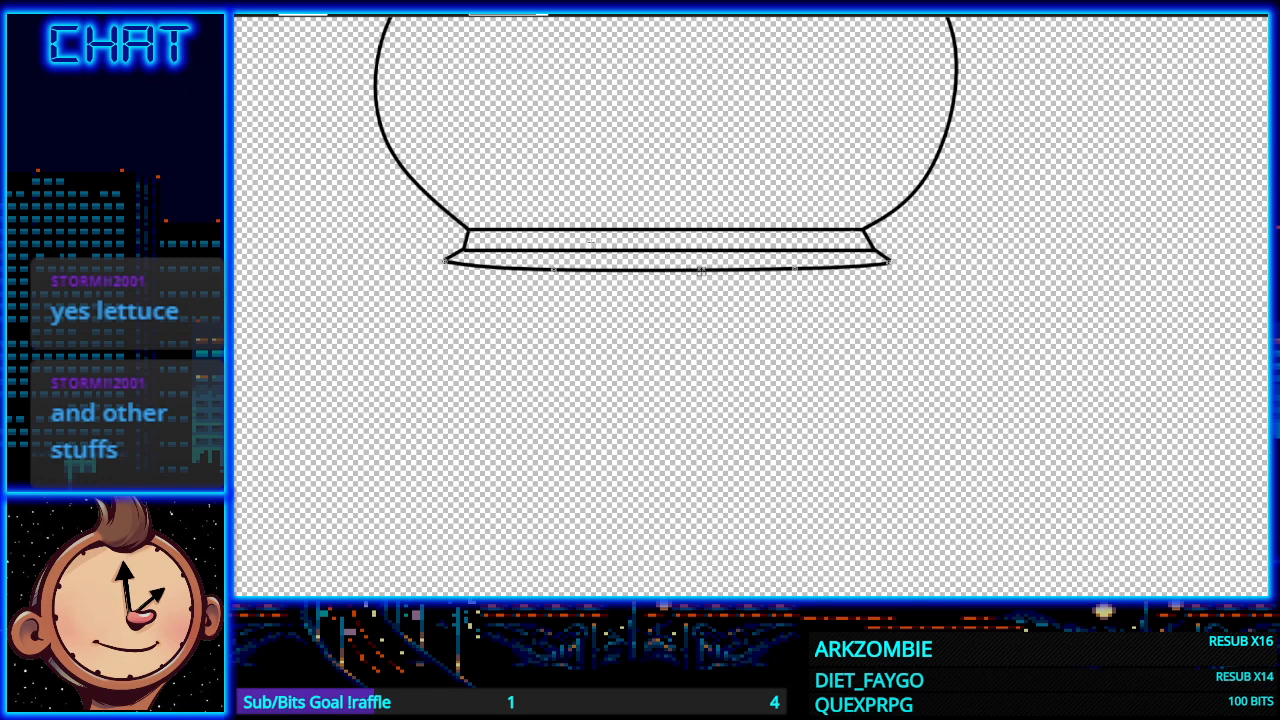
# Step: Fill the curved lower band beneath the collar with red
pyautogui.scroll(2, 920, 229)
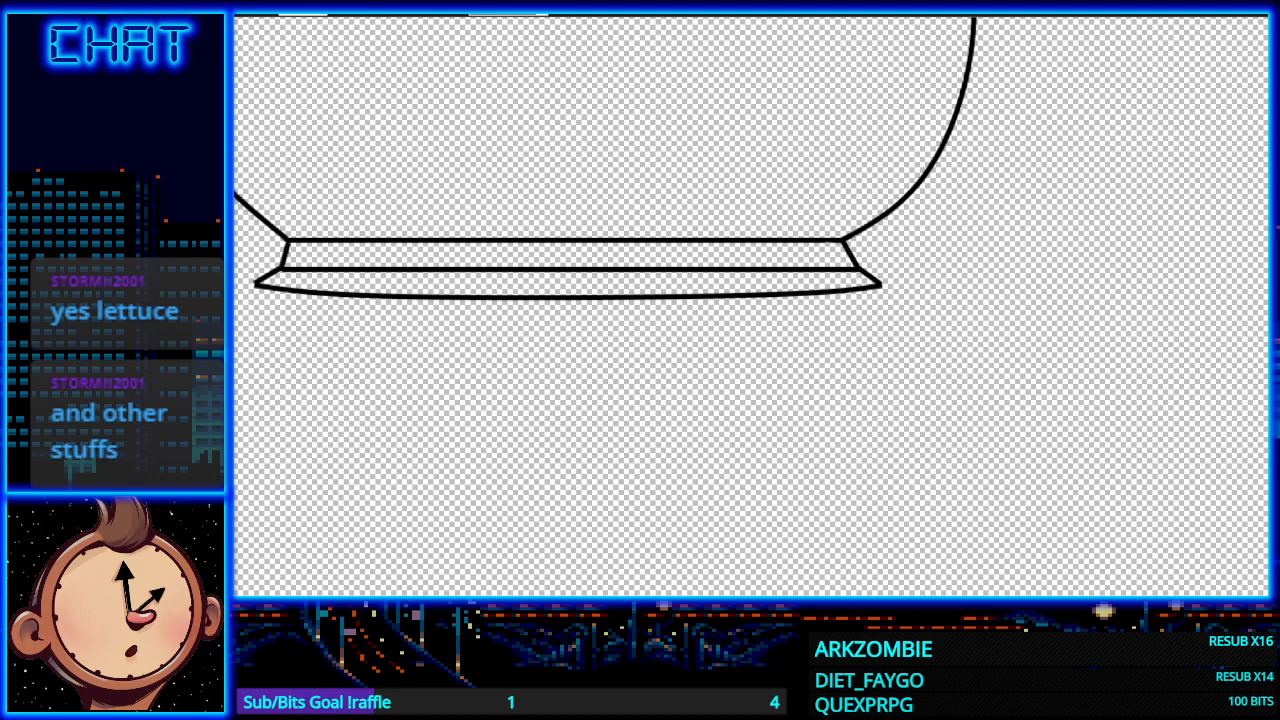
pyautogui.scroll(1, 567, 310)
pyautogui.scroll(1, 567, 310)
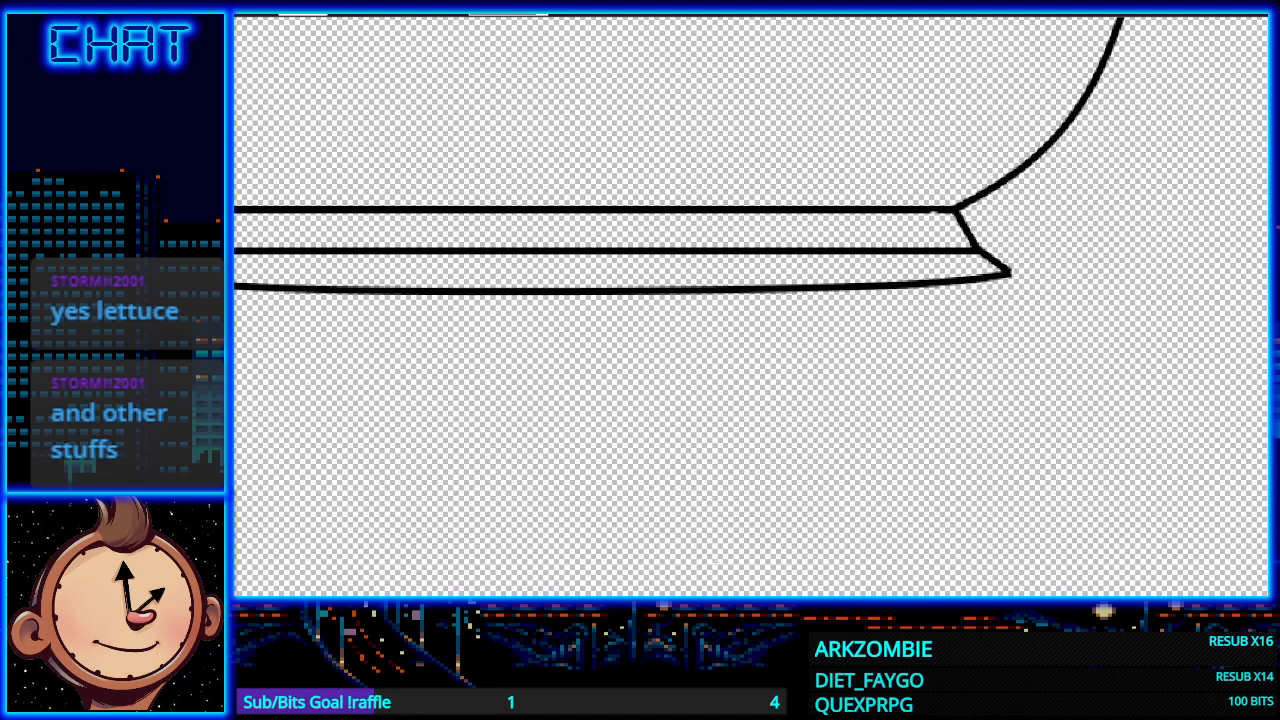
pyautogui.hscroll(-2, 638, 489)
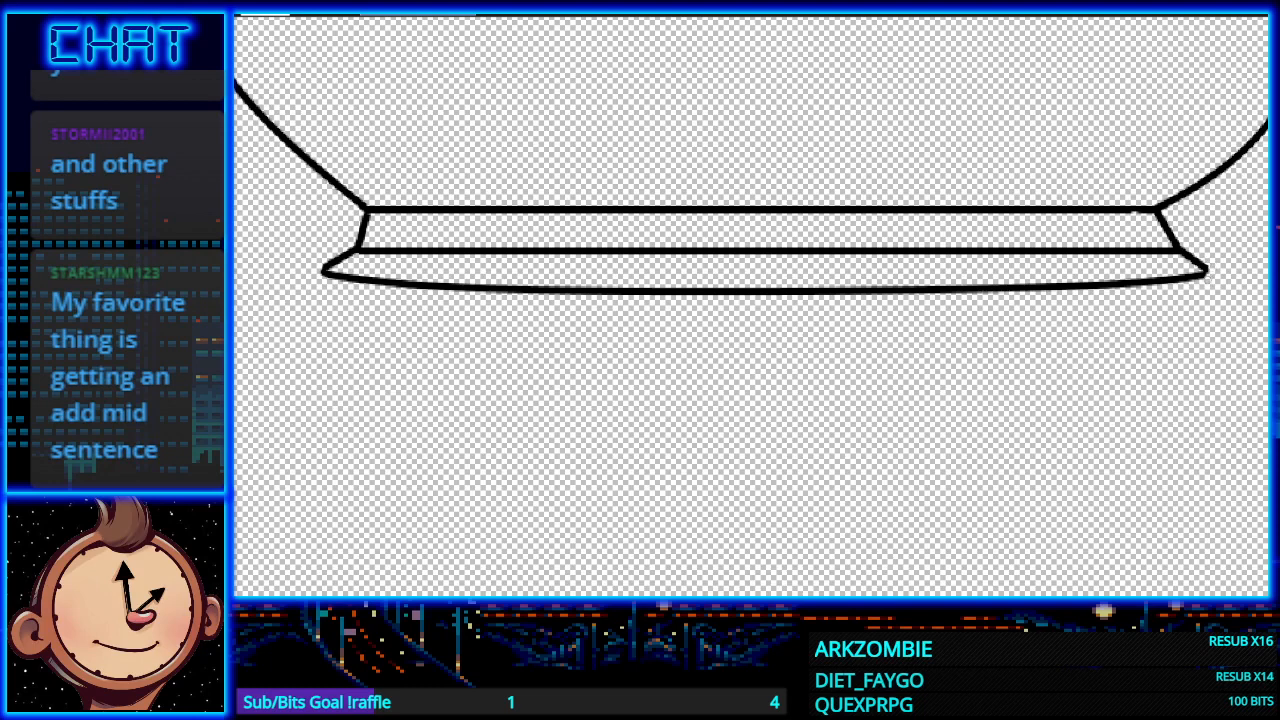
pyautogui.scroll(-3, 977, 271)
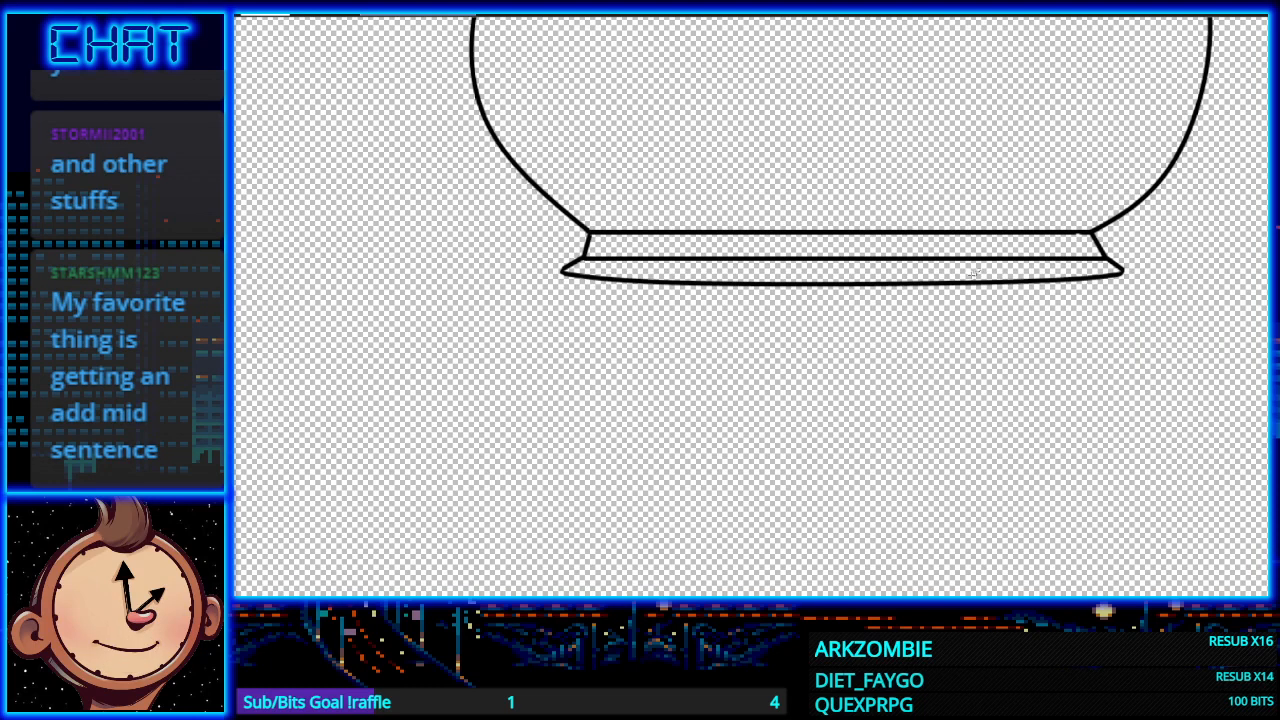
pyautogui.scroll(2, 598, 357)
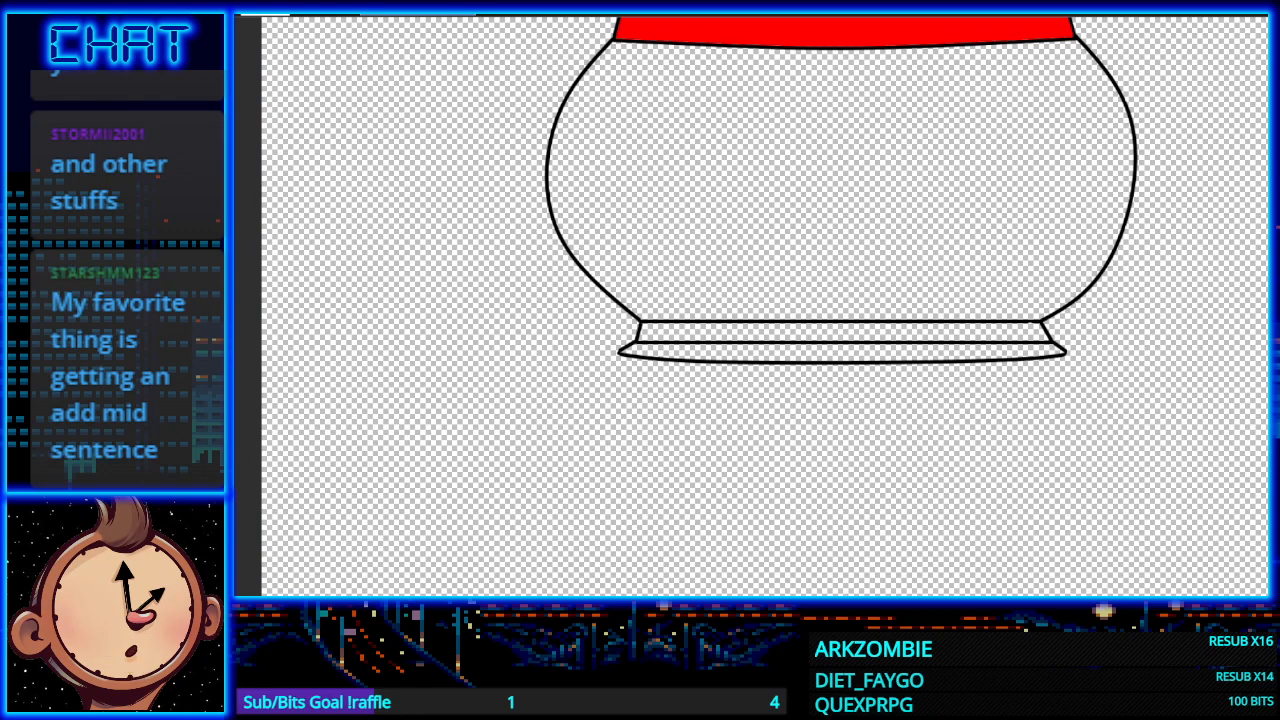
pyautogui.hscroll(2, 750, 306)
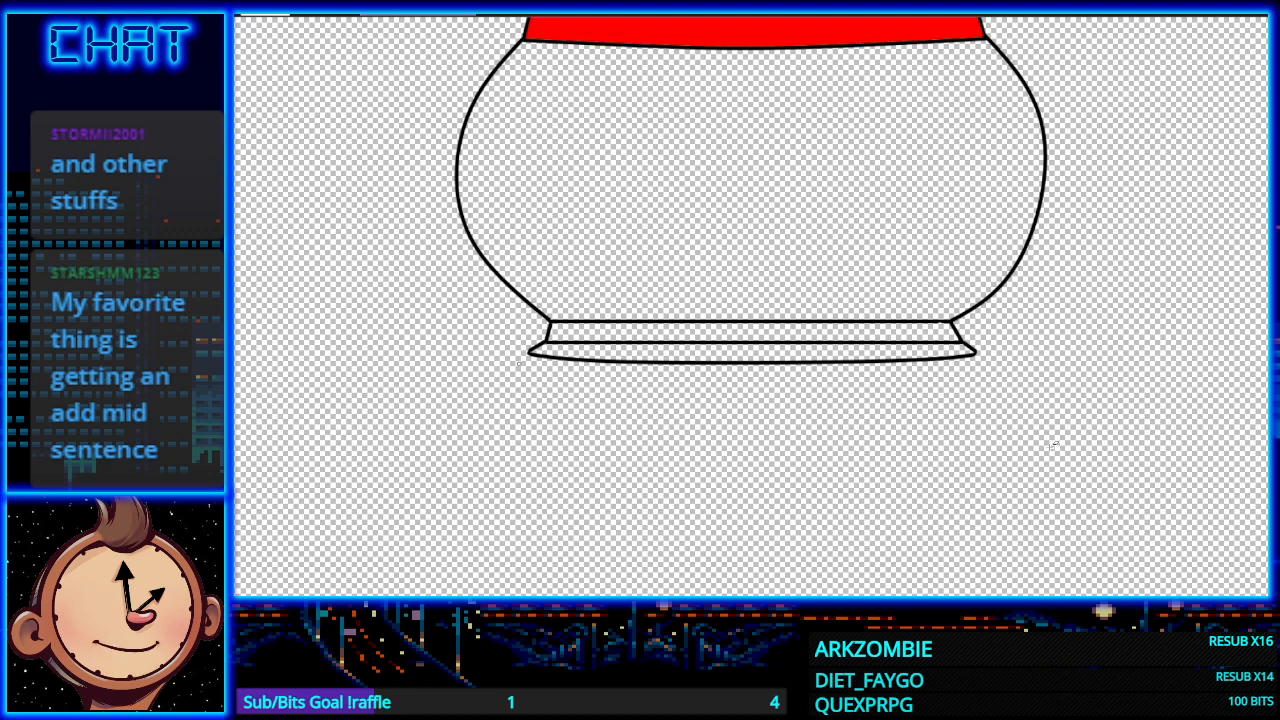
pyautogui.scroll(-1, 1050, 440)
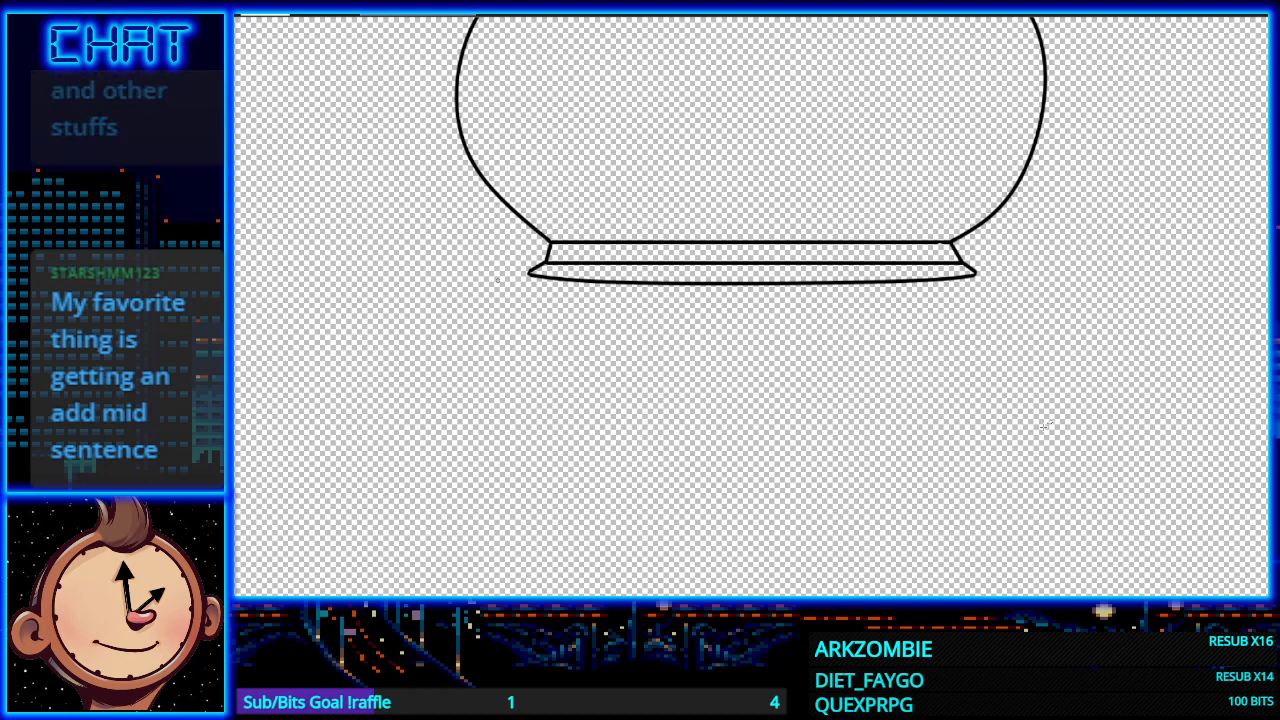
pyautogui.scroll(-2, 1000, 434)
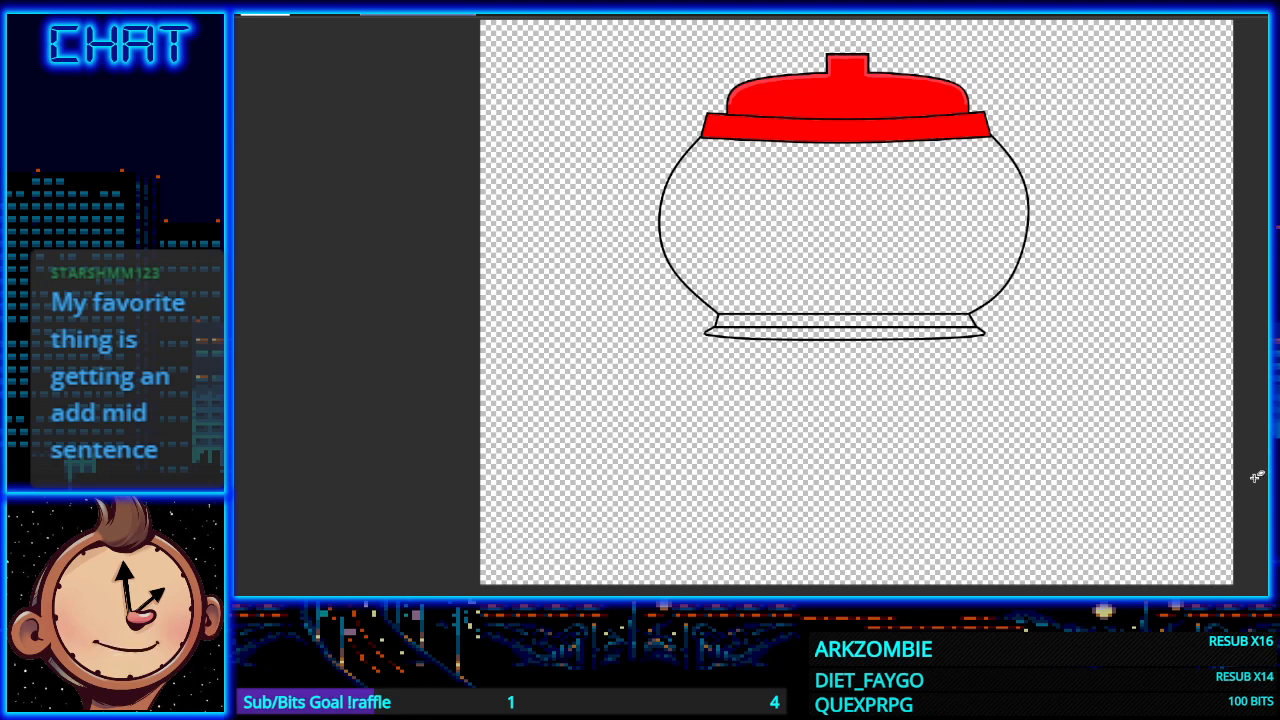
pyautogui.scroll(2, 935, 424)
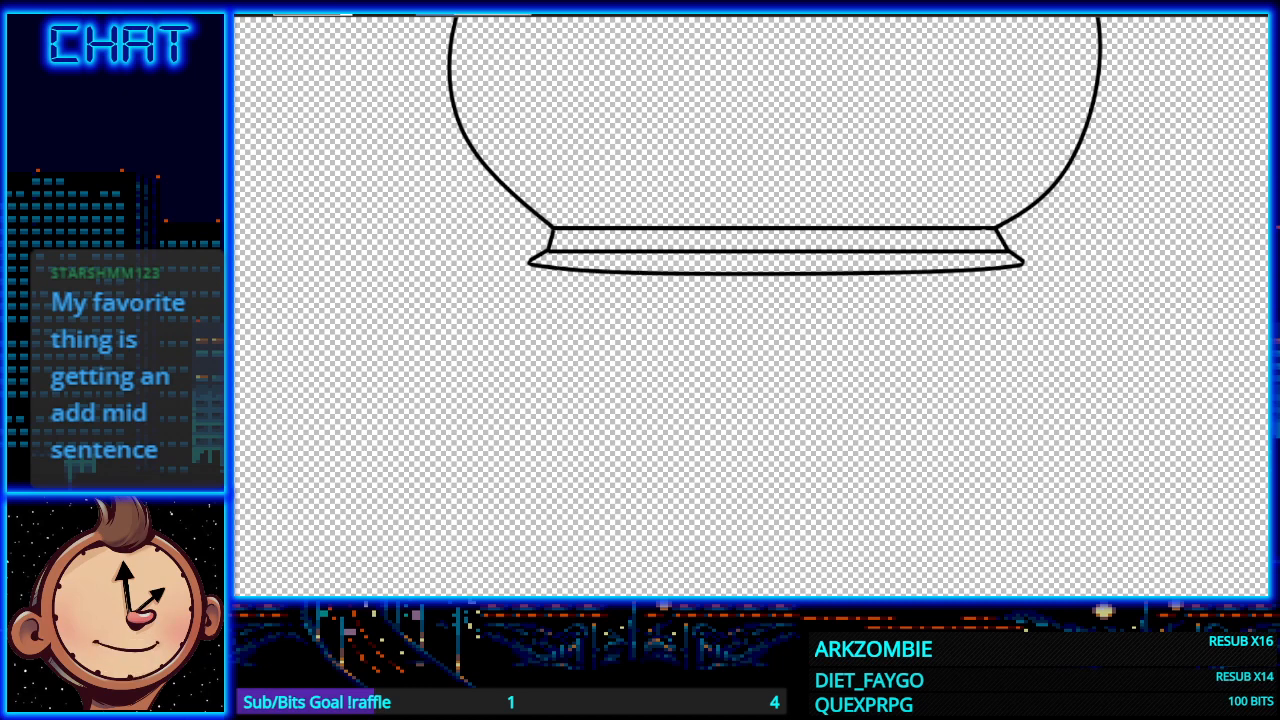
pyautogui.click(903, 263)
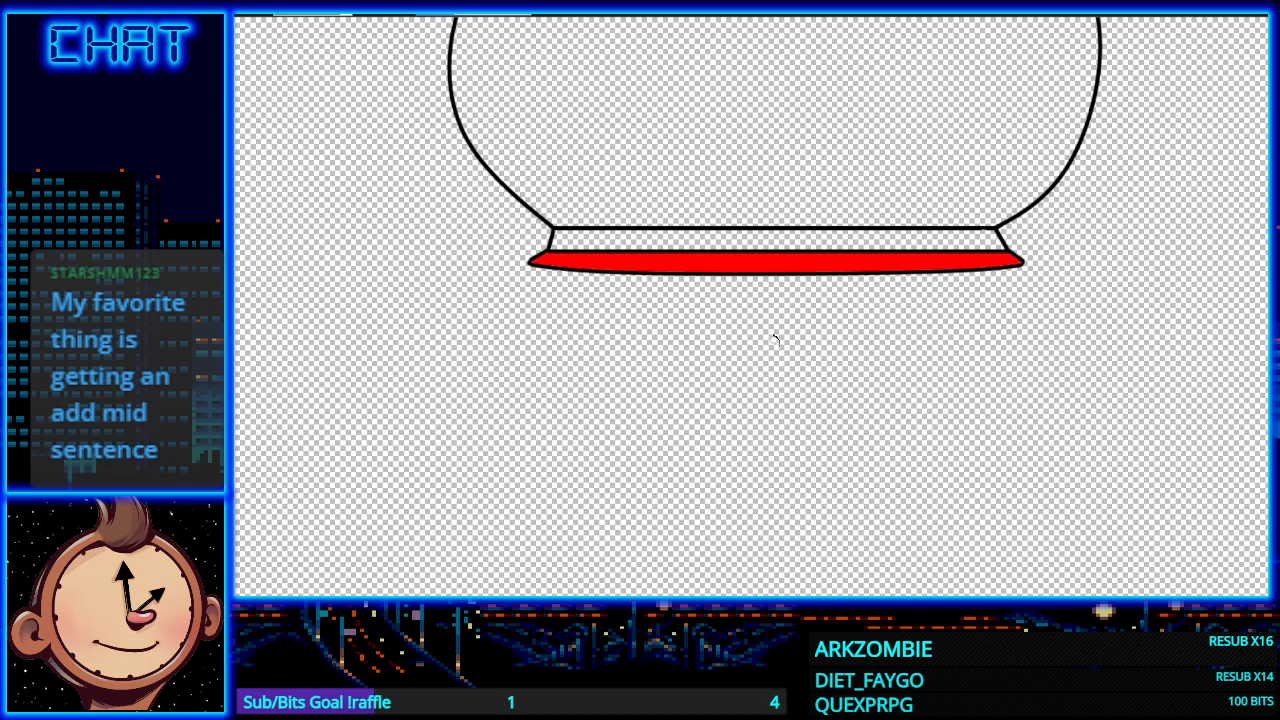
pyautogui.scroll(-2, 700, 337)
pyautogui.scroll(-1, 669, 365)
pyautogui.scroll(1, 925, 385)
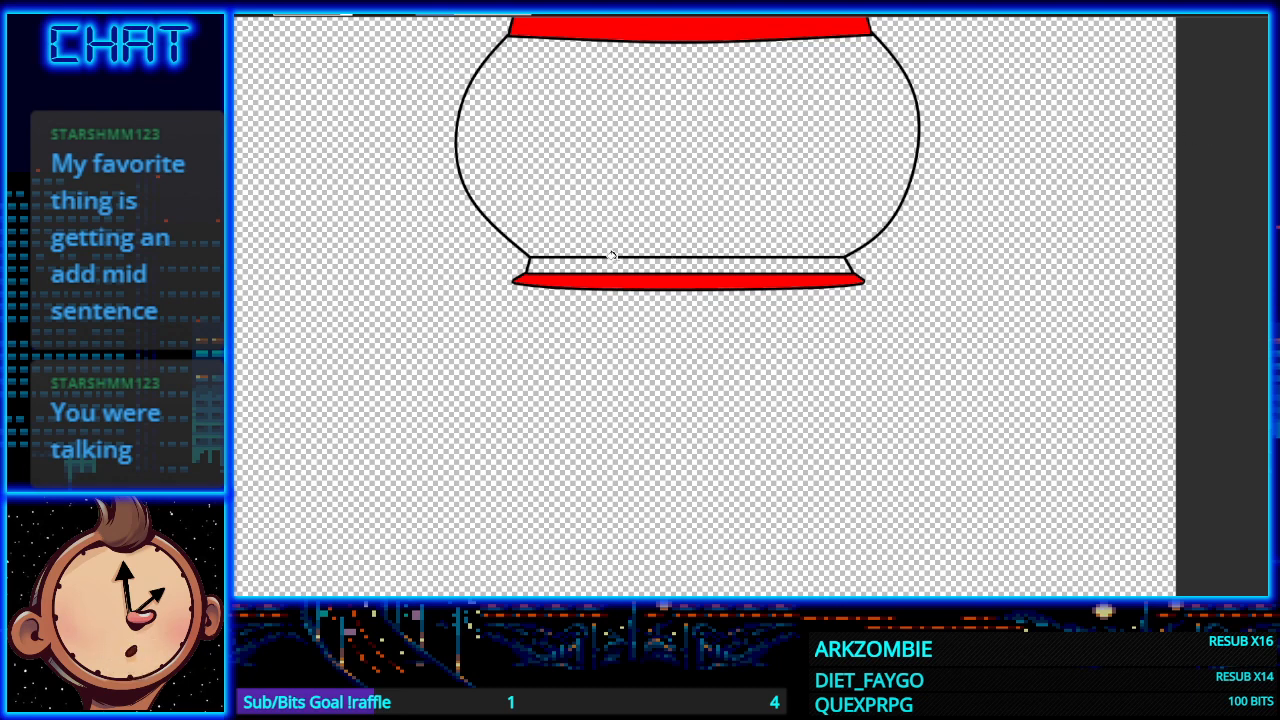
pyautogui.scroll(2, 586, 282)
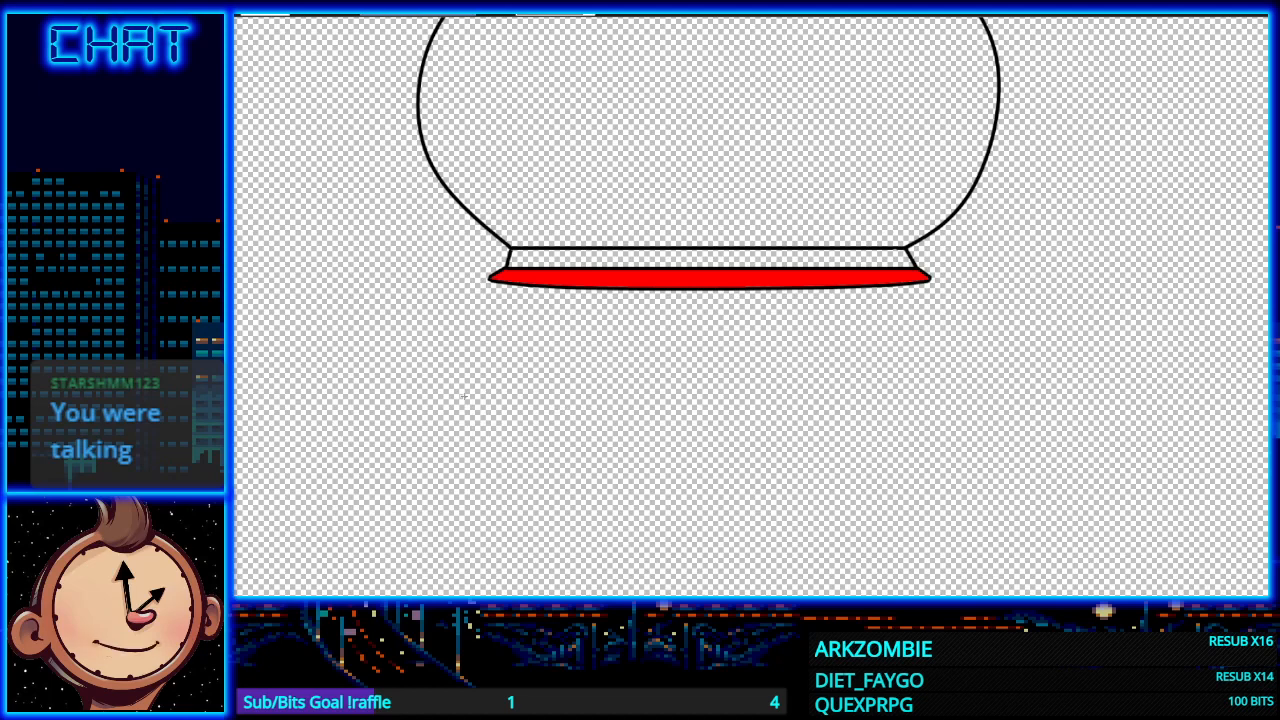
pyautogui.scroll(-1, 464, 396)
pyautogui.scroll(-1, 549, 397)
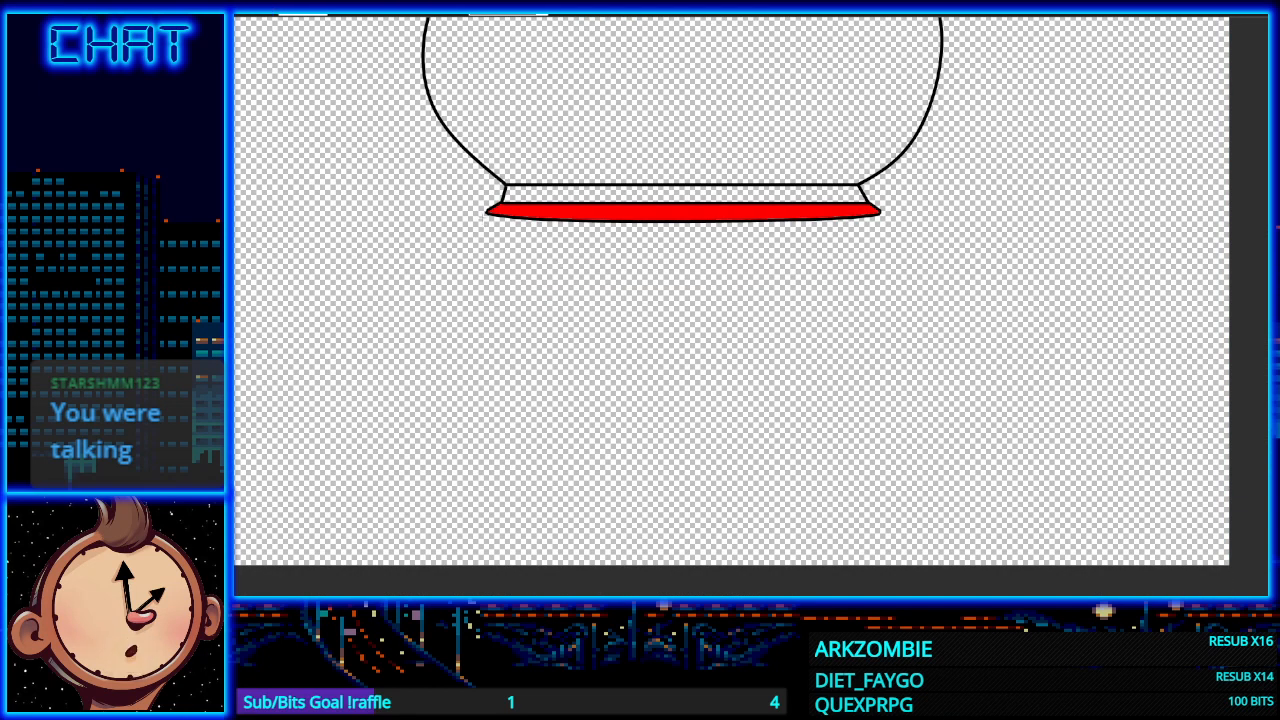
# Step: Draw long straight black lines slanting outward and down from both ends of the red band, redoing each one
pyautogui.moveTo(487, 210); pyautogui.dragTo(443, 357)
pyautogui.hotkey('ctrl', 'z')
pyautogui.moveTo(487, 210)
pyautogui.mouseDown()
pyautogui.moveTo(415, 333)
pyautogui.moveTo(445, 370)
pyautogui.moveTo(480, 380)
pyautogui.moveTo(449, 383)
pyautogui.moveTo(436, 432)
pyautogui.mouseUp()
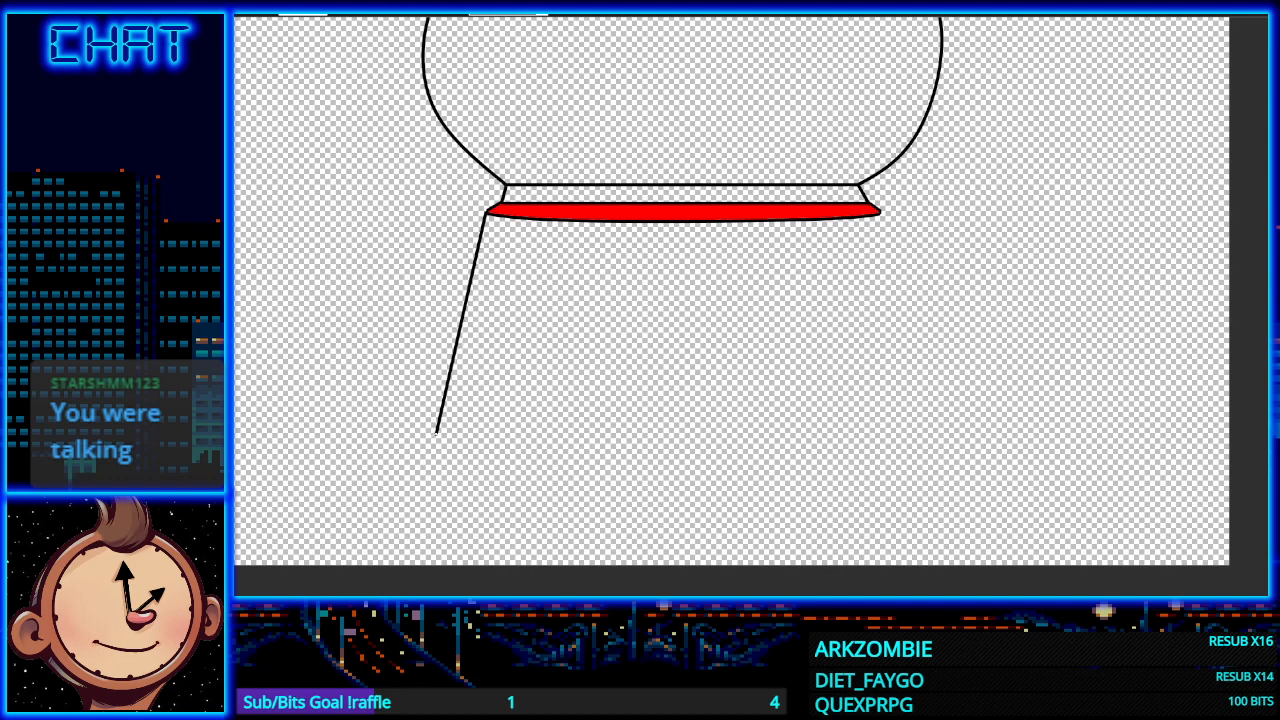
pyautogui.scroll(-5, 466, 440)
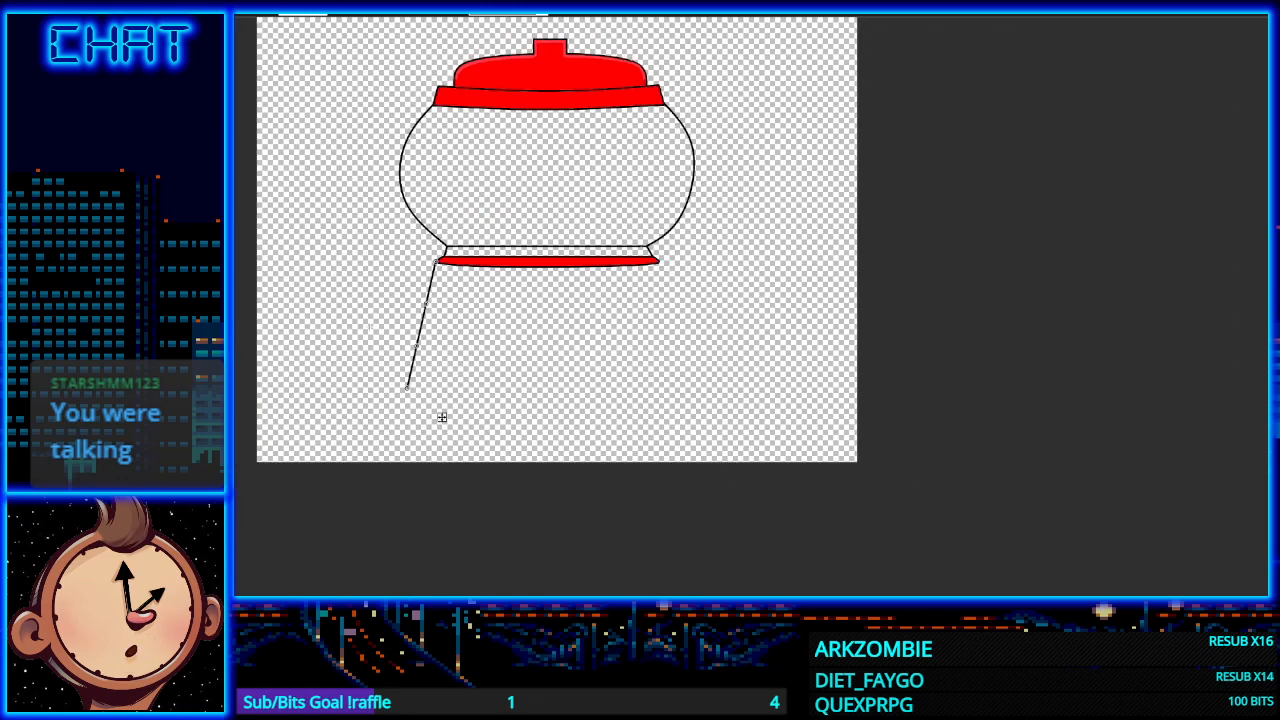
pyautogui.scroll(1, 442, 417)
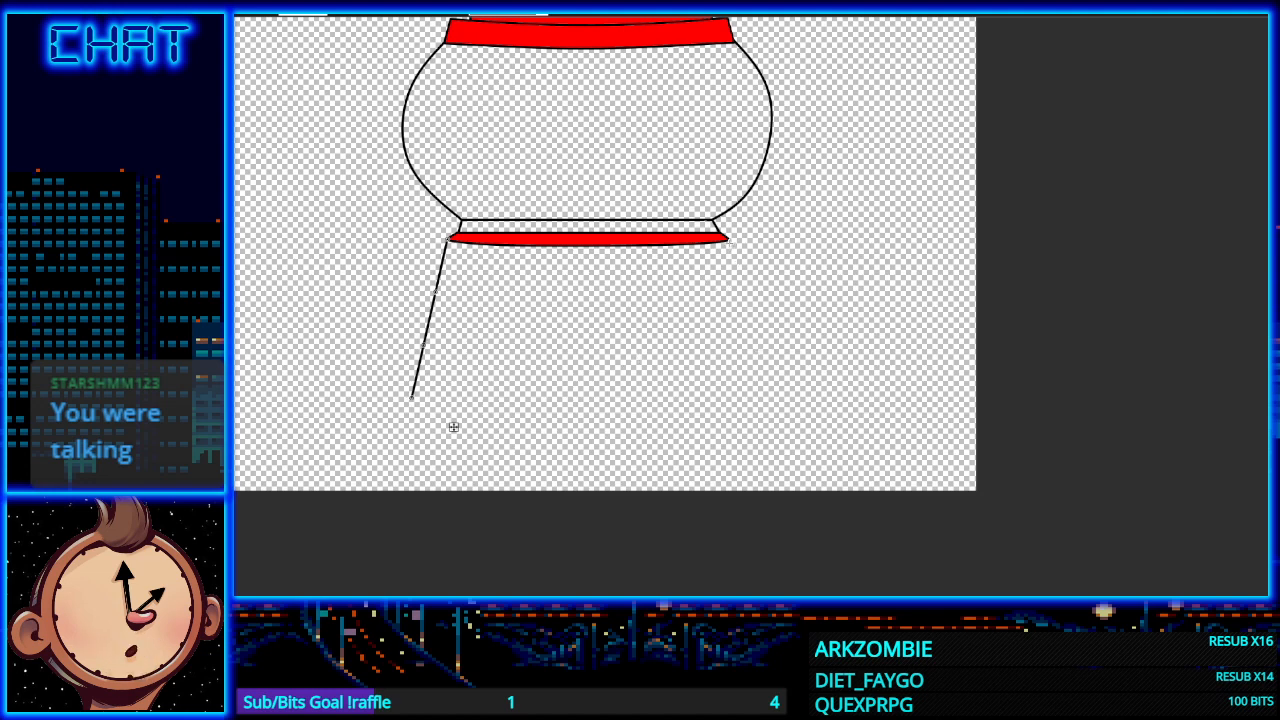
pyautogui.moveTo(728, 240); pyautogui.dragTo(766, 380)
pyautogui.hotkey('ctrl', 'z')
pyautogui.moveTo(727, 240); pyautogui.dragTo(766, 383)
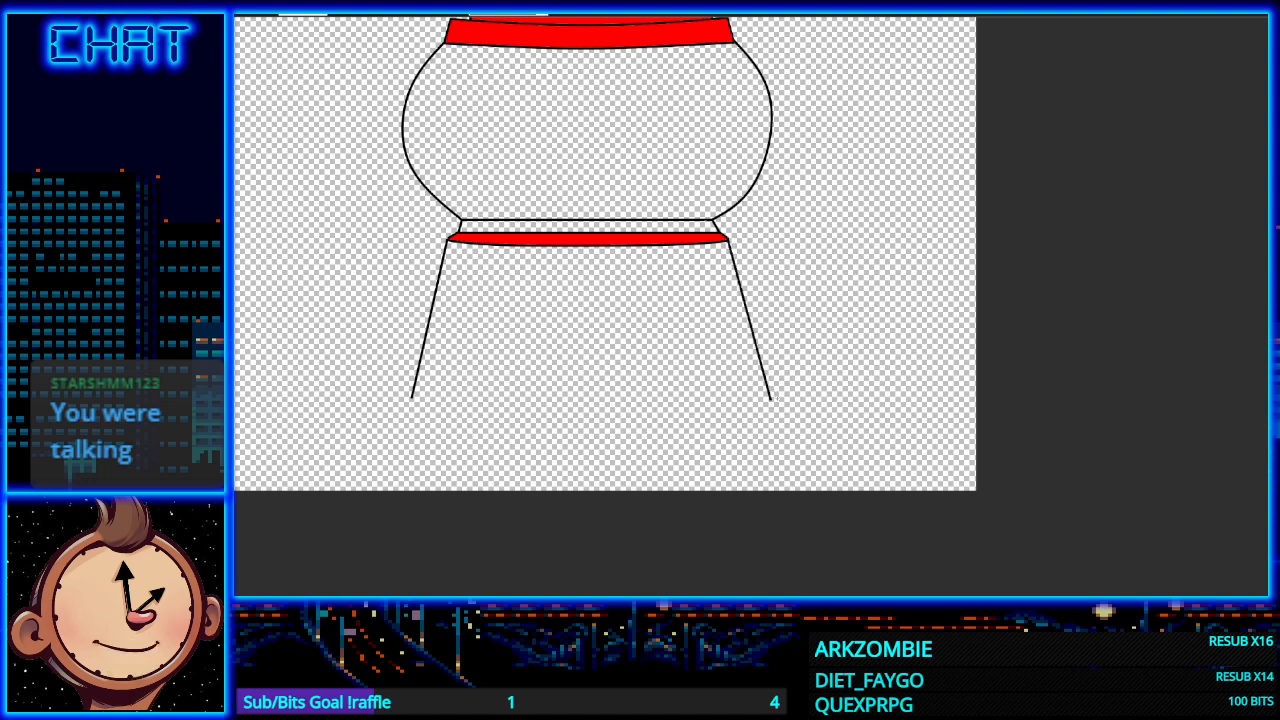
pyautogui.moveTo(771, 403); pyautogui.dragTo(771, 403)
# Step: Draw a horizontal black guide line across the lower ends of the slanted sides and trim the overshooting right side to it
pyautogui.moveTo(394, 398); pyautogui.dragTo(838, 421)
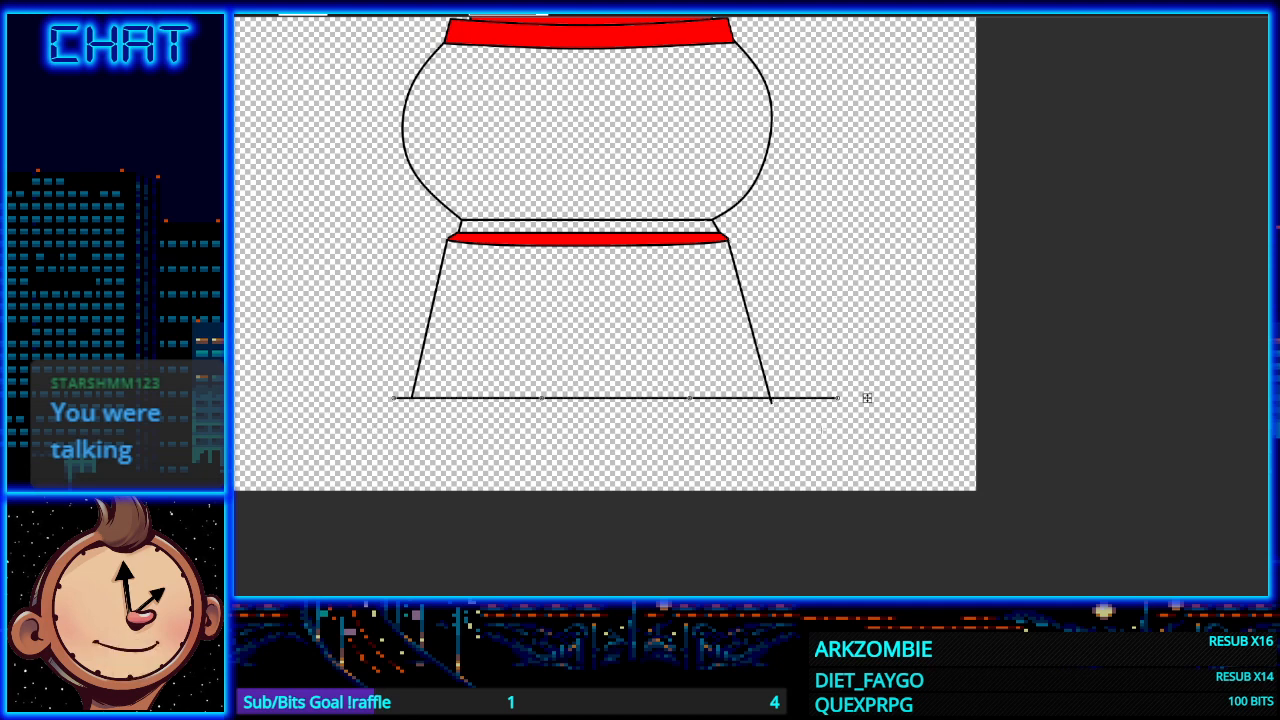
pyautogui.scroll(2, 498, 297)
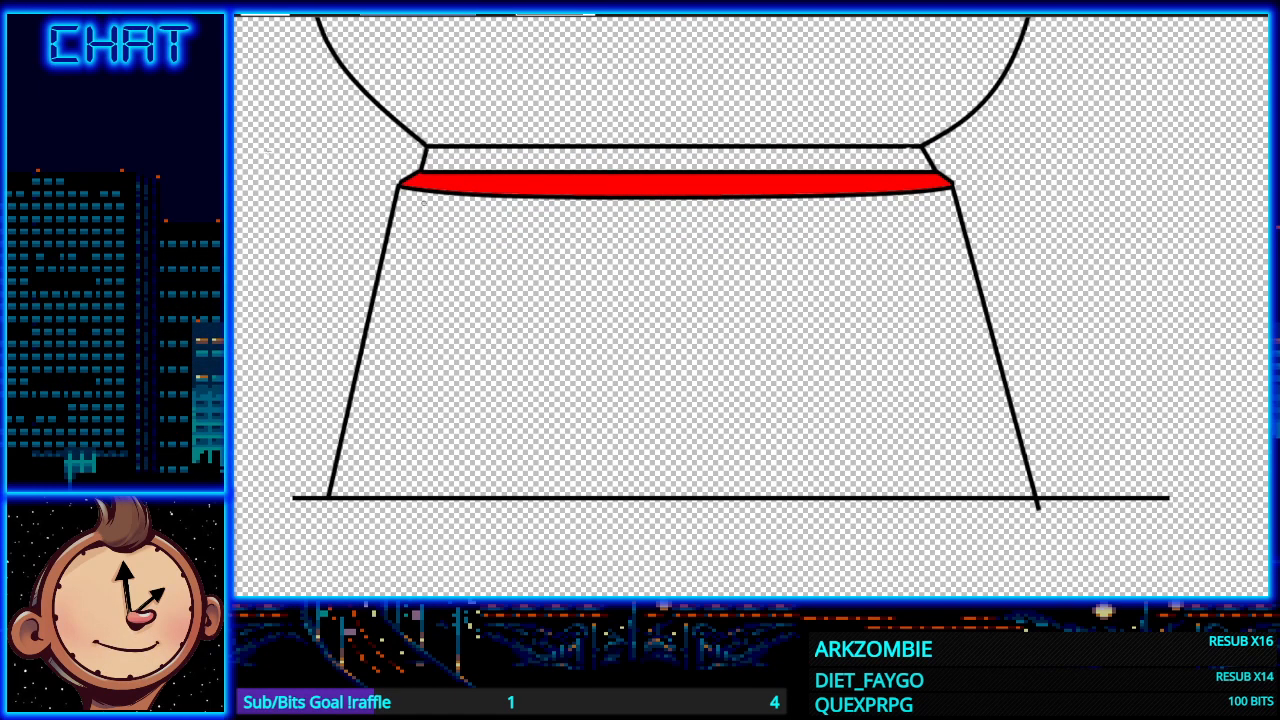
pyautogui.scroll(3, 397, 243)
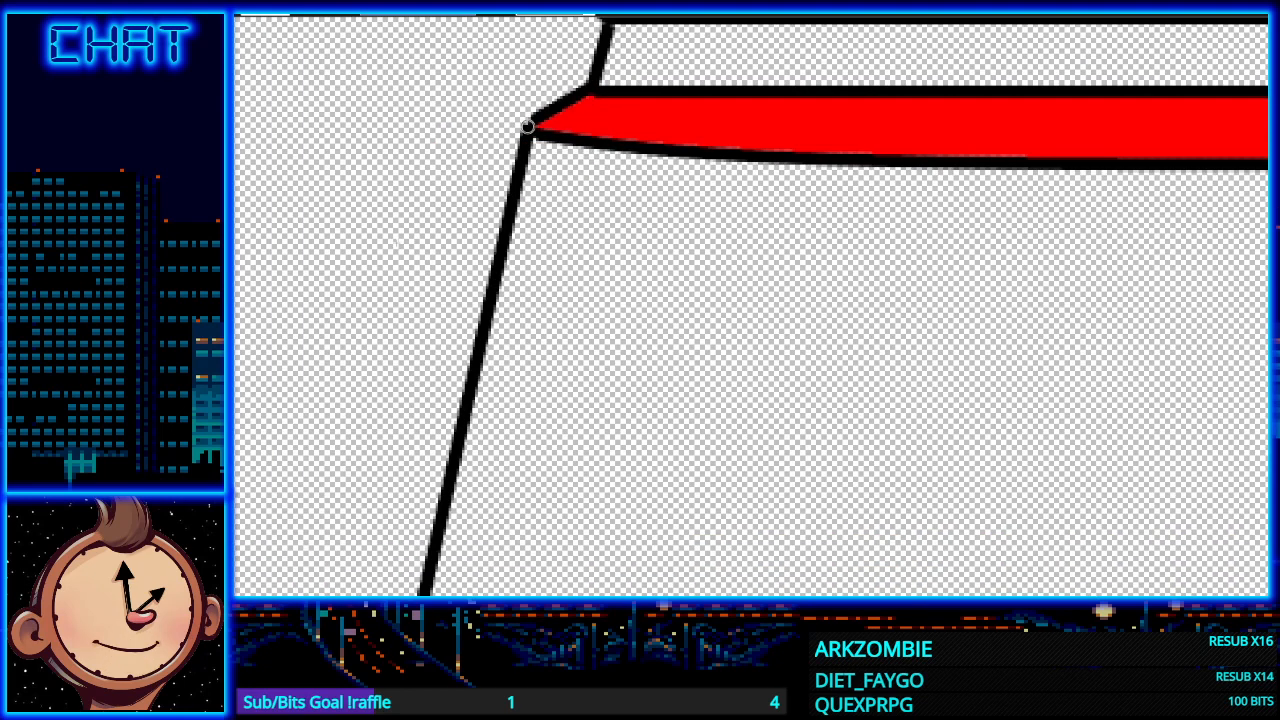
pyautogui.scroll(-2, 590, 203)
pyautogui.scroll(-3, 880, 492)
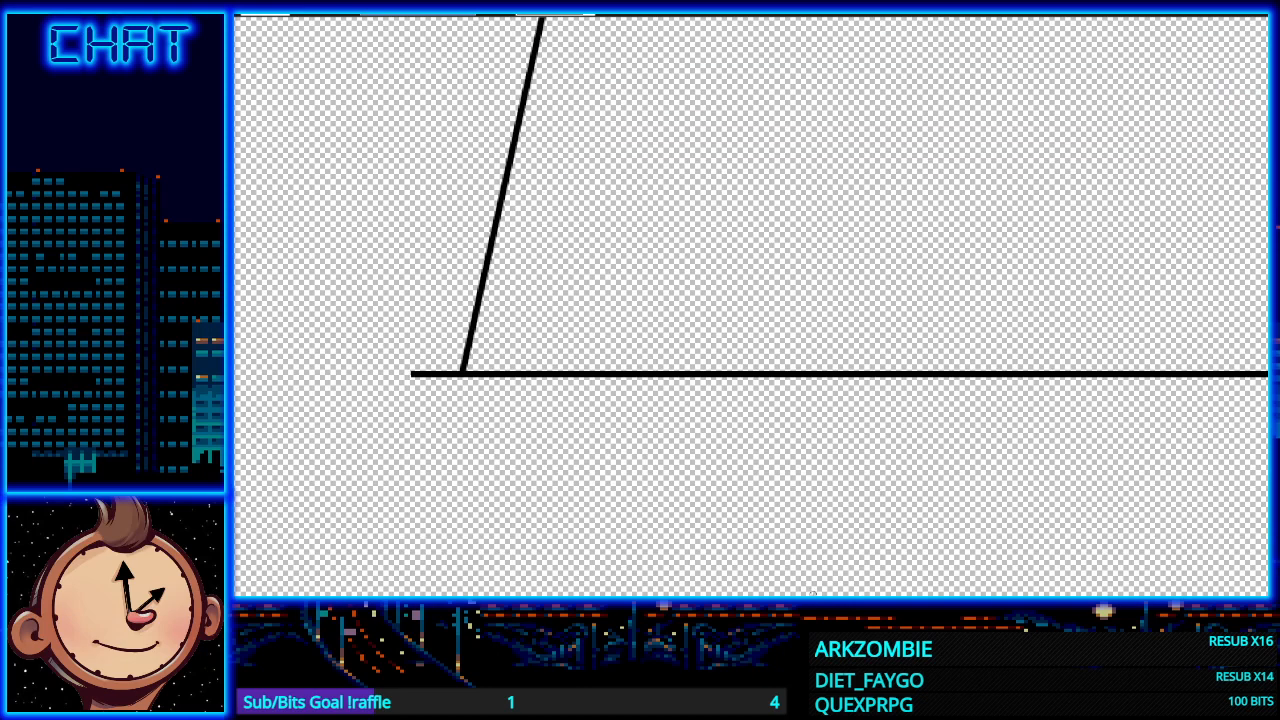
pyautogui.moveTo(956, 420); pyautogui.dragTo(620, 431)
pyautogui.scroll(-1, 617, 428)
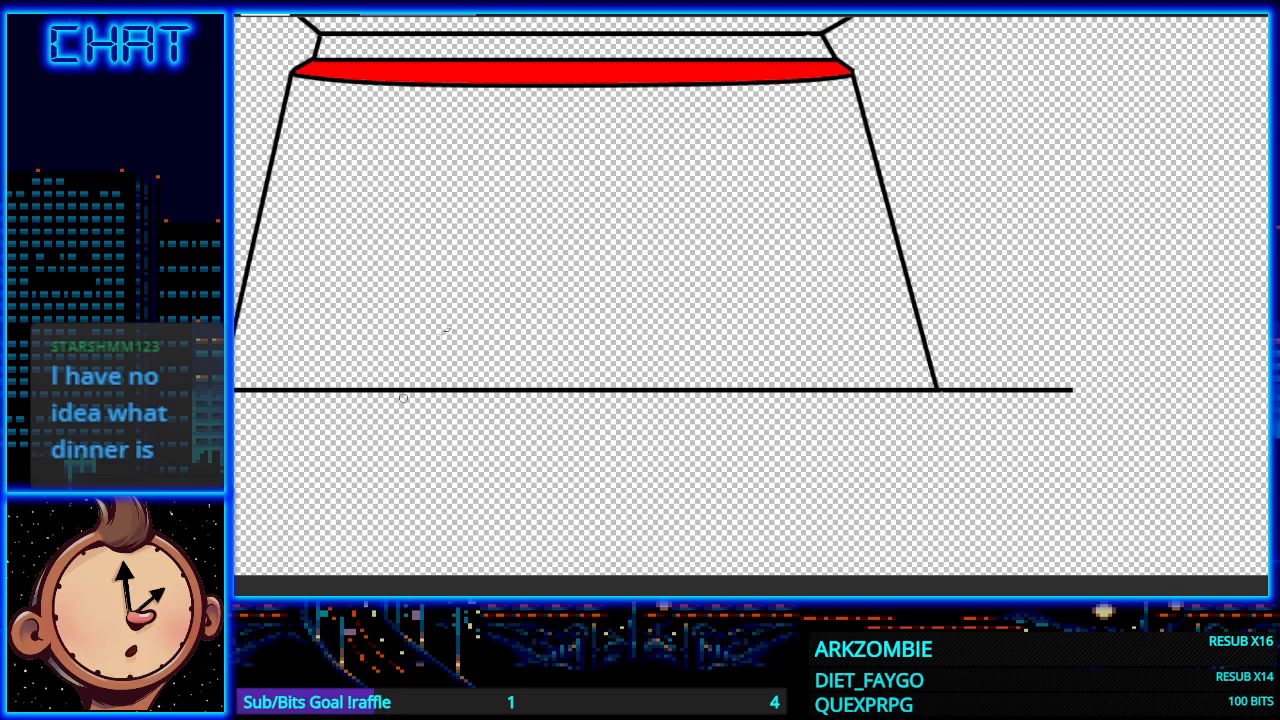
# Step: Erase the horizontal guide line, keeping only the two slanted sides of the base
pyautogui.moveTo(1054, 388)
pyautogui.mouseDown()
pyautogui.moveTo(1043, 395)
pyautogui.moveTo(938, 390)
pyautogui.moveTo(928, 404)
pyautogui.moveTo(938, 390)
pyautogui.moveTo(855, 381)
pyautogui.moveTo(915, 393)
pyautogui.moveTo(685, 390)
pyautogui.moveTo(874, 392)
pyautogui.moveTo(714, 416)
pyautogui.mouseUp()
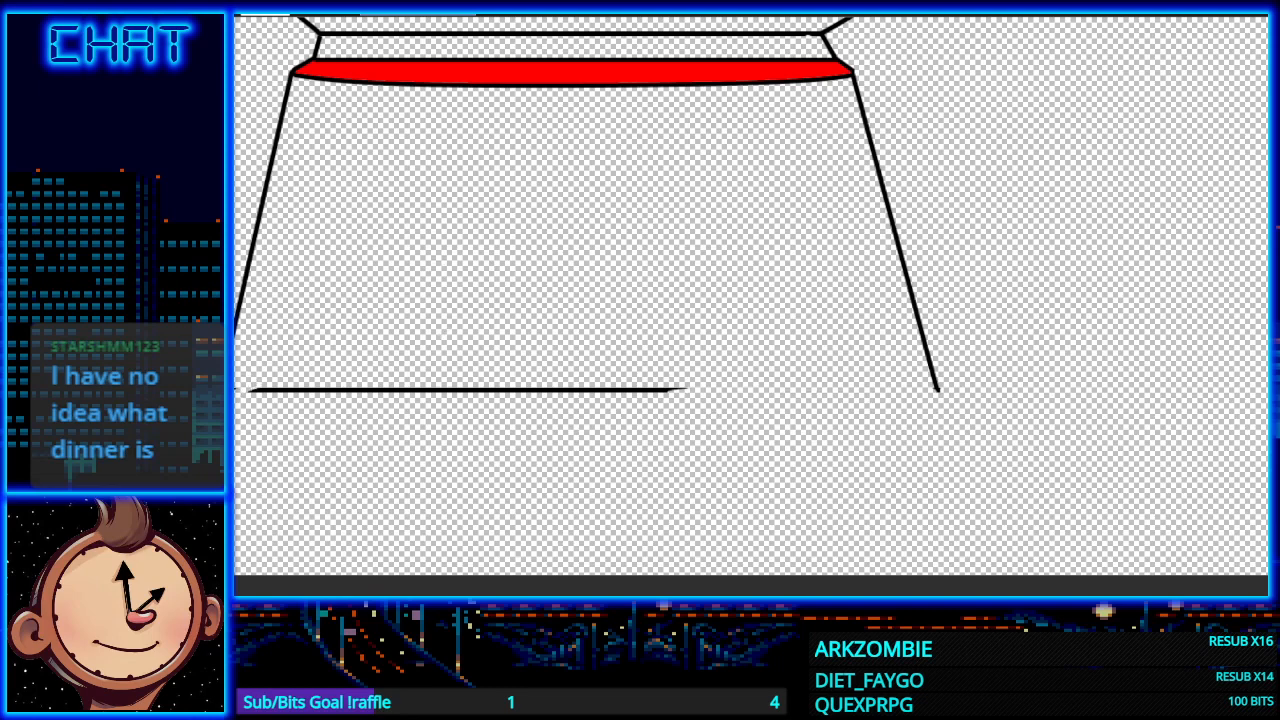
pyautogui.moveTo(244, 391)
pyautogui.mouseDown()
pyautogui.moveTo(403, 375)
pyautogui.moveTo(434, 386)
pyautogui.moveTo(266, 399)
pyautogui.mouseUp()
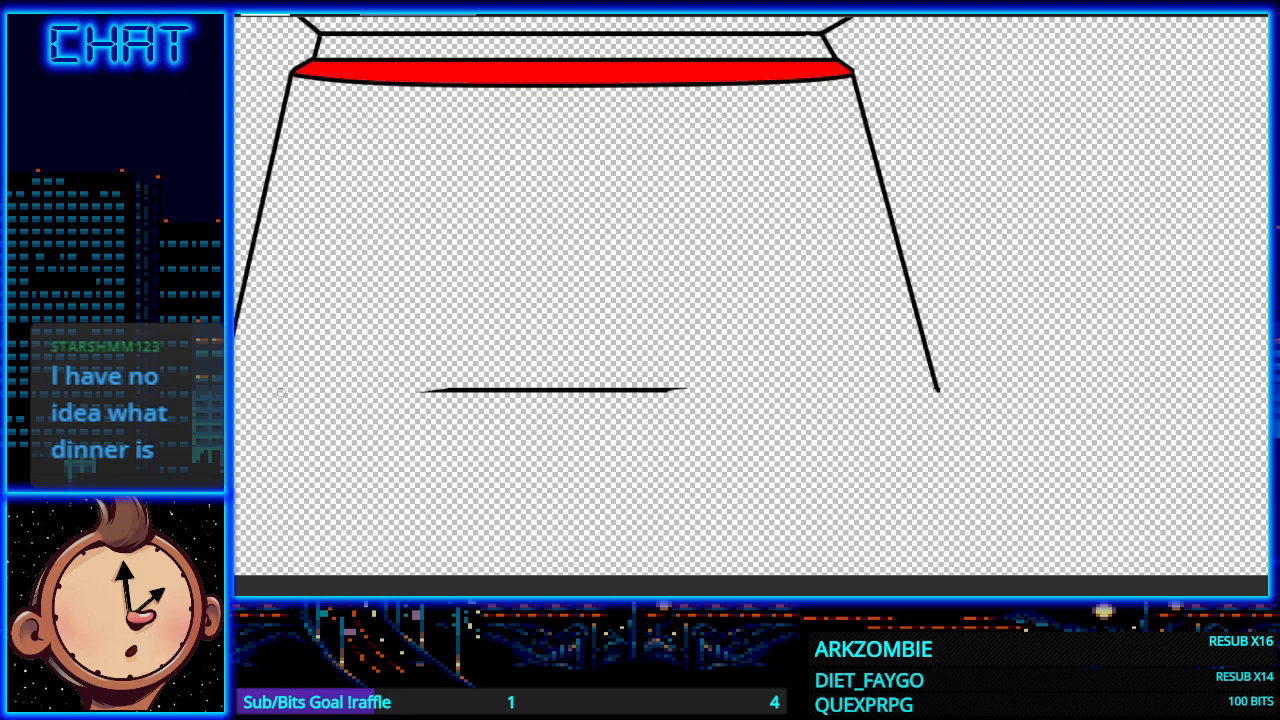
pyautogui.moveTo(387, 390)
pyautogui.mouseDown()
pyautogui.moveTo(623, 387)
pyautogui.moveTo(650, 401)
pyautogui.moveTo(680, 388)
pyautogui.mouseUp()
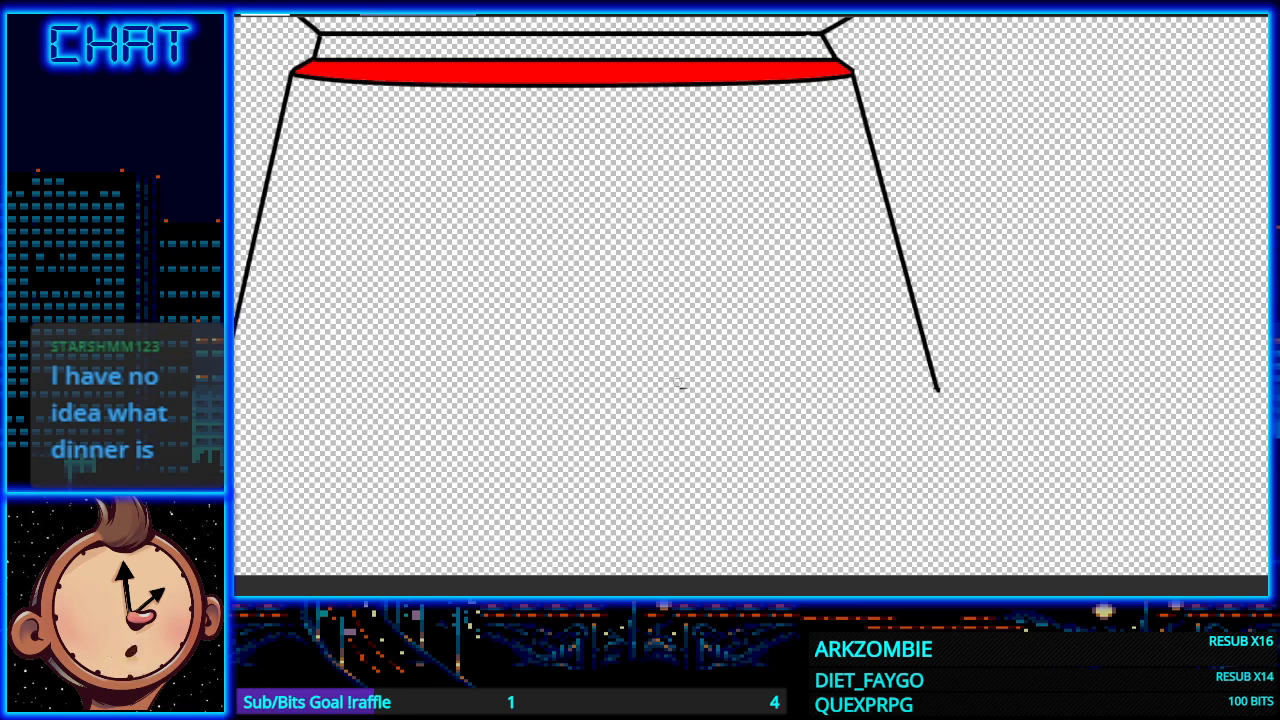
pyautogui.scroll(-2, 634, 450)
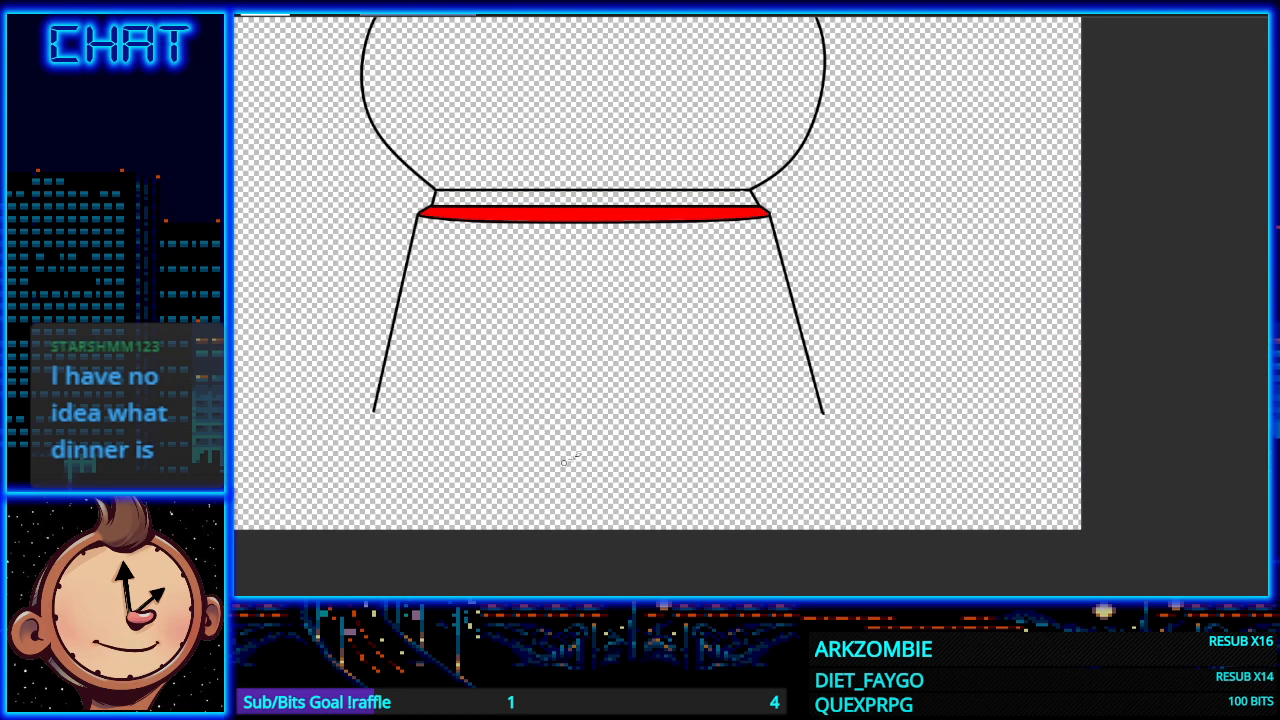
pyautogui.scroll(-2, 590, 395)
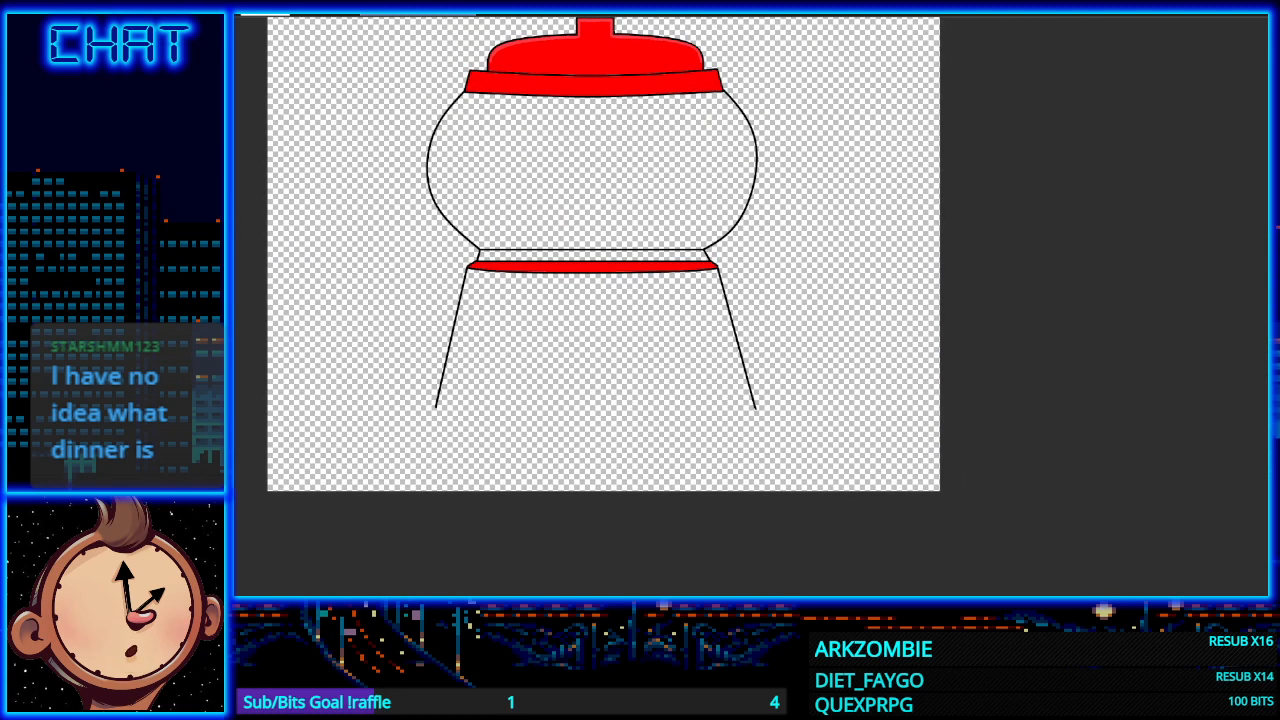
pyautogui.scroll(1, 440, 415)
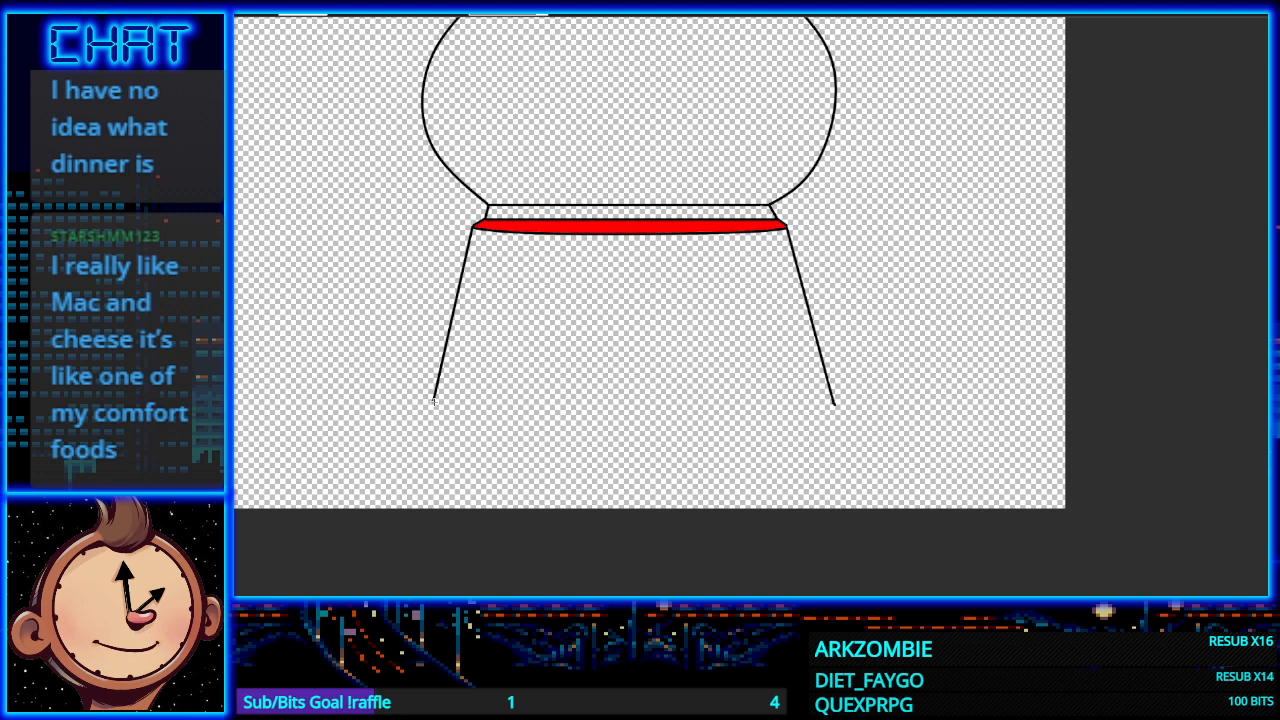
# Step: Join the lower ends of the slanted sides with a black line bent into a shallow downward curve
pyautogui.moveTo(433, 403); pyautogui.dragTo(810, 403)
pyautogui.hotkey('ctrl', 'z')
pyautogui.moveTo(433, 403); pyautogui.dragTo(590, 366)
pyautogui.hotkey('ctrl', 'z')
pyautogui.moveTo(433, 402); pyautogui.dragTo(833, 402)
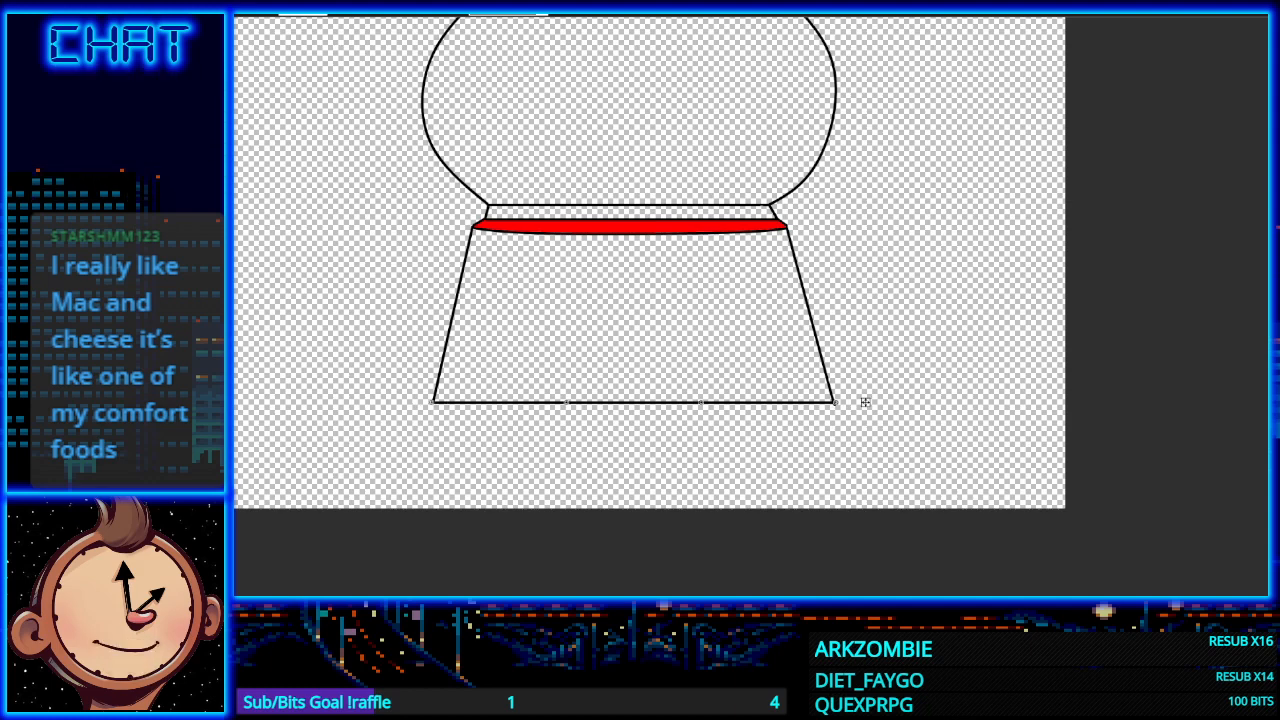
pyautogui.scroll(2, 461, 414)
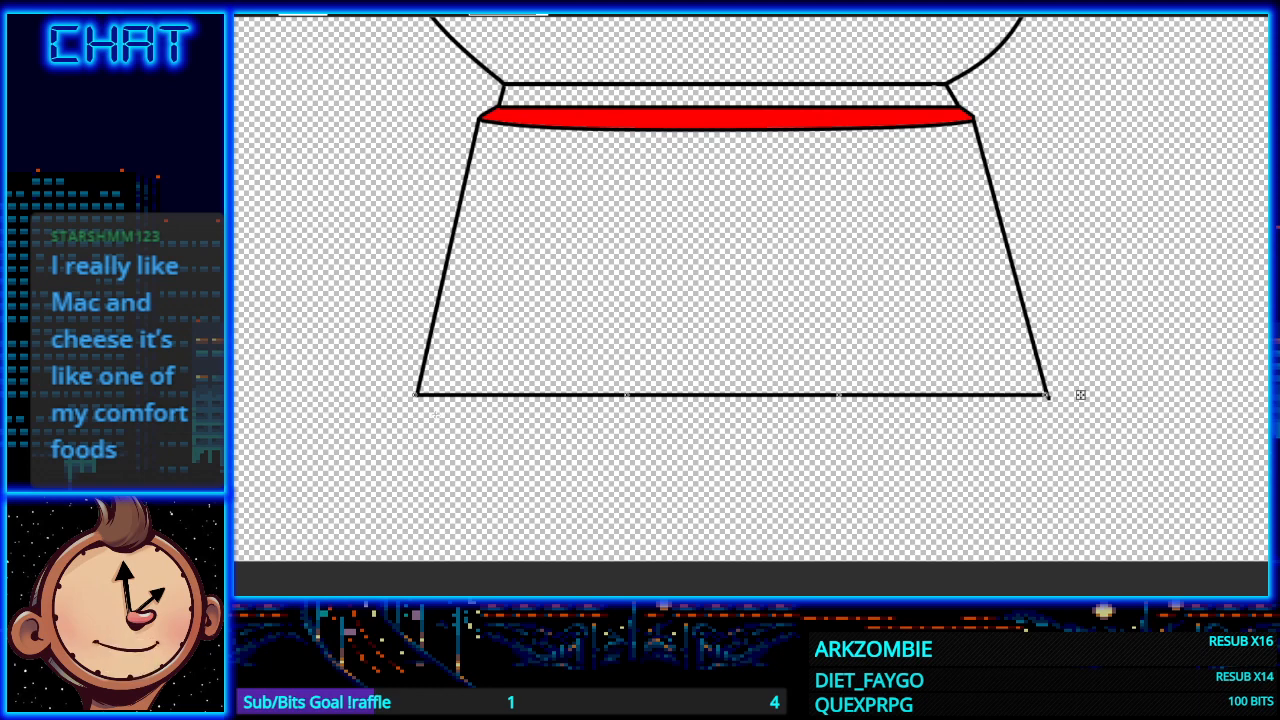
pyautogui.moveTo(838, 395); pyautogui.dragTo(838, 410)
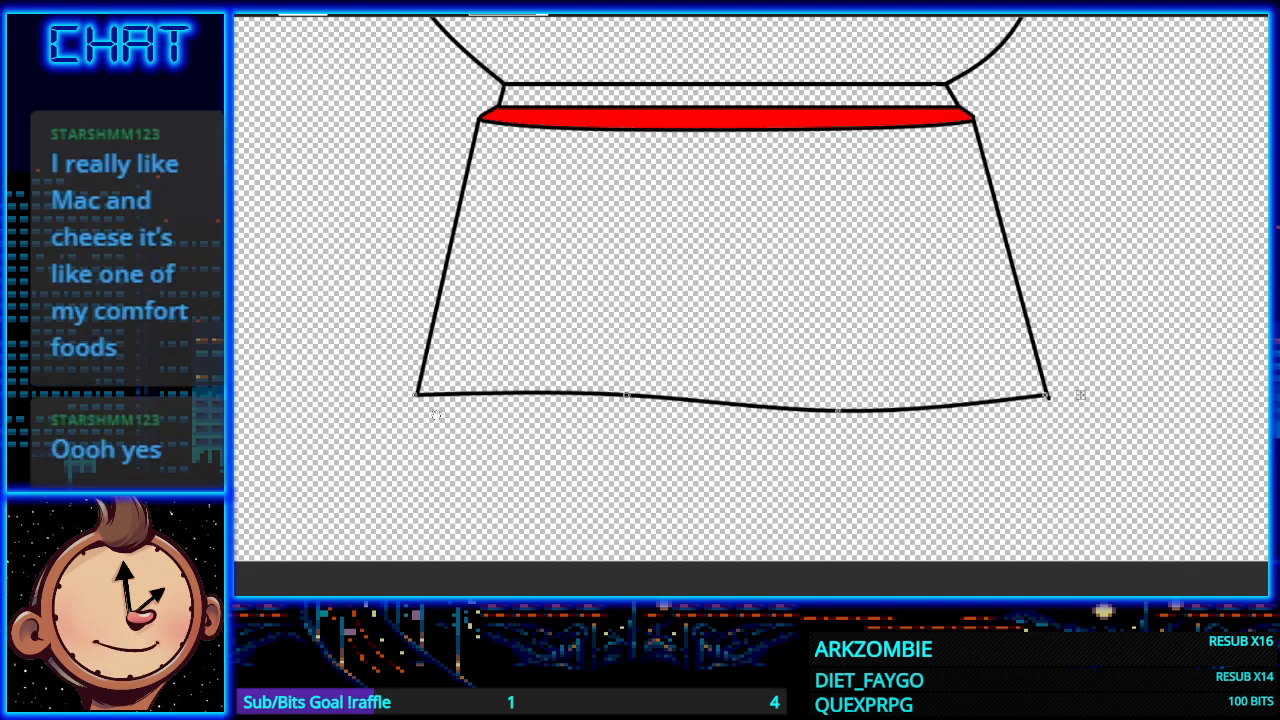
pyautogui.moveTo(625, 395); pyautogui.dragTo(621, 411)
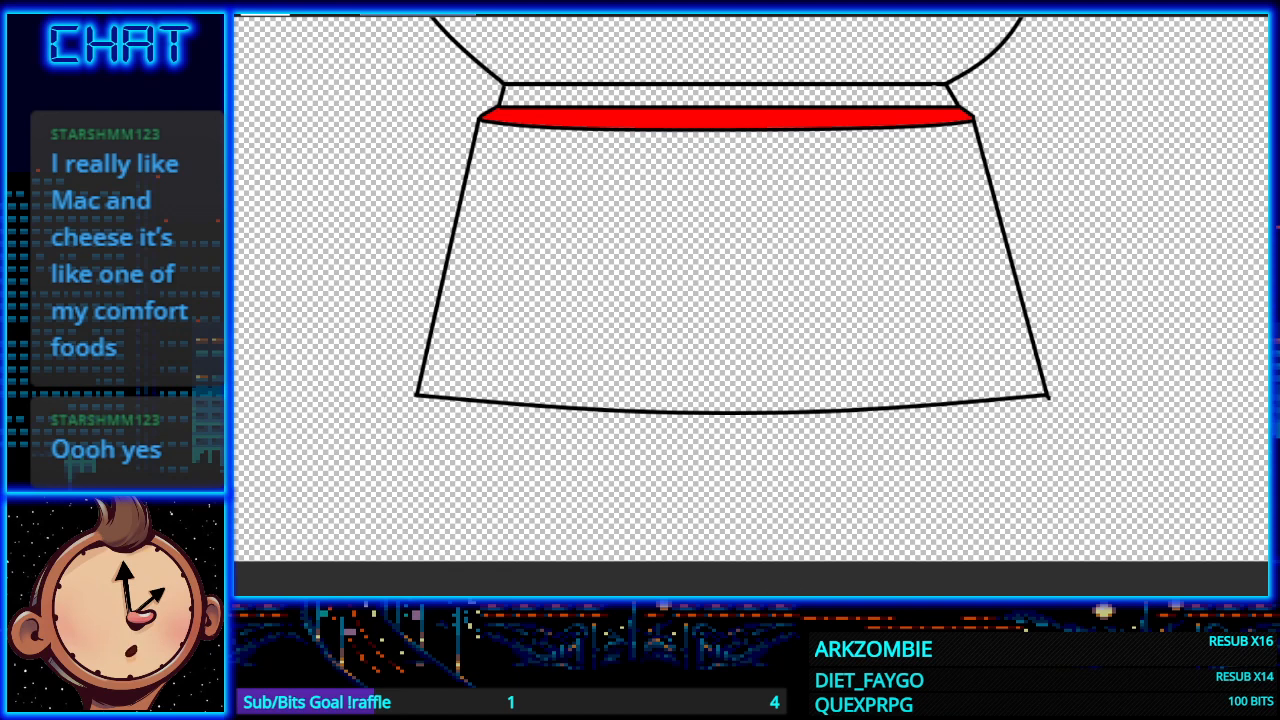
pyautogui.hscroll(3, 751, 306)
pyautogui.scroll(2, 788, 397)
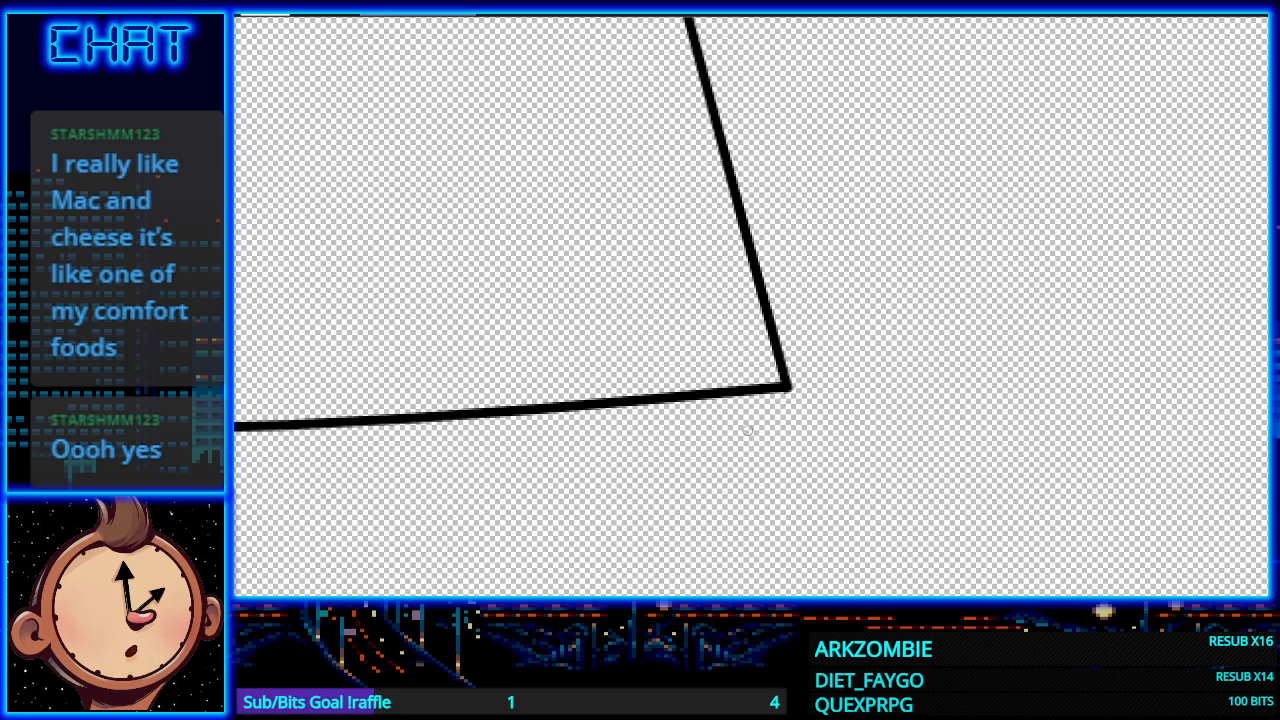
pyautogui.scroll(-2, 750, 435)
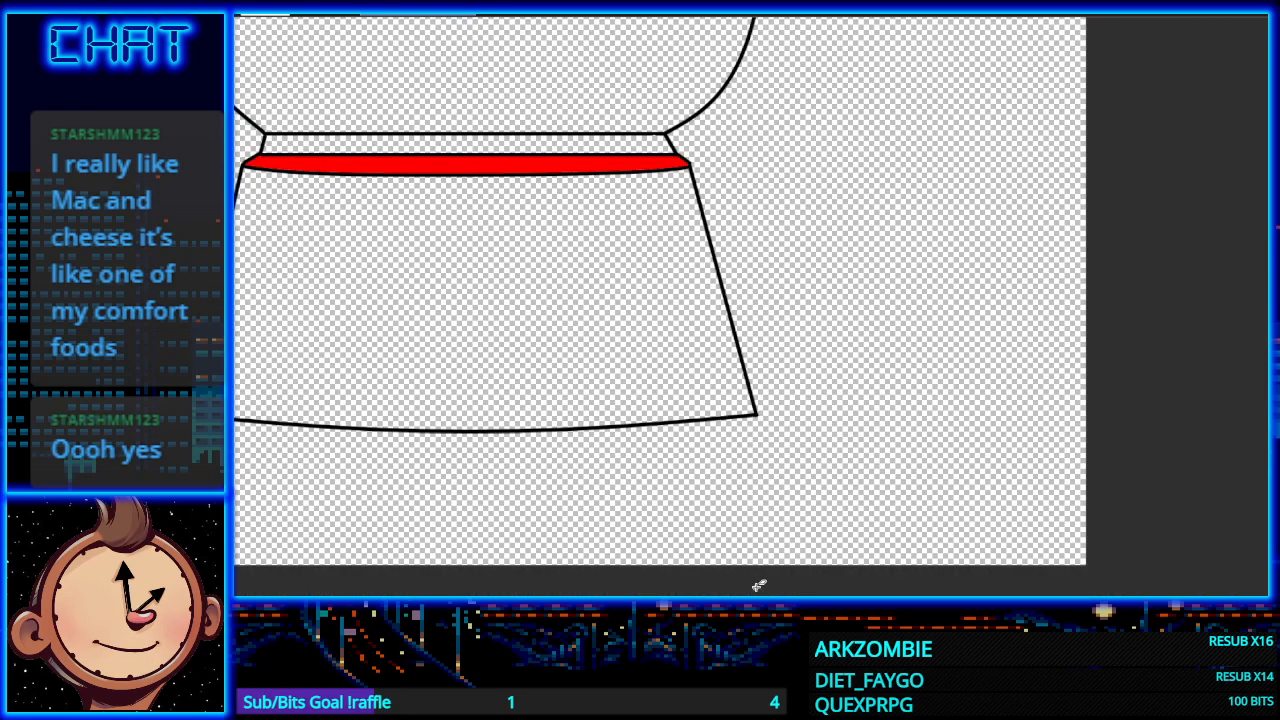
pyautogui.moveTo(760, 594); pyautogui.dragTo(694, 594)
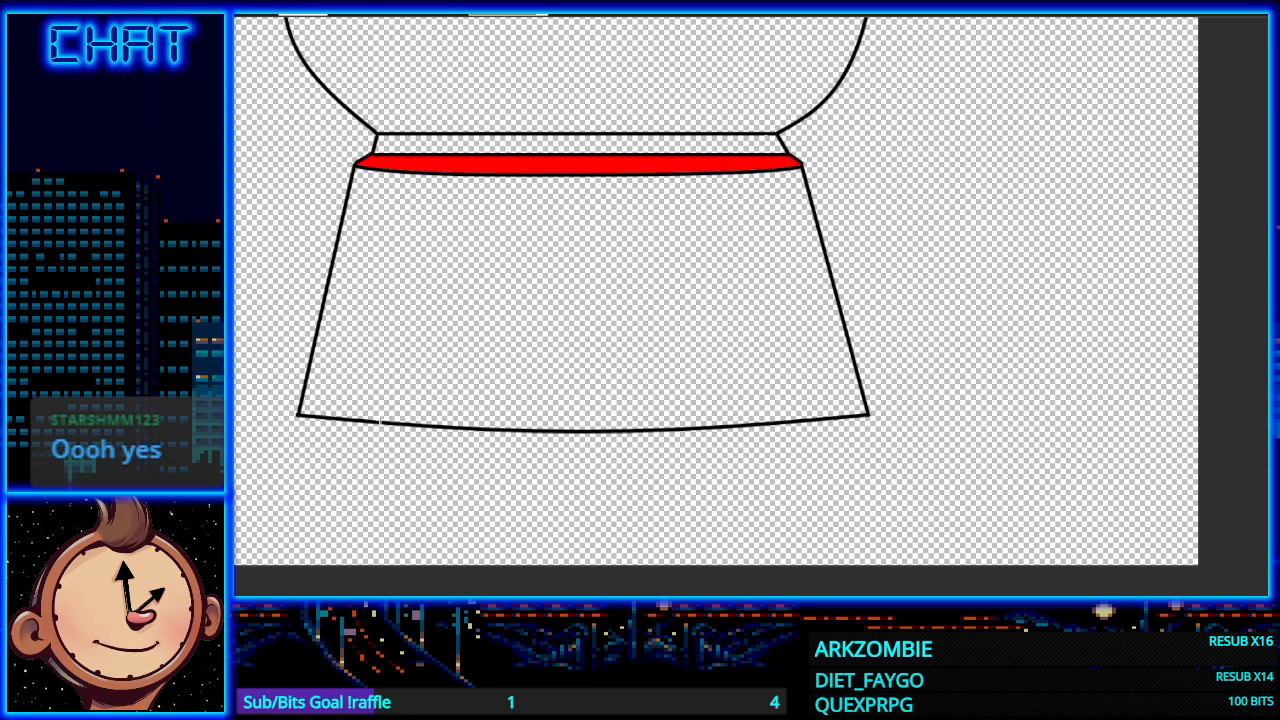
# Step: Extend the curved bottom edge with short black lines running slightly upward past both lower corners, redoing the left one
pyautogui.hscroll(-3, 539, 464)
pyautogui.scroll(2, 539, 464)
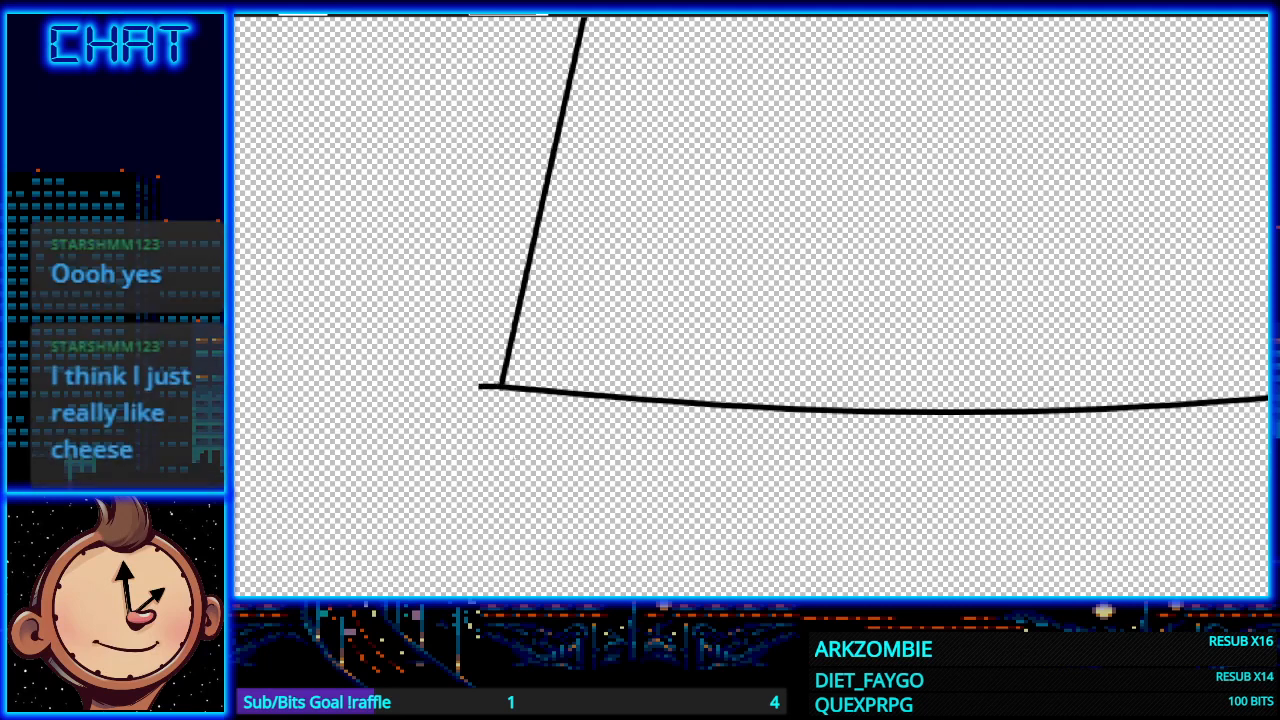
pyautogui.hotkey('ctrl', 'z')
pyautogui.hotkey('ctrl', 'y')
pyautogui.press('Delete')
pyautogui.moveTo(497, 386); pyautogui.dragTo(465, 382)
pyautogui.press('Delete')
pyautogui.moveTo(498, 386); pyautogui.dragTo(464, 382)
pyautogui.hscroll(3, 751, 306)
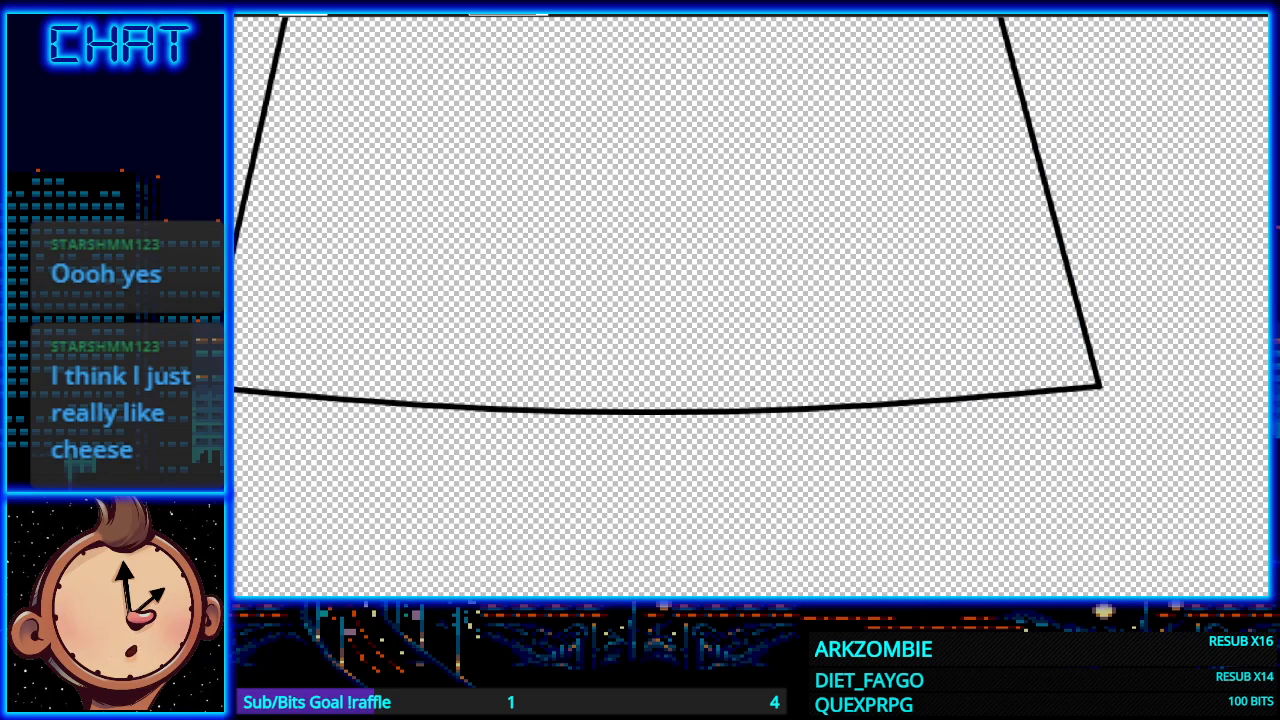
pyautogui.moveTo(1100, 385); pyautogui.dragTo(1142, 380)
pyautogui.hotkey('ctrl', 'z')
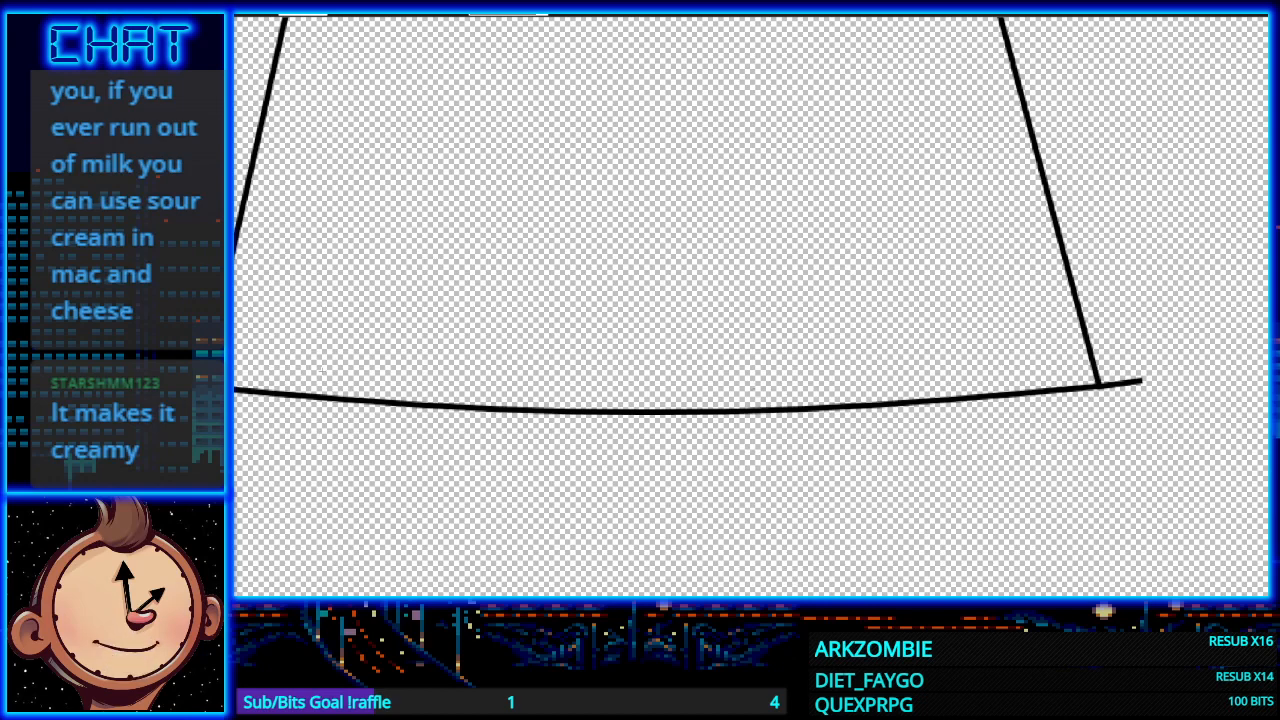
# Step: Draw a short black line slanting outward and down from the left end of the extended bottom curve
pyautogui.moveTo(494, 411); pyautogui.dragTo(569, 341)
pyautogui.scroll(-1, 569, 341)
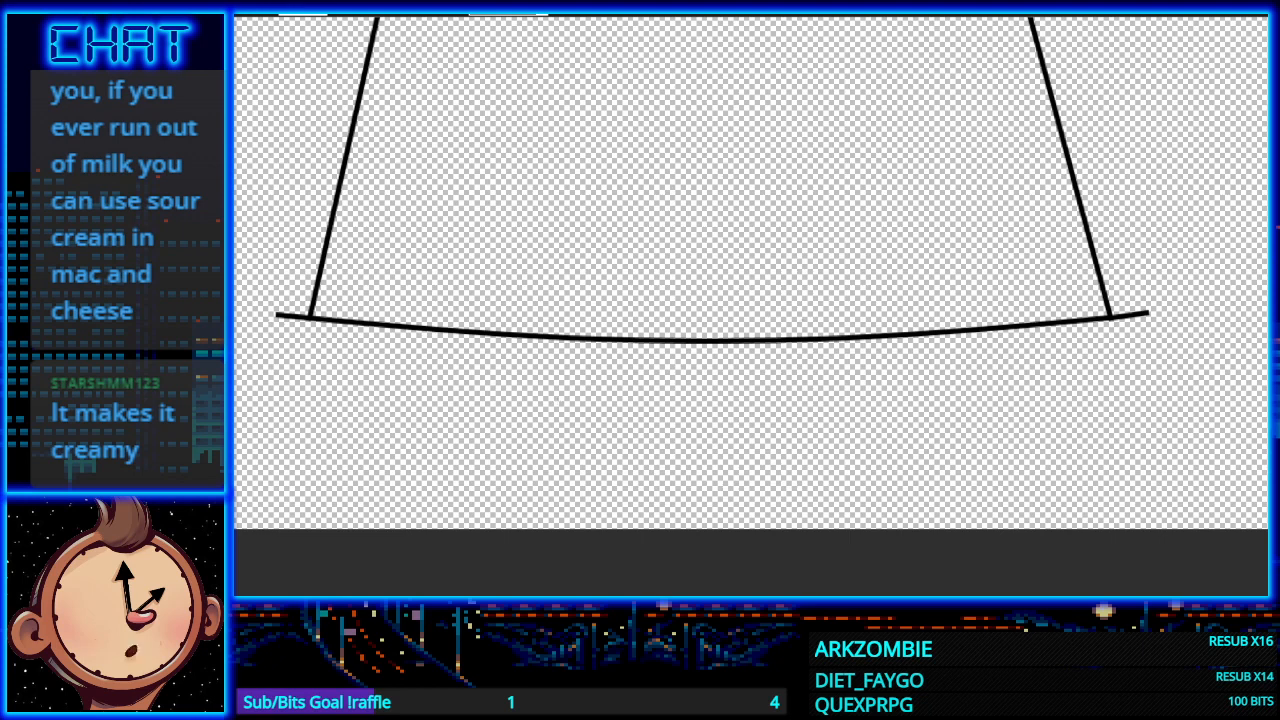
pyautogui.moveTo(278, 316)
pyautogui.mouseDown()
pyautogui.moveTo(256, 360)
pyautogui.moveTo(256, 402)
pyautogui.mouseUp()
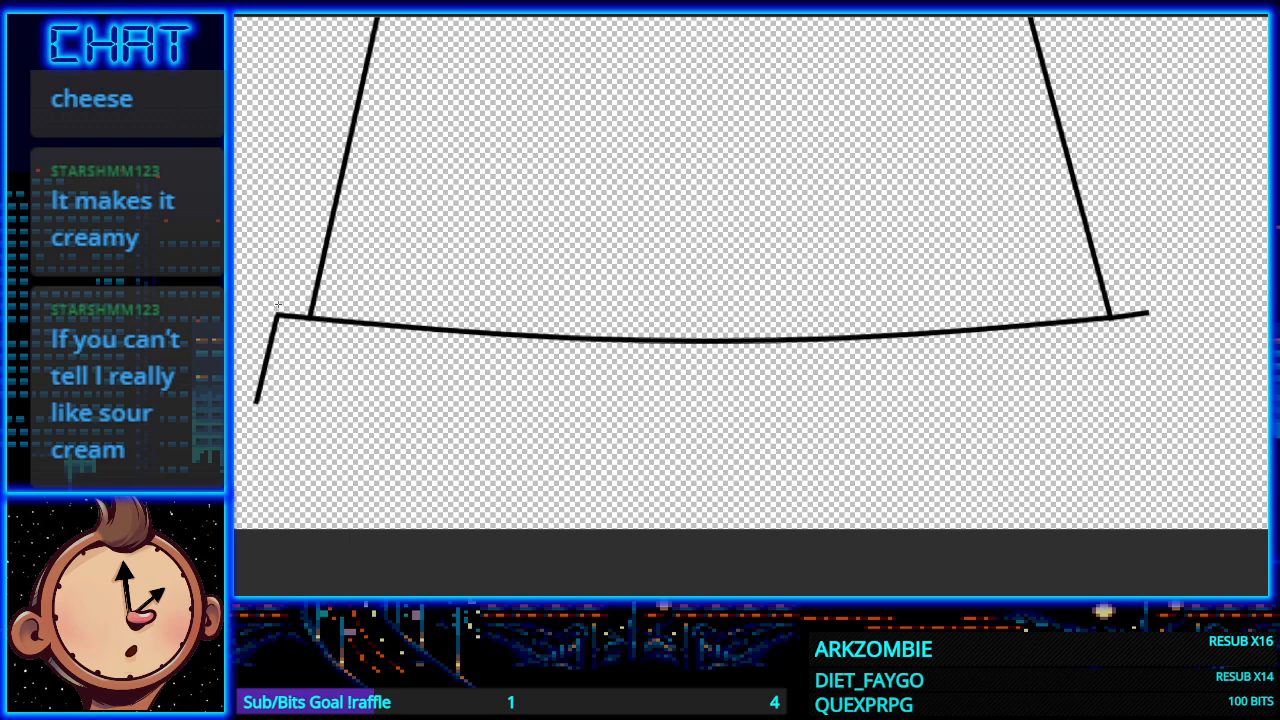
# Step: Copy the short slanted line, paste it into the small scratch image in place of the old curve, and flip it horizontally
pyautogui.moveTo(277, 313)
pyautogui.mouseDown()
pyautogui.moveTo(276, 388)
pyautogui.moveTo(252, 442)
pyautogui.moveTo(262, 322)
pyautogui.mouseUp()
pyautogui.hotkey('ctrl', 'c')
pyautogui.hotkey('ctrl', 'Tab')
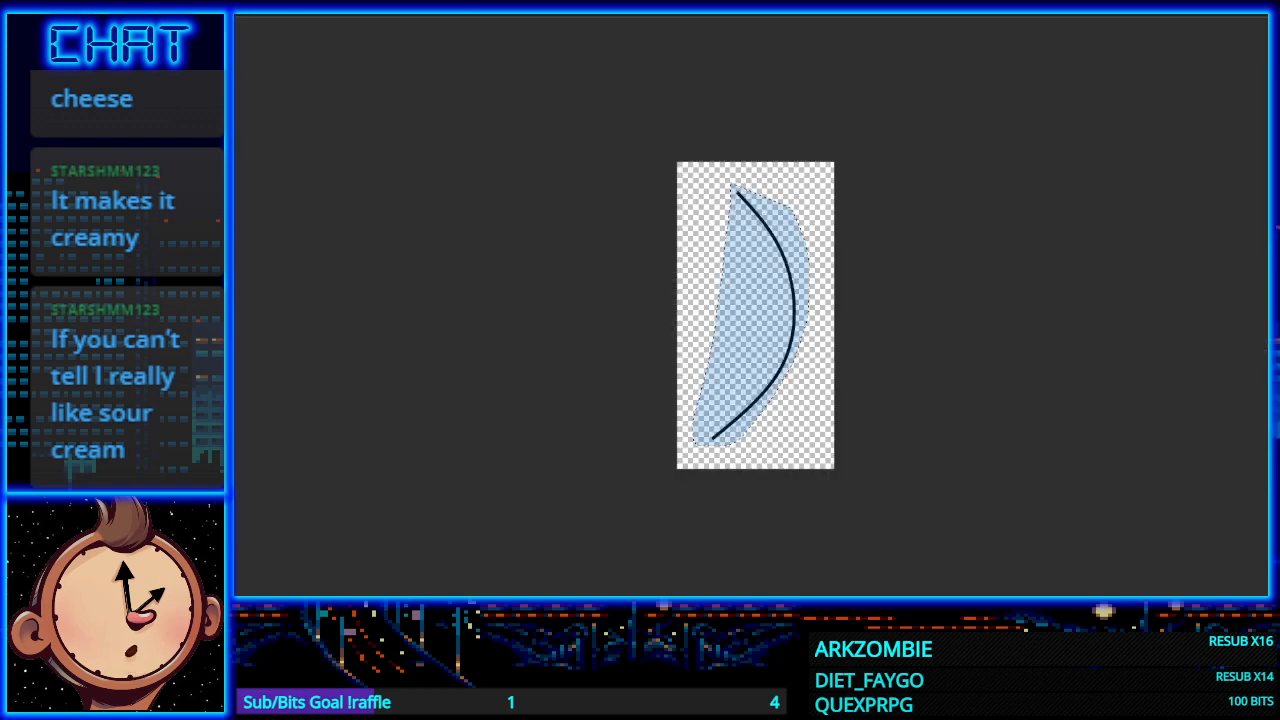
pyautogui.press('Delete')
pyautogui.hotkey('ctrl', 'v')
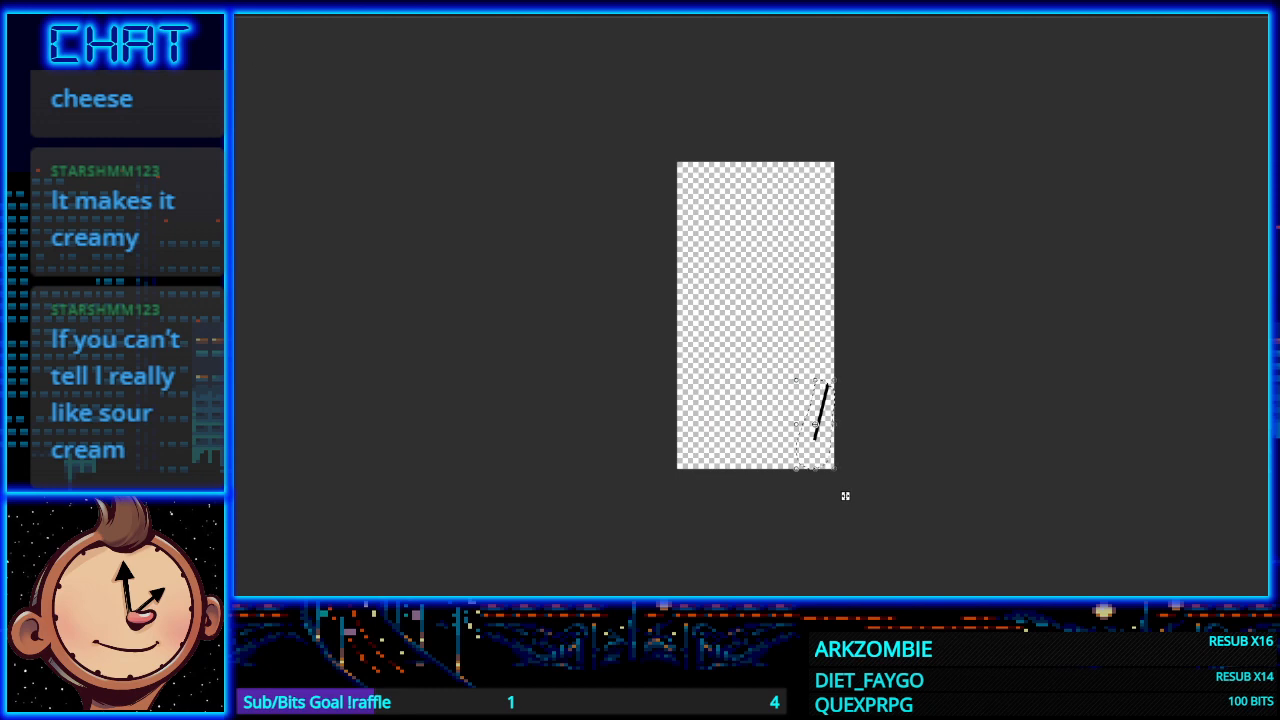
pyautogui.click(247, 44)
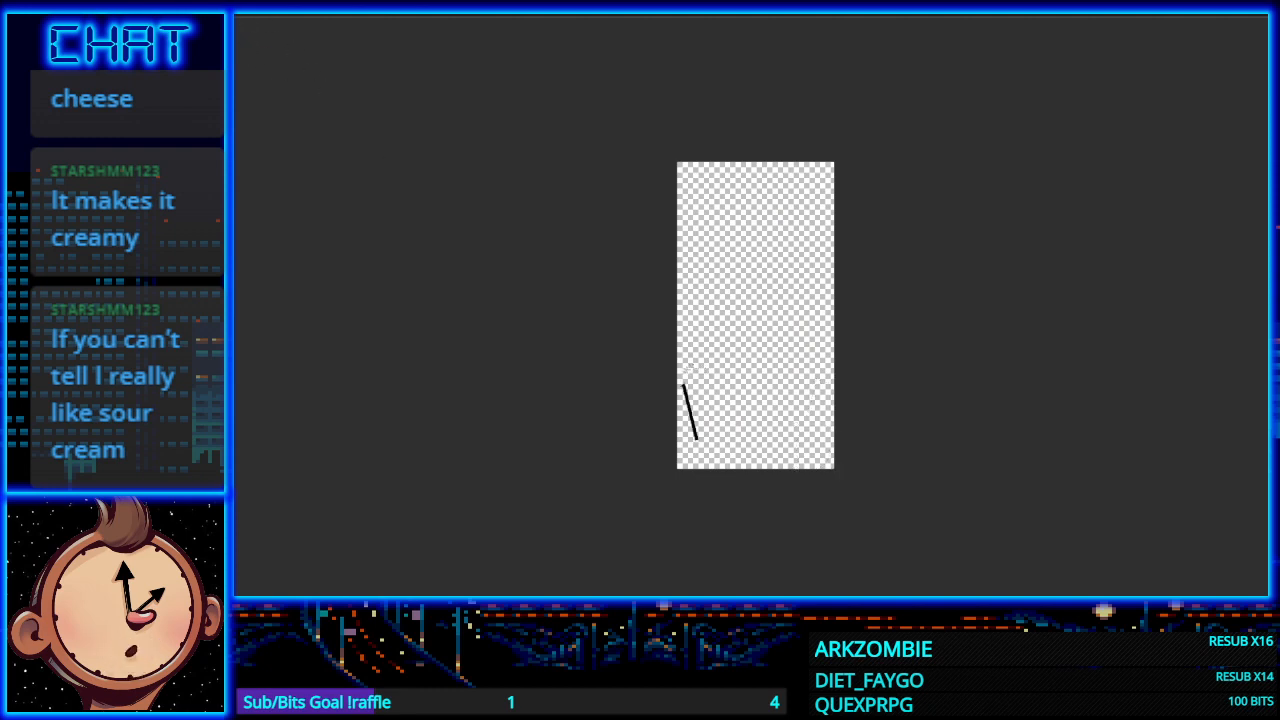
# Step: Lasso the mirrored slanted line in the scratch image and paste a copy of it into the gumball machine drawing
pyautogui.moveTo(704, 374); pyautogui.dragTo(678, 402)
pyautogui.scroll(1, 722, 422)
pyautogui.scroll(3, 724, 459)
pyautogui.click(294, 180)
pyautogui.moveTo(620, 286); pyautogui.dragTo(616, 318)
pyautogui.moveTo(640, 404)
pyautogui.mouseDown()
pyautogui.moveTo(653, 368)
pyautogui.moveTo(664, 436)
pyautogui.moveTo(650, 438)
pyautogui.mouseUp()
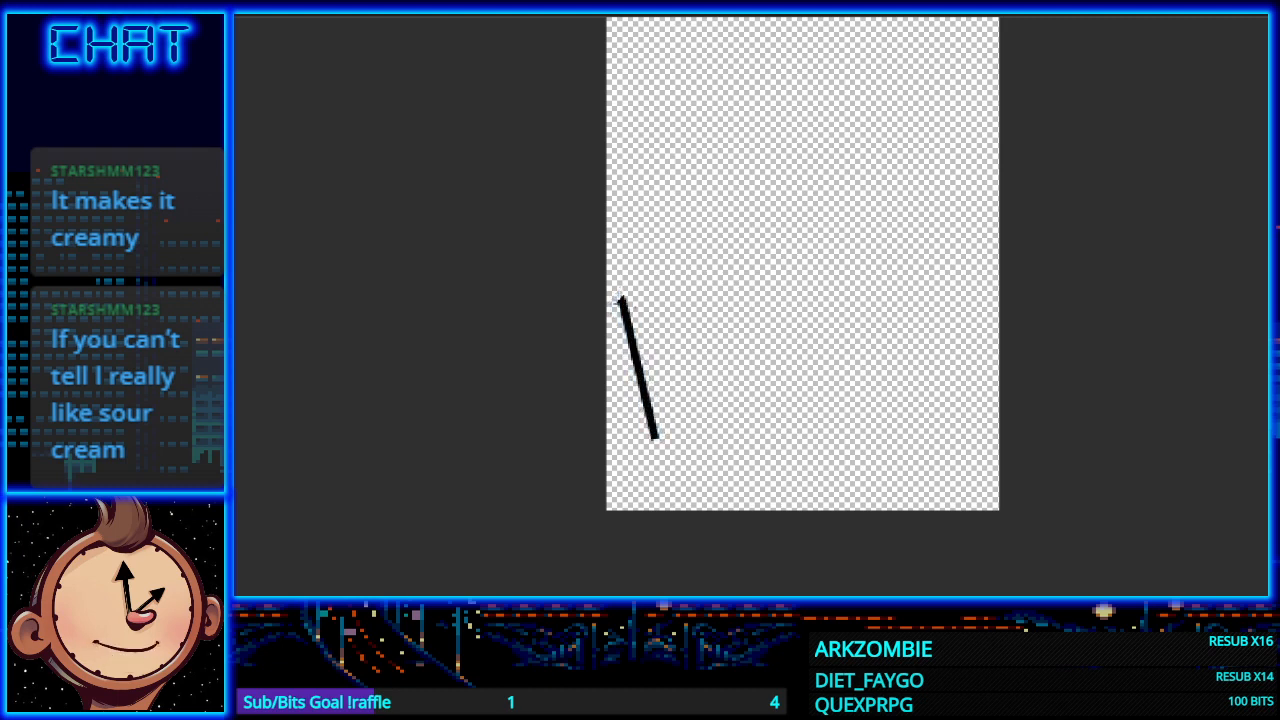
pyautogui.moveTo(628, 383)
pyautogui.mouseDown()
pyautogui.moveTo(658, 443)
pyautogui.moveTo(671, 416)
pyautogui.moveTo(648, 342)
pyautogui.mouseUp()
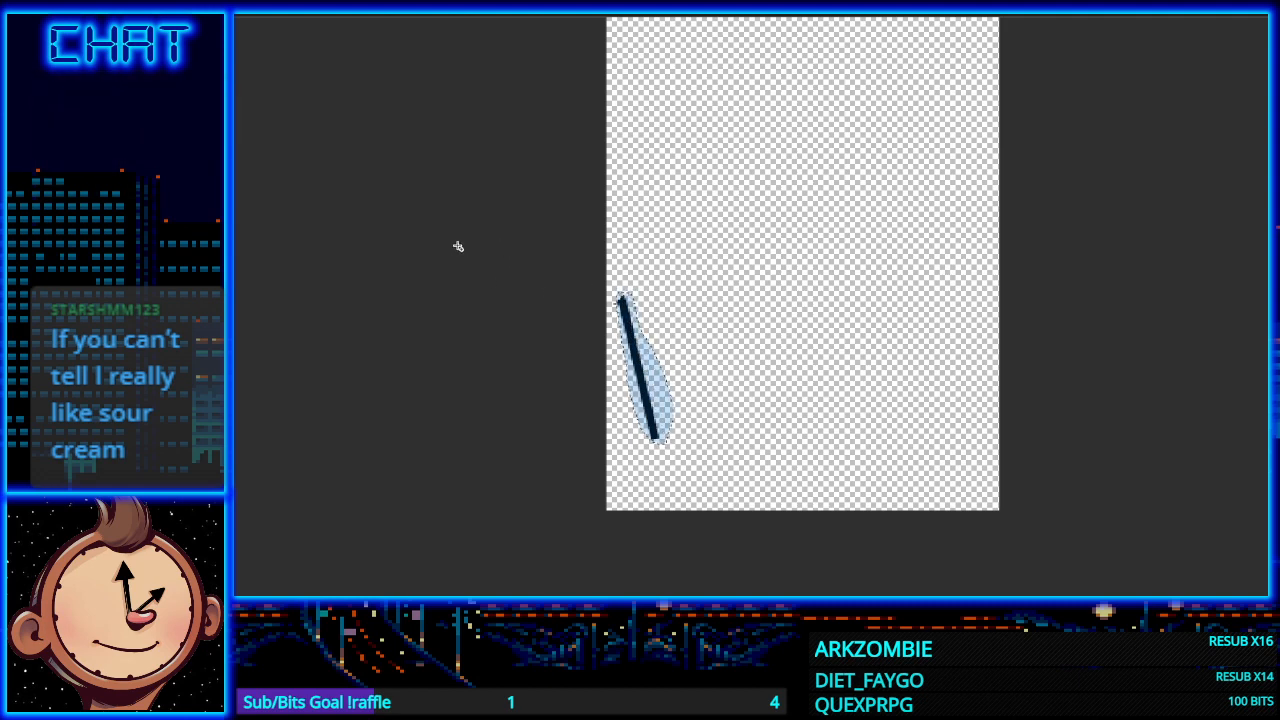
pyautogui.hotkey('ctrl', 'Tab')
pyautogui.press('o')
pyautogui.hotkey('ctrl', 'shift', 'a')
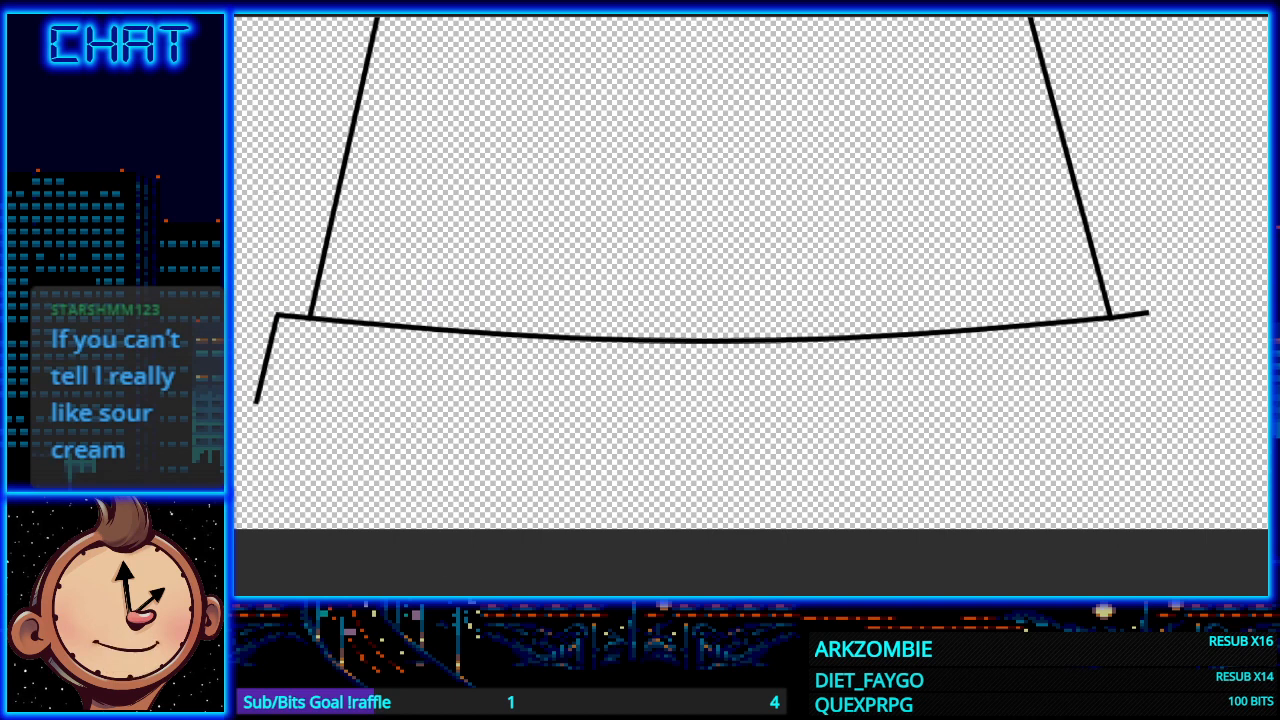
pyautogui.hscroll(-1, 511, 391)
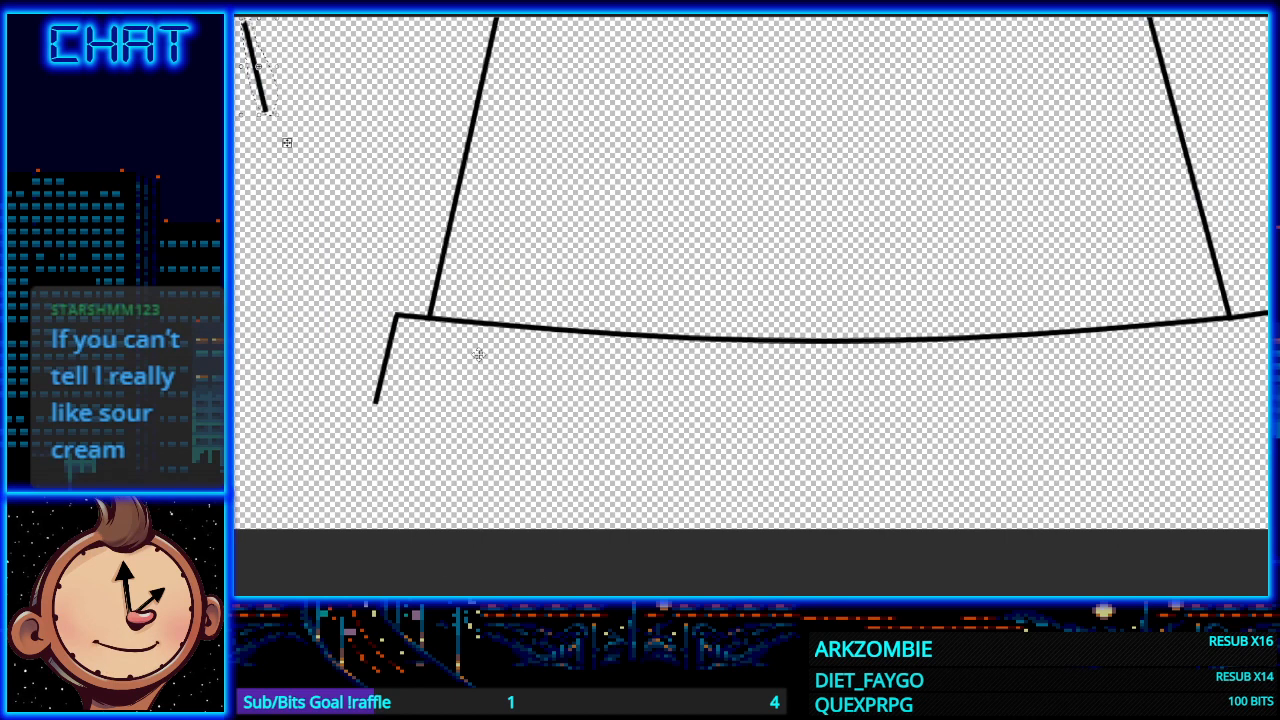
# Step: Place the pasted mirrored line so it slants outward and down from the right end of the bottom curve
pyautogui.moveTo(287, 98)
pyautogui.mouseDown()
pyautogui.moveTo(631, 260)
pyautogui.moveTo(1220, 428)
pyautogui.moveTo(817, 430)
pyautogui.moveTo(902, 405)
pyautogui.moveTo(886, 387)
pyautogui.mouseUp()
pyautogui.click(734, 440)
pyautogui.hscroll(-2, 734, 440)
pyautogui.hscroll(-1, 751, 306)
pyautogui.hscroll(2, 751, 306)
pyautogui.hscroll(2, 751, 306)
pyautogui.scroll(2, 791, 414)
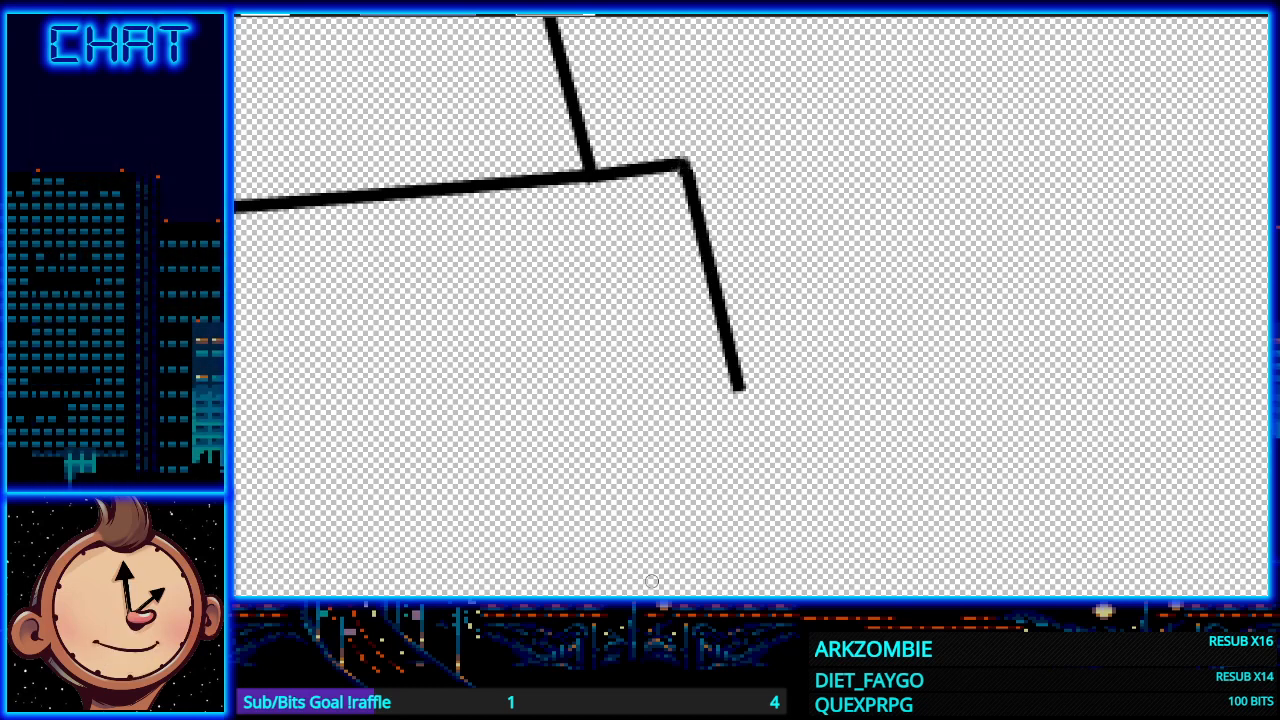
# Step: Draw a black line from the lower end of the foot's left edge toward the center and bend it into a gentle downward curve
pyautogui.moveTo(652, 582); pyautogui.dragTo(1268, 578)
pyautogui.moveTo(508, 420); pyautogui.dragTo(643, 423)
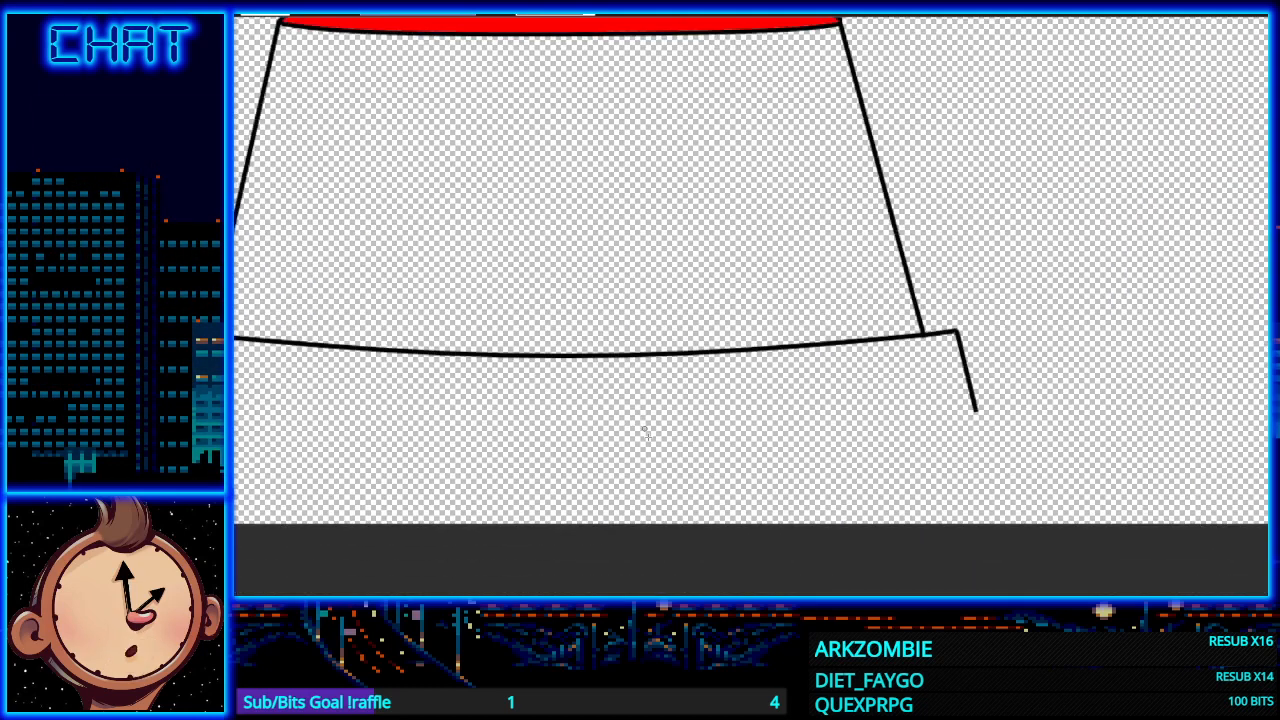
pyautogui.moveTo(632, 581); pyautogui.dragTo(700, 581)
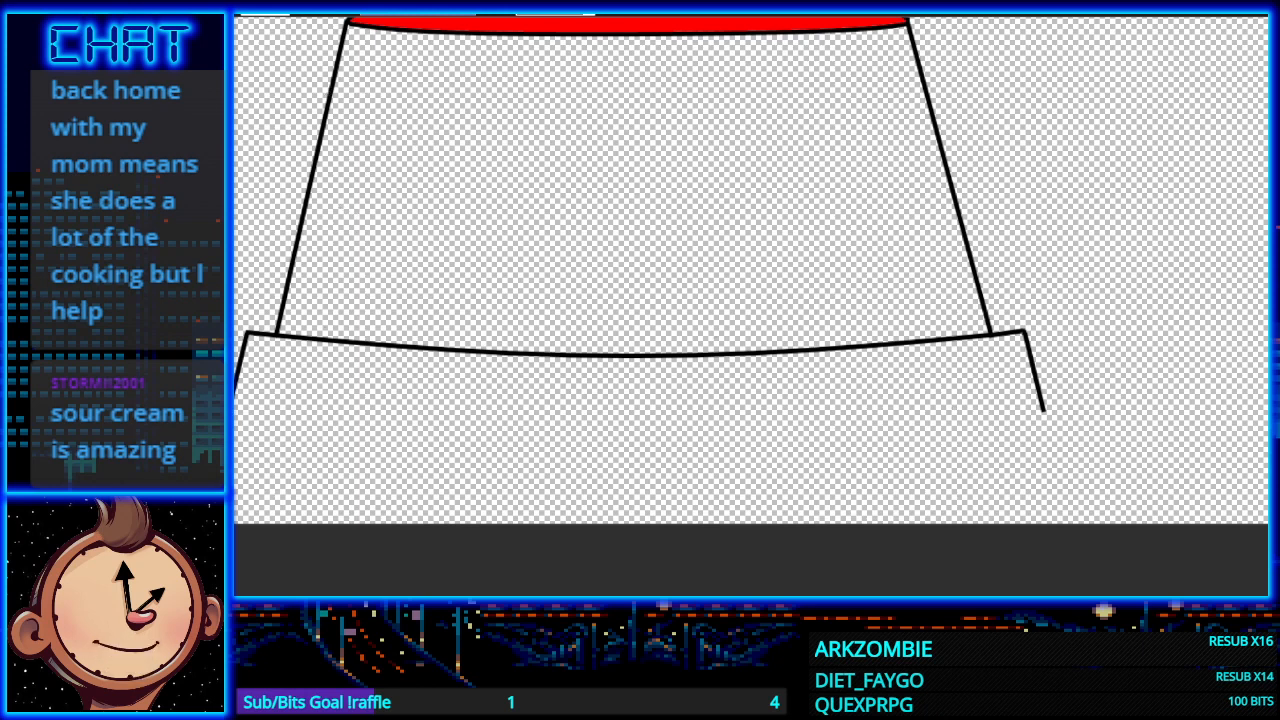
pyautogui.moveTo(234, 412)
pyautogui.mouseDown()
pyautogui.moveTo(256, 426)
pyautogui.moveTo(356, 432)
pyautogui.mouseUp()
pyautogui.hotkey('ctrl', 'z')
pyautogui.moveTo(234, 409)
pyautogui.mouseDown()
pyautogui.moveTo(790, 423)
pyautogui.moveTo(517, 437)
pyautogui.moveTo(538, 427)
pyautogui.moveTo(517, 437)
pyautogui.moveTo(528, 443)
pyautogui.mouseUp()
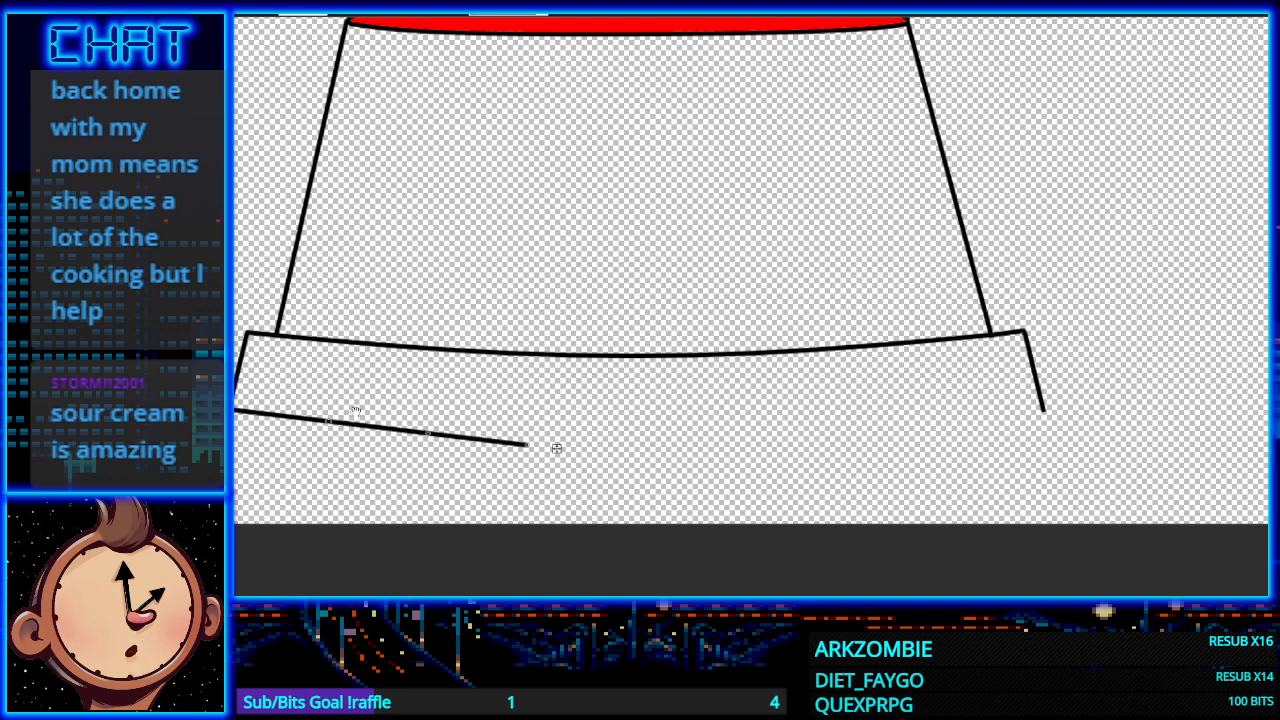
pyautogui.moveTo(329, 421); pyautogui.dragTo(330, 415)
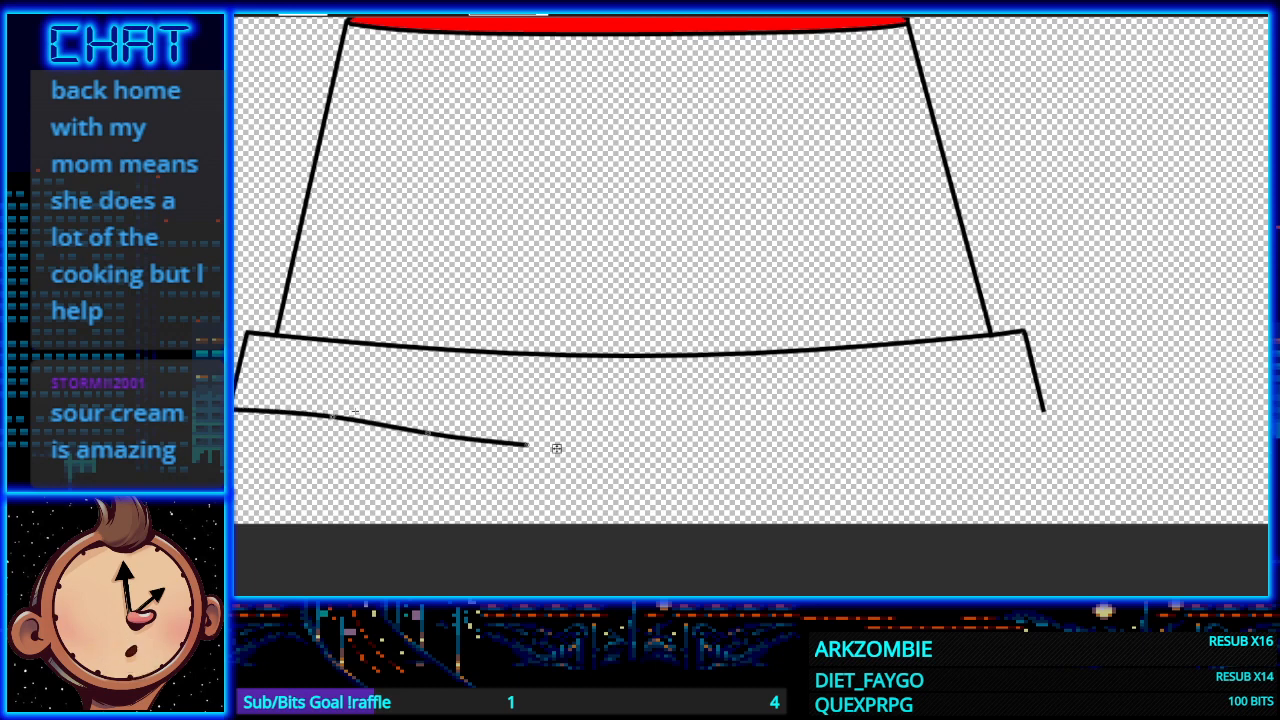
pyautogui.moveTo(436, 434); pyautogui.dragTo(436, 427)
pyautogui.moveTo(526, 444); pyautogui.dragTo(557, 448)
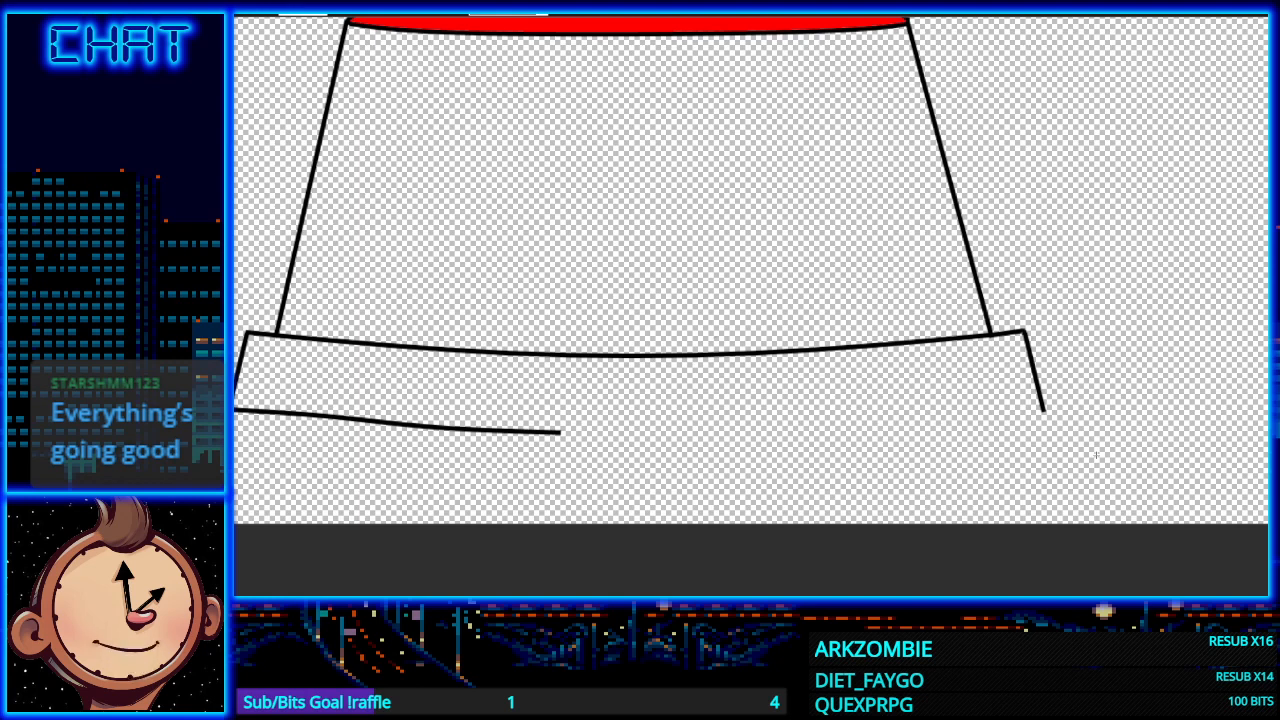
# Step: Draw a black line continuing from the inner end of the foot's lower curve and bend it into a rounded U-shaped tab below the center
pyautogui.moveTo(560, 433); pyautogui.dragTo(706, 433)
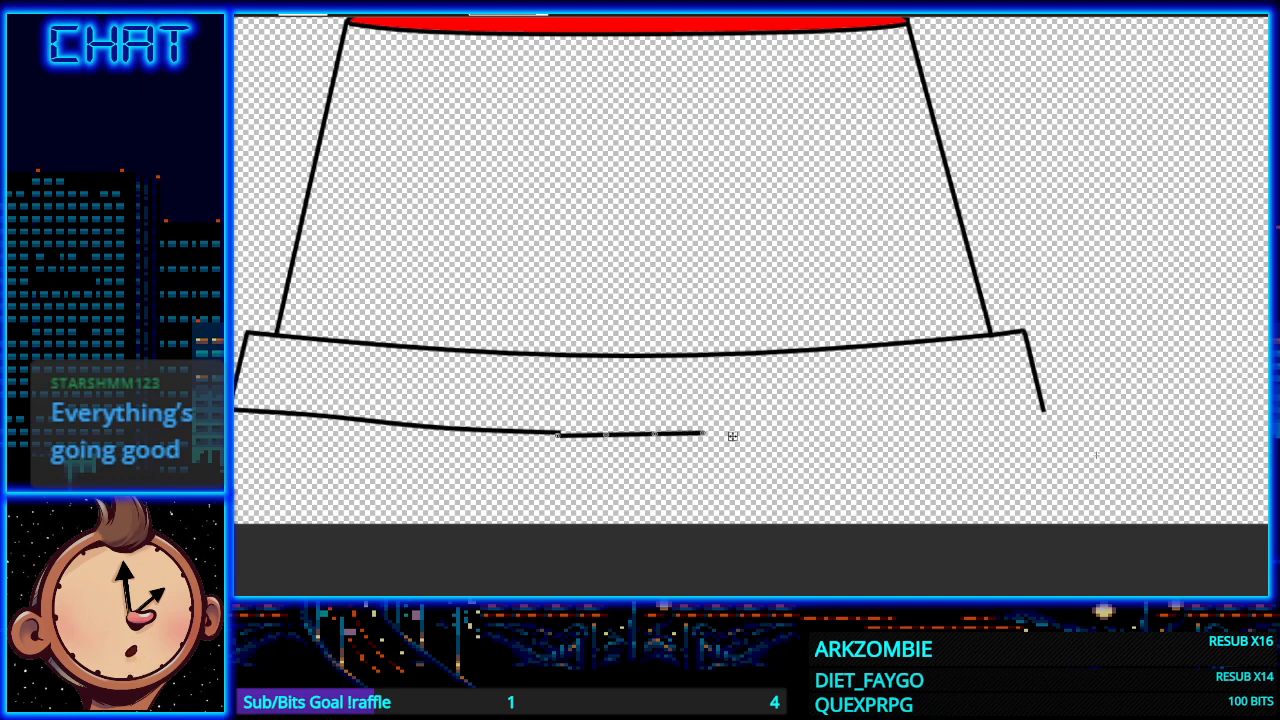
pyautogui.moveTo(607, 434)
pyautogui.mouseDown()
pyautogui.moveTo(583, 455)
pyautogui.moveTo(661, 442)
pyautogui.moveTo(668, 455)
pyautogui.moveTo(596, 466)
pyautogui.moveTo(677, 463)
pyautogui.mouseUp()
pyautogui.moveTo(596, 466); pyautogui.dragTo(592, 464)
pyautogui.moveTo(703, 434); pyautogui.dragTo(707, 433)
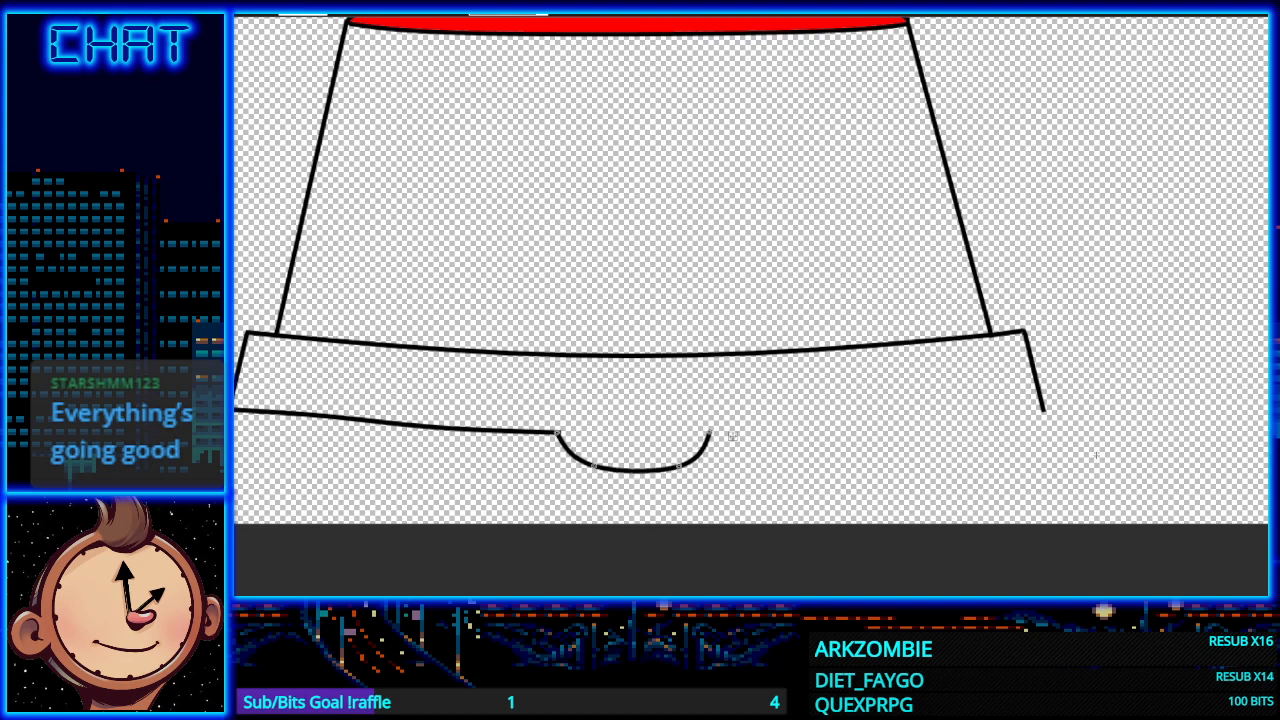
pyautogui.moveTo(594, 466); pyautogui.dragTo(587, 468)
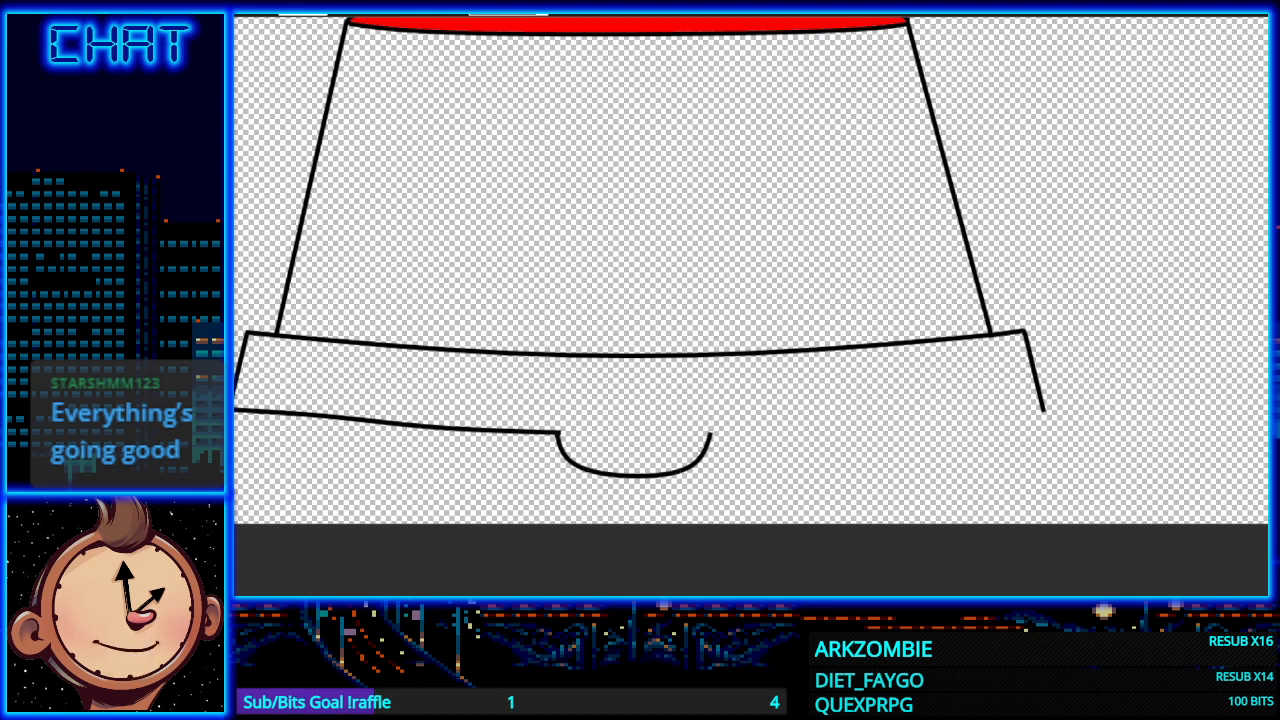
# Step: Draw a black curve from the right end of the rounded tab to the lower end of the foot's right edge, closing the outline
pyautogui.hotkey('ctrl', '+')
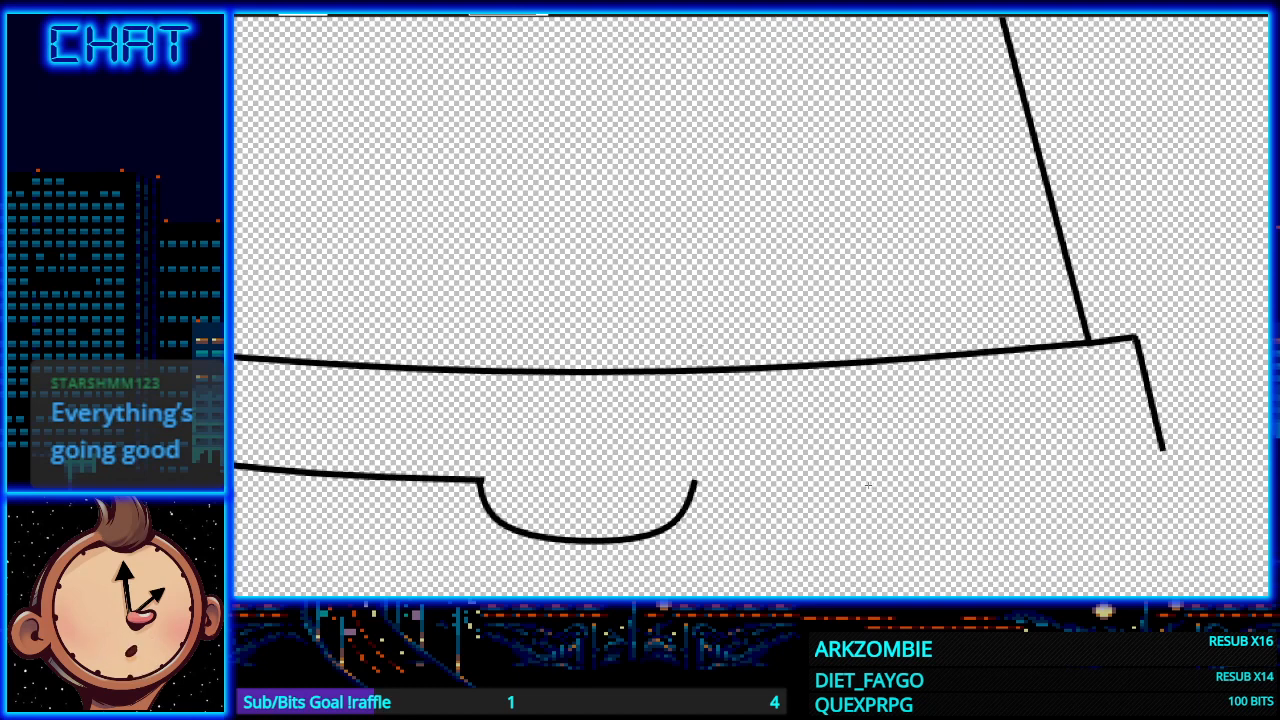
pyautogui.moveTo(872, 485); pyautogui.dragTo(872, 404)
pyautogui.scroll(-2, 872, 404)
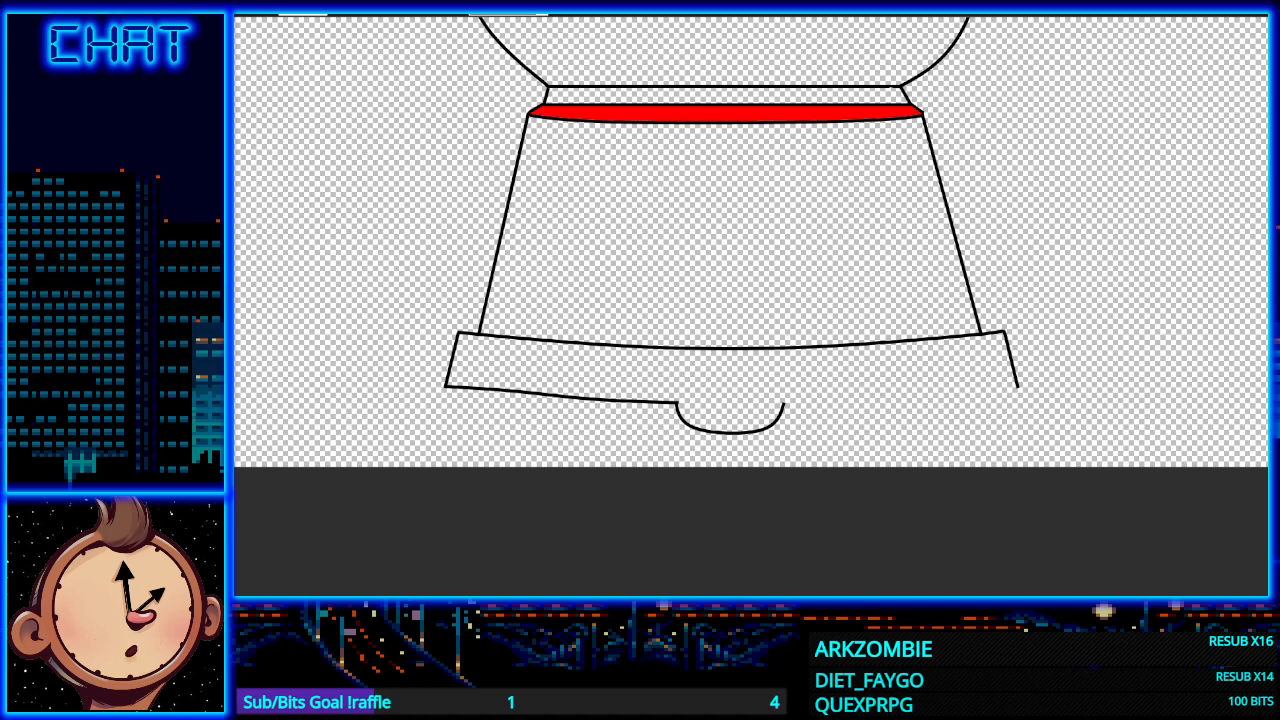
pyautogui.moveTo(605, 228); pyautogui.dragTo(451, 228)
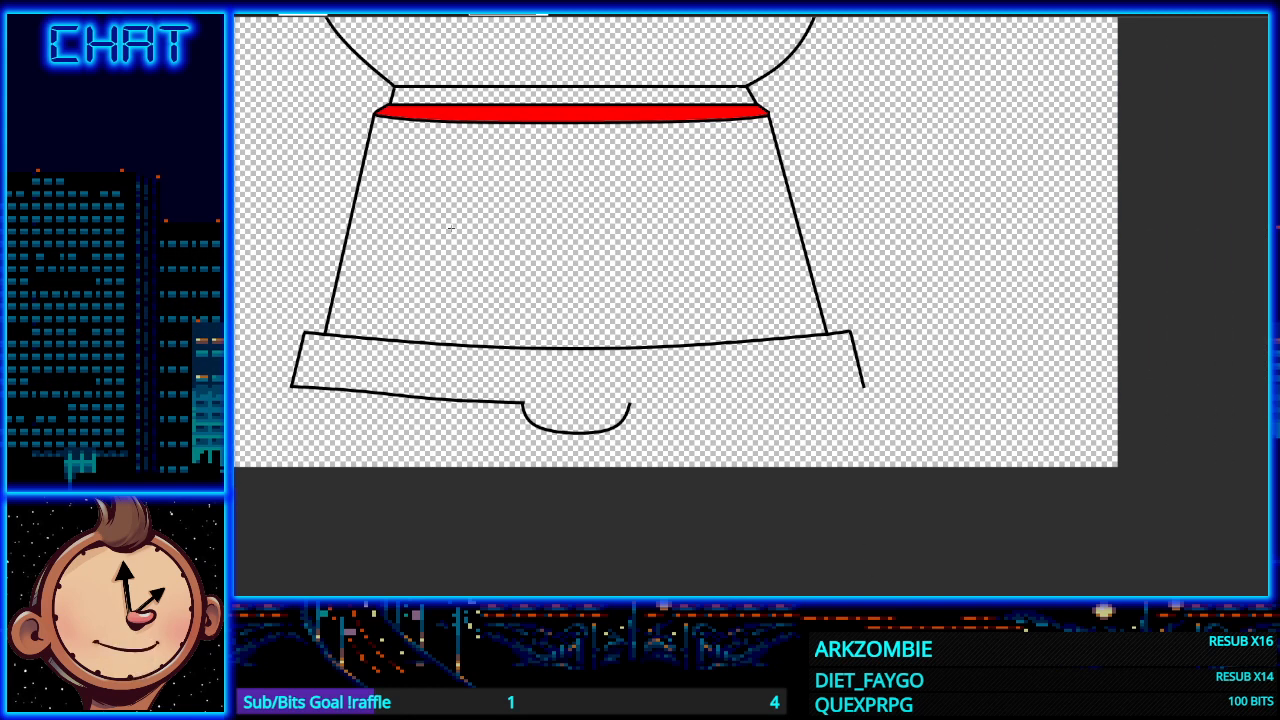
pyautogui.moveTo(630, 403)
pyautogui.mouseDown()
pyautogui.moveTo(811, 403)
pyautogui.moveTo(864, 386)
pyautogui.mouseUp()
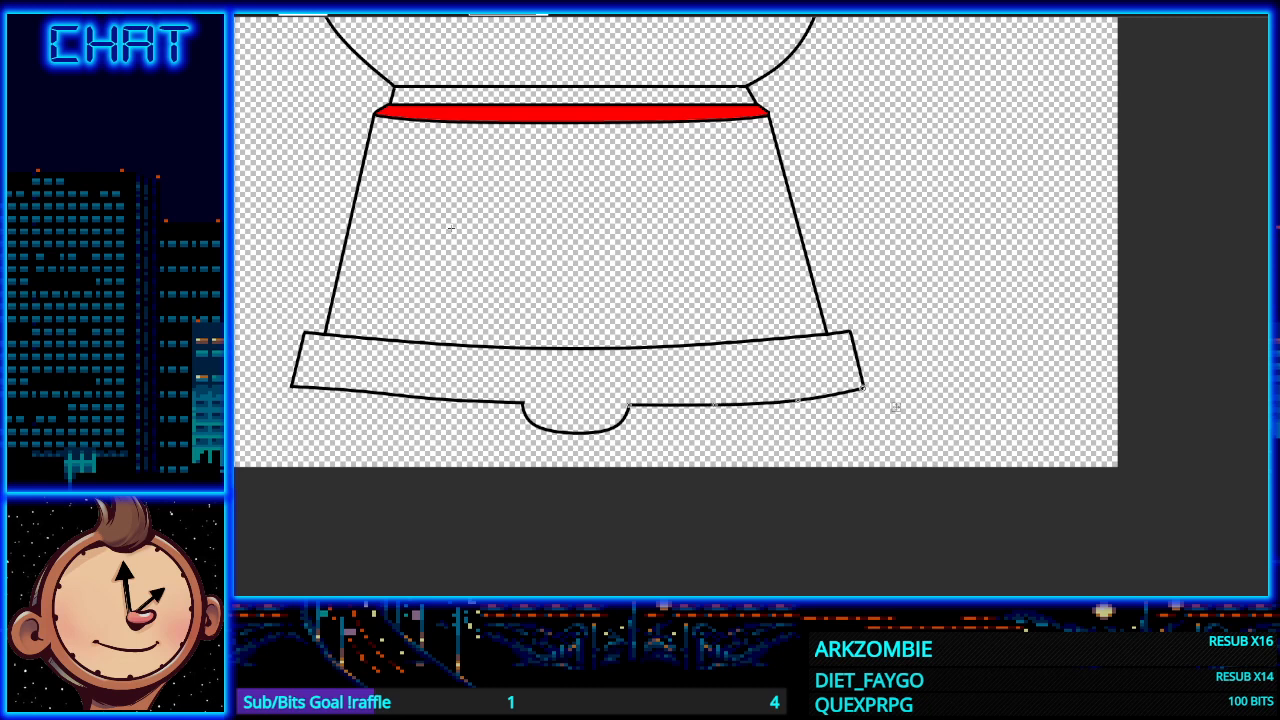
pyautogui.press('Return')
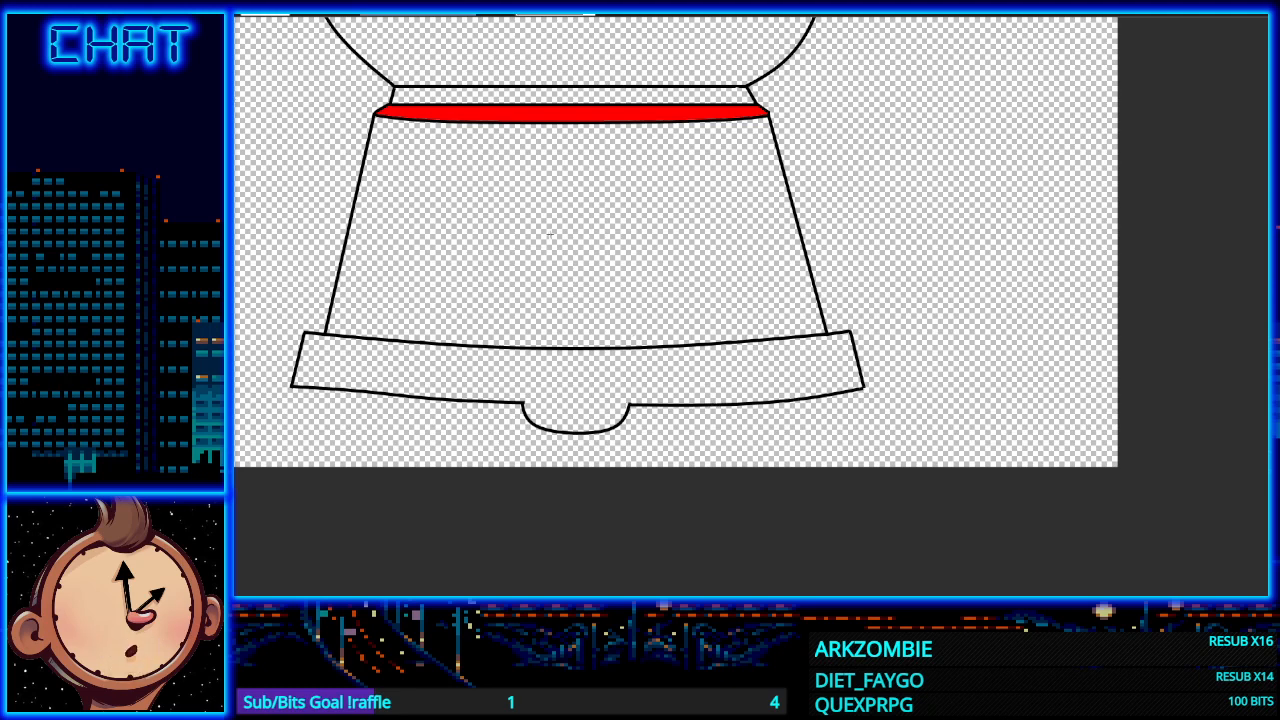
# Step: Examine the foot's corners and the joints beside the rounded tab, and check the whole gumball machine outline
pyautogui.scroll(4, 874, 377)
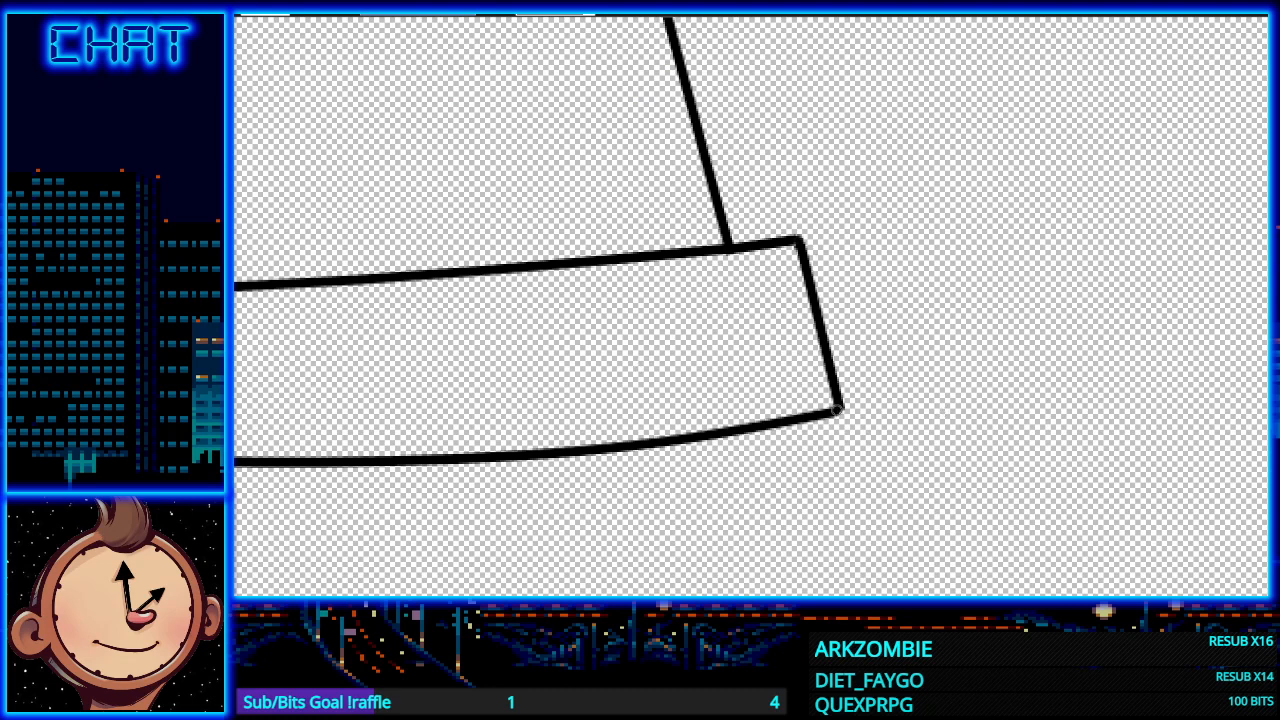
pyautogui.scroll(-2, 474, 449)
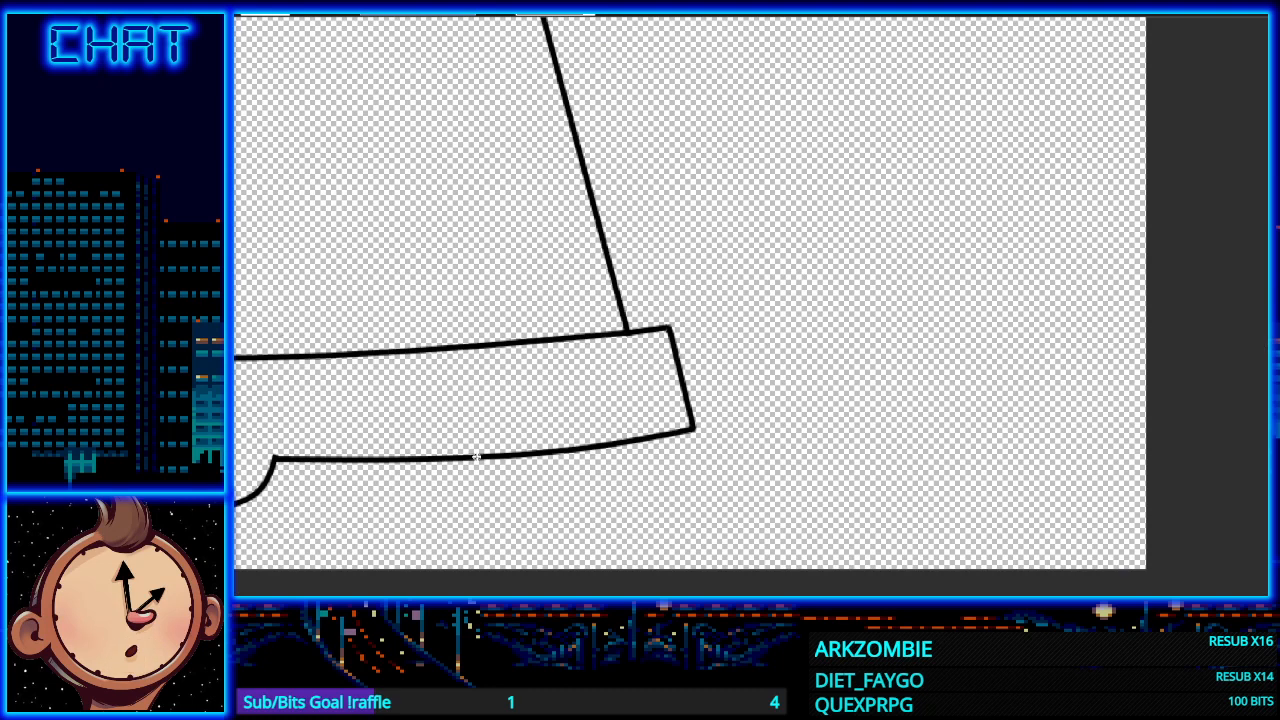
pyautogui.hscroll(-5, 487, 580)
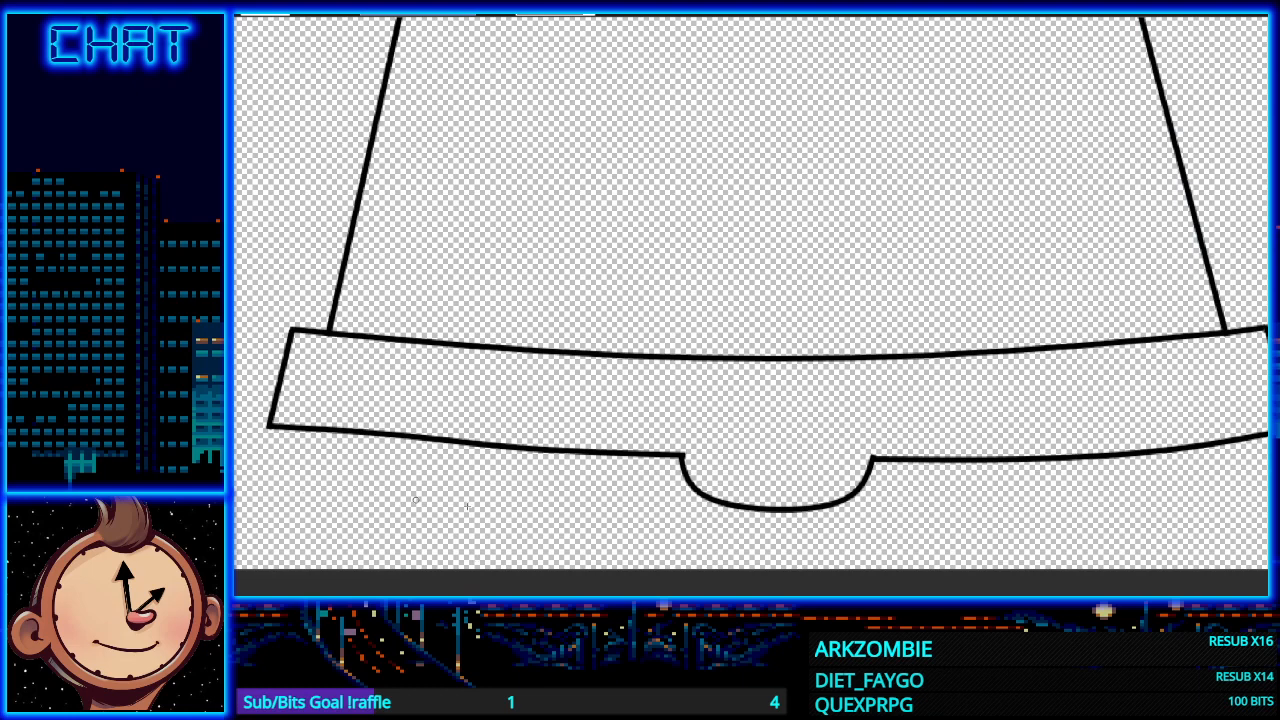
pyautogui.scroll(-3, 355, 493)
pyautogui.scroll(5, 680, 485)
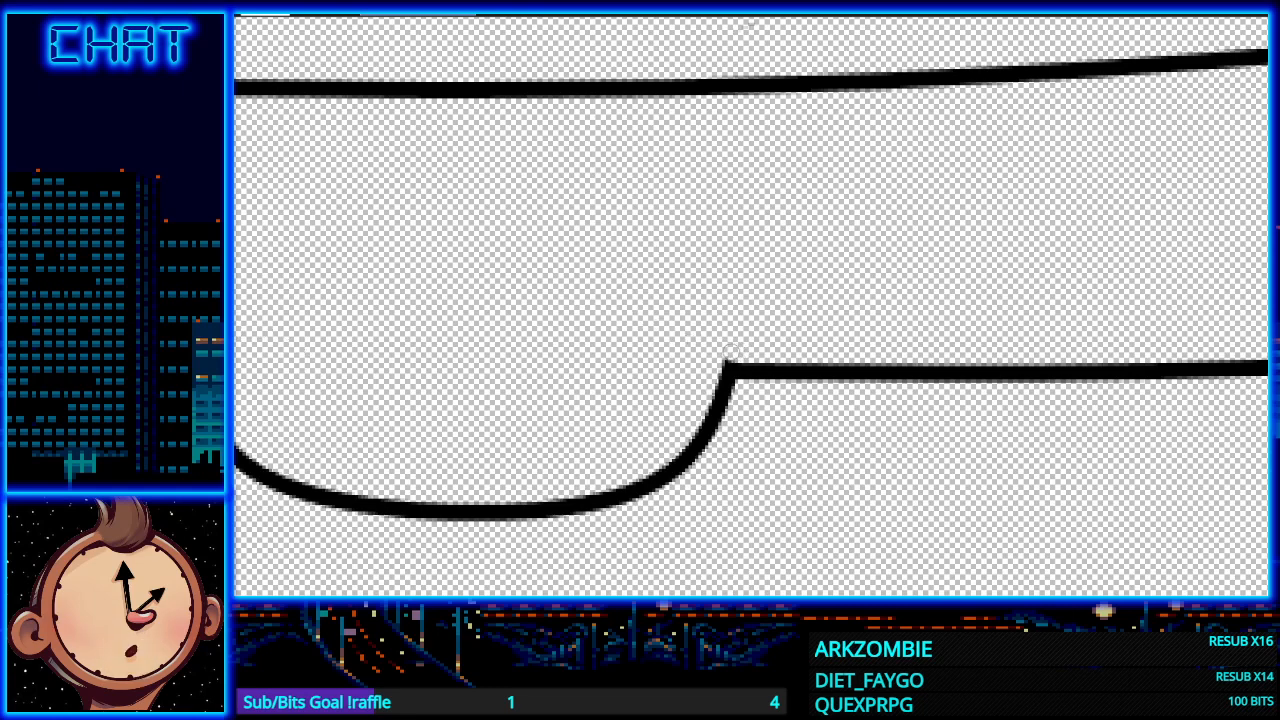
pyautogui.scroll(-3, 621, 271)
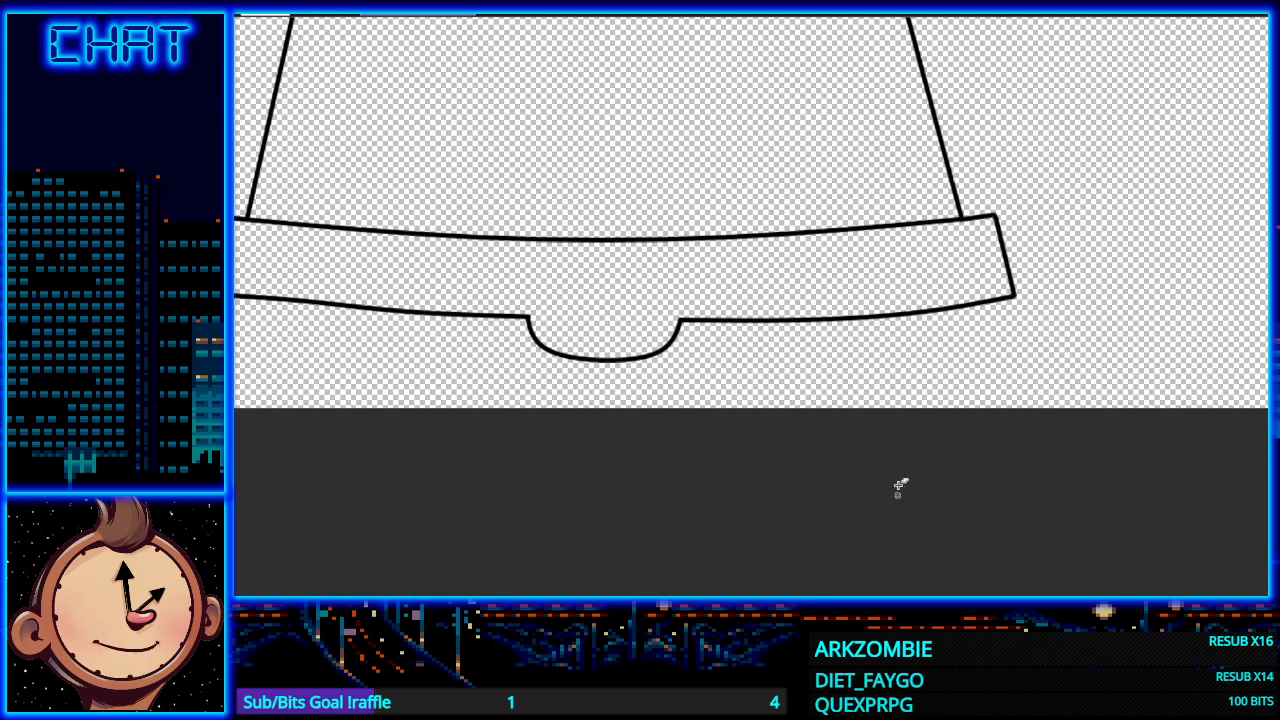
pyautogui.scroll(5, 894, 503)
pyautogui.scroll(-3, 840, 525)
pyautogui.scroll(-1, 862, 460)
pyautogui.scroll(1, 865, 456)
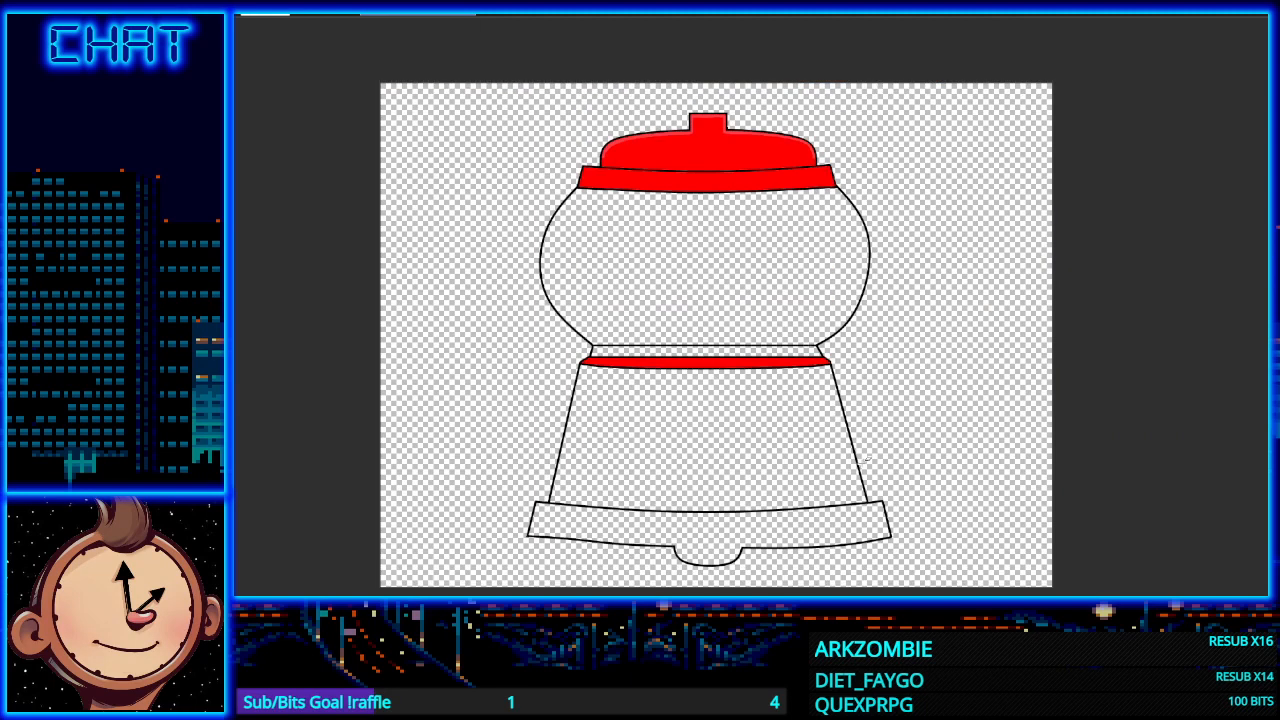
# Step: Sample the lighter red from the lid's highlight and paint it over the left end of the red band
pyautogui.scroll(3, 744, 458)
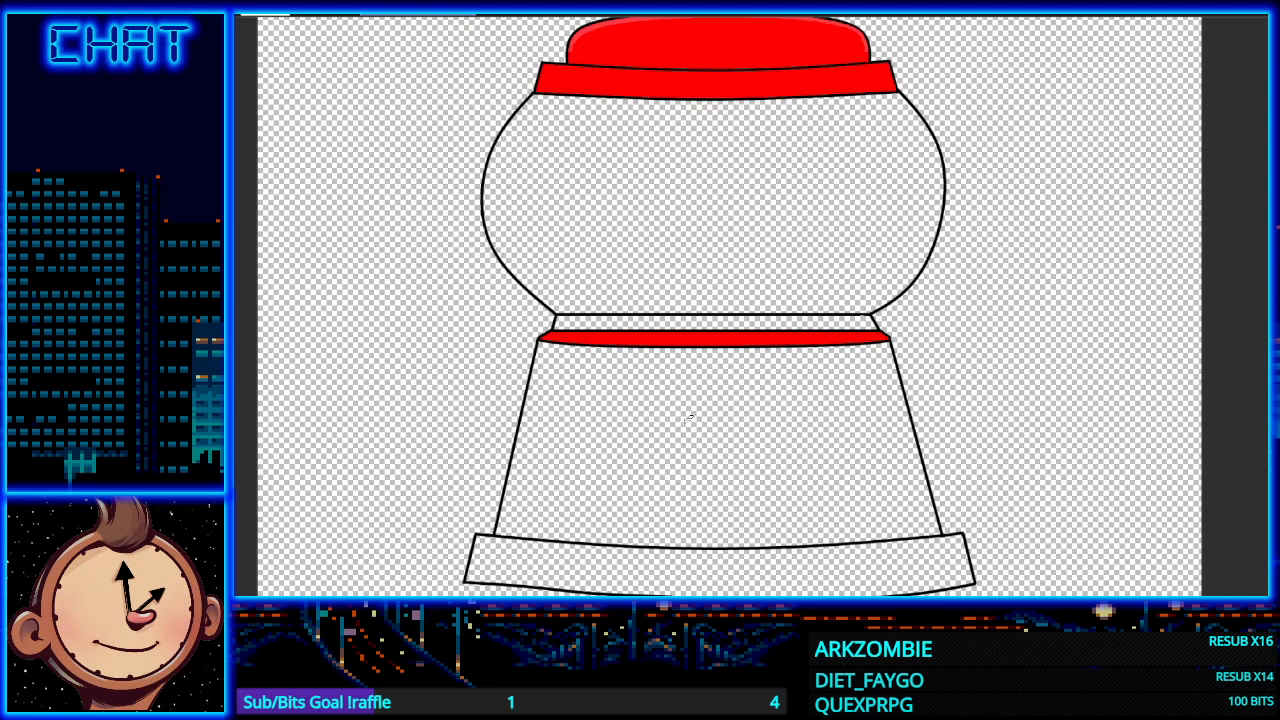
pyautogui.scroll(3, 670, 400)
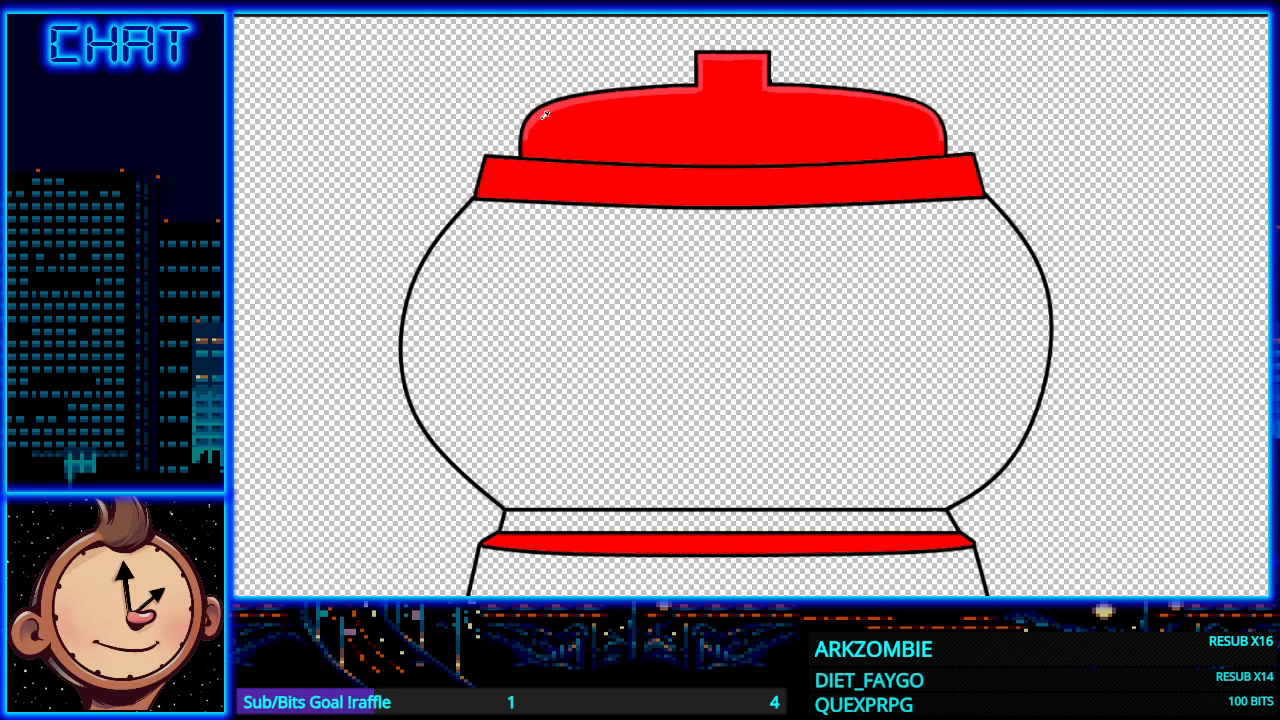
pyautogui.scroll(-2, 550, 303)
pyautogui.scroll(3, 513, 392)
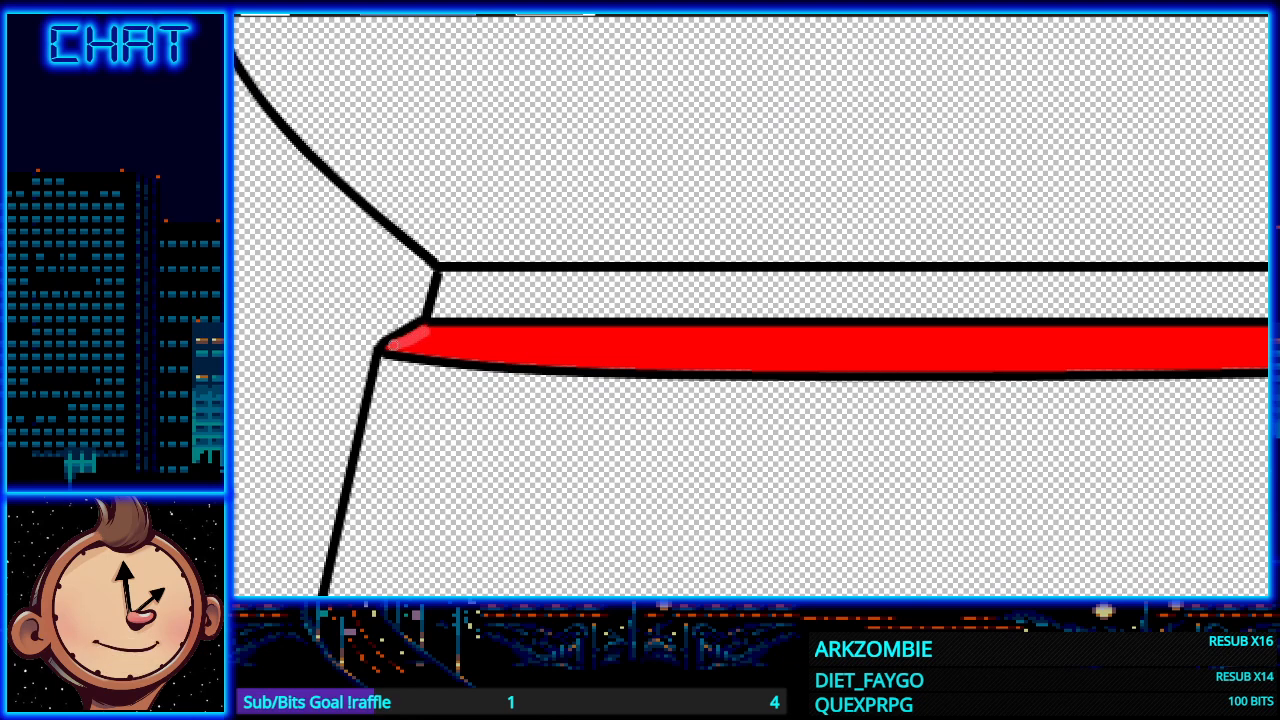
pyautogui.moveTo(390, 346)
pyautogui.mouseDown()
pyautogui.moveTo(428, 330)
pyautogui.moveTo(490, 332)
pyautogui.mouseUp()
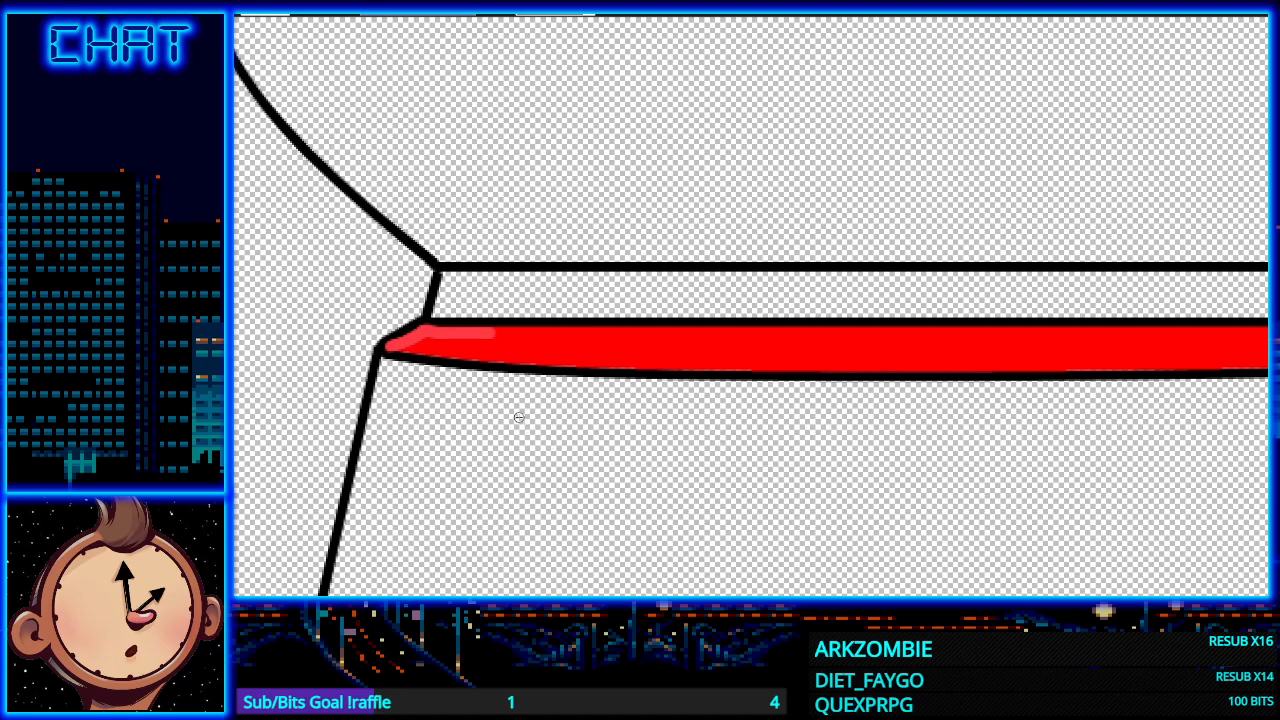
pyautogui.moveTo(423, 336)
pyautogui.mouseDown()
pyautogui.moveTo(486, 341)
pyautogui.moveTo(406, 346)
pyautogui.moveTo(478, 355)
pyautogui.moveTo(486, 343)
pyautogui.mouseUp()
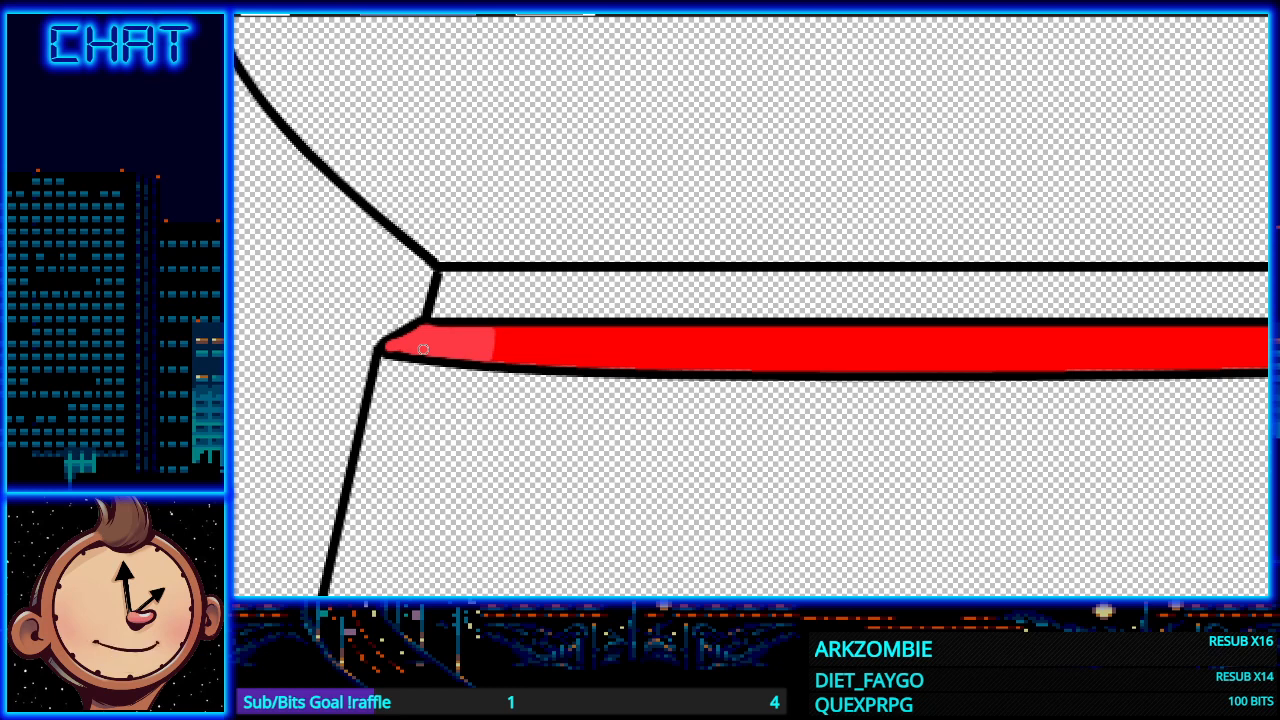
# Step: Undo the last highlight stroke and repaint the light red highlight at the left end of the thin red band below the globe
pyautogui.hotkey('ctrl', 'z')
pyautogui.hotkey('ctrl', '0')
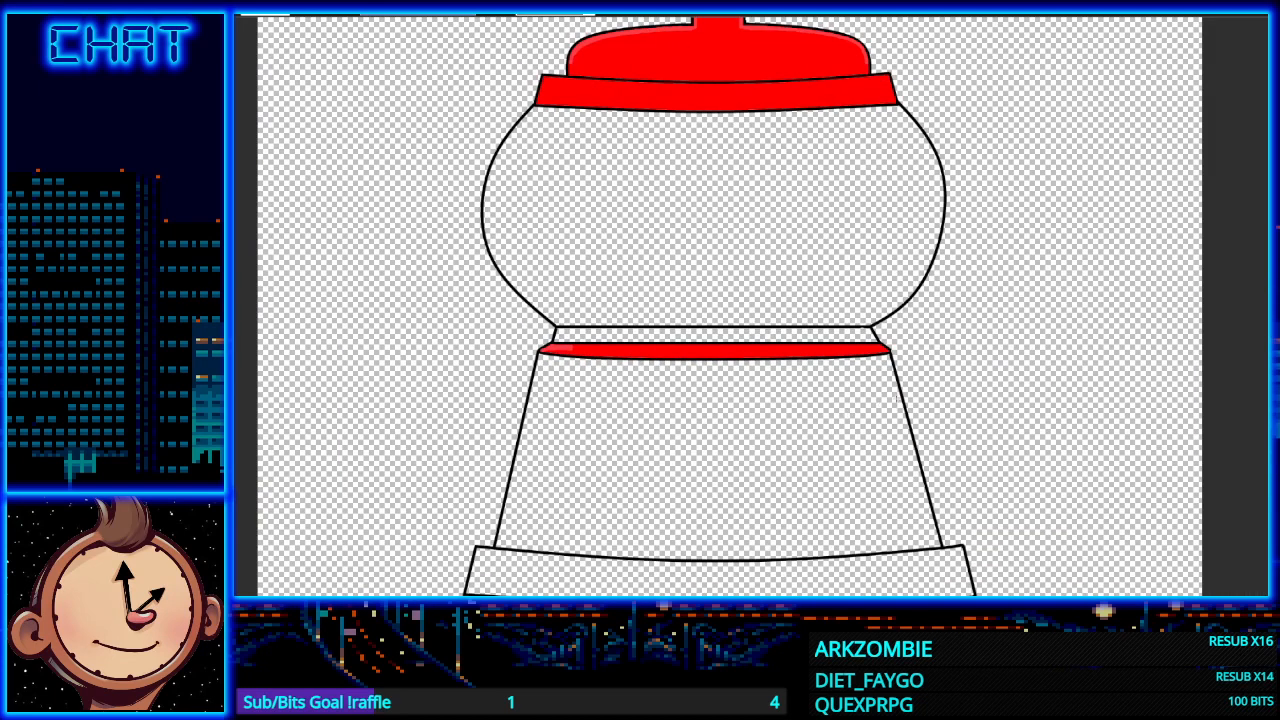
pyautogui.scroll(5, 883, 404)
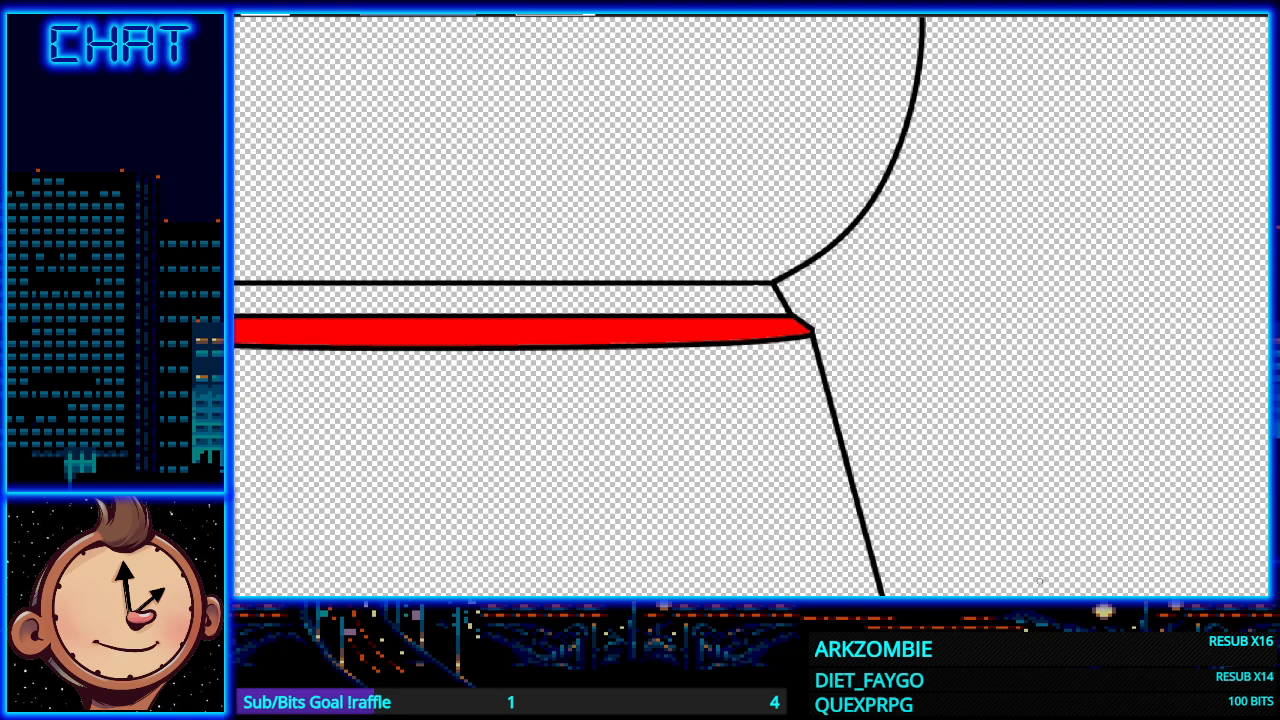
pyautogui.hscroll(-3, 1040, 583)
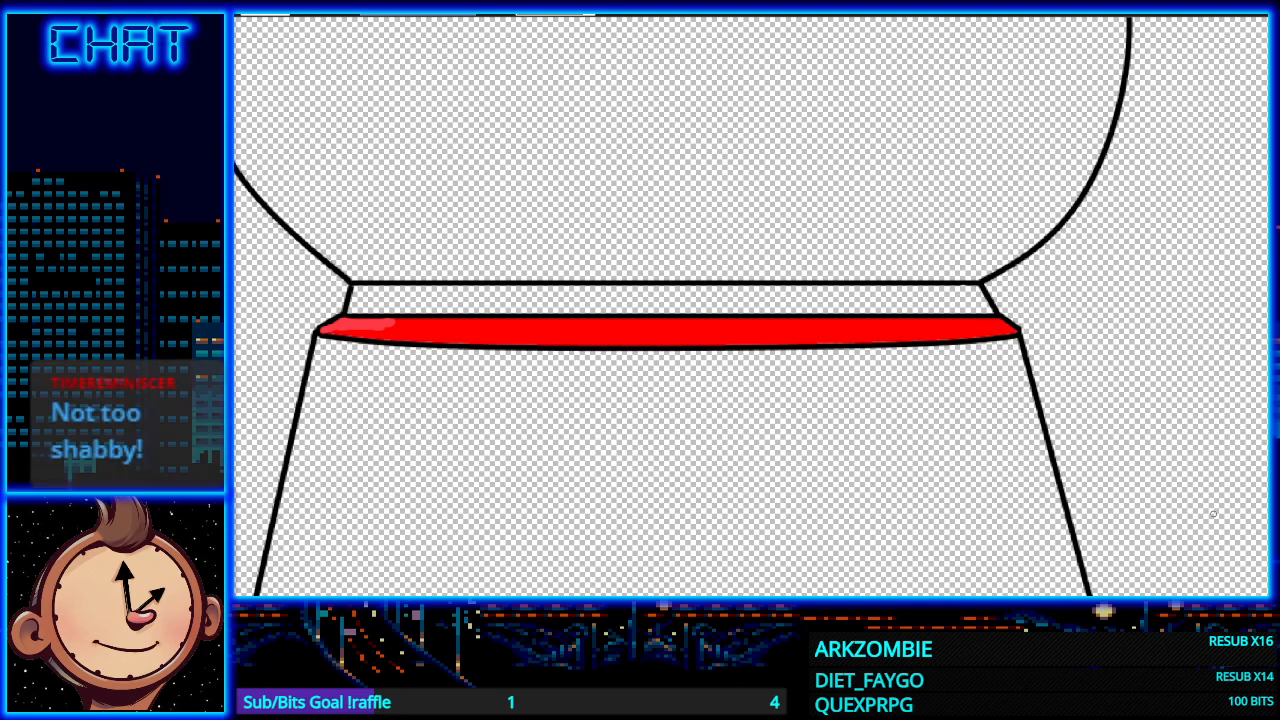
pyautogui.scroll(3, 398, 340)
pyautogui.scroll(2, 398, 340)
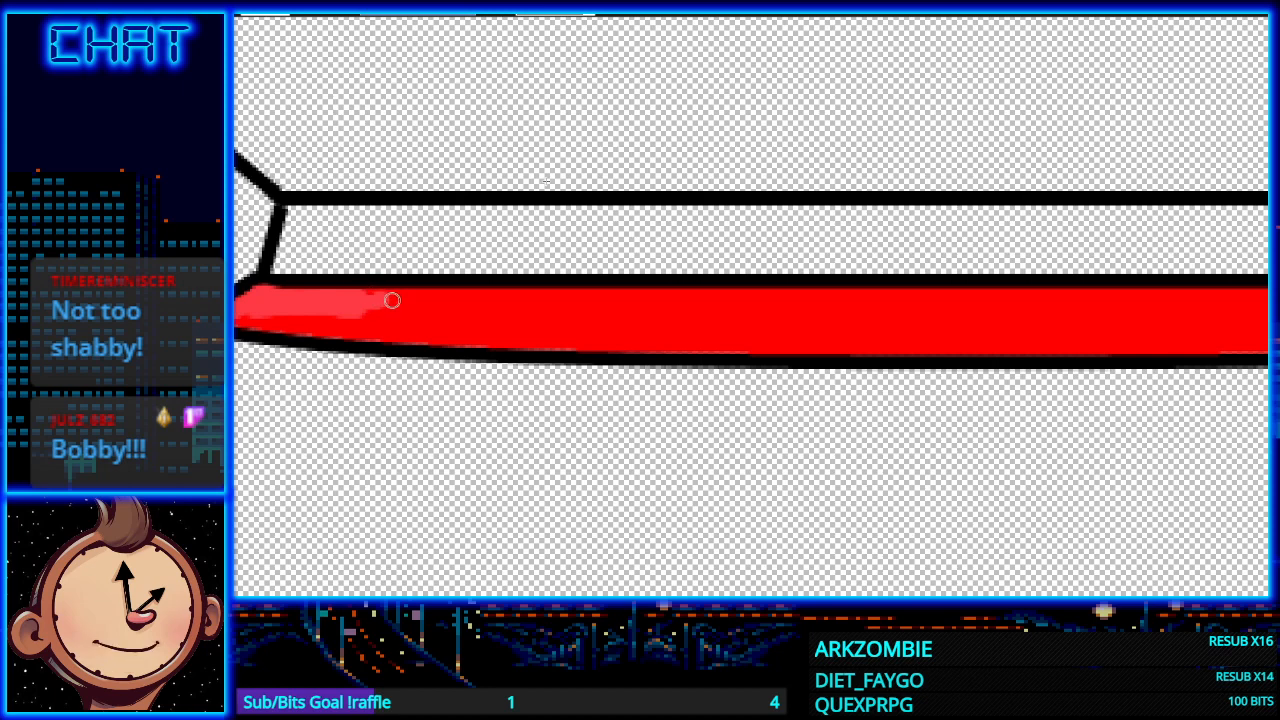
pyautogui.moveTo(371, 299)
pyautogui.mouseDown()
pyautogui.moveTo(398, 297)
pyautogui.moveTo(383, 299)
pyautogui.mouseUp()
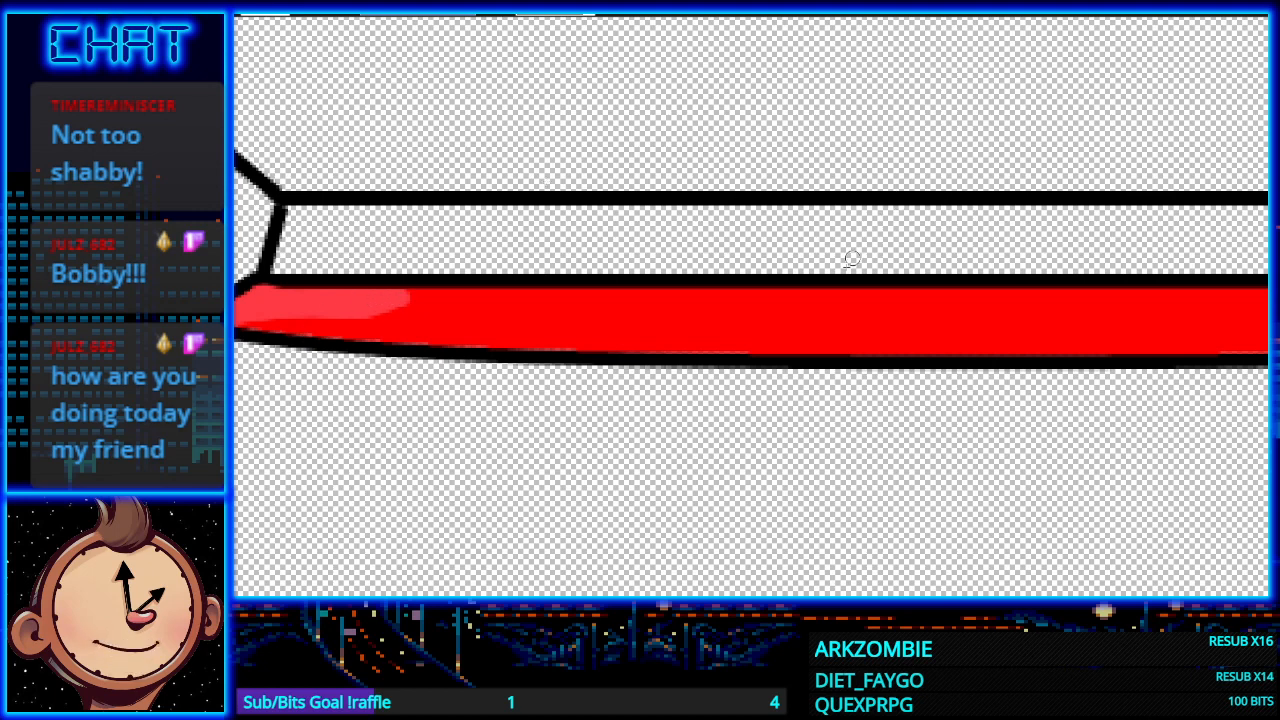
# Step: Paint a matching light red highlight at the right end of the thin red band
pyautogui.scroll(-2, 843, 306)
pyautogui.hscroll(5, 821, 545)
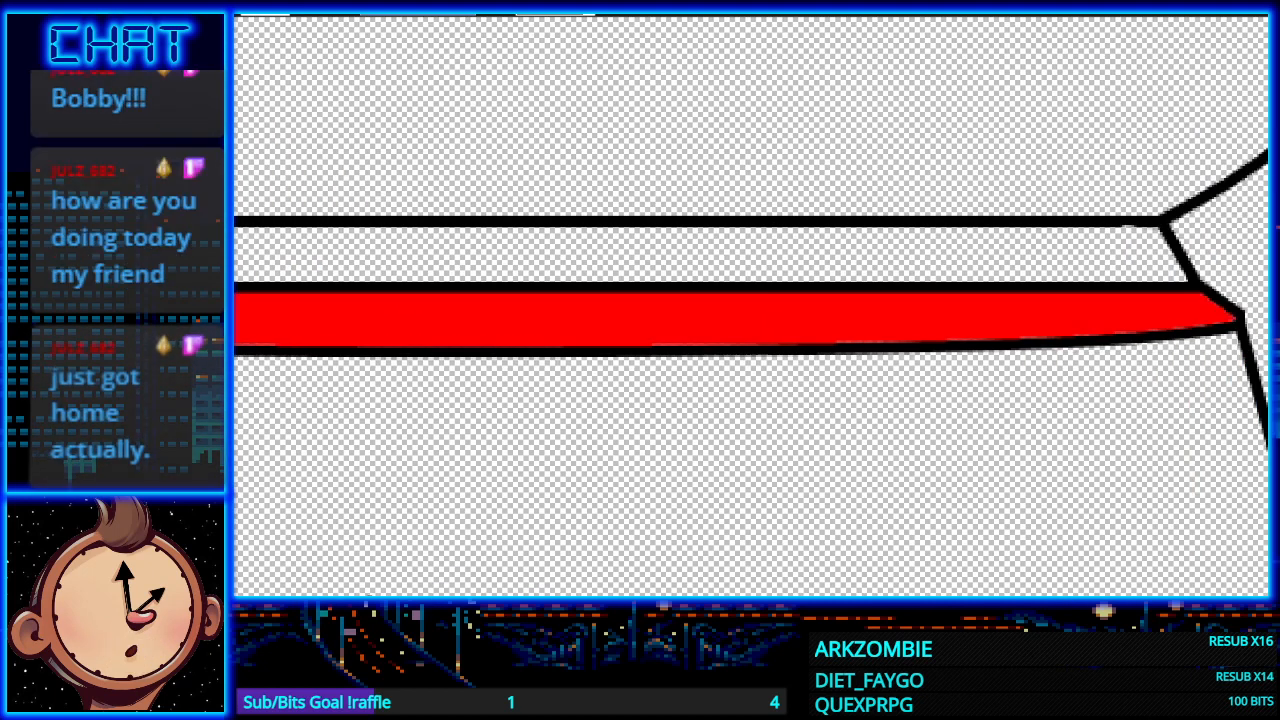
pyautogui.scroll(-2, 821, 550)
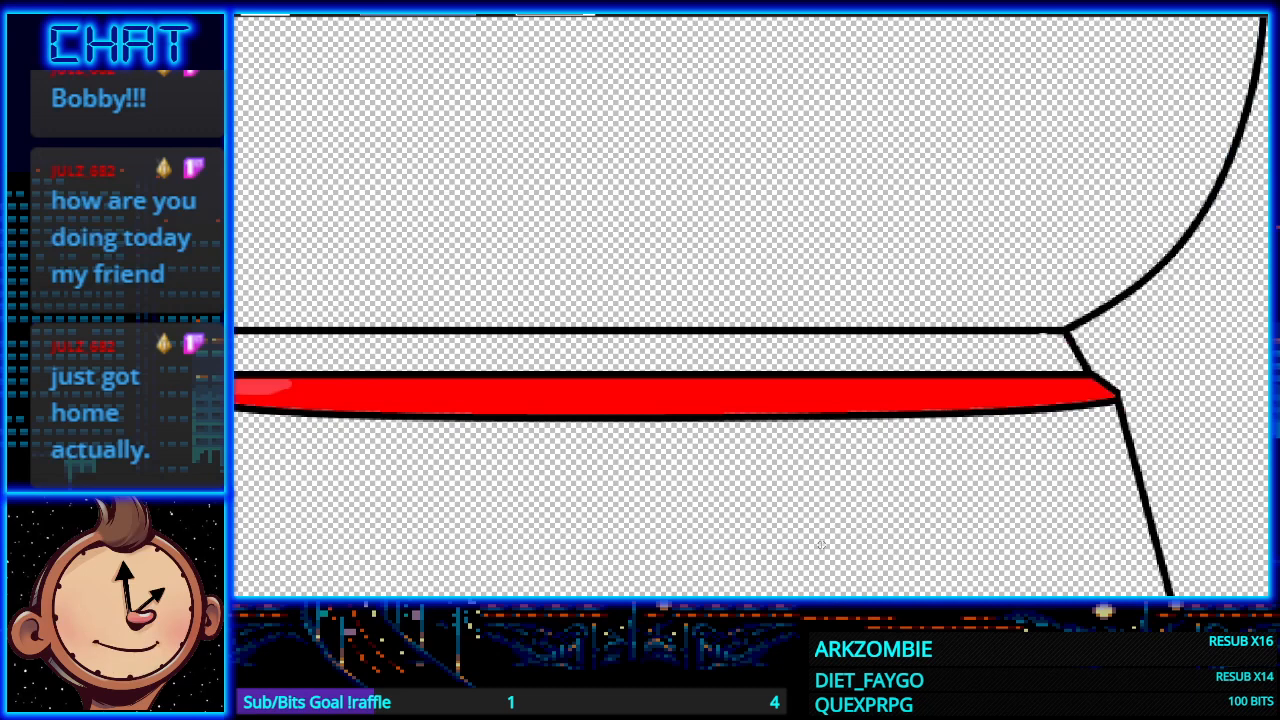
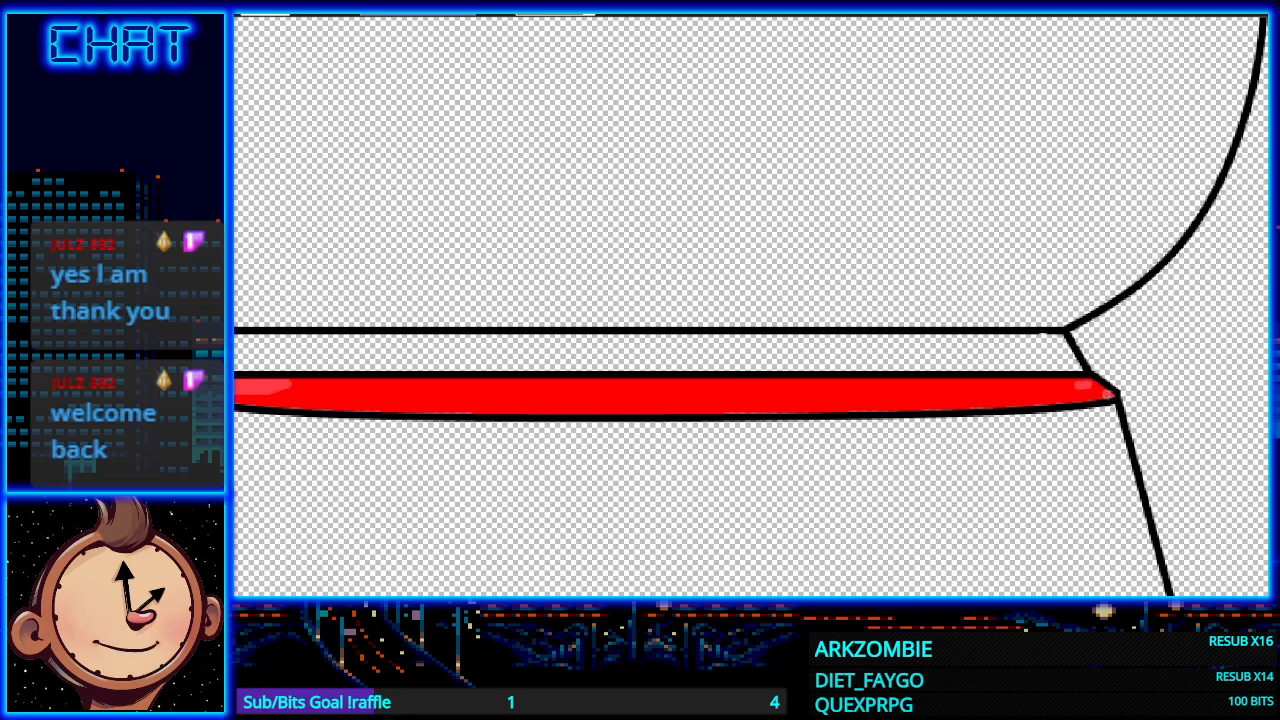
pyautogui.moveTo(1085, 383)
pyautogui.mouseDown()
pyautogui.moveTo(1068, 382)
pyautogui.moveTo(1098, 391)
pyautogui.mouseUp()
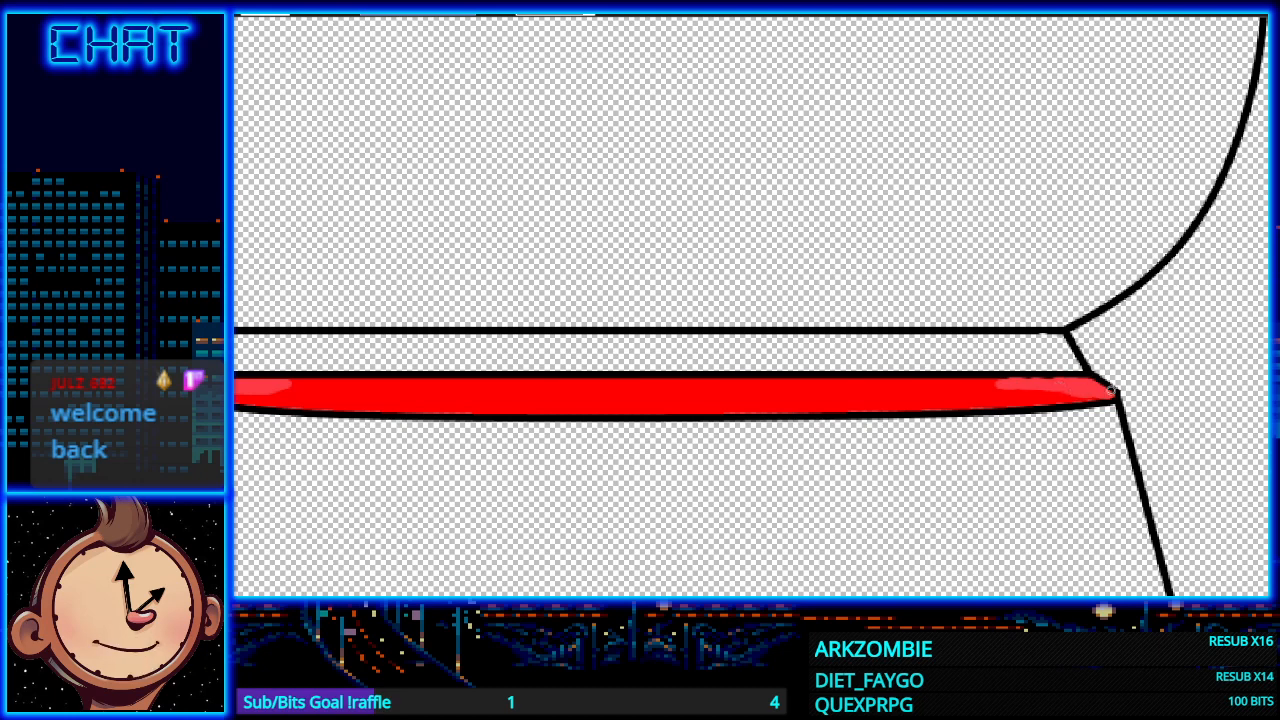
# Step: Erase the middle section of the base's upper outline, directly above the rounded bump in its lower edge
pyautogui.scroll(-5, 809, 349)
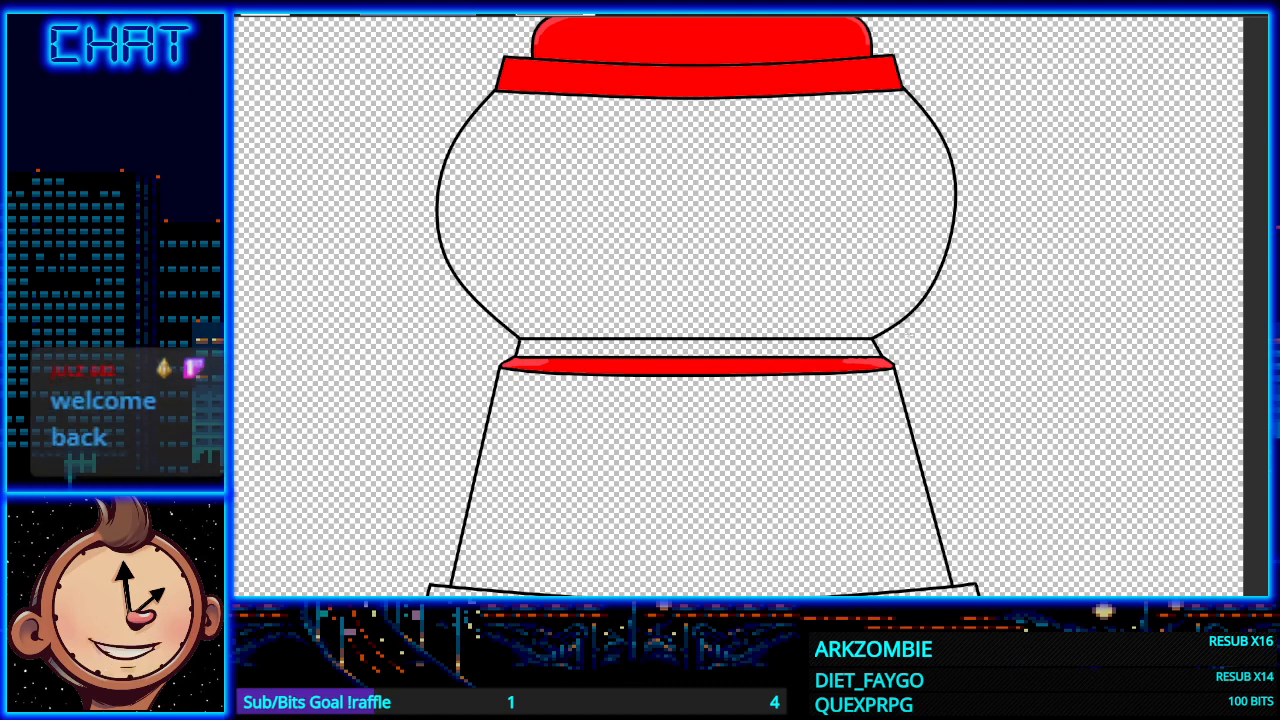
pyautogui.scroll(-4, 916, 335)
pyautogui.scroll(-4, 885, 331)
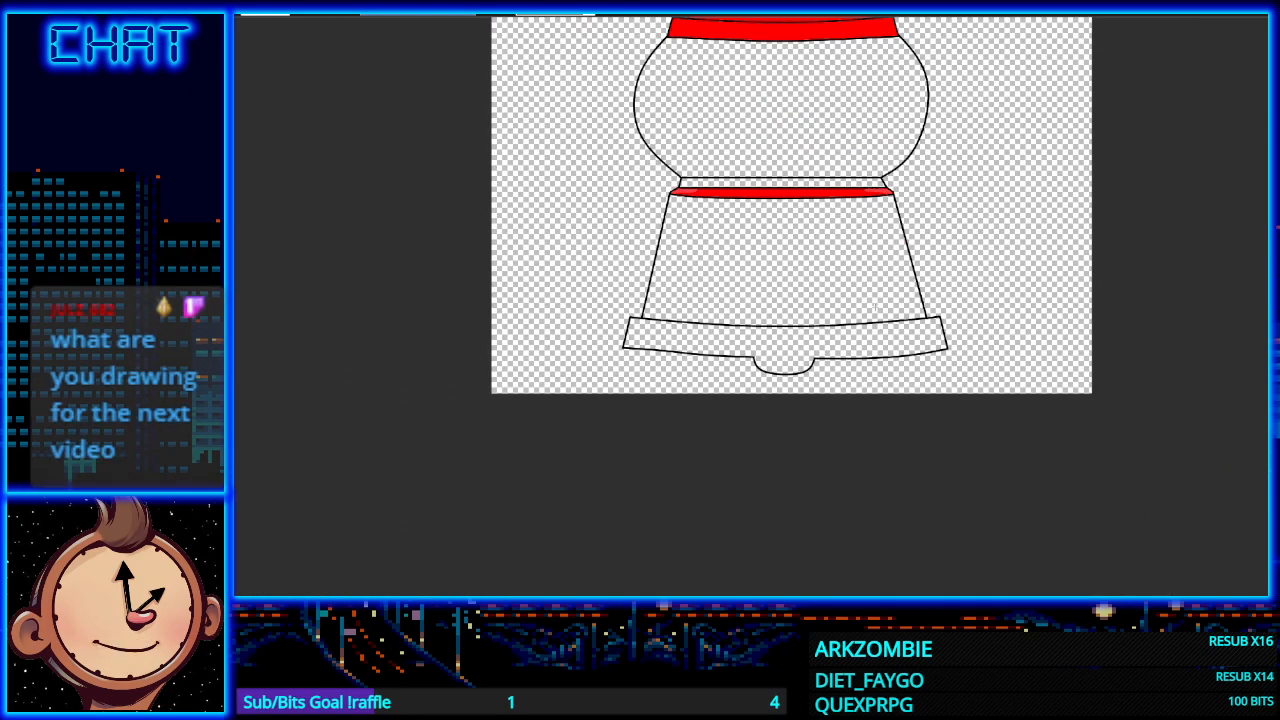
pyautogui.scroll(2, 857, 299)
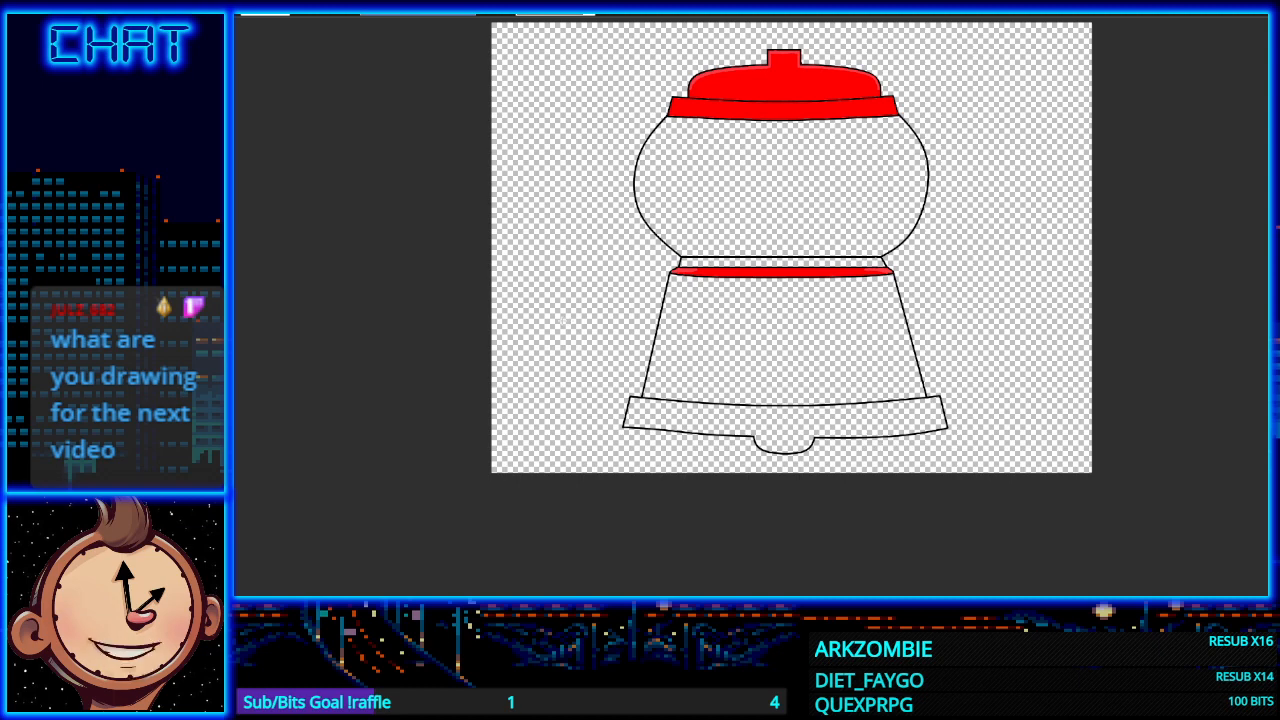
pyautogui.scroll(1, 617, 352)
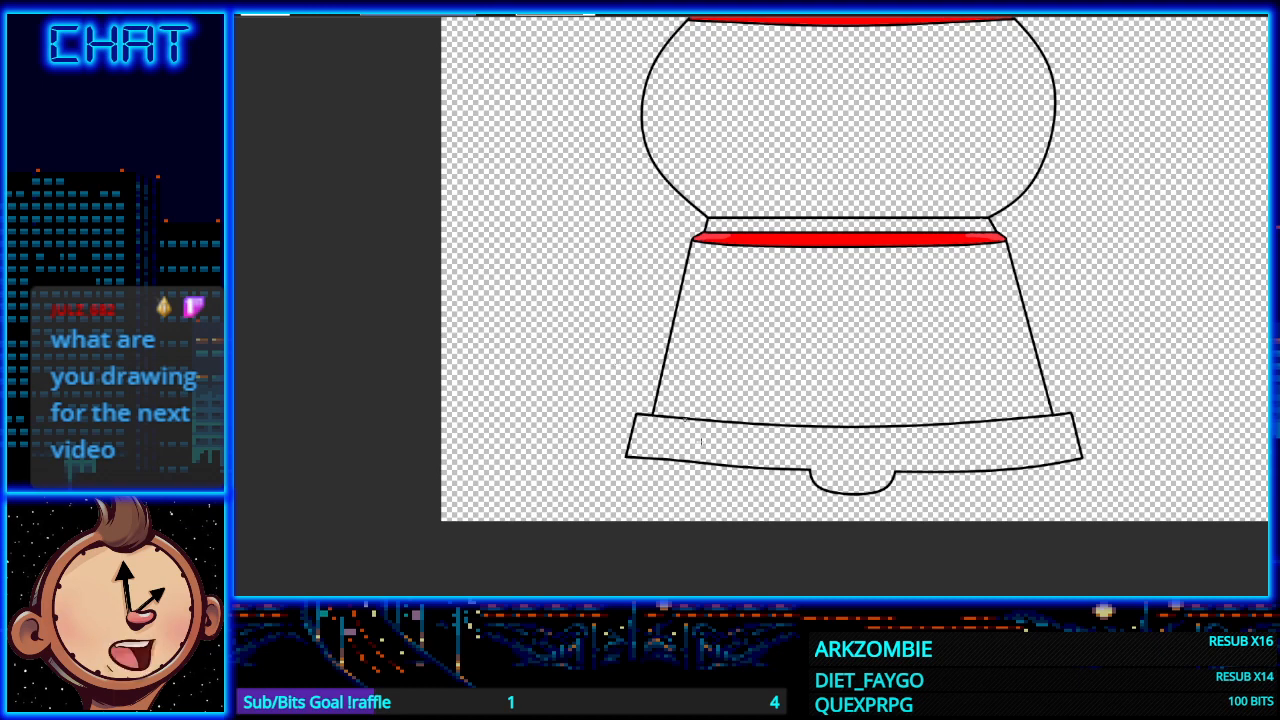
pyautogui.hscroll(3, 617, 352)
pyautogui.hscroll(1, 667, 428)
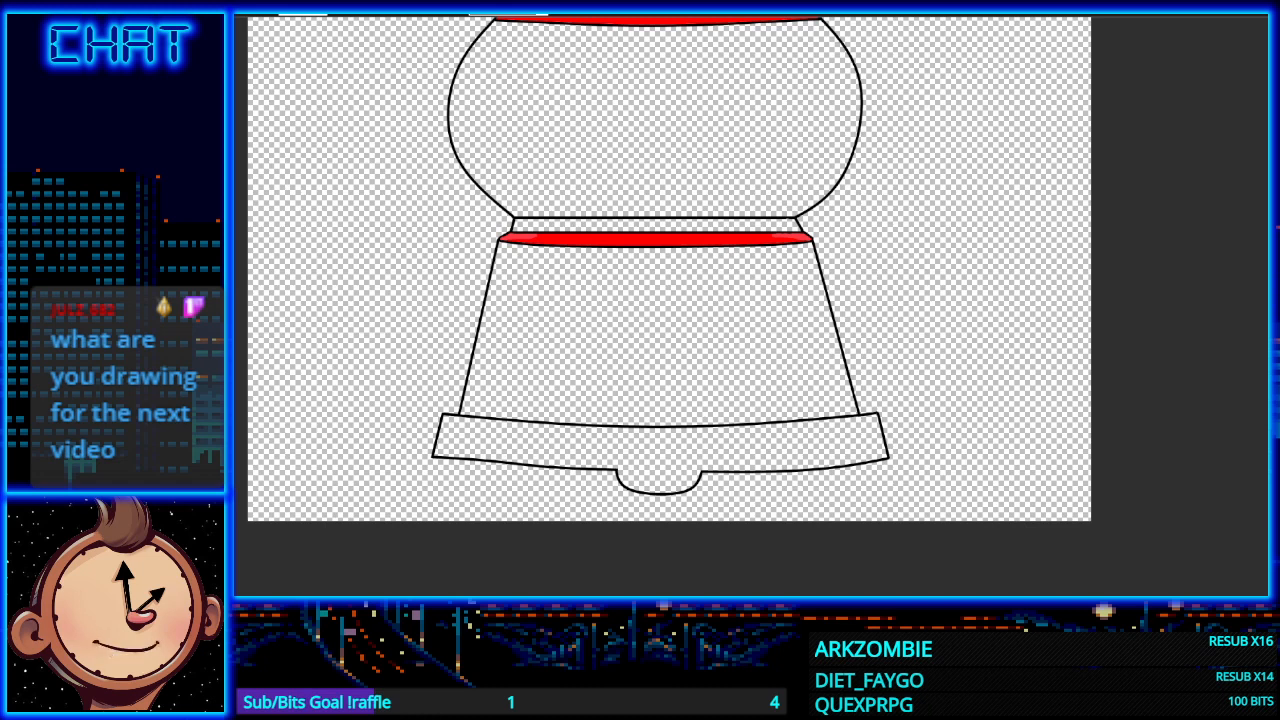
pyautogui.hotkey('ctrl', 'z')
pyautogui.scroll(2, 878, 457)
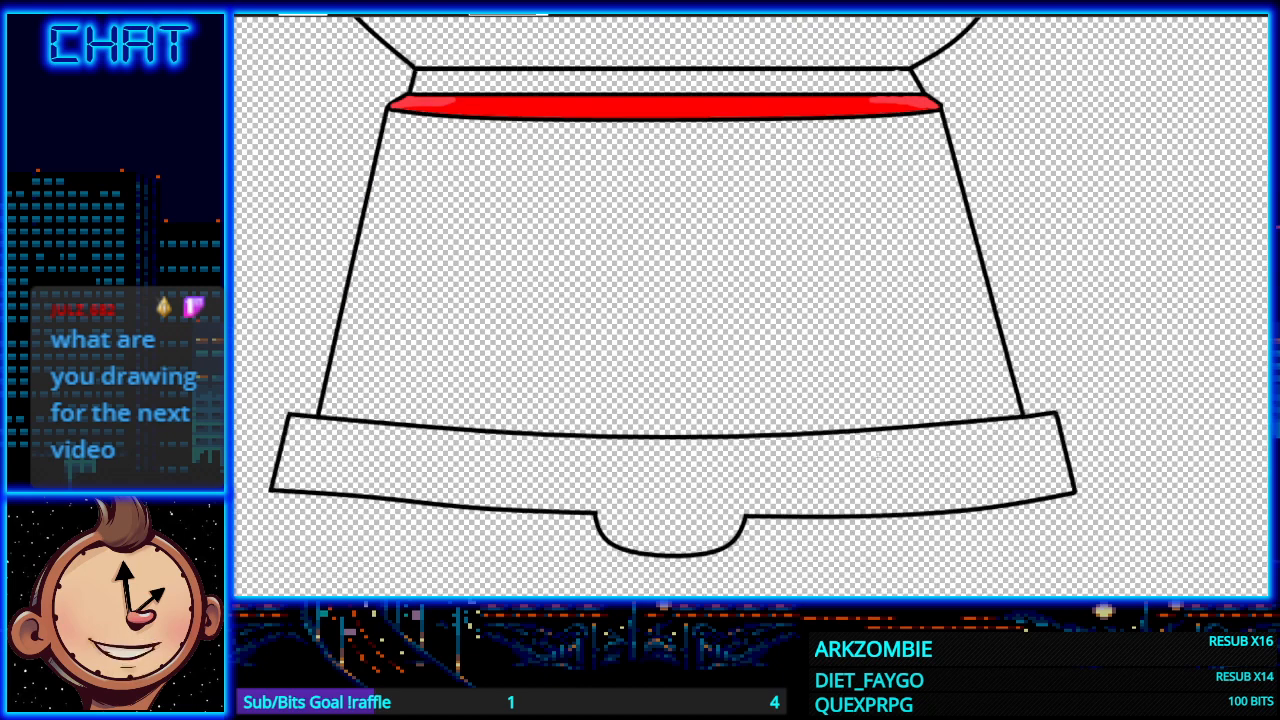
pyautogui.scroll(2, 878, 460)
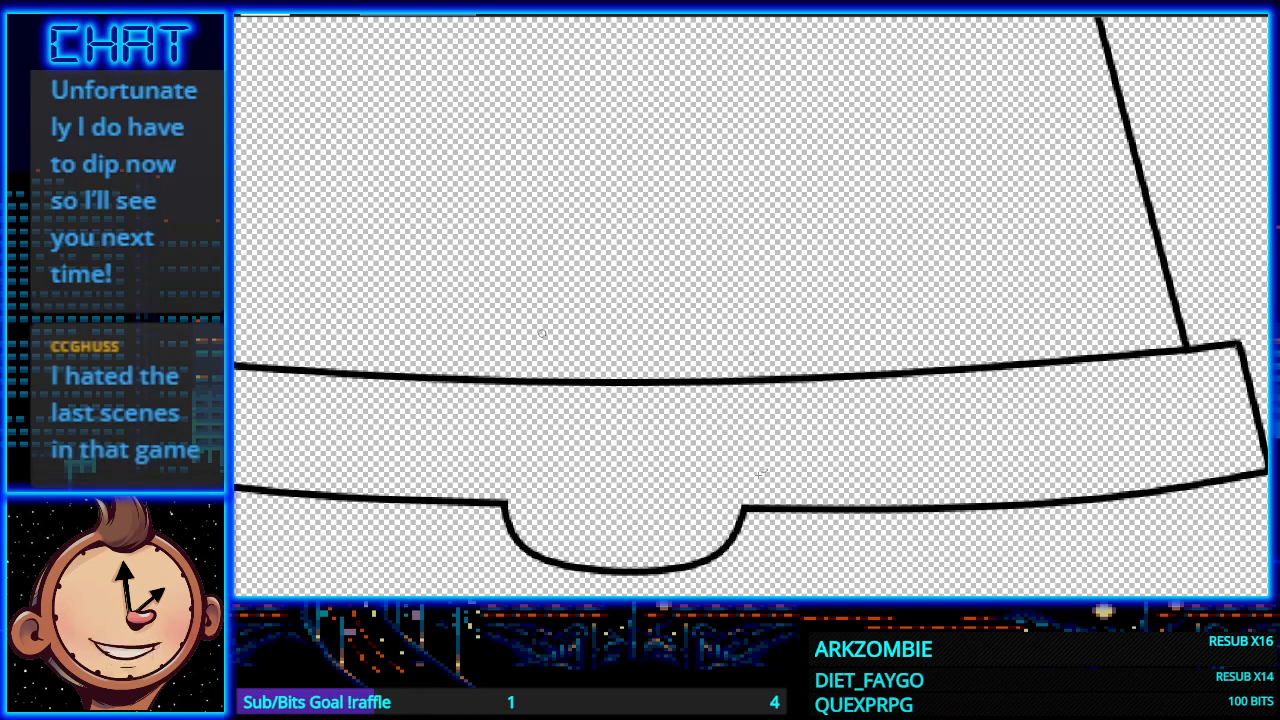
pyautogui.moveTo(517, 381)
pyautogui.mouseDown()
pyautogui.moveTo(546, 358)
pyautogui.moveTo(546, 407)
pyautogui.moveTo(579, 382)
pyautogui.moveTo(564, 413)
pyautogui.moveTo(574, 352)
pyautogui.moveTo(597, 362)
pyautogui.moveTo(588, 396)
pyautogui.moveTo(620, 362)
pyautogui.moveTo(627, 382)
pyautogui.moveTo(654, 382)
pyautogui.moveTo(618, 393)
pyautogui.moveTo(638, 404)
pyautogui.moveTo(664, 382)
pyautogui.moveTo(675, 382)
pyautogui.moveTo(672, 403)
pyautogui.moveTo(714, 365)
pyautogui.moveTo(720, 396)
pyautogui.moveTo(735, 365)
pyautogui.moveTo(723, 387)
pyautogui.moveTo(699, 388)
pyautogui.moveTo(739, 381)
pyautogui.mouseUp()
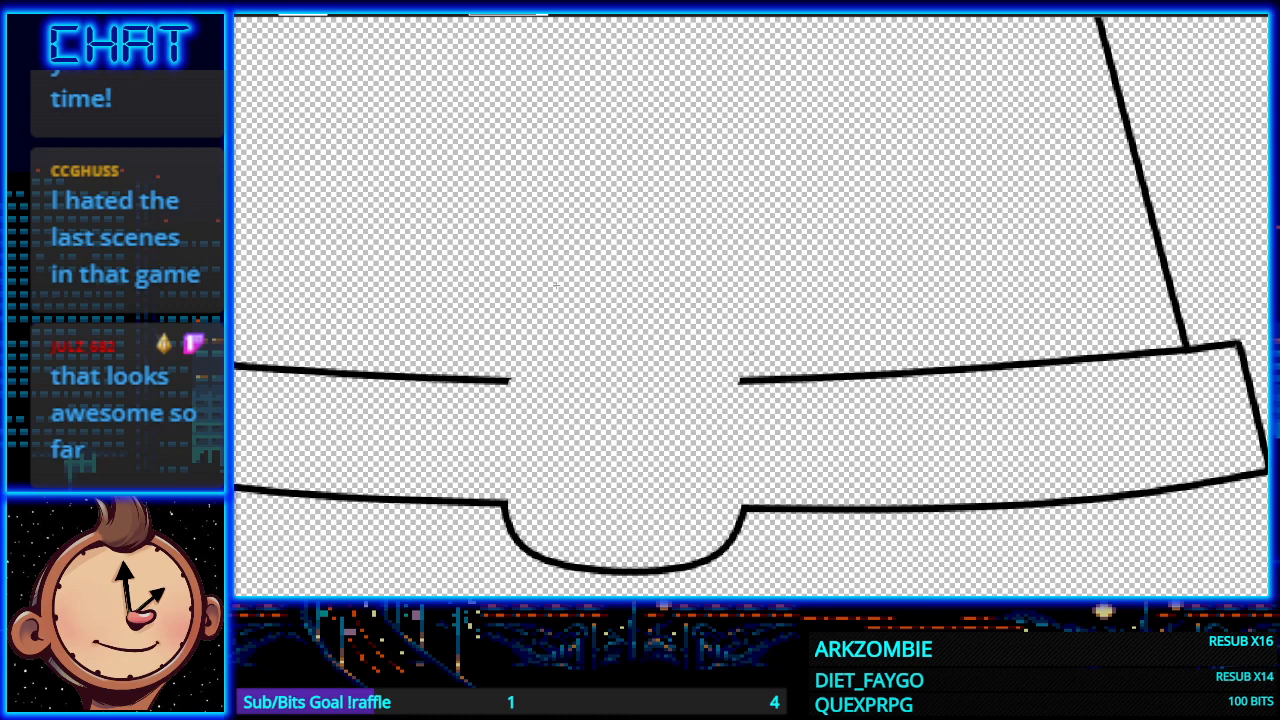
# Step: Draw a tall, rounded black arch bridging the gap in the base's upper outline and even out its curvature
pyautogui.scroll(-4, 680, 305)
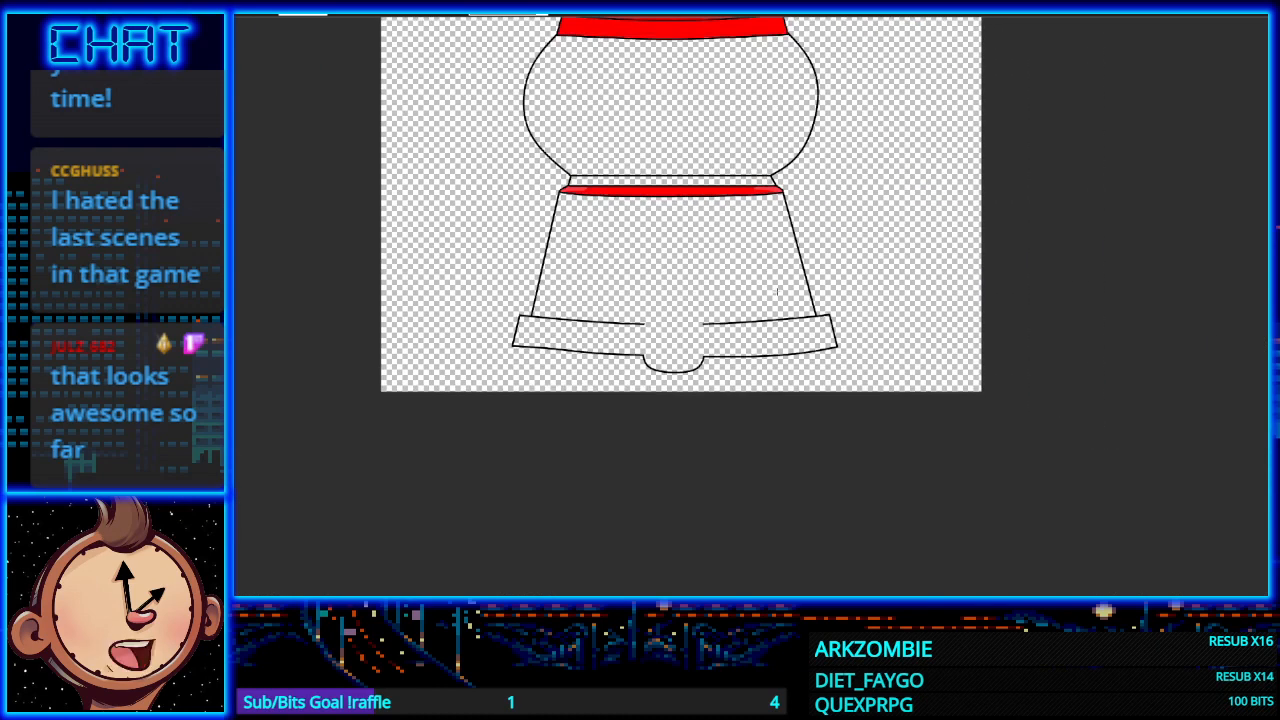
pyautogui.scroll(1, 861, 324)
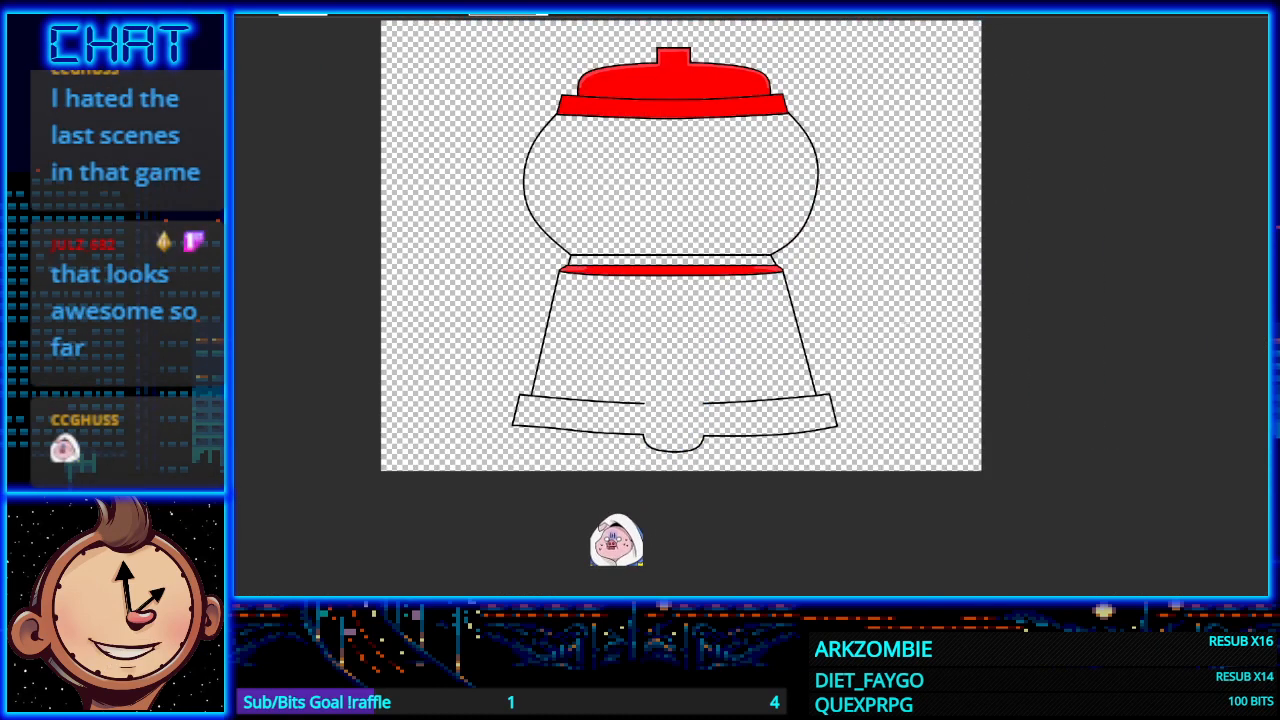
pyautogui.scroll(4, 629, 419)
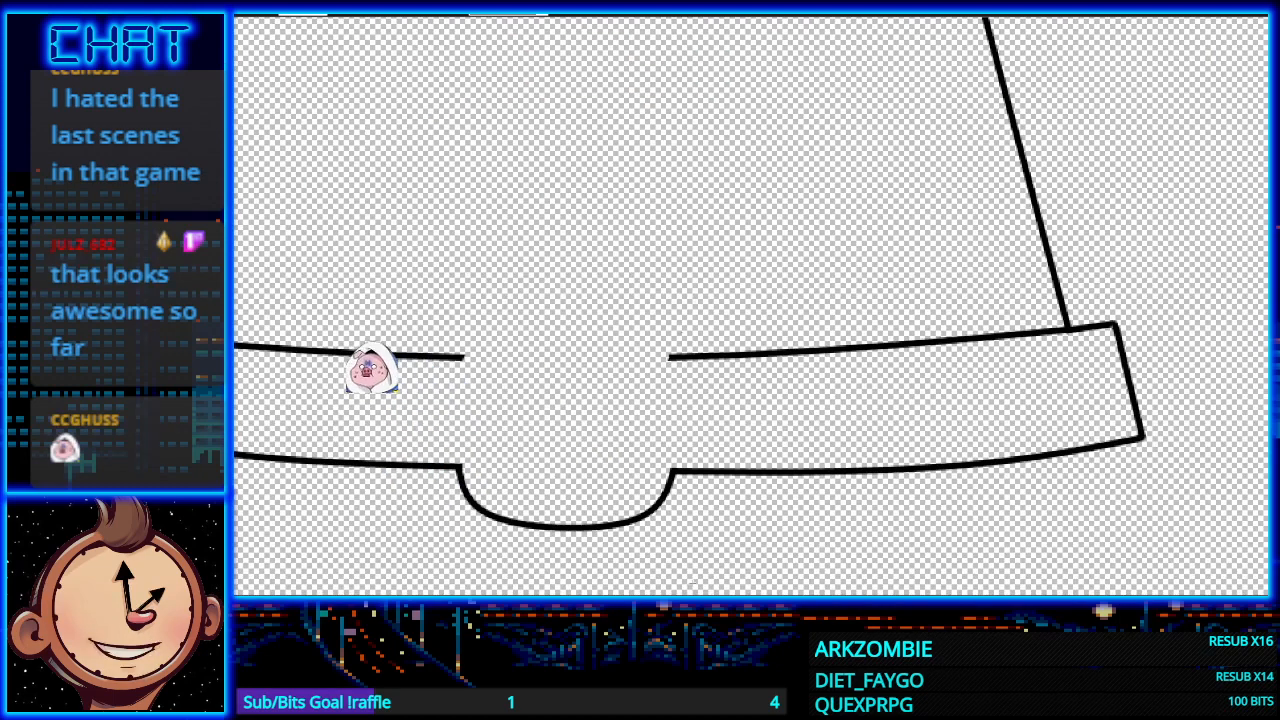
pyautogui.hscroll(-1, 755, 519)
pyautogui.scroll(1, 755, 519)
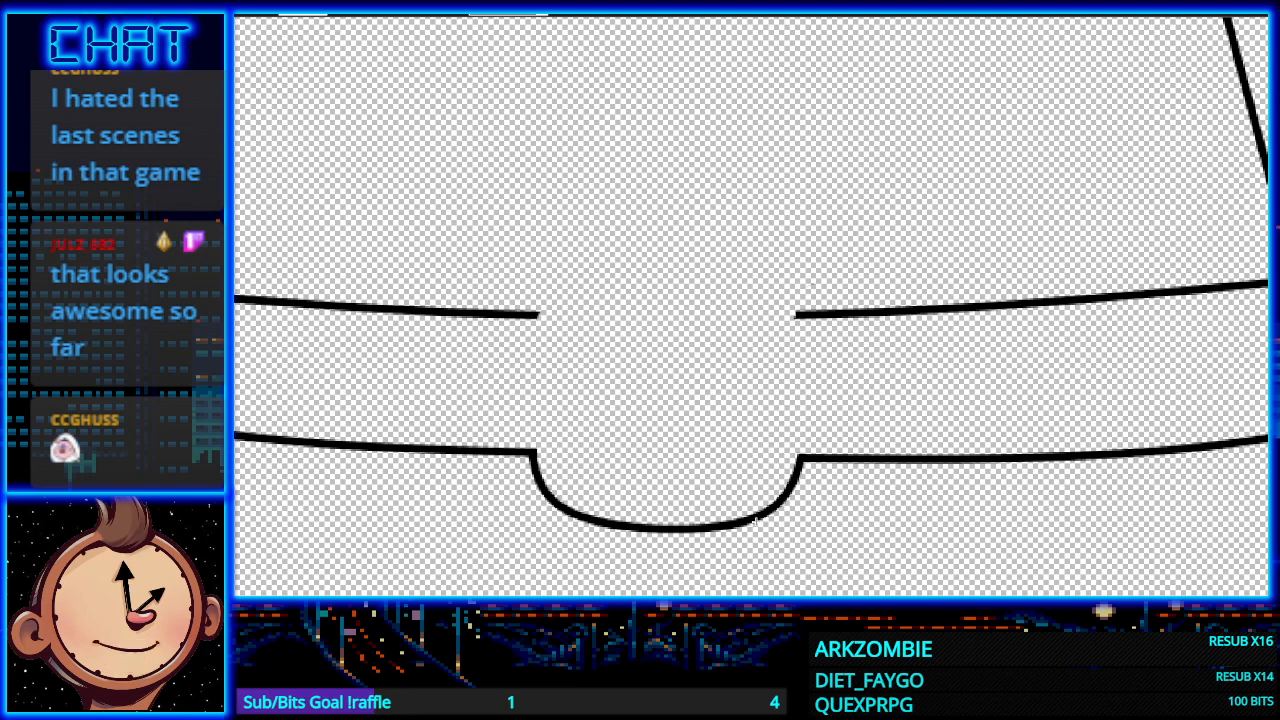
pyautogui.moveTo(537, 315); pyautogui.dragTo(765, 238)
pyautogui.moveTo(613, 288); pyautogui.dragTo(570, 250)
pyautogui.moveTo(689, 263); pyautogui.dragTo(796, 313)
pyautogui.moveTo(692, 250); pyautogui.dragTo(733, 242)
pyautogui.moveTo(570, 250); pyautogui.dragTo(572, 243)
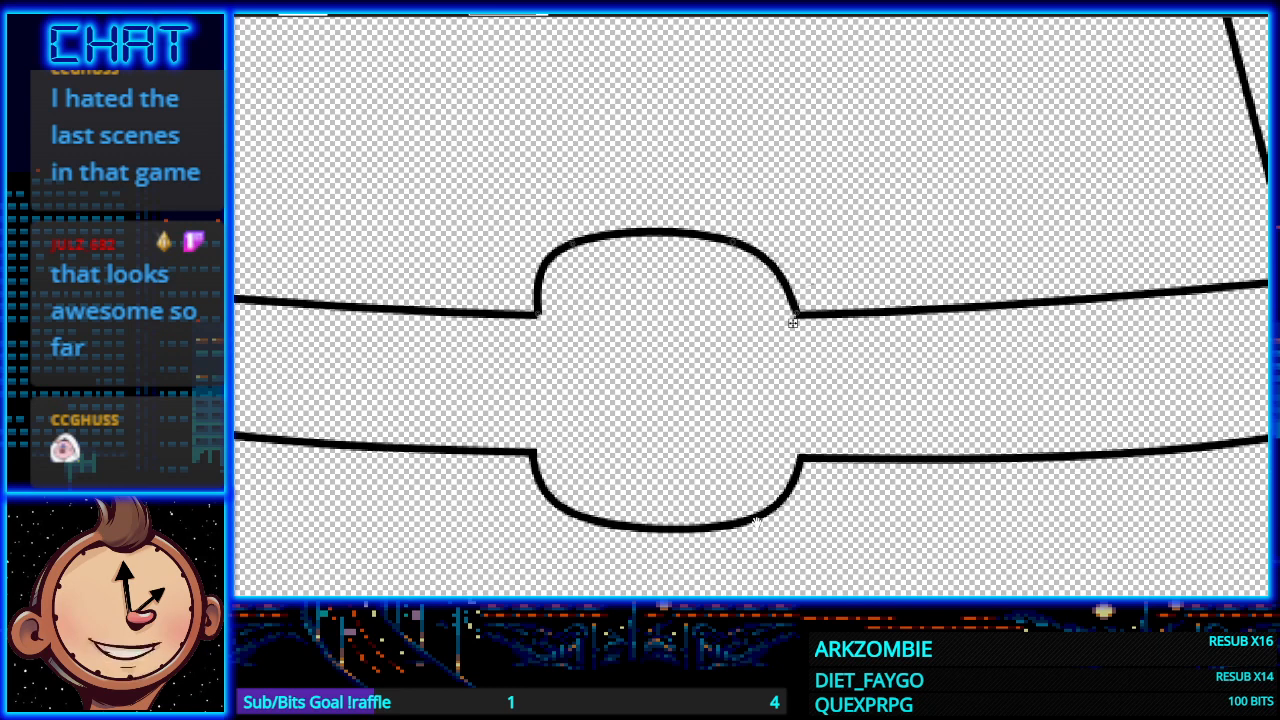
pyautogui.moveTo(733, 242); pyautogui.dragTo(739, 239)
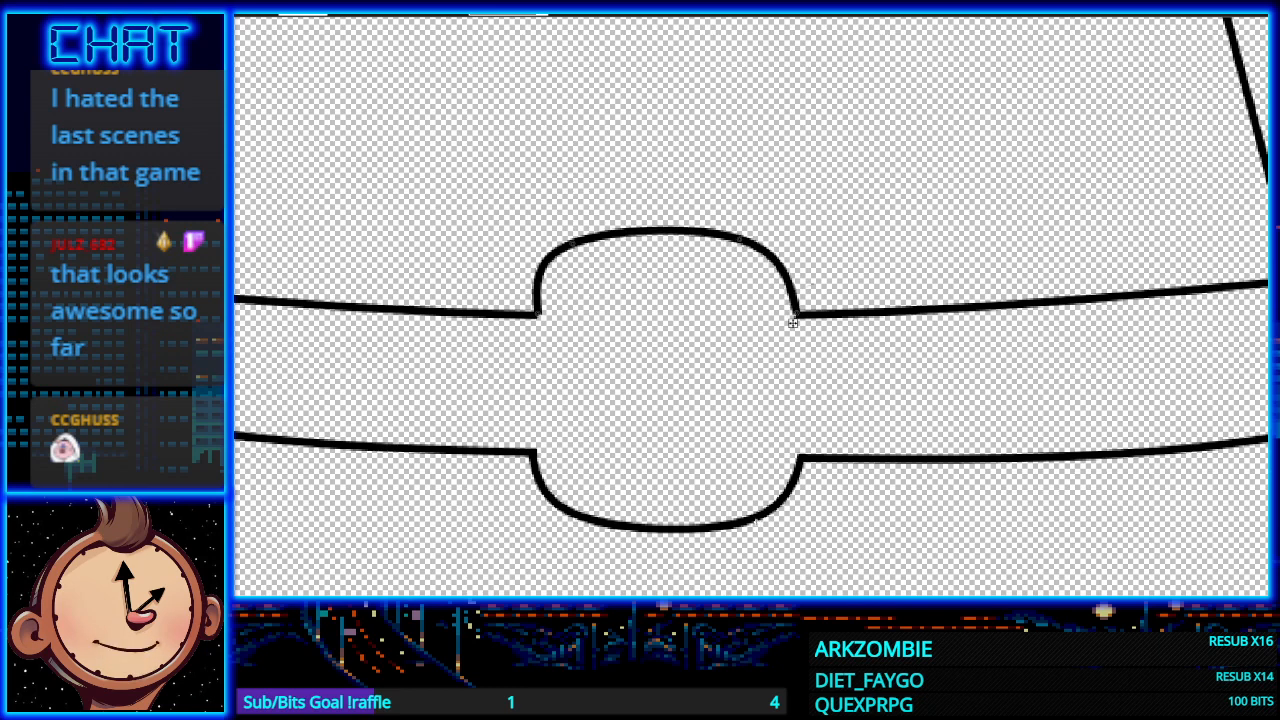
pyautogui.moveTo(739, 239); pyautogui.dragTo(746, 238)
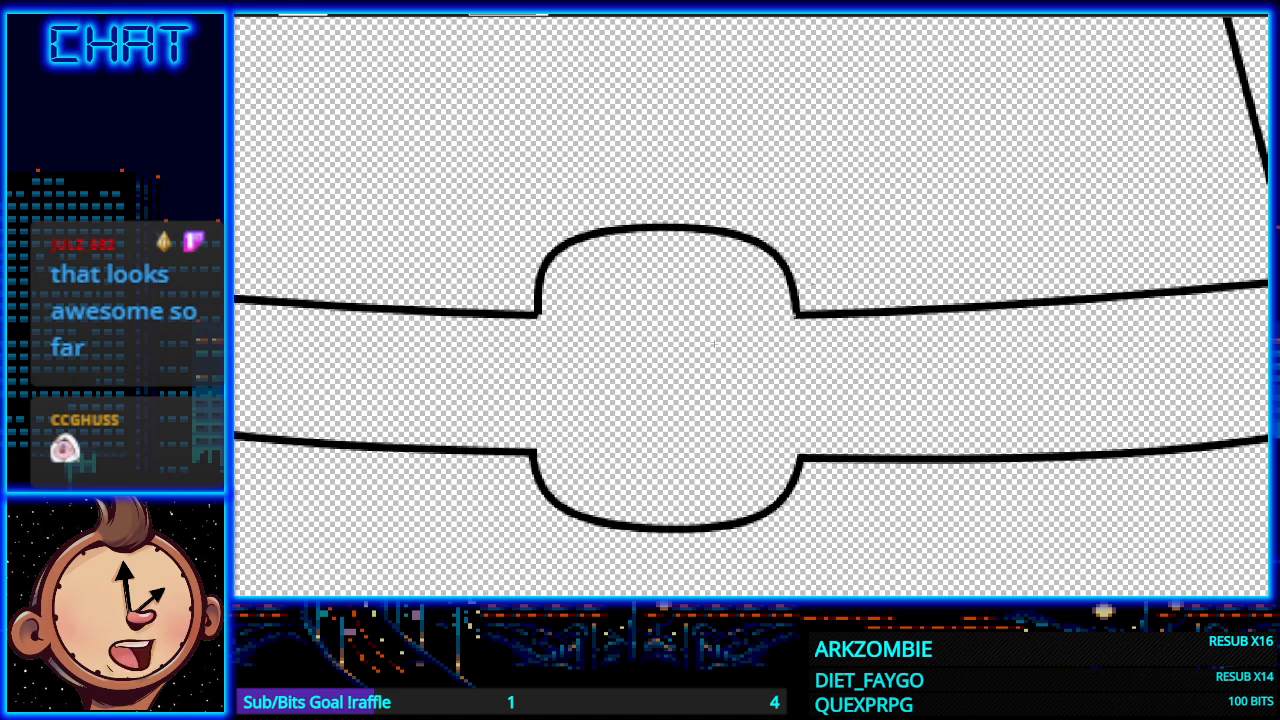
# Step: Draw short outward diagonal lines below both ends of the arch and join them with a downward-bowing curve
pyautogui.moveTo(537, 318); pyautogui.dragTo(521, 342)
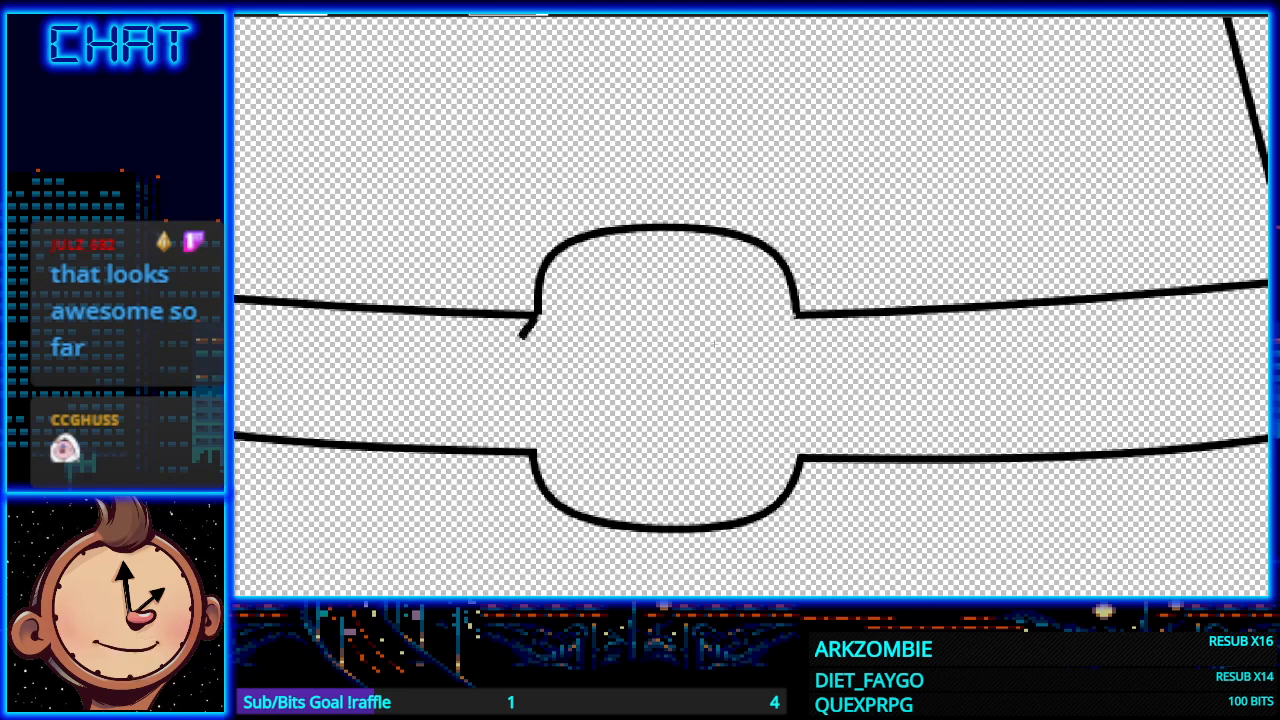
pyautogui.moveTo(796, 317); pyautogui.dragTo(809, 335)
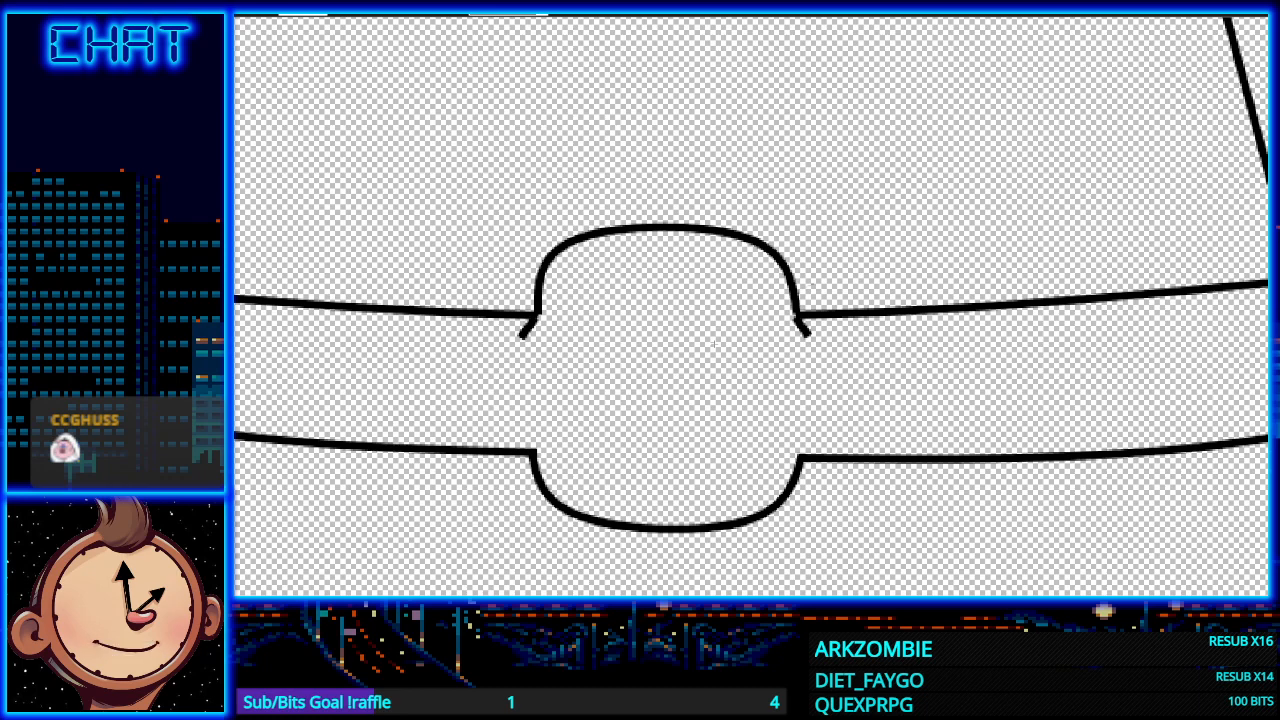
pyautogui.moveTo(521, 338); pyautogui.dragTo(808, 337)
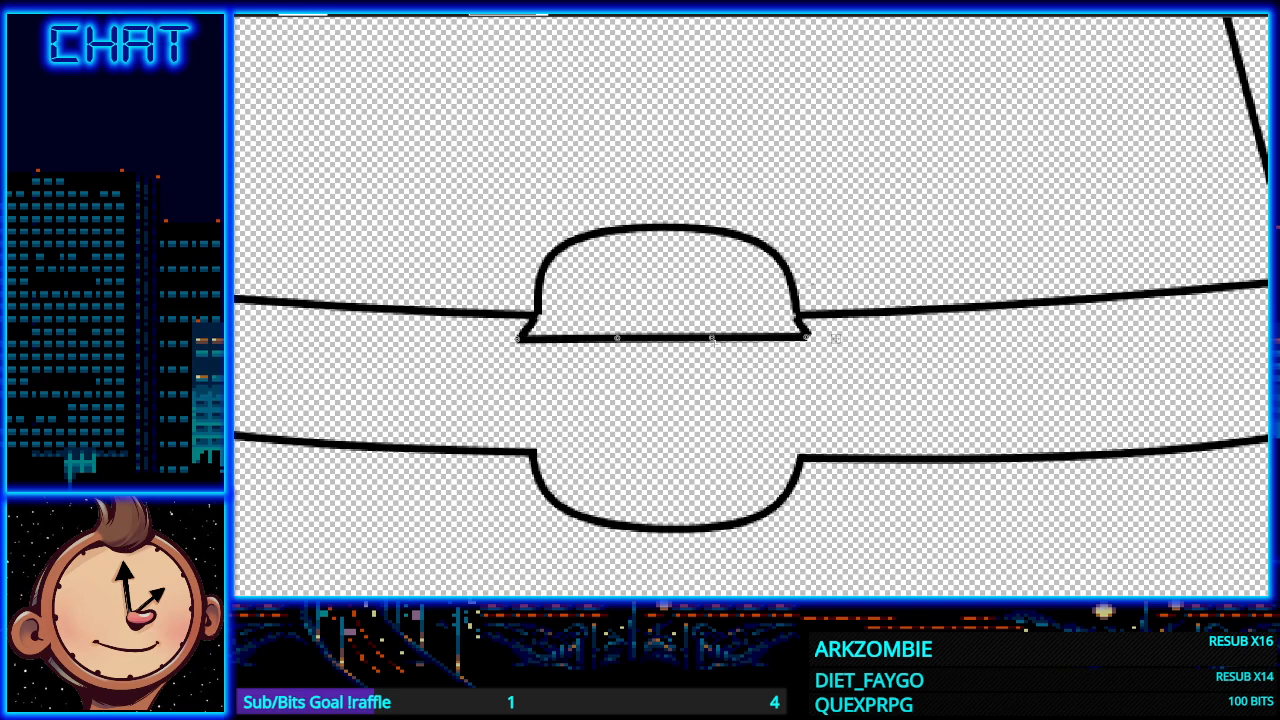
pyautogui.moveTo(617, 338); pyautogui.dragTo(610, 357)
pyautogui.moveTo(712, 338); pyautogui.dragTo(725, 365)
pyautogui.moveTo(611, 361); pyautogui.dragTo(602, 368)
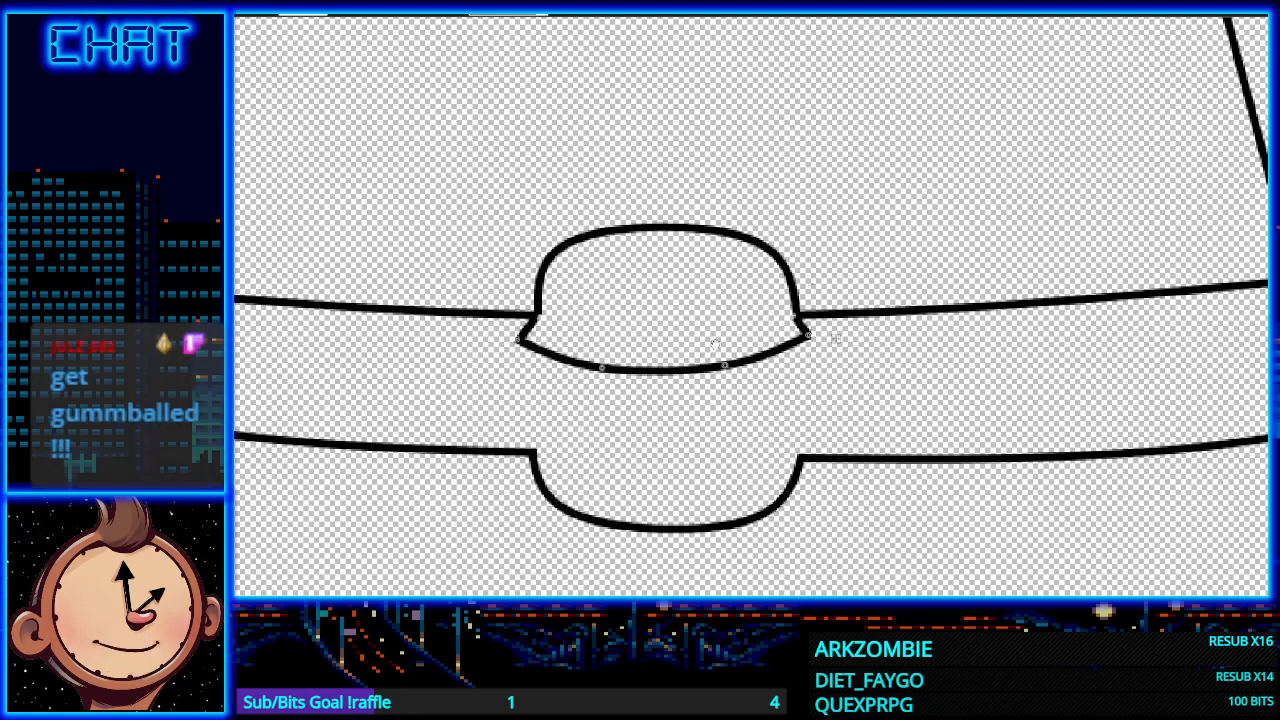
pyautogui.moveTo(725, 365); pyautogui.dragTo(738, 370)
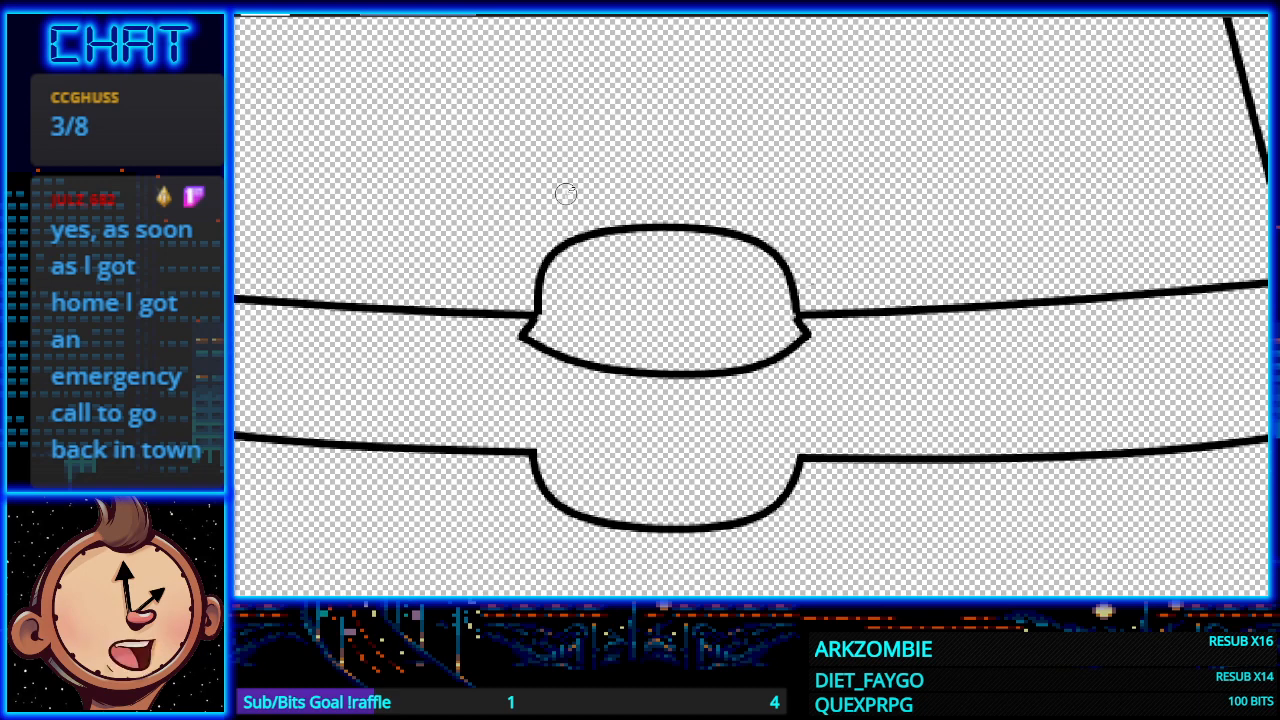
# Step: Erase the tall arch and replace it with a flatter, symmetrical curve joining the same two ends of the base's upper outline
pyautogui.moveTo(537, 298)
pyautogui.mouseDown()
pyautogui.moveTo(620, 229)
pyautogui.moveTo(589, 236)
pyautogui.moveTo(724, 233)
pyautogui.moveTo(754, 240)
pyautogui.moveTo(752, 264)
pyautogui.moveTo(796, 253)
pyautogui.moveTo(796, 302)
pyautogui.mouseUp()
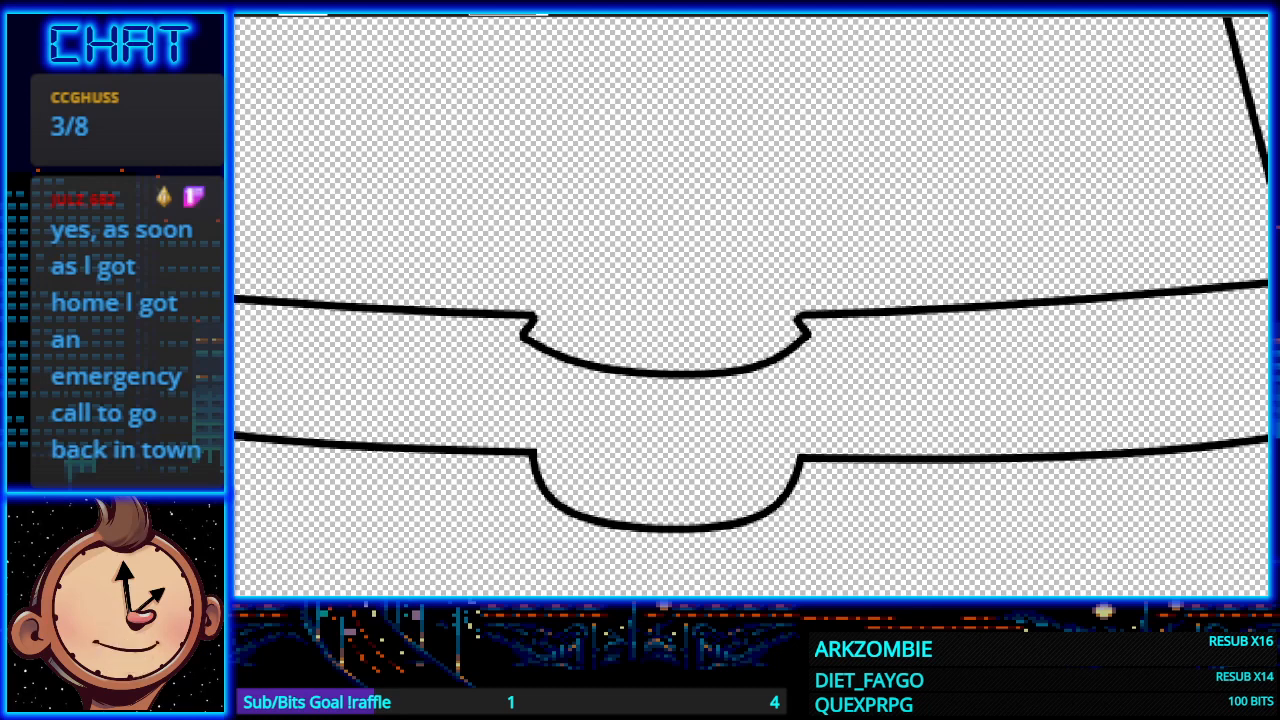
pyautogui.moveTo(535, 314)
pyautogui.mouseDown()
pyautogui.moveTo(700, 314)
pyautogui.moveTo(753, 293)
pyautogui.mouseUp()
pyautogui.hotkey('ctrl', 'z')
pyautogui.moveTo(535, 314)
pyautogui.mouseDown()
pyautogui.moveTo(778, 300)
pyautogui.moveTo(800, 314)
pyautogui.mouseUp()
pyautogui.moveTo(711, 314); pyautogui.dragTo(741, 284)
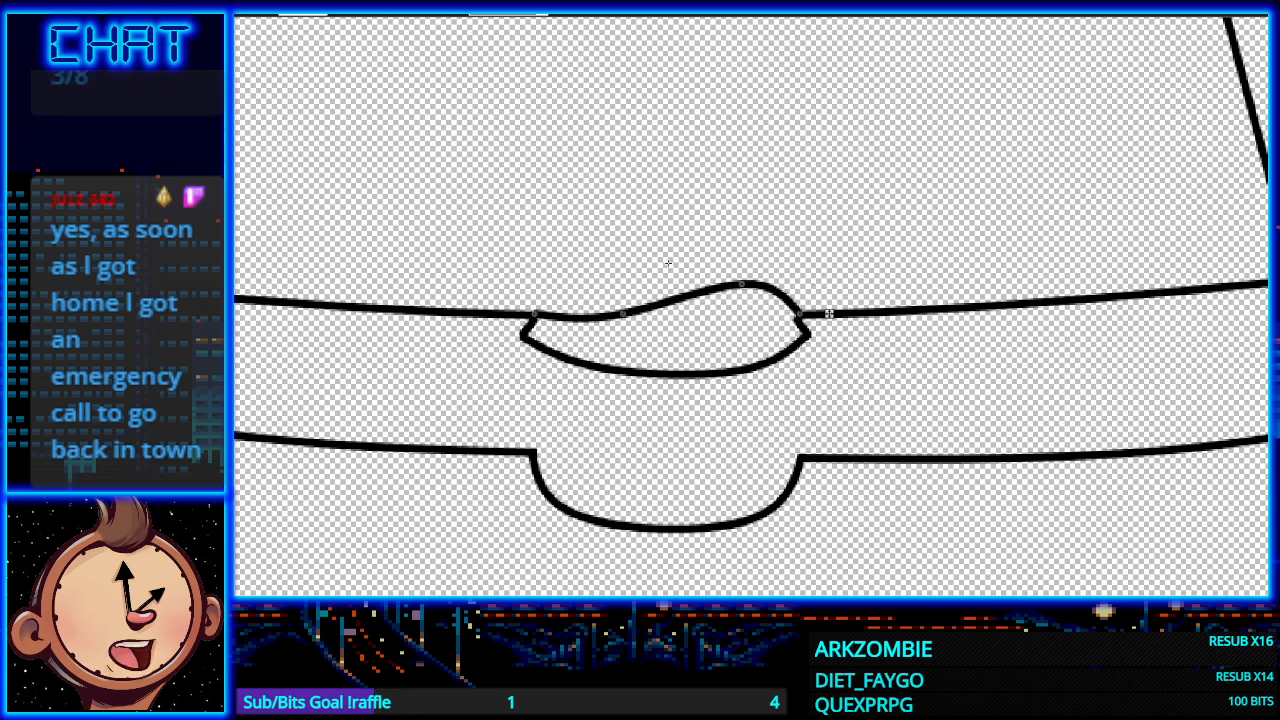
pyautogui.moveTo(623, 314); pyautogui.dragTo(598, 274)
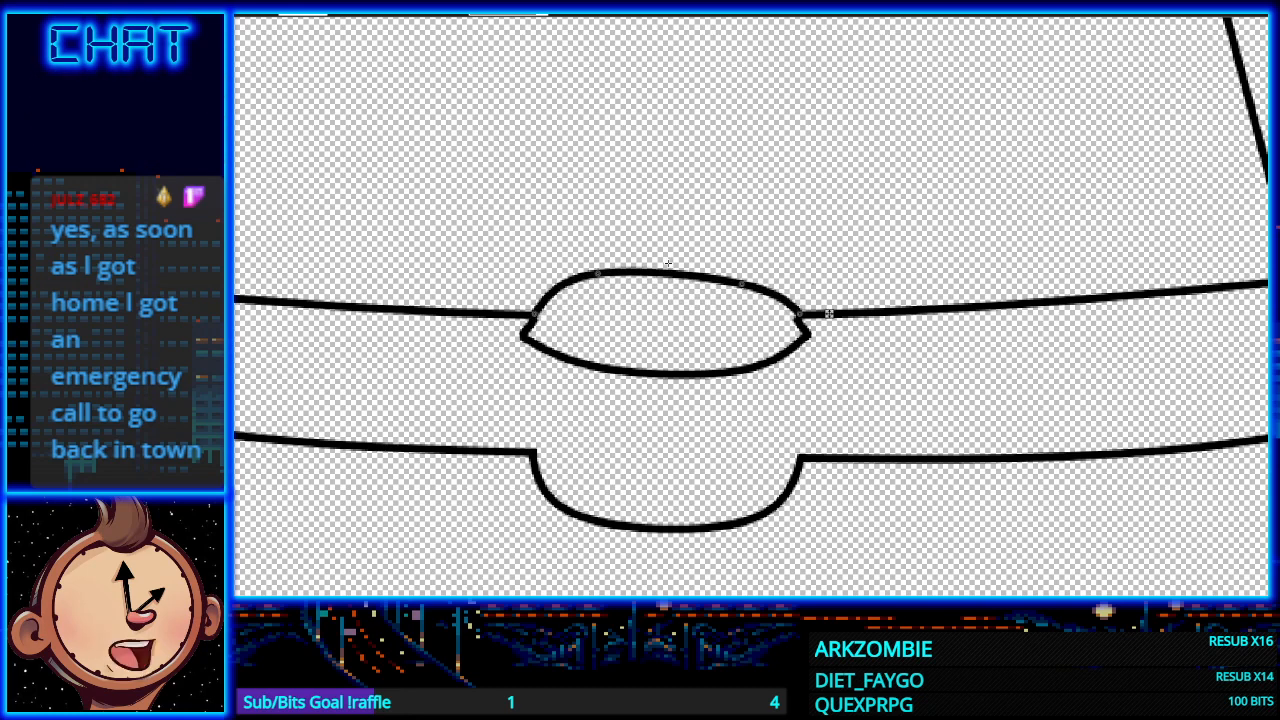
pyautogui.moveTo(741, 284); pyautogui.dragTo(746, 273)
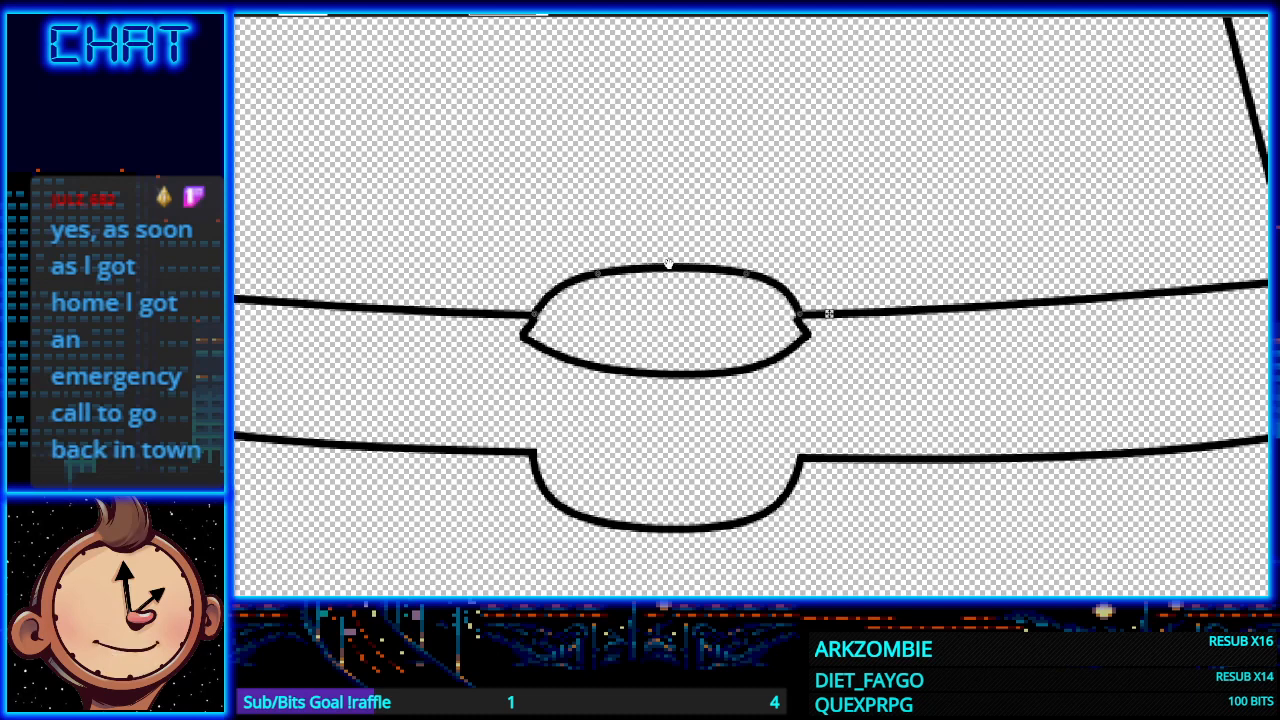
pyautogui.moveTo(799, 313); pyautogui.dragTo(799, 315)
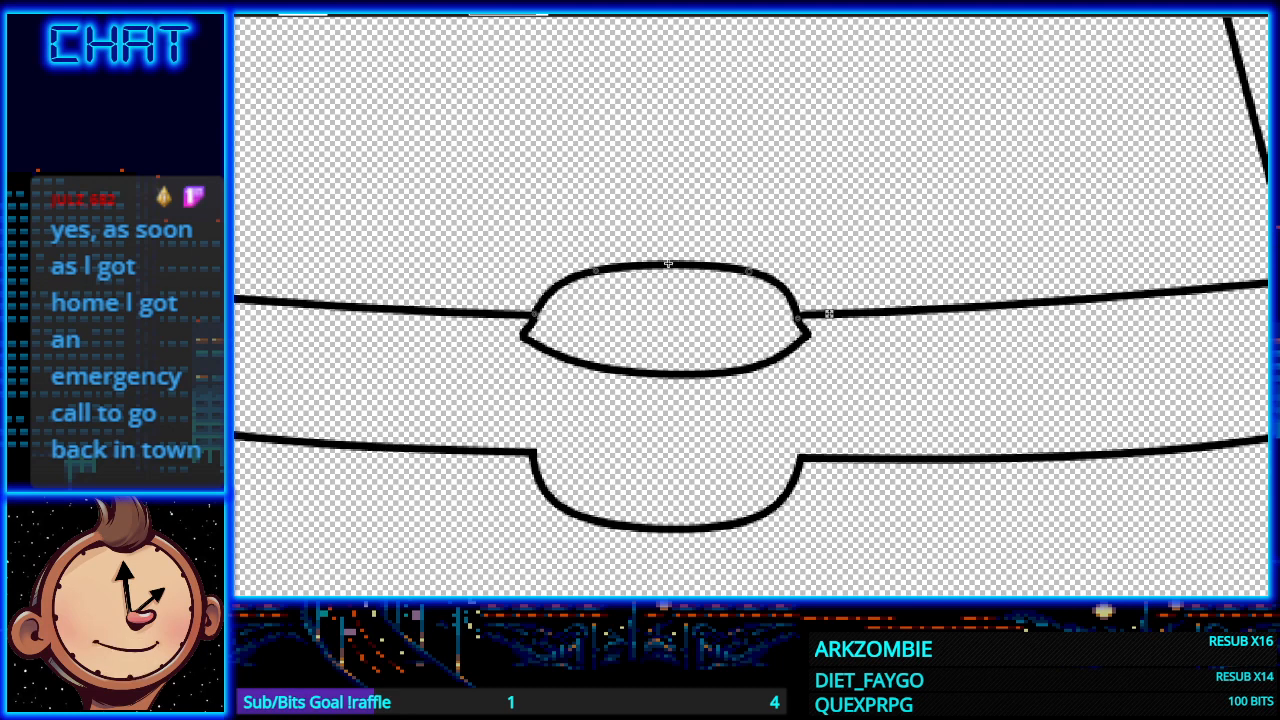
pyautogui.scroll(-1, 506, 400)
pyautogui.scroll(-1, 475, 375)
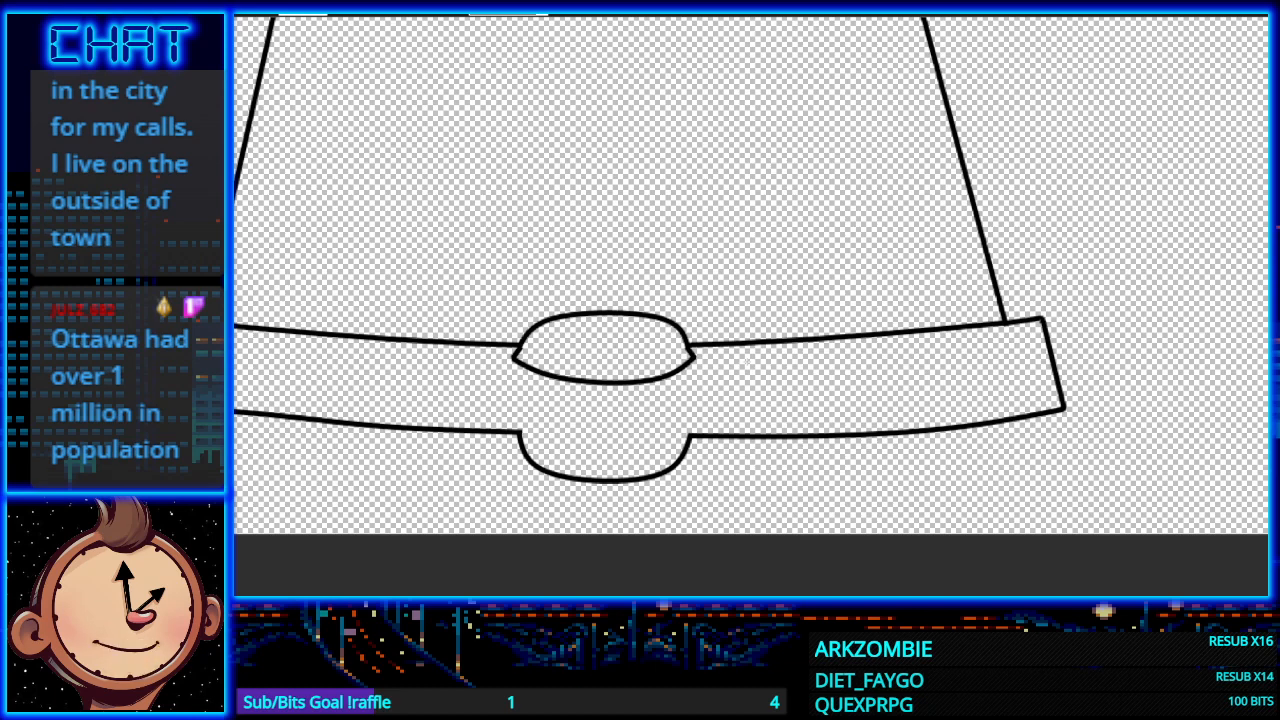
# Step: Draw a slightly curved black line across the base band near its left end, joining the upper and lower outlines
pyautogui.moveTo(300, 334); pyautogui.dragTo(290, 415)
pyautogui.press('o')
pyautogui.moveTo(296, 359); pyautogui.dragTo(282, 415)
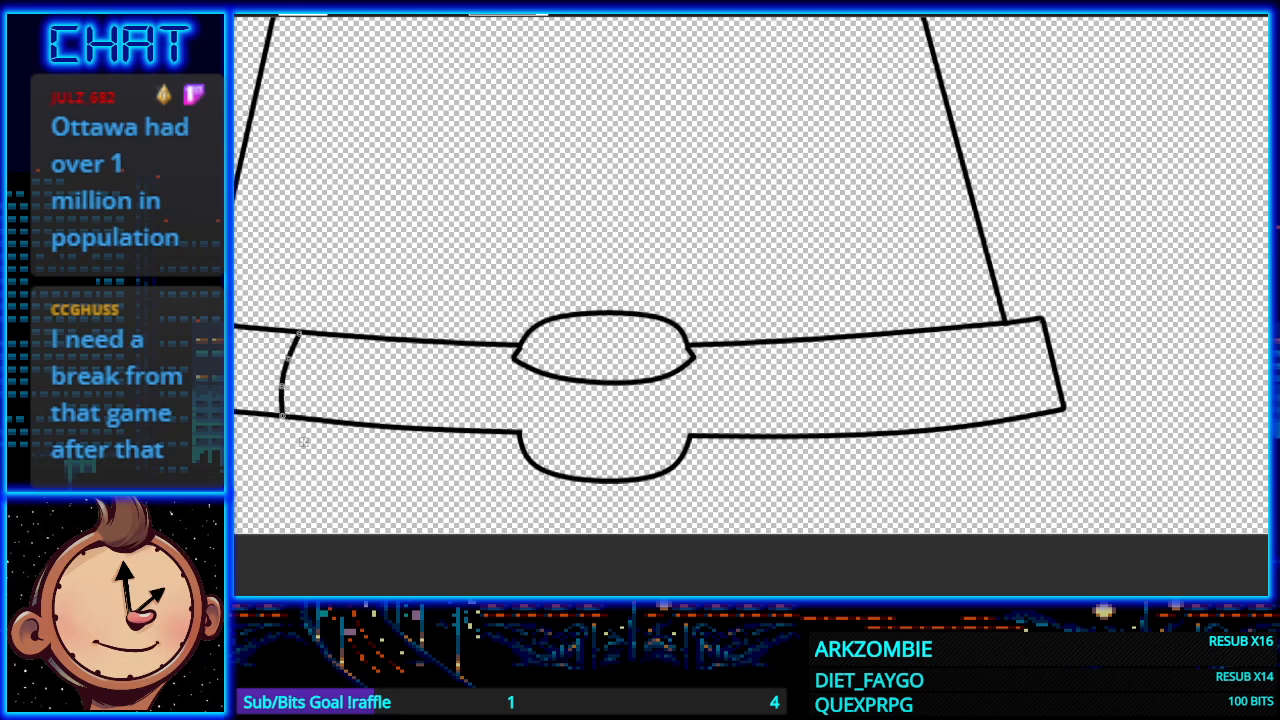
pyautogui.moveTo(299, 334); pyautogui.dragTo(284, 357)
pyautogui.press('Return')
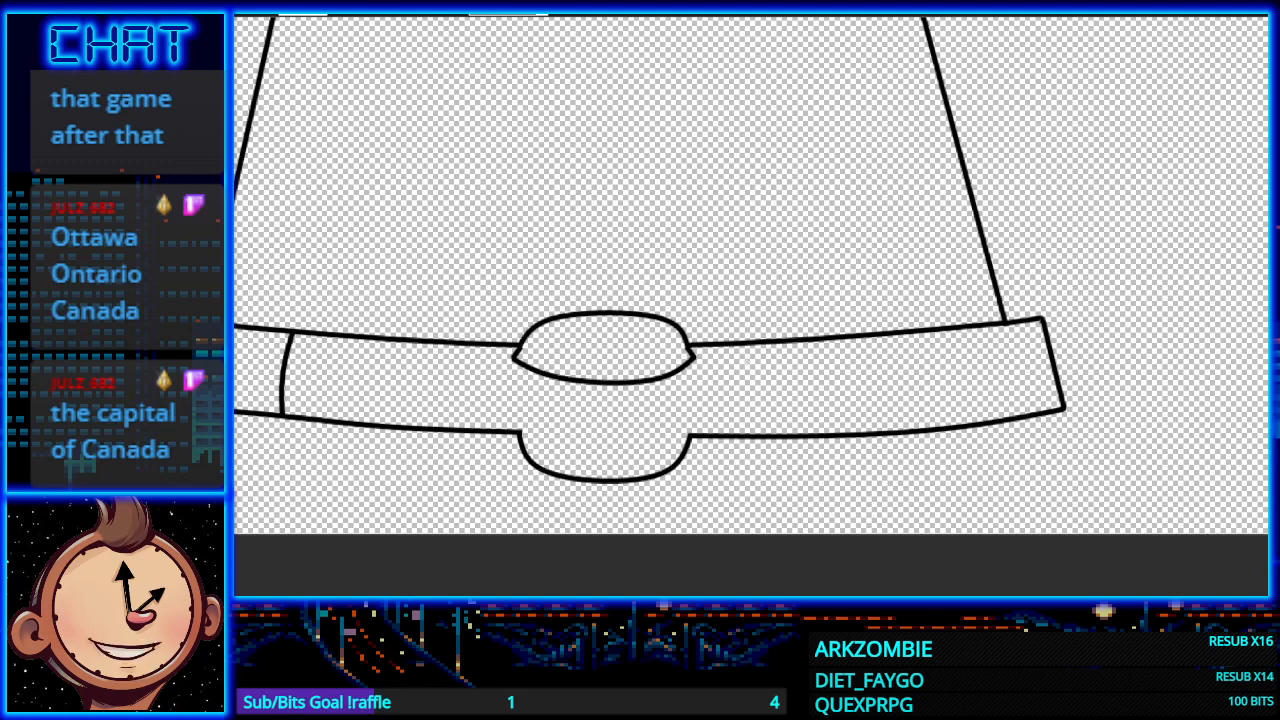
# Step: Draw a matching curved line across the base band near its right end, bowing outward to mirror the left one
pyautogui.moveTo(967, 326); pyautogui.dragTo(966, 424)
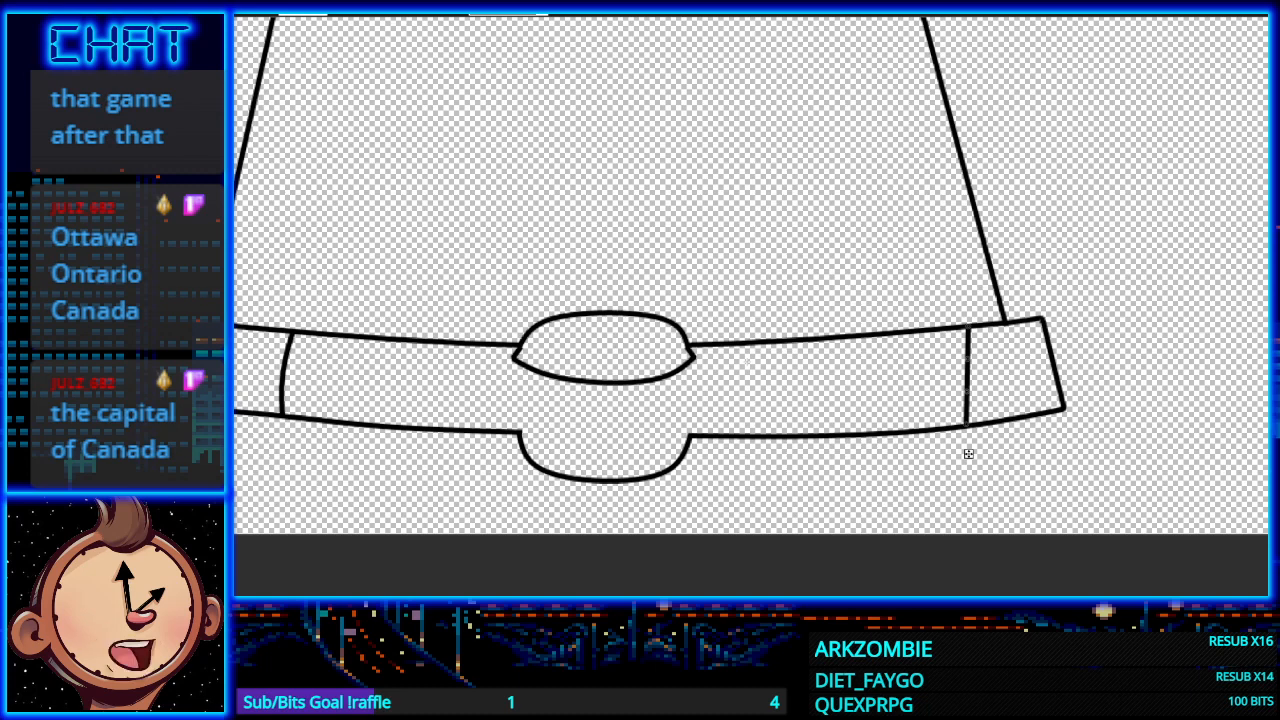
pyautogui.hotkey('ctrl', 'z')
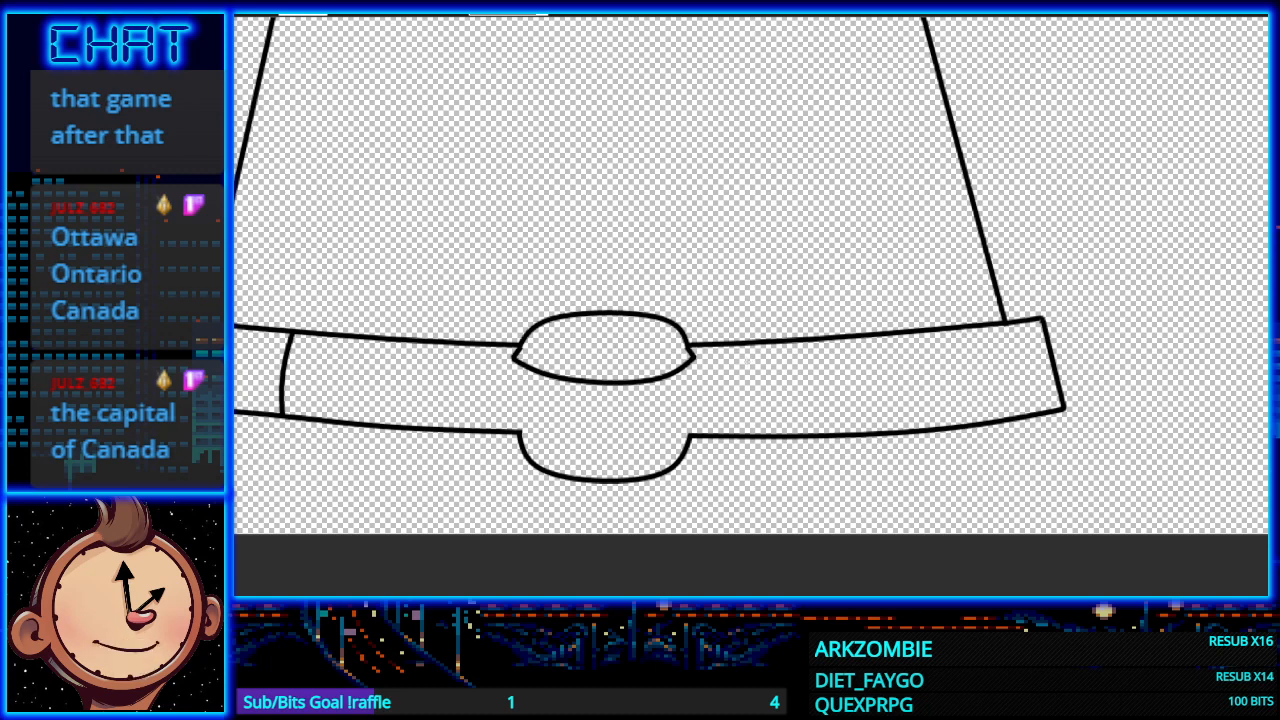
pyautogui.moveTo(935, 330); pyautogui.dragTo(935, 426)
pyautogui.moveTo(935, 362); pyautogui.dragTo(943, 428)
# Step: Draw a line from the red rim to the base inside each body side, plus a shorter vertical line inward of the left one
pyautogui.scroll(-2, 689, 265)
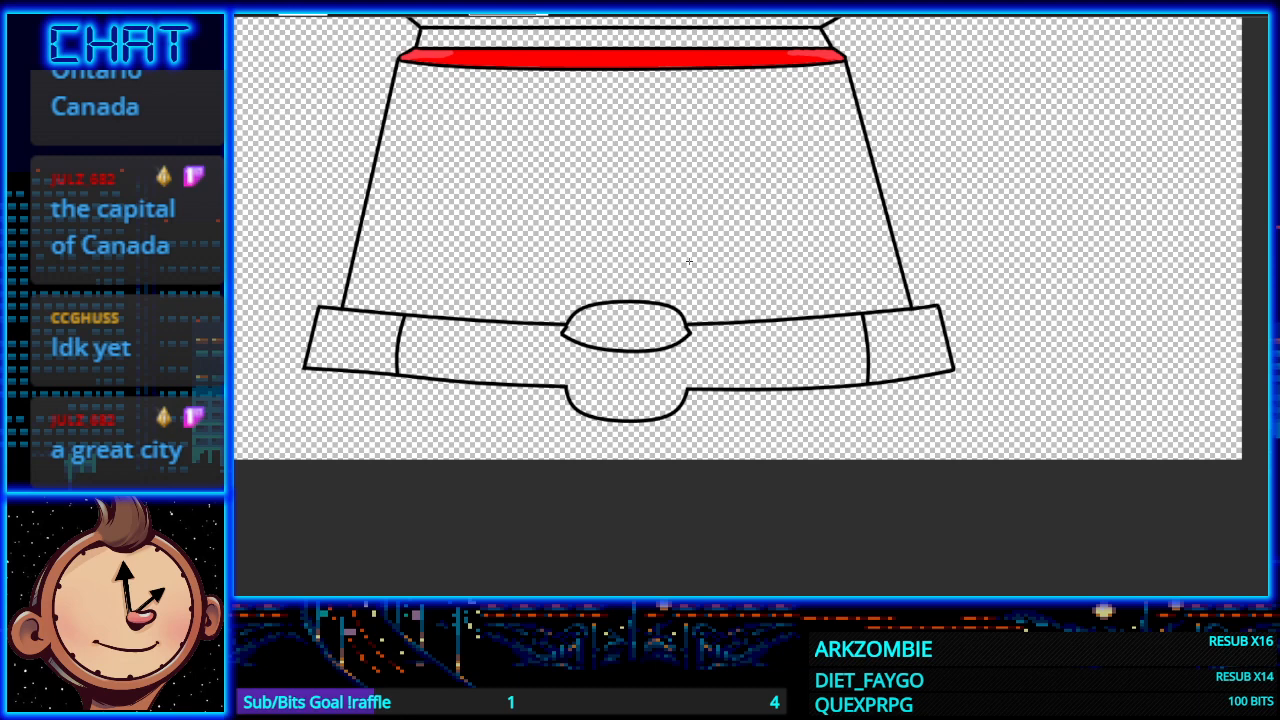
pyautogui.scroll(1, 689, 261)
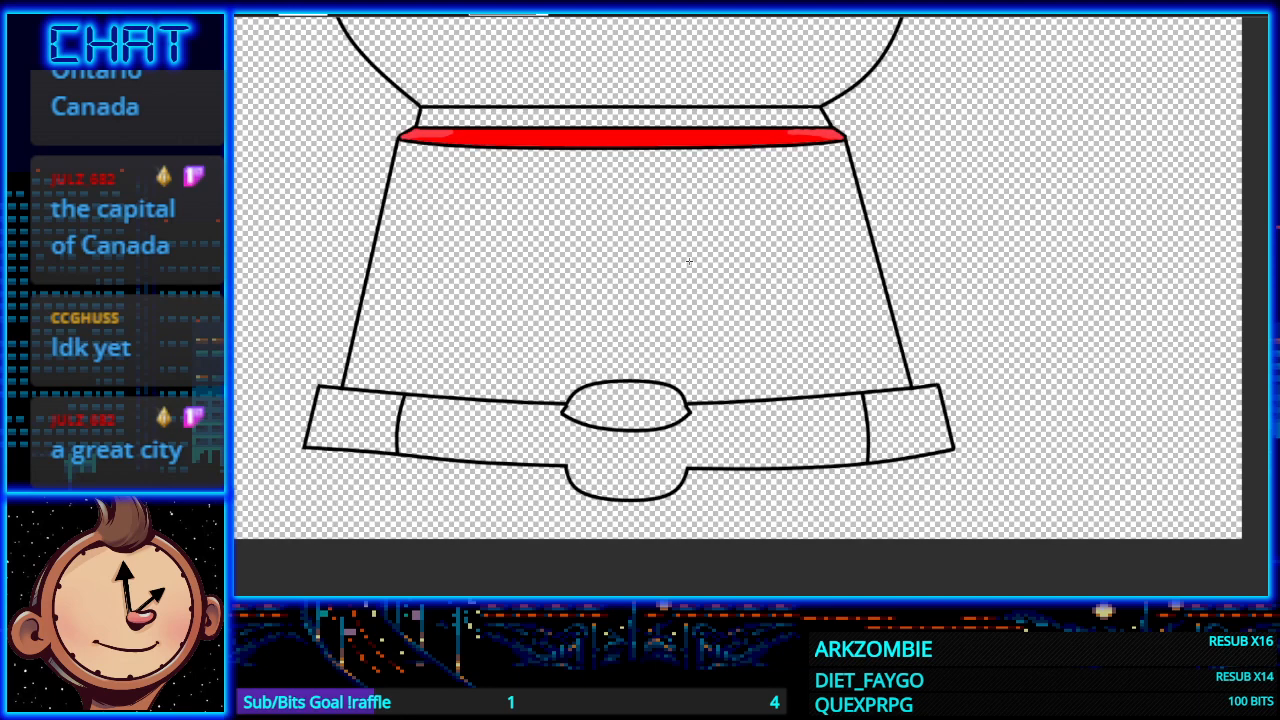
pyautogui.scroll(-1, 689, 261)
pyautogui.scroll(1, 689, 261)
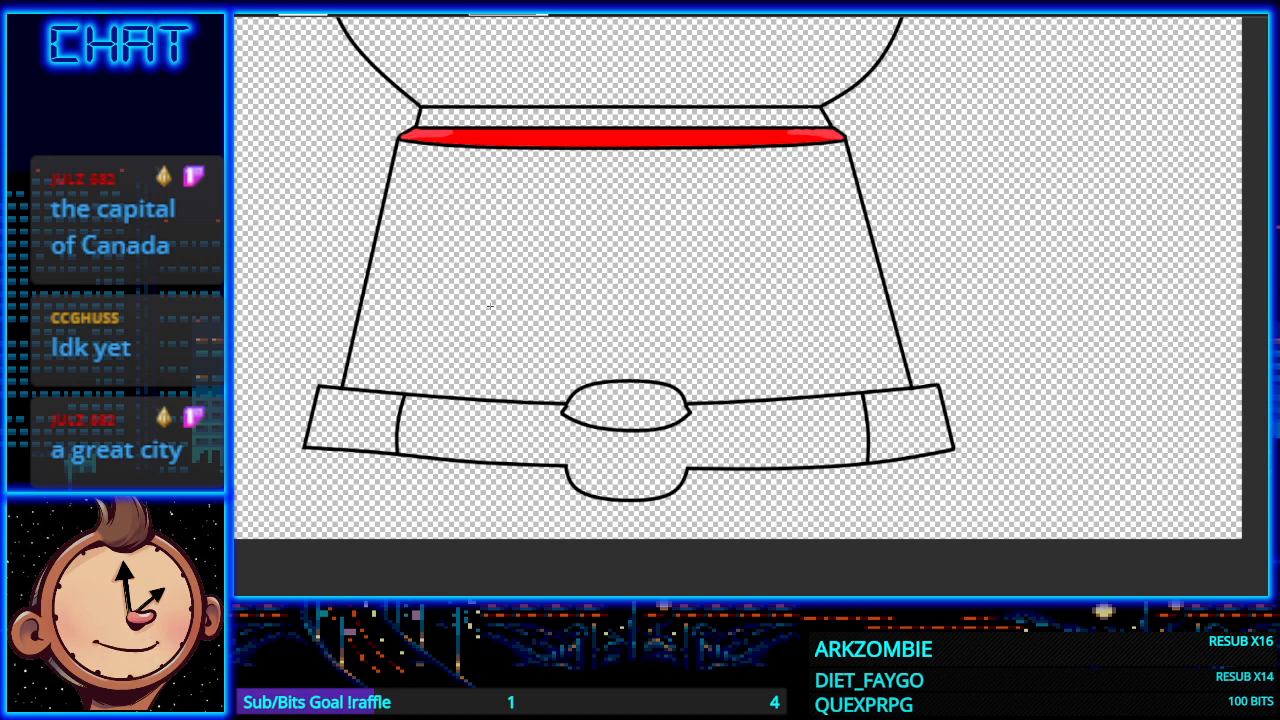
pyautogui.moveTo(425, 144); pyautogui.dragTo(425, 388)
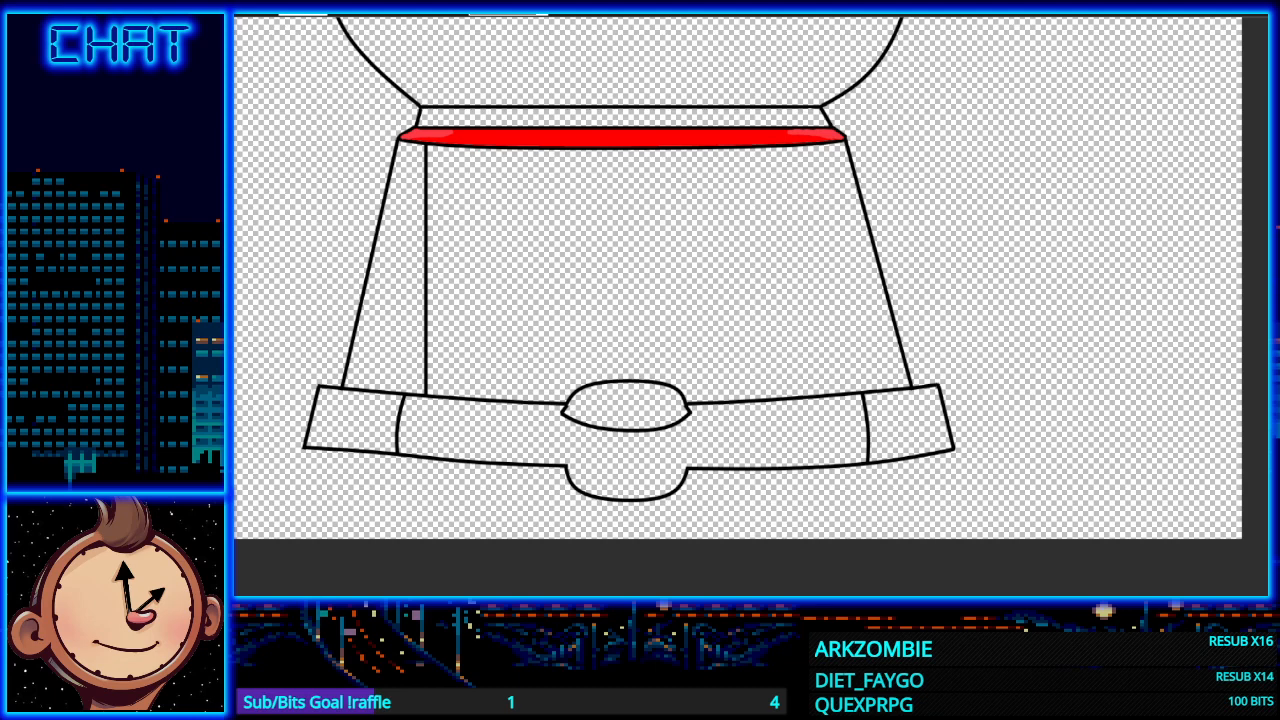
pyautogui.moveTo(818, 144)
pyautogui.mouseDown()
pyautogui.moveTo(820, 394)
pyautogui.moveTo(834, 390)
pyautogui.mouseUp()
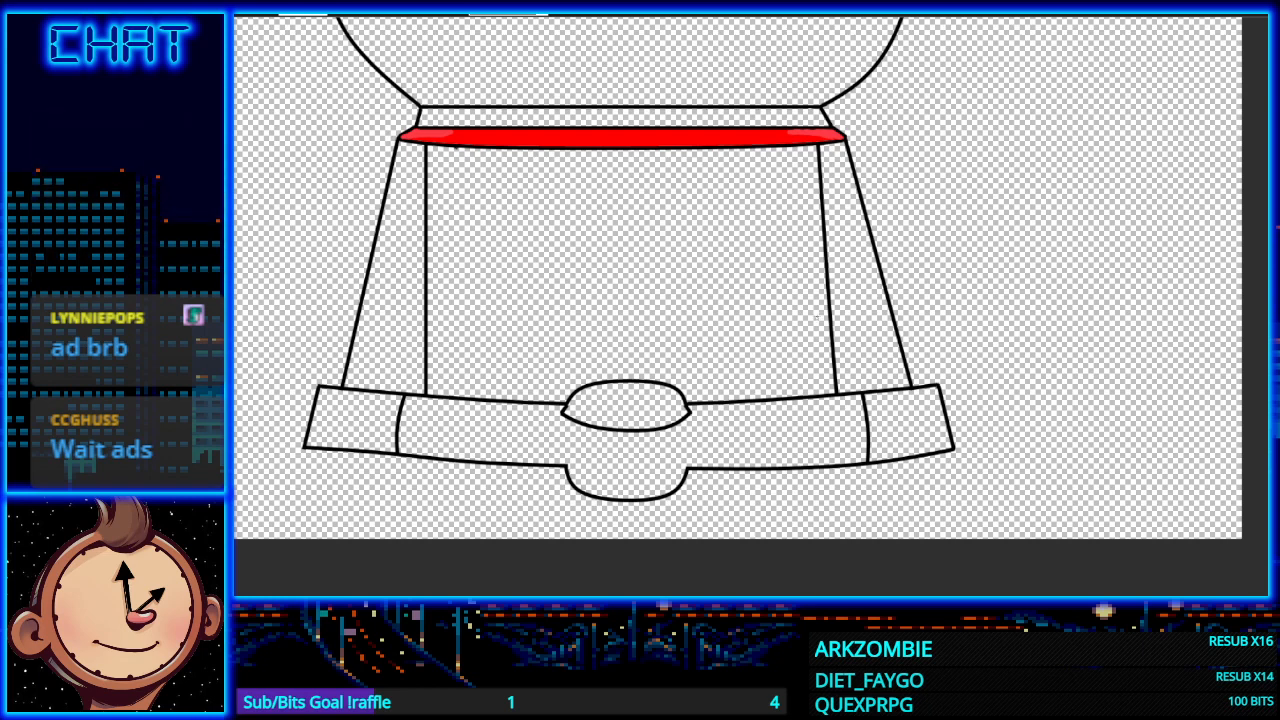
pyautogui.moveTo(456, 146)
pyautogui.mouseDown()
pyautogui.moveTo(456, 346)
pyautogui.moveTo(456, 324)
pyautogui.mouseUp()
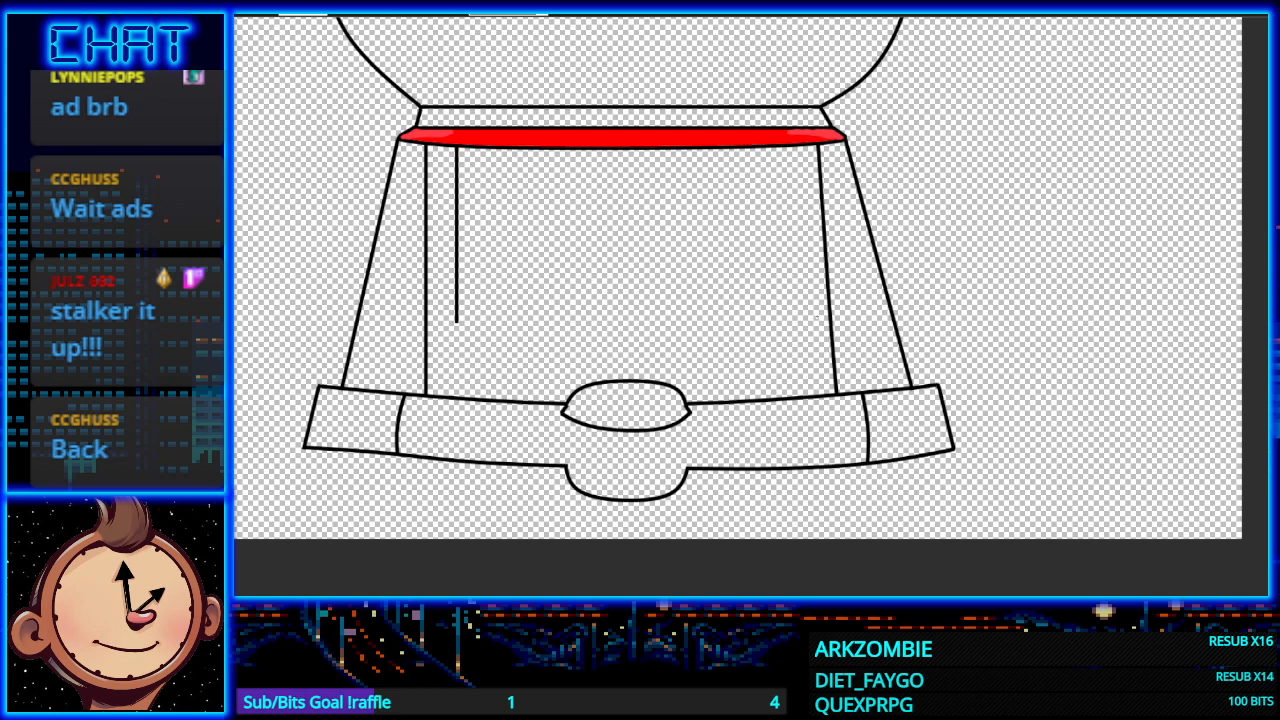
pyautogui.moveTo(457, 322); pyautogui.dragTo(458, 325)
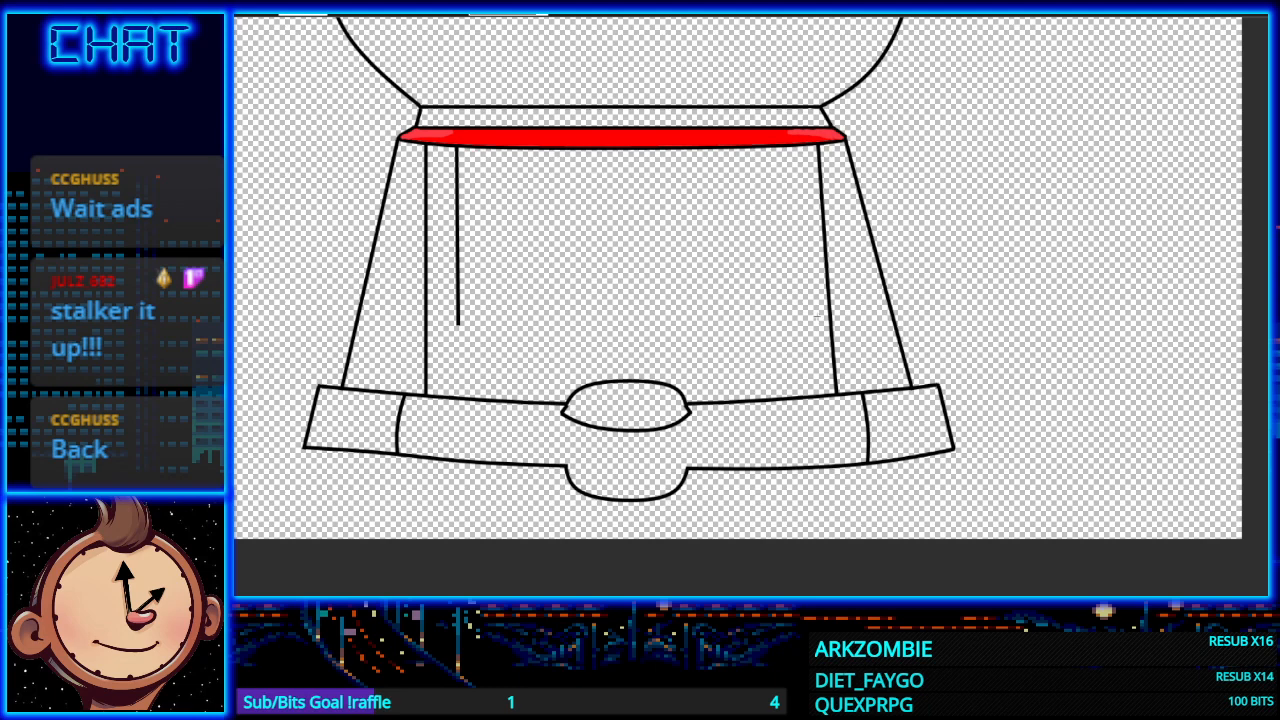
pyautogui.moveTo(783, 145)
pyautogui.mouseDown()
pyautogui.moveTo(771, 189)
pyautogui.moveTo(783, 326)
pyautogui.mouseUp()
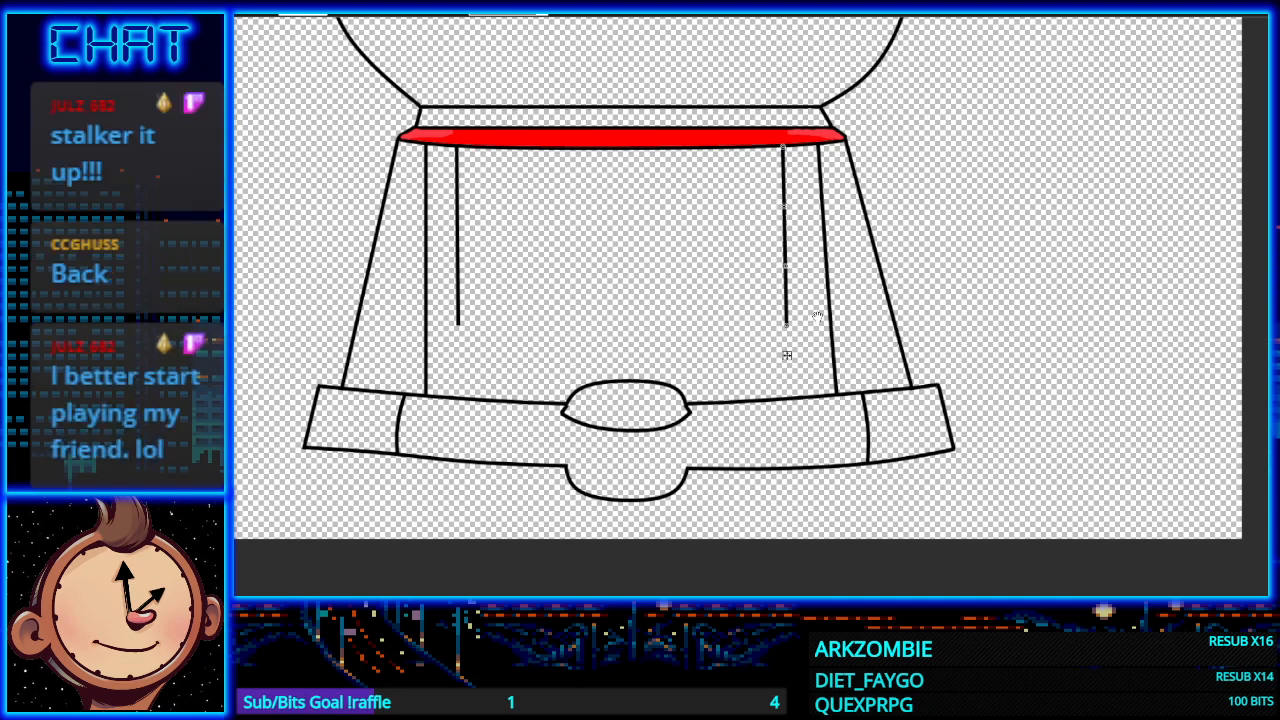
pyautogui.hotkey('ctrl', 'z')
pyautogui.moveTo(786, 144); pyautogui.dragTo(786, 320)
pyautogui.hotkey('ctrl', 'z')
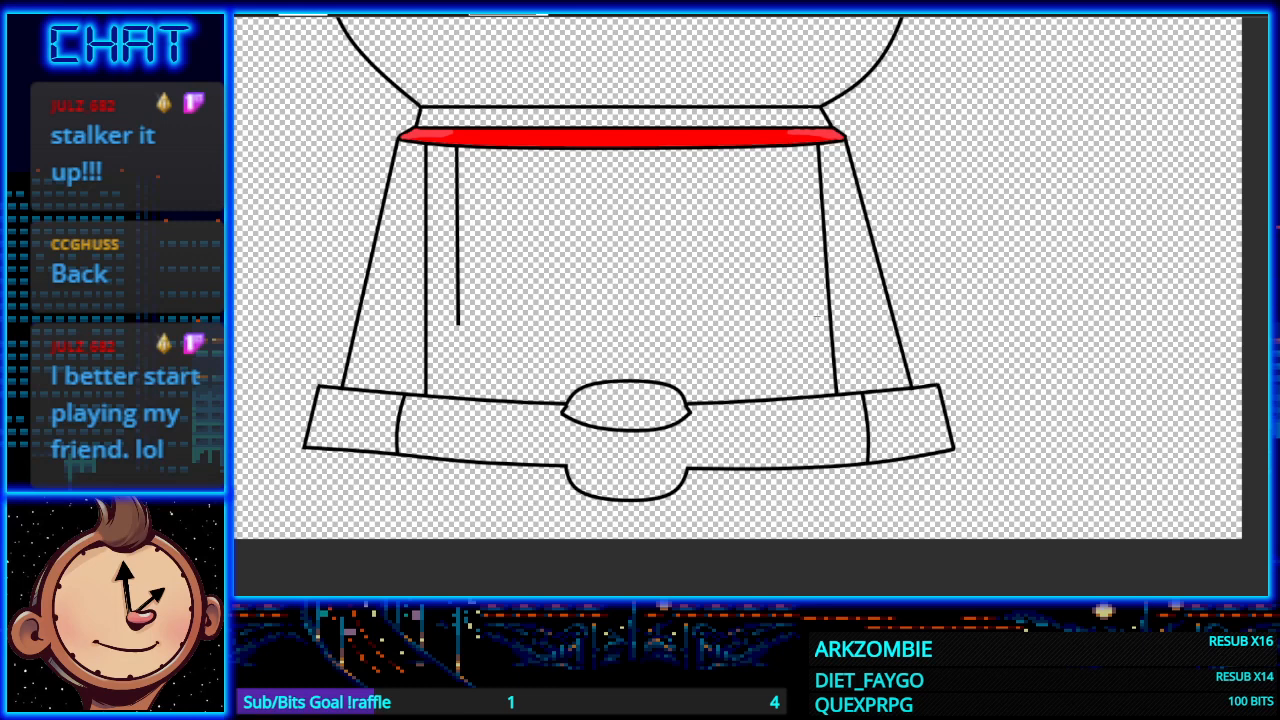
pyautogui.moveTo(793, 146); pyautogui.dragTo(793, 322)
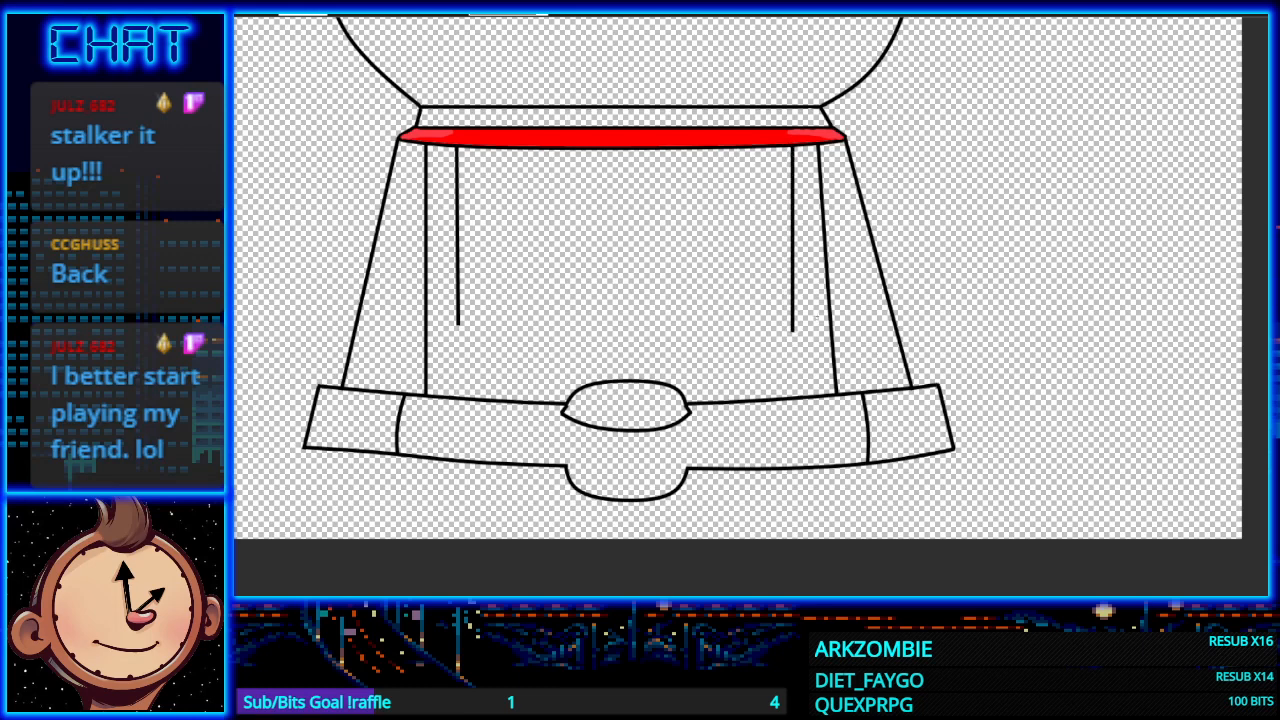
pyautogui.moveTo(792, 327); pyautogui.dragTo(796, 325)
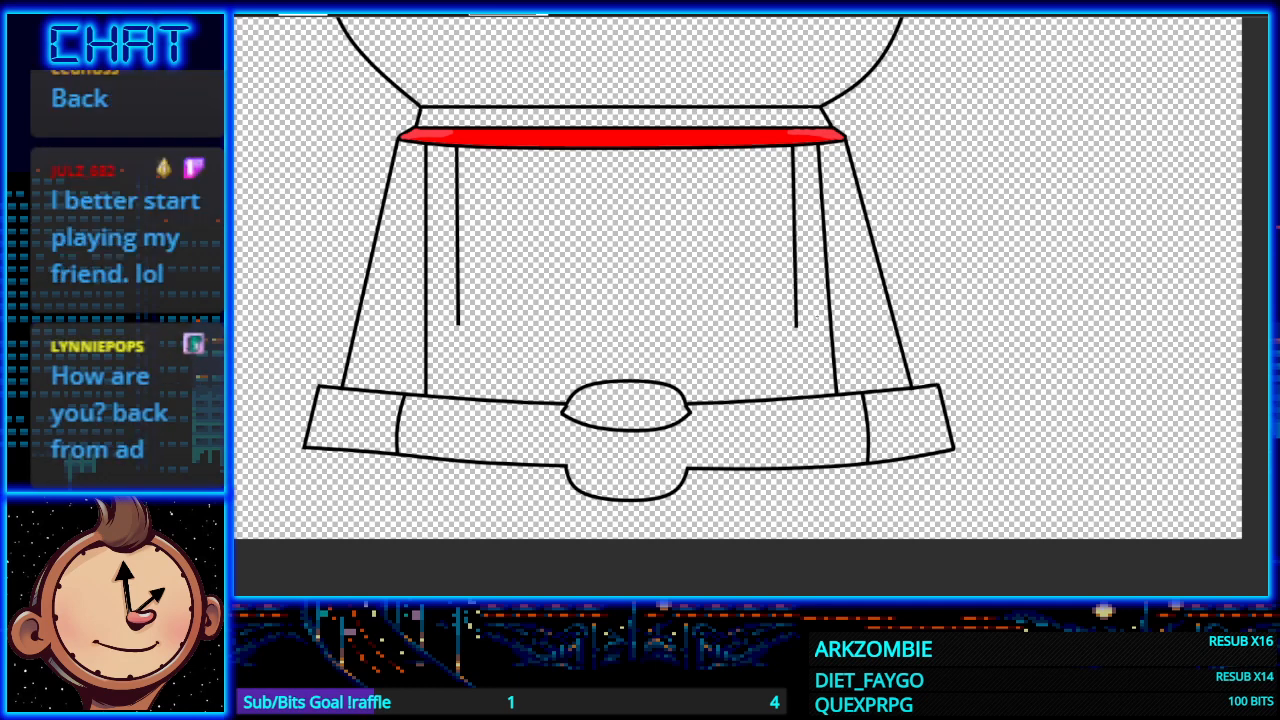
pyautogui.moveTo(796, 326); pyautogui.dragTo(798, 326)
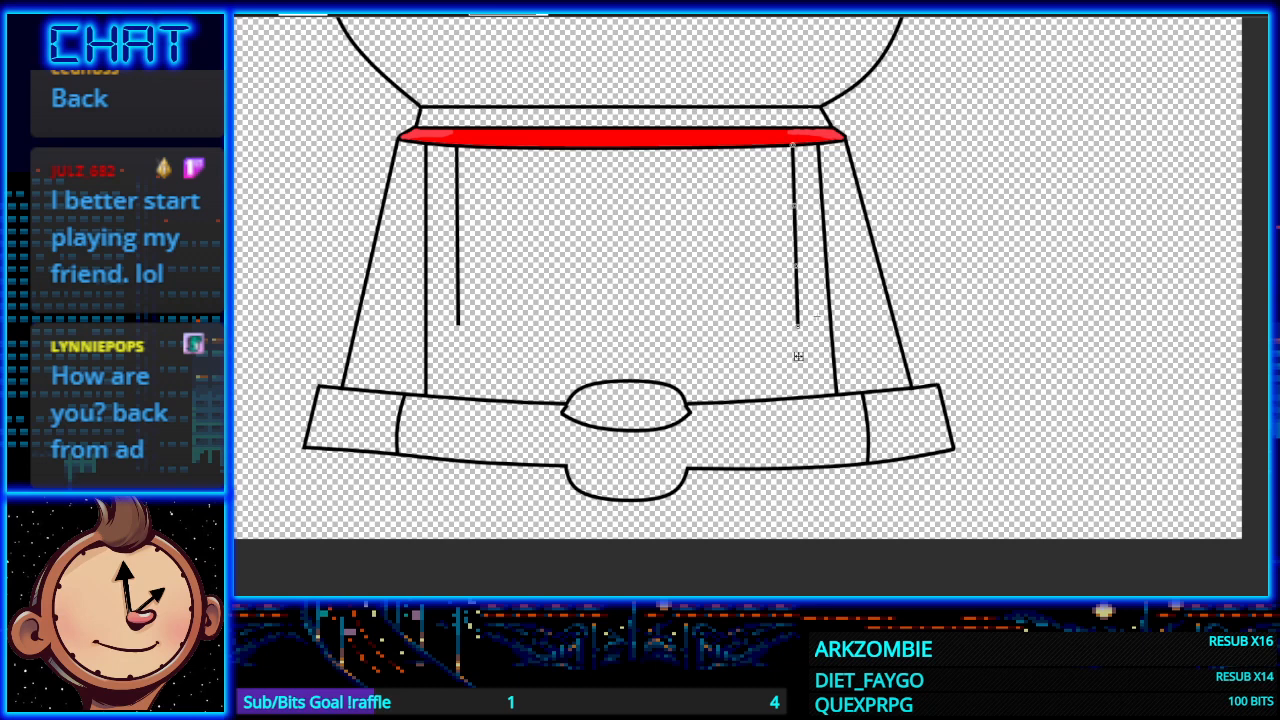
pyautogui.press('Delete')
pyautogui.moveTo(797, 145); pyautogui.dragTo(797, 325)
pyautogui.hotkey('ctrl', 'z')
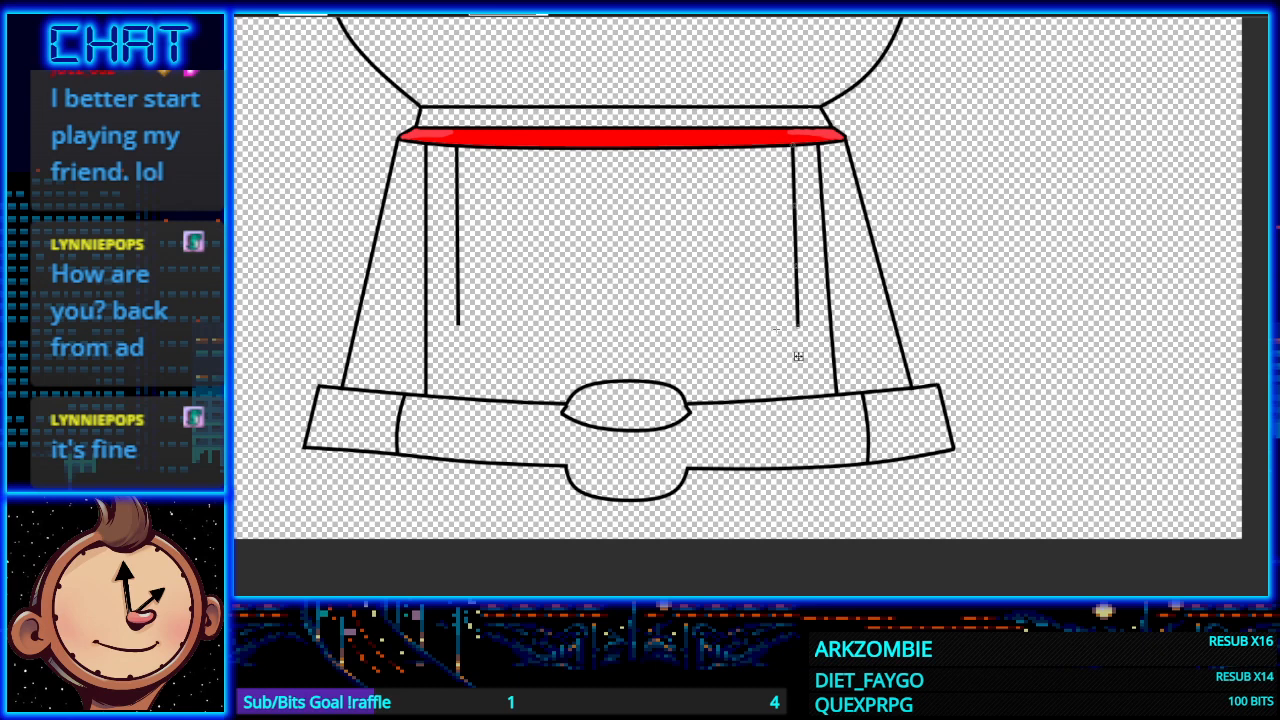
pyautogui.hotkey('ctrl', 'z')
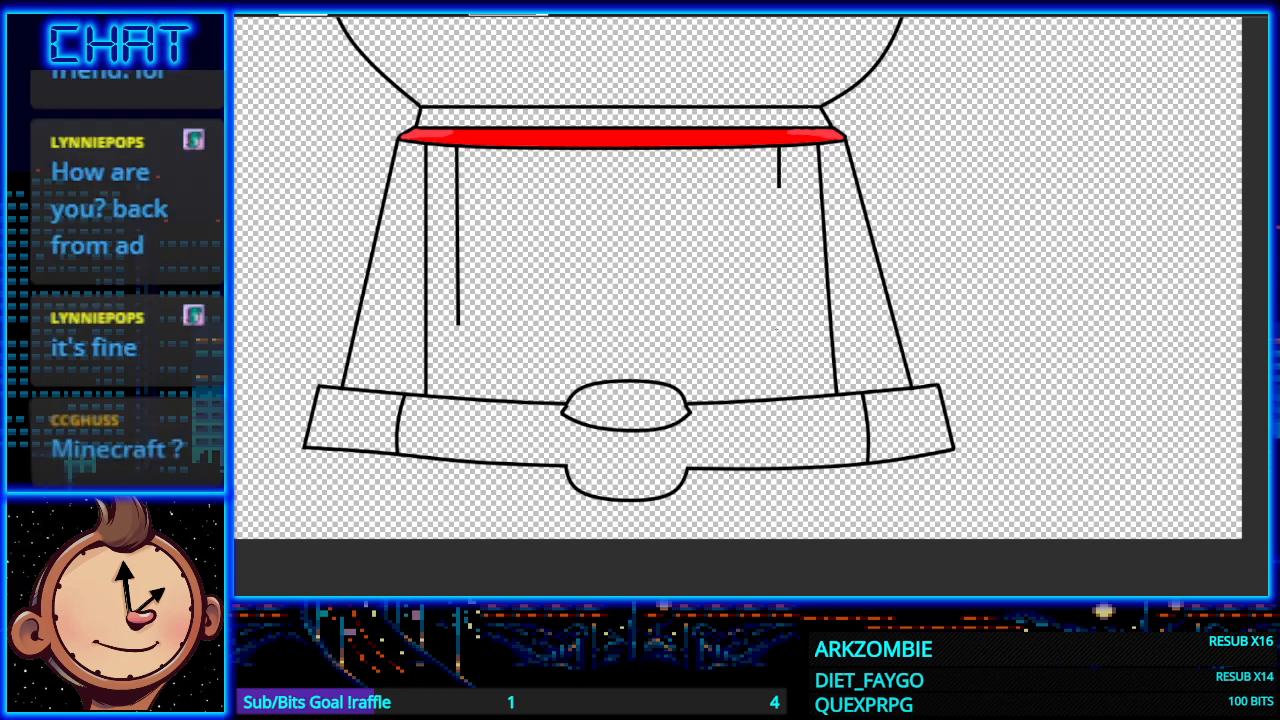
pyautogui.moveTo(780, 148); pyautogui.dragTo(786, 332)
pyautogui.hotkey('ctrl', 'z')
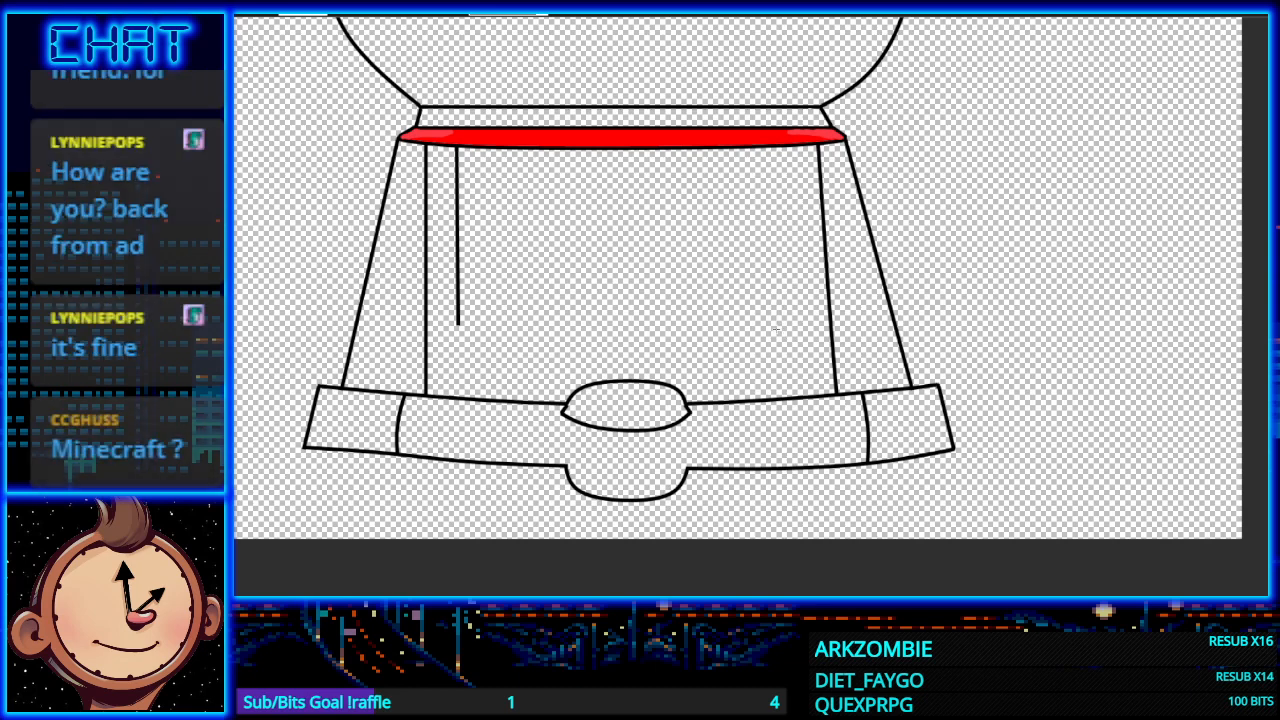
pyautogui.moveTo(780, 148); pyautogui.dragTo(780, 324)
pyautogui.hotkey('ctrl', 'z')
# Step: Draw the right and lower edges of the rectangular front panel below the red rim and trim the line ends at its lower corners
pyautogui.moveTo(790, 144); pyautogui.dragTo(794, 328)
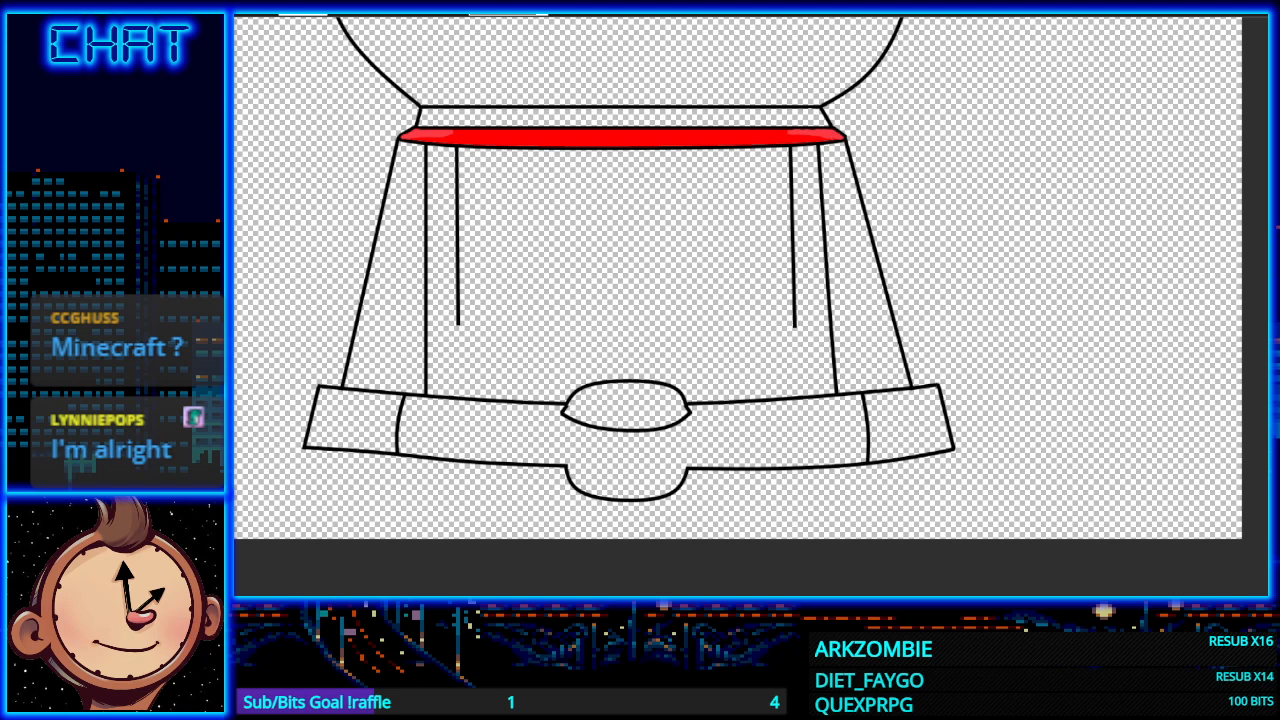
pyautogui.moveTo(458, 323); pyautogui.dragTo(795, 325)
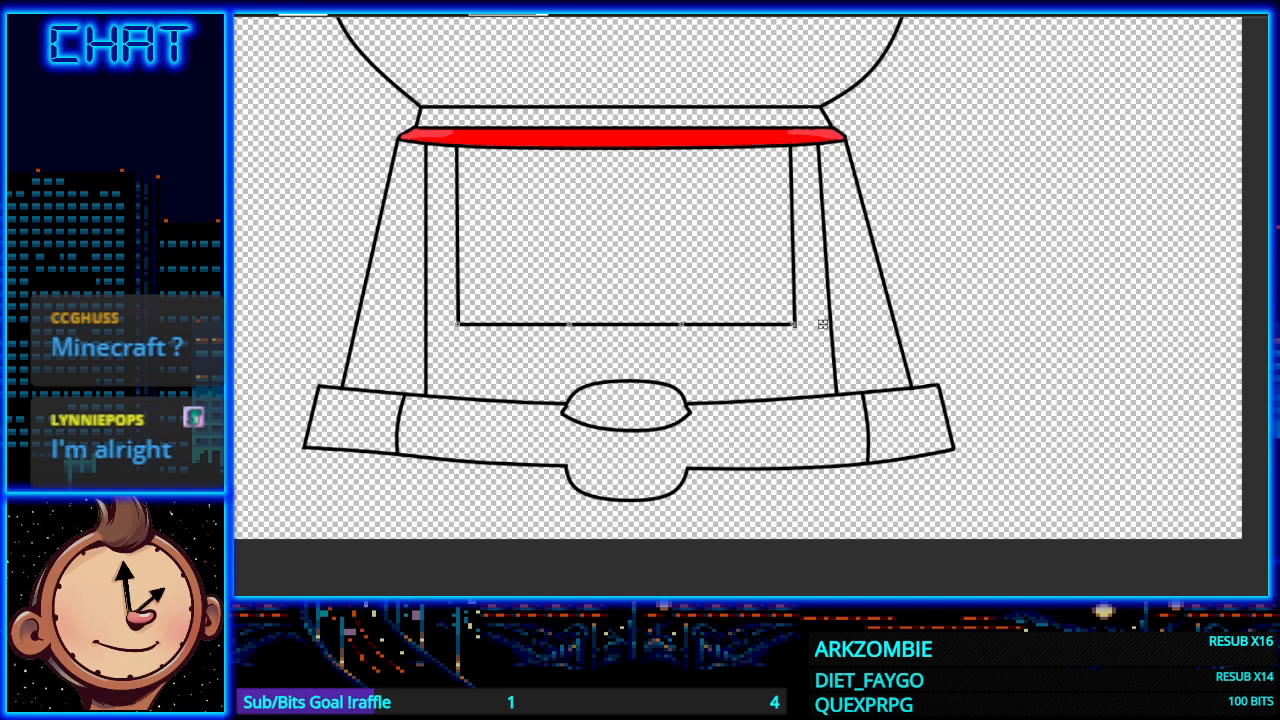
pyautogui.scroll(5, 968, 393)
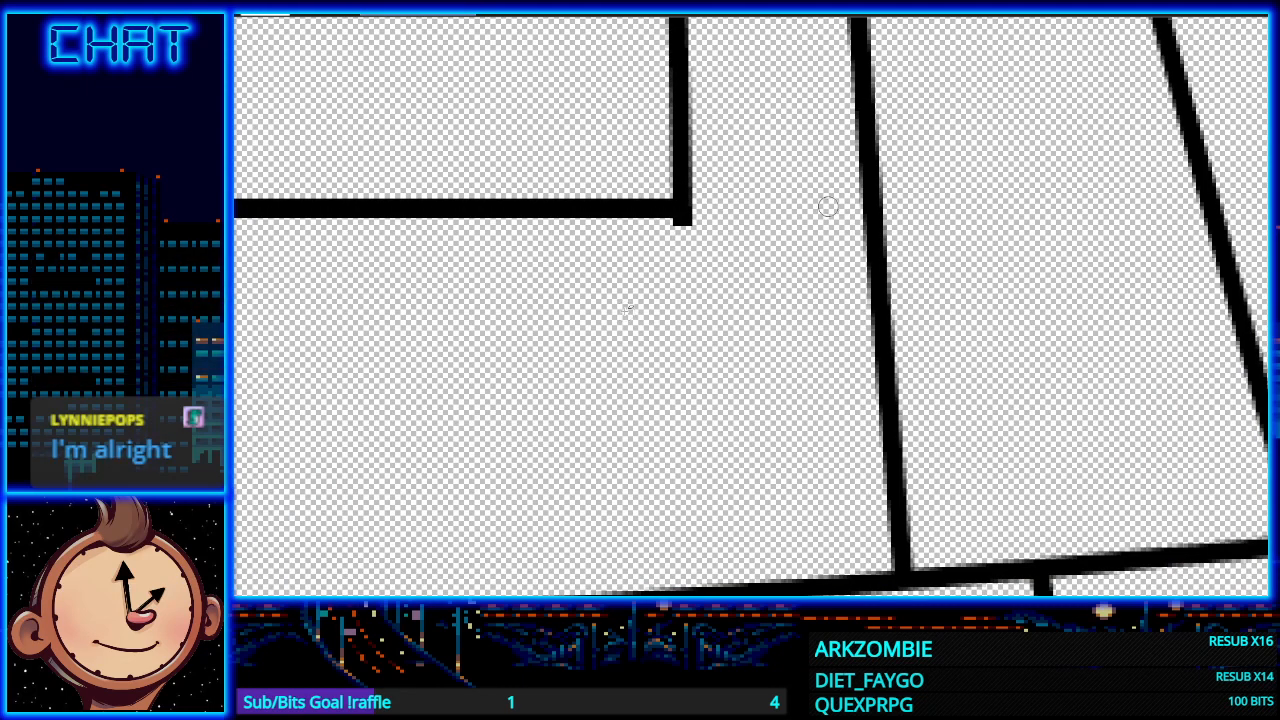
pyautogui.click(680, 228)
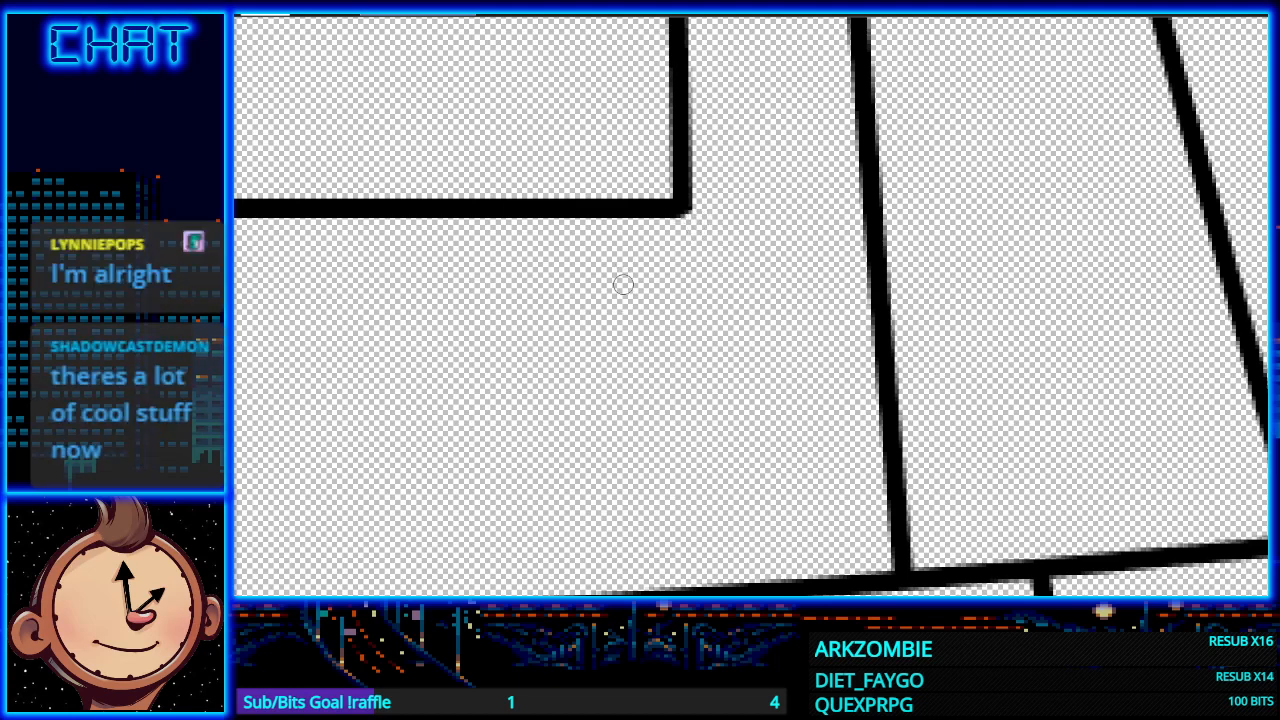
pyautogui.moveTo(713, 600); pyautogui.dragTo(611, 600)
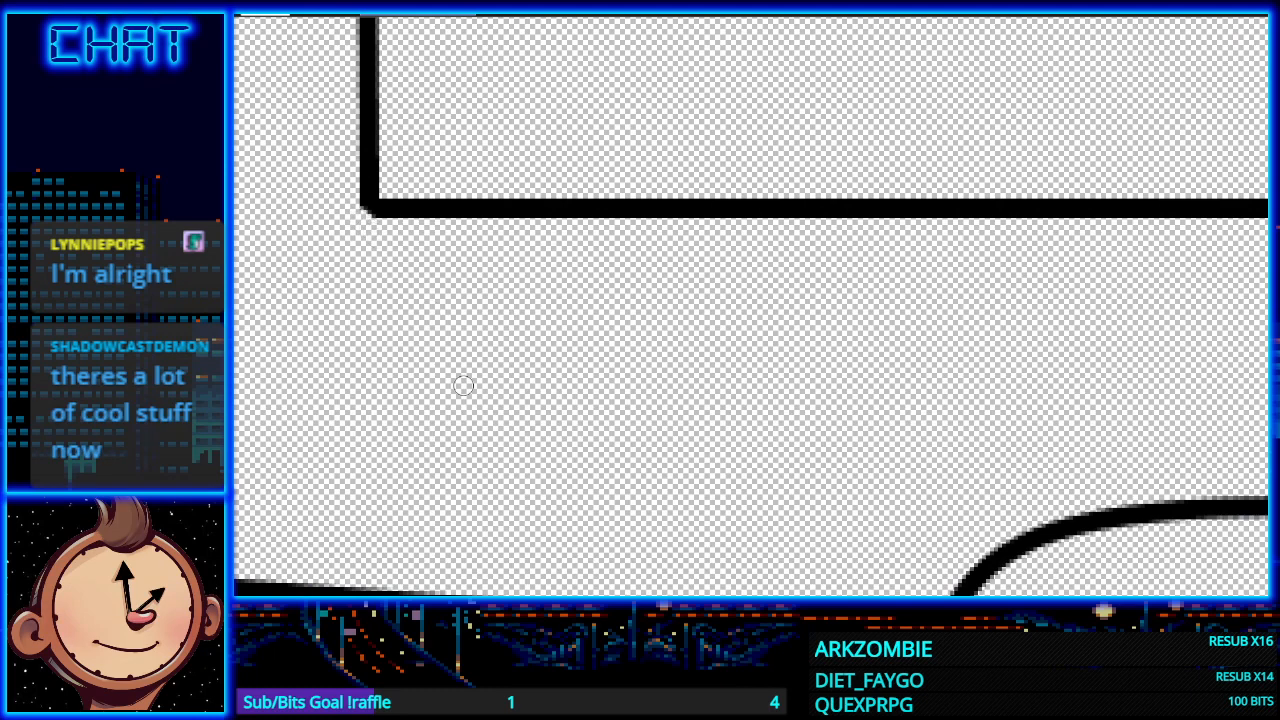
pyautogui.scroll(-2, 780, 295)
pyautogui.scroll(-1, 851, 294)
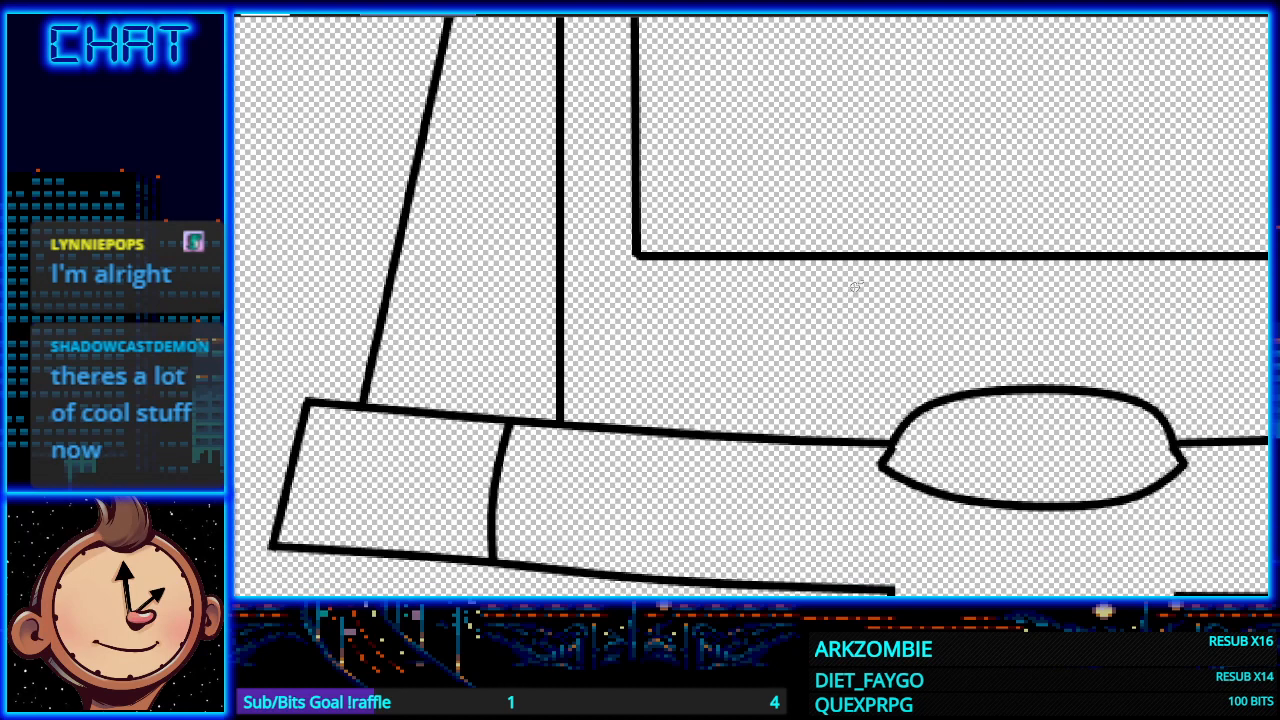
# Step: Draw an inset inner outline parallel to the front panel's left, lower and right edges, reaching up to the red rim
pyautogui.hscroll(4, 818, 432)
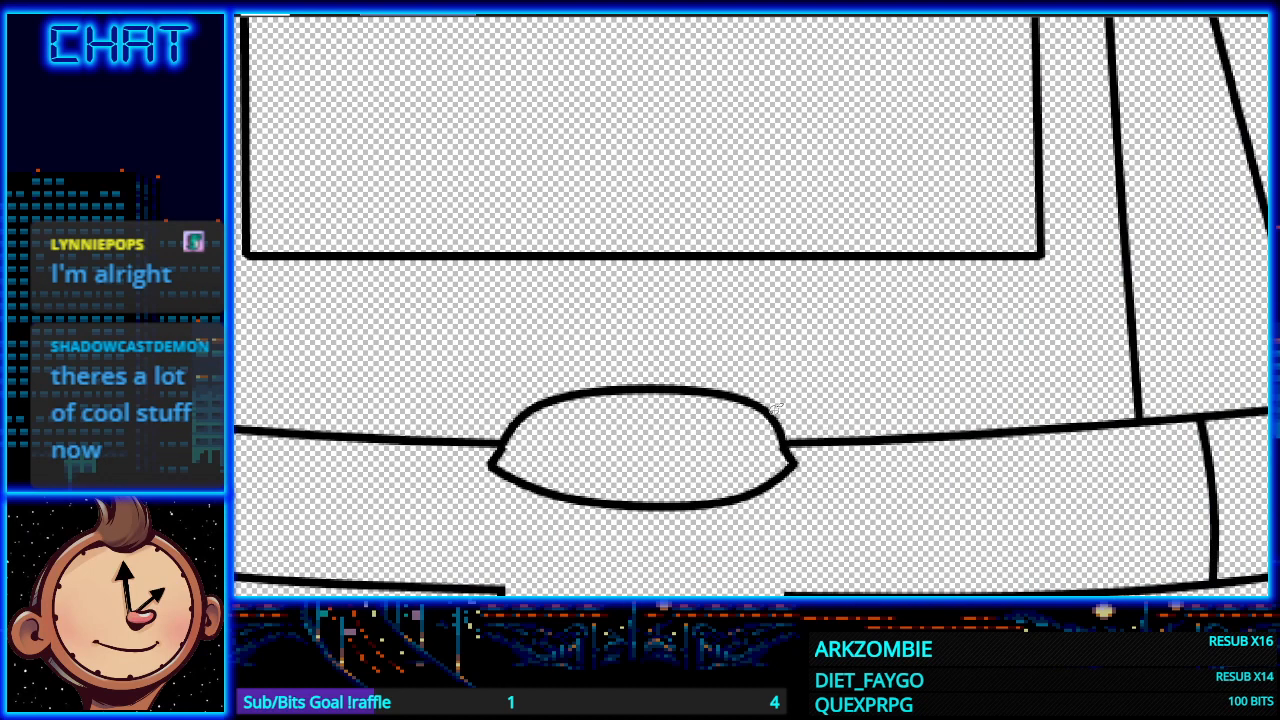
pyautogui.scroll(3, 776, 407)
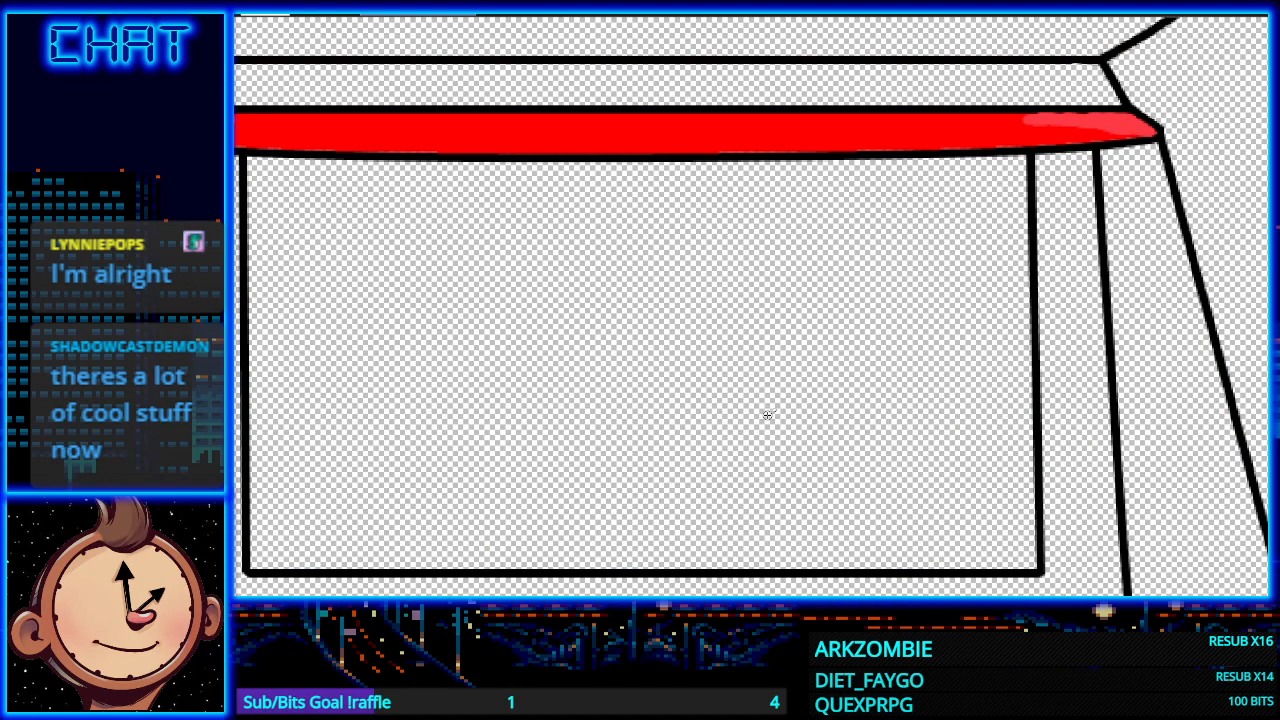
pyautogui.scroll(-1, 767, 414)
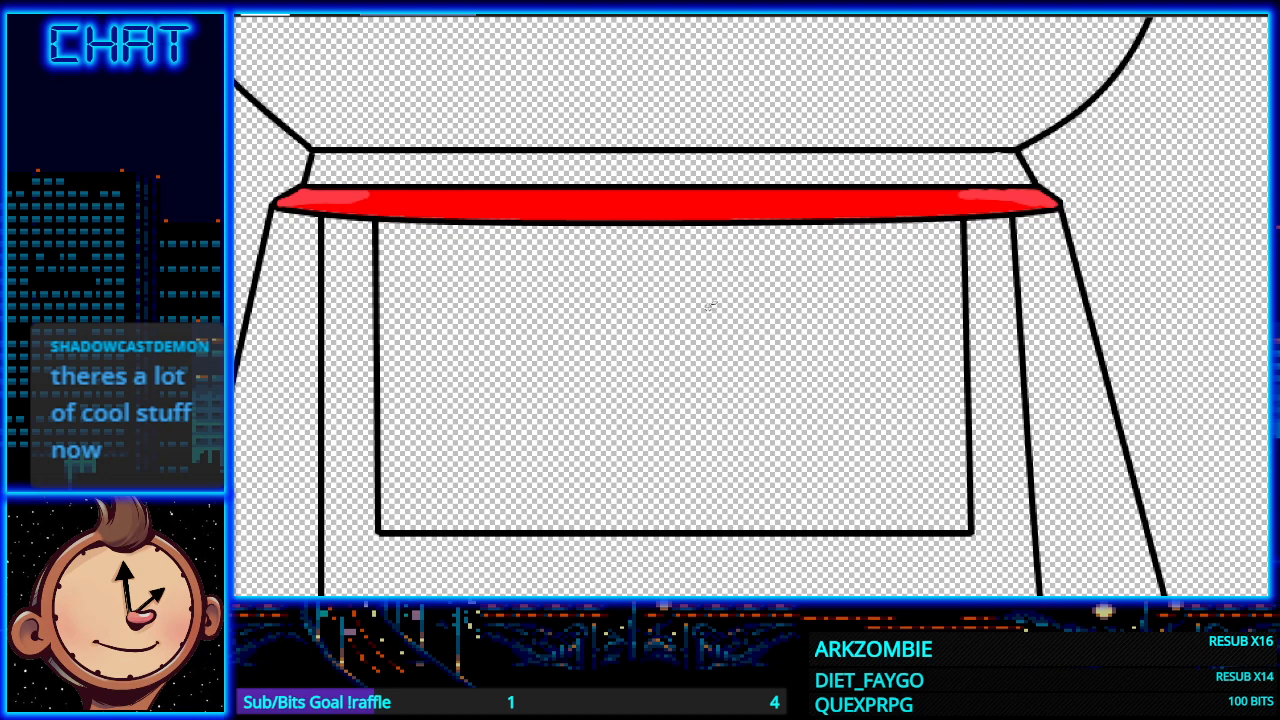
pyautogui.scroll(-3, 708, 307)
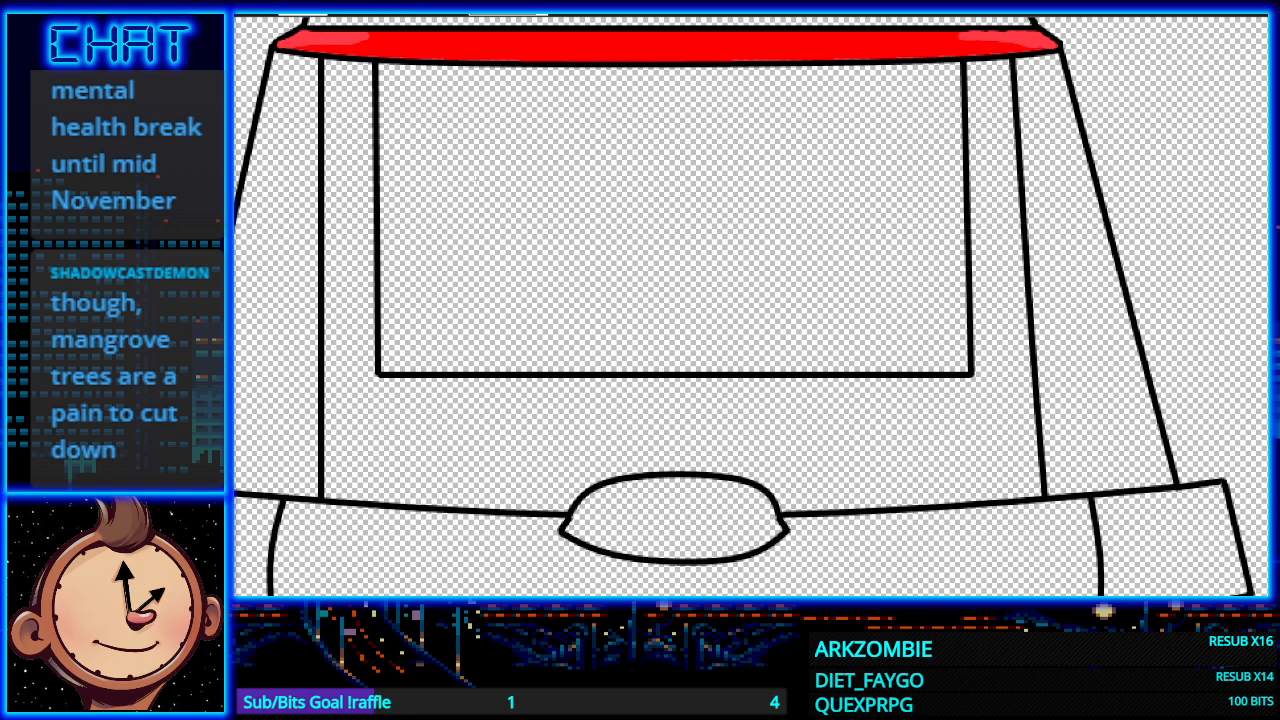
pyautogui.moveTo(396, 64); pyautogui.dragTo(396, 352)
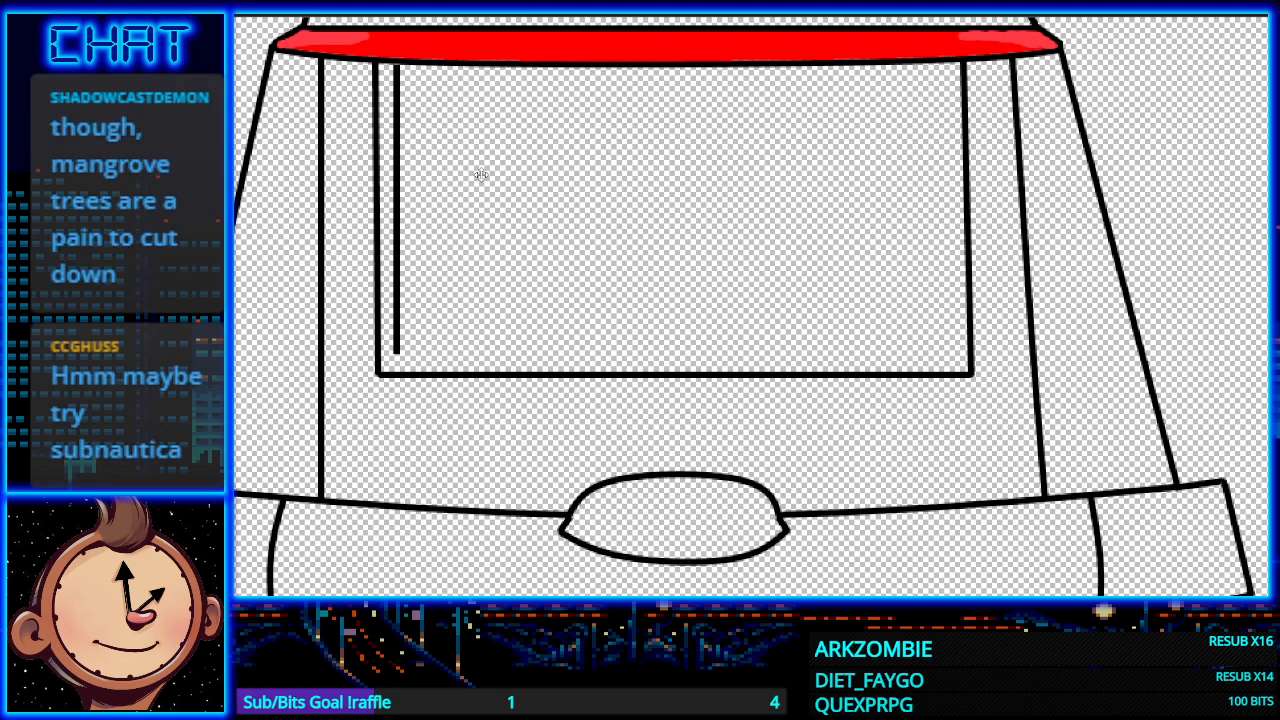
pyautogui.scroll(-2, 594, 243)
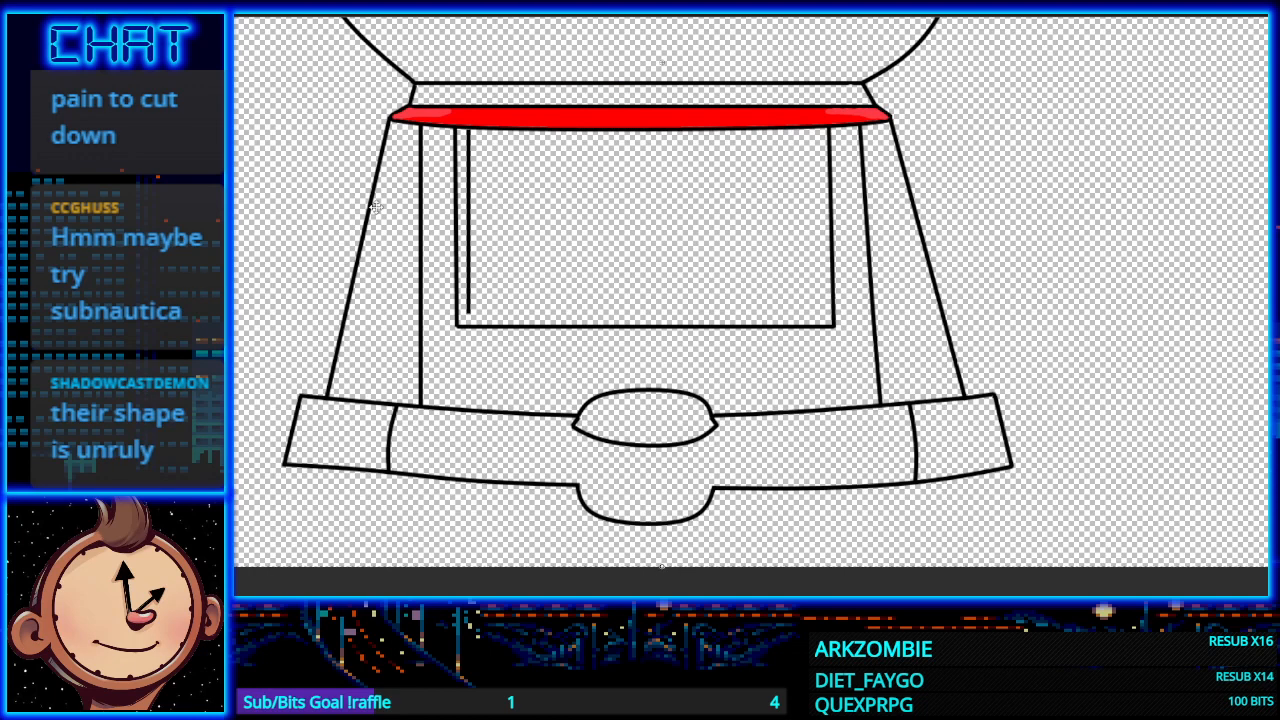
pyautogui.scroll(-4, 375, 205)
pyautogui.scroll(4, 306, 200)
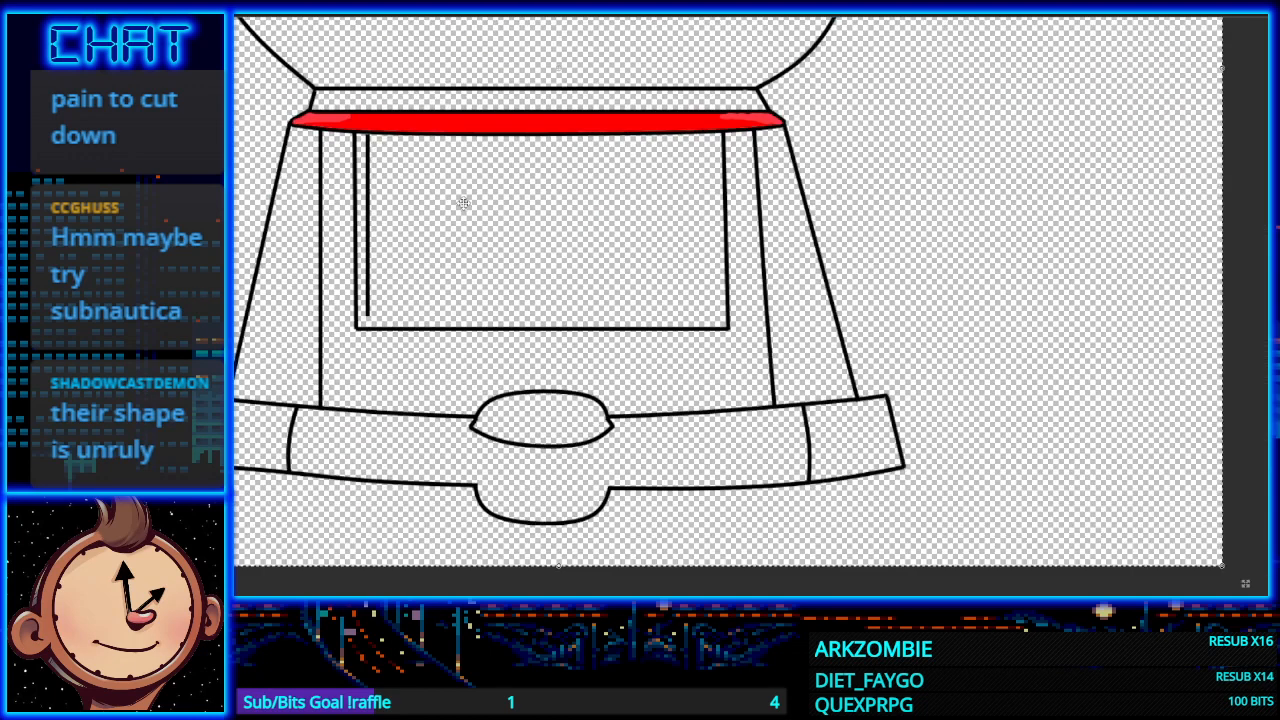
pyautogui.scroll(1, 438, 276)
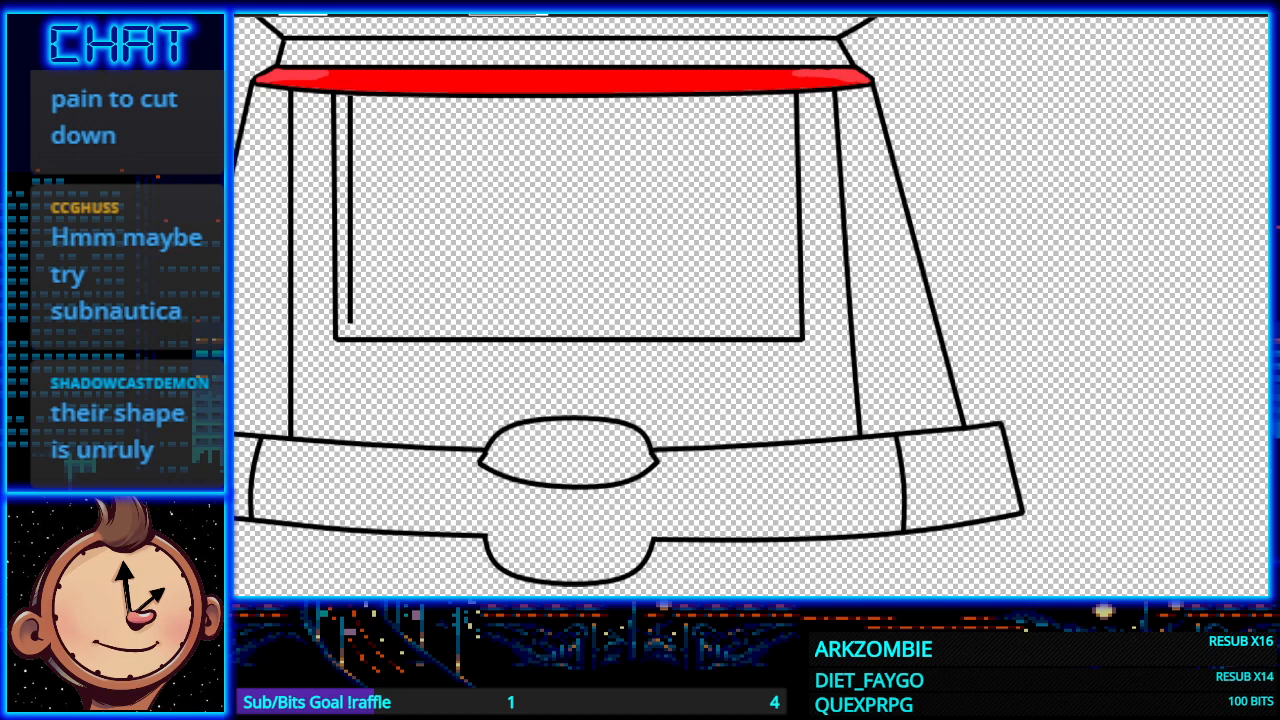
pyautogui.moveTo(350, 321); pyautogui.dragTo(780, 321)
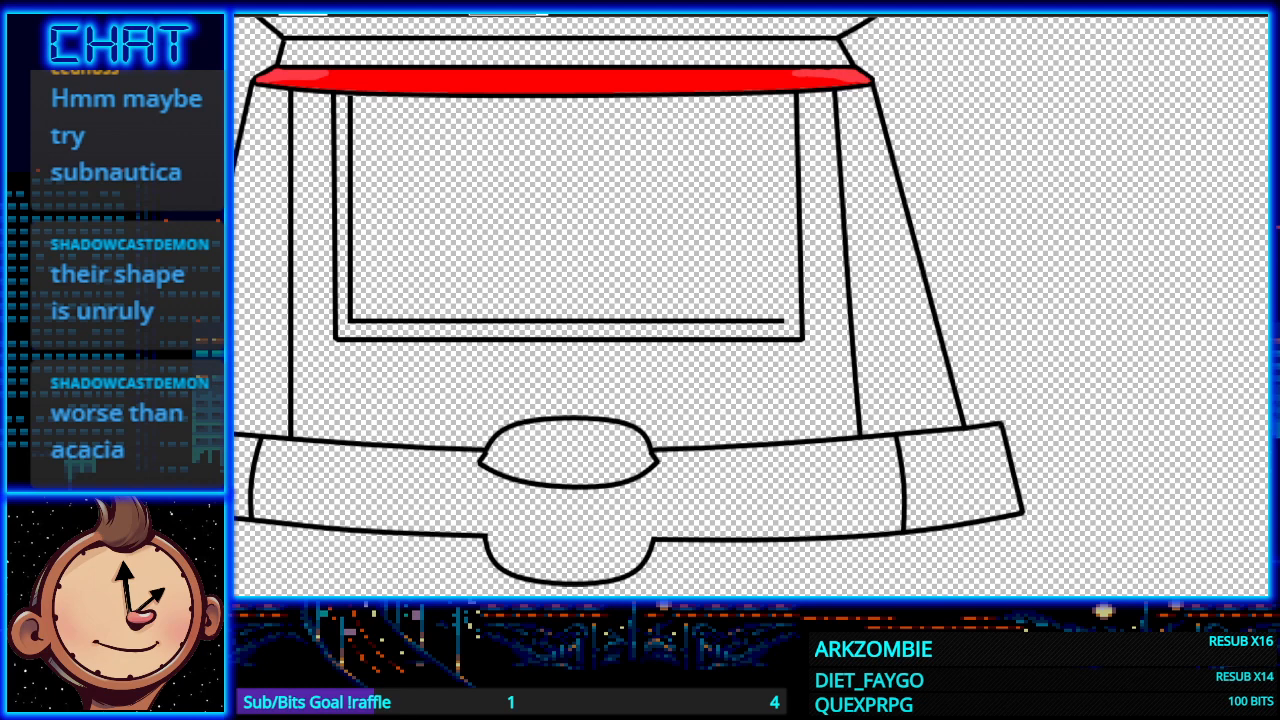
pyautogui.moveTo(783, 321); pyautogui.dragTo(778, 94)
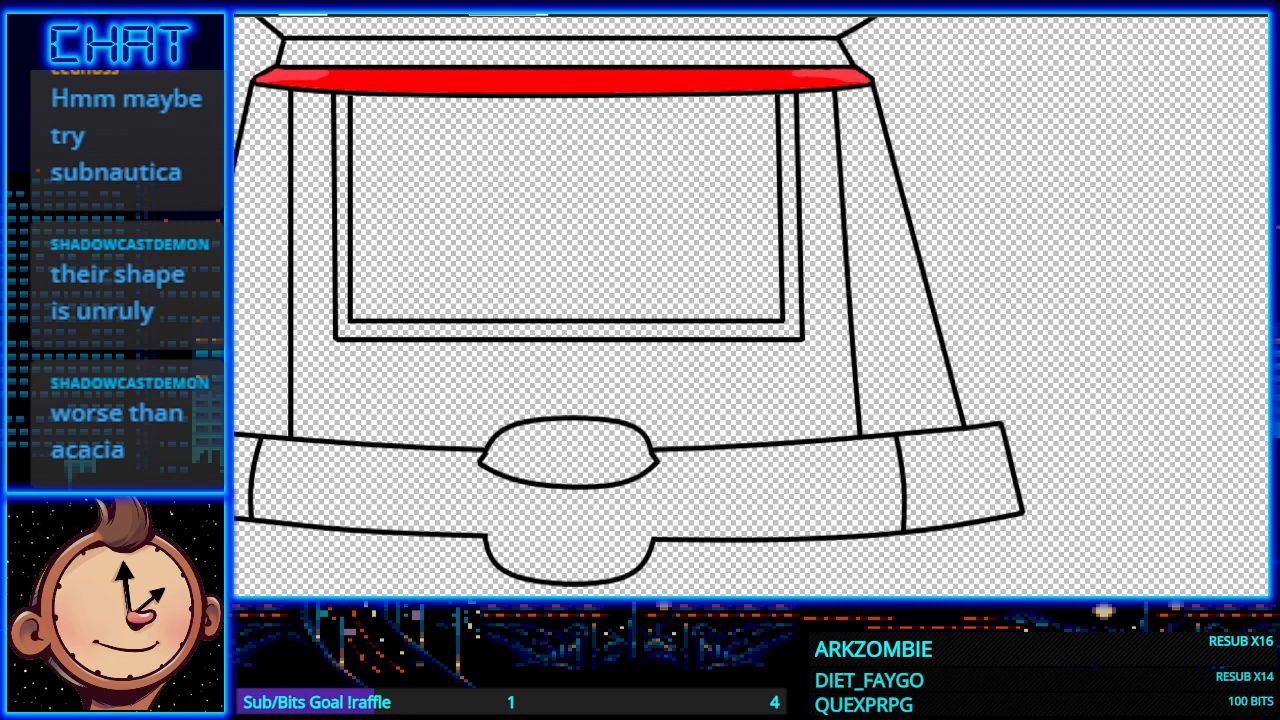
# Step: Delete the right edge of the front panel's inner outline
pyautogui.moveTo(778, 95); pyautogui.dragTo(776, 94)
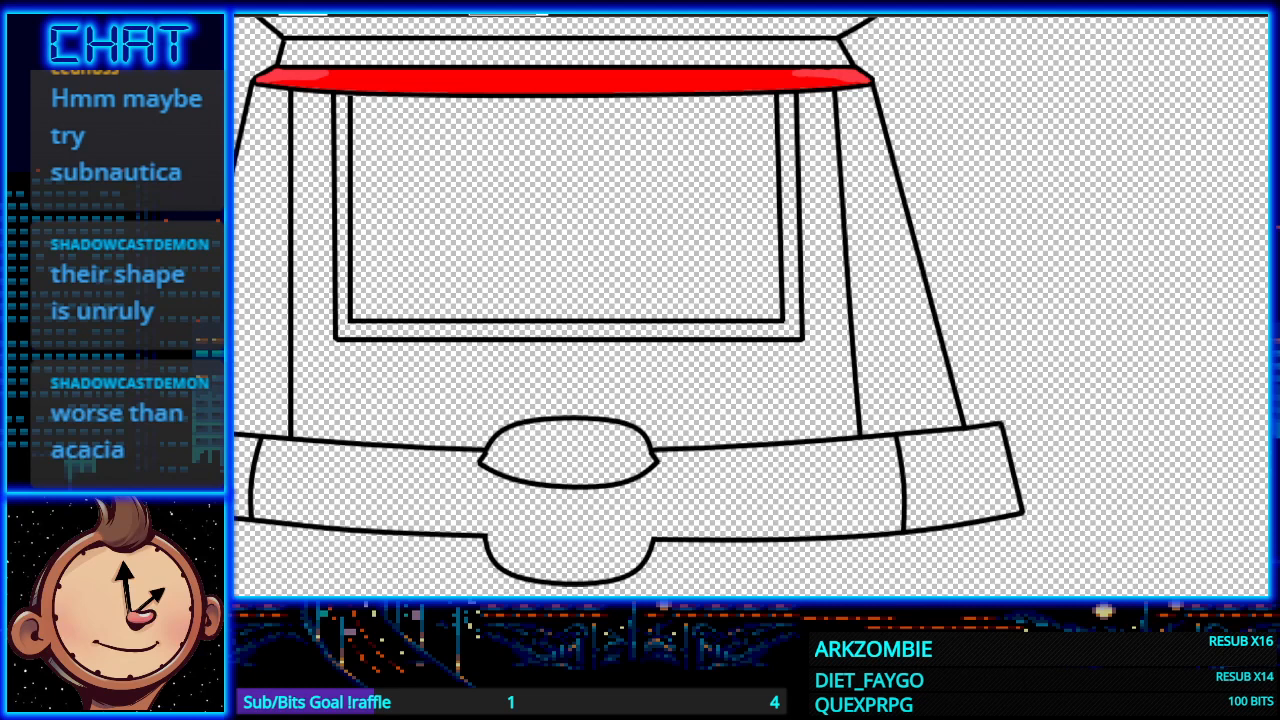
pyautogui.press('Delete')
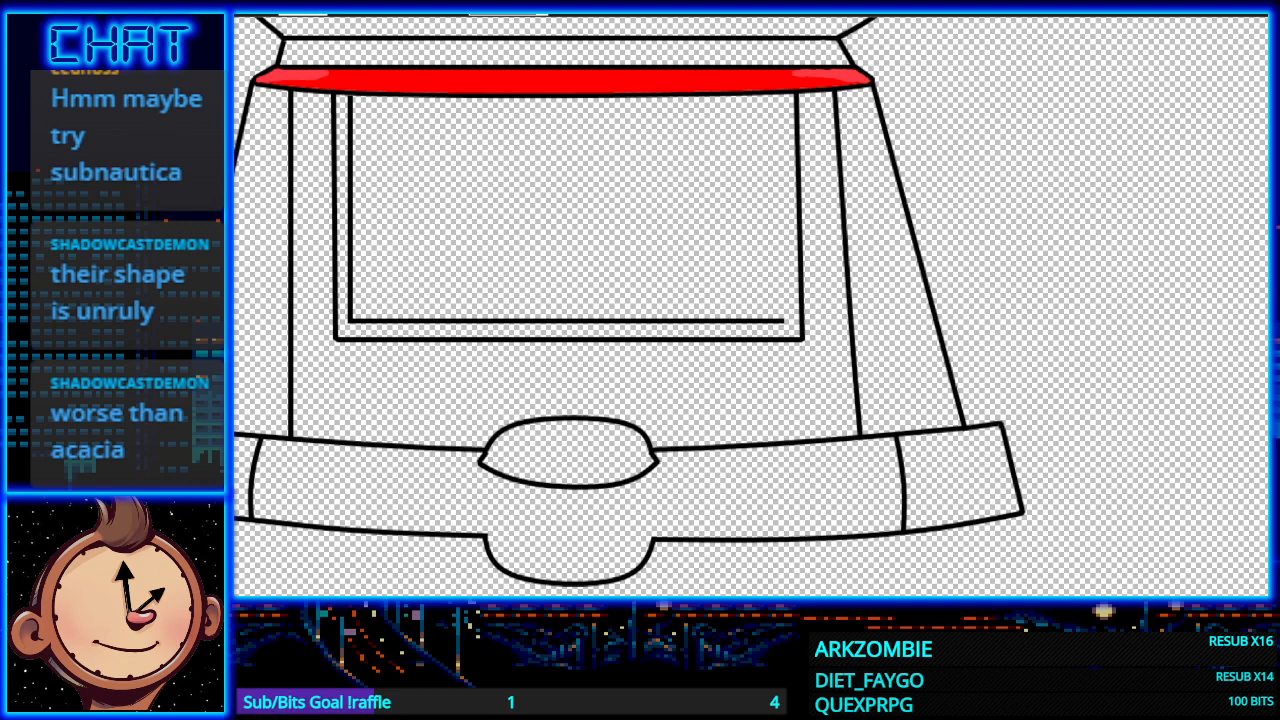
pyautogui.moveTo(782, 320); pyautogui.dragTo(778, 94)
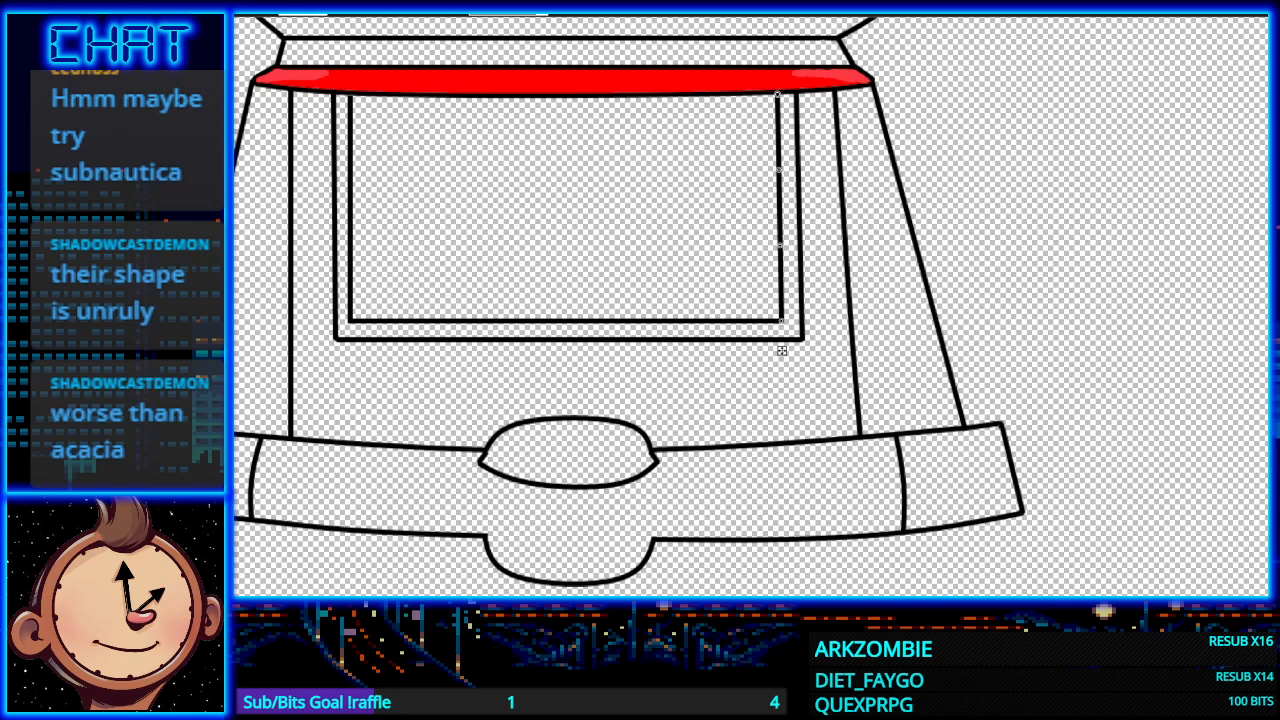
pyautogui.press('Delete')
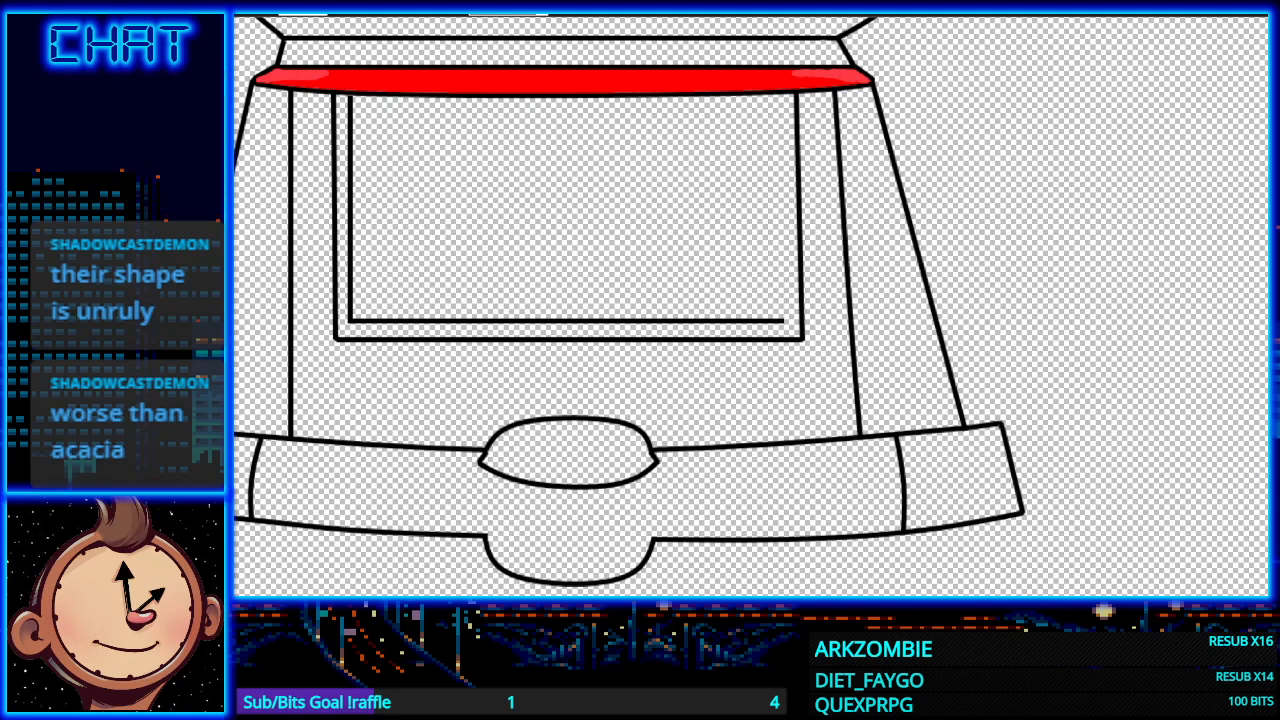
pyautogui.moveTo(778, 320); pyautogui.dragTo(777, 97)
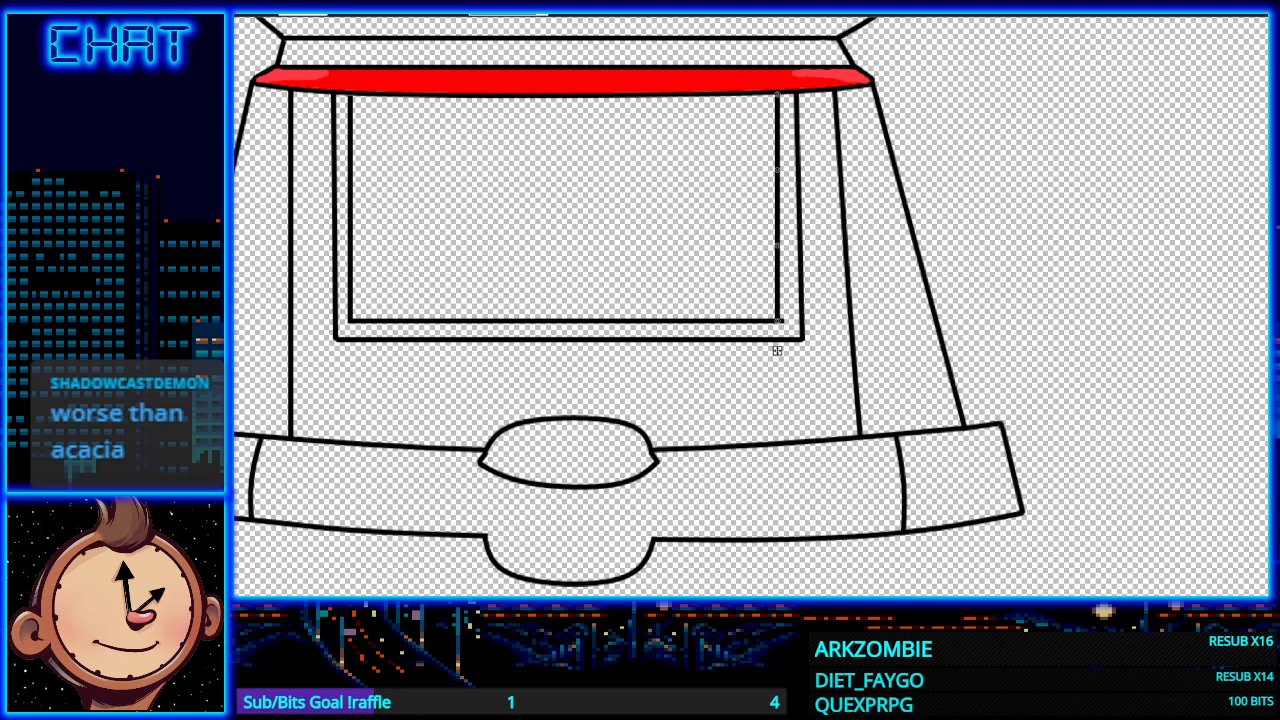
pyautogui.hotkey('ctrl', 'z')
pyautogui.moveTo(783, 320); pyautogui.dragTo(783, 95)
pyautogui.hotkey('ctrl', 'z')
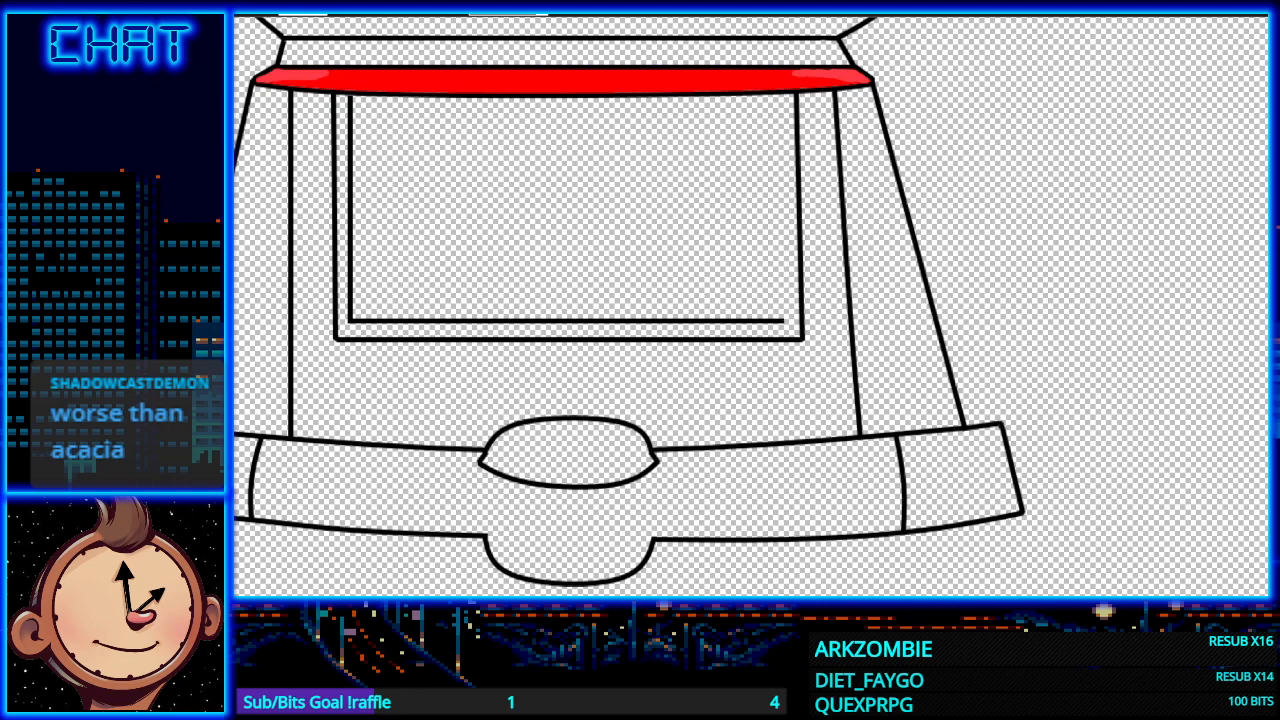
pyautogui.moveTo(783, 318); pyautogui.dragTo(783, 158)
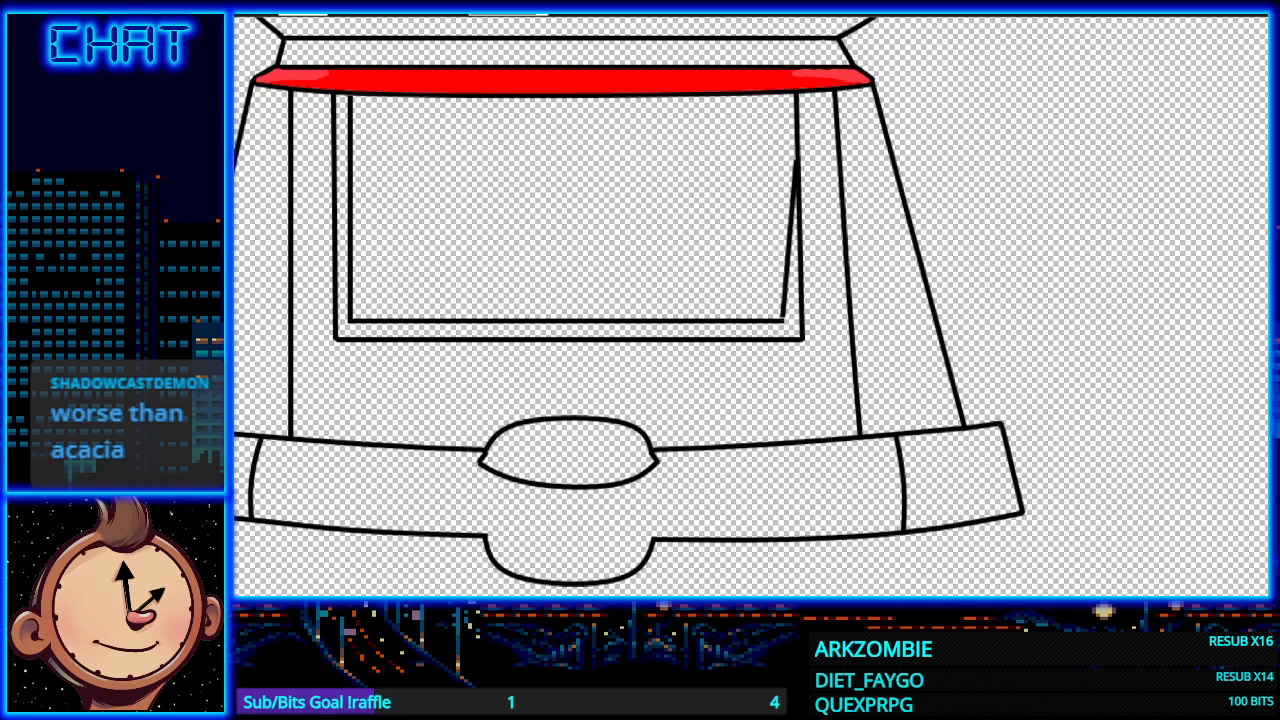
pyautogui.hotkey('ctrl', 'z')
pyautogui.moveTo(783, 318); pyautogui.dragTo(785, 208)
pyautogui.hotkey('ctrl', 'z')
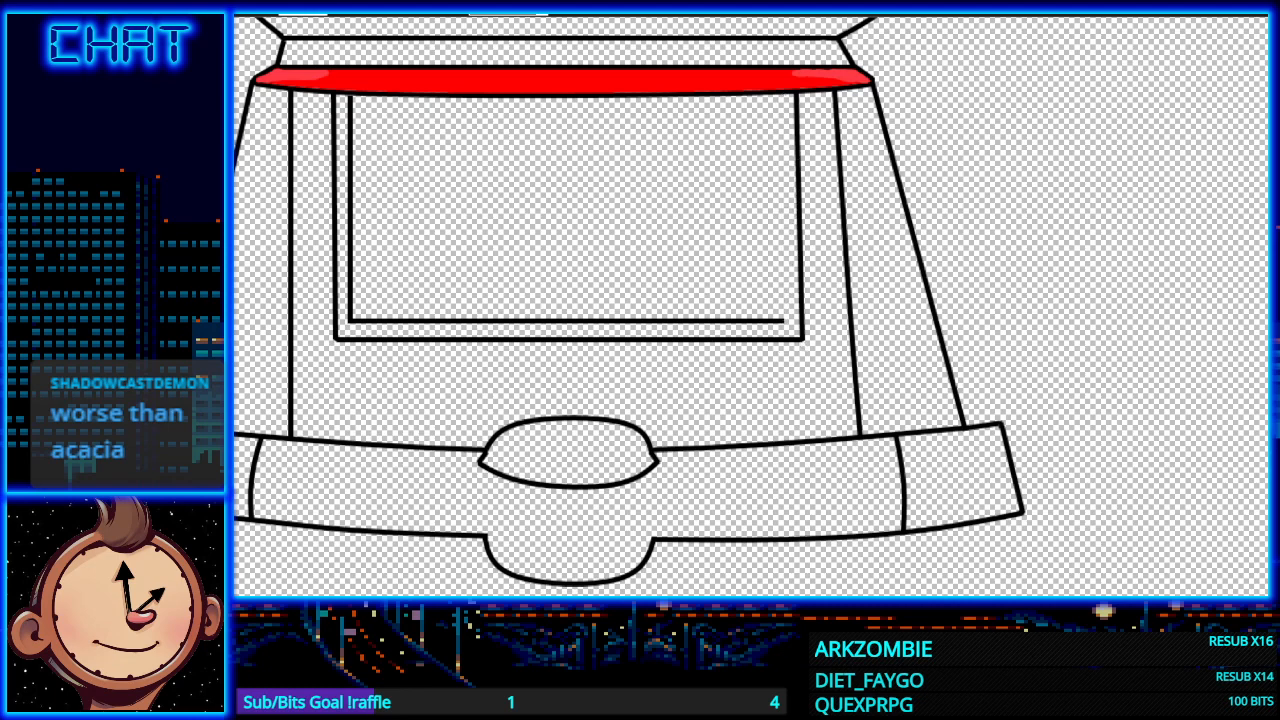
pyautogui.moveTo(779, 318); pyautogui.dragTo(779, 94)
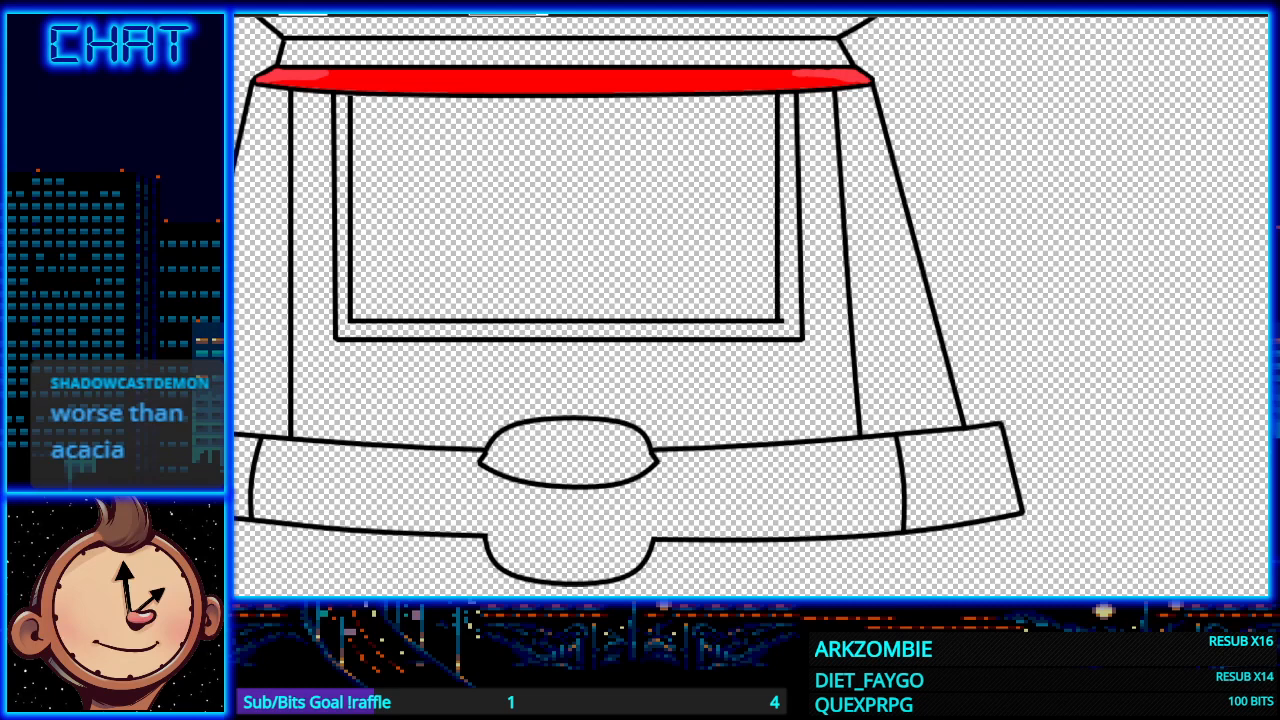
pyautogui.hotkey('ctrl', 'z')
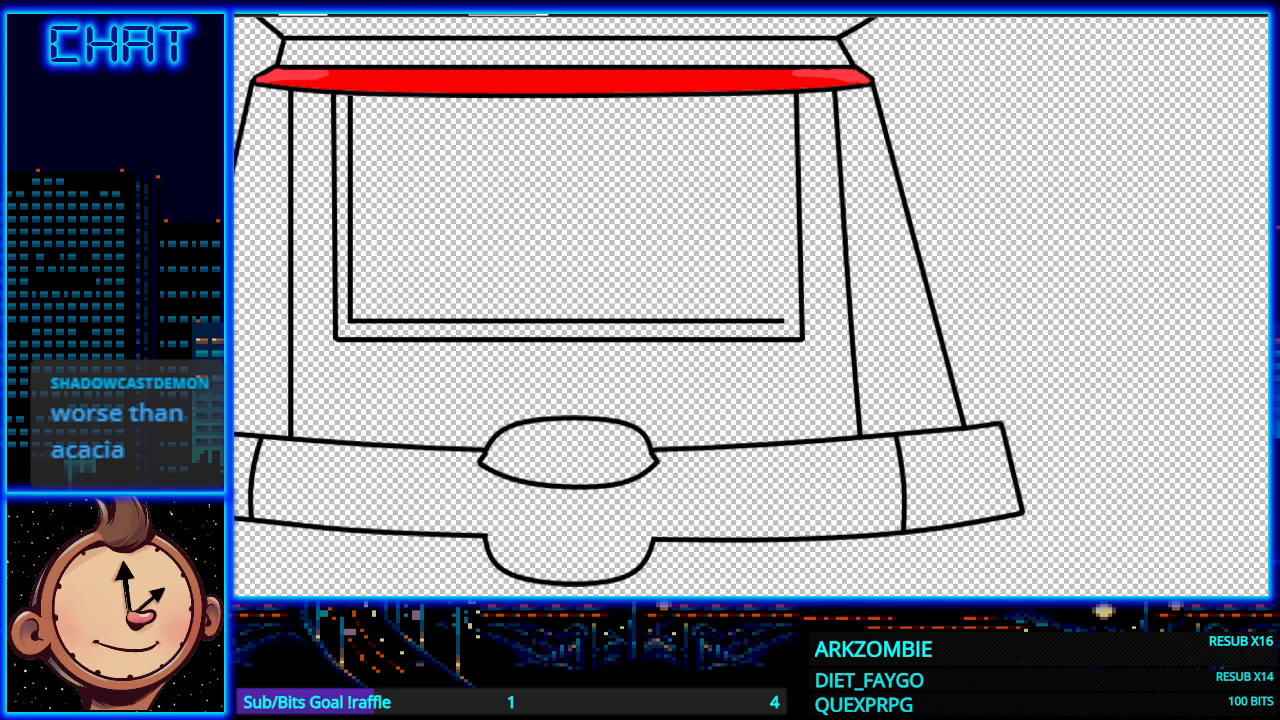
pyautogui.moveTo(781, 322); pyautogui.dragTo(781, 94)
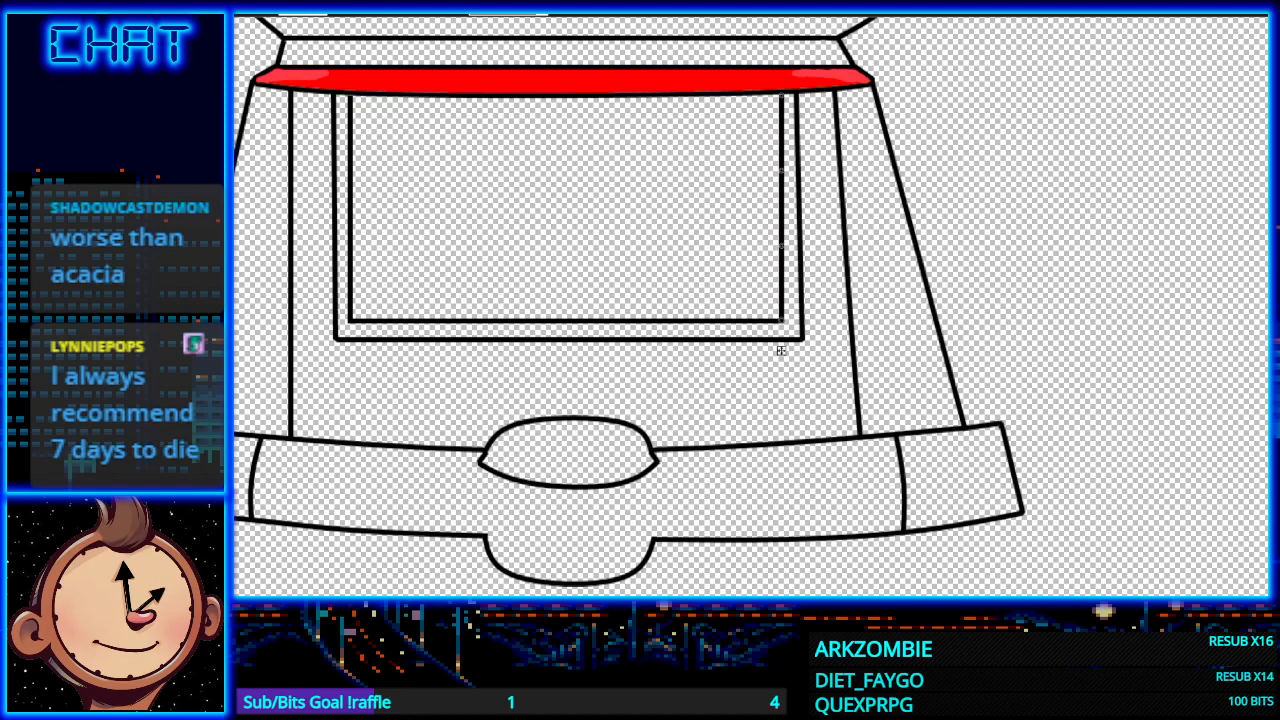
pyautogui.hotkey('ctrl', 'z')
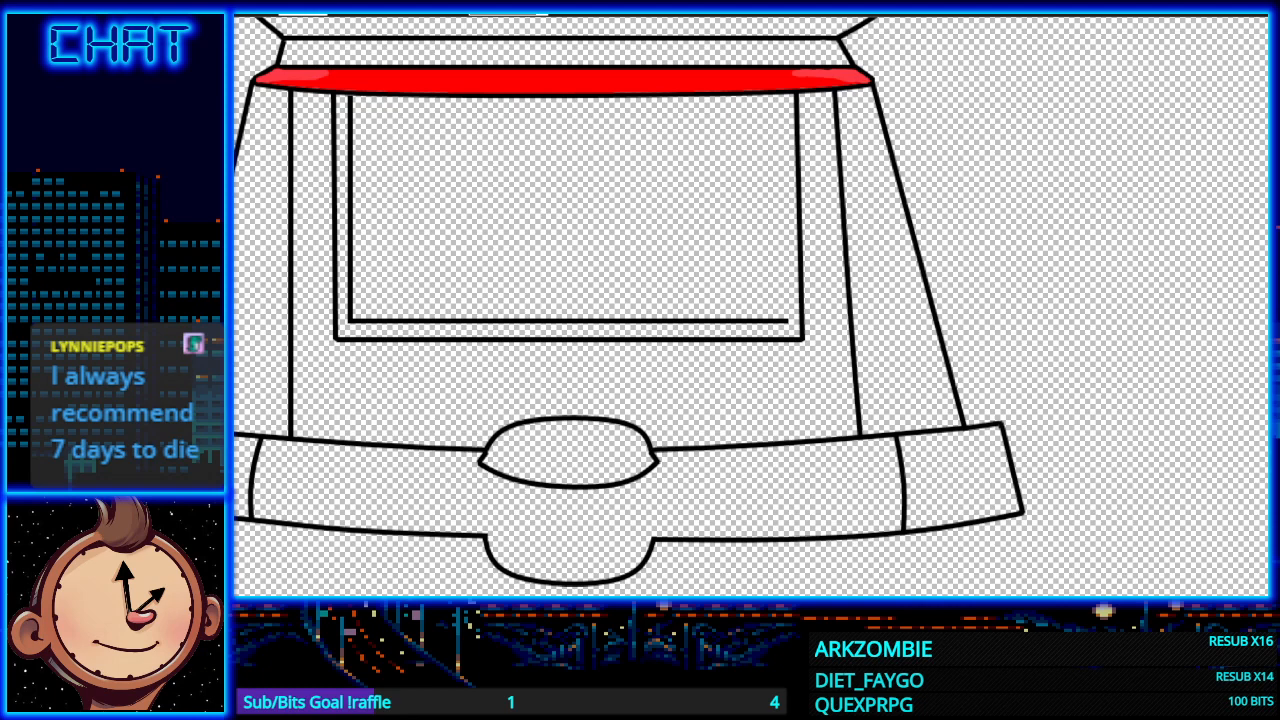
pyautogui.moveTo(786, 320); pyautogui.dragTo(786, 94)
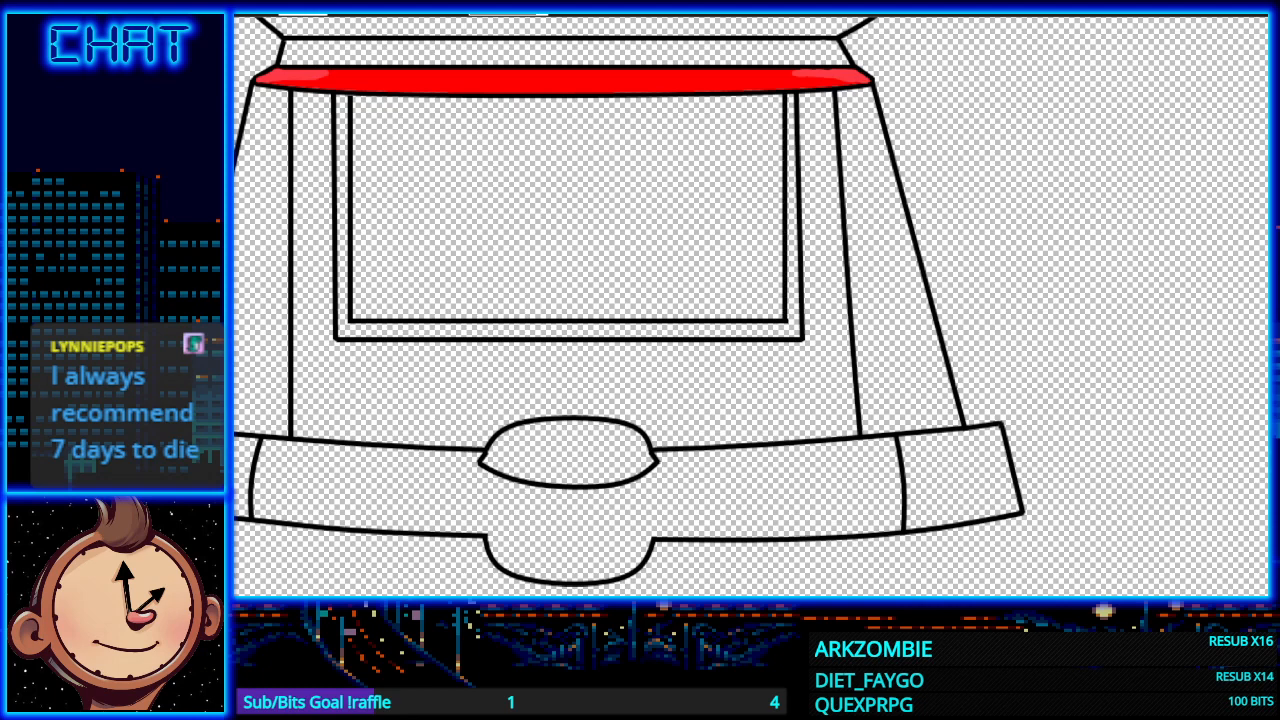
pyautogui.hotkey('ctrl', 'z')
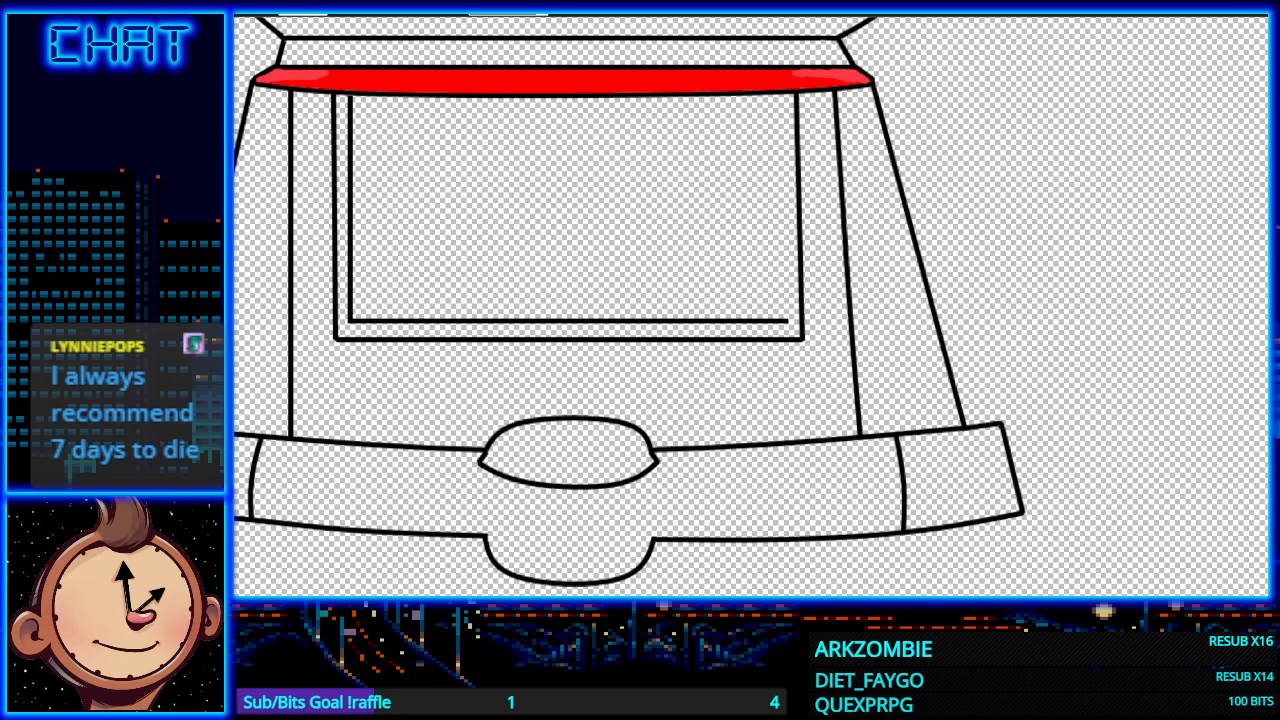
# Step: Redraw the inner outline's right edge from its lower corner to the red rim and adjust its points parallel to the outer edge
pyautogui.moveTo(781, 320); pyautogui.dragTo(781, 94)
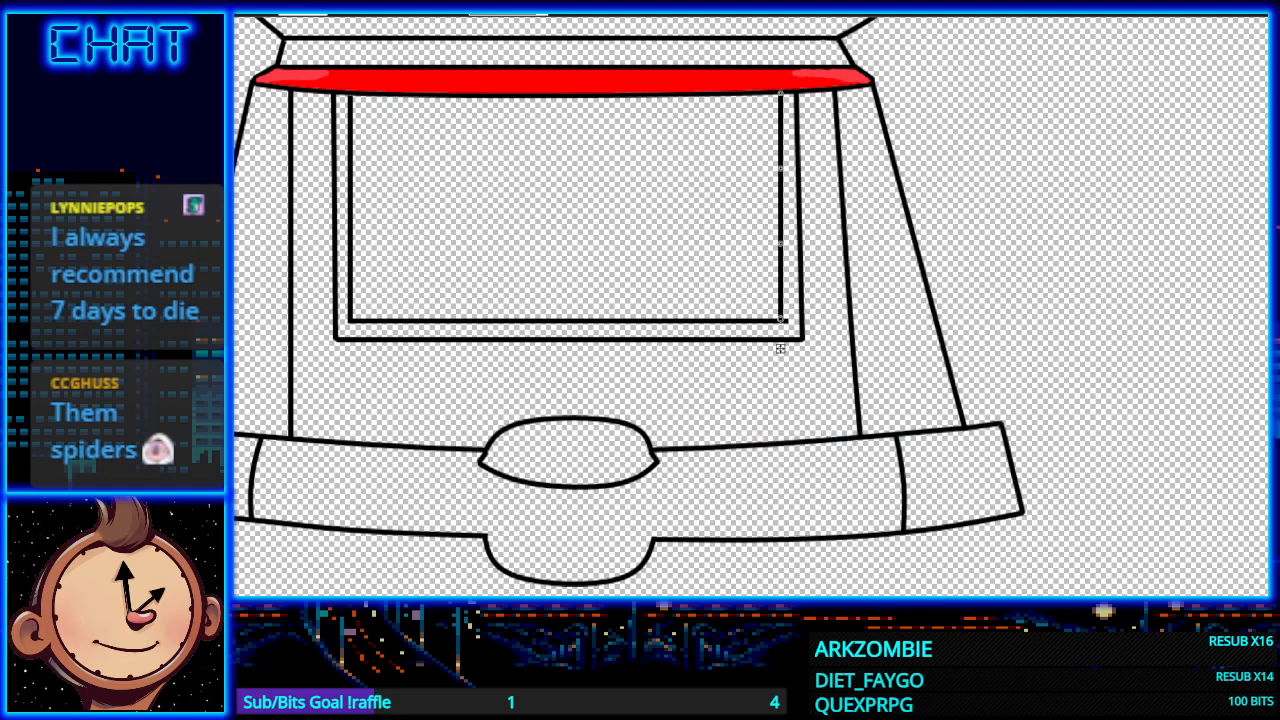
pyautogui.moveTo(780, 243); pyautogui.dragTo(781, 247)
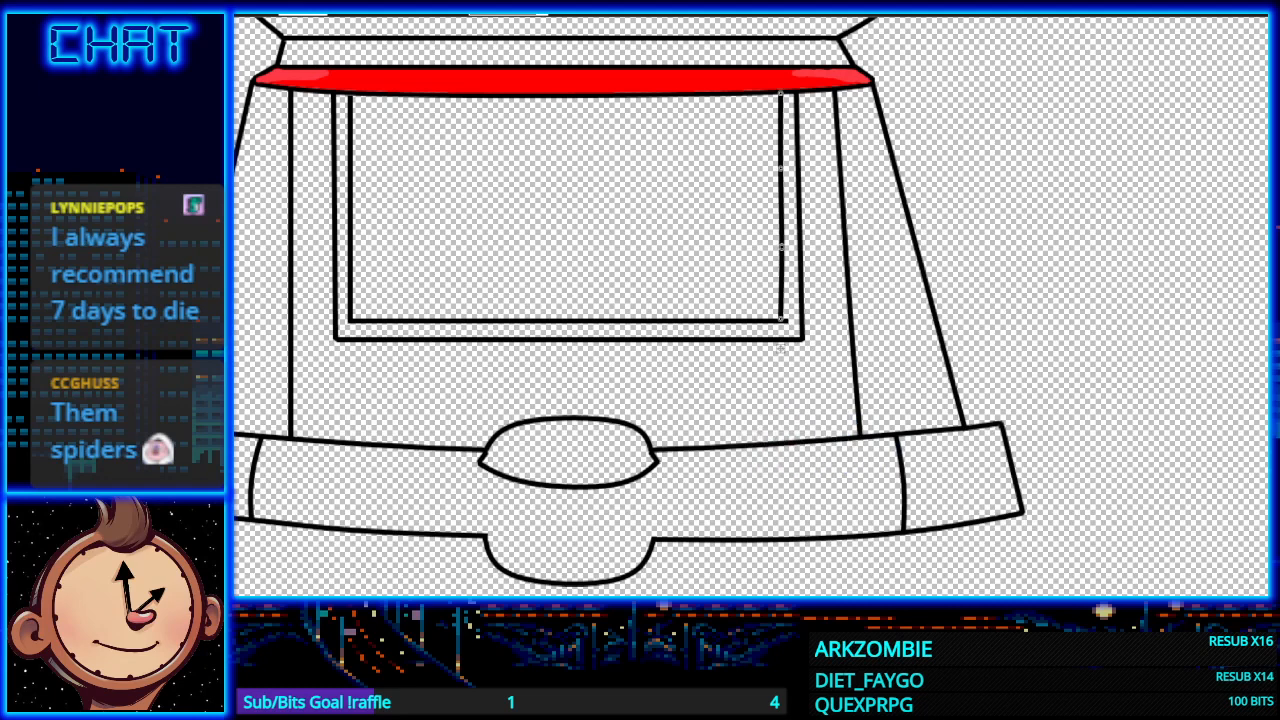
pyautogui.click(780, 348)
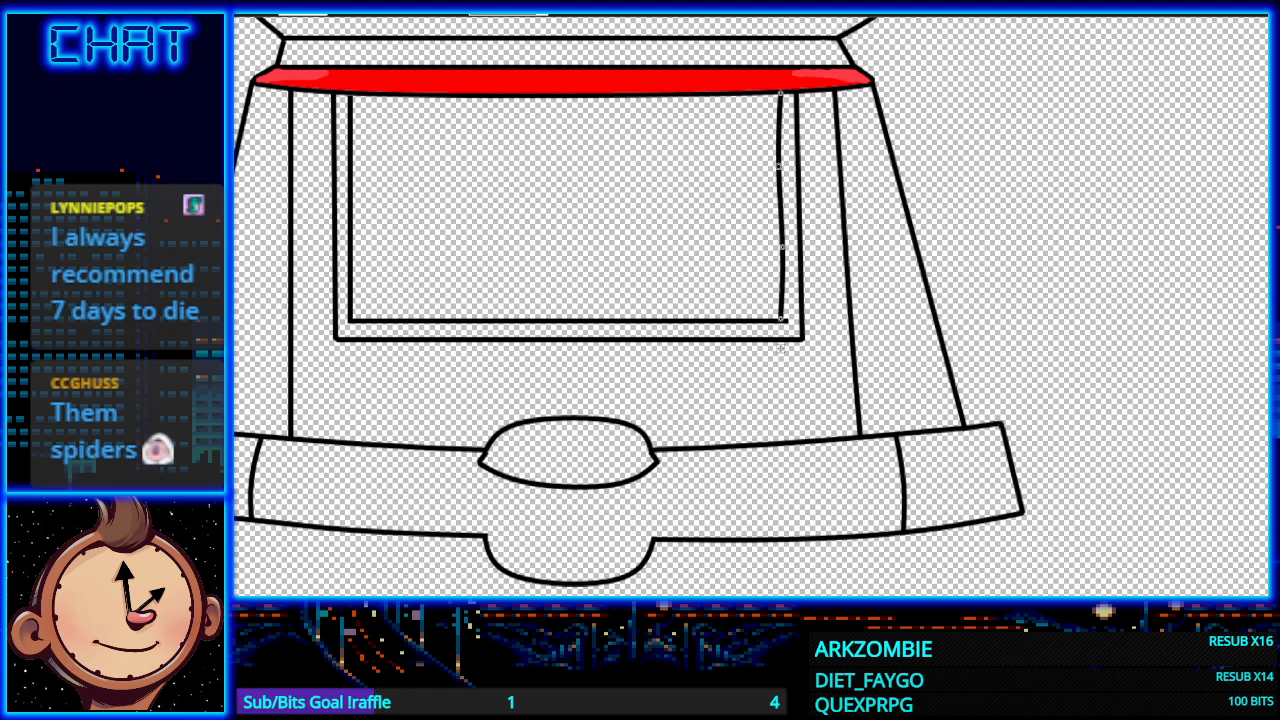
pyautogui.moveTo(781, 319); pyautogui.dragTo(784, 319)
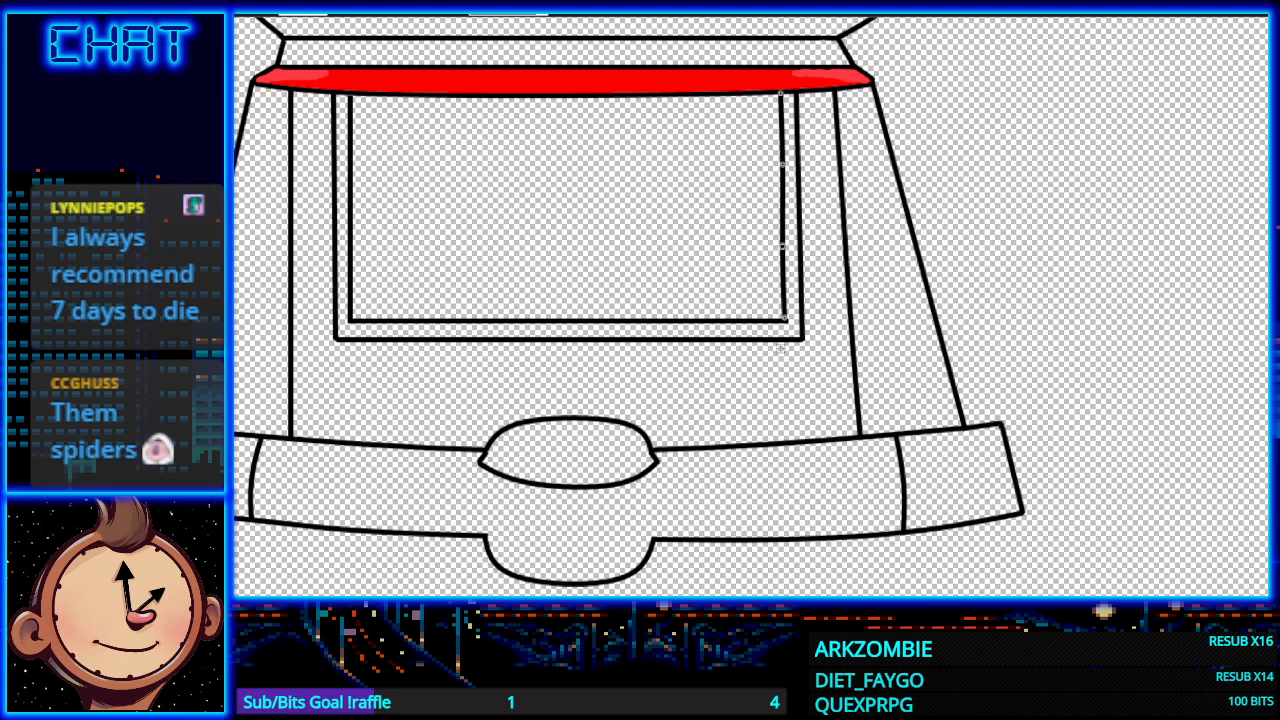
pyautogui.moveTo(783, 247); pyautogui.dragTo(786, 245)
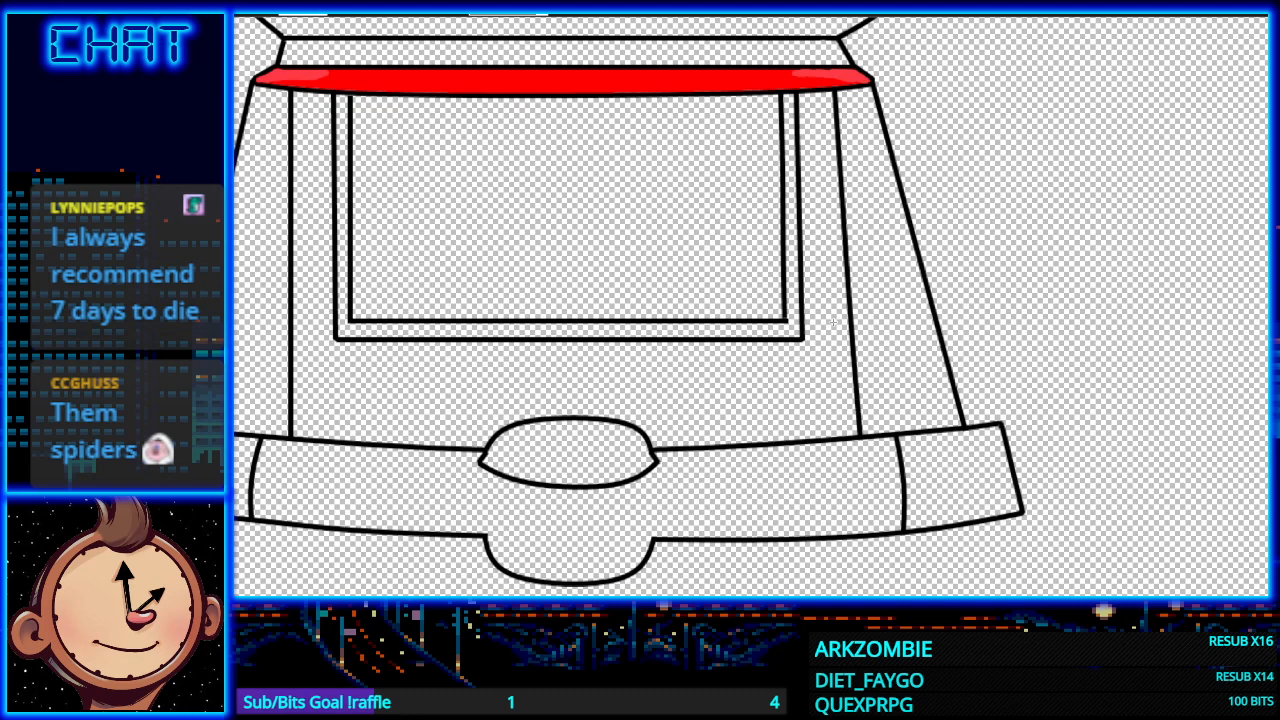
# Step: Erase the protruding line ends at the inner outline's lower right and lower left corners
pyautogui.scroll(5, 830, 347)
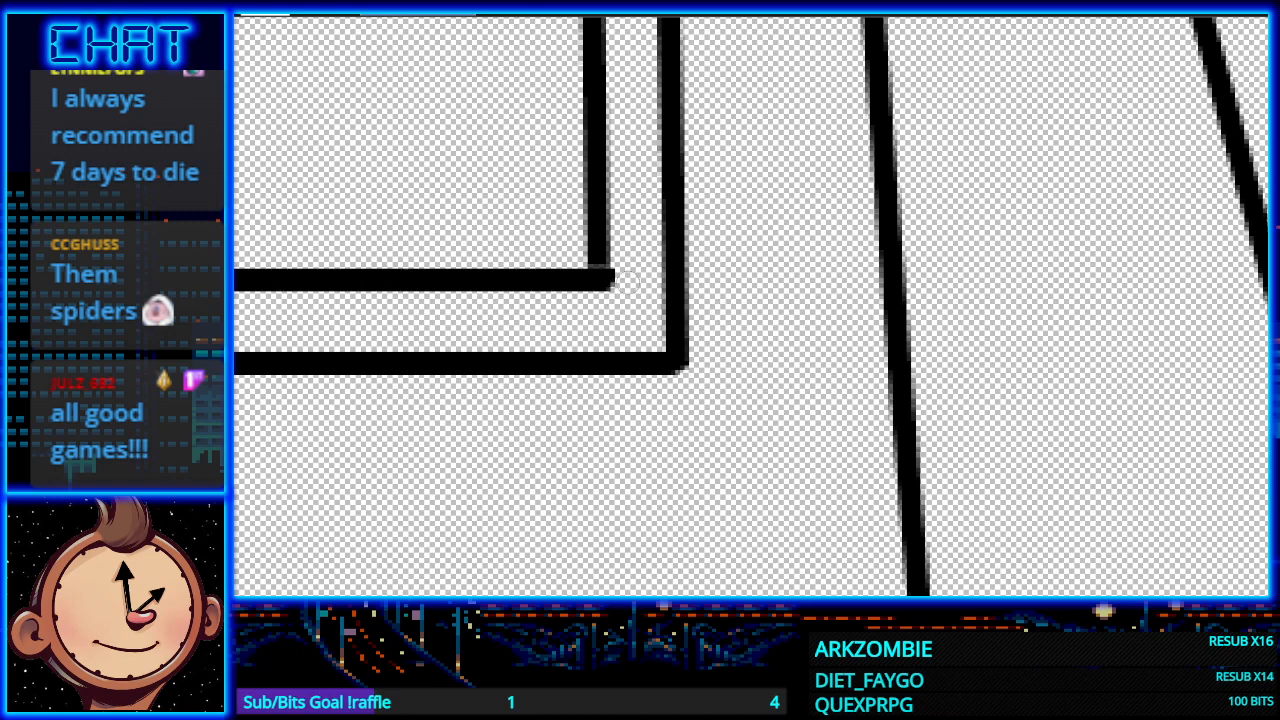
pyautogui.moveTo(627, 281); pyautogui.dragTo(614, 300)
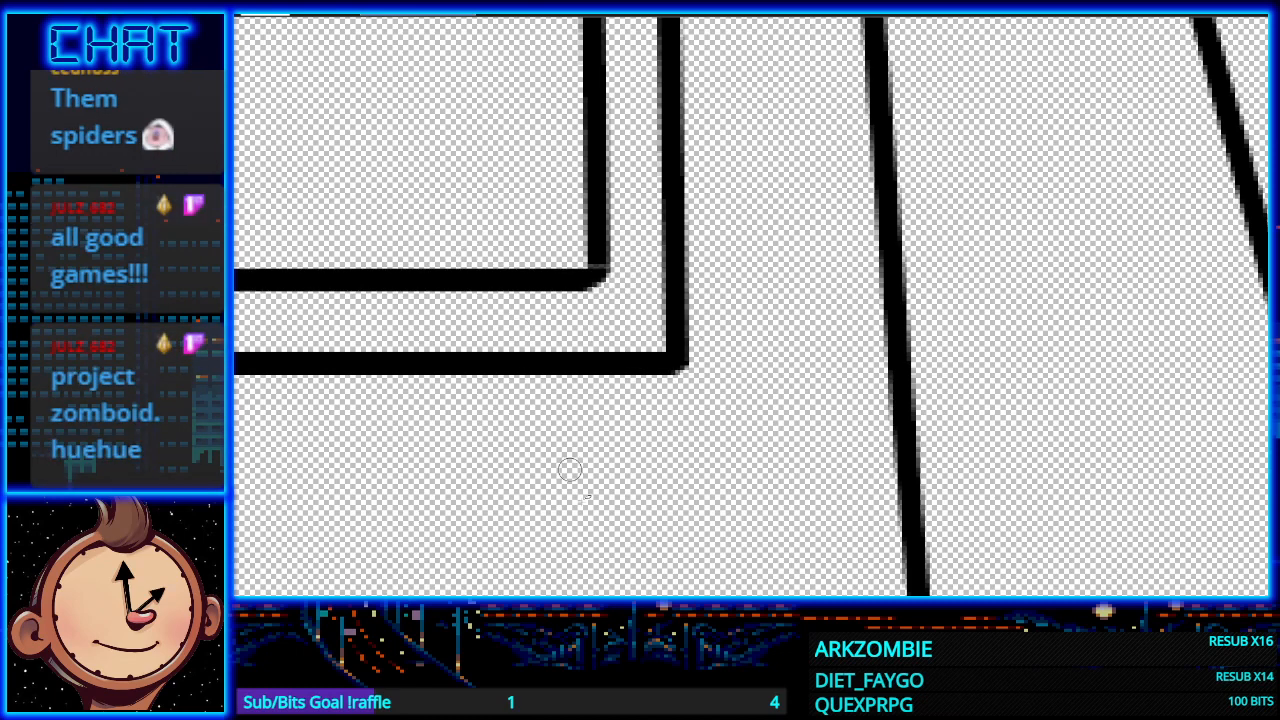
pyautogui.hscroll(-10, 600, 500)
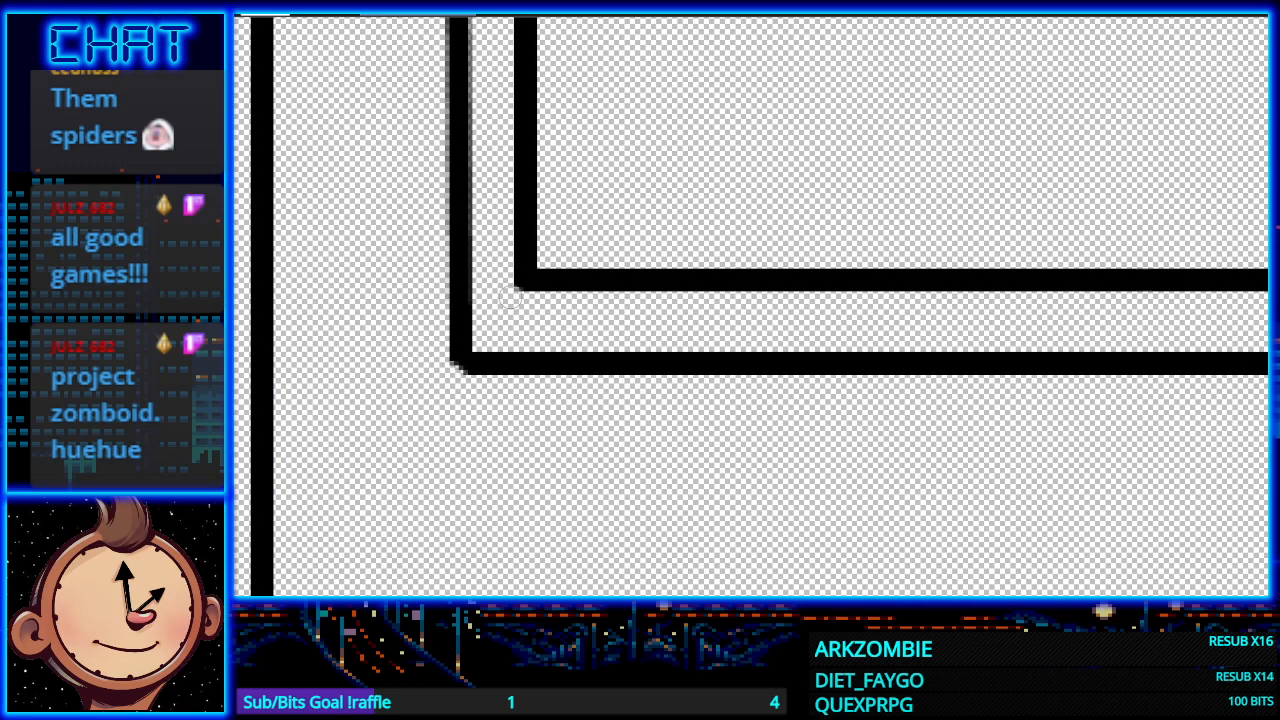
pyautogui.moveTo(510, 298); pyautogui.dragTo(522, 299)
pyautogui.scroll(-5, 731, 457)
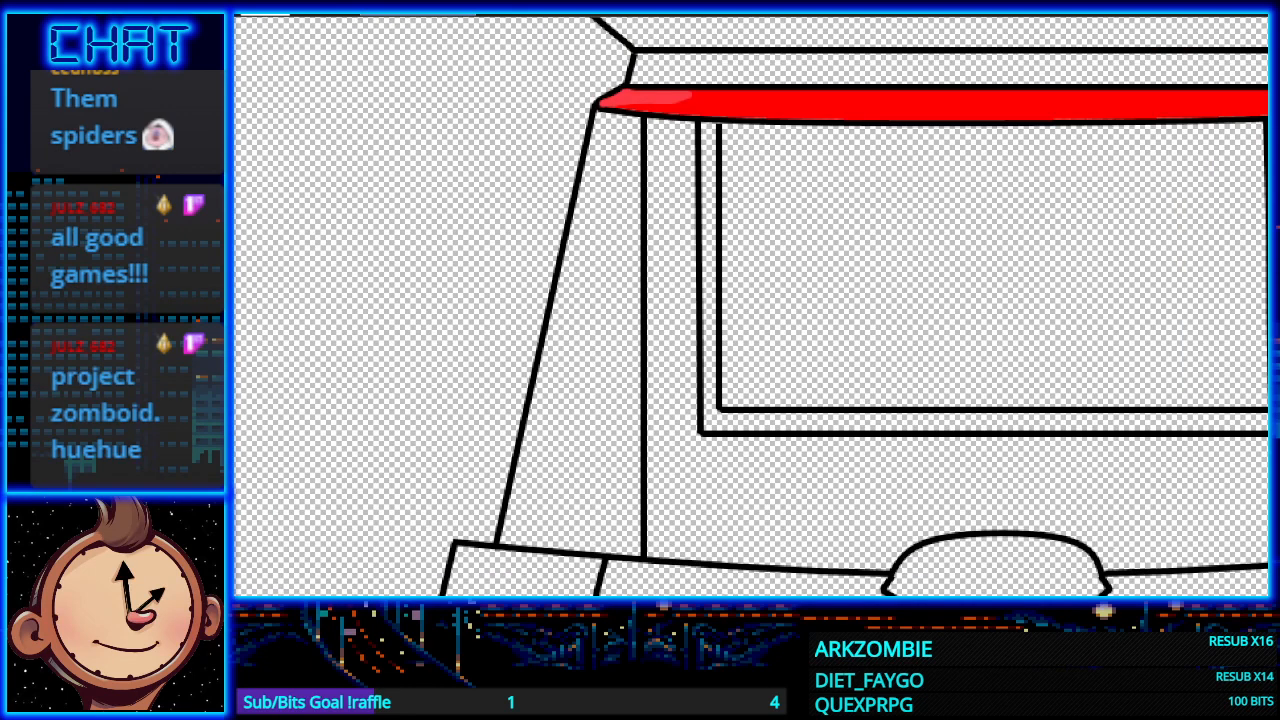
pyautogui.hscroll(4, 751, 306)
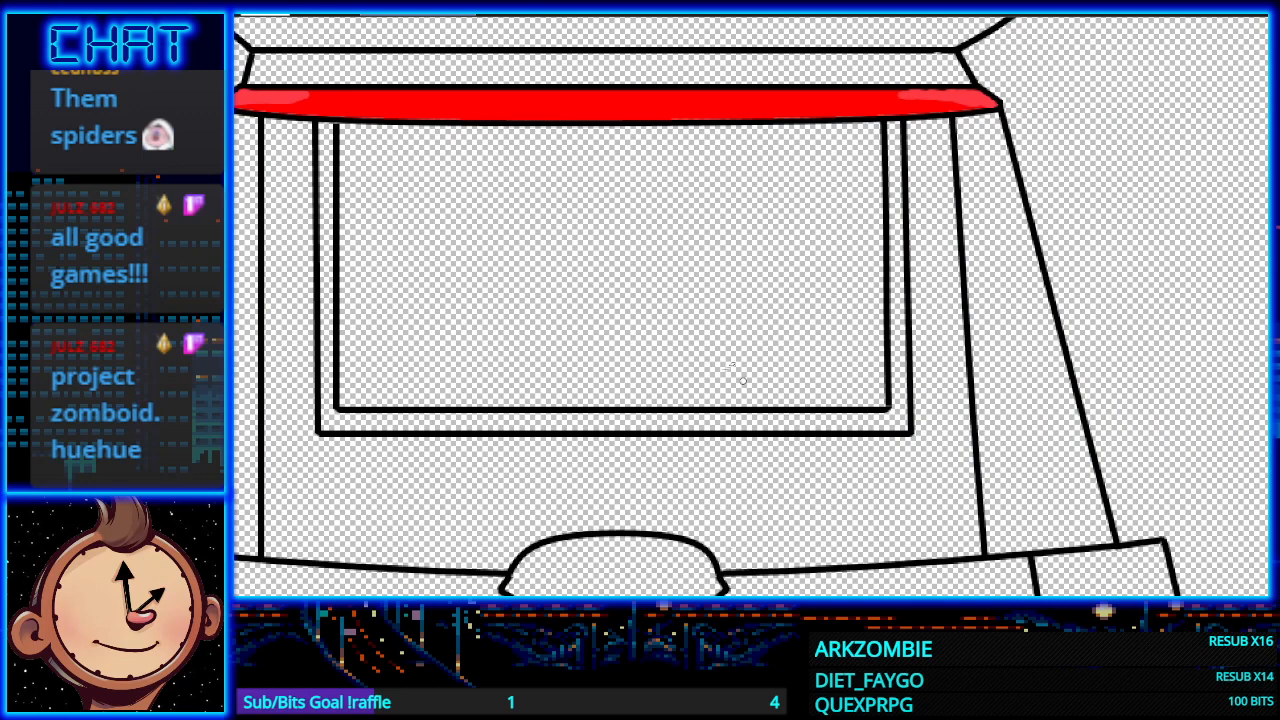
pyautogui.scroll(-4, 710, 333)
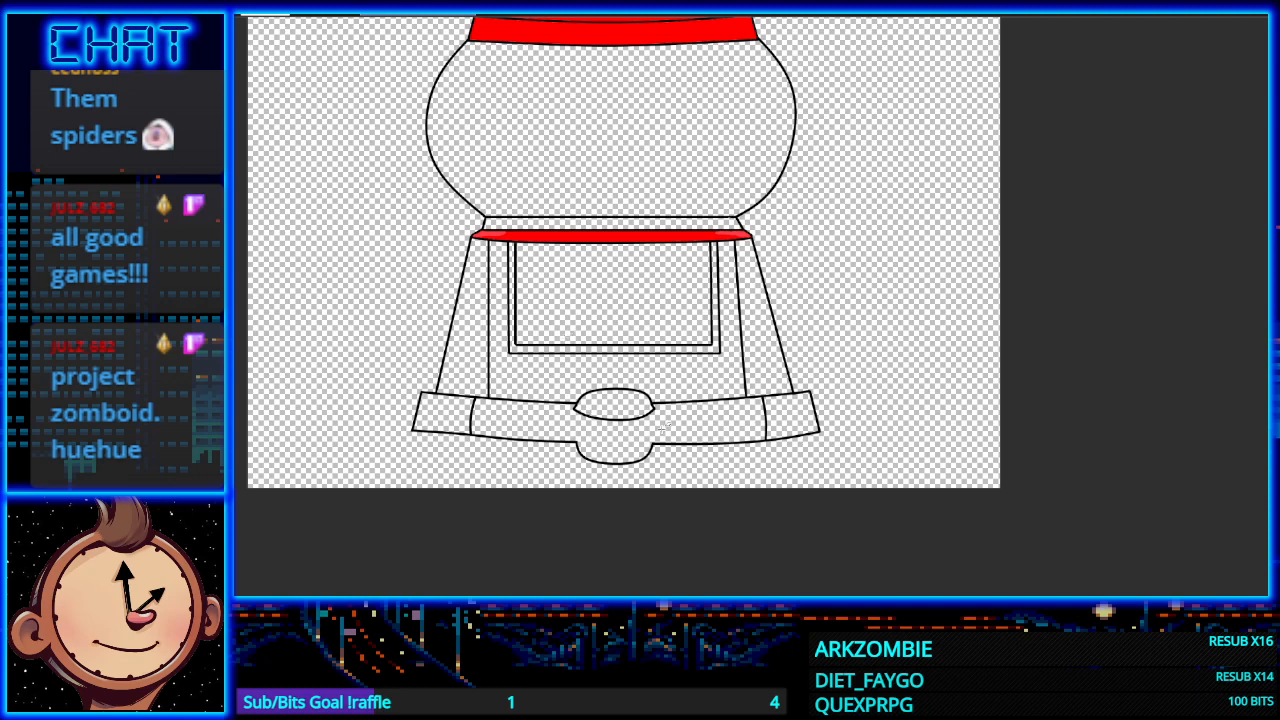
pyautogui.scroll(4, 660, 428)
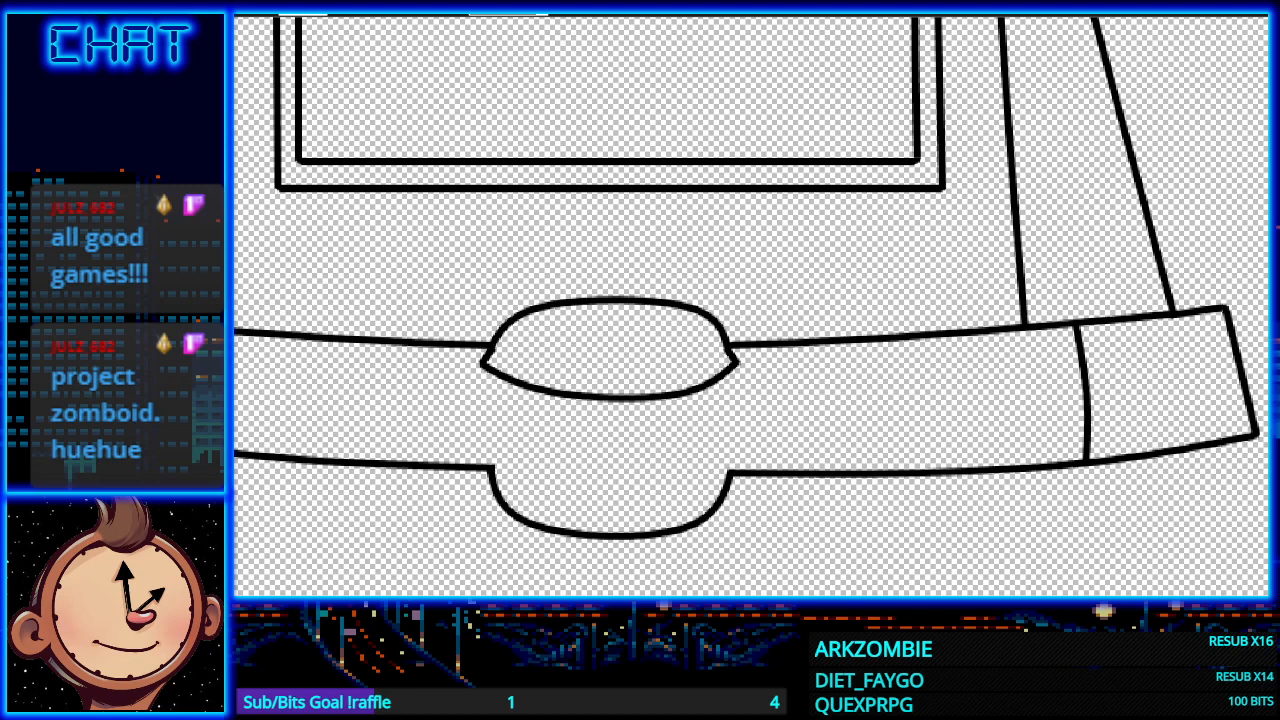
pyautogui.moveTo(515, 190); pyautogui.dragTo(515, 312)
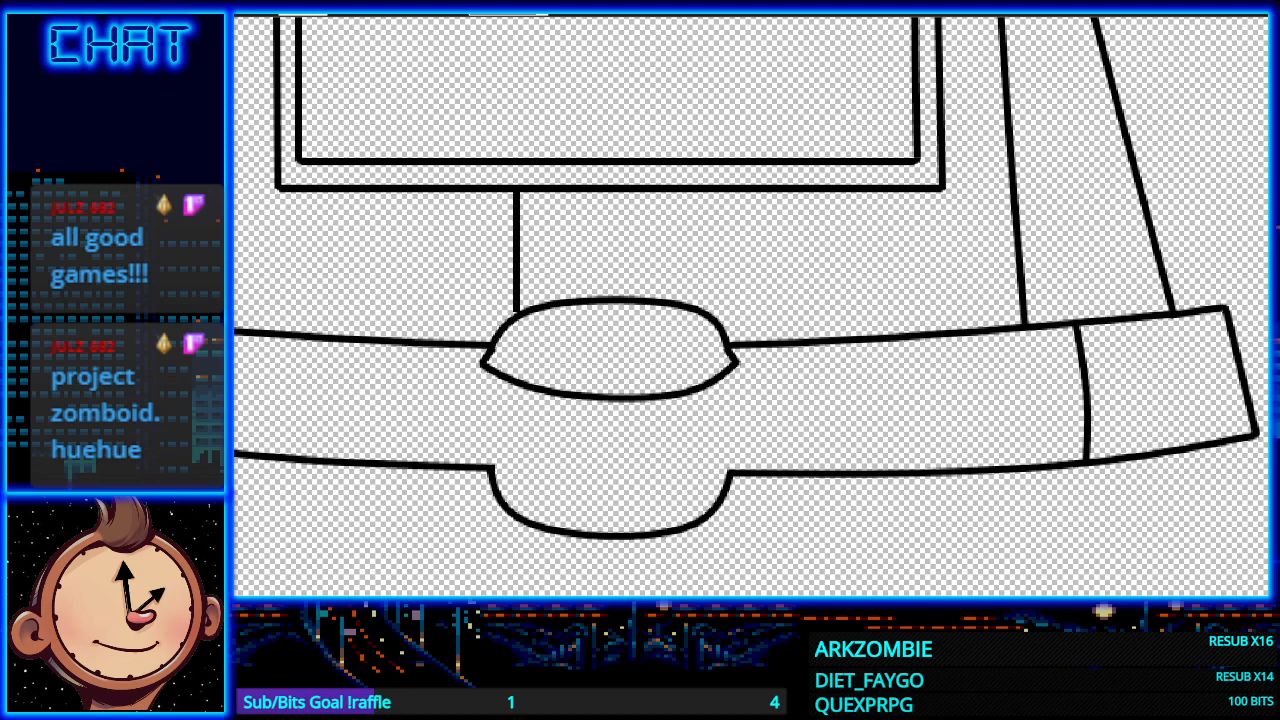
pyautogui.press('Return')
pyautogui.hotkey('ctrl', 'z')
pyautogui.hotkey('ctrl', 'z')
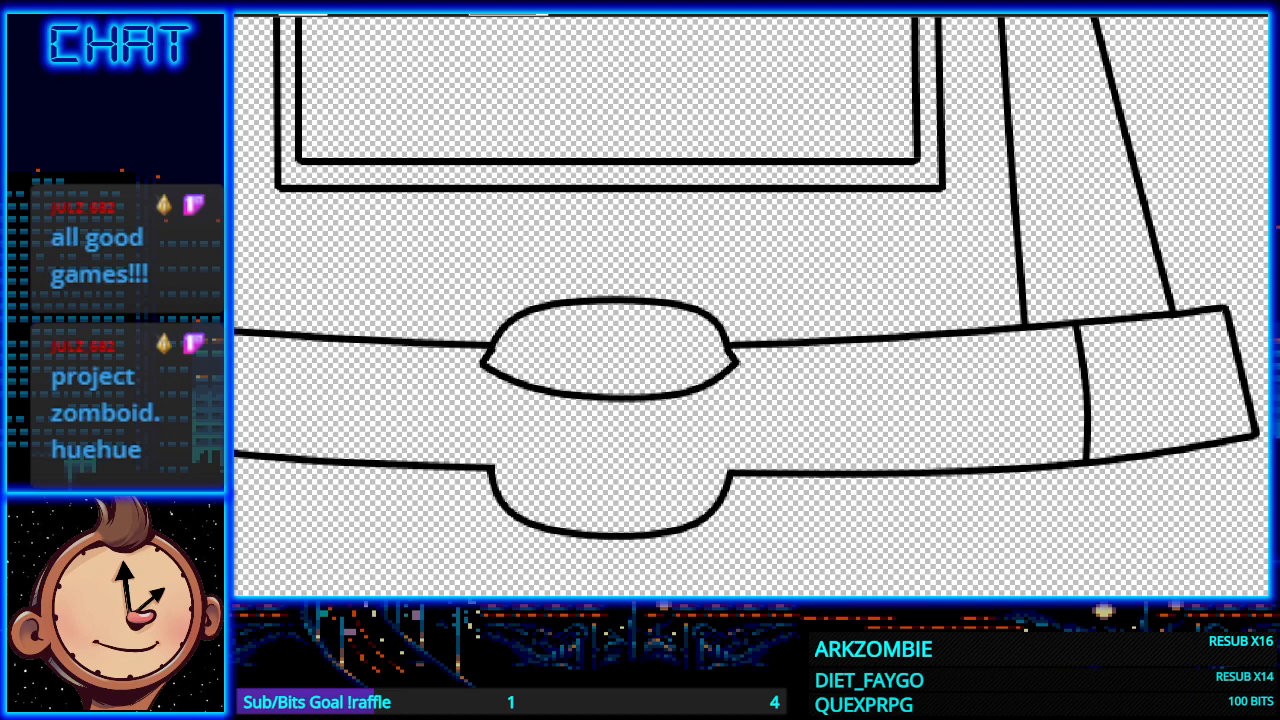
pyautogui.moveTo(511, 191); pyautogui.dragTo(497, 326)
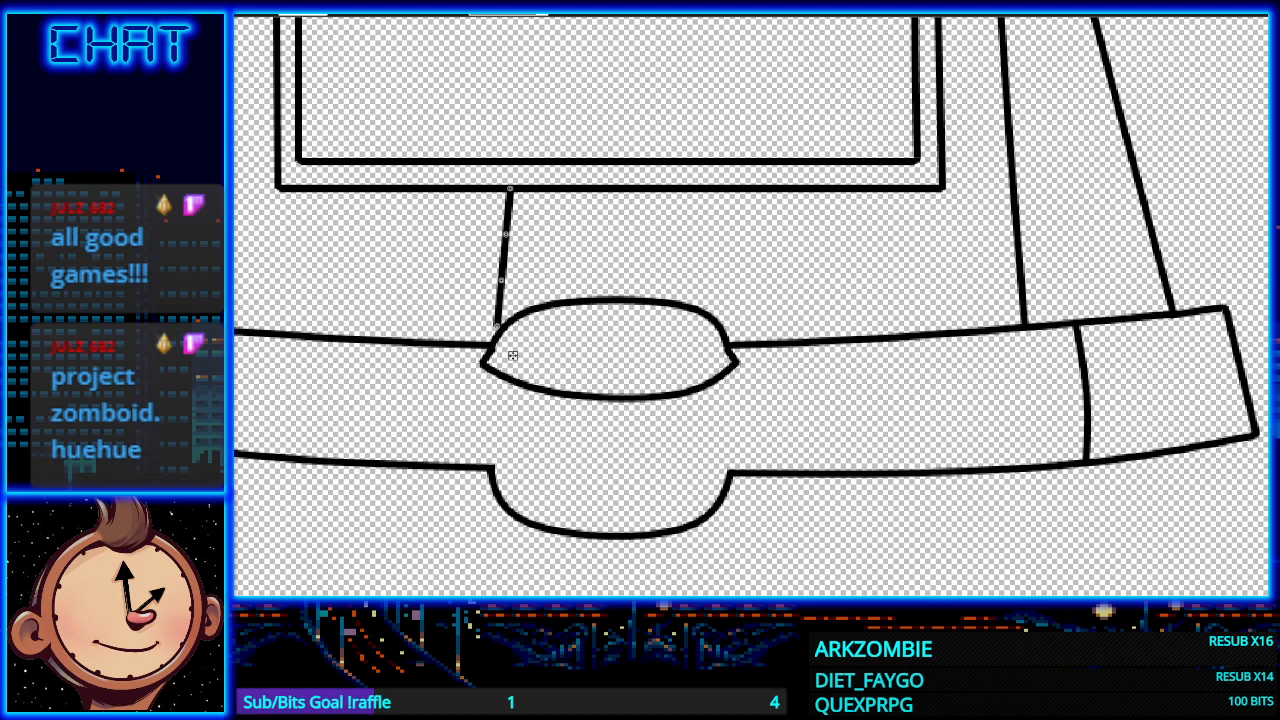
pyautogui.hotkey('ctrl', 'z')
pyautogui.moveTo(511, 191); pyautogui.dragTo(499, 324)
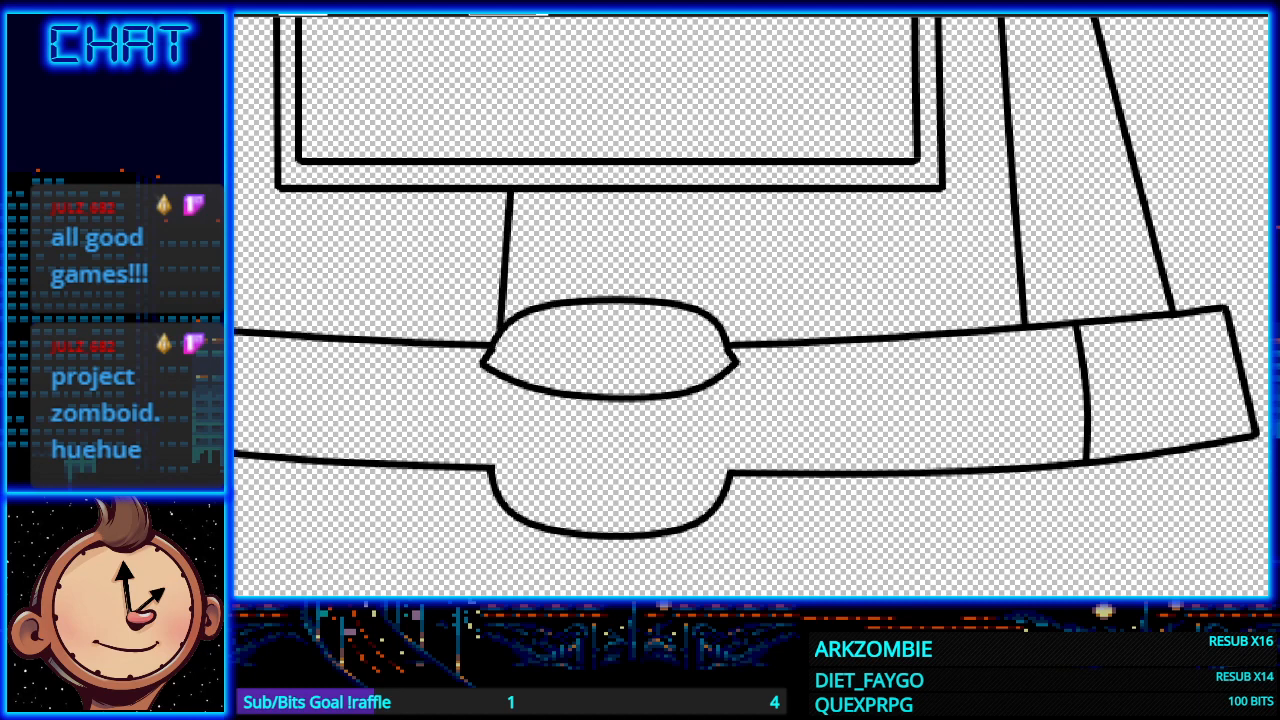
pyautogui.hotkey('ctrl', 'z')
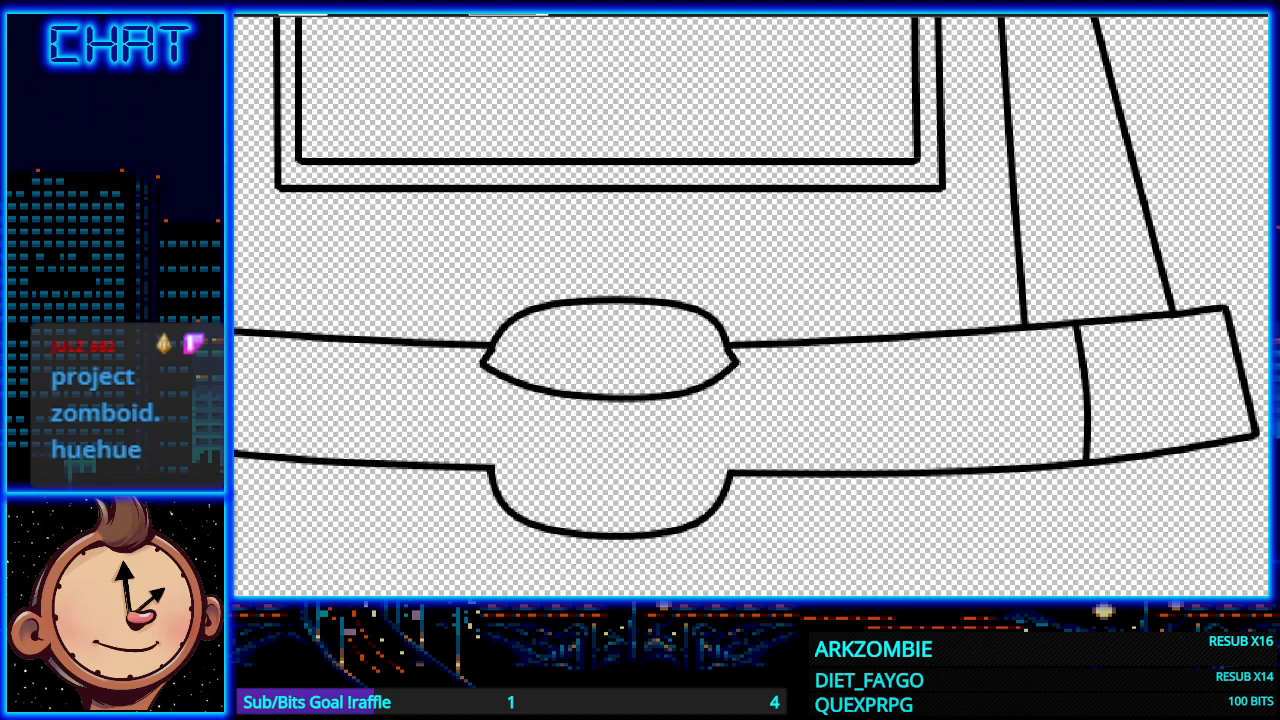
# Step: Draw two straight lines from the front panel's lower edge to the shoulders of the dispenser opening, flaring slightly outward toward the base
pyautogui.moveTo(512, 191); pyautogui.dragTo(501, 323)
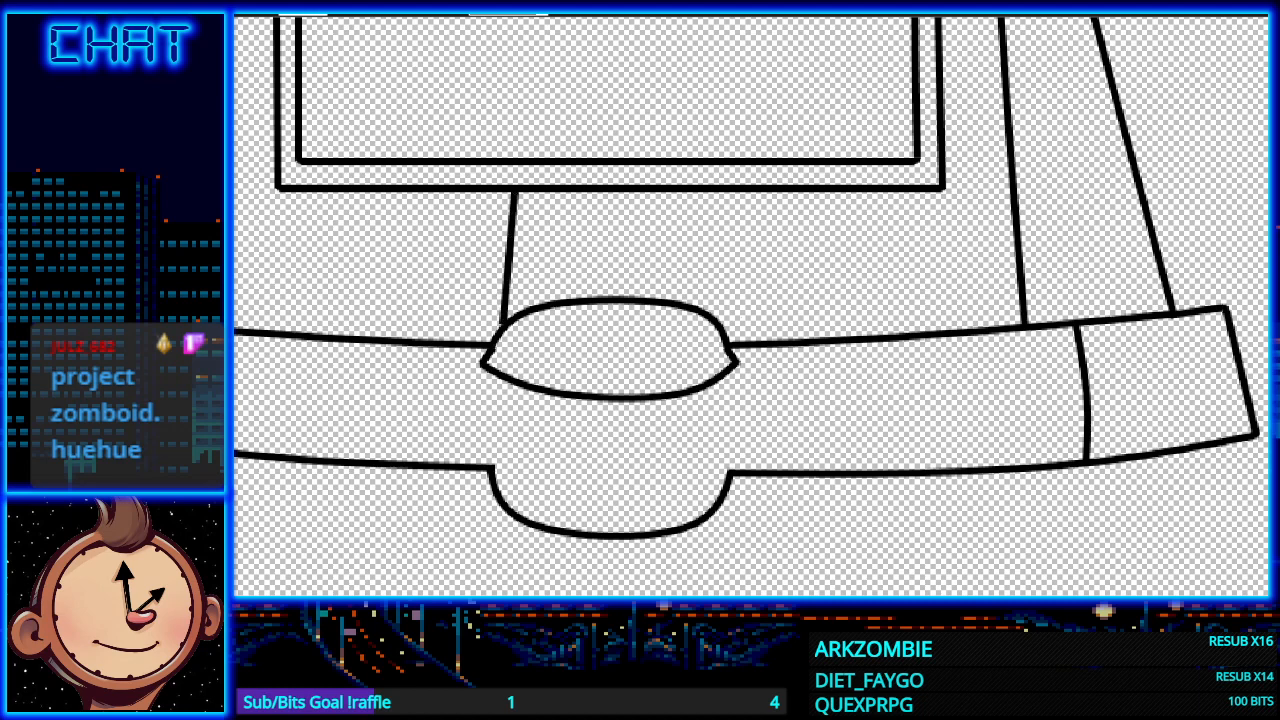
pyautogui.moveTo(712, 192)
pyautogui.mouseDown()
pyautogui.moveTo(724, 331)
pyautogui.moveTo(707, 191)
pyautogui.moveTo(720, 191)
pyautogui.moveTo(705, 191)
pyautogui.mouseUp()
pyautogui.press('Delete')
pyautogui.press('o')
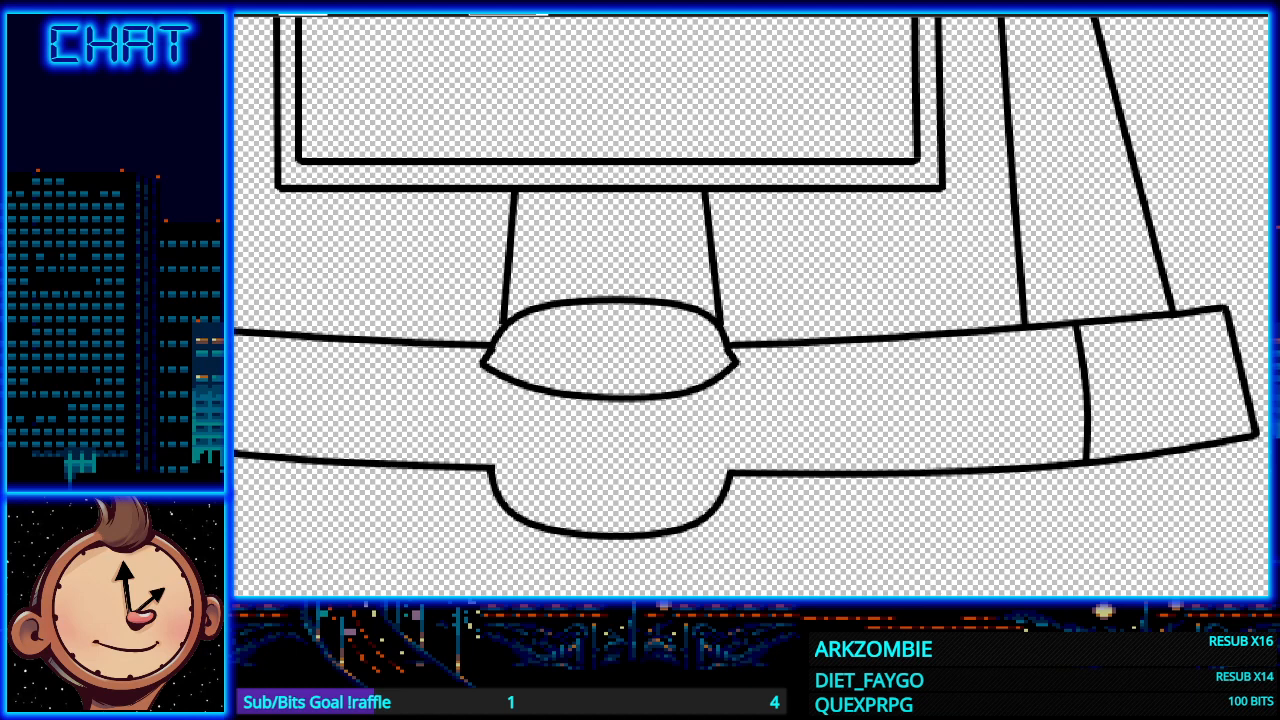
pyautogui.scroll(3, 636, 296)
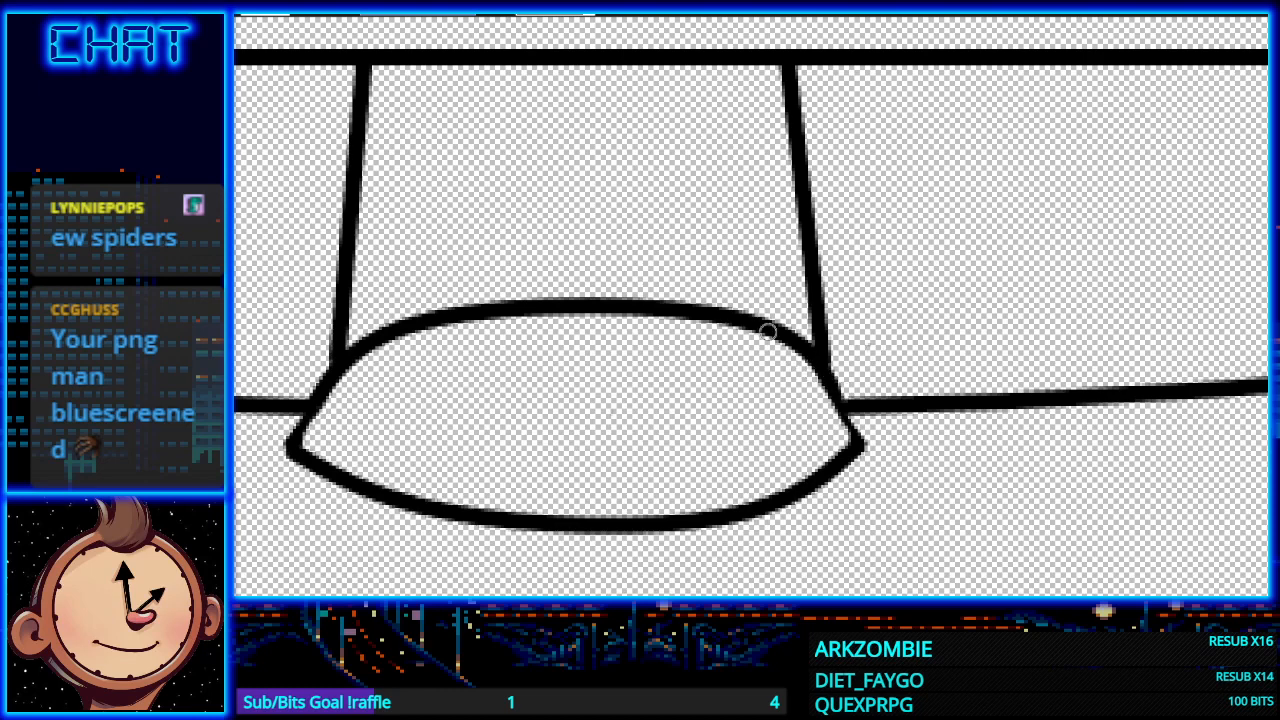
pyautogui.scroll(-4, 866, 306)
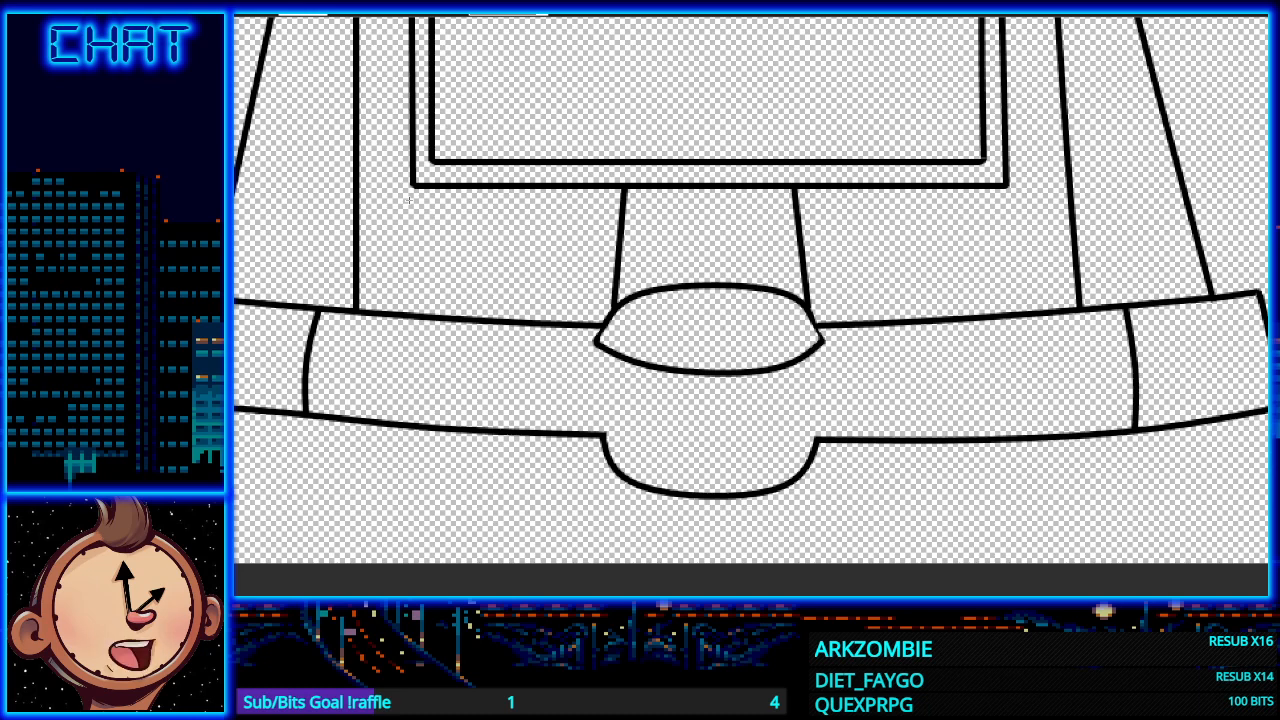
# Step: Draw a black arch inside the chute, with its ends at the shoulders of the dispenser opening and its peak just below the panel
pyautogui.moveTo(620, 250); pyautogui.dragTo(797, 249)
pyautogui.moveTo(680, 251); pyautogui.dragTo(678, 218)
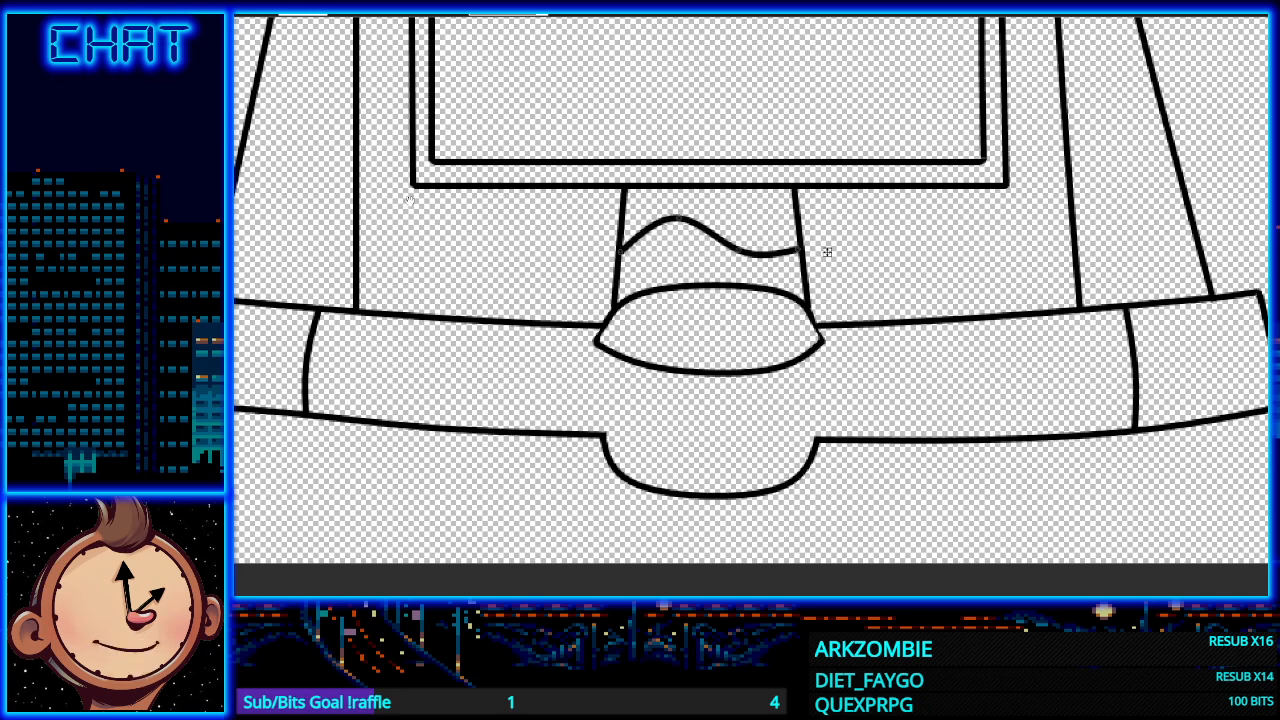
pyautogui.moveTo(738, 250); pyautogui.dragTo(740, 219)
pyautogui.moveTo(798, 249); pyautogui.dragTo(803, 296)
pyautogui.moveTo(740, 218); pyautogui.dragTo(757, 214)
pyautogui.moveTo(678, 218); pyautogui.dragTo(668, 216)
pyautogui.moveTo(621, 251); pyautogui.dragTo(616, 302)
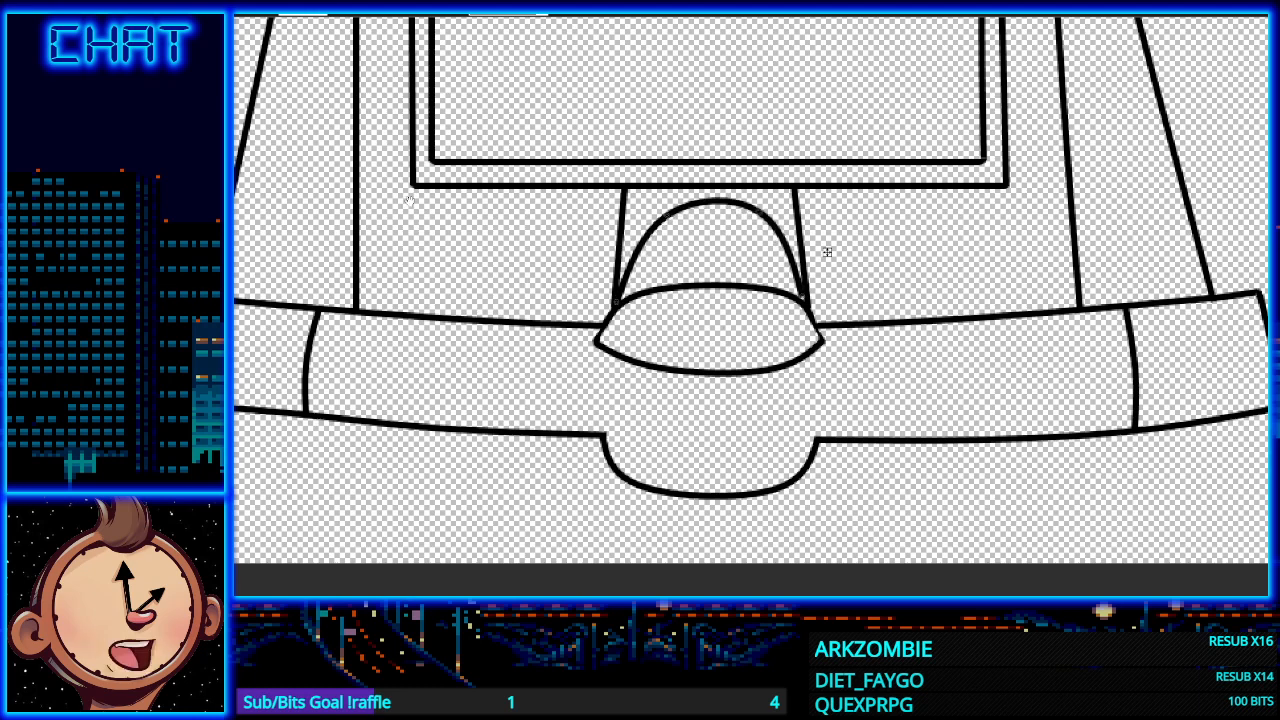
pyautogui.moveTo(667, 215); pyautogui.dragTo(666, 211)
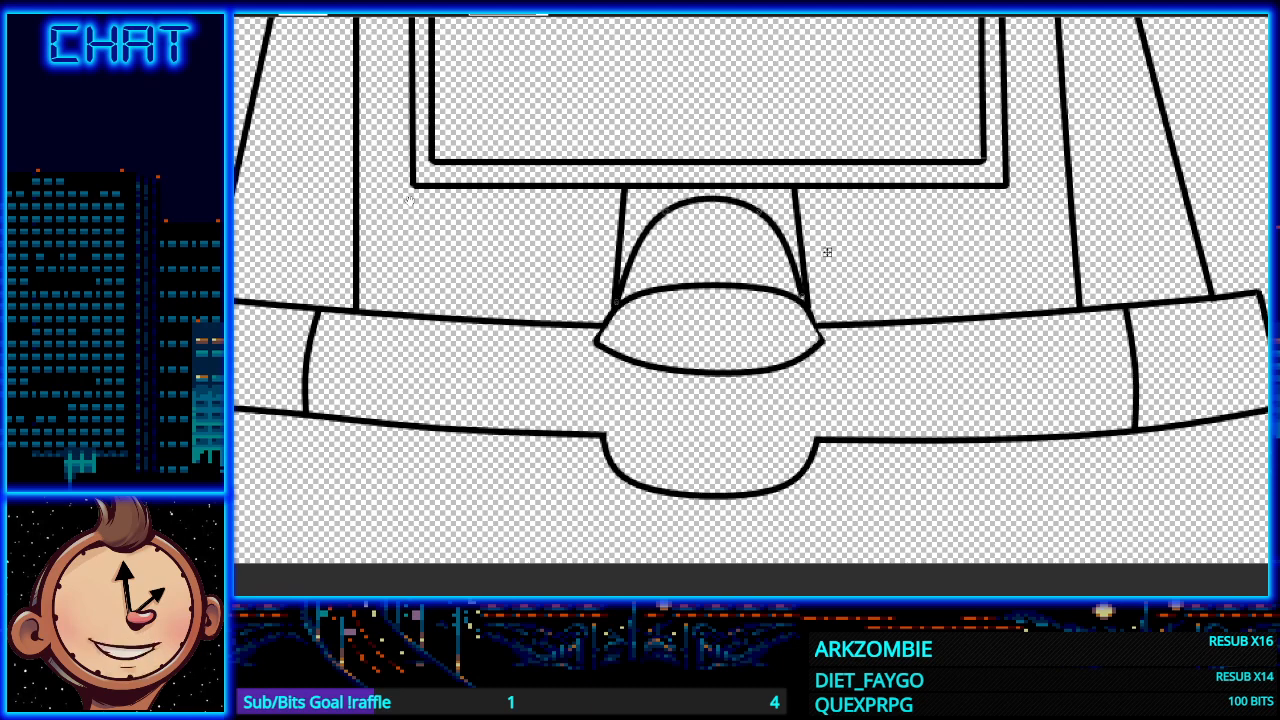
pyautogui.moveTo(759, 212); pyautogui.dragTo(758, 214)
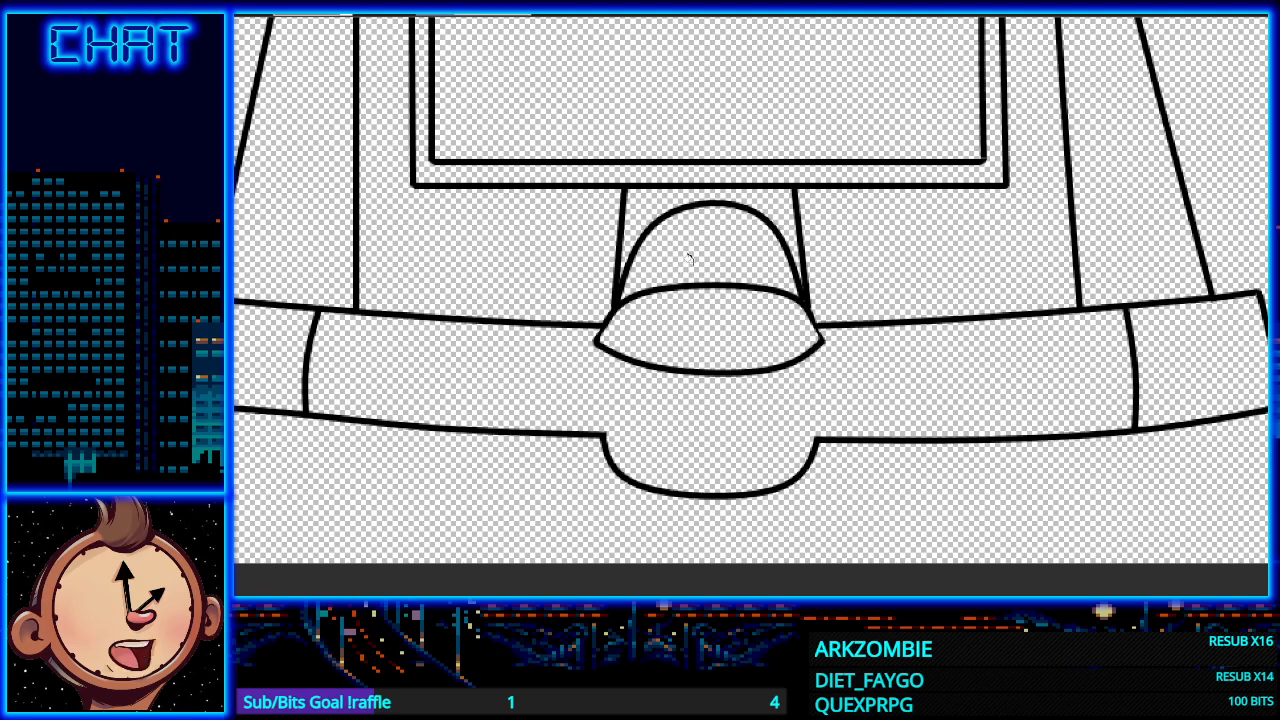
# Step: Fill the chute area around the arch with medium grey and the inside of the arch with dark grey
pyautogui.click(662, 199)
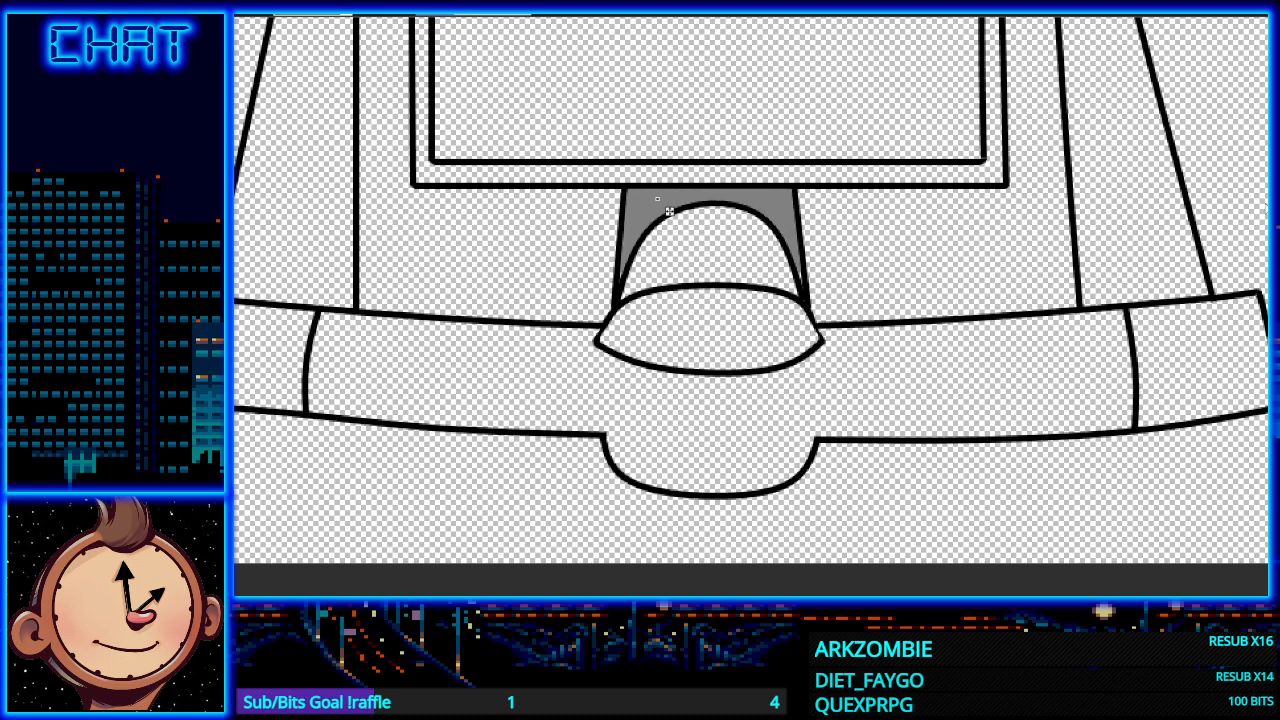
pyautogui.click(657, 199)
pyautogui.hotkey('ctrl', 'z')
pyautogui.click(728, 264)
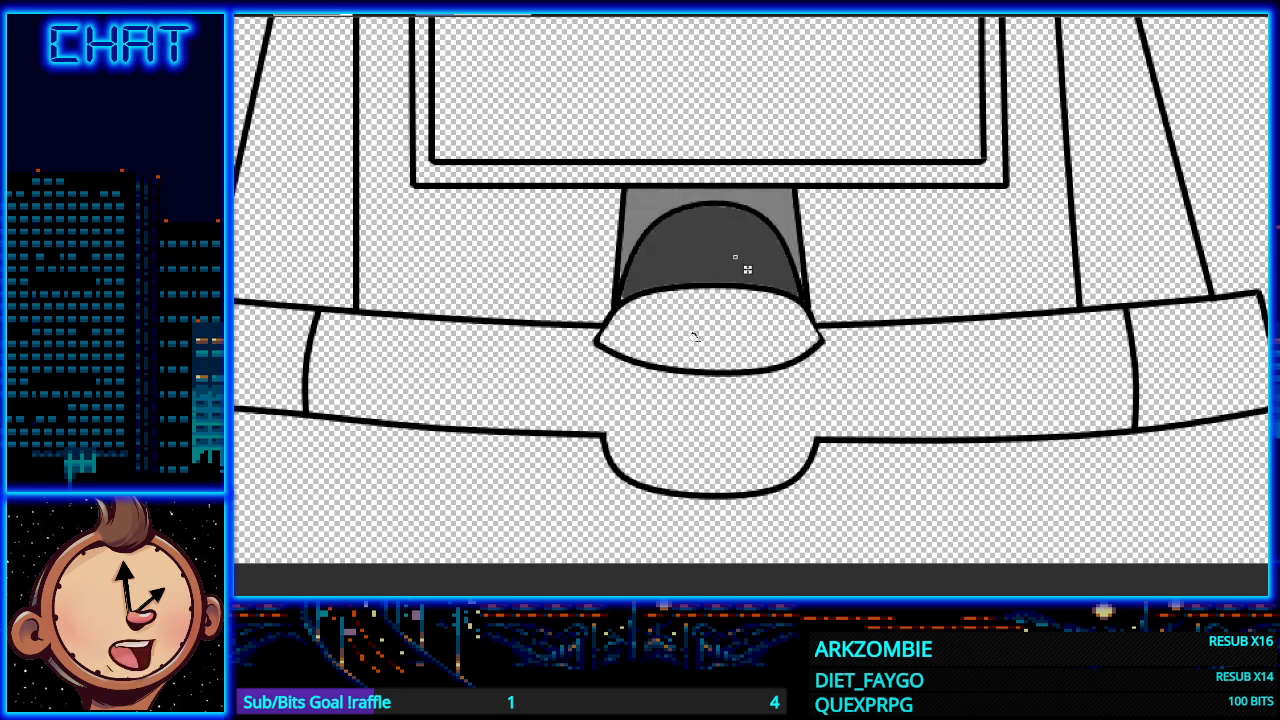
# Step: Clean up the rough pixels along the outer edge of the arch's peak with the surrounding medium grey
pyautogui.scroll(5, 677, 338)
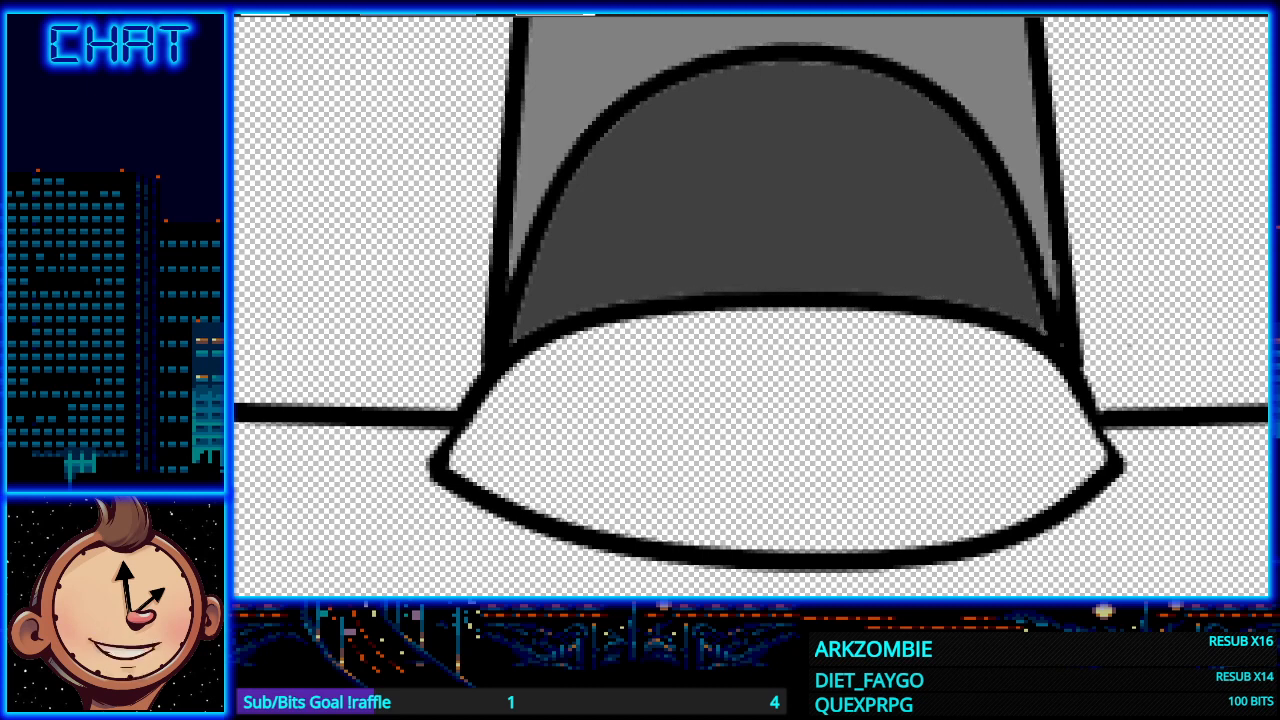
pyautogui.scroll(2, 557, 97)
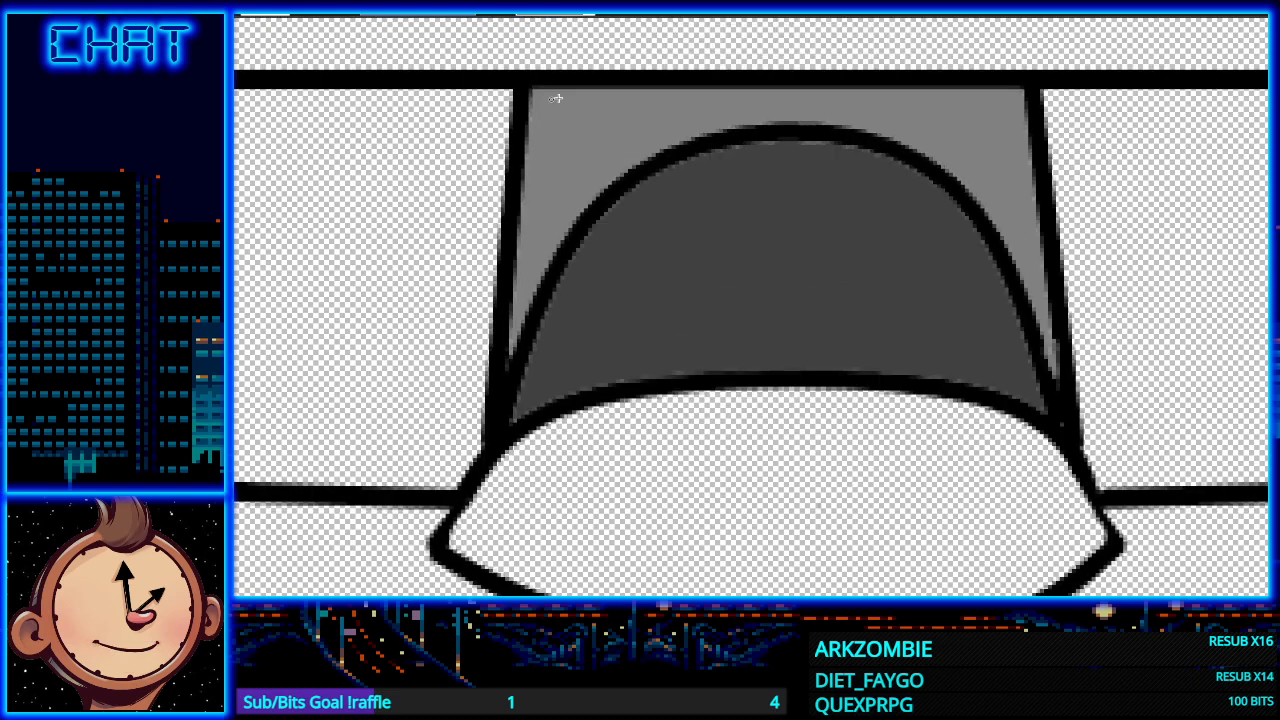
pyautogui.scroll(1, 848, 277)
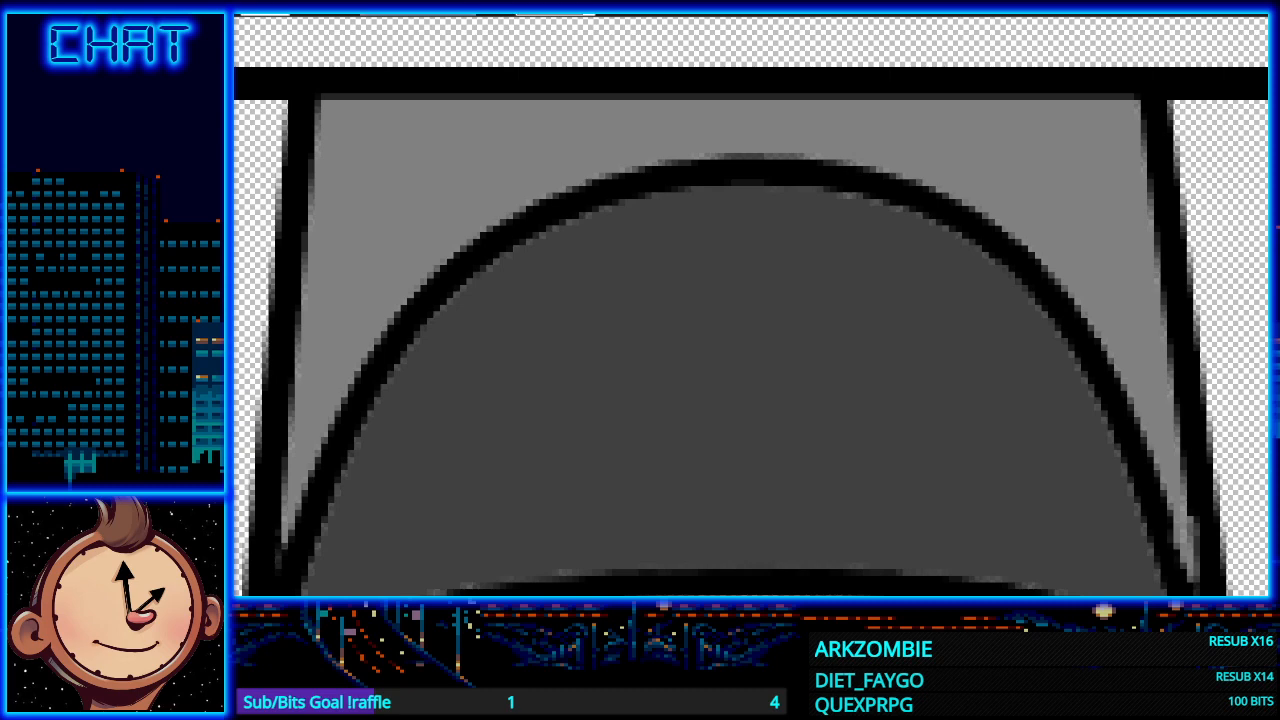
pyautogui.moveTo(855, 153); pyautogui.dragTo(685, 154)
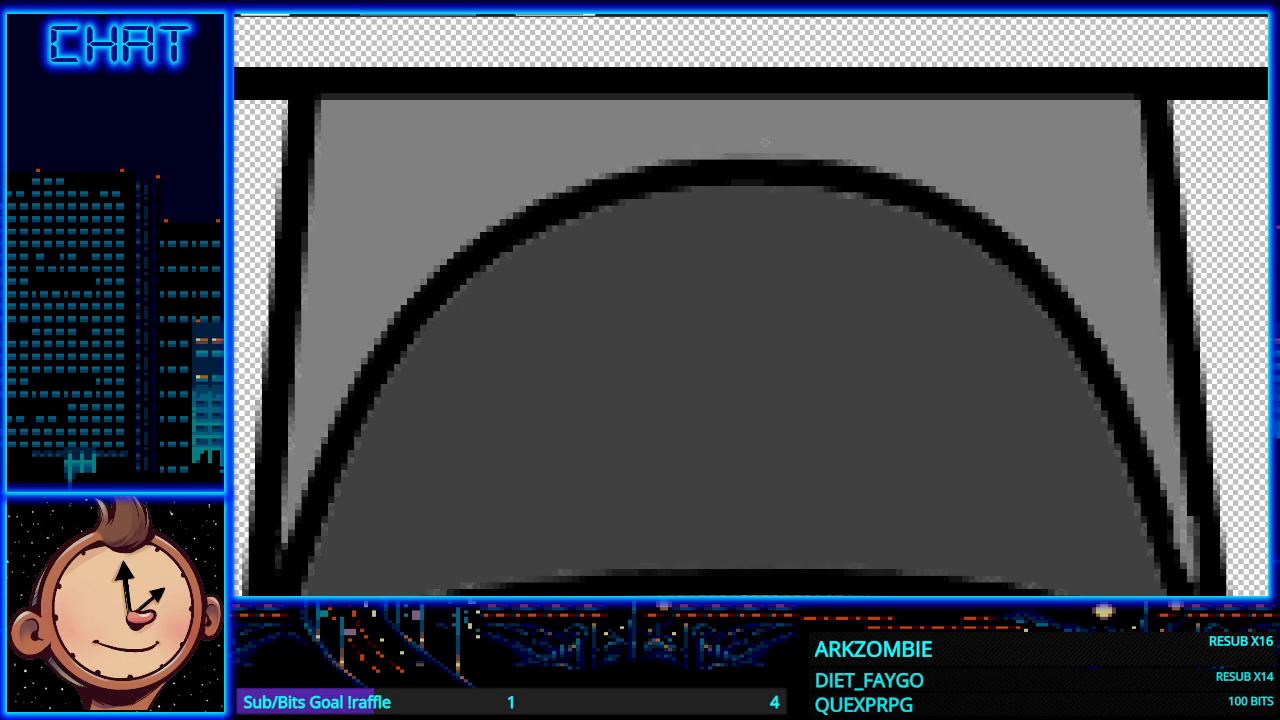
pyautogui.moveTo(804, 158); pyautogui.dragTo(630, 170)
pyautogui.hotkey('ctrl', 'z')
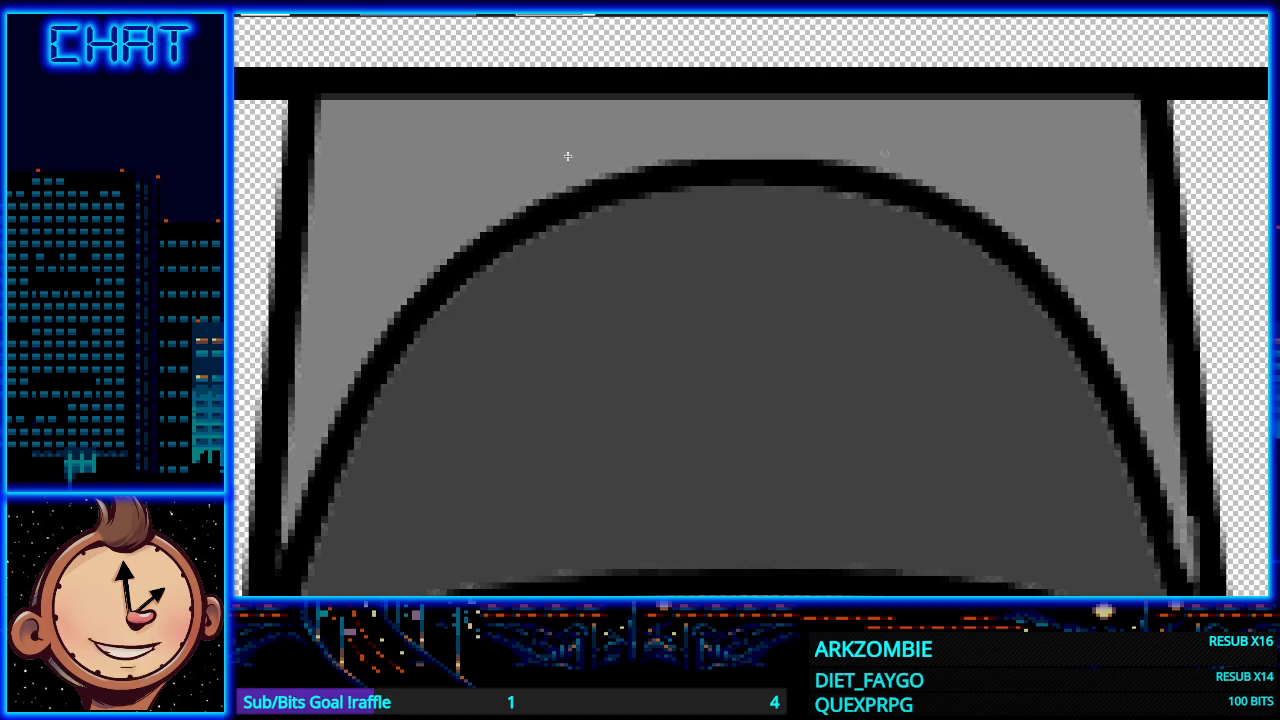
# Step: Draw a thin black curve between the dispenser opening's two side corners, bowed upward parallel to its upper edge
pyautogui.scroll(-4, 597, 340)
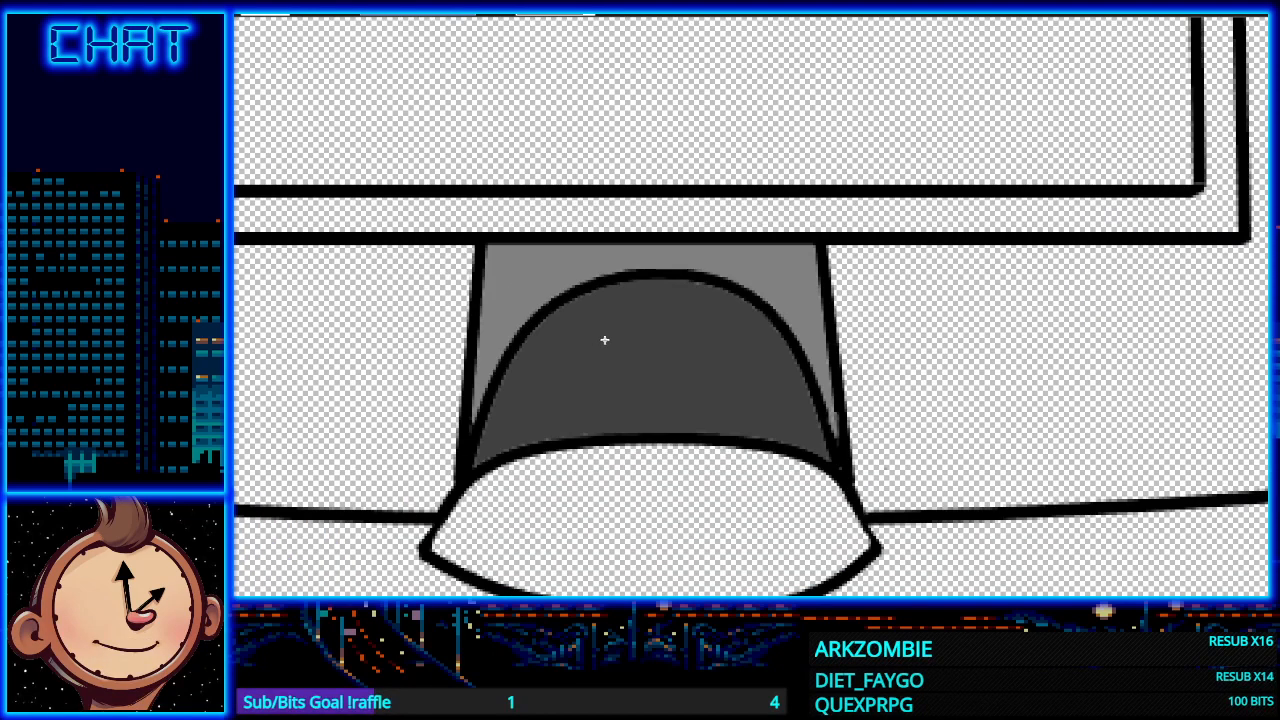
pyautogui.scroll(-3, 526, 323)
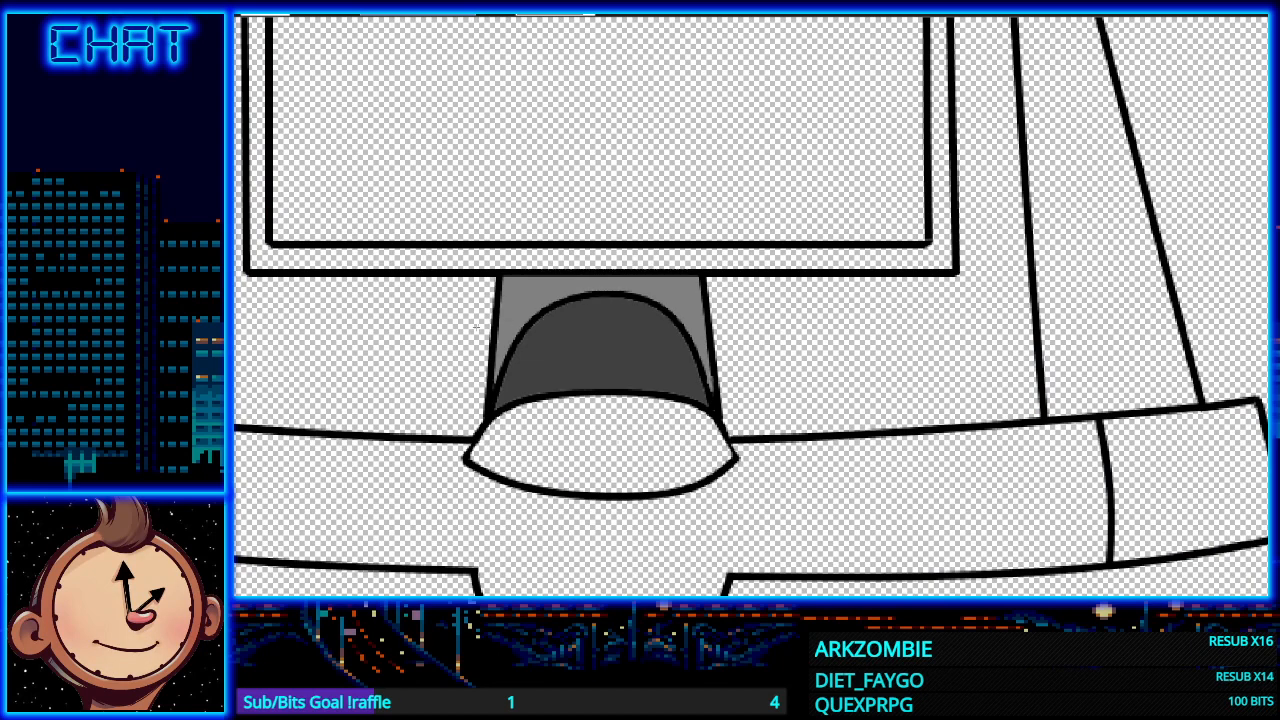
pyautogui.scroll(-2, 590, 455)
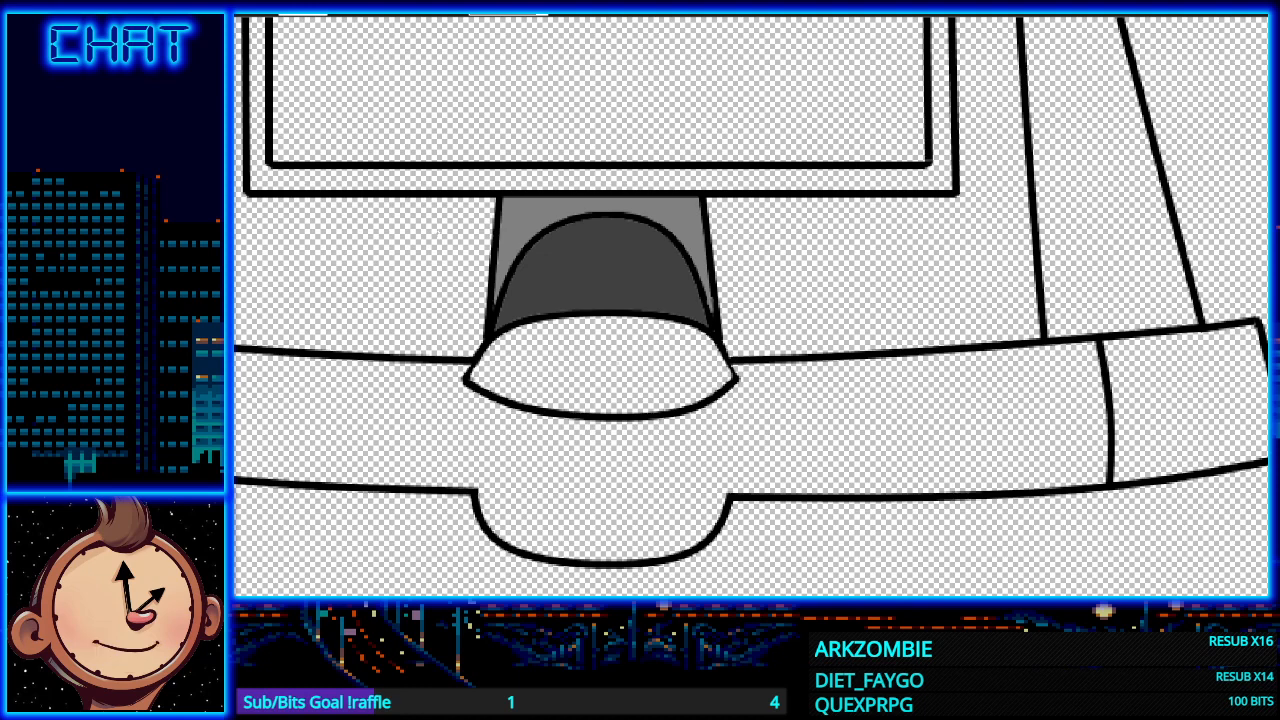
pyautogui.moveTo(472, 381); pyautogui.dragTo(654, 360)
pyautogui.moveTo(467, 380); pyautogui.dragTo(734, 378)
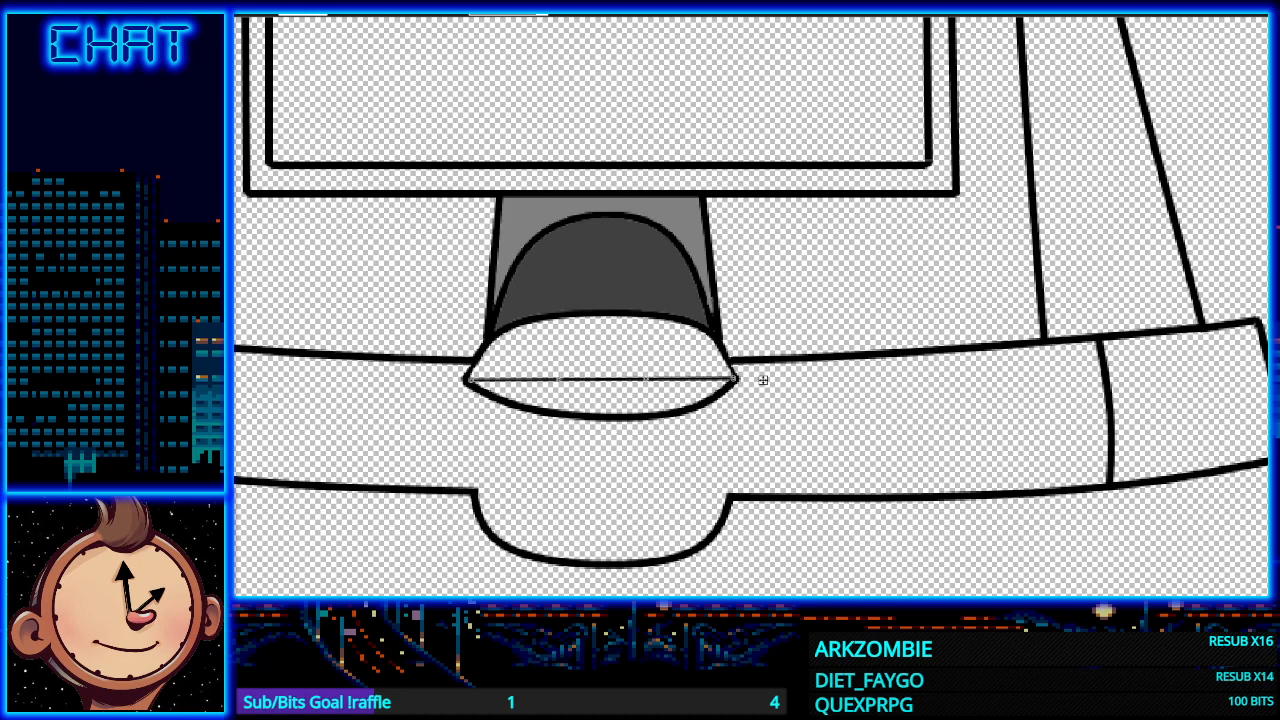
pyautogui.moveTo(646, 378); pyautogui.dragTo(643, 334)
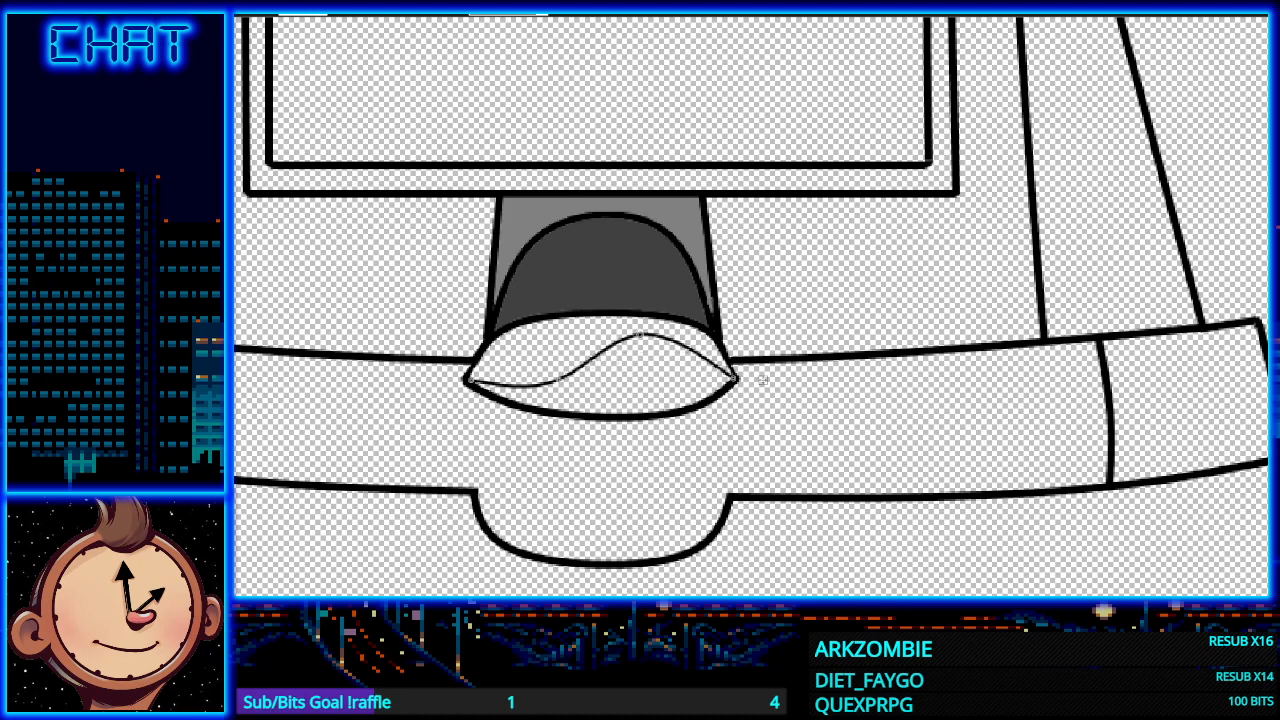
pyautogui.moveTo(559, 379); pyautogui.dragTo(528, 339)
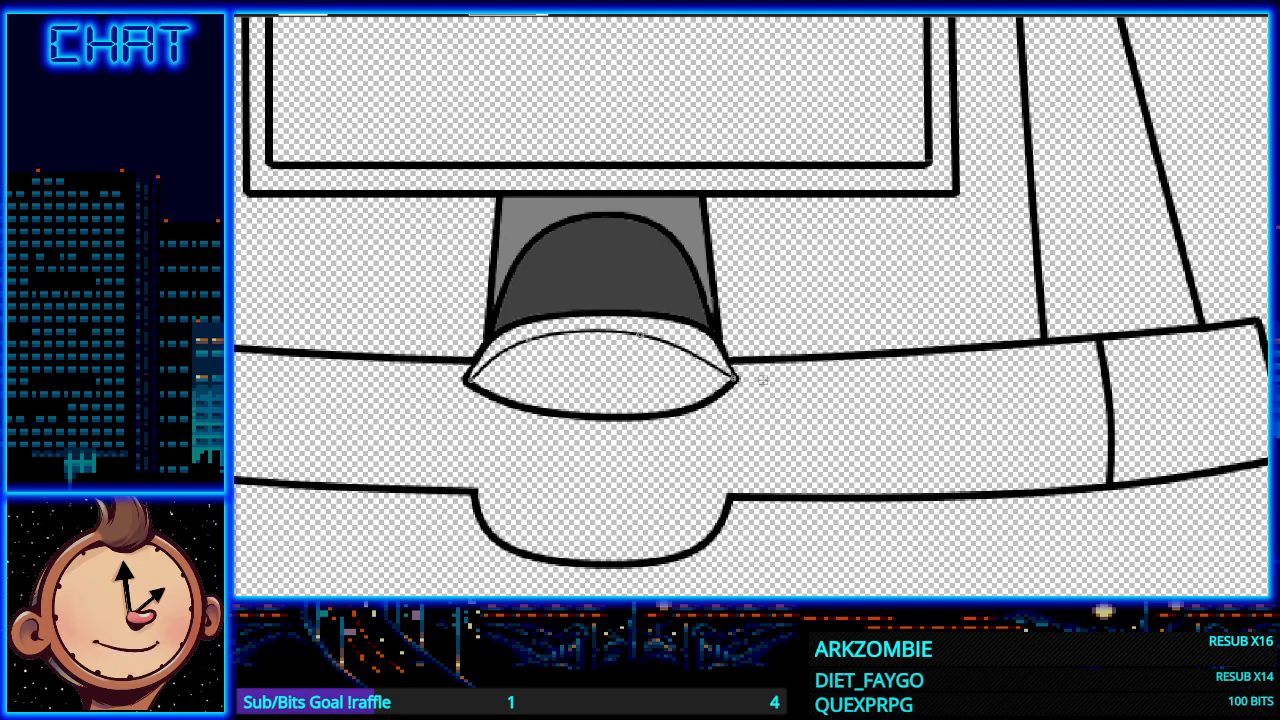
pyautogui.moveTo(640, 335); pyautogui.dragTo(652, 344)
pyautogui.moveTo(540, 338); pyautogui.dragTo(551, 349)
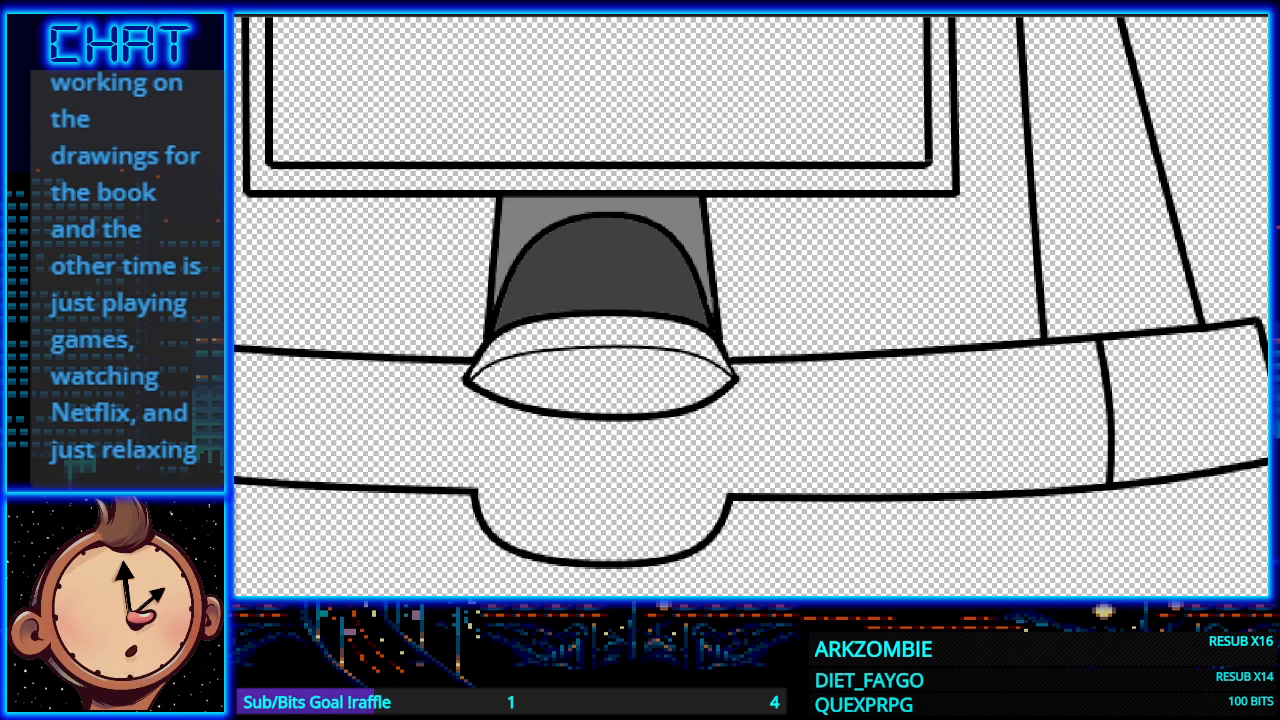
# Step: Try filling the opening below the thin curve with medium grey and with the arch's dark grey
pyautogui.scroll(3, 640, 452)
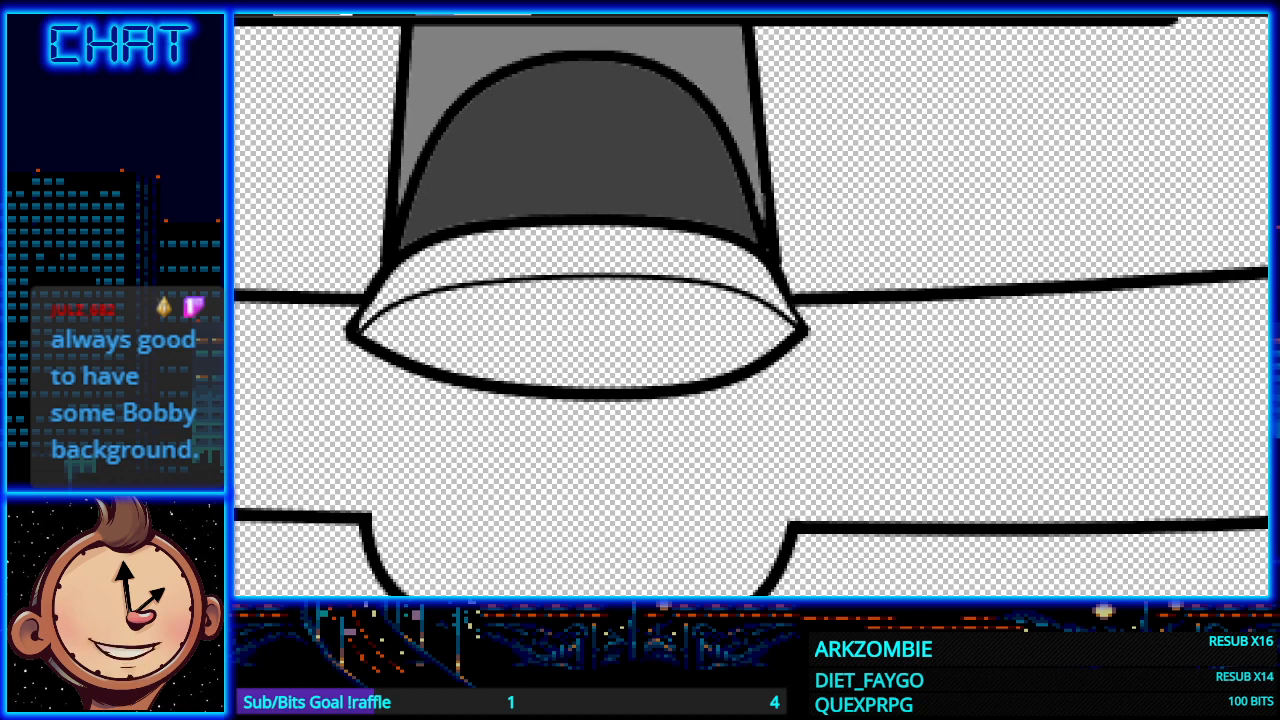
pyautogui.click(483, 337)
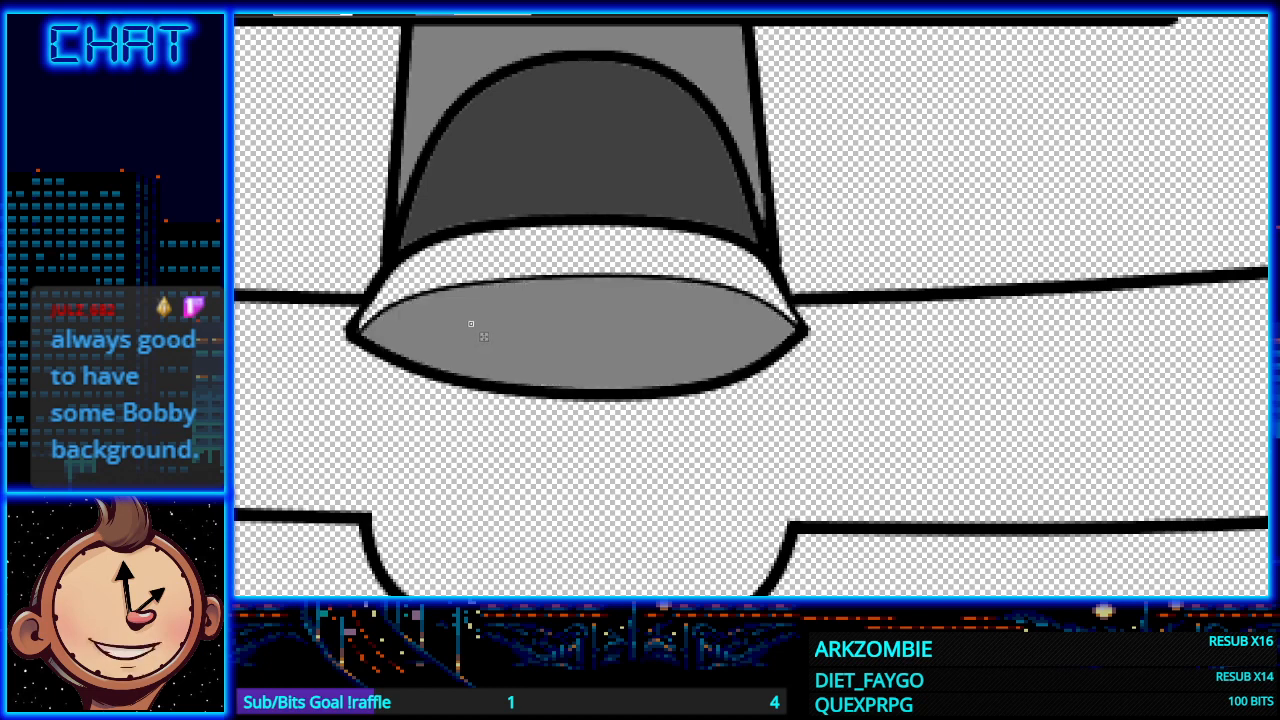
pyautogui.hotkey('ctrl', 'z')
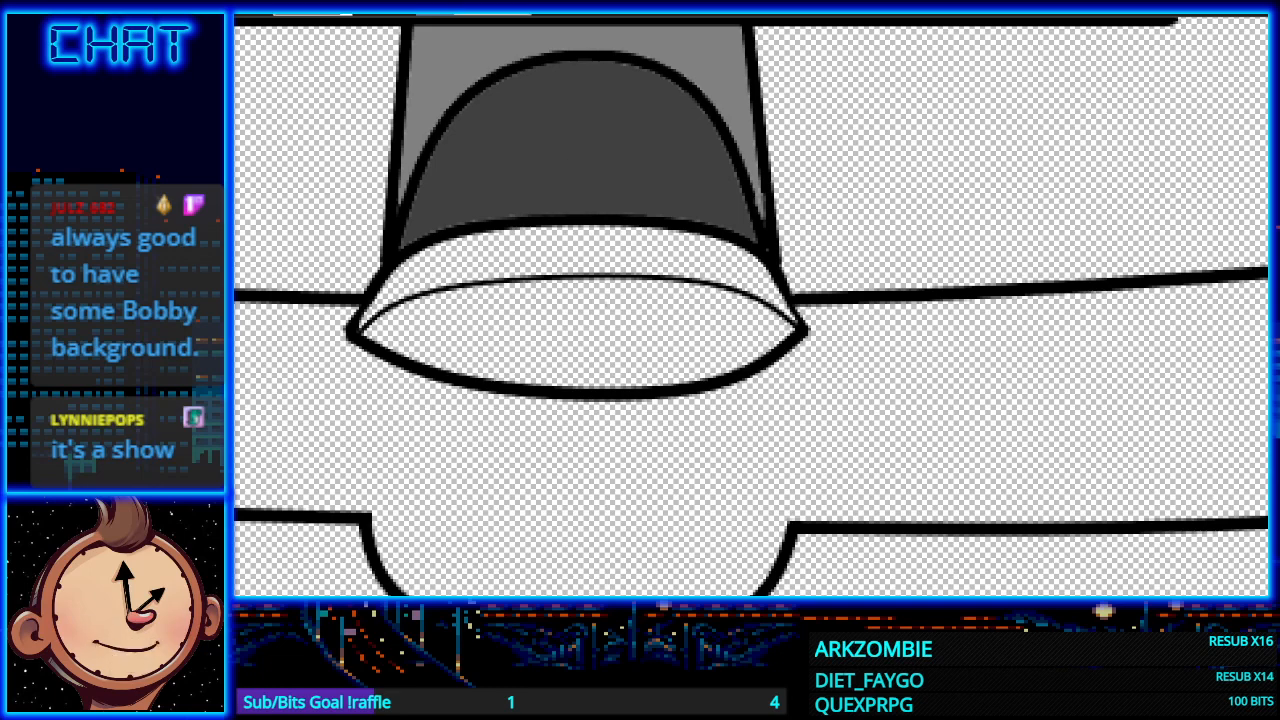
pyautogui.click(507, 334)
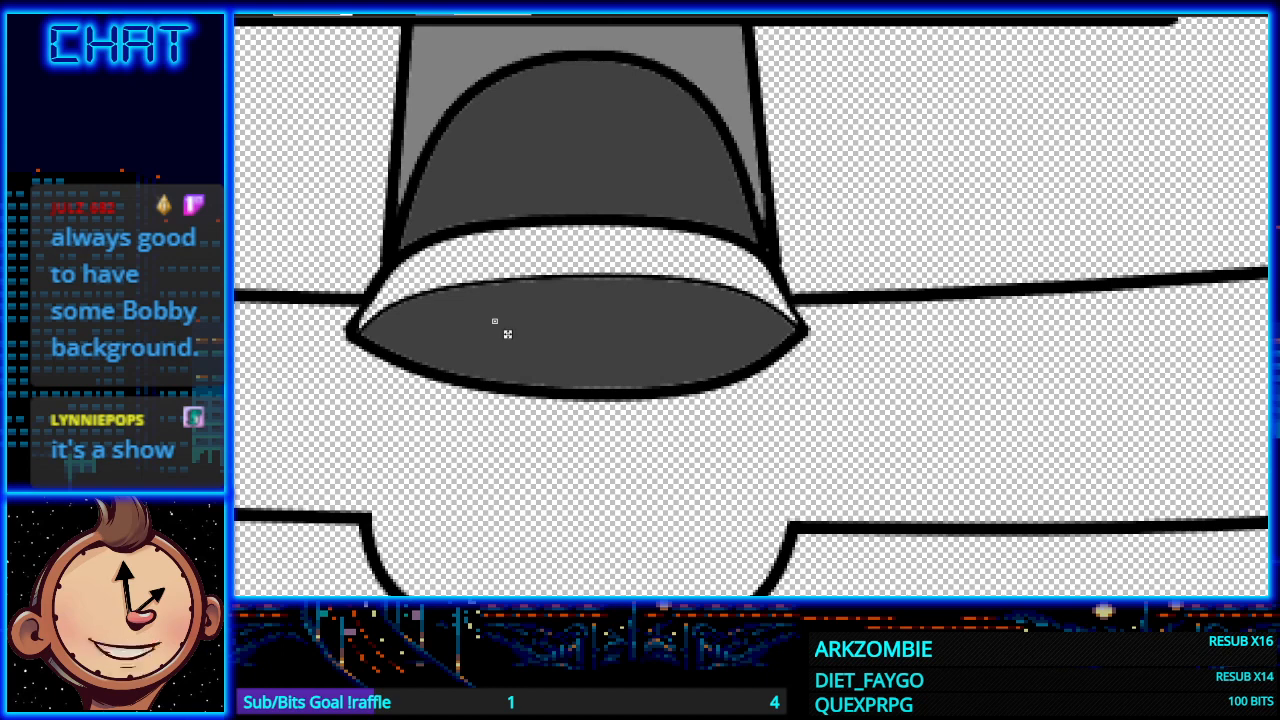
pyautogui.click(507, 334)
pyautogui.click(507, 334)
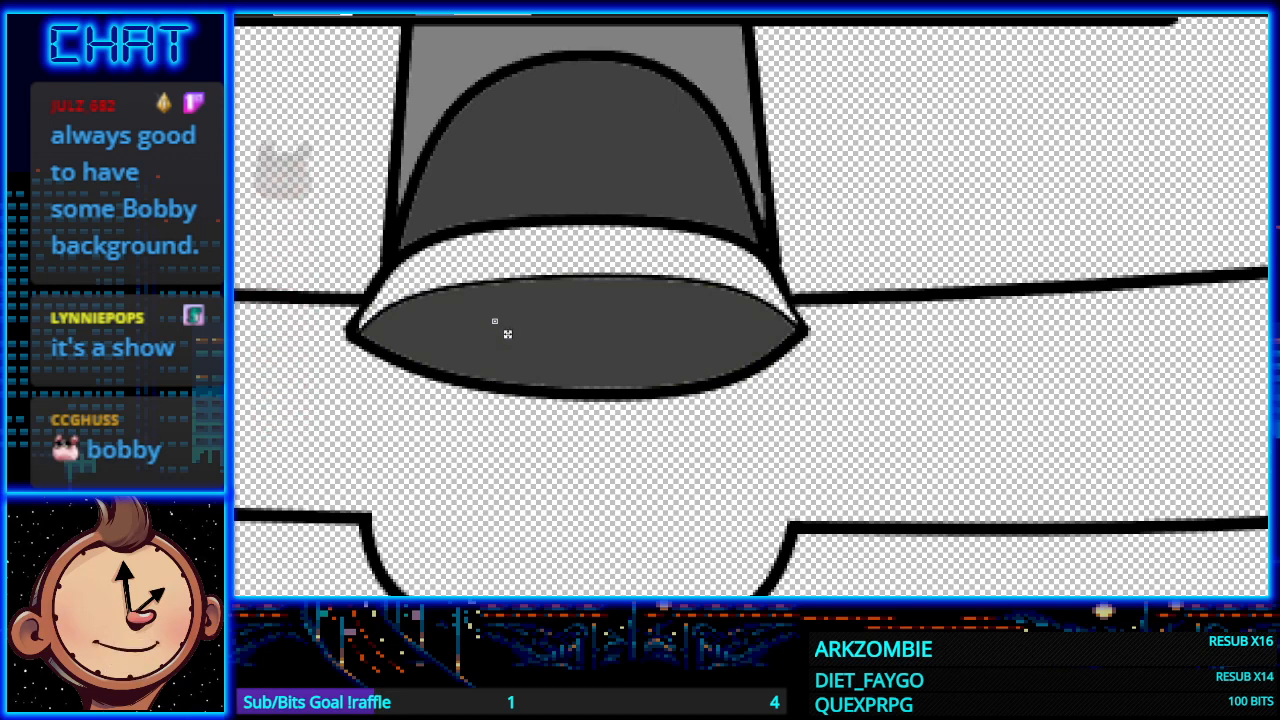
pyautogui.click(507, 334)
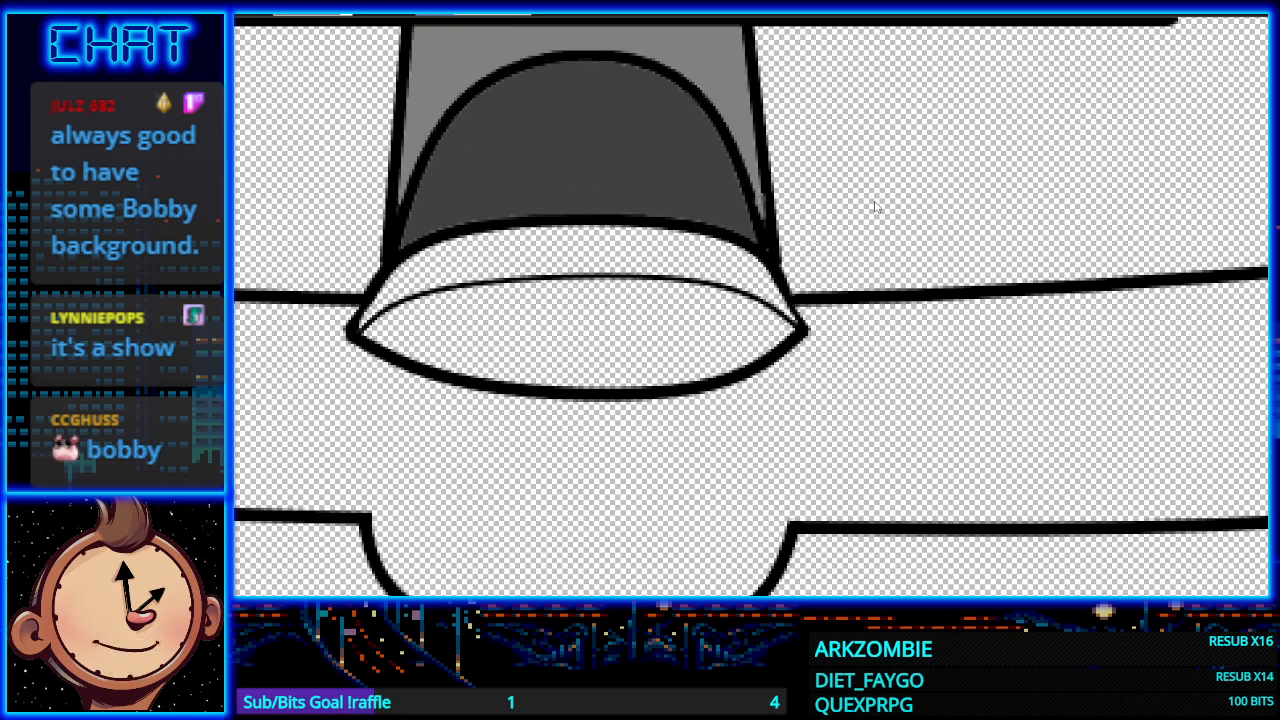
# Step: Try a darker grey and a semi-transparent grey as fills for the opening below the thin curve
pyautogui.click(567, 298)
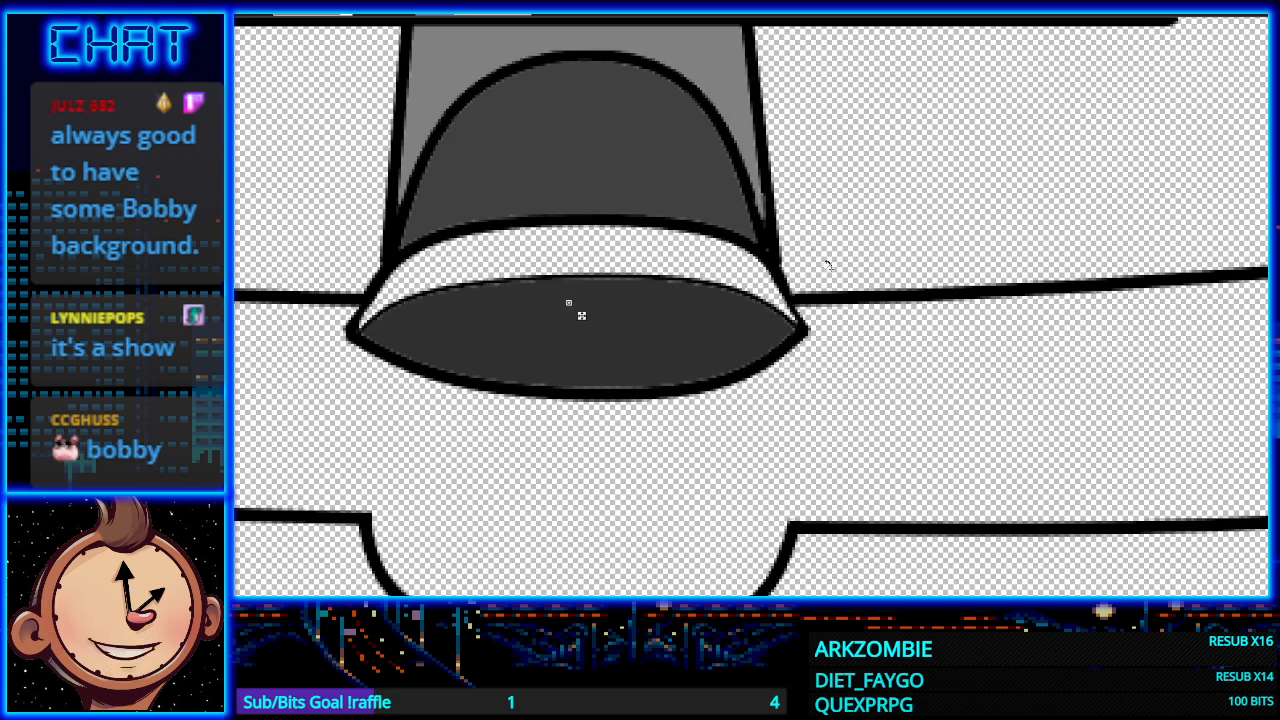
pyautogui.hotkey('ctrl', 'z')
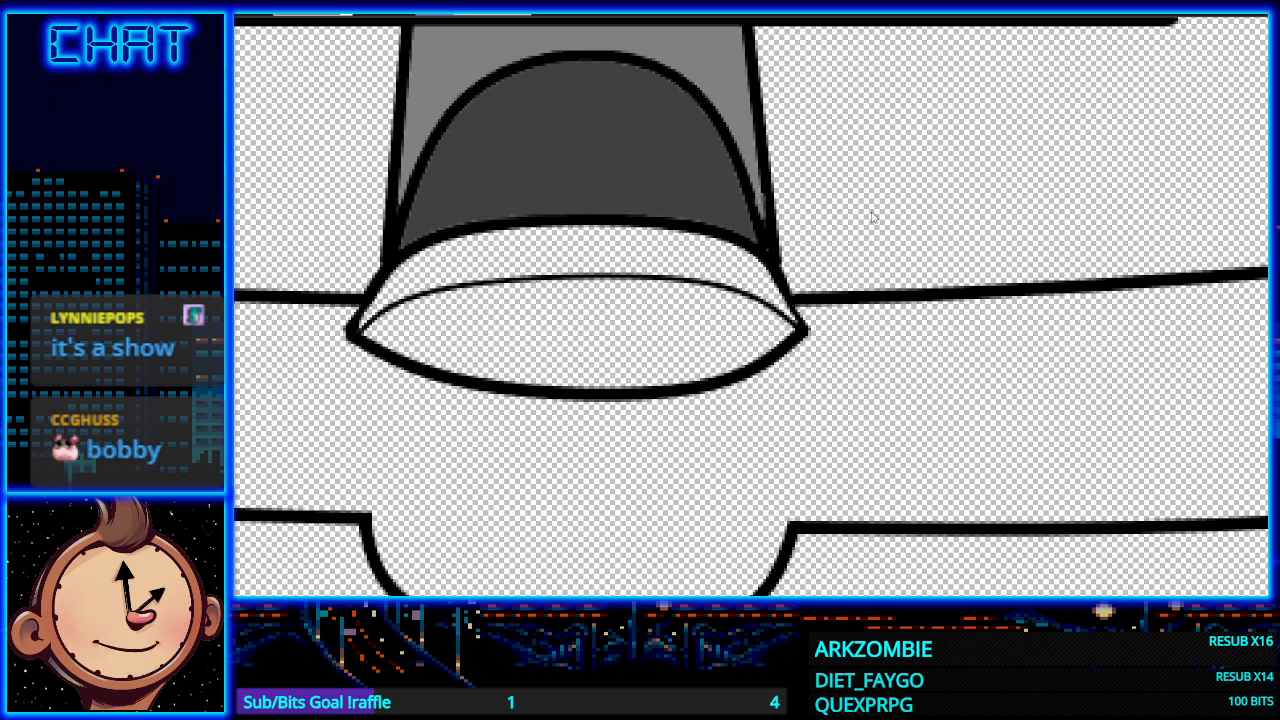
pyautogui.click(651, 297)
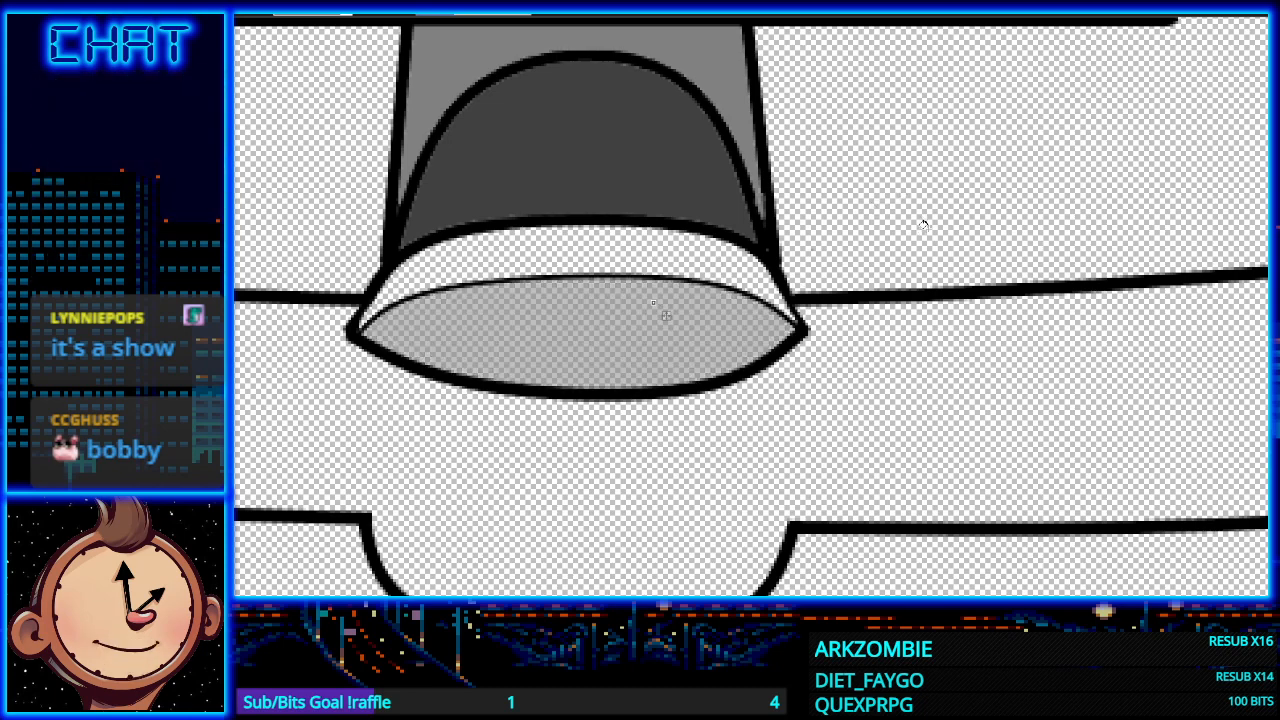
pyautogui.hotkey('ctrl', 'z')
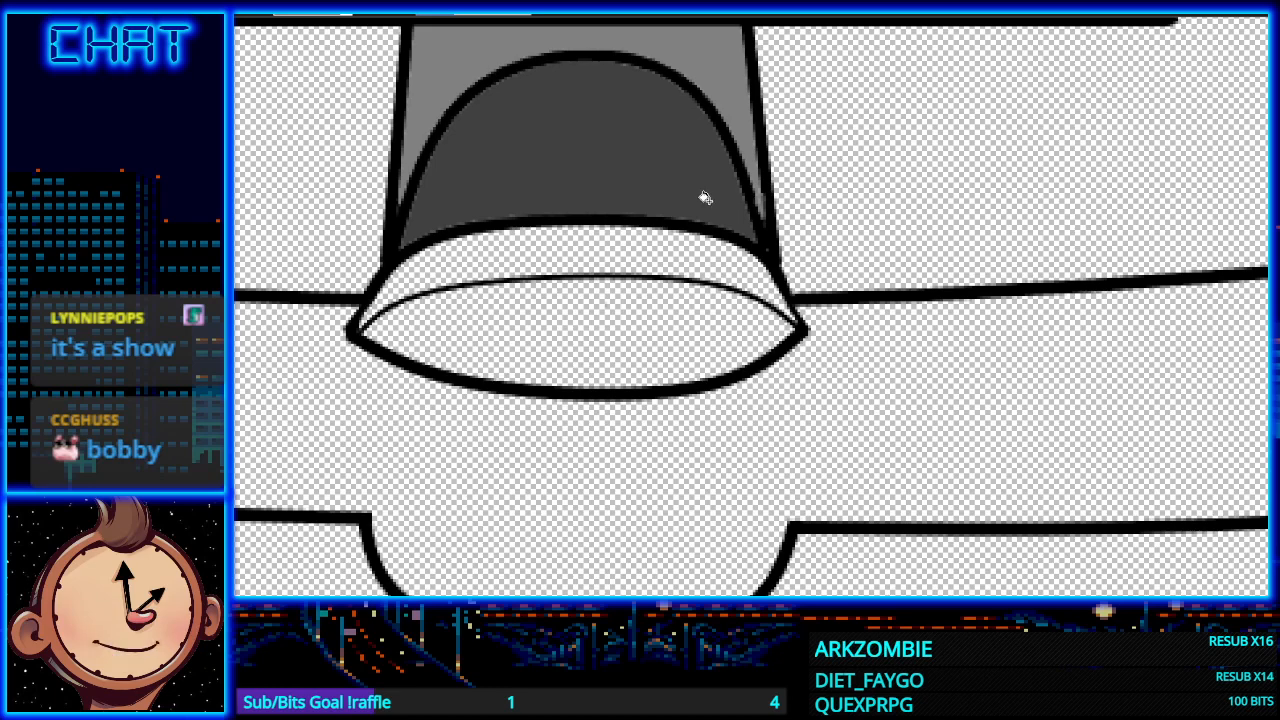
# Step: Test brush strokes and an in-between grey fill in the opening below the thin curve, undoing each
pyautogui.scroll(2, 711, 200)
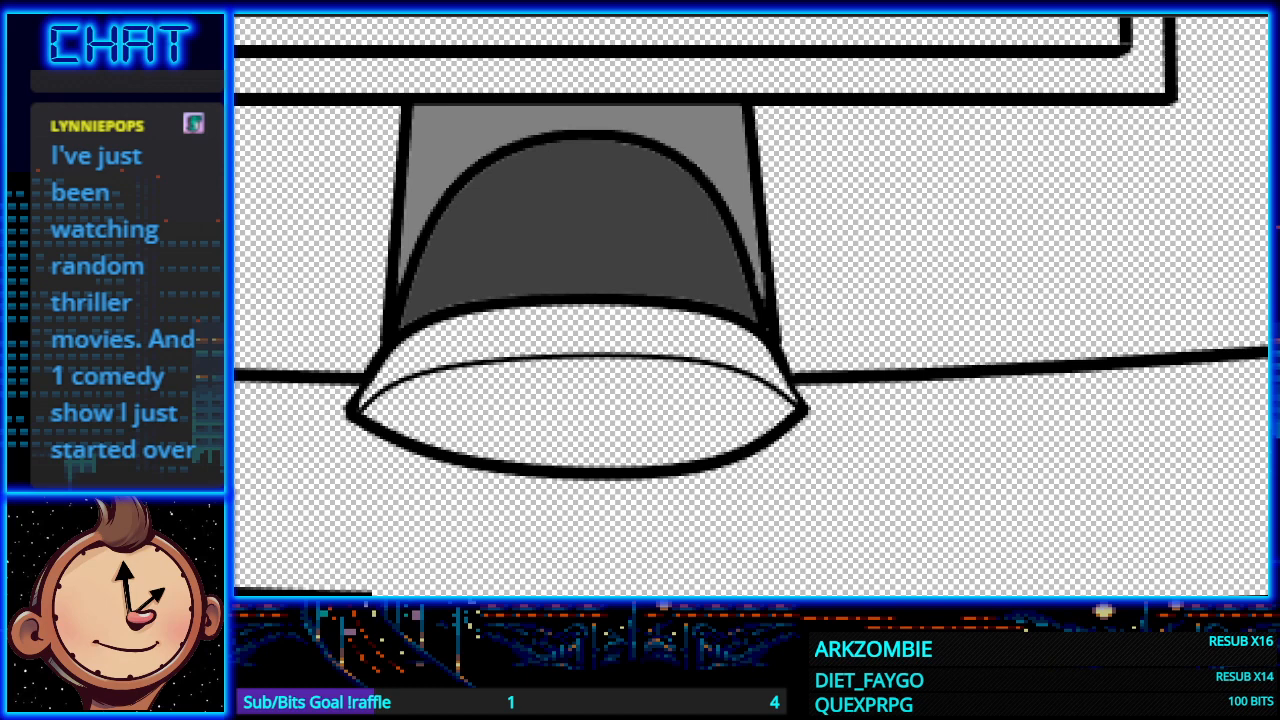
pyautogui.moveTo(545, 420)
pyautogui.mouseDown()
pyautogui.moveTo(593, 402)
pyautogui.moveTo(610, 413)
pyautogui.moveTo(535, 415)
pyautogui.mouseUp()
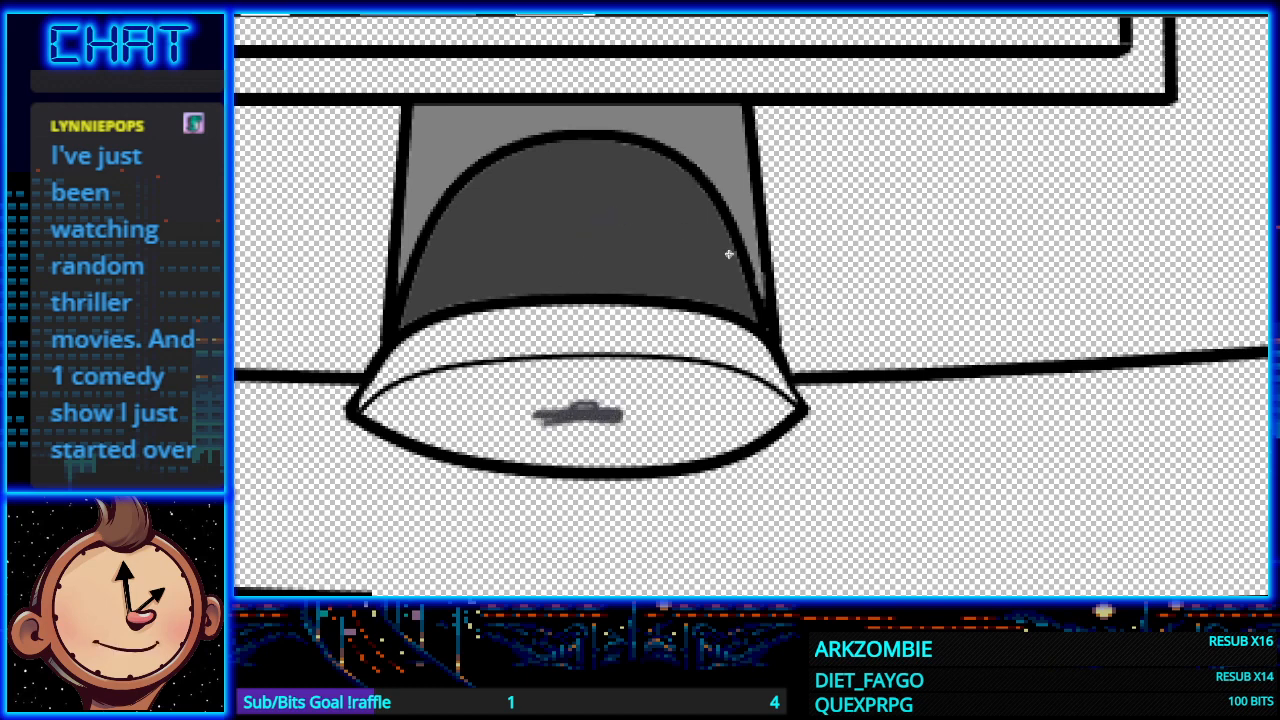
pyautogui.hotkey('ctrl', 'z')
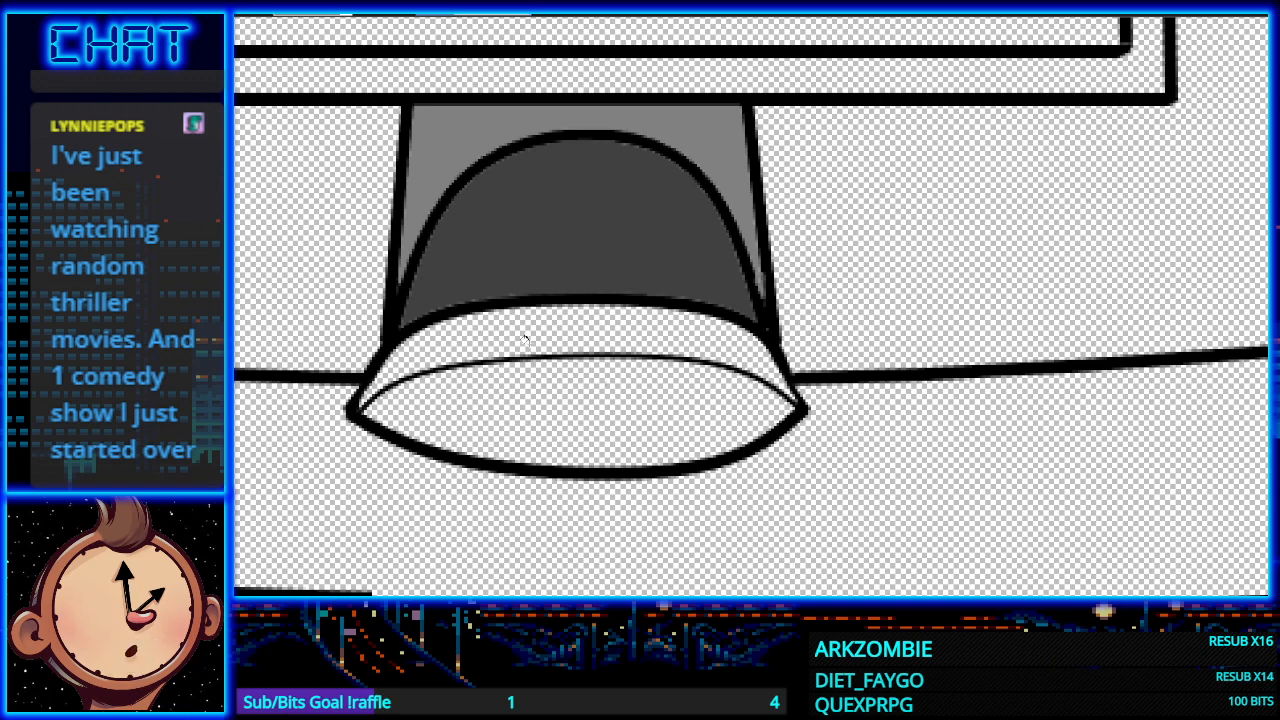
pyautogui.click(596, 384)
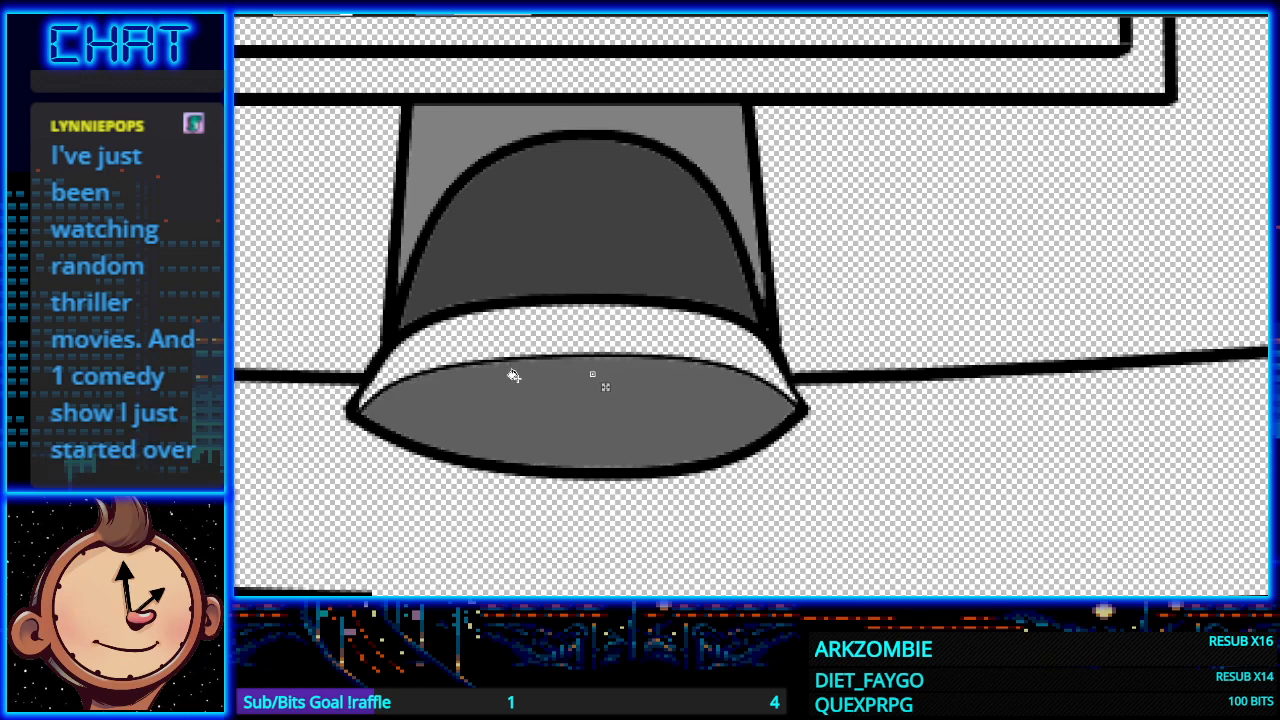
pyautogui.scroll(-2, 397, 376)
pyautogui.scroll(-1, 392, 380)
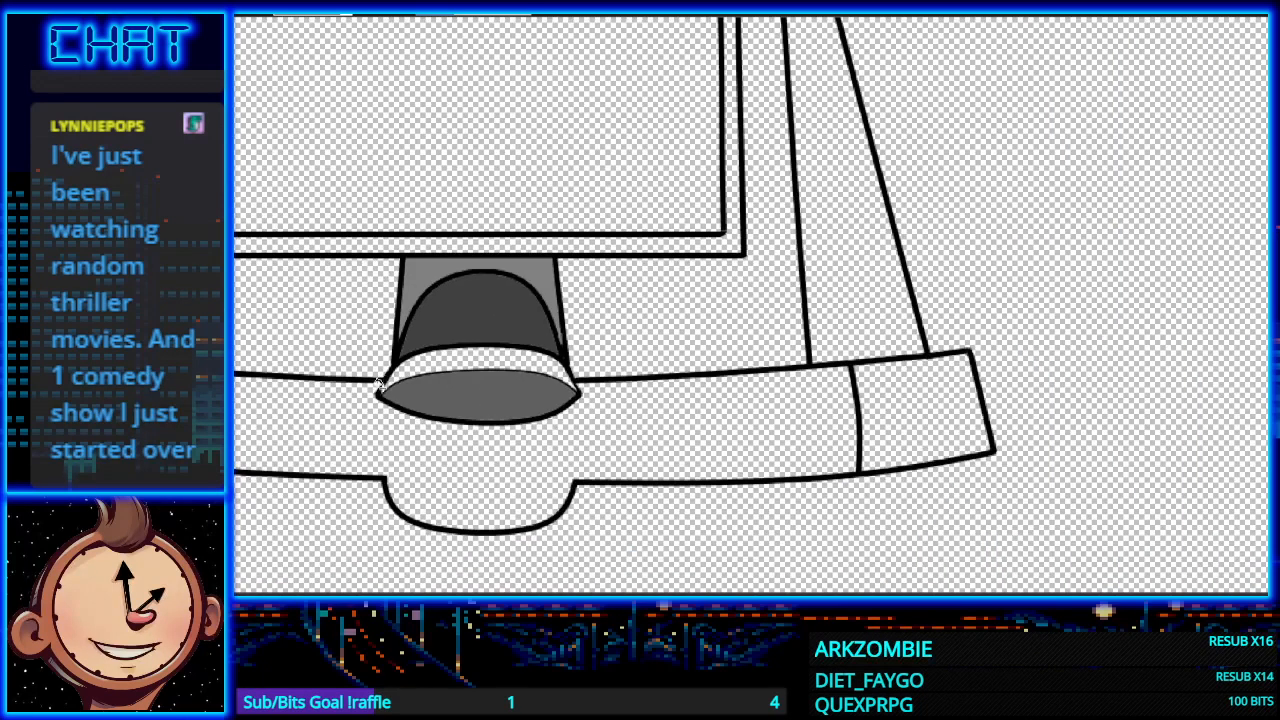
pyautogui.scroll(3, 388, 393)
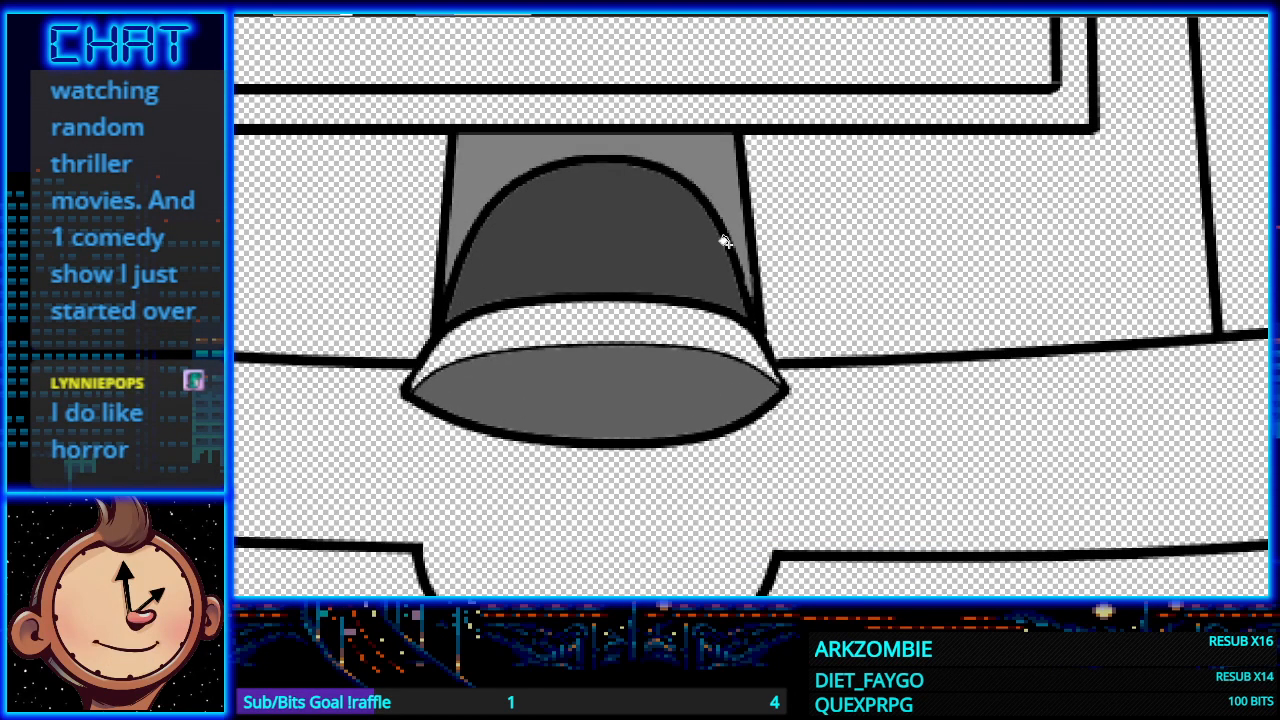
pyautogui.hotkey('ctrl', 'z')
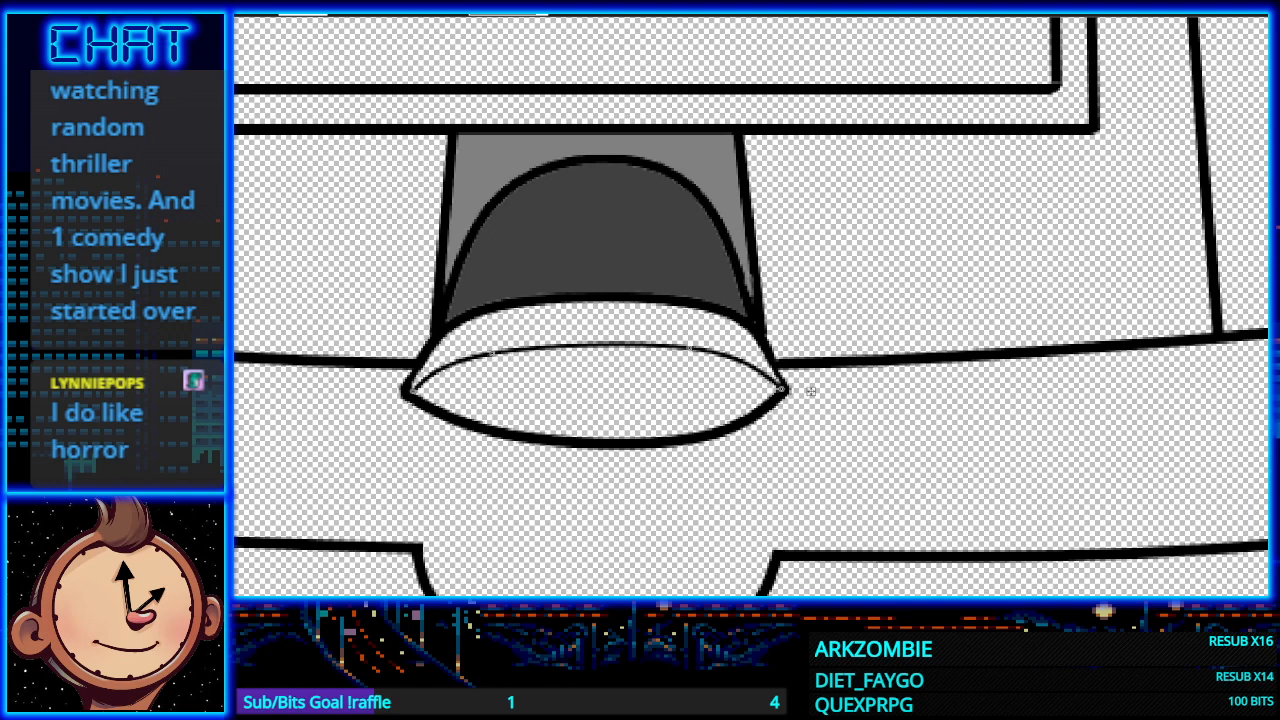
# Step: Reopen the thin curve inside the dispenser opening and lower both its bend points to make it a flatter arch
pyautogui.press('Return')
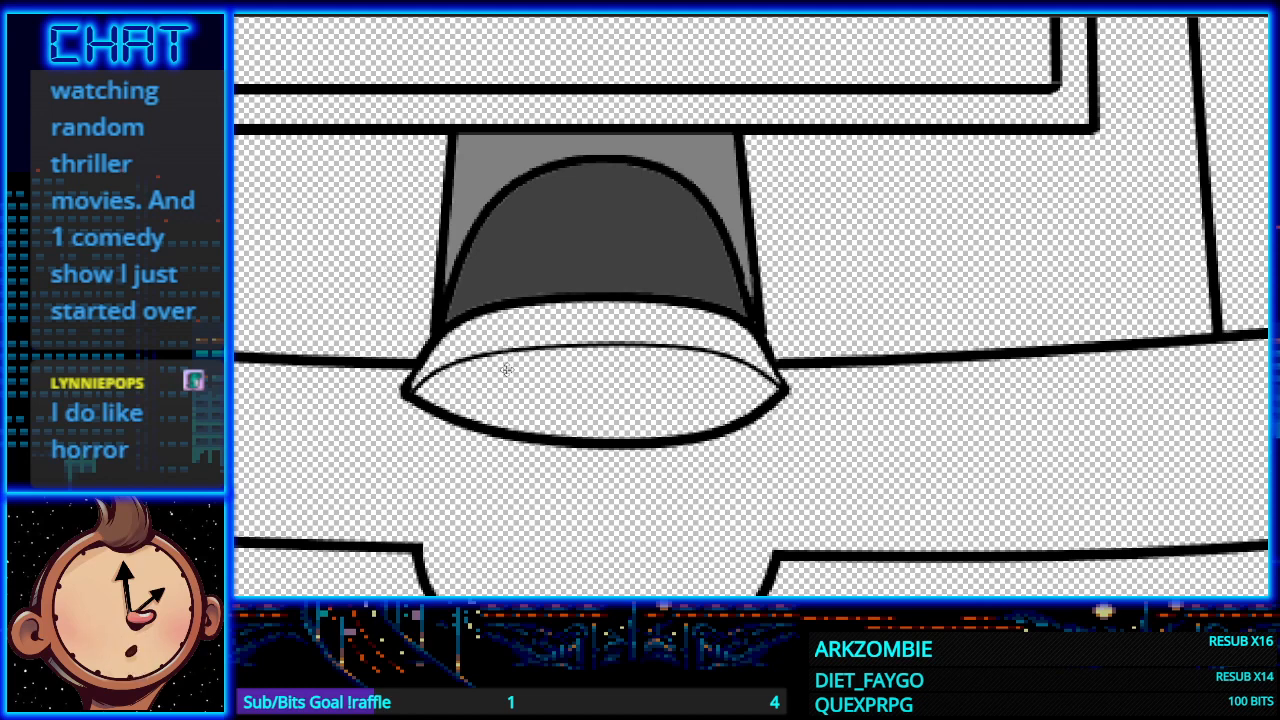
pyautogui.hotkey('ctrl', 'z')
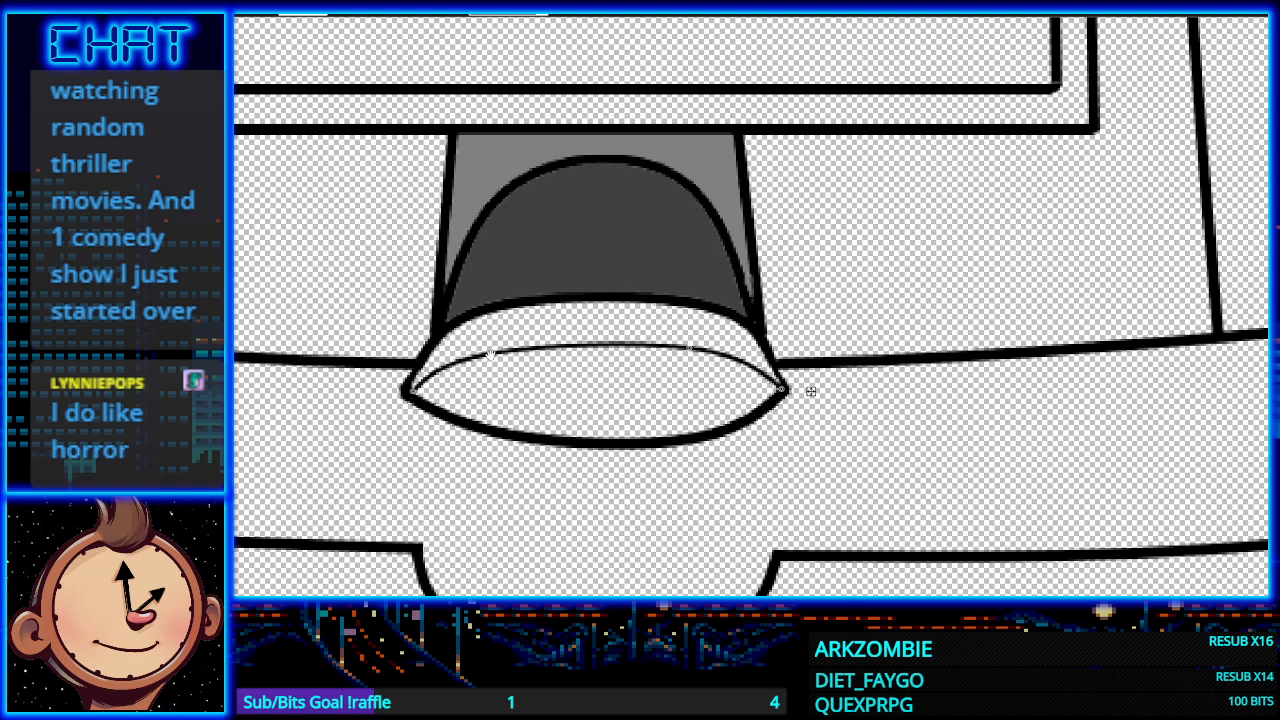
pyautogui.moveTo(490, 353); pyautogui.dragTo(497, 373)
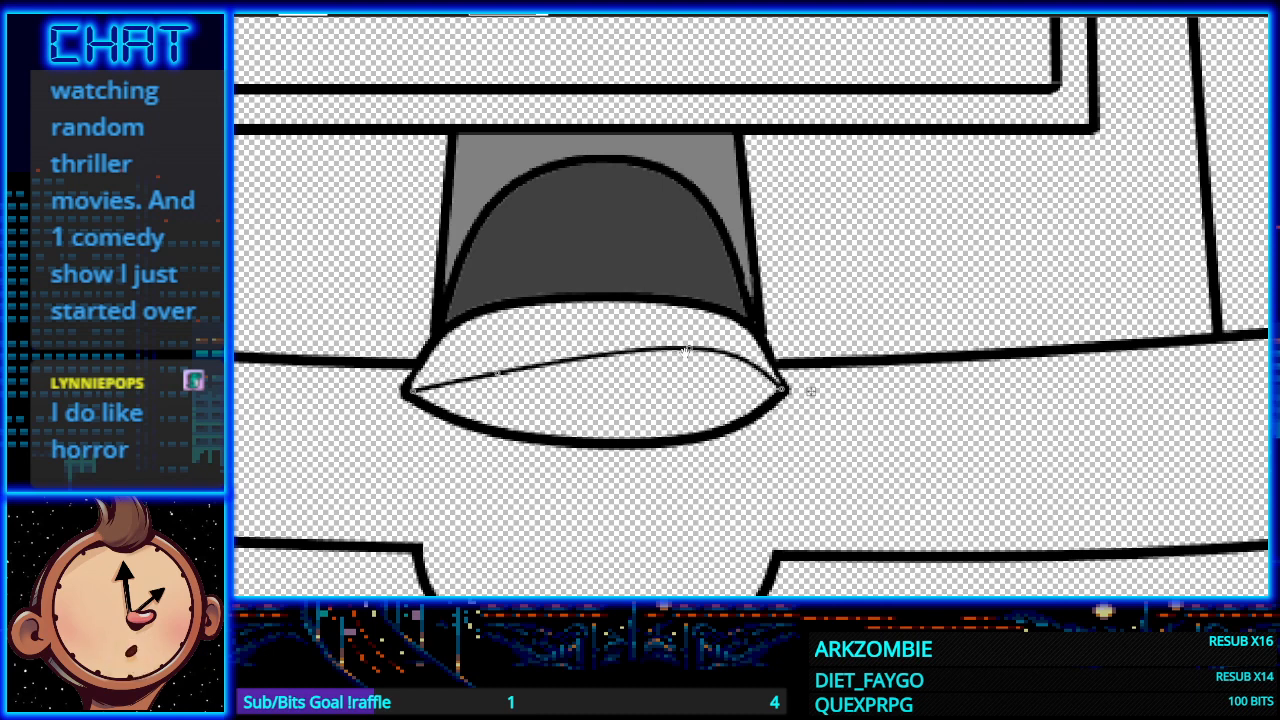
pyautogui.moveTo(686, 350); pyautogui.dragTo(677, 368)
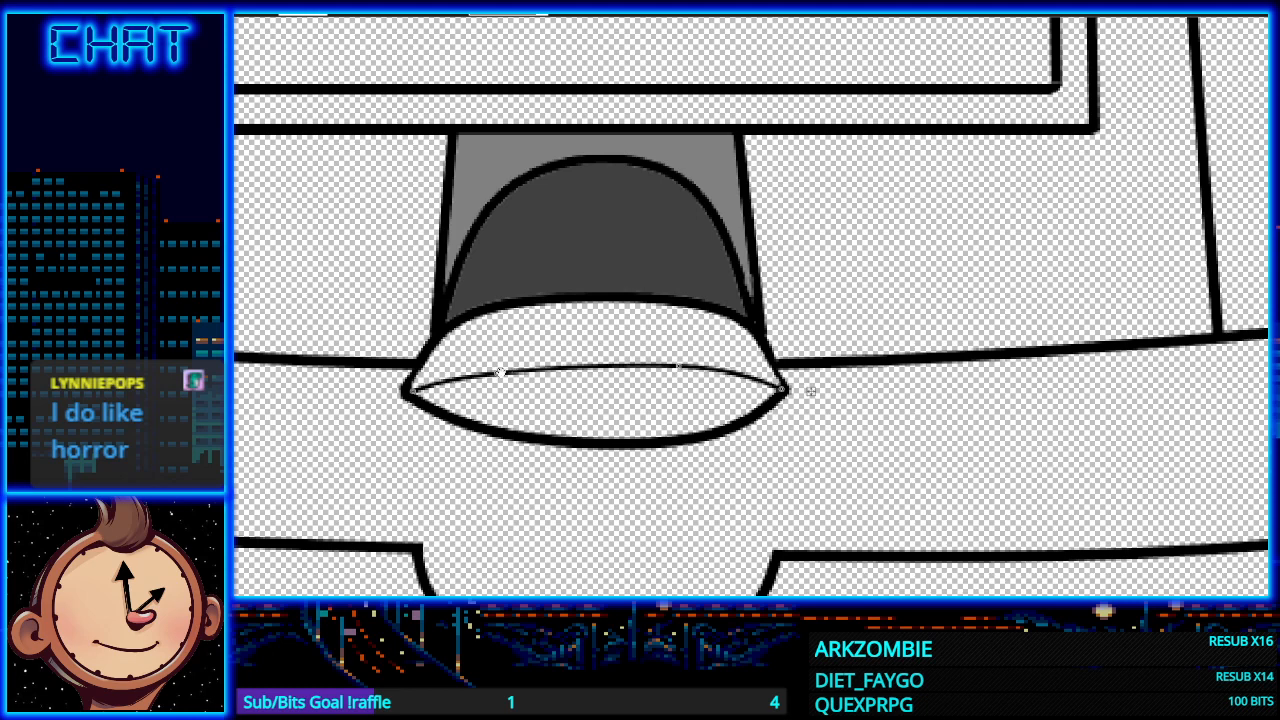
pyautogui.moveTo(499, 373); pyautogui.dragTo(498, 370)
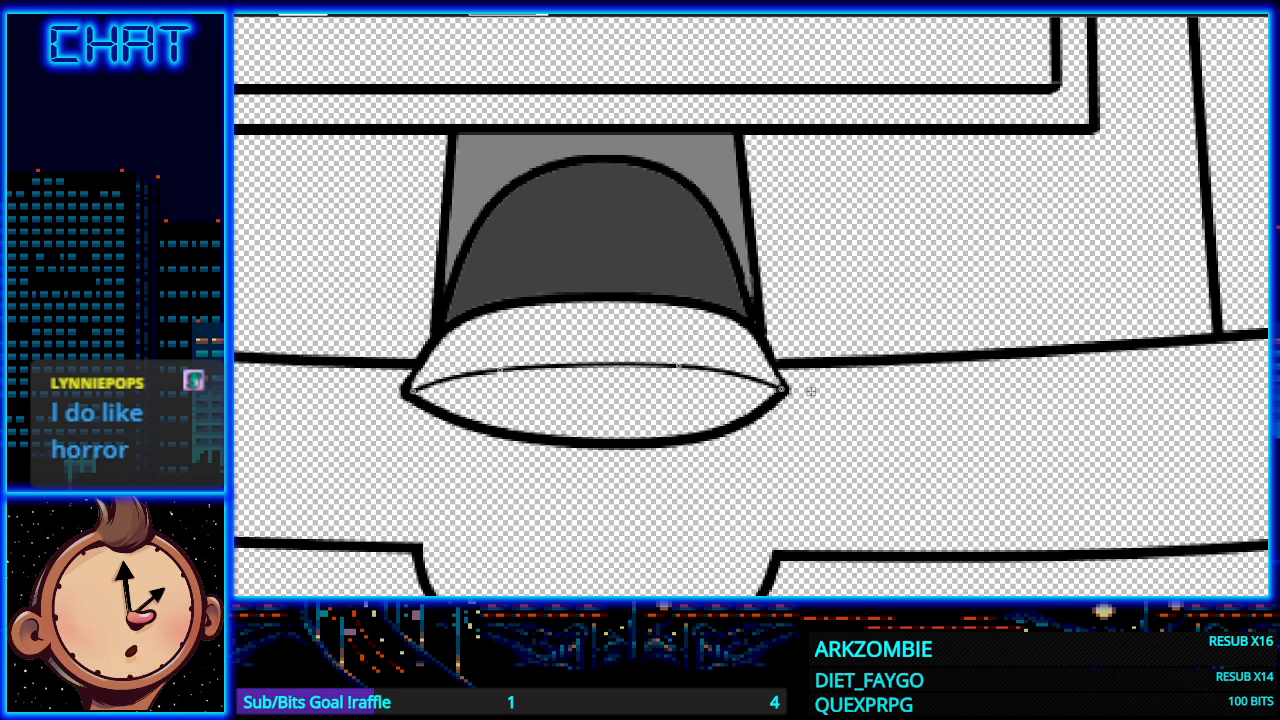
# Step: Fill the dispenser opening below the thin curve with a very dark, nearly black brown
pyautogui.click(557, 403)
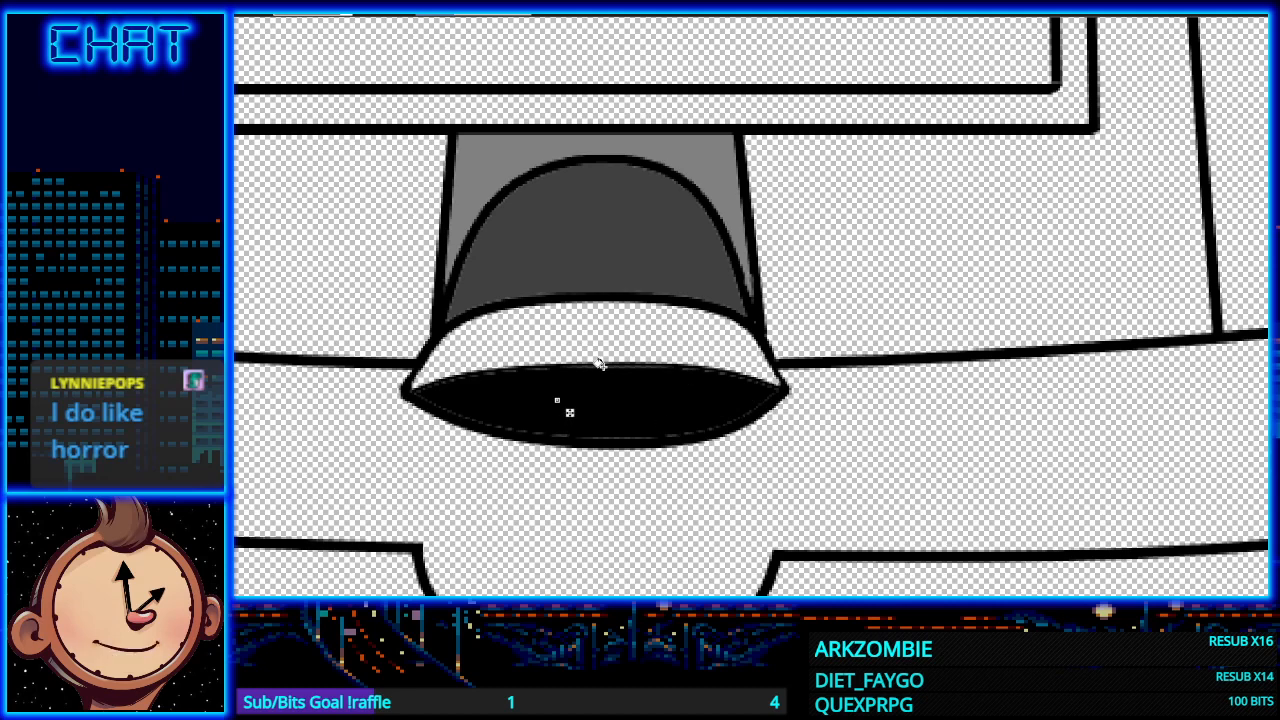
pyautogui.scroll(-3, 350, 398)
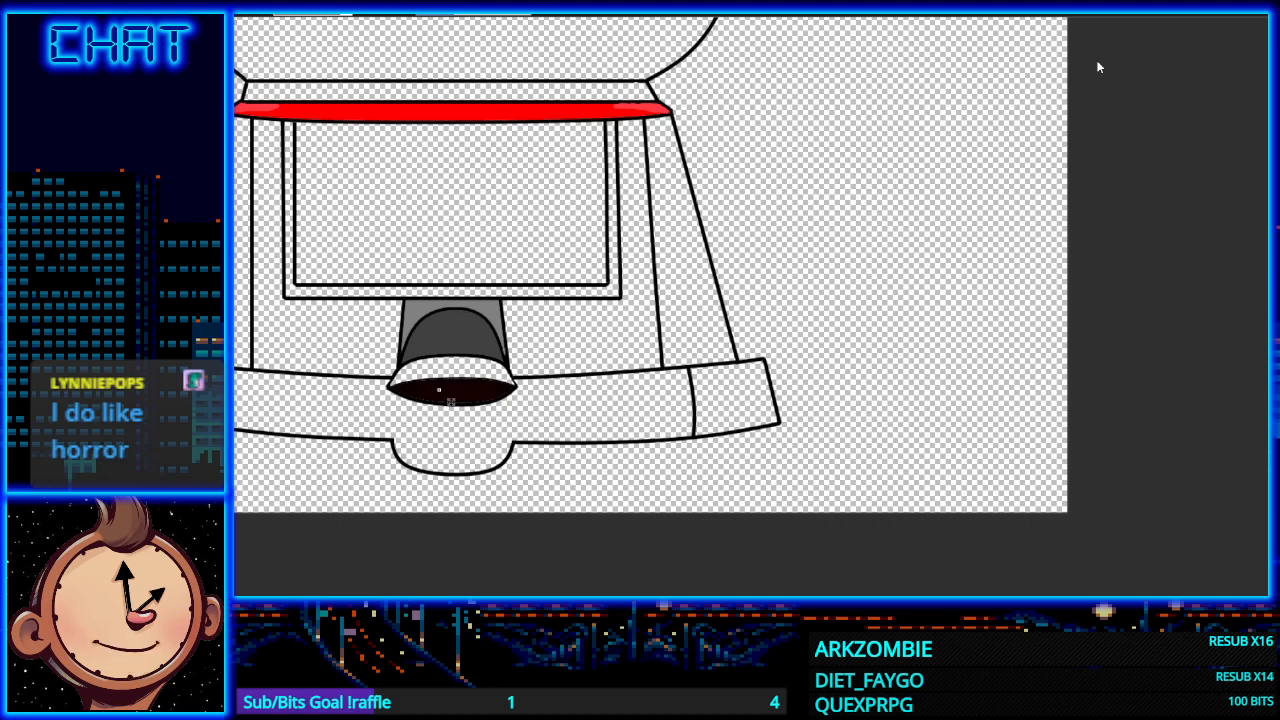
pyautogui.scroll(3, 474, 391)
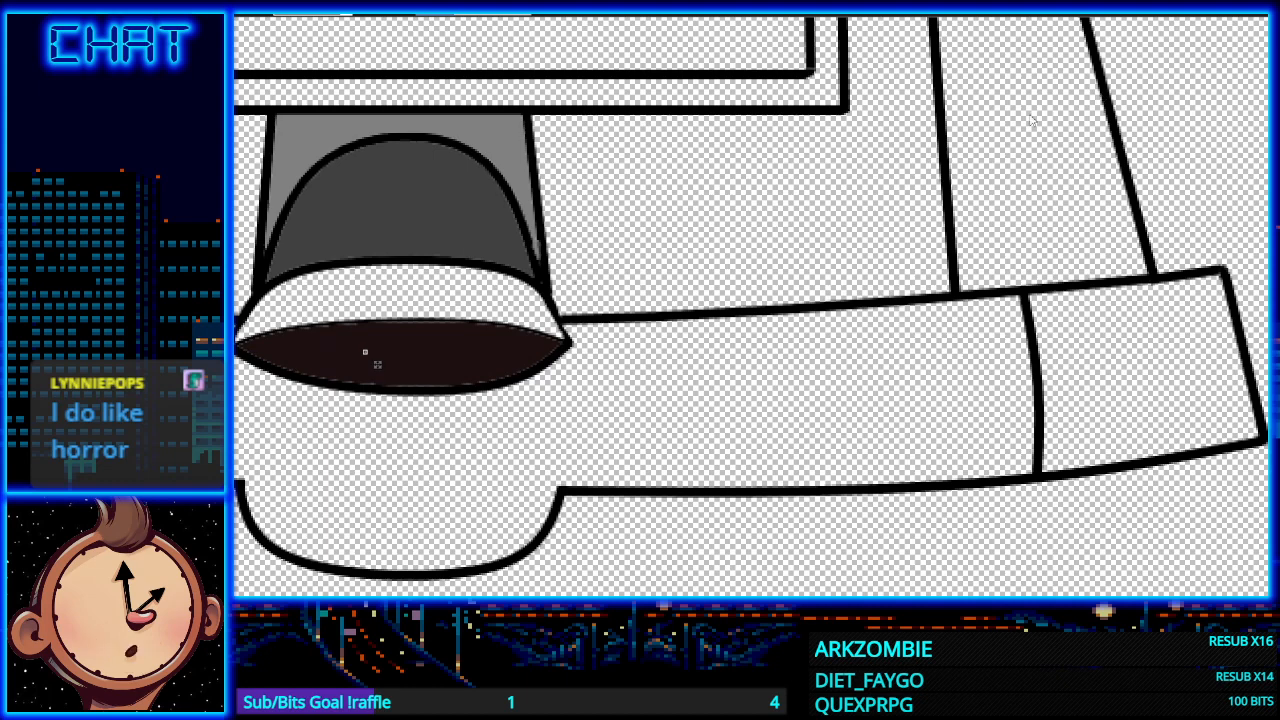
pyautogui.scroll(-4, 377, 364)
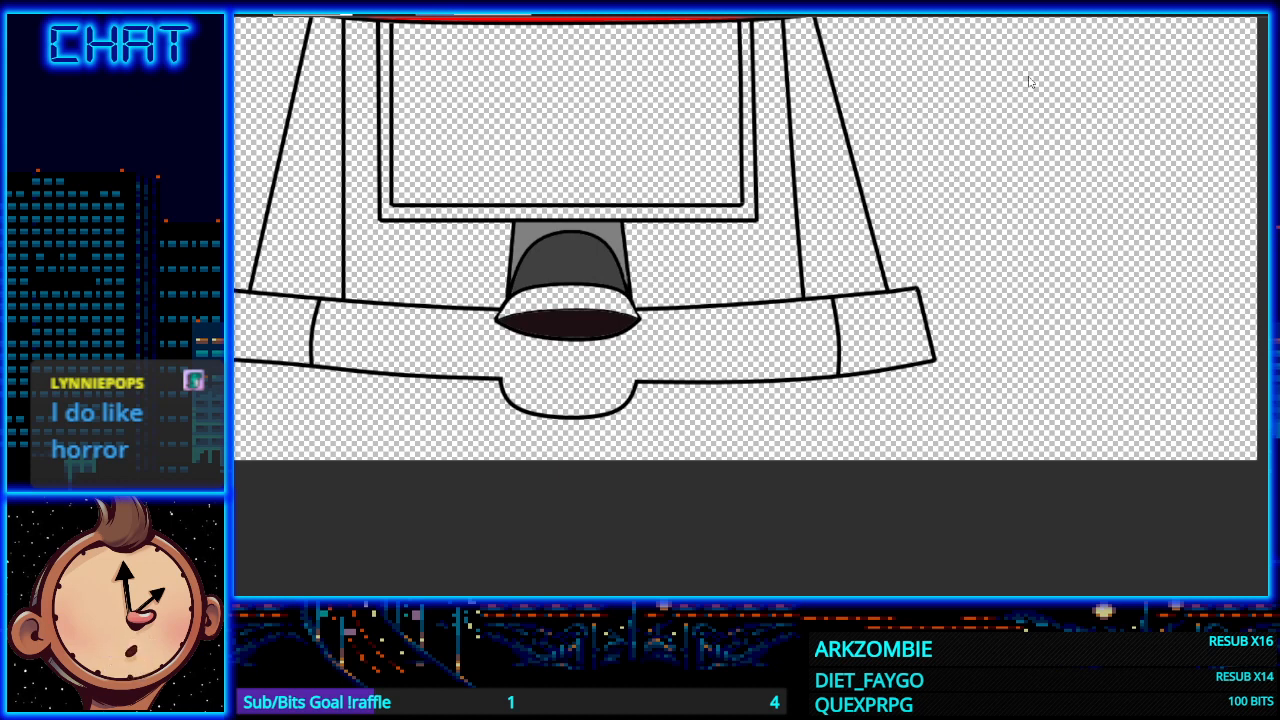
pyautogui.scroll(2, 745, 195)
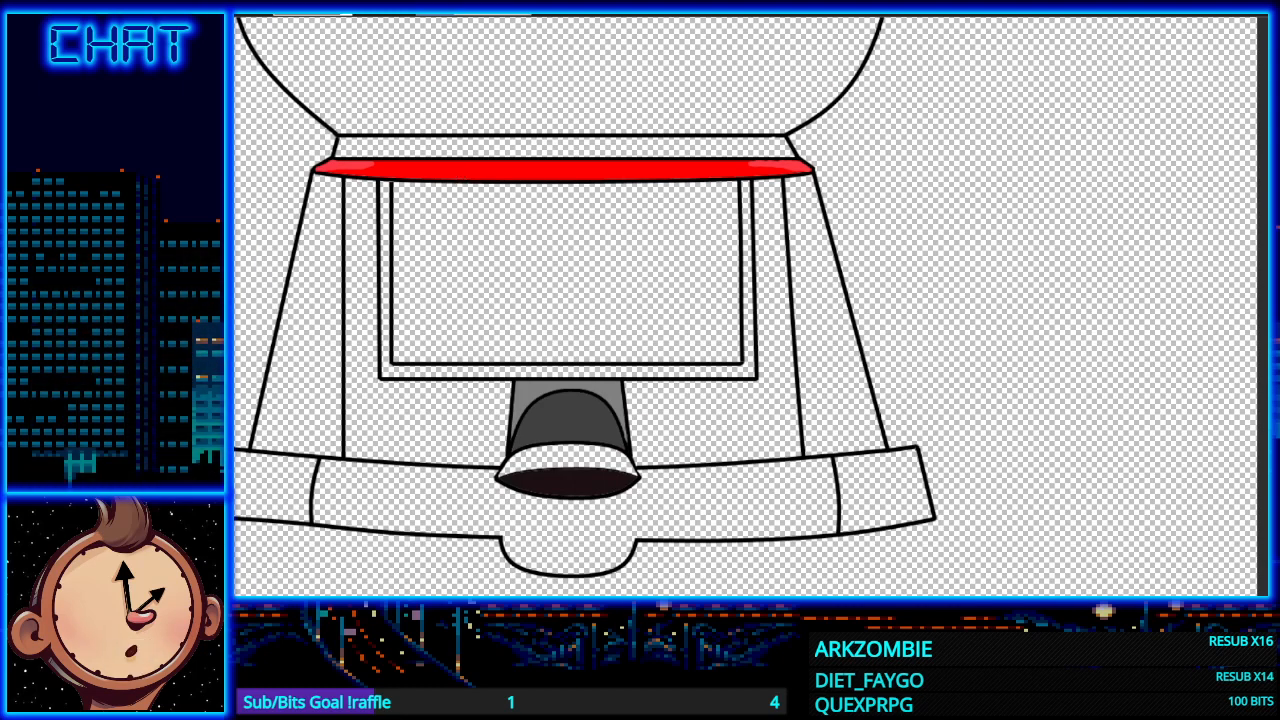
pyautogui.scroll(-1, 525, 360)
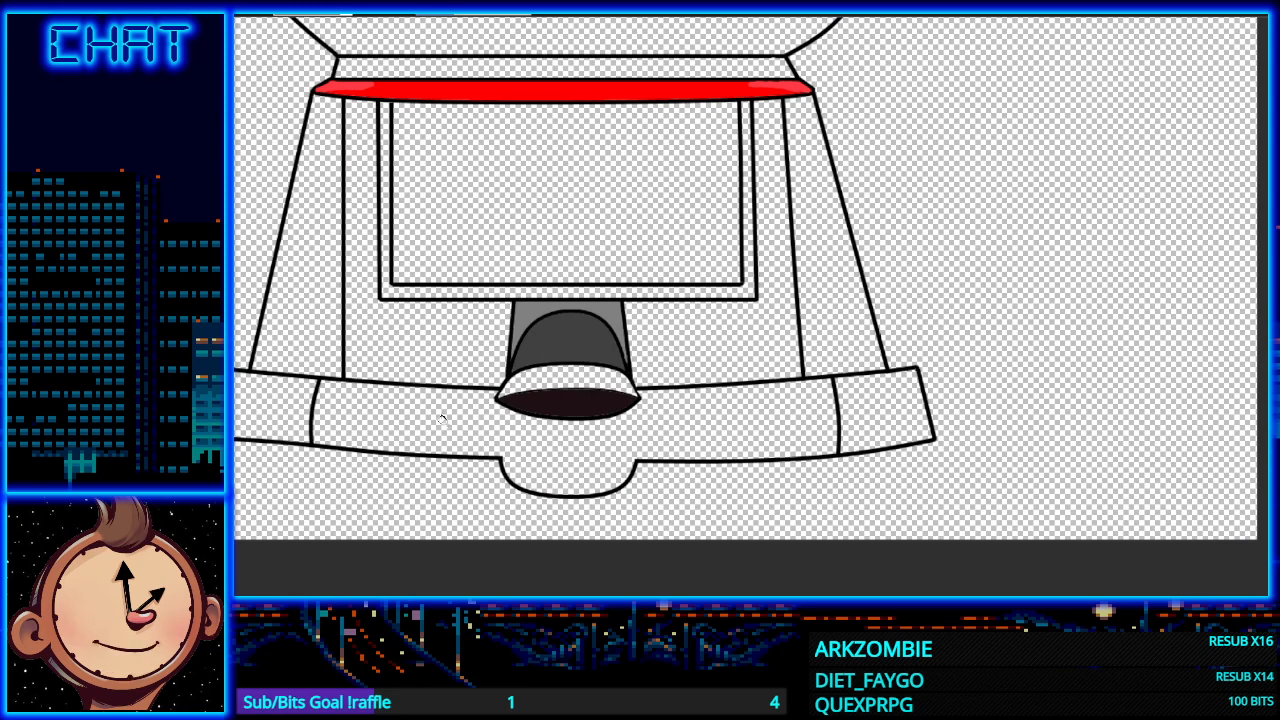
# Step: Fill the base band, the body areas around the front panel and the dispenser opening's upper rim with red
pyautogui.click(280, 410)
pyautogui.click(370, 425)
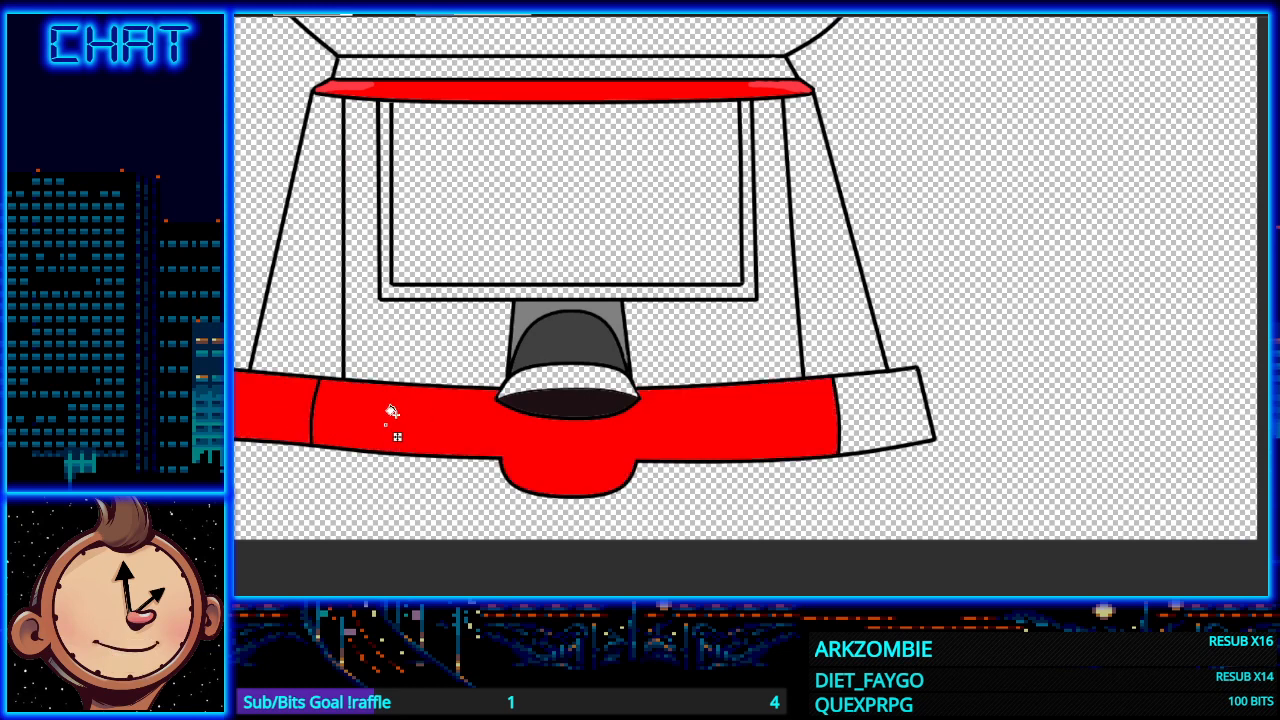
pyautogui.click(880, 410)
pyautogui.click(832, 335)
pyautogui.click(782, 340)
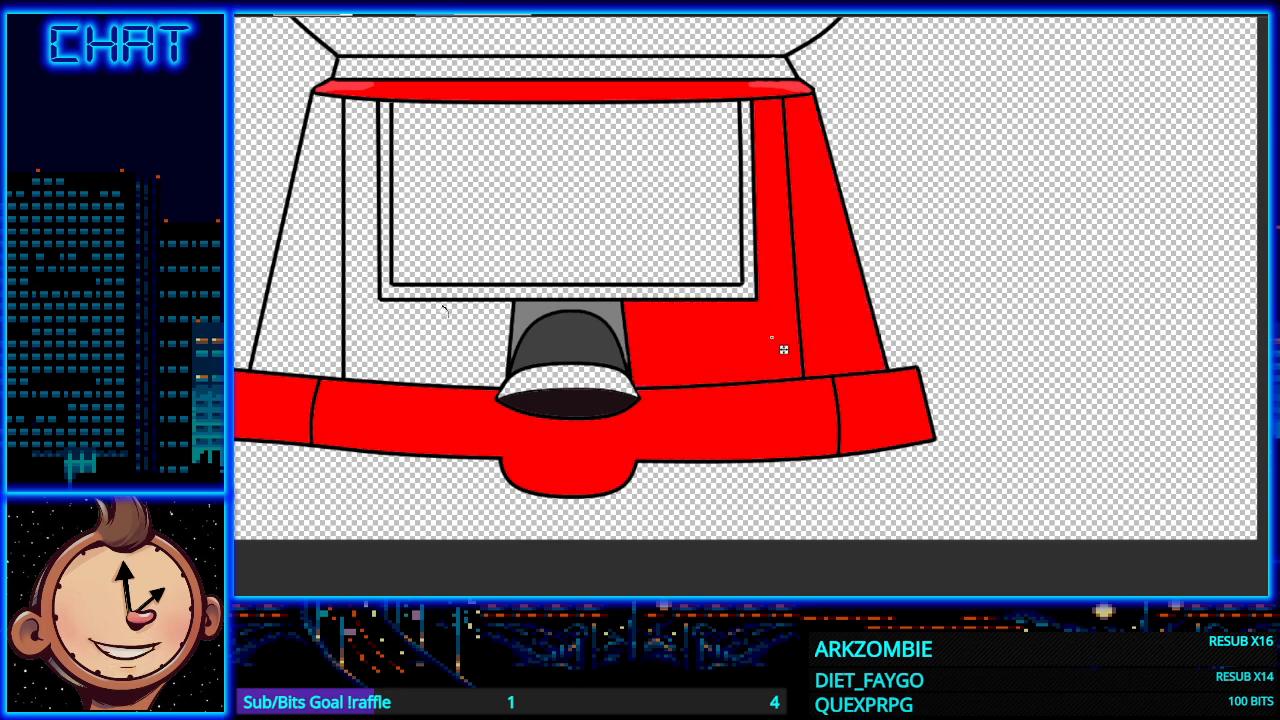
pyautogui.click(442, 312)
pyautogui.click(332, 300)
pyautogui.click(520, 370)
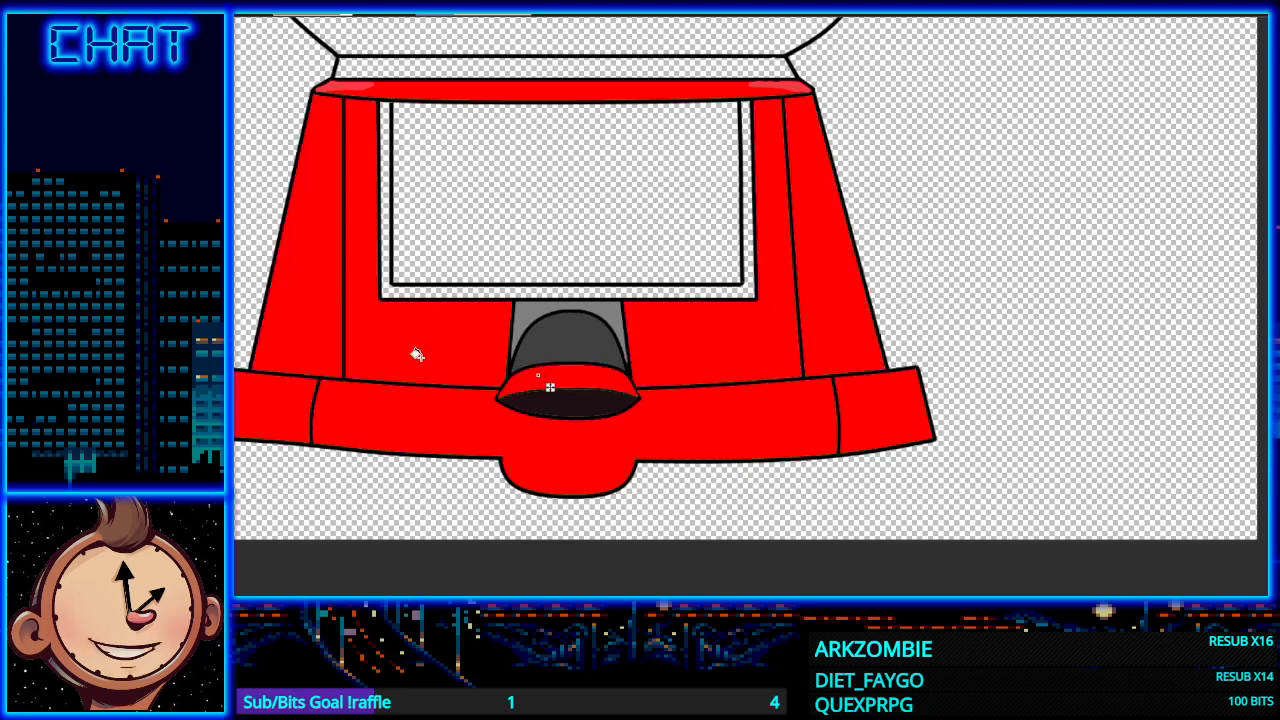
# Step: Fill the front panel's inner rectangle with red, trying a dark red on it and reverting to red
pyautogui.click(434, 246)
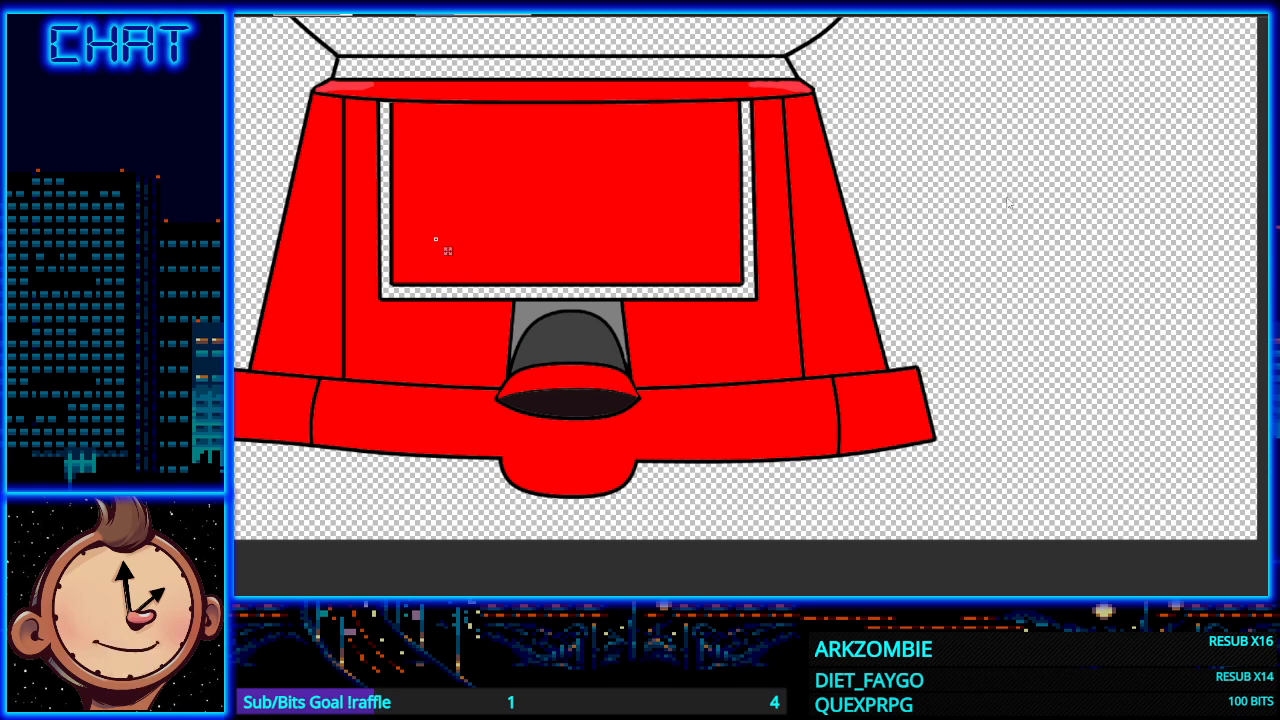
pyautogui.click(882, 180)
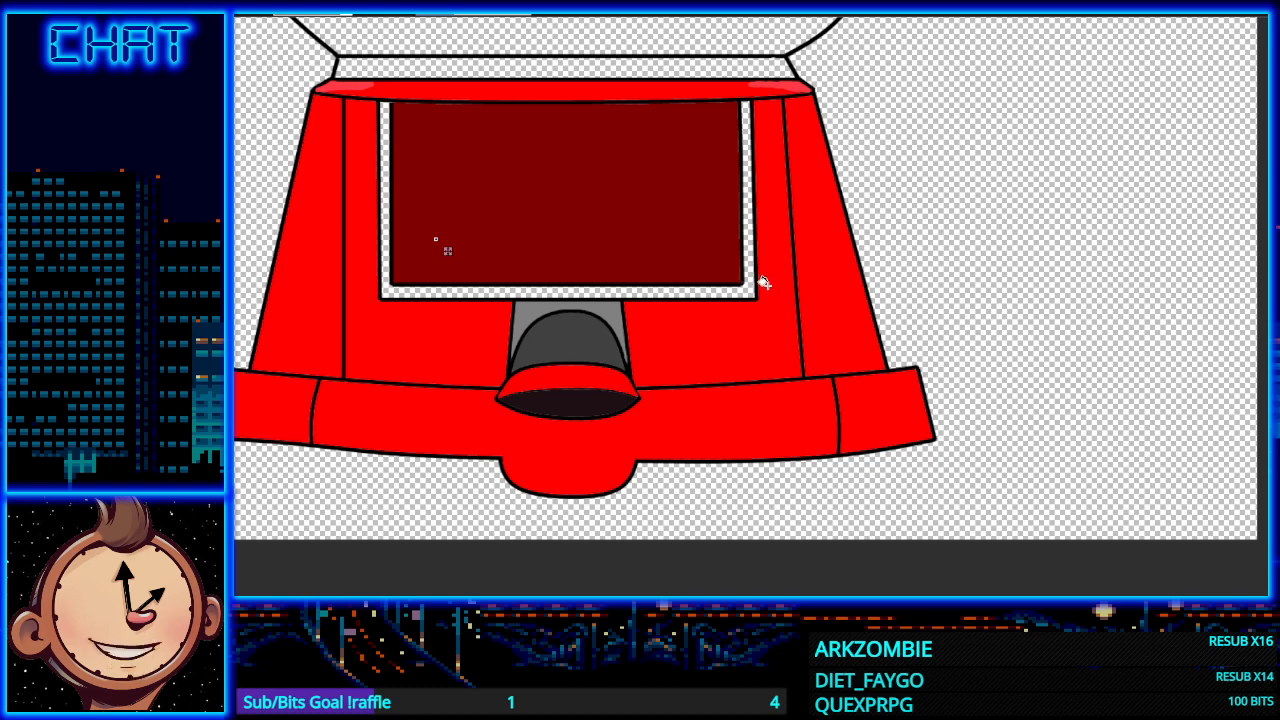
pyautogui.hotkey('ctrl', 'z')
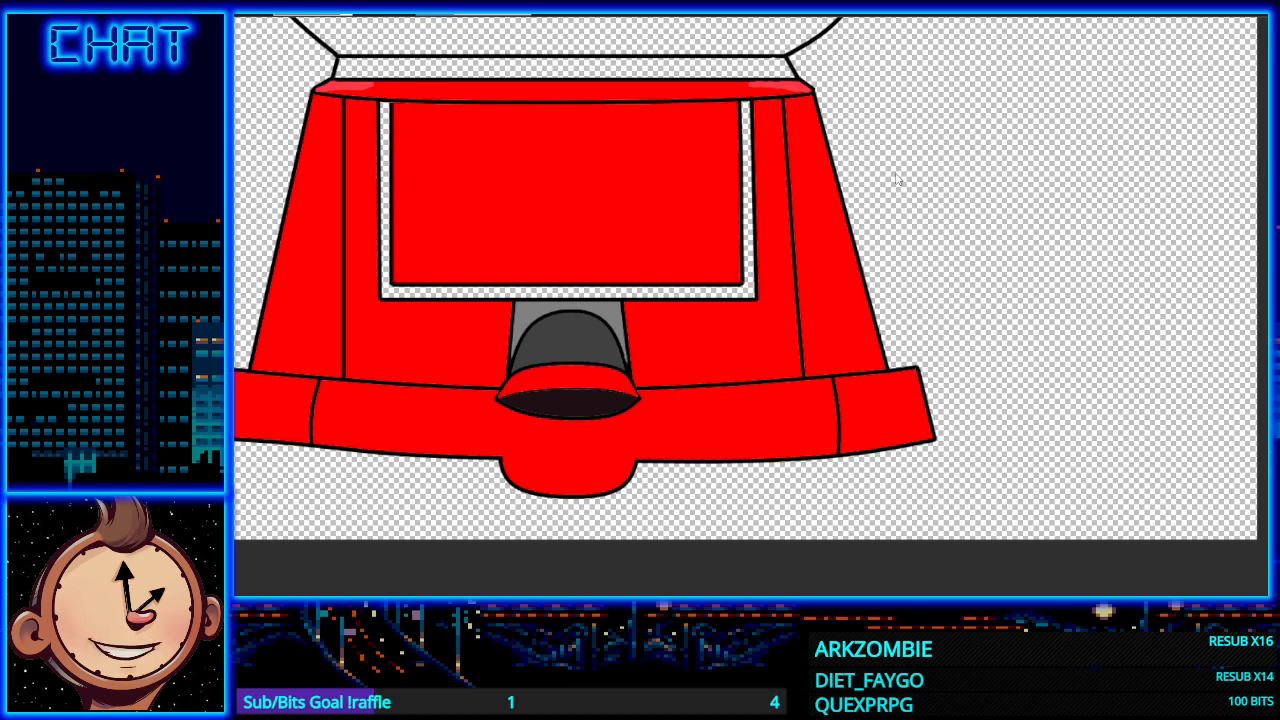
# Step: Try dark red on the front panel's frame, undo it and fill the frame with red
pyautogui.click(740, 292)
pyautogui.scroll(-2, 509, 285)
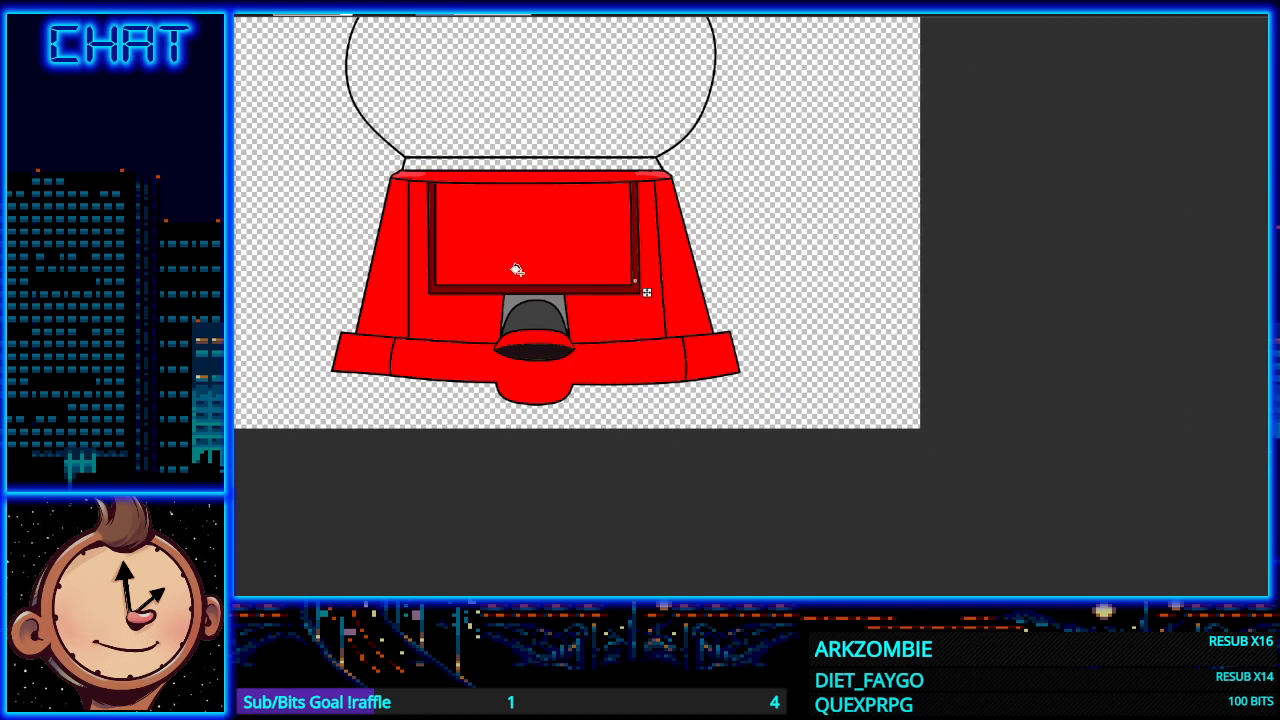
pyautogui.scroll(2, 514, 269)
pyautogui.hotkey('ctrl', 'z')
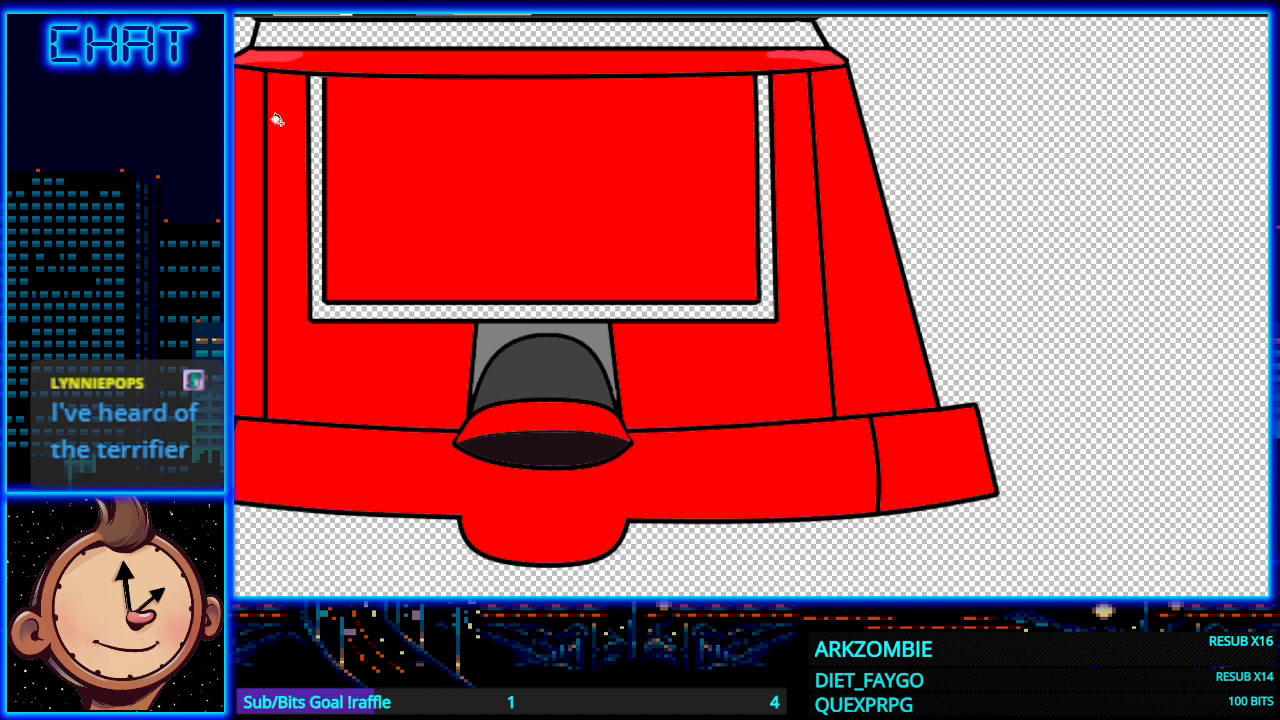
pyautogui.click(316, 93)
# Step: Examine the whole gumball machine and its filled base from a distance and close up
pyautogui.scroll(-3, 346, 220)
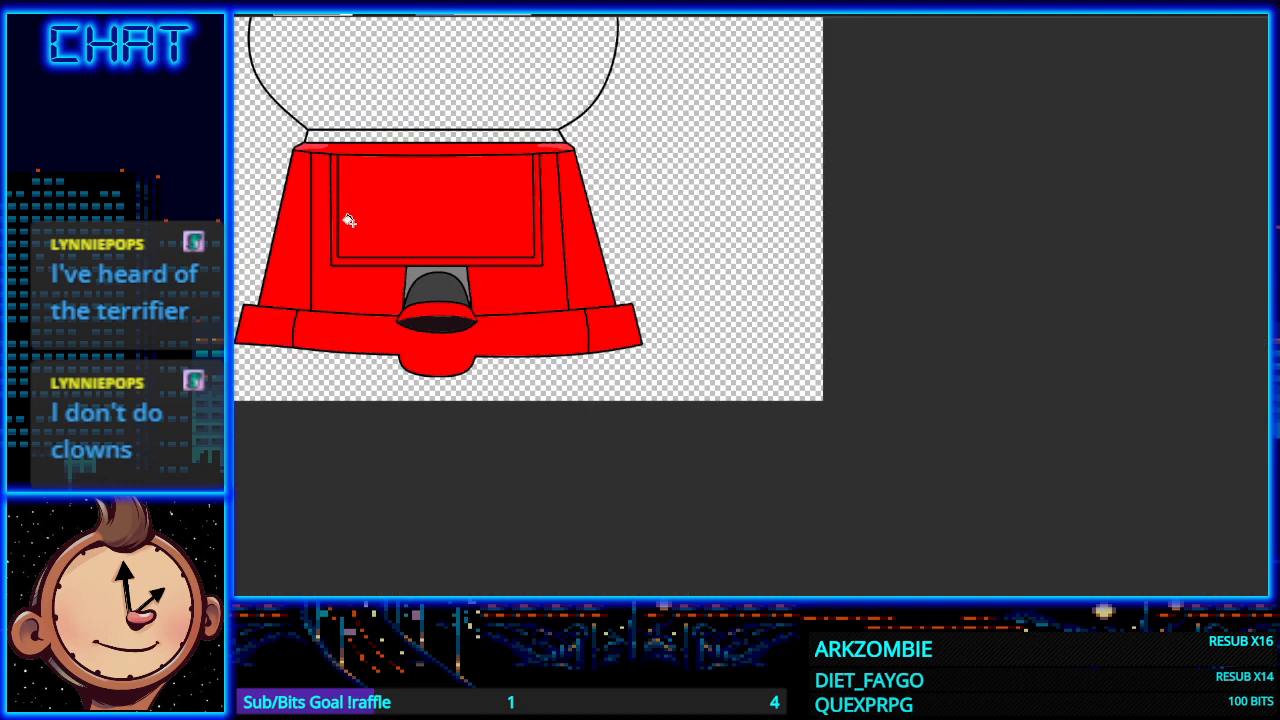
pyautogui.scroll(2, 270, 236)
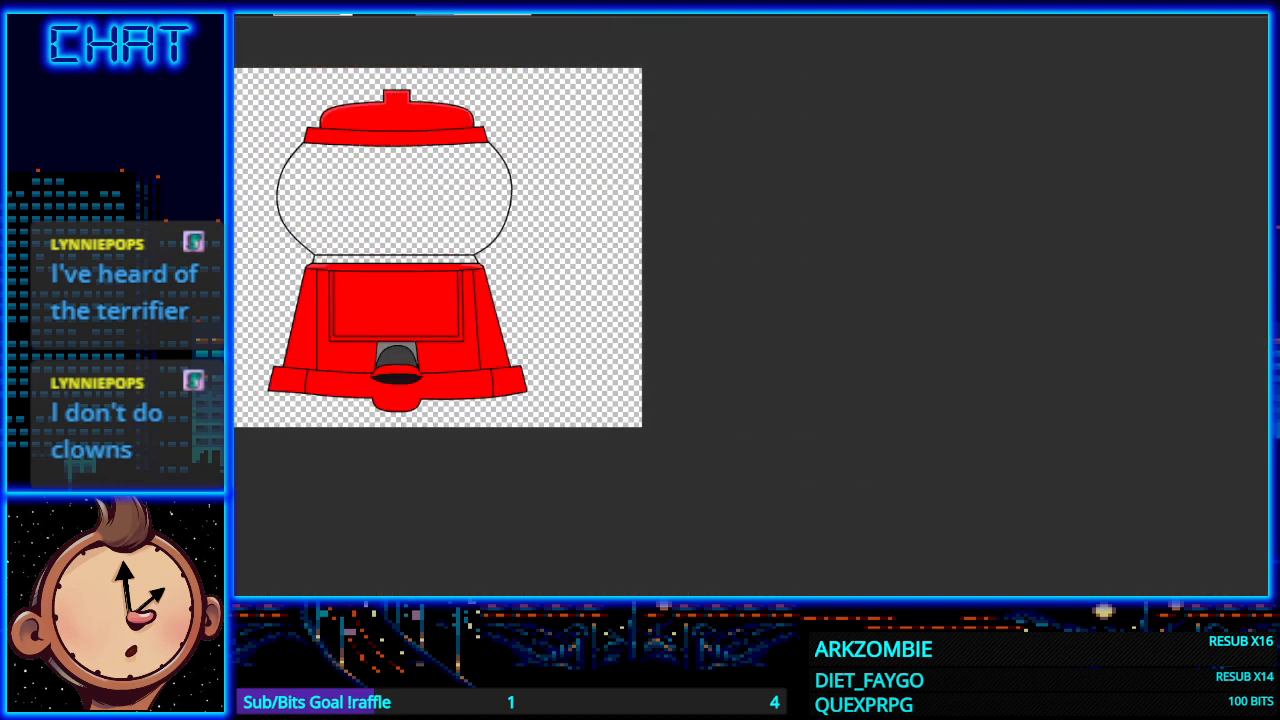
pyautogui.moveTo(810, 596); pyautogui.dragTo(712, 596)
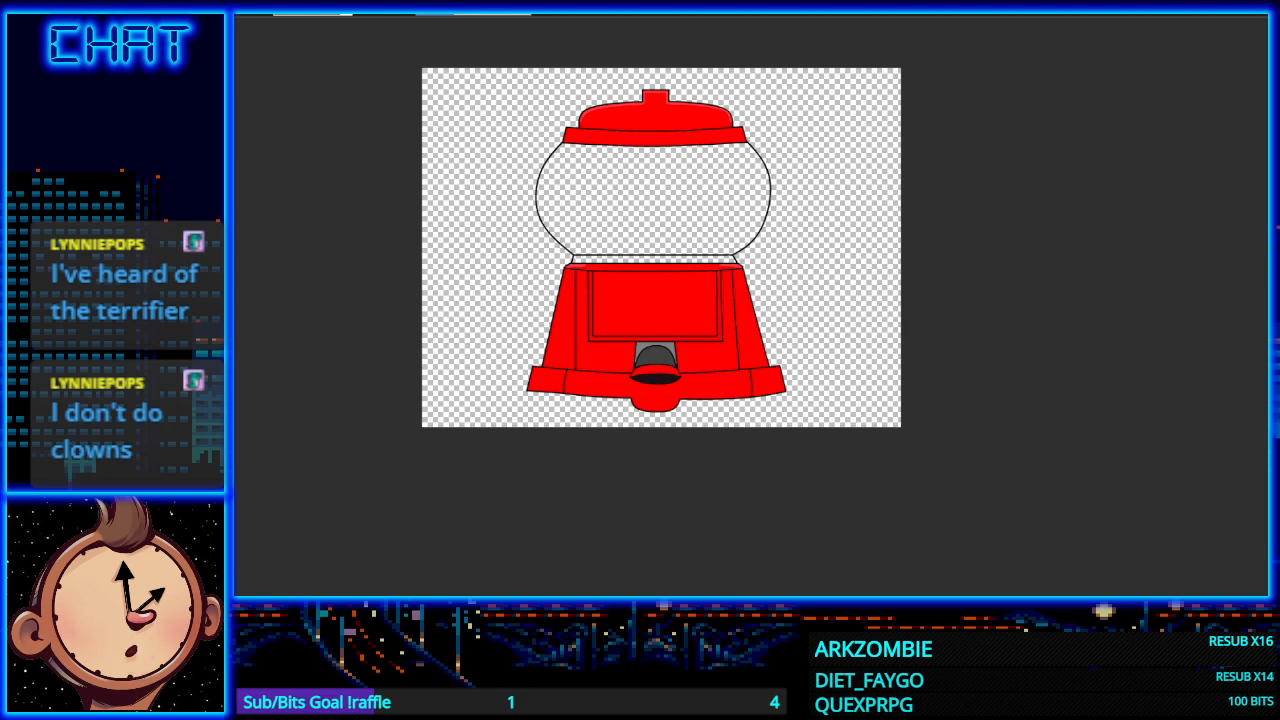
pyautogui.scroll(2, 629, 266)
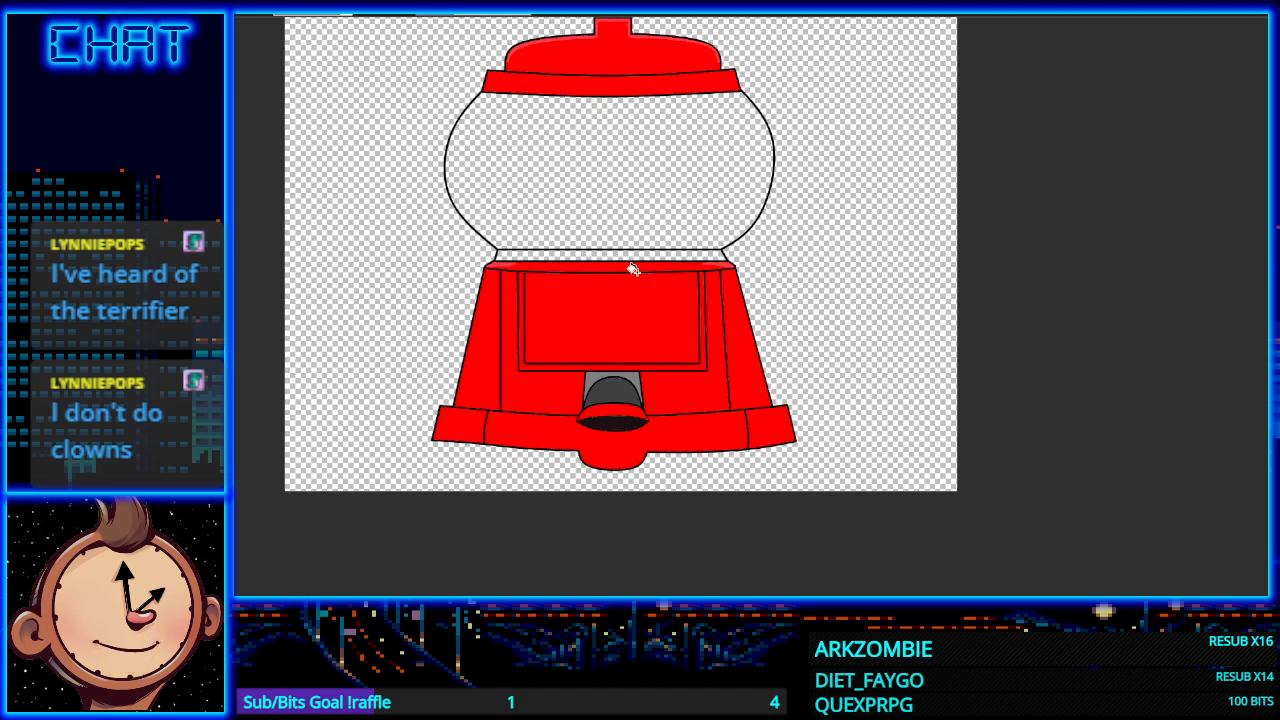
pyautogui.scroll(2, 634, 260)
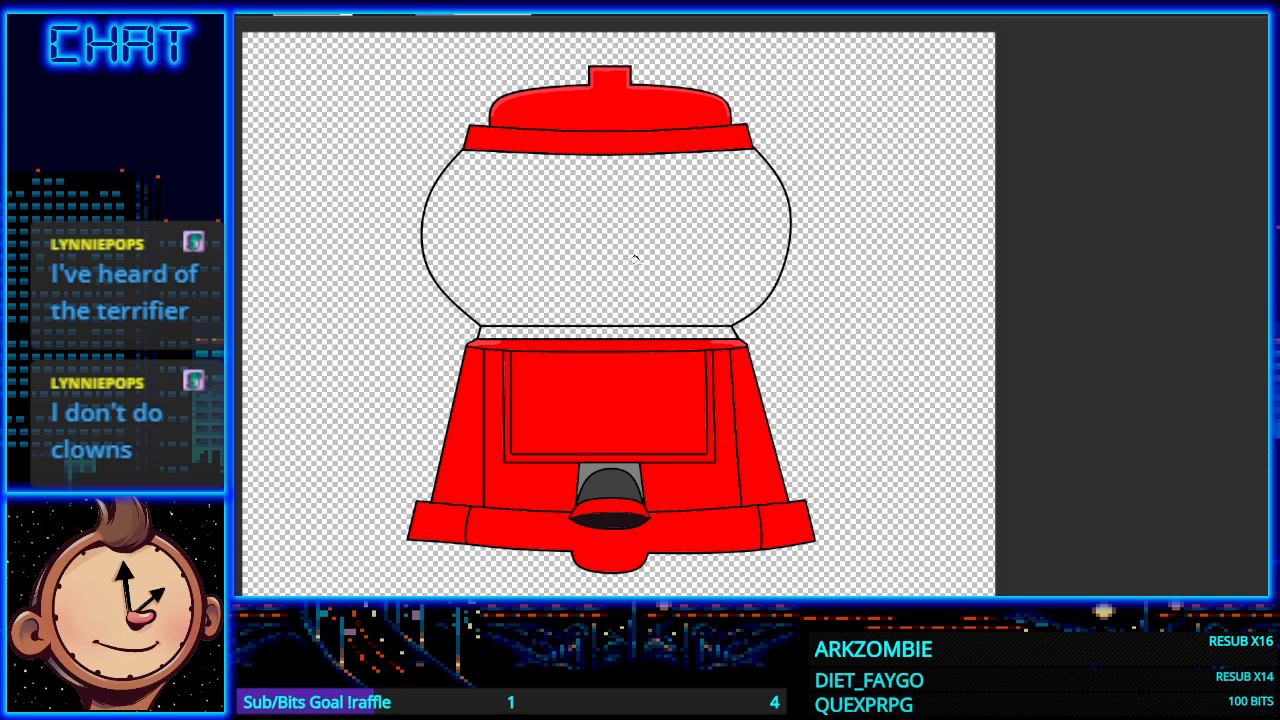
pyautogui.scroll(1, 606, 351)
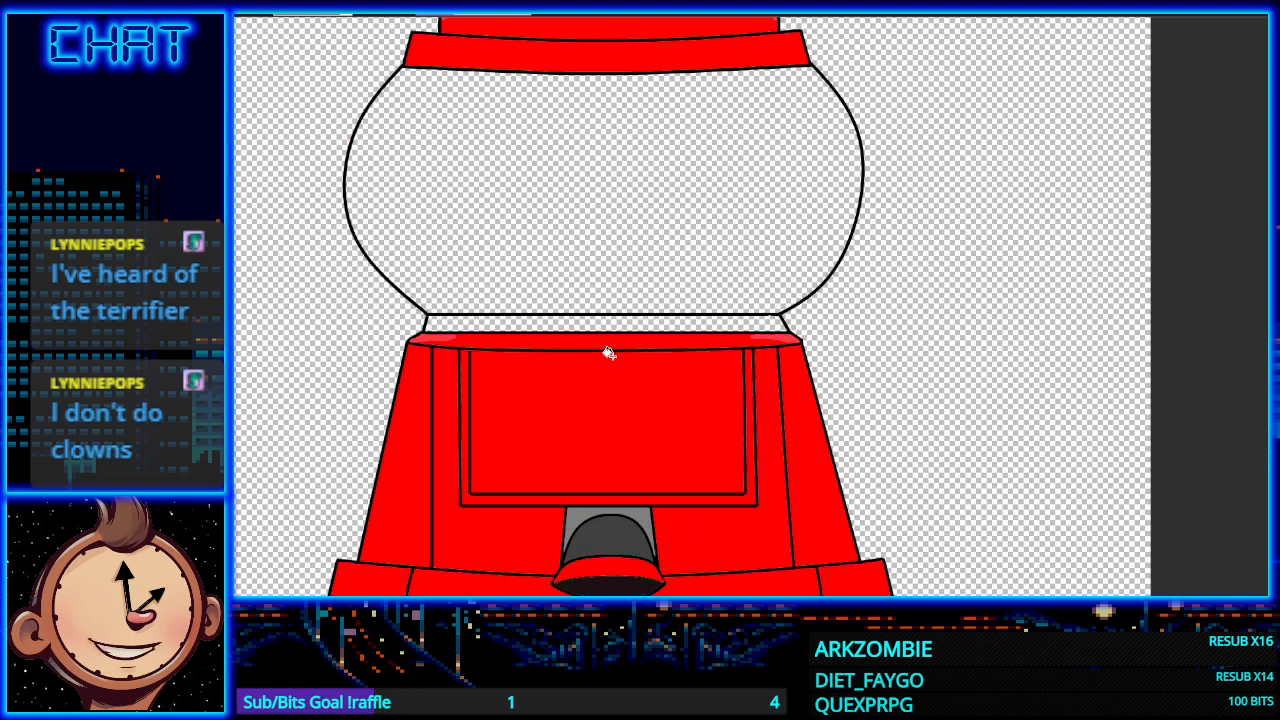
pyautogui.scroll(-3, 631, 343)
pyautogui.scroll(2, 587, 278)
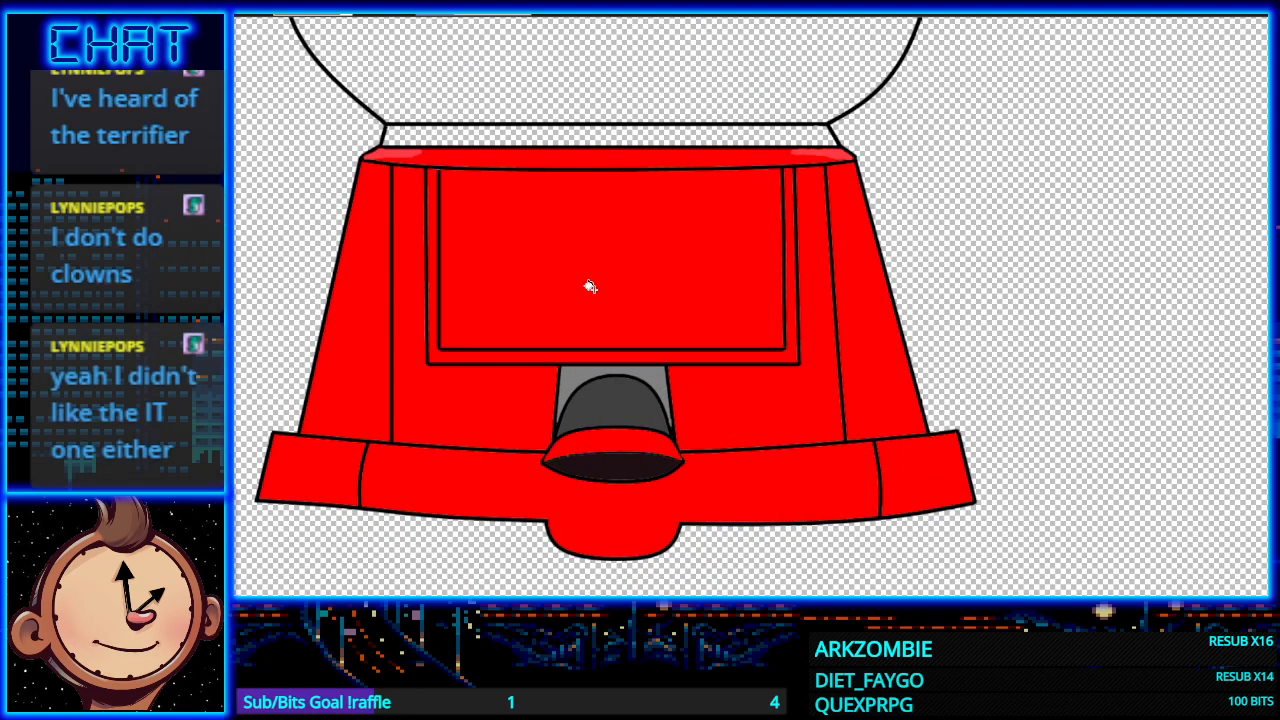
# Step: Draw a thin black three-sided outline, open at the bottom, in the upper middle of the front panel's inner rectangle
pyautogui.scroll(2, 651, 303)
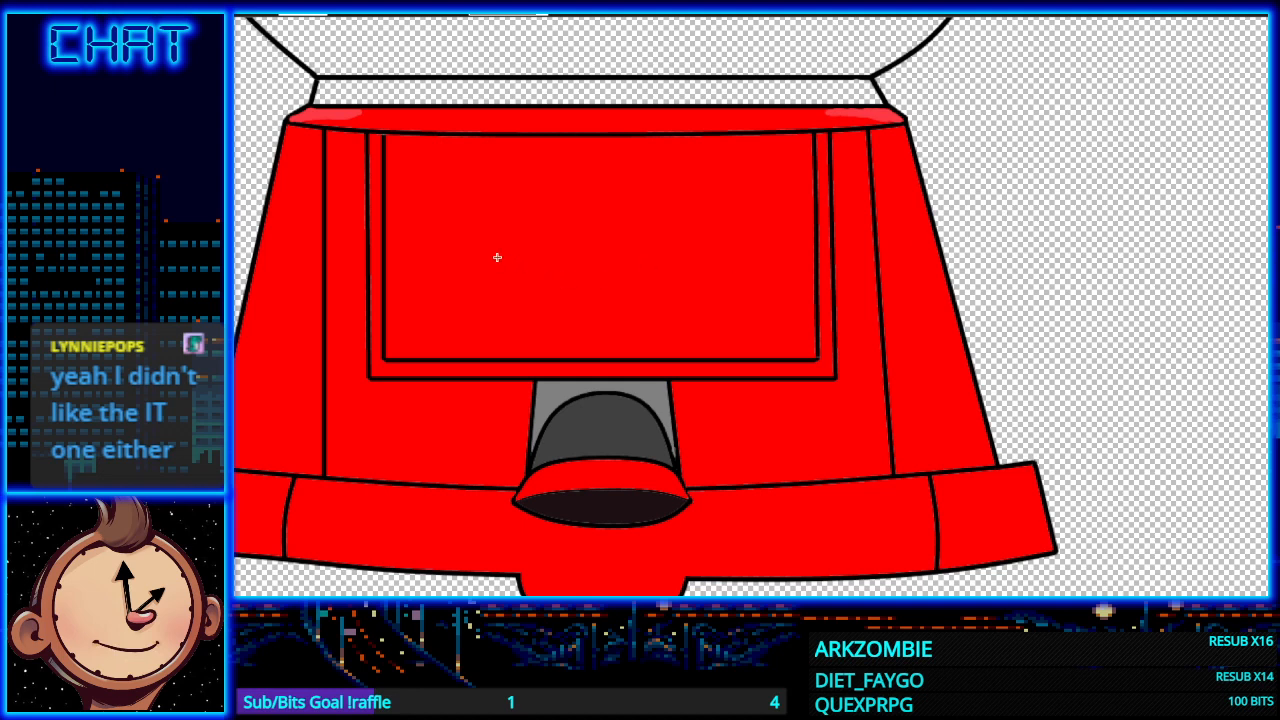
pyautogui.moveTo(497, 258); pyautogui.dragTo(503, 190)
pyautogui.moveTo(496, 185); pyautogui.dragTo(582, 189)
pyautogui.hotkey('ctrl', 'z')
pyautogui.moveTo(497, 185); pyautogui.dragTo(691, 193)
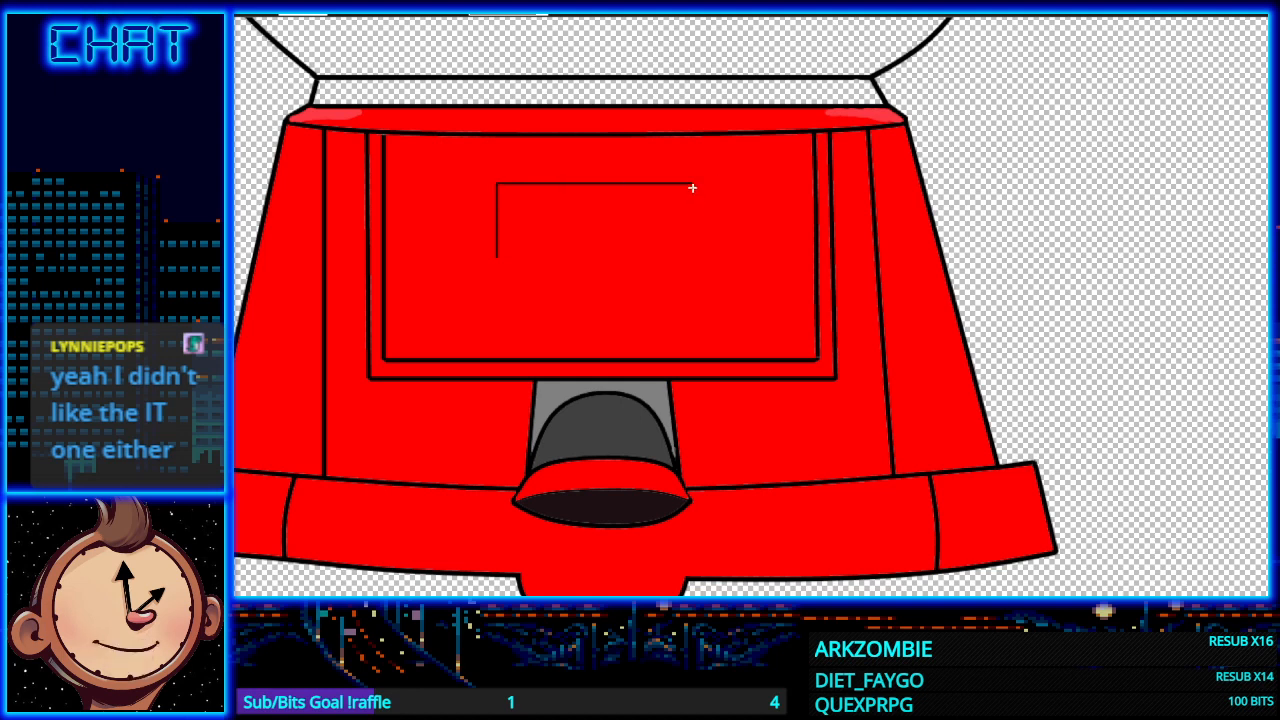
pyautogui.moveTo(691, 185); pyautogui.dragTo(690, 233)
pyautogui.moveTo(475, 257); pyautogui.dragTo(713, 256)
pyautogui.hotkey('ctrl', 'z')
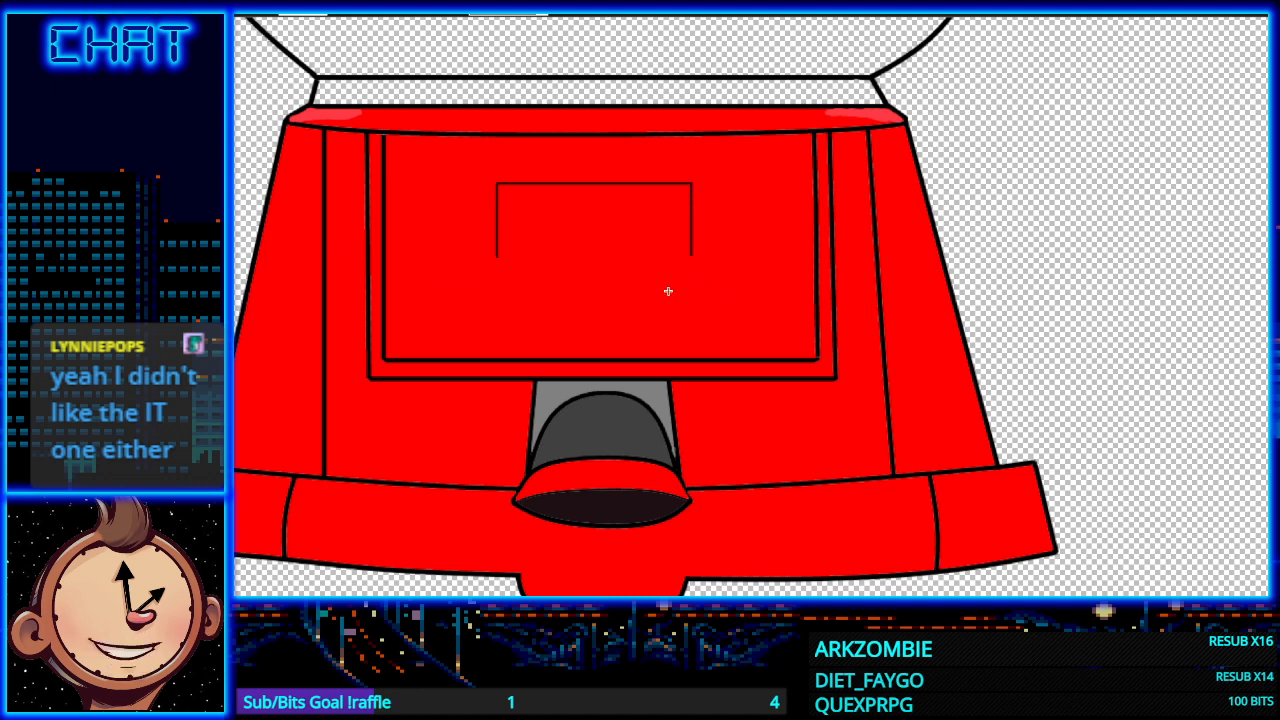
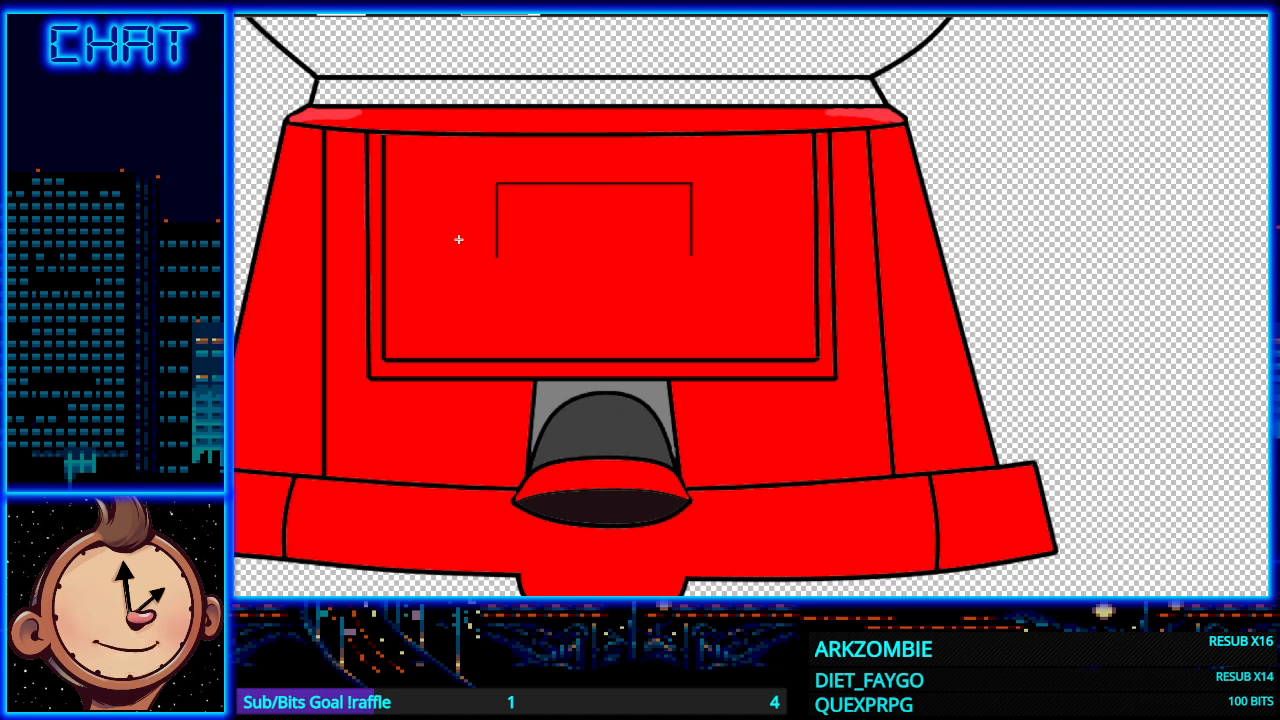
# Step: Draw a small thin black circle straddling the middle of the three-sided outline's top line
pyautogui.moveTo(555, 144); pyautogui.dragTo(653, 226)
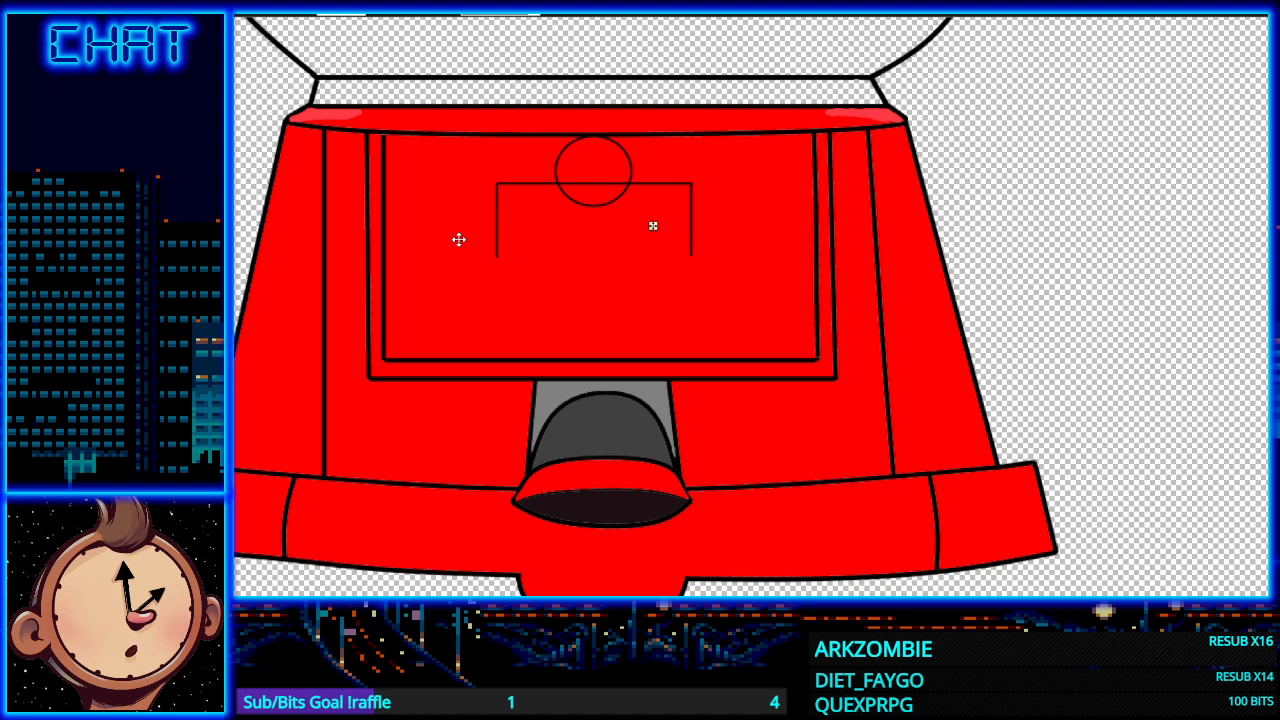
pyautogui.moveTo(653, 226); pyautogui.dragTo(654, 227)
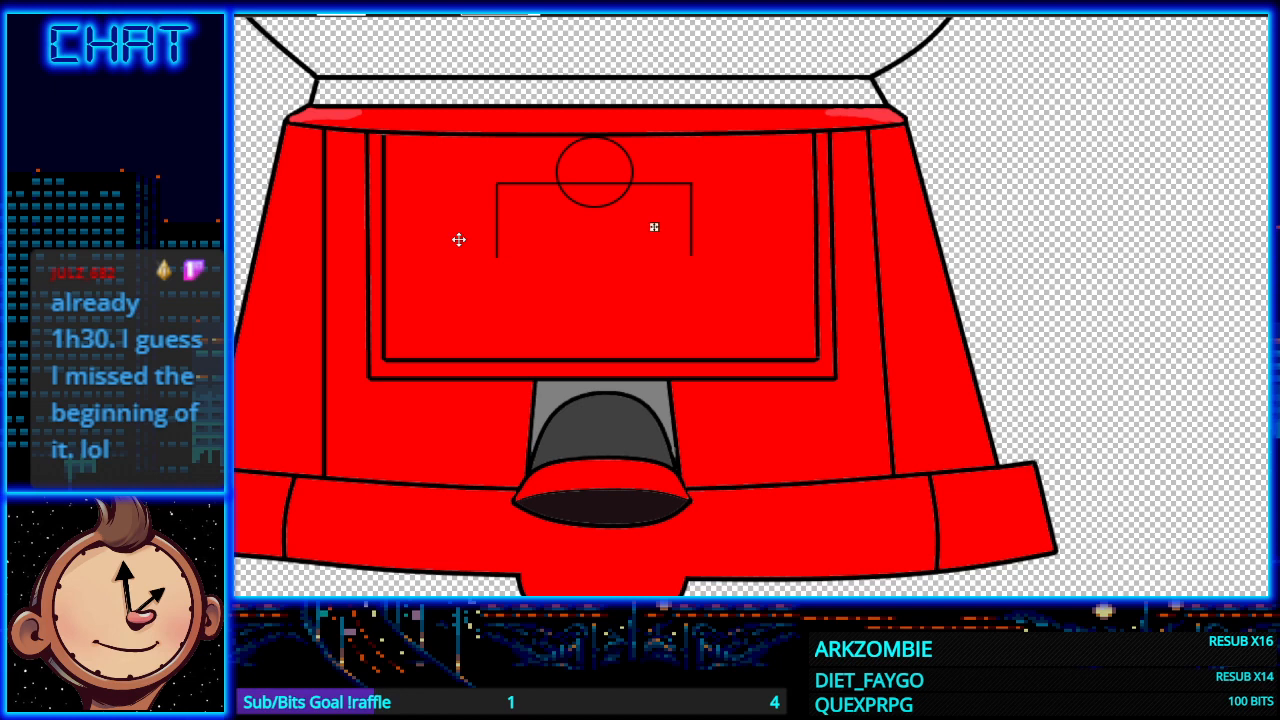
pyautogui.hotkey('ctrl', 't')
pyautogui.press('Escape')
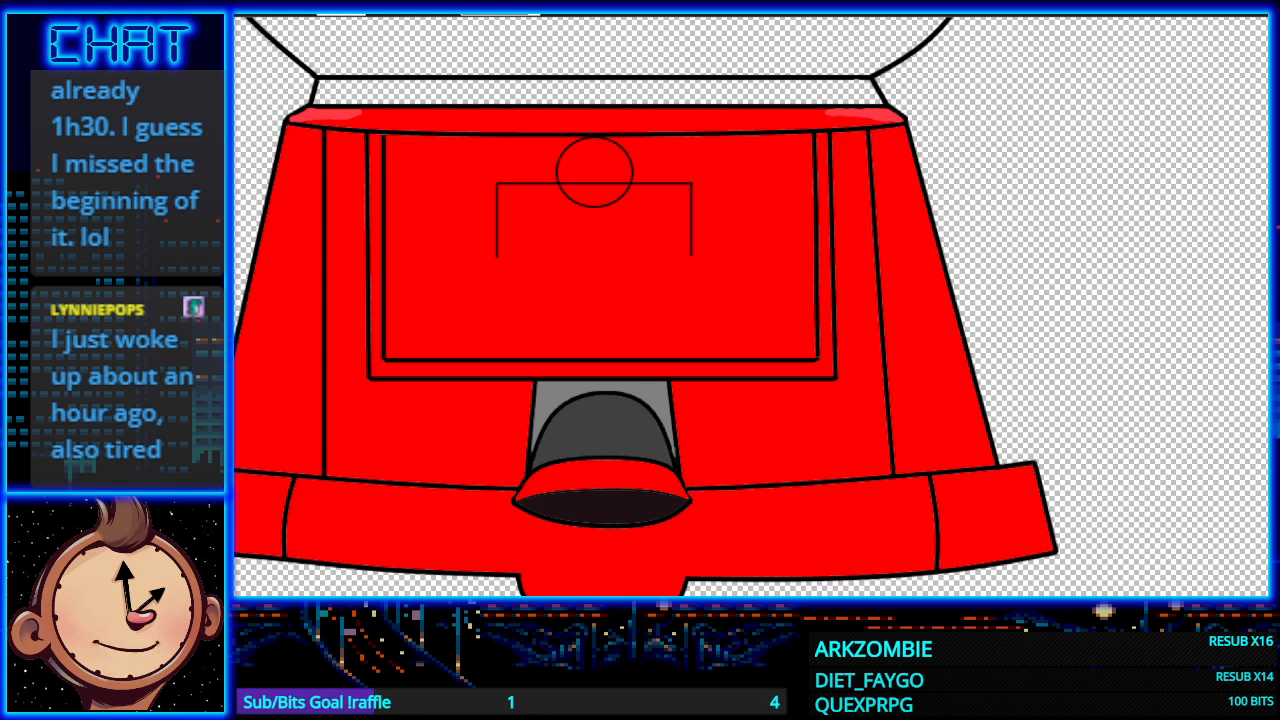
pyautogui.scroll(2, 670, 265)
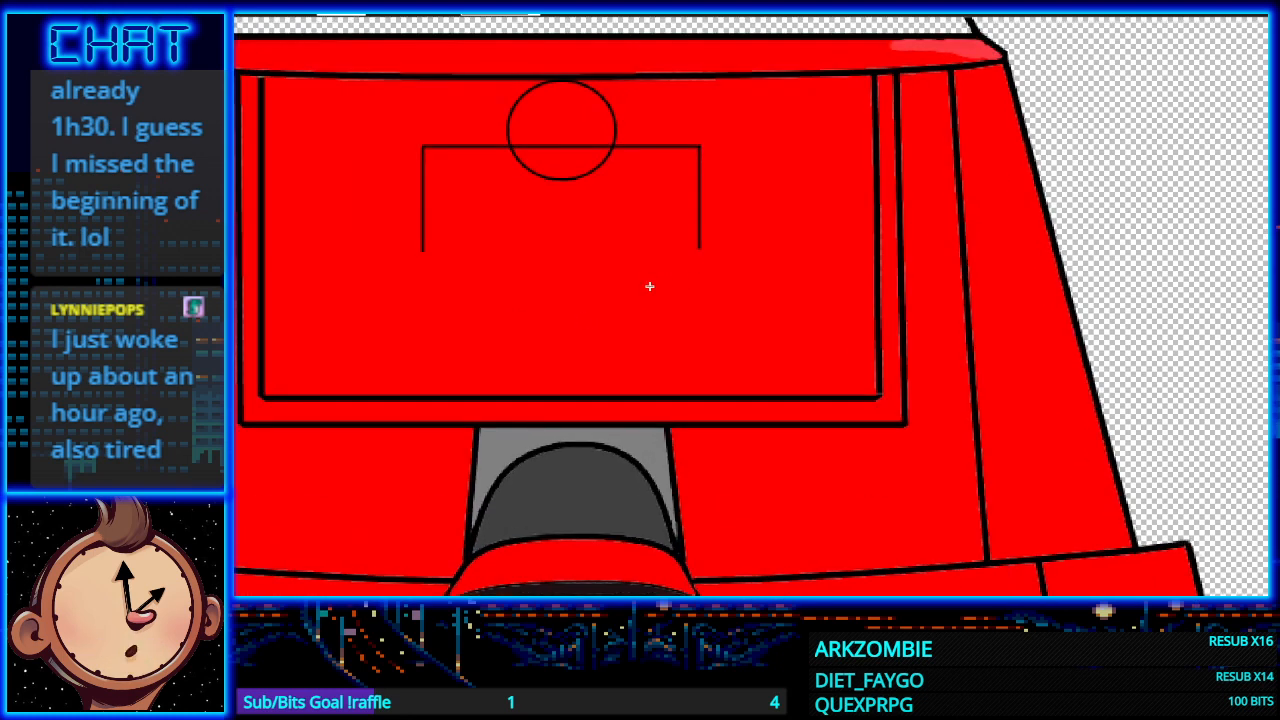
pyautogui.scroll(2, 557, 271)
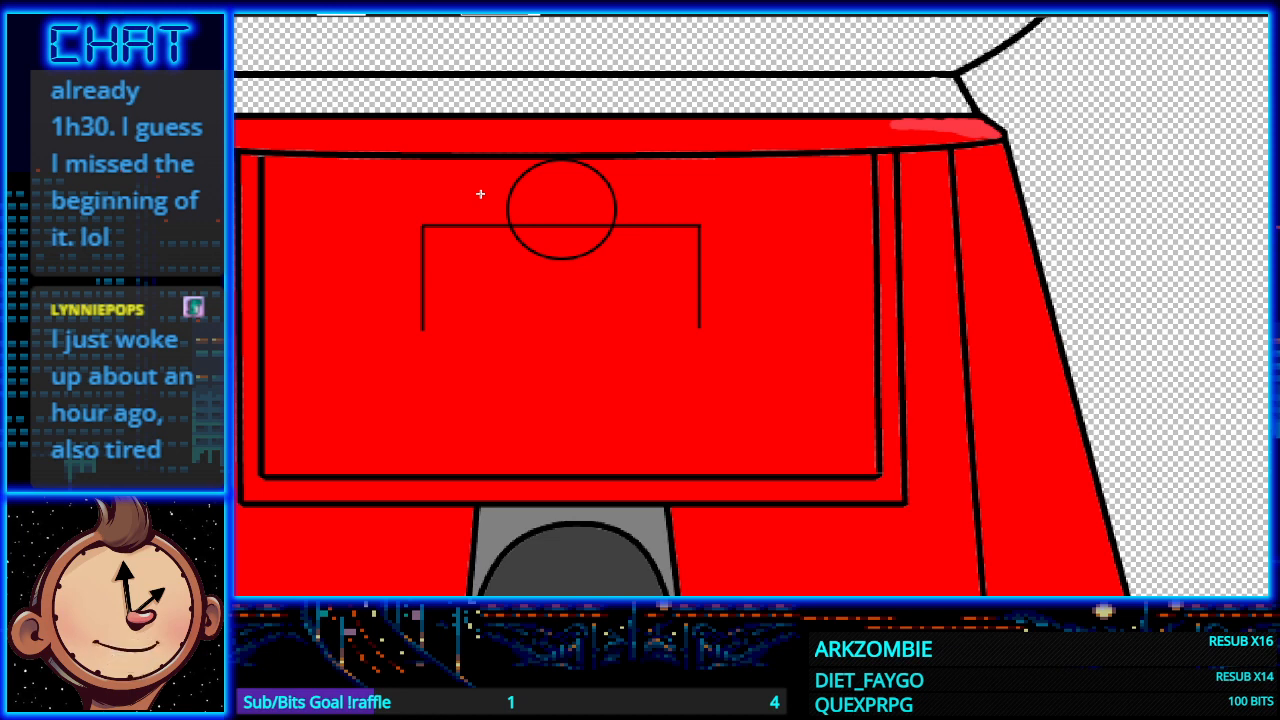
# Step: Draw a smaller thin black circle centered inside the circle at the top of the front panel
pyautogui.moveTo(539, 173); pyautogui.dragTo(599, 244)
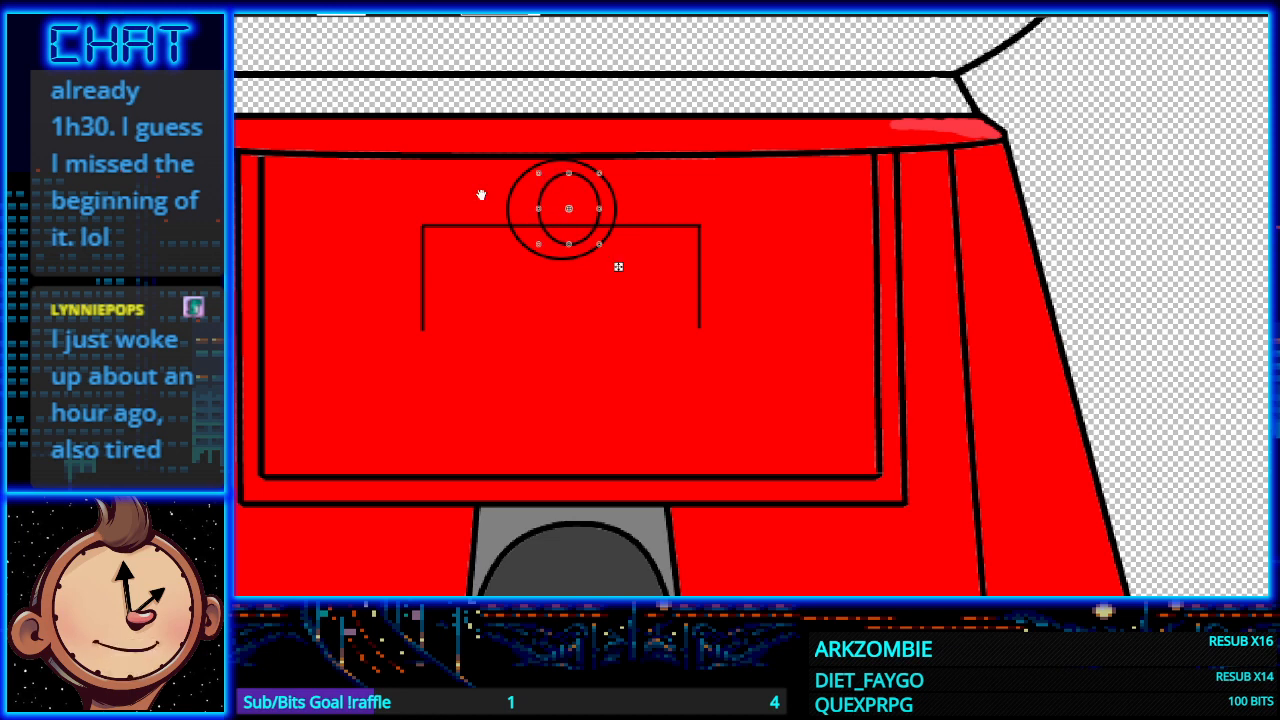
pyautogui.moveTo(539, 208); pyautogui.dragTo(522, 208)
pyautogui.press('Return')
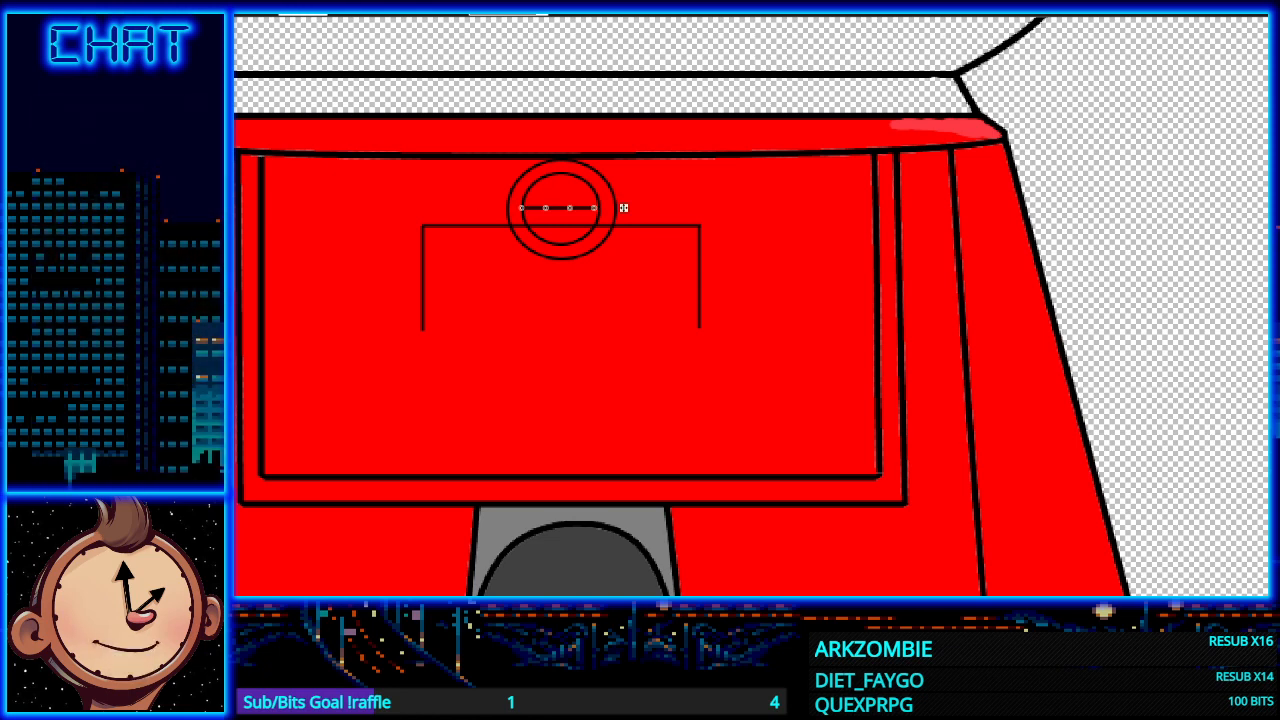
# Step: Divide the inner circle with a thin black horizontal line and fill its upper half with dark gray
pyautogui.moveTo(594, 208); pyautogui.dragTo(597, 208)
pyautogui.press('Return')
pyautogui.hotkey('ctrl', 'z')
pyautogui.press('Return')
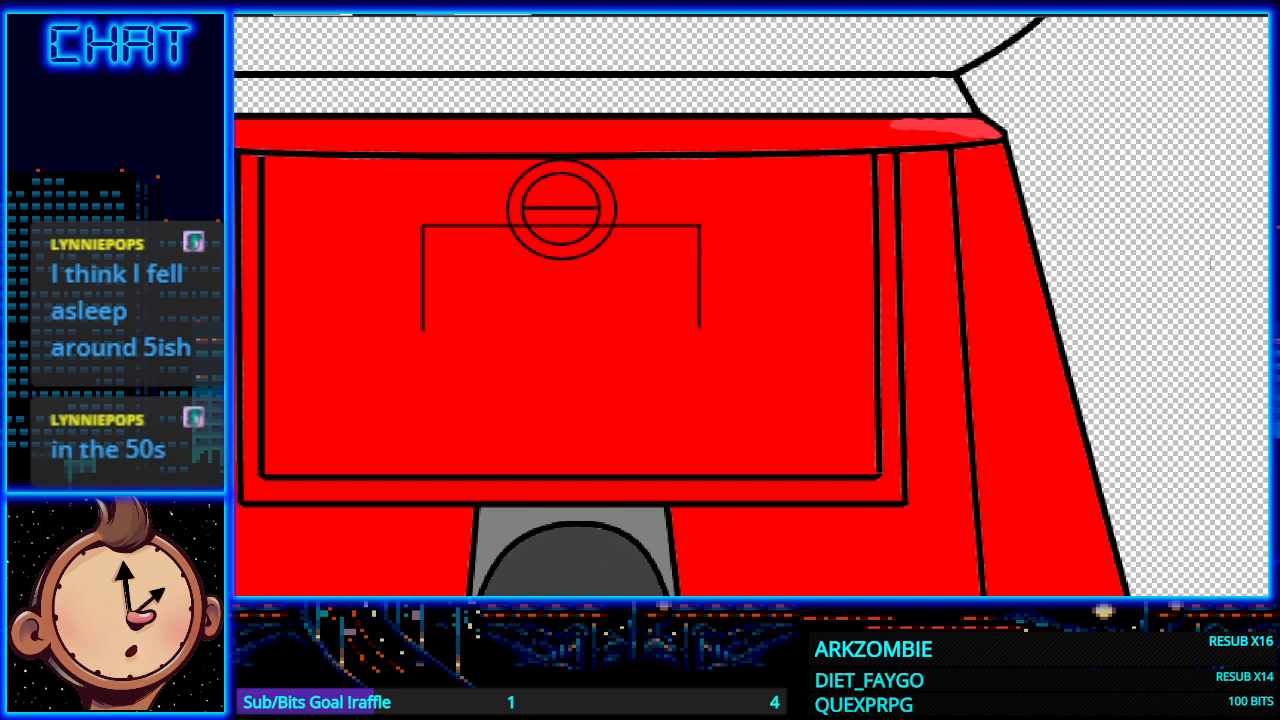
pyautogui.click(547, 192)
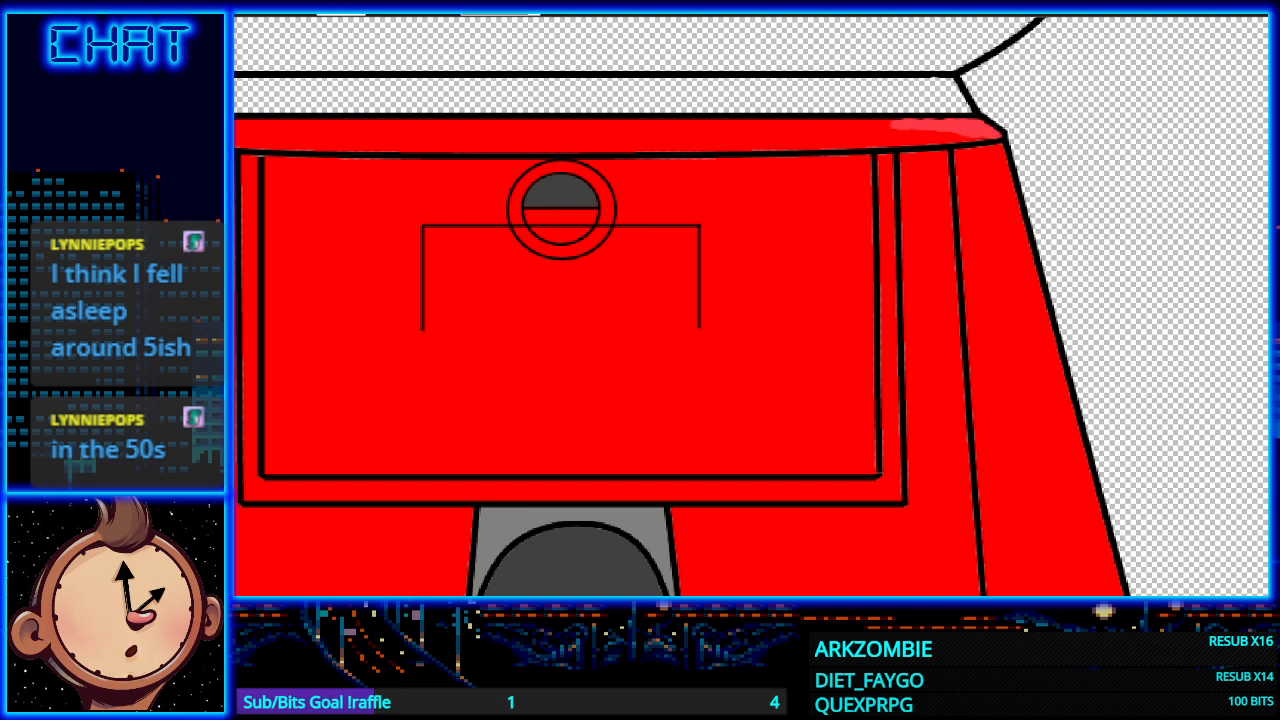
# Step: Draw a large thin black ellipse directly below the double circle, centered under it and touching its lower edge
pyautogui.moveTo(526, 254); pyautogui.dragTo(623, 366)
pyautogui.hotkey('ctrl', 'z')
pyautogui.moveTo(510, 250); pyautogui.dragTo(645, 367)
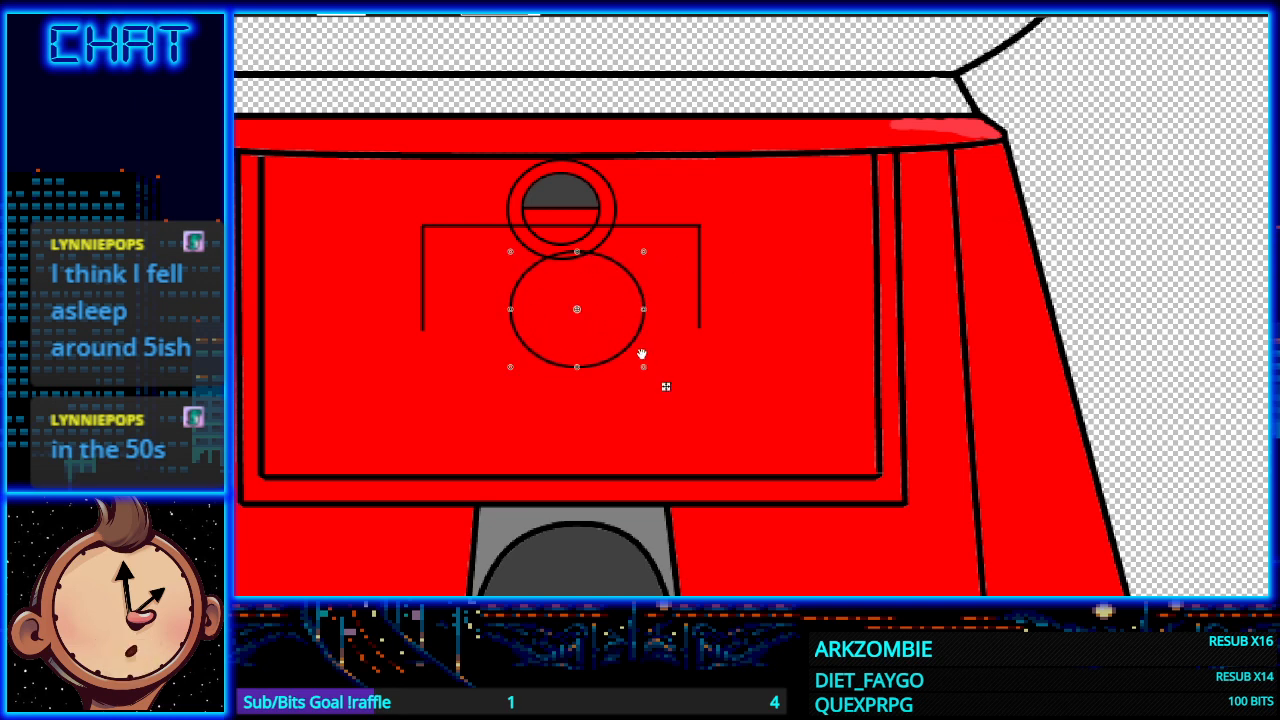
pyautogui.moveTo(621, 300); pyautogui.dragTo(604, 307)
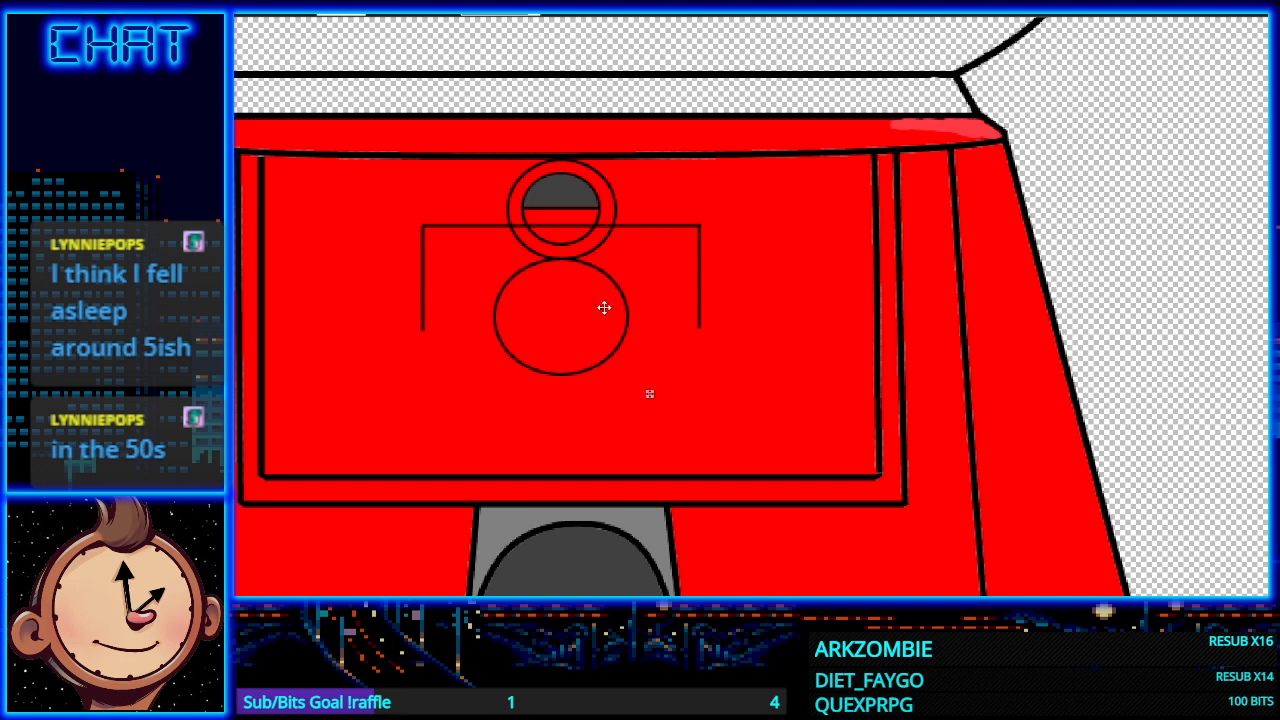
pyautogui.moveTo(628, 374); pyautogui.dragTo(703, 428)
pyautogui.moveTo(656, 349); pyautogui.dragTo(619, 348)
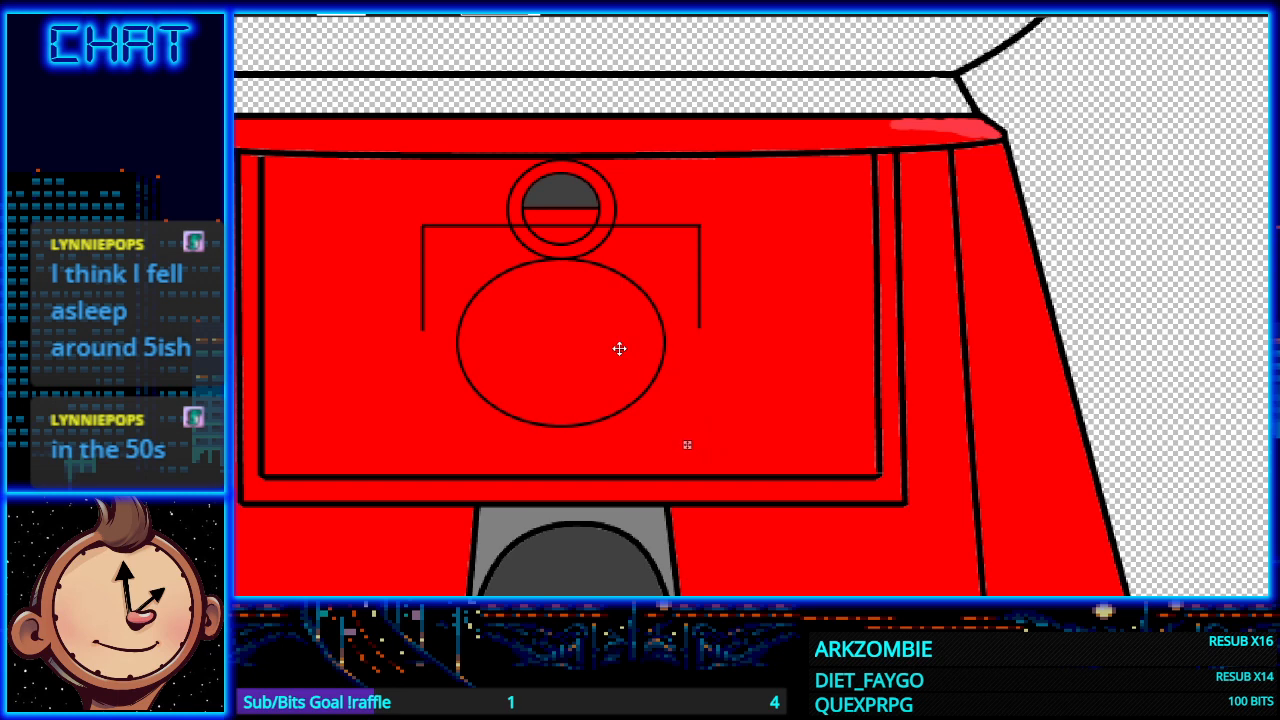
pyautogui.moveTo(619, 348); pyautogui.dragTo(621, 348)
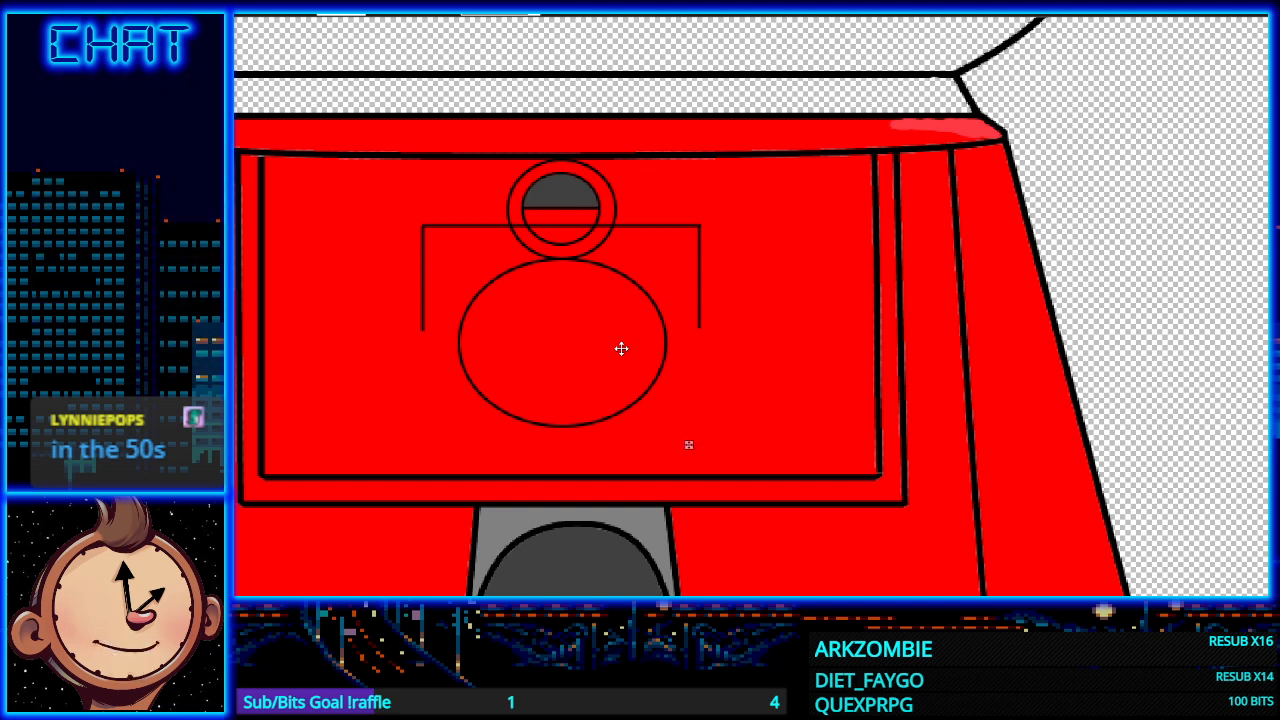
pyautogui.moveTo(621, 348); pyautogui.dragTo(621, 348)
pyautogui.moveTo(637, 323); pyautogui.dragTo(630, 326)
pyautogui.click(777, 335)
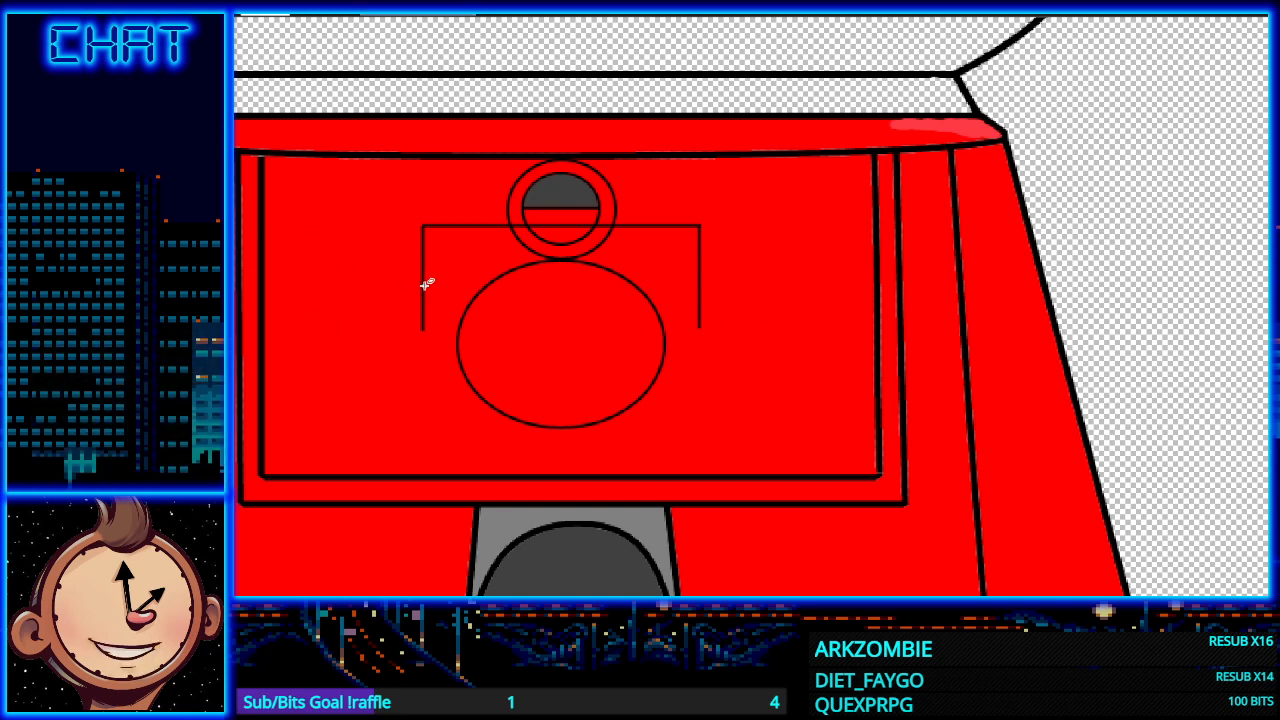
# Step: Erase both vertical sides and the upper corners of the three-sided outline, keeping the middle of its top line
pyautogui.moveTo(428, 212)
pyautogui.mouseDown()
pyautogui.moveTo(420, 344)
pyautogui.moveTo(421, 212)
pyautogui.moveTo(436, 236)
pyautogui.moveTo(456, 228)
pyautogui.mouseUp()
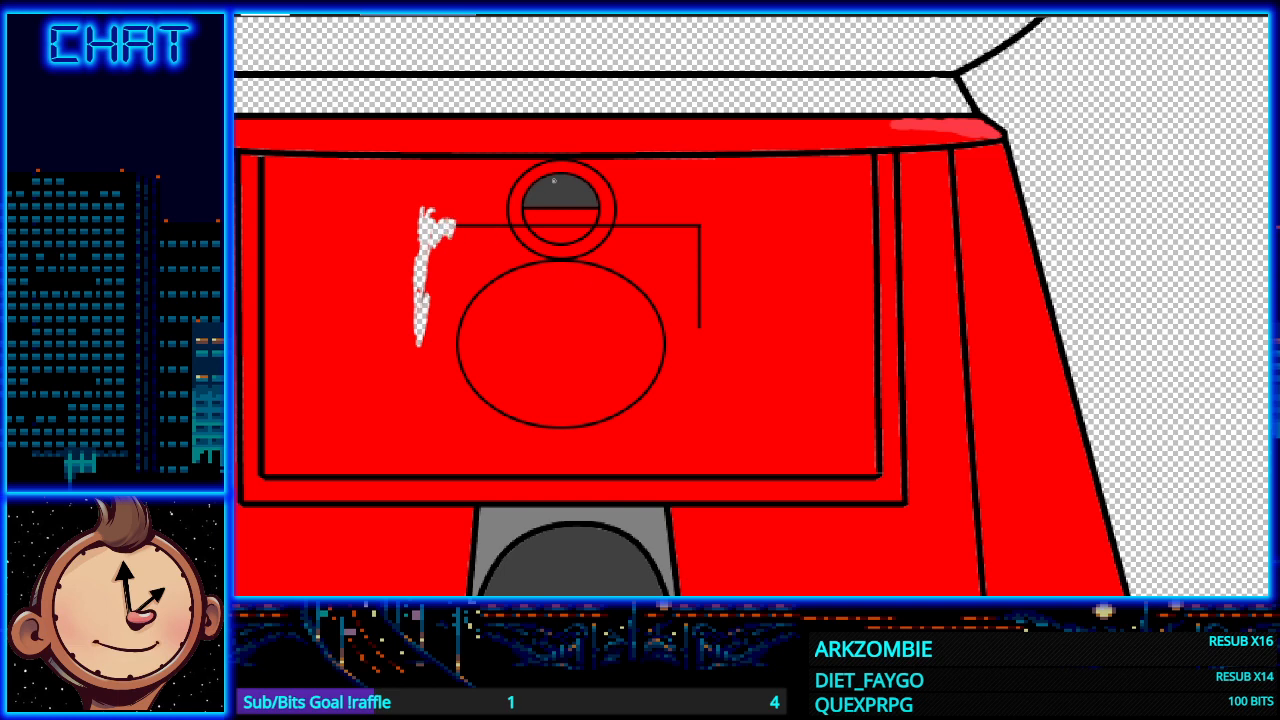
pyautogui.moveTo(452, 244); pyautogui.dragTo(462, 224)
pyautogui.moveTo(658, 220)
pyautogui.mouseDown()
pyautogui.moveTo(700, 240)
pyautogui.moveTo(706, 322)
pyautogui.moveTo(700, 270)
pyautogui.moveTo(704, 285)
pyautogui.mouseUp()
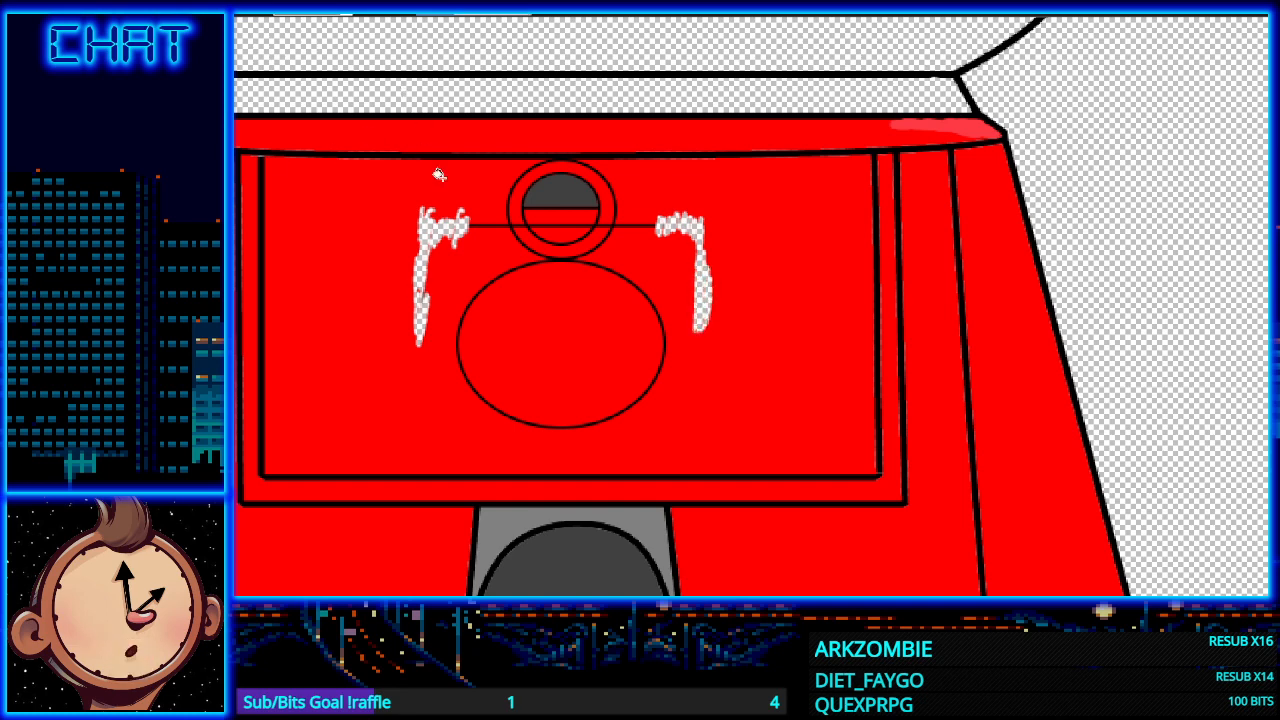
# Step: Fill the two erased gaps on the front panel with red and paint over their leftover pale edges
pyautogui.click(455, 226)
pyautogui.hotkey('ctrl', 'z')
pyautogui.click(424, 224)
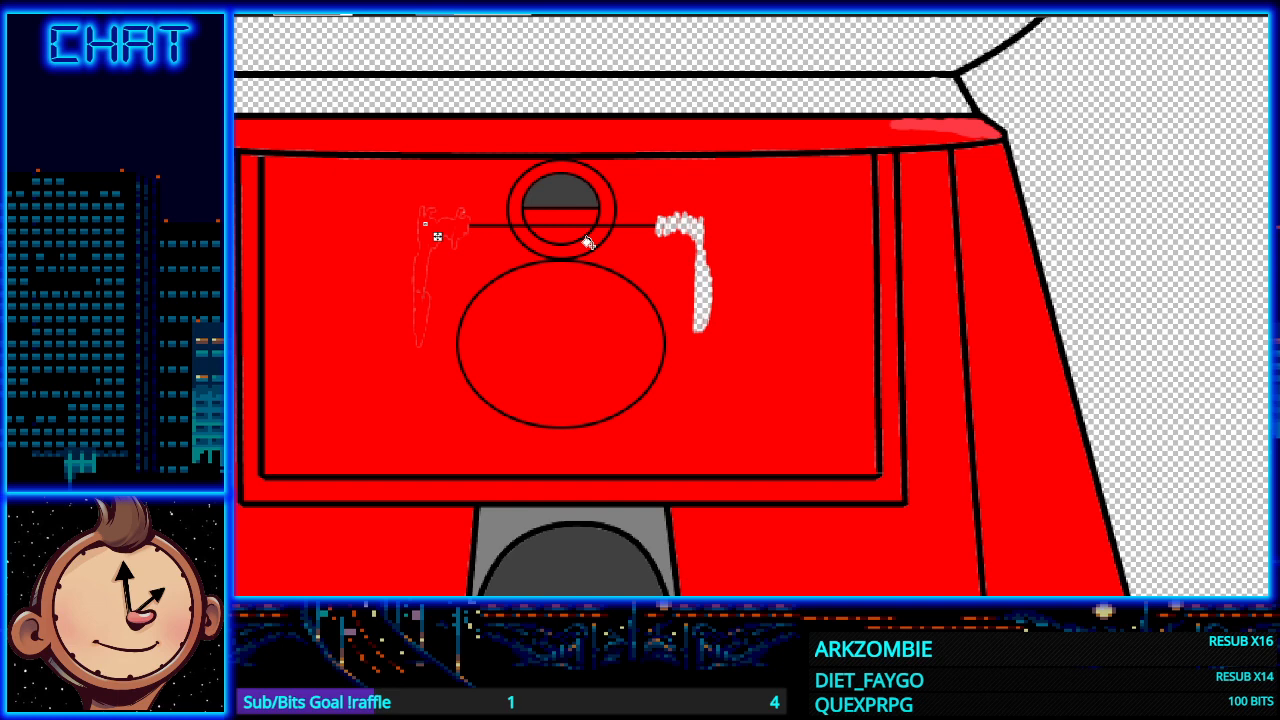
pyautogui.click(678, 222)
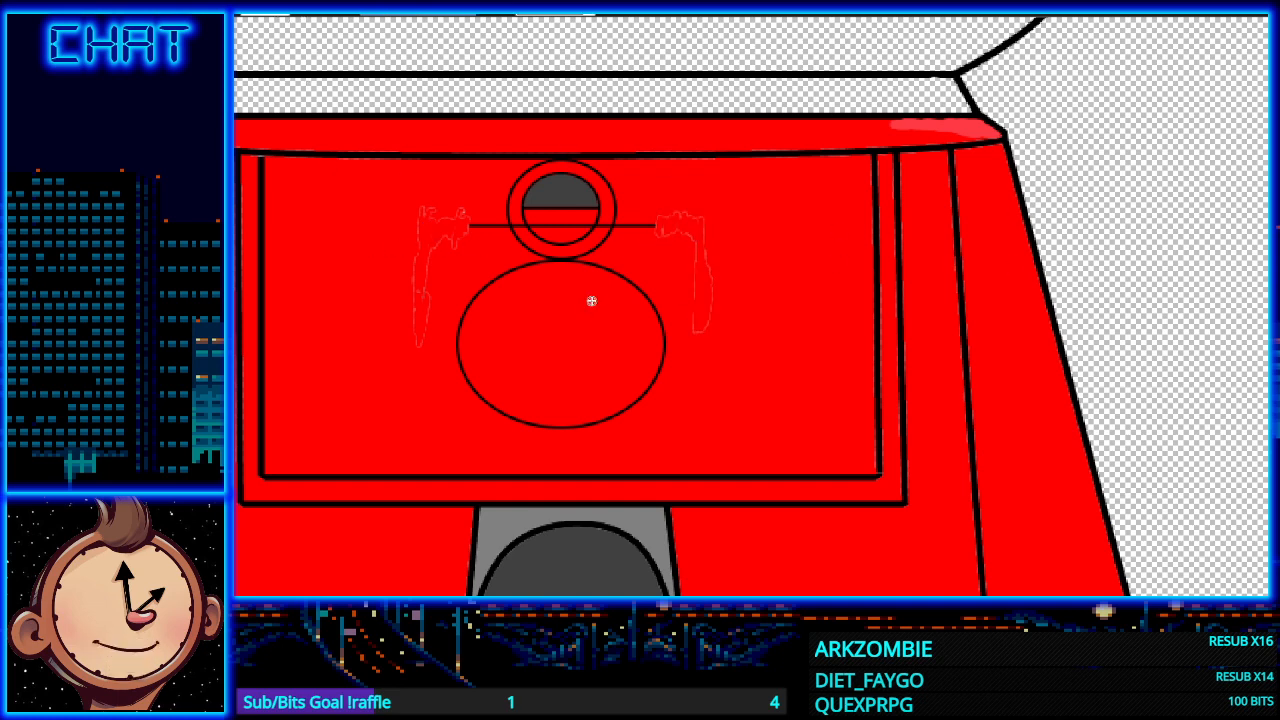
pyautogui.moveTo(439, 247)
pyautogui.mouseDown()
pyautogui.moveTo(429, 326)
pyautogui.moveTo(412, 340)
pyautogui.moveTo(432, 279)
pyautogui.moveTo(420, 308)
pyautogui.moveTo(429, 224)
pyautogui.moveTo(402, 238)
pyautogui.mouseUp()
pyautogui.moveTo(465, 220)
pyautogui.mouseDown()
pyautogui.moveTo(457, 259)
pyautogui.moveTo(444, 212)
pyautogui.mouseUp()
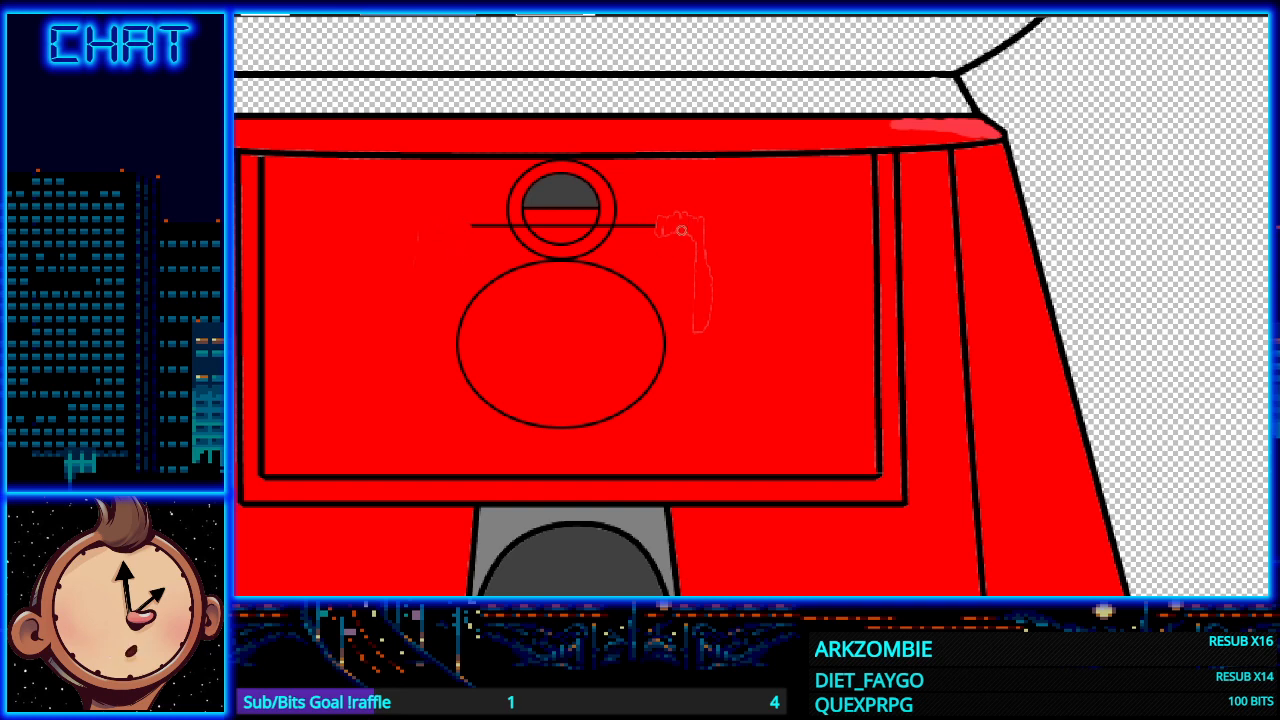
pyautogui.moveTo(681, 230)
pyautogui.mouseDown()
pyautogui.moveTo(698, 203)
pyautogui.moveTo(687, 246)
pyautogui.moveTo(688, 257)
pyautogui.moveTo(705, 235)
pyautogui.moveTo(696, 338)
pyautogui.moveTo(709, 272)
pyautogui.mouseUp()
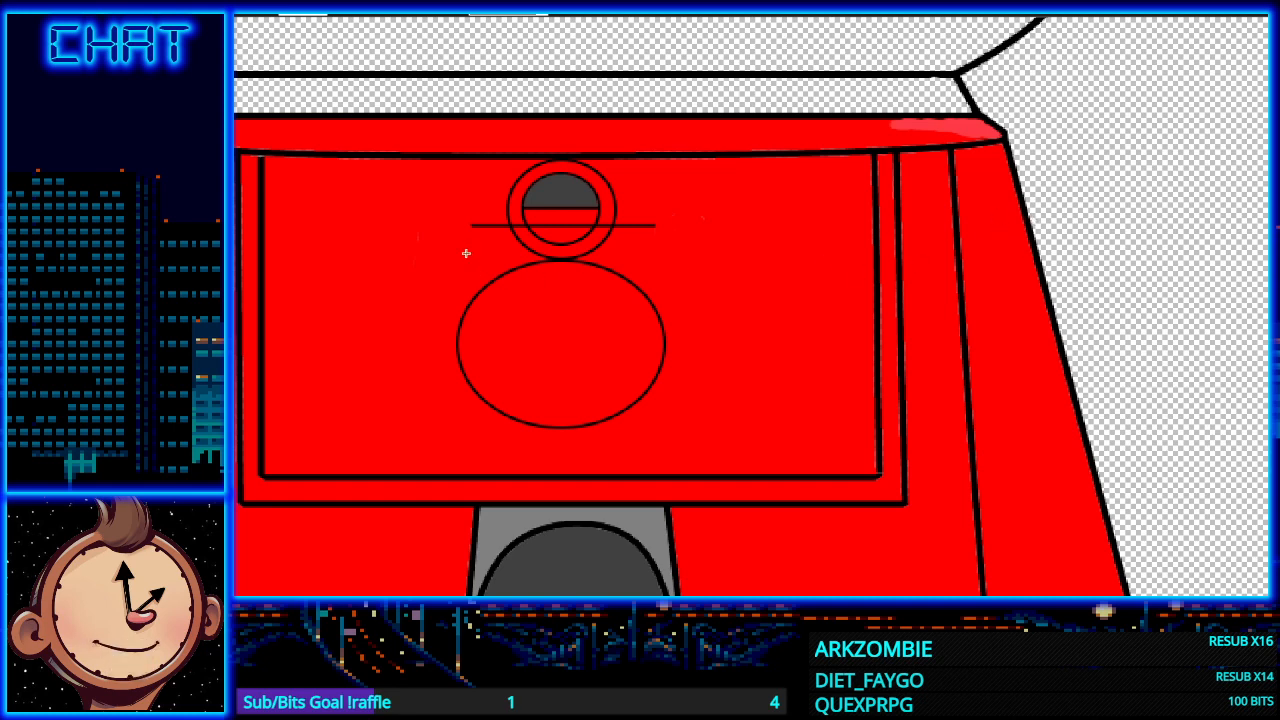
pyautogui.moveTo(470, 226); pyautogui.dragTo(470, 306)
pyautogui.hotkey('ctrl', 'z')
pyautogui.moveTo(440, 212); pyautogui.dragTo(460, 276)
pyautogui.hotkey('ctrl', 'z')
pyautogui.moveTo(423, 251); pyautogui.dragTo(646, 253)
pyautogui.hotkey('ctrl', 'z')
# Step: Draw thin black vertical lines from both ends of the shortened horizontal line down to the large ellipse, removing the overhang at the right corner
pyautogui.moveTo(470, 226); pyautogui.dragTo(472, 281)
pyautogui.click(471, 298)
pyautogui.click(697, 297)
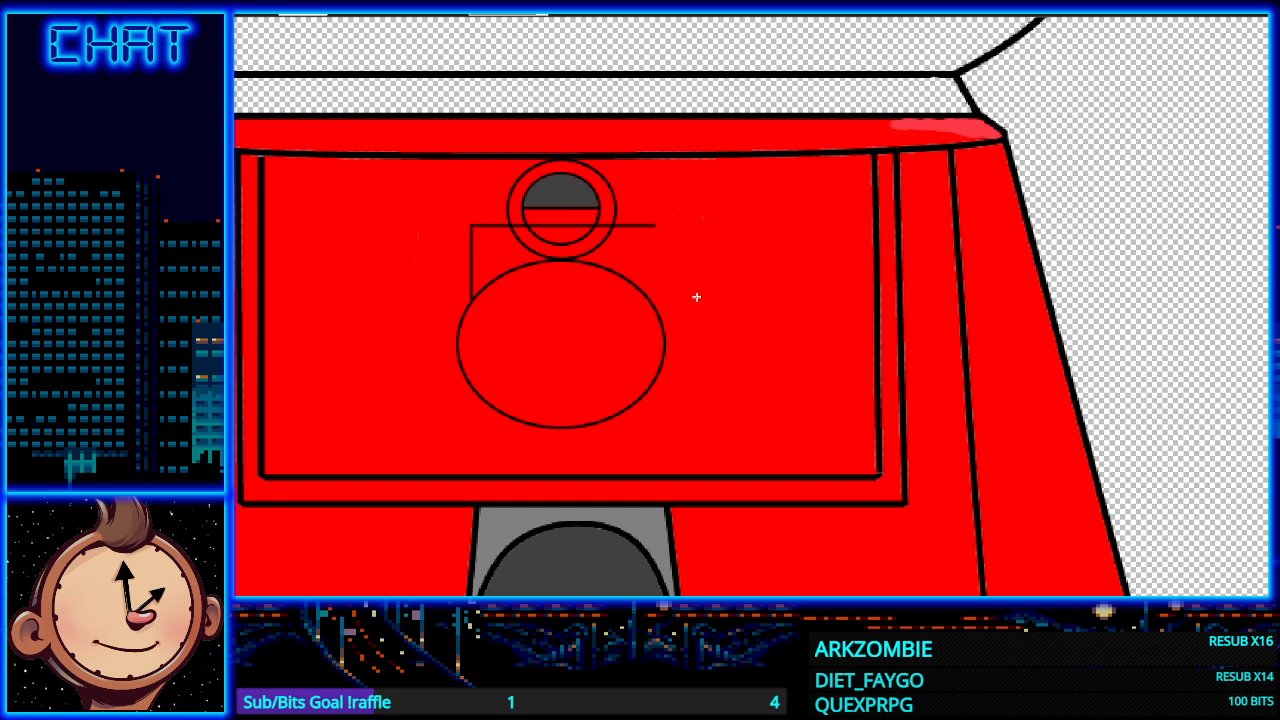
pyautogui.click(653, 227)
pyautogui.click(655, 298)
pyautogui.hotkey('ctrl', 'z')
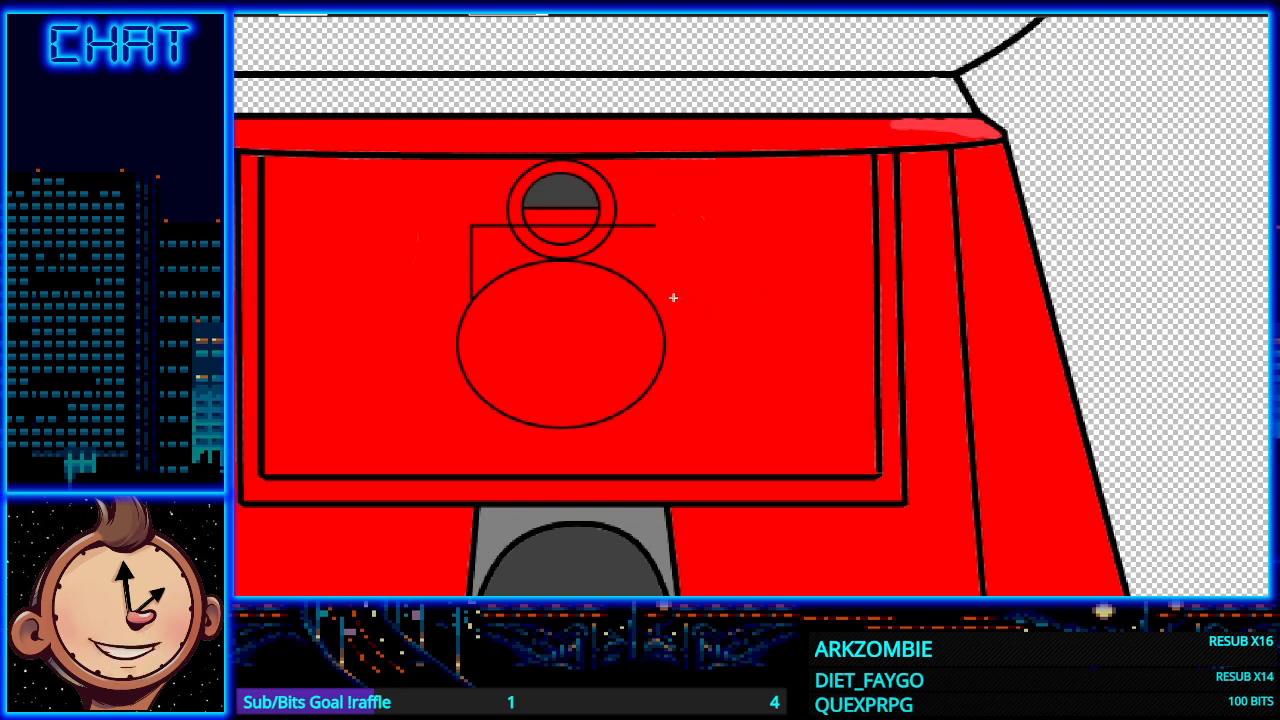
pyautogui.moveTo(650, 298); pyautogui.dragTo(651, 252)
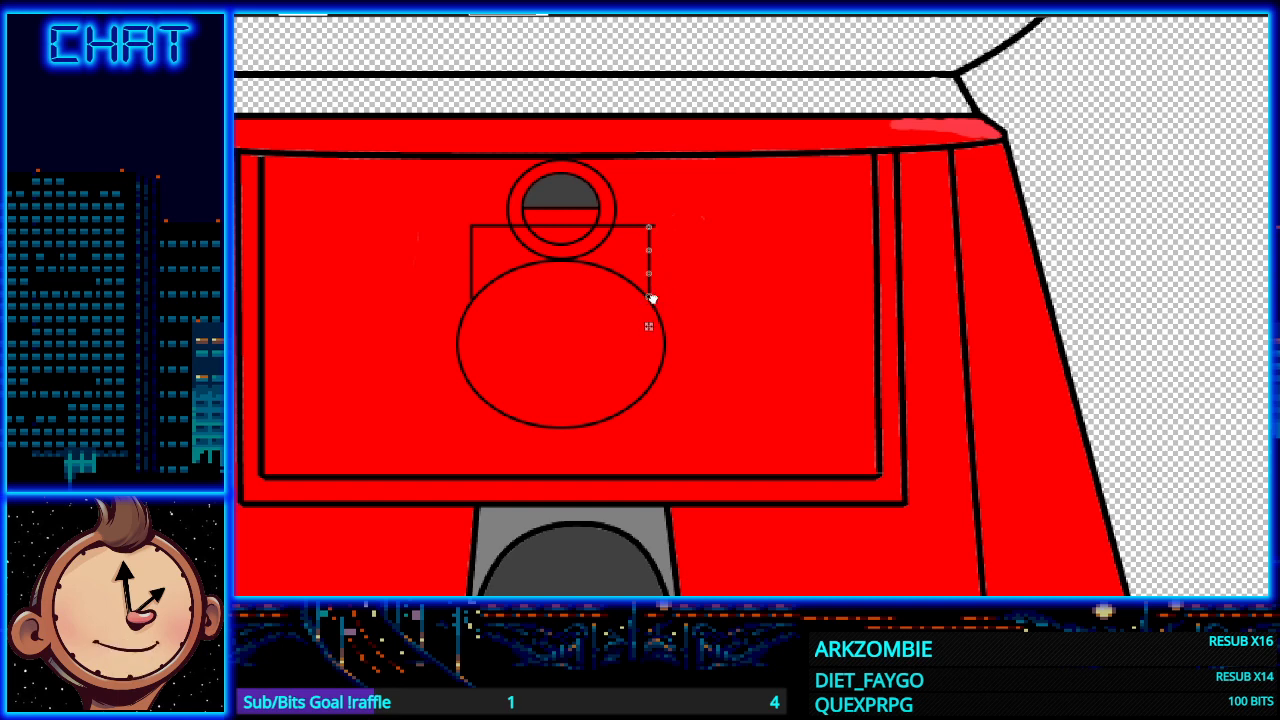
pyautogui.scroll(2, 706, 264)
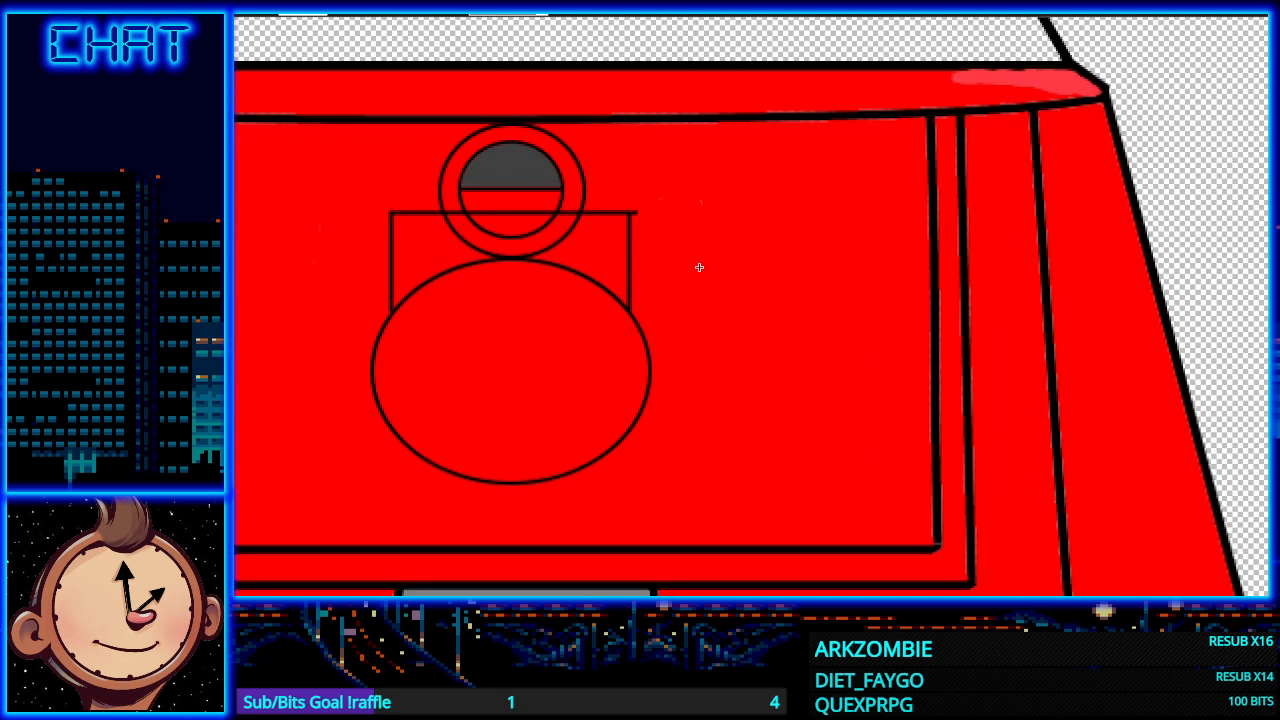
pyautogui.scroll(2, 699, 266)
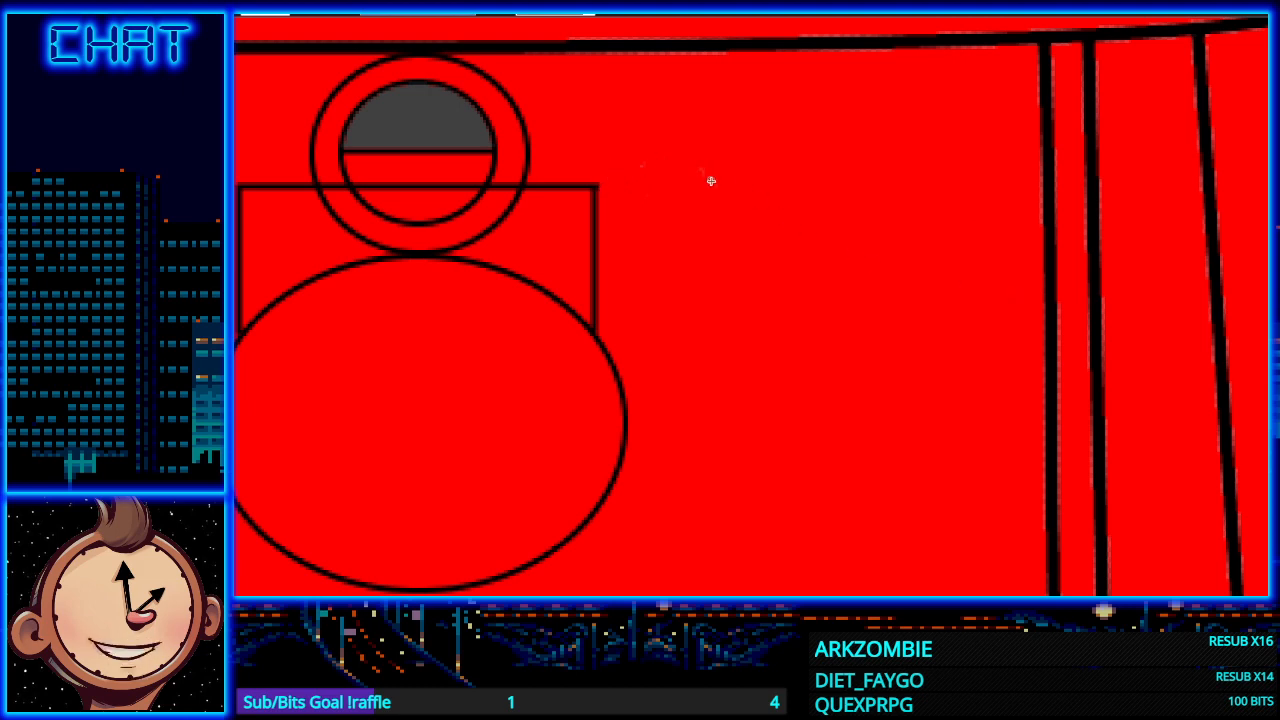
pyautogui.scroll(-3, 651, 206)
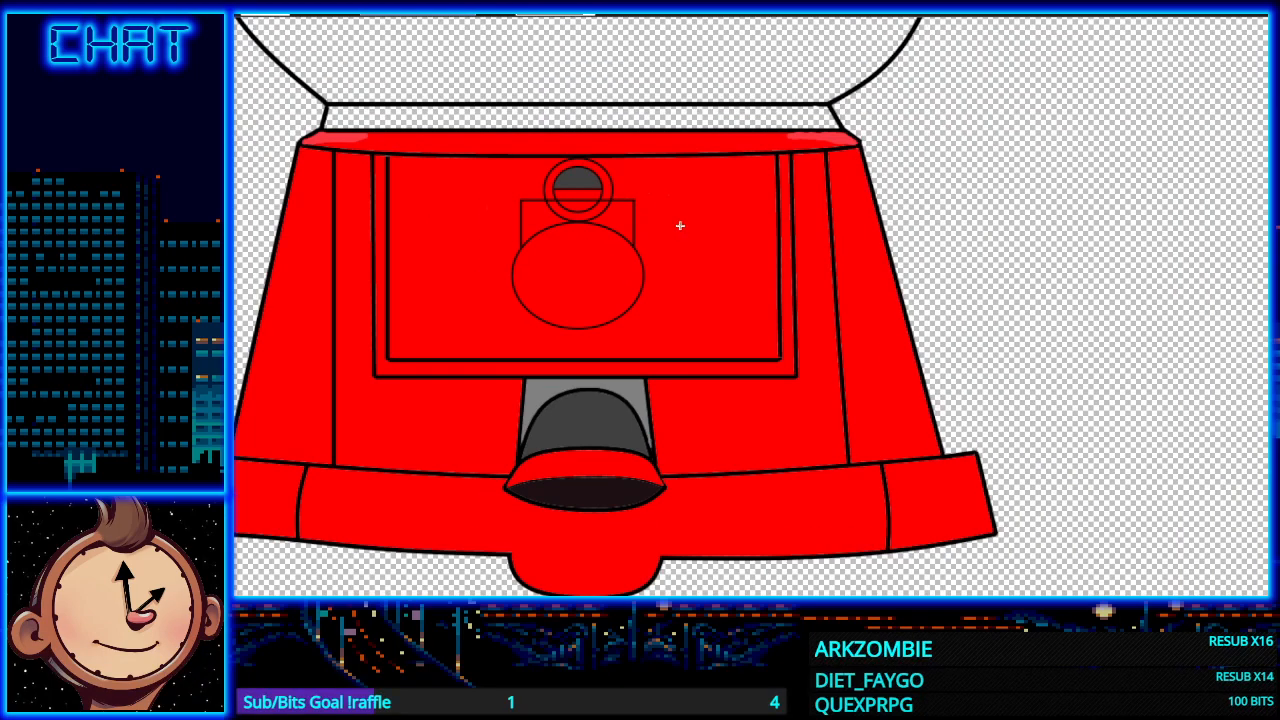
pyautogui.scroll(4, 560, 208)
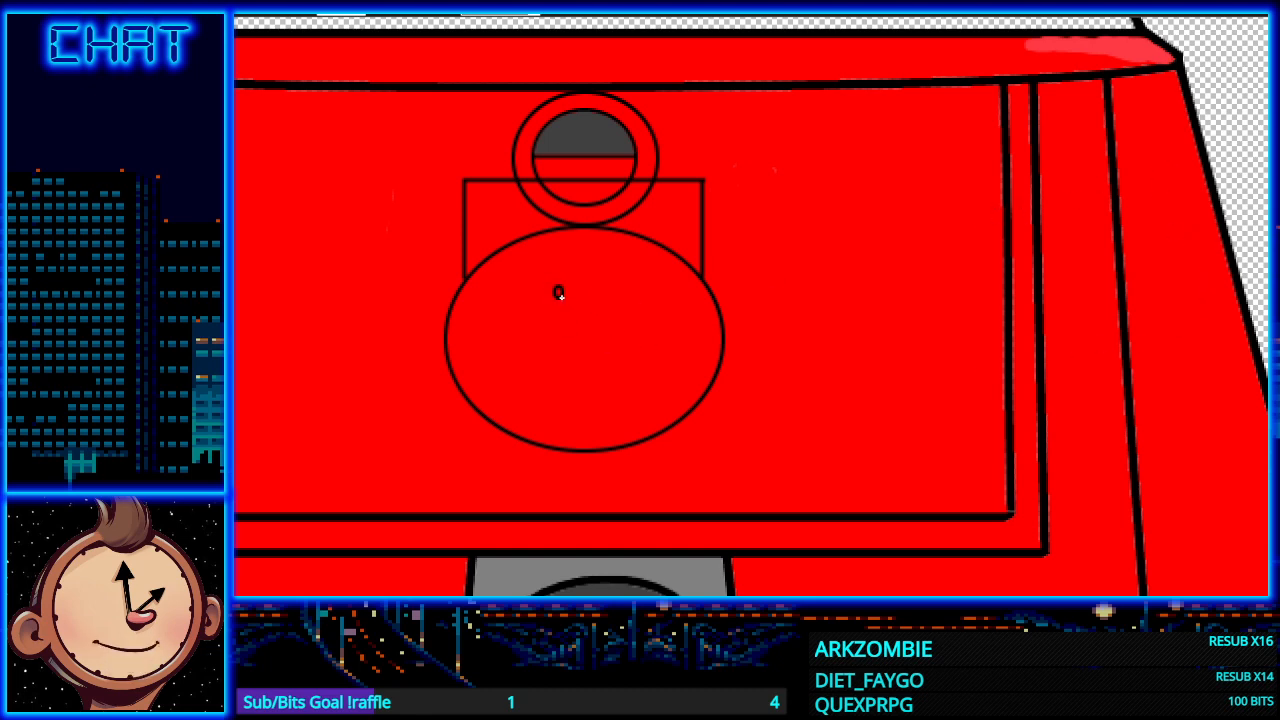
# Step: Draw a small thin black ellipse inside the large one, centered horizontally and slightly above its middle
pyautogui.moveTo(559, 293); pyautogui.dragTo(646, 358)
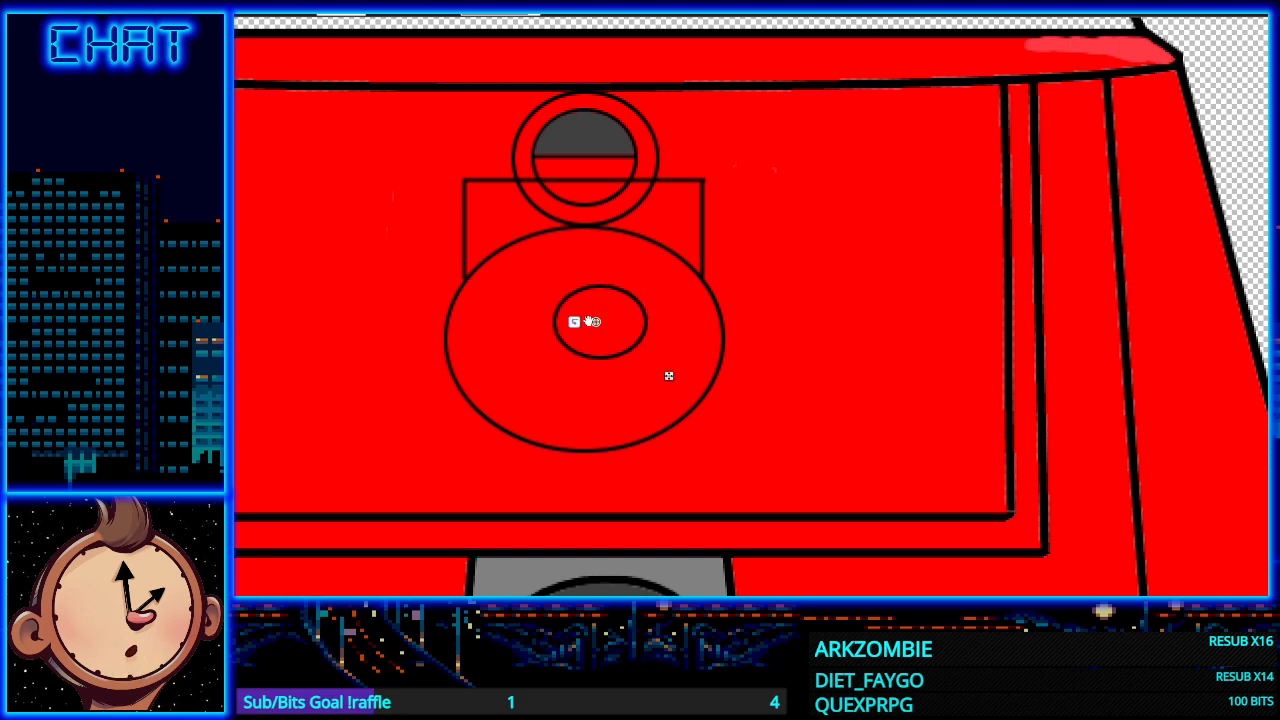
pyautogui.moveTo(623, 303); pyautogui.dragTo(608, 305)
pyautogui.press('Return')
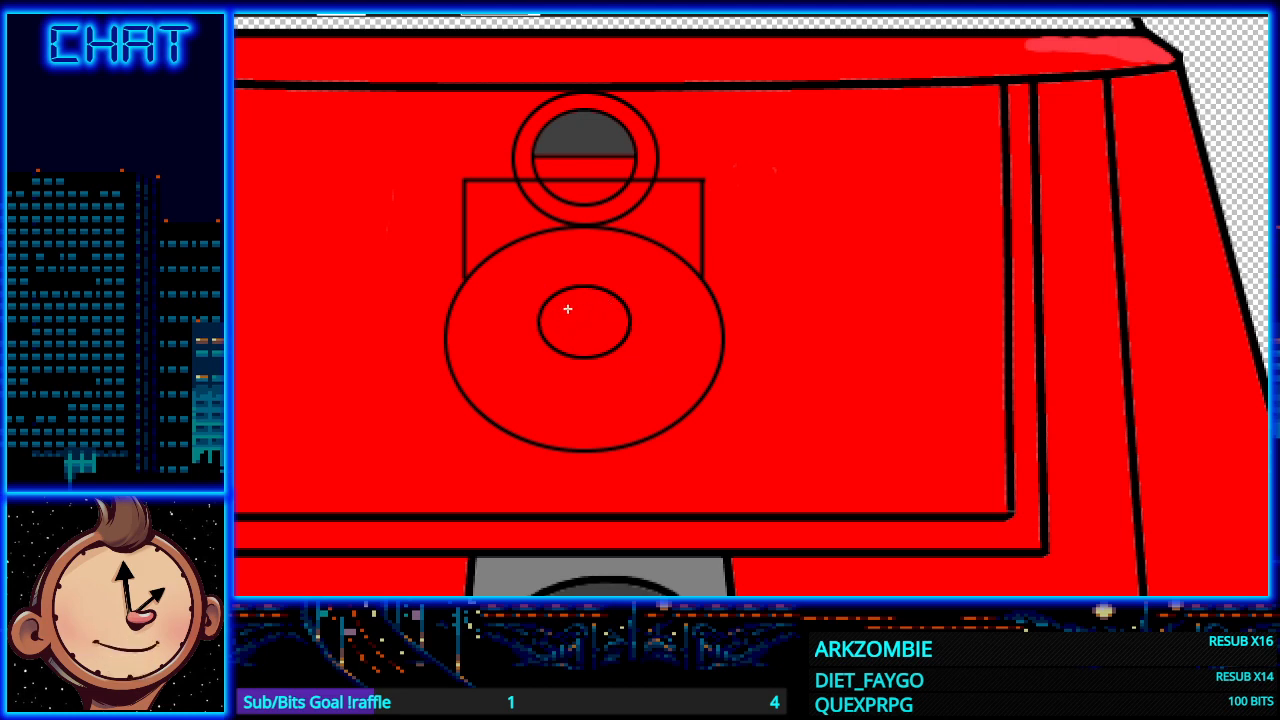
# Step: Draw a still smaller ellipse in the center of the small one and fill it with dark gray
pyautogui.moveTo(567, 309); pyautogui.dragTo(603, 333)
pyautogui.press('Return')
pyautogui.moveTo(628, 352); pyautogui.dragTo(626, 352)
pyautogui.click(683, 394)
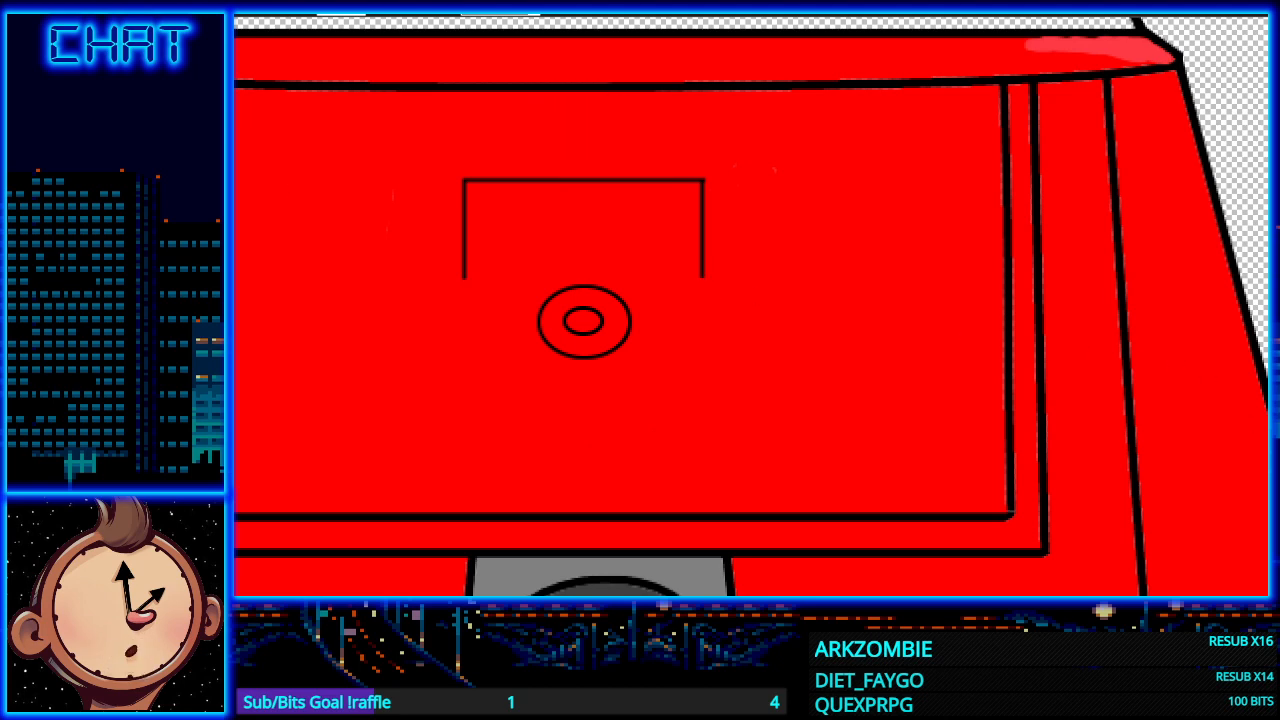
pyautogui.hotkey('ctrl', 'z')
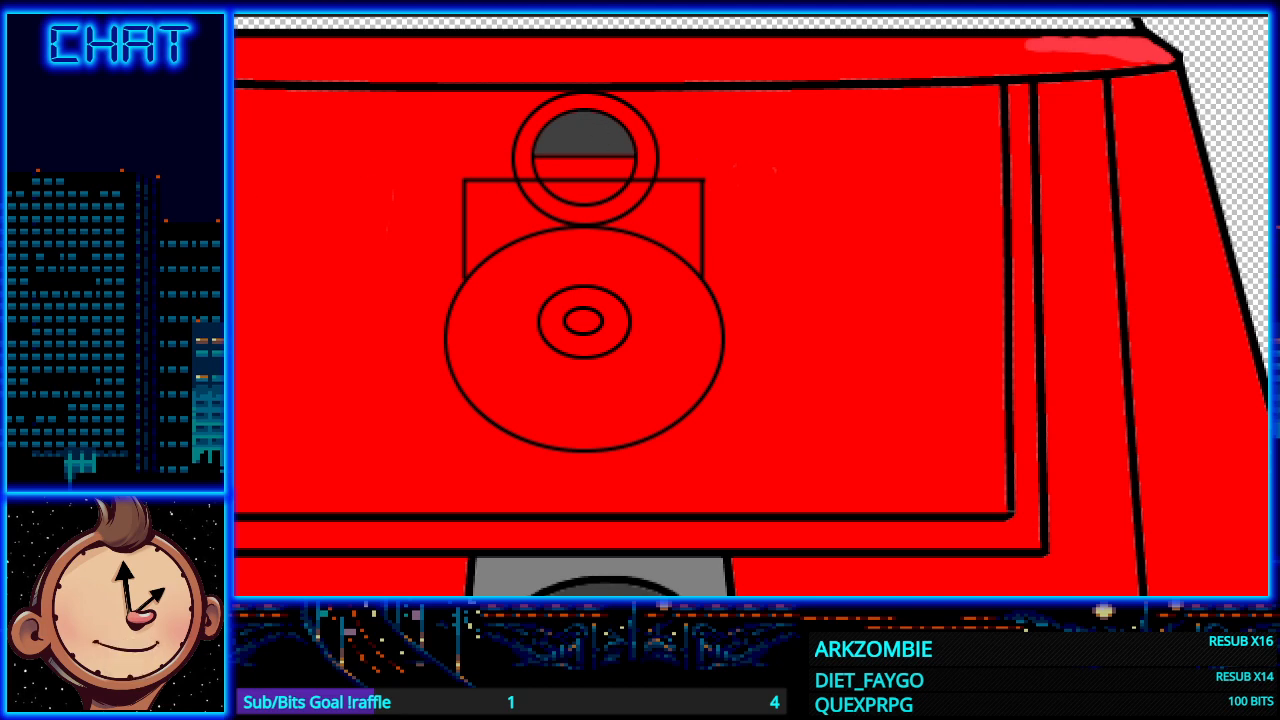
pyautogui.click(581, 313)
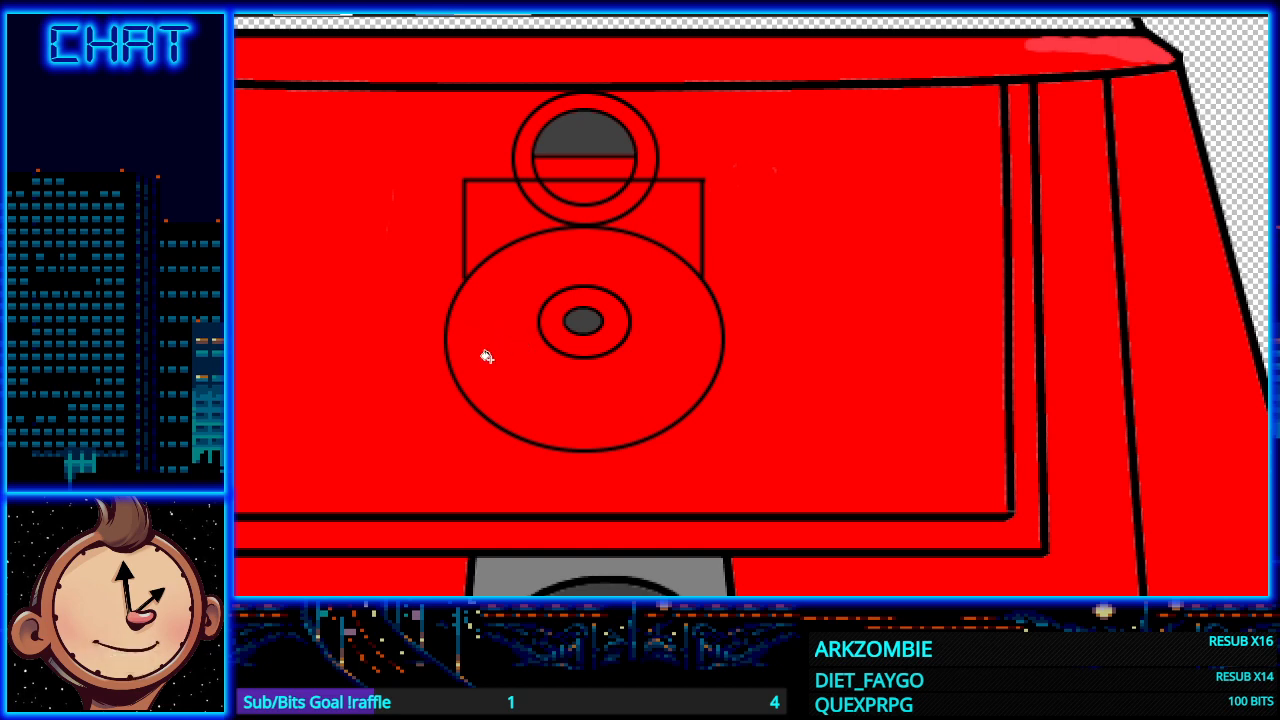
# Step: Draw the knob's right handle arm as two lines spreading outward from the small ellipse, closed by a vertical end line
pyautogui.scroll(-3, 488, 356)
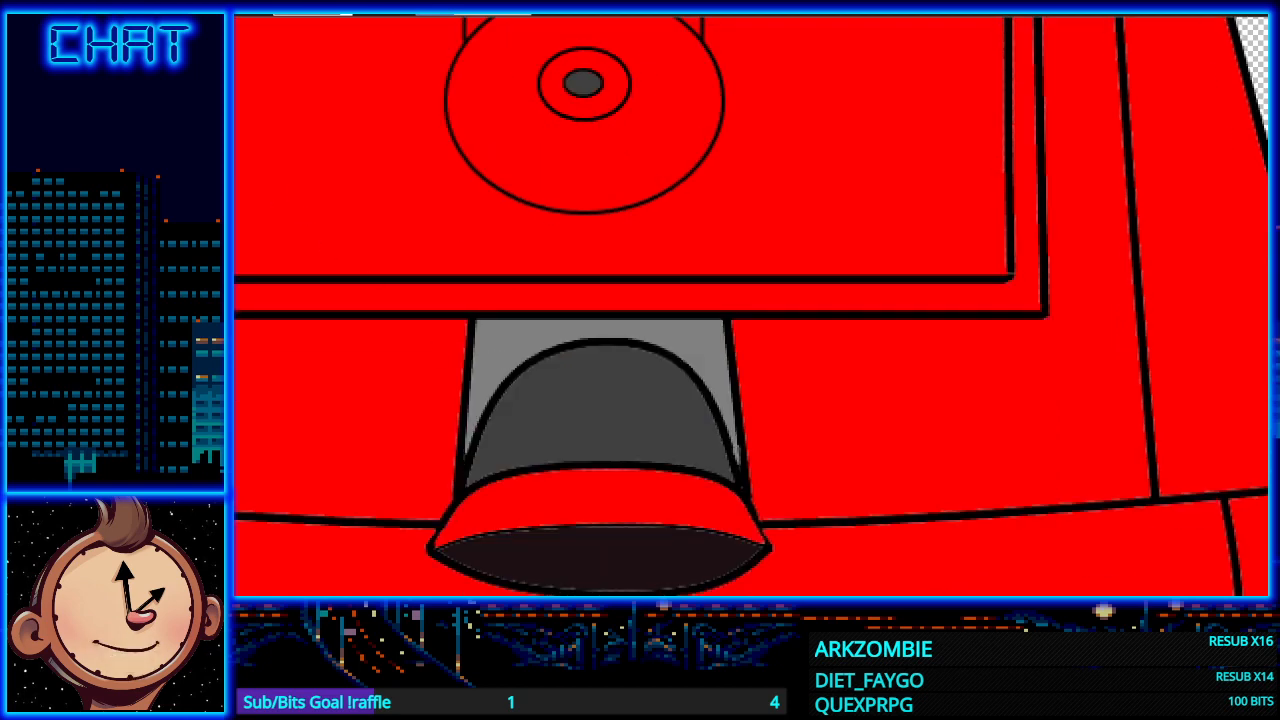
pyautogui.scroll(3, 543, 334)
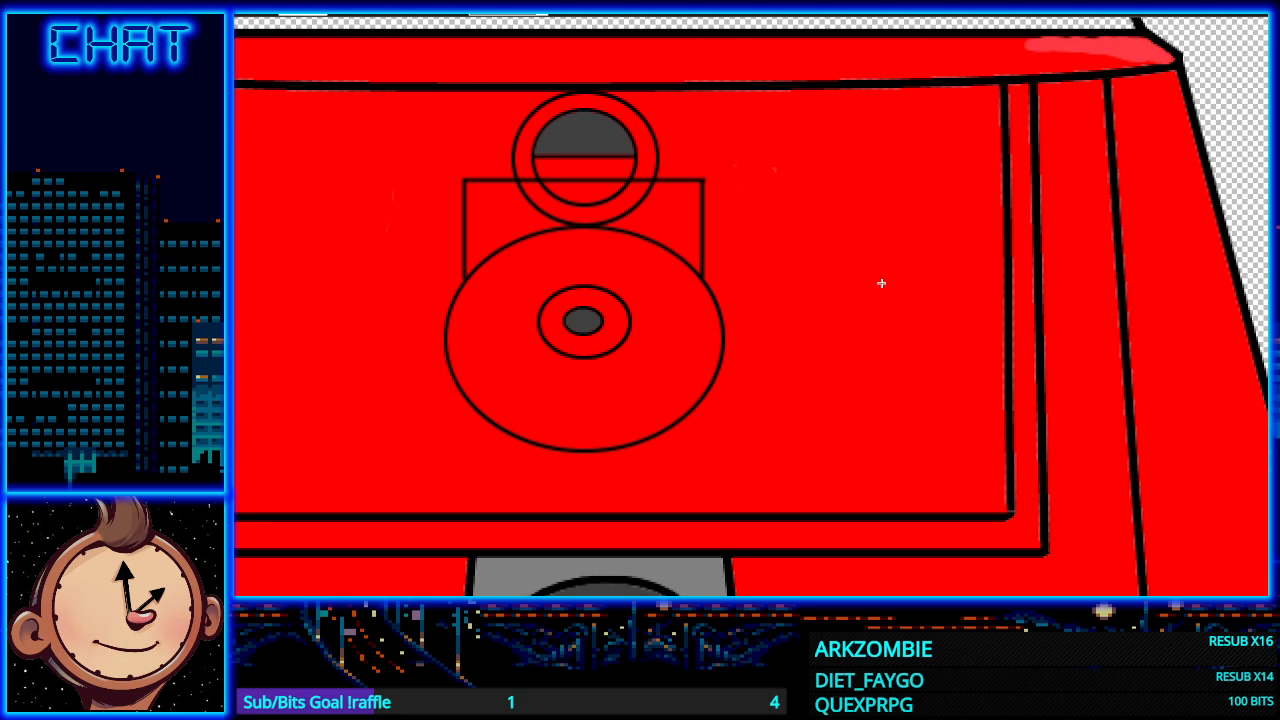
pyautogui.moveTo(632, 310); pyautogui.dragTo(763, 291)
pyautogui.moveTo(630, 335); pyautogui.dragTo(766, 339)
pyautogui.click(881, 283)
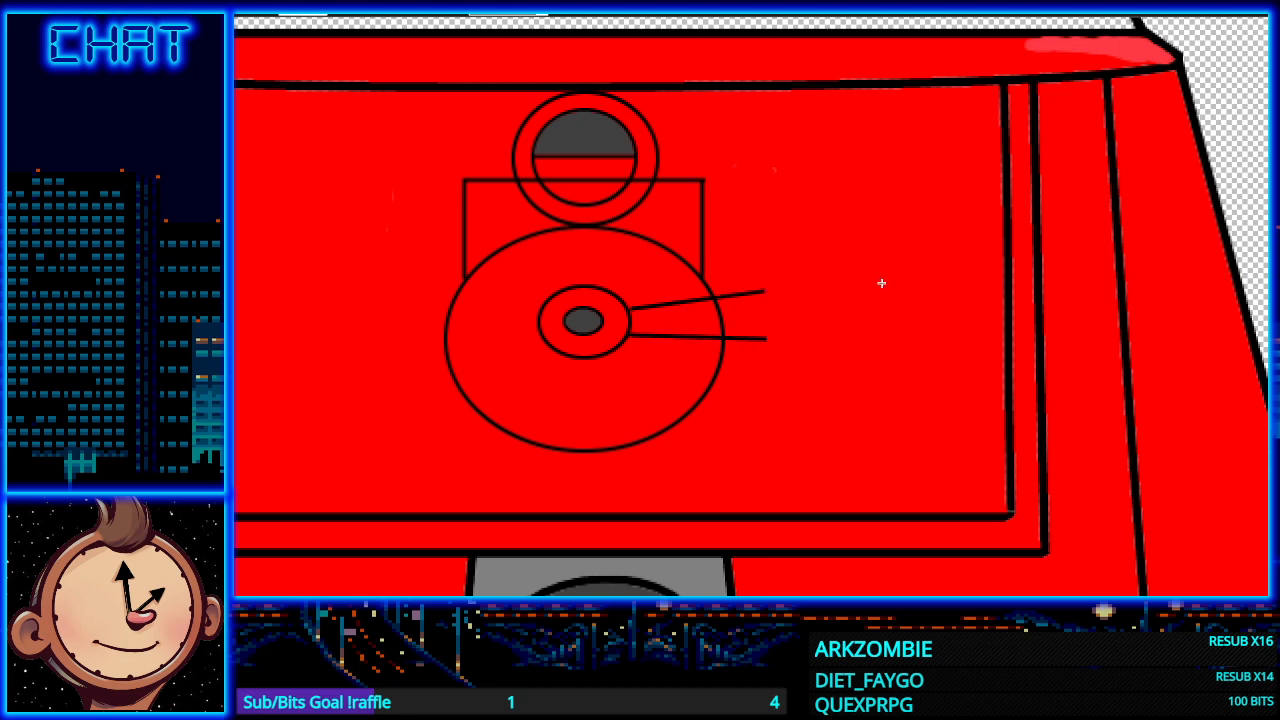
pyautogui.moveTo(758, 303); pyautogui.dragTo(764, 303)
pyautogui.hotkey('ctrl', 'z')
# Step: Draw a matching left handle arm widening outward from the small ellipse, with a vertical end line and a closed upper corner
pyautogui.moveTo(532, 310); pyautogui.dragTo(422, 297)
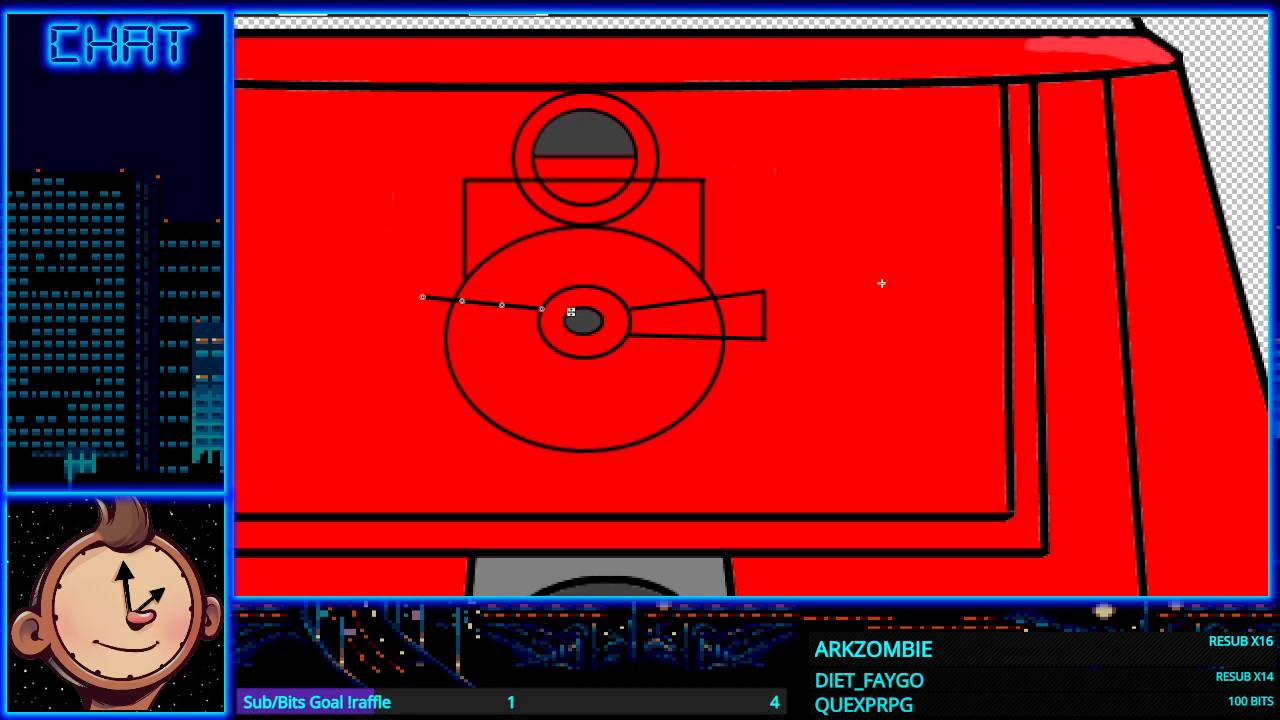
pyautogui.moveTo(542, 337); pyautogui.dragTo(421, 345)
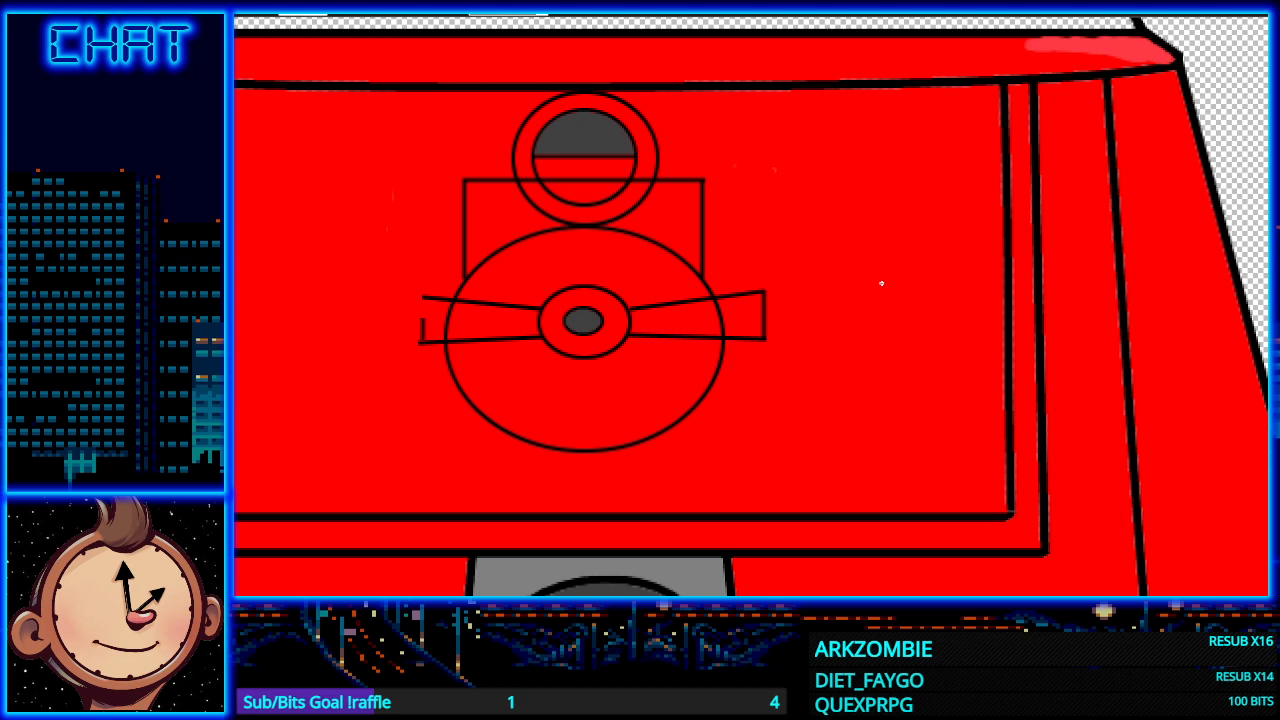
pyautogui.hotkey('ctrl', 'z')
pyautogui.moveTo(420, 341); pyautogui.dragTo(422, 298)
pyautogui.scroll(3, 453, 342)
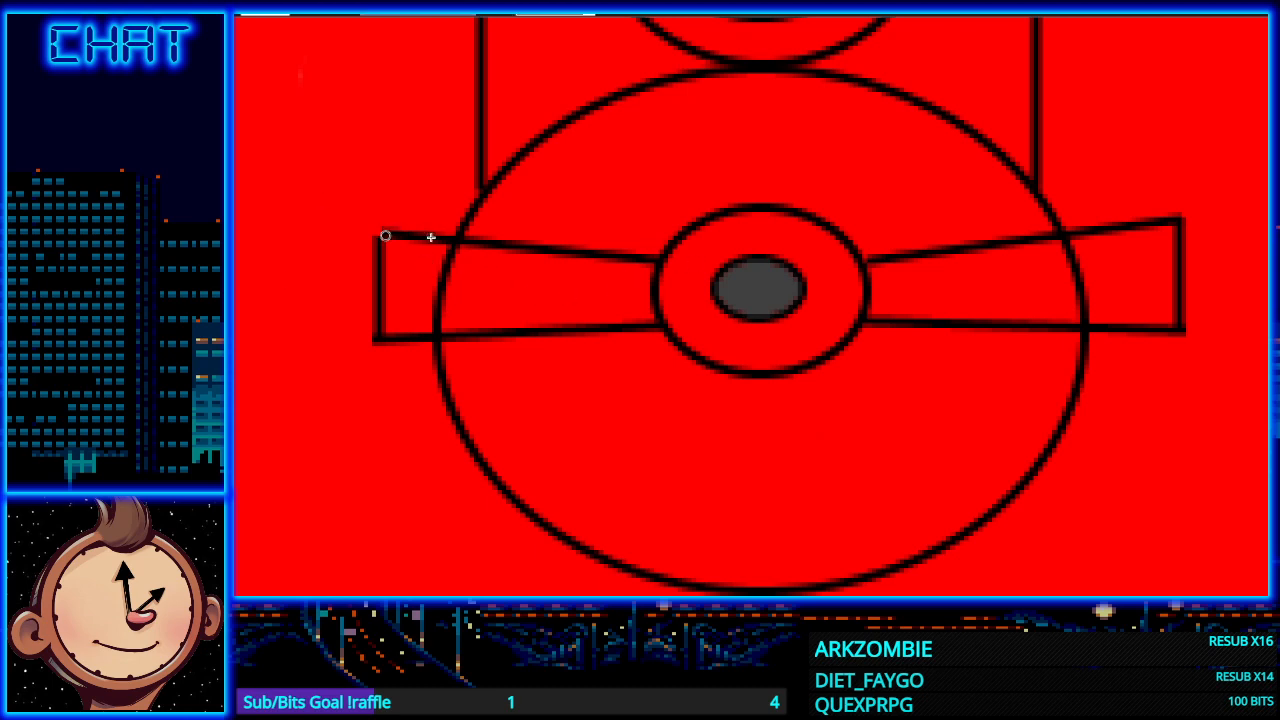
pyautogui.moveTo(381, 240); pyautogui.dragTo(380, 234)
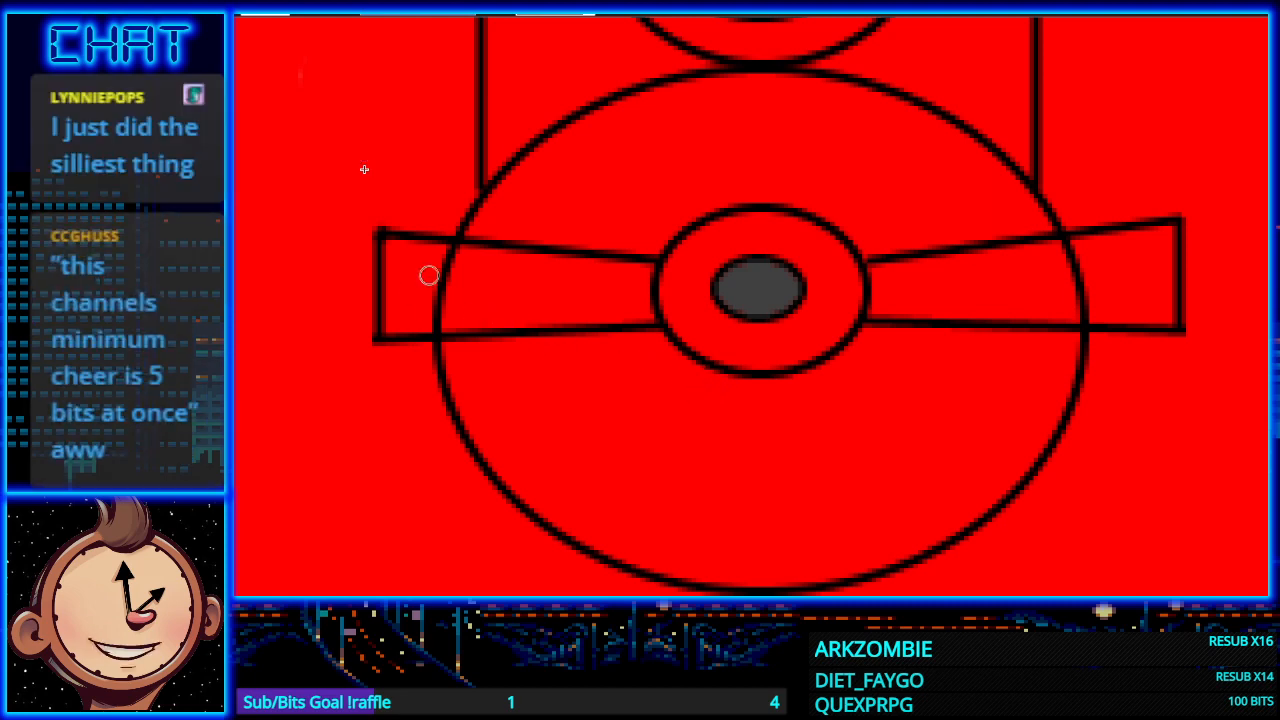
# Step: Paint over the large ellipse's outline in red where it crosses inside the left and right handle arms
pyautogui.moveTo(432, 270)
pyautogui.mouseDown()
pyautogui.moveTo(453, 257)
pyautogui.moveTo(438, 321)
pyautogui.mouseUp()
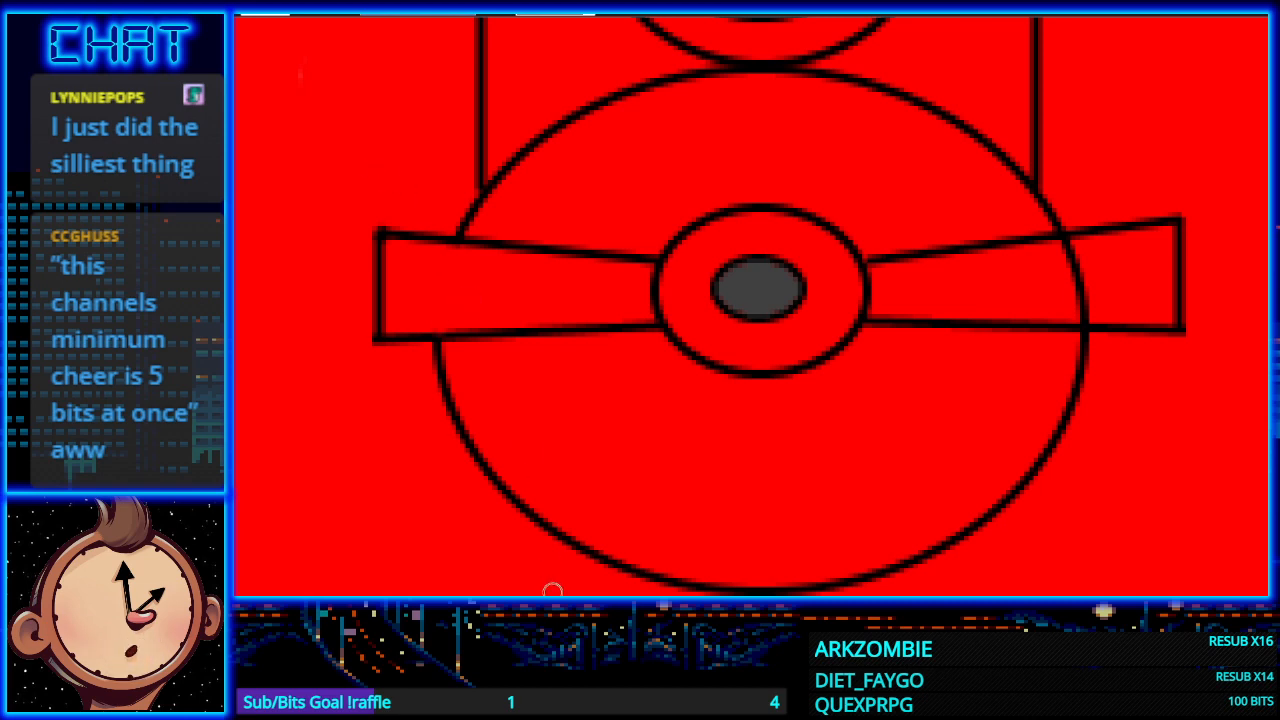
pyautogui.moveTo(552, 591); pyautogui.dragTo(234, 590)
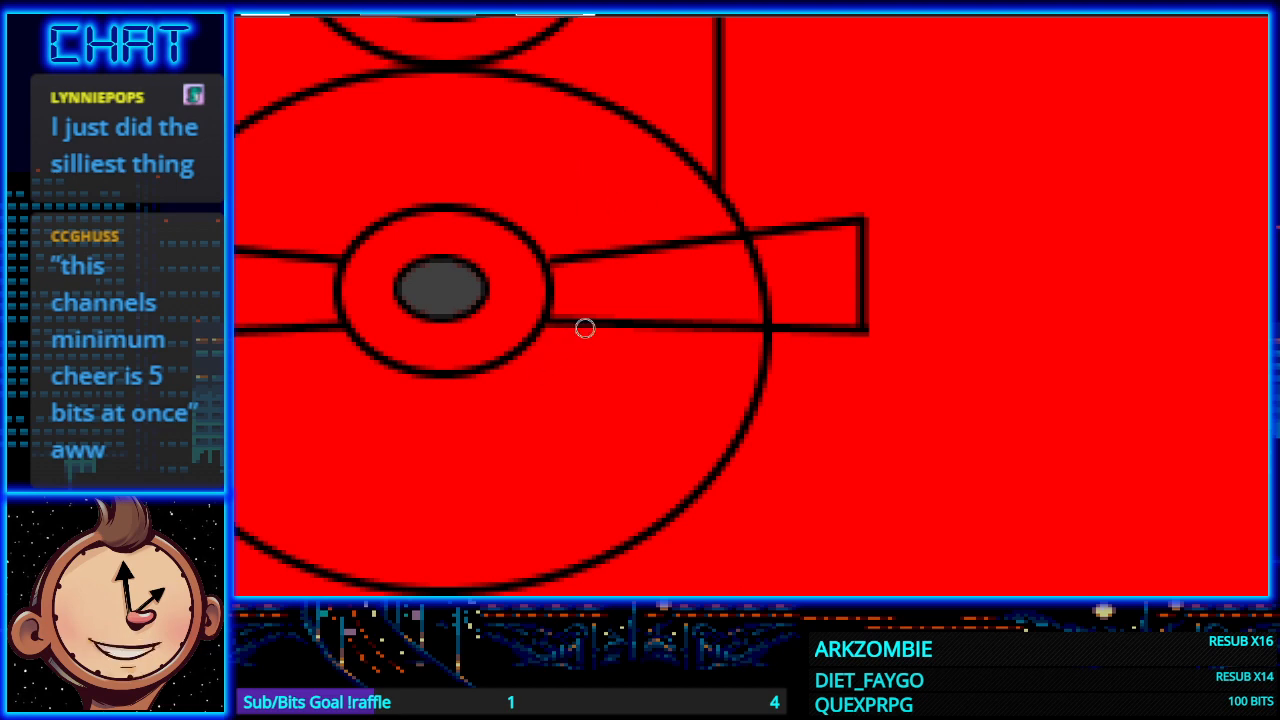
pyautogui.moveTo(585, 328); pyautogui.dragTo(663, 328)
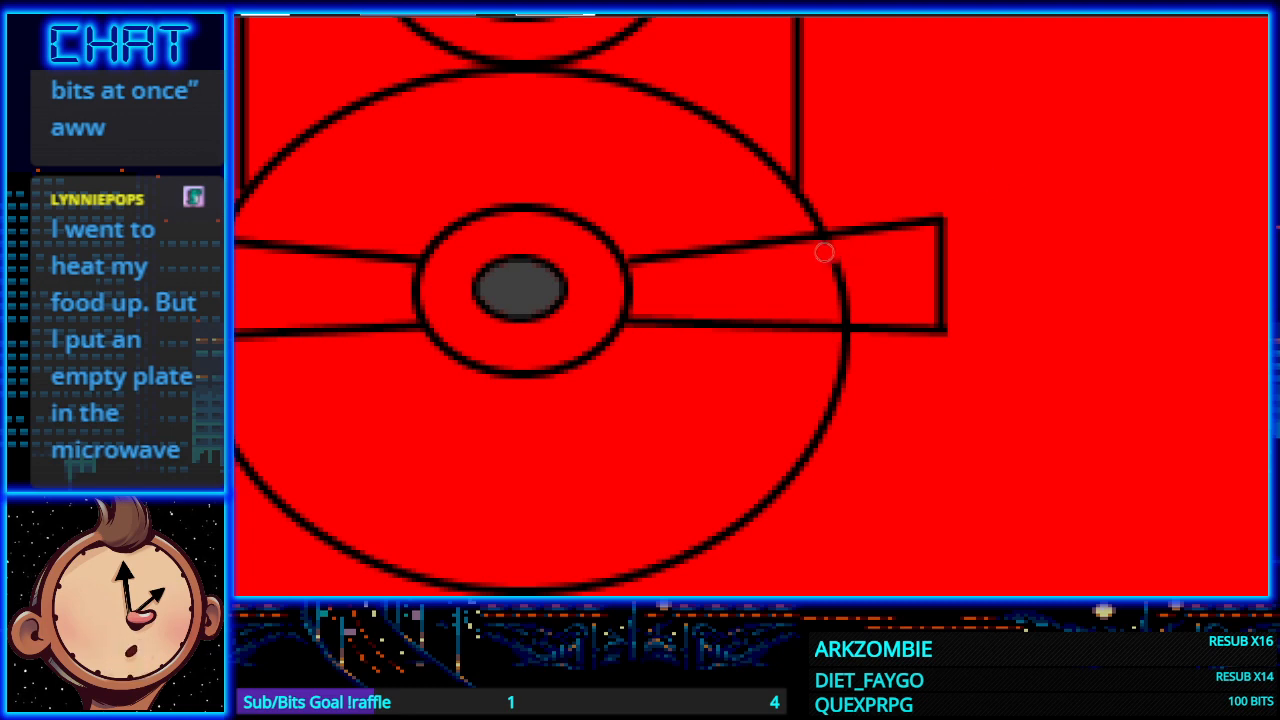
pyautogui.moveTo(823, 251); pyautogui.dragTo(849, 308)
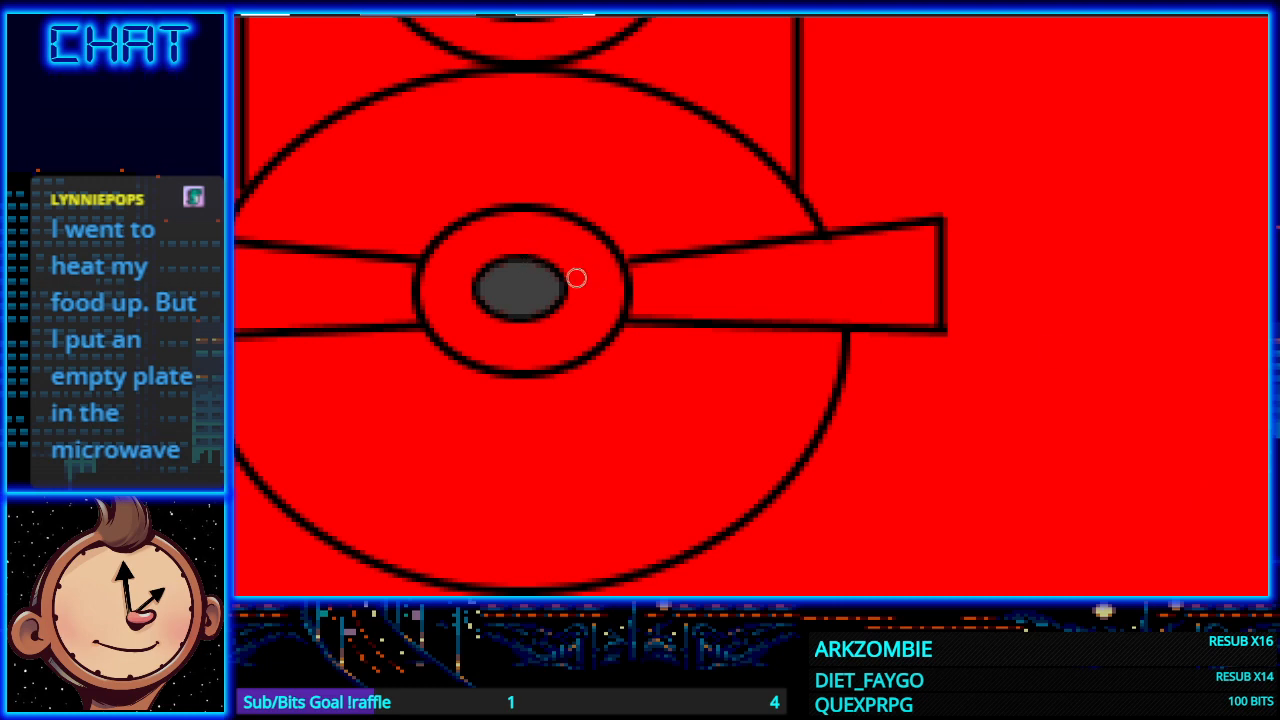
# Step: Fill both handle arms and the ring around the knob's dark center with medium gray
pyautogui.scroll(-3, 614, 292)
pyautogui.scroll(3, 654, 306)
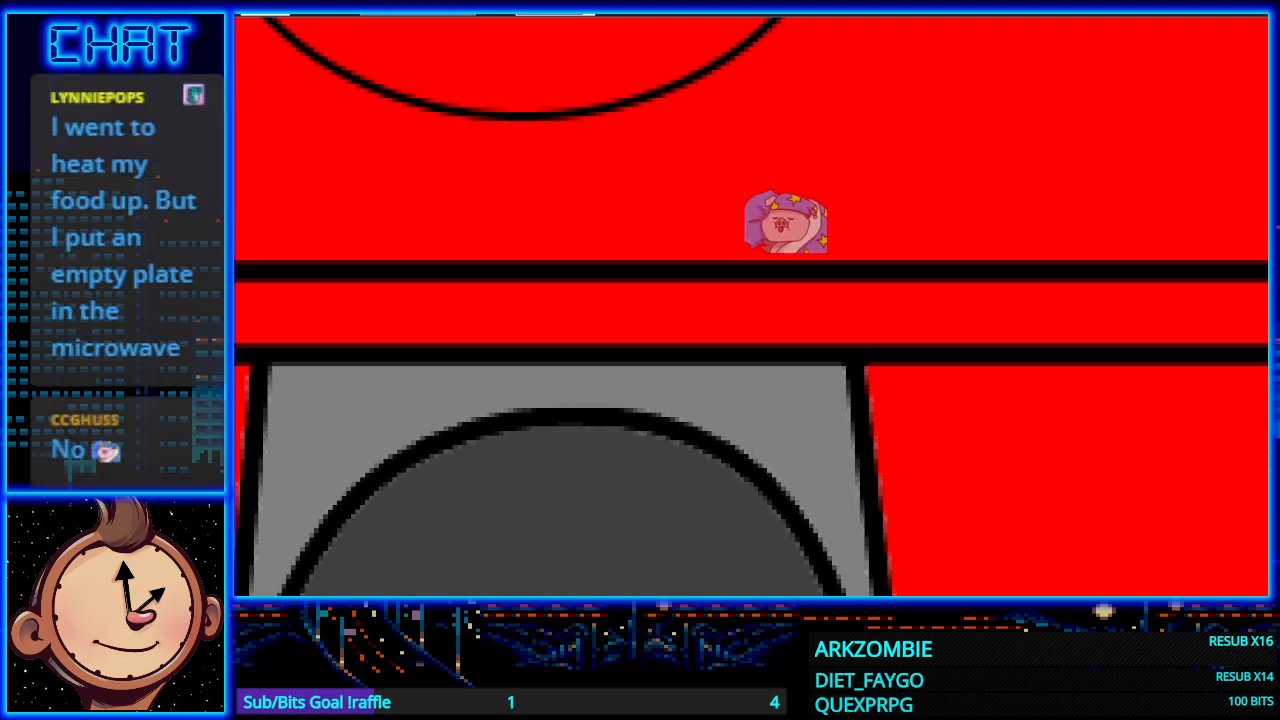
pyautogui.scroll(-3, 675, 213)
pyautogui.scroll(2, 663, 206)
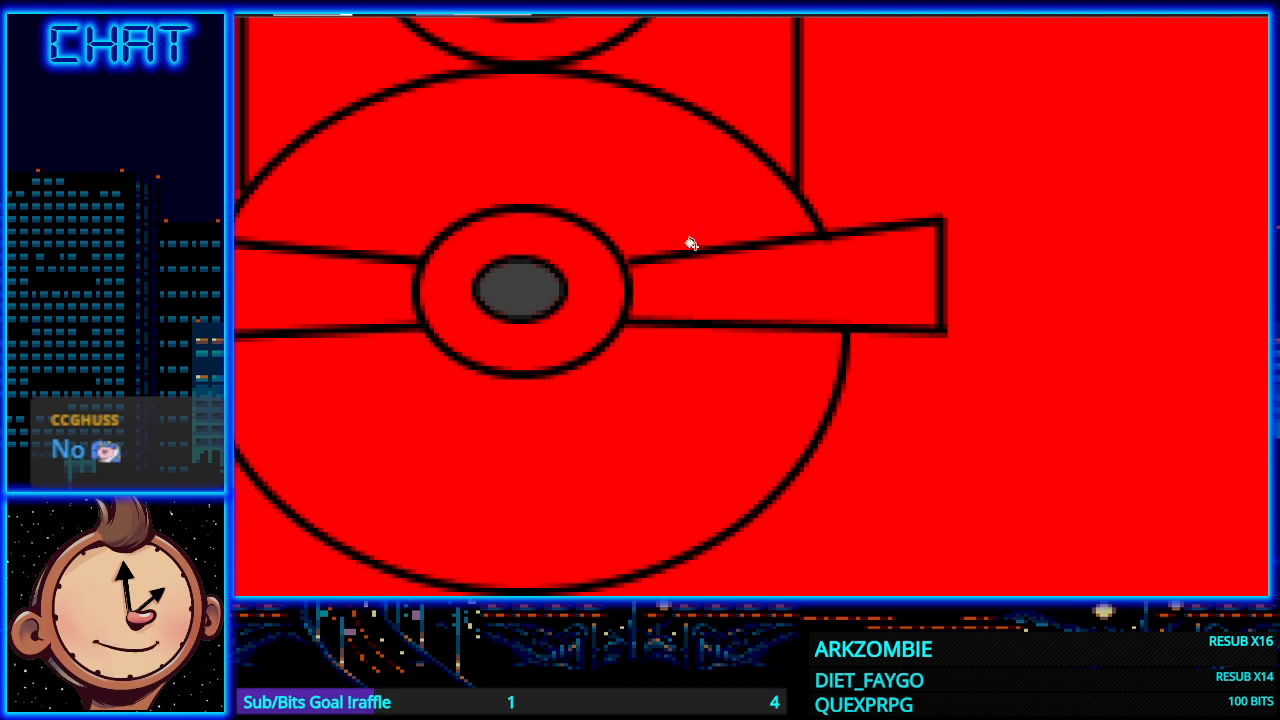
pyautogui.click(702, 270)
pyautogui.click(588, 277)
pyautogui.click(345, 280)
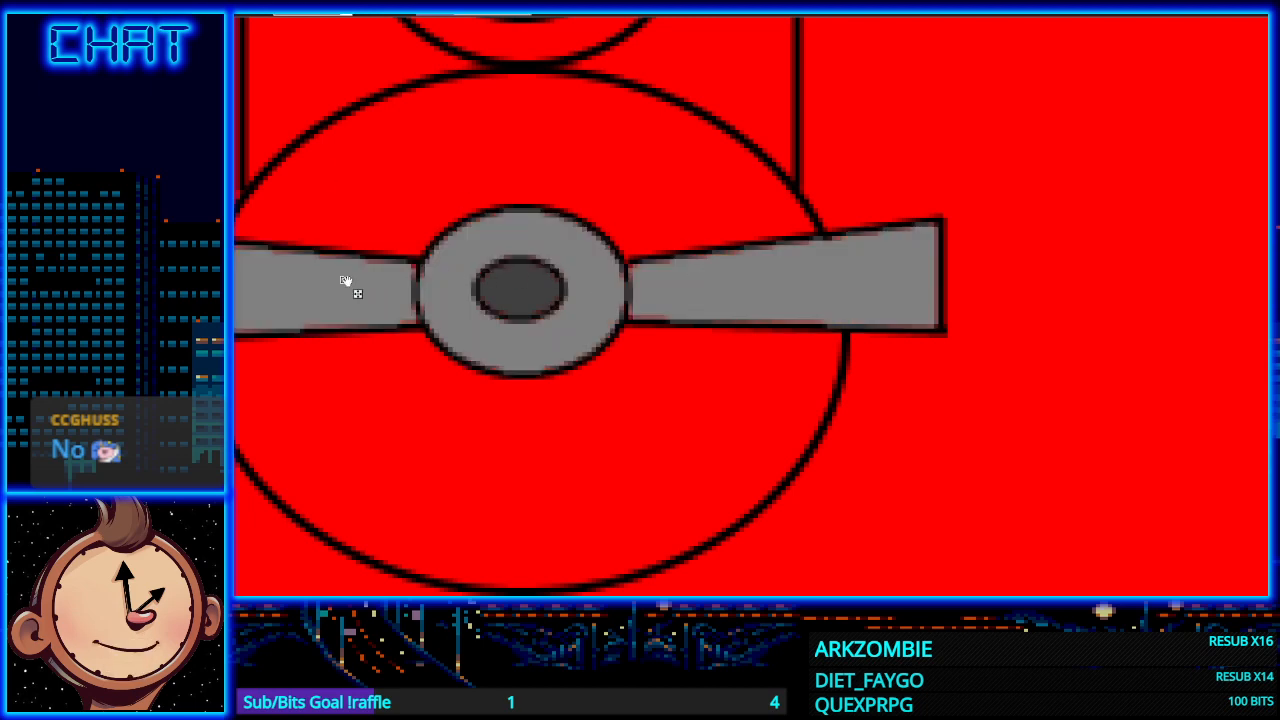
# Step: Fill the lower and upper parts of the knob's large ellipse with the same gray
pyautogui.scroll(-3, 396, 350)
pyautogui.scroll(-2, 397, 351)
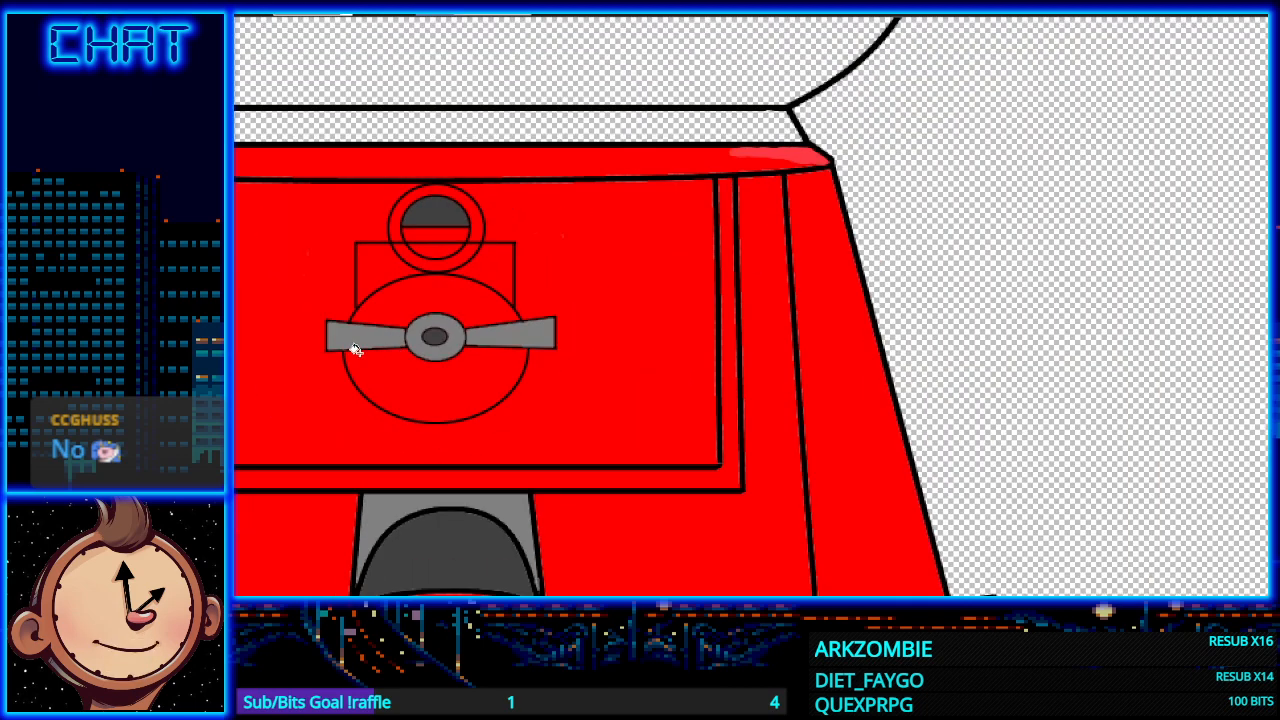
pyautogui.scroll(-2, 304, 360)
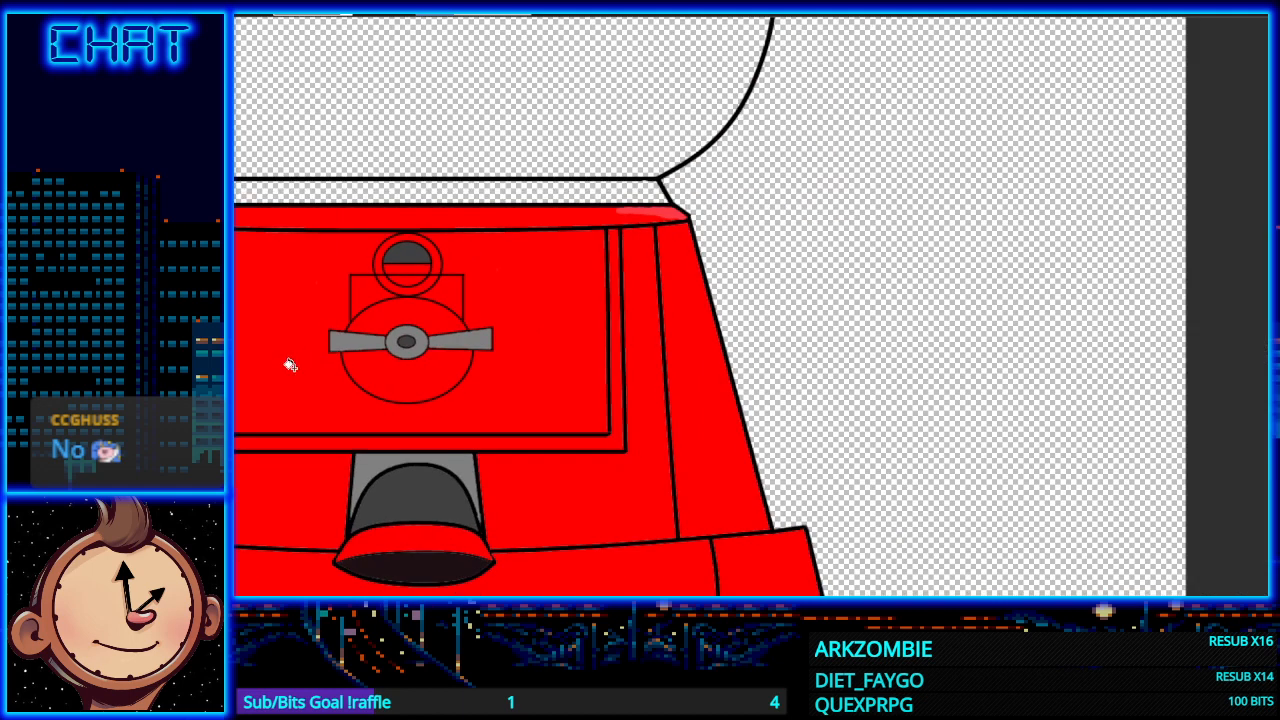
pyautogui.click(379, 380)
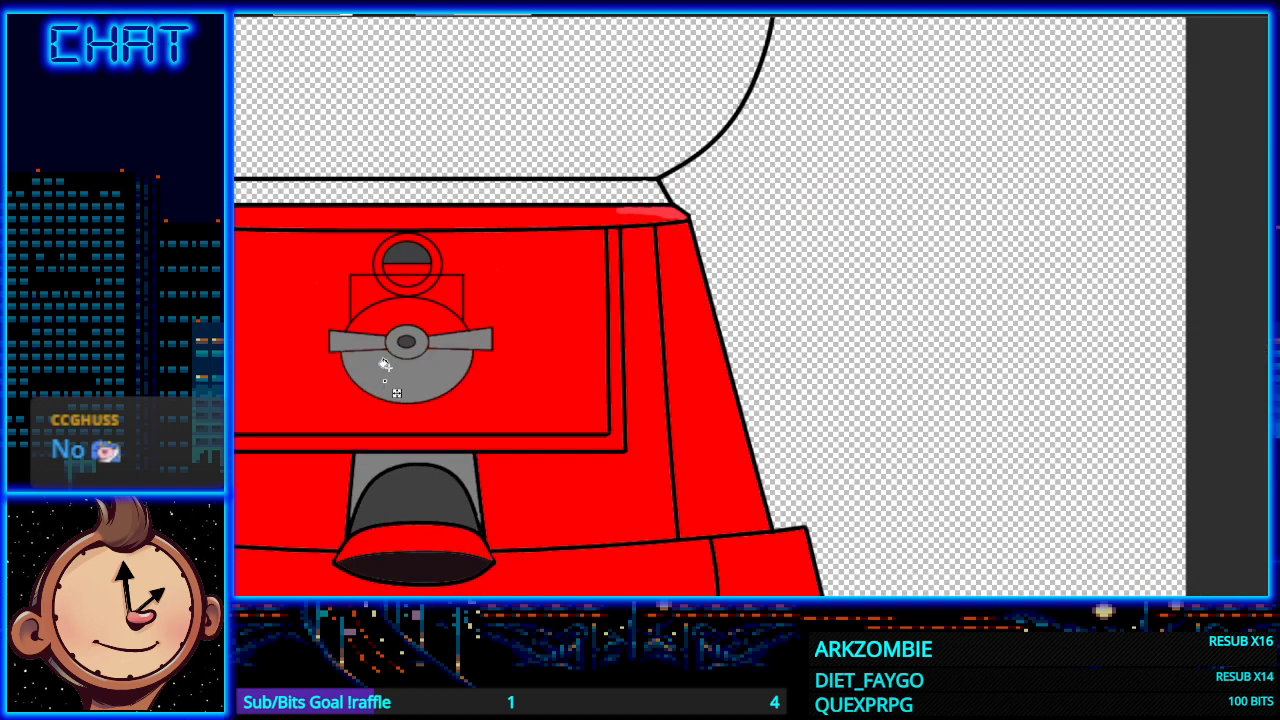
pyautogui.click(391, 326)
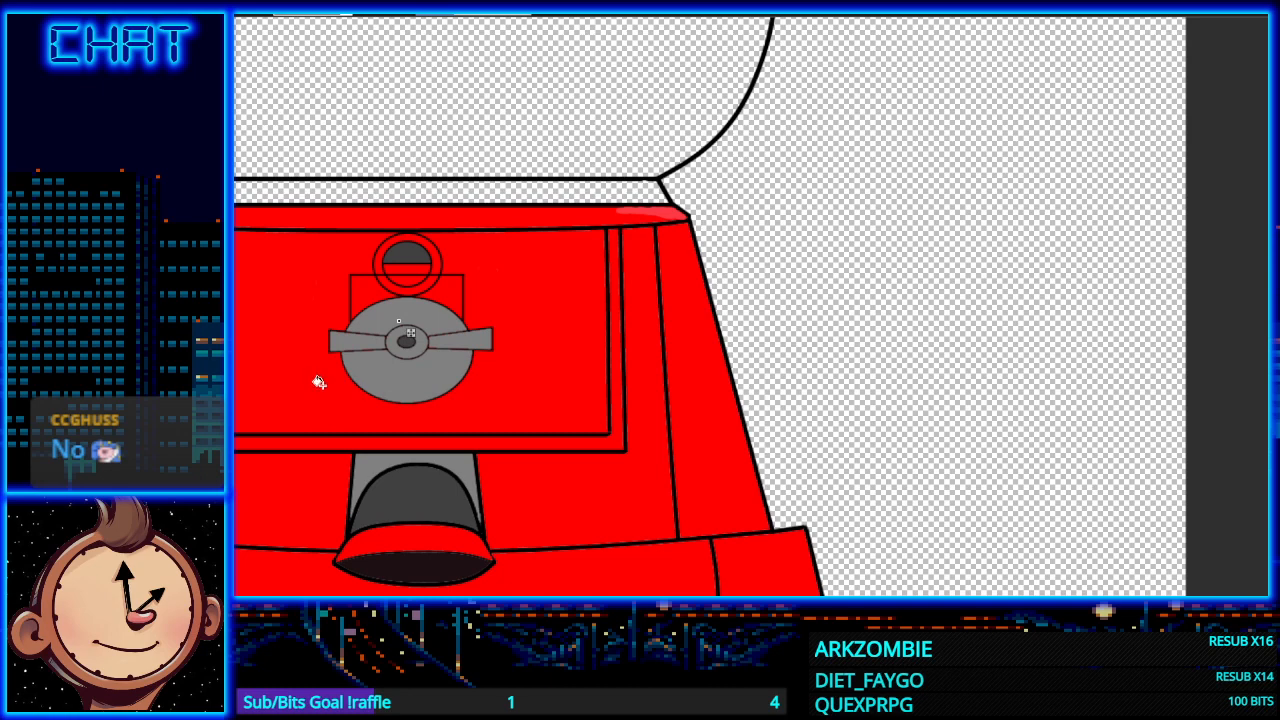
# Step: Try a gray fill on the left handle arm to cover the red fringes, and undo it
pyautogui.scroll(4, 310, 378)
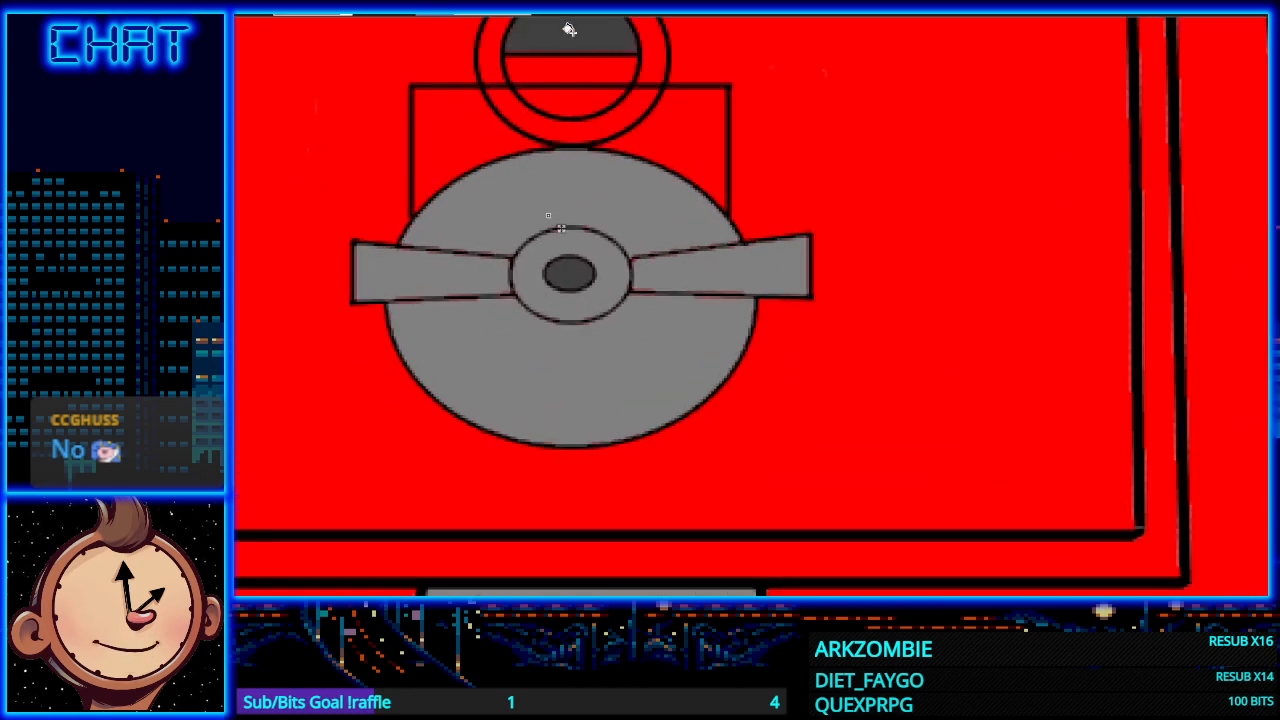
pyautogui.click(500, 20)
pyautogui.hotkey('ctrl', 'z')
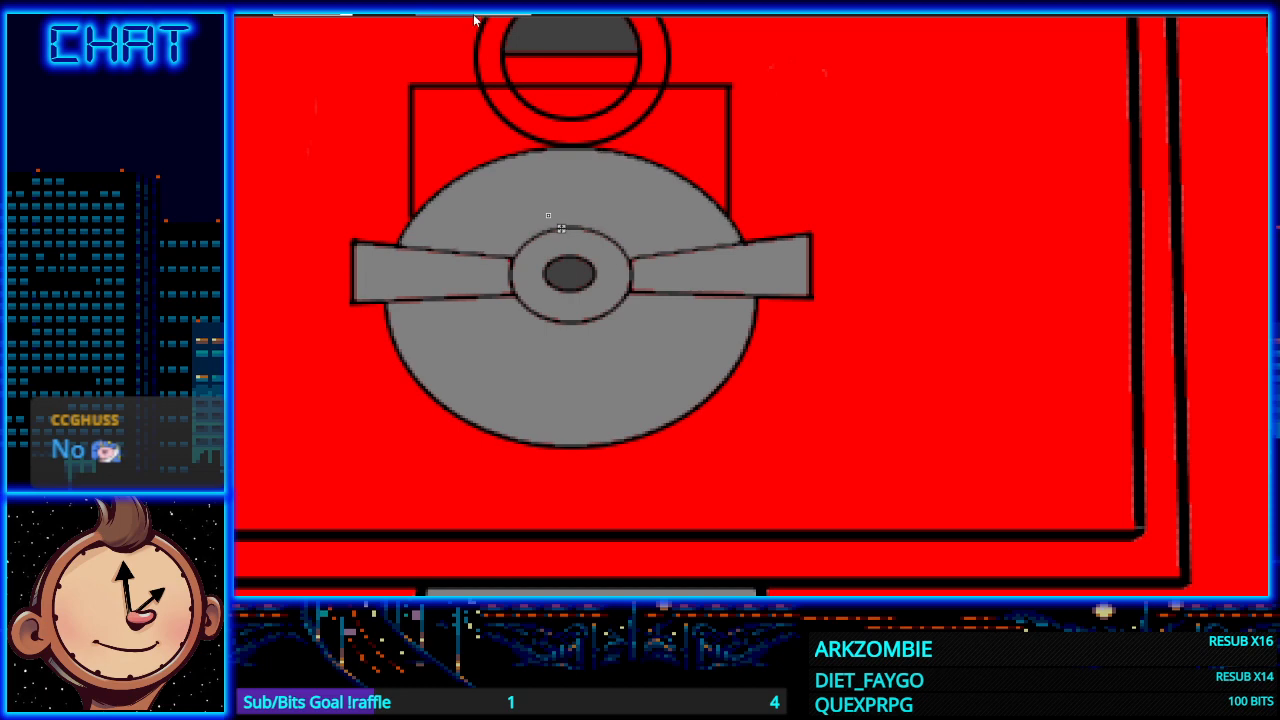
pyautogui.click(470, 276)
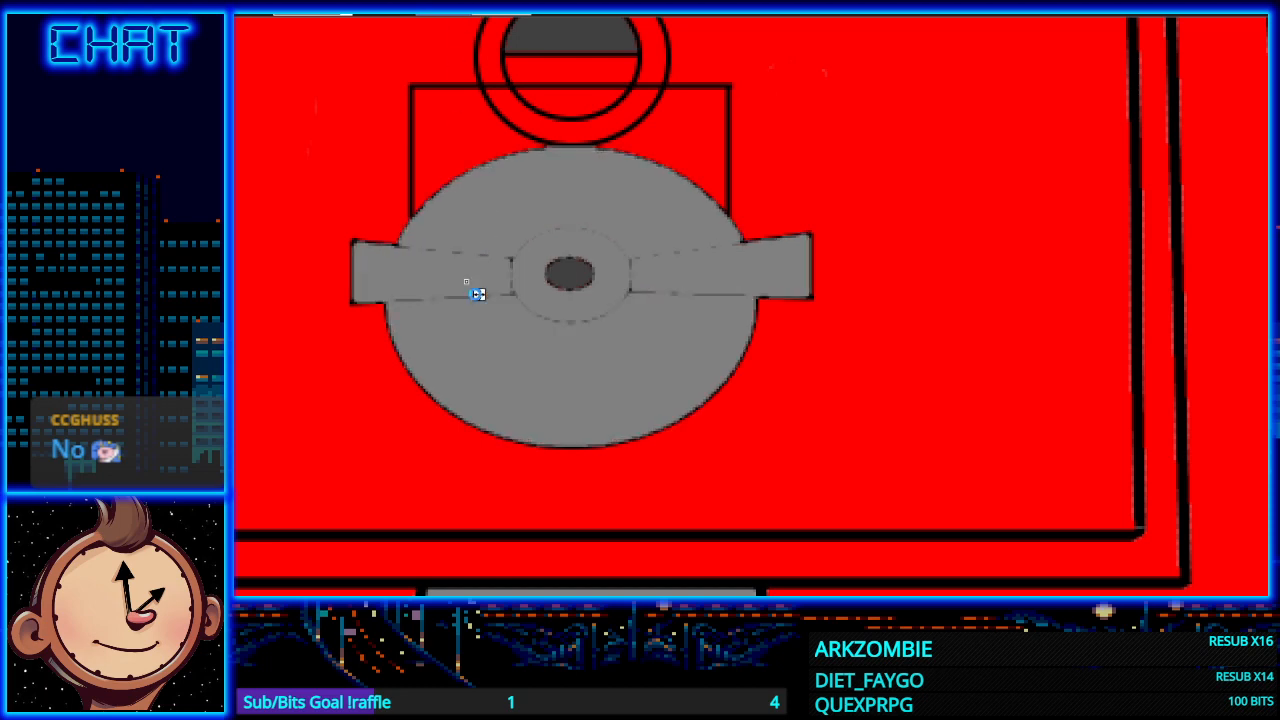
pyautogui.hotkey('ctrl', 'z')
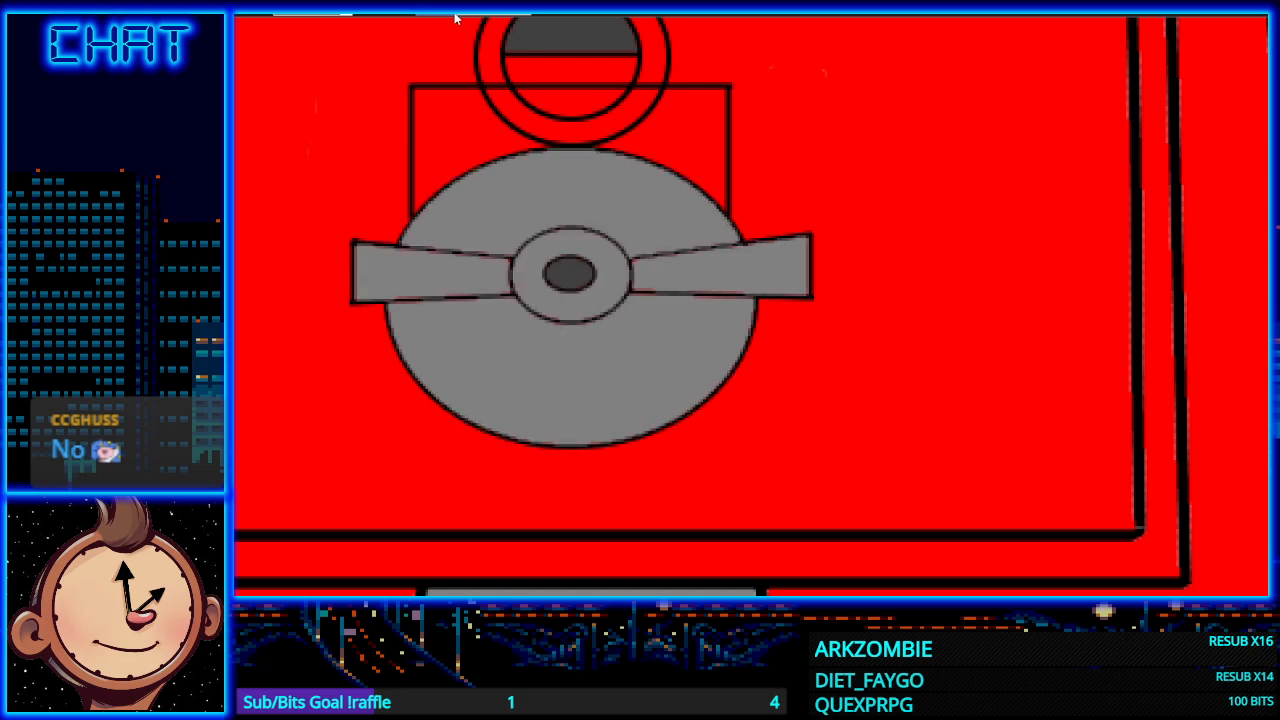
# Step: Try refilling the handle arms and the upper and lower parts of the large ellipse to remove the red fringes
pyautogui.click(474, 277)
pyautogui.click(506, 346)
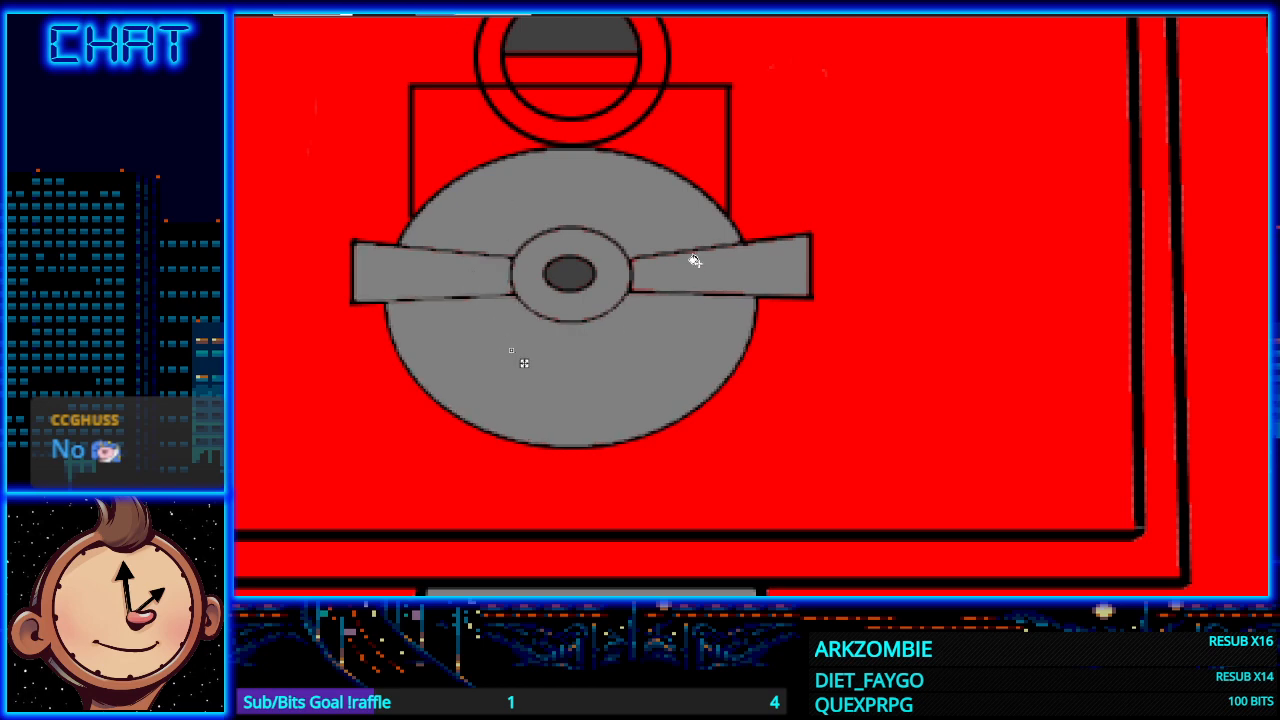
pyautogui.click(676, 272)
pyautogui.click(620, 207)
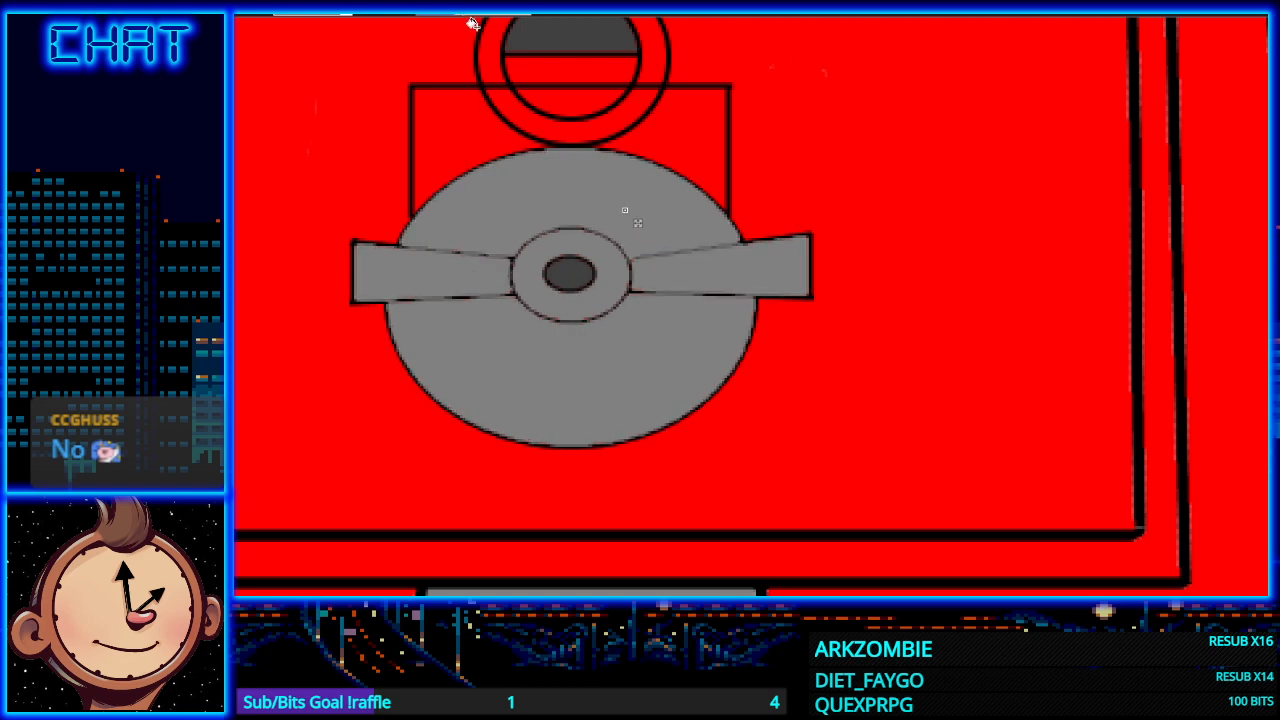
pyautogui.click(630, 215)
pyautogui.click(710, 274)
pyautogui.click(522, 362)
pyautogui.click(487, 289)
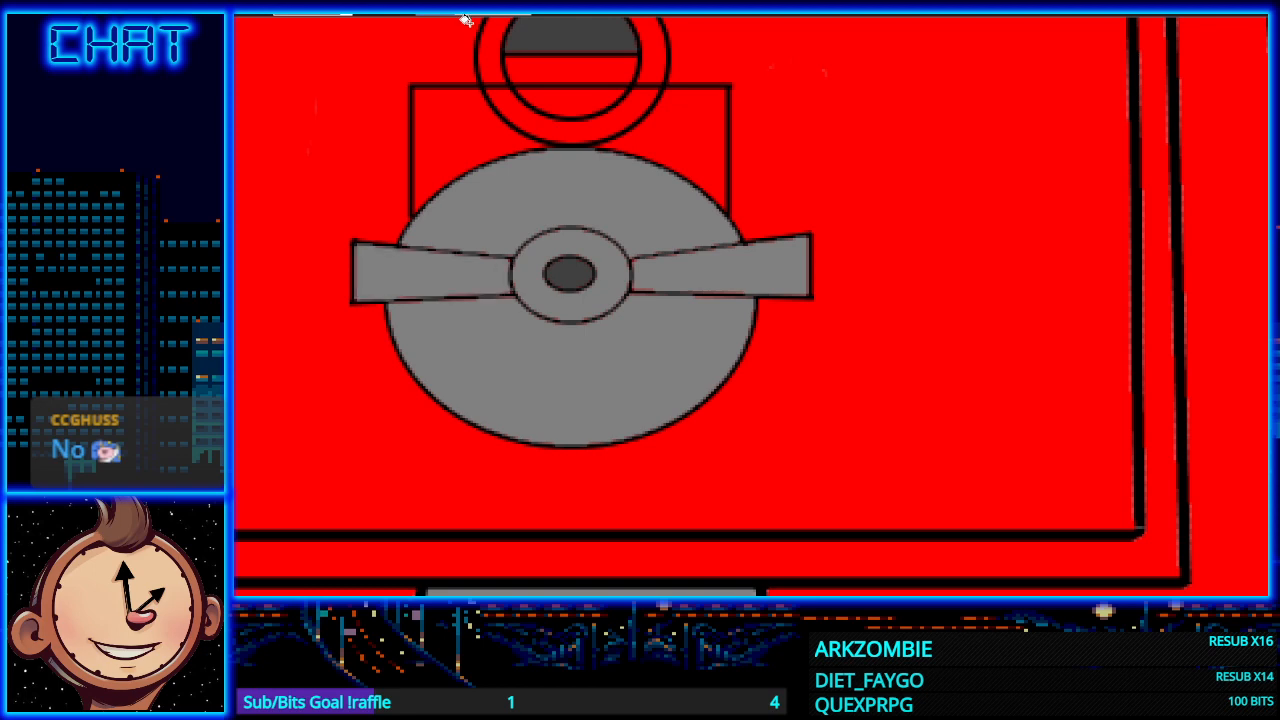
# Step: Undo the gray fills on the knob's large ellipse, inner ring and handle arms
pyautogui.click(557, 223)
pyautogui.click(521, 397)
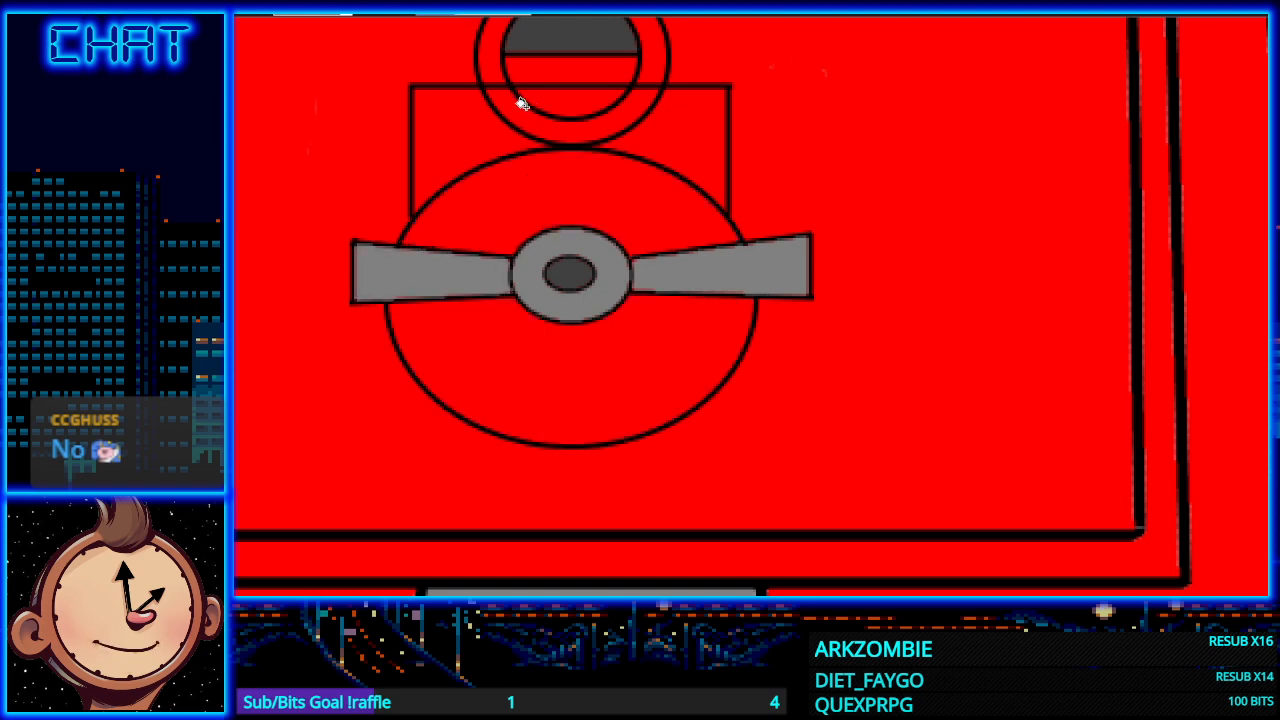
pyautogui.click(484, 283)
pyautogui.click(619, 275)
pyautogui.click(688, 279)
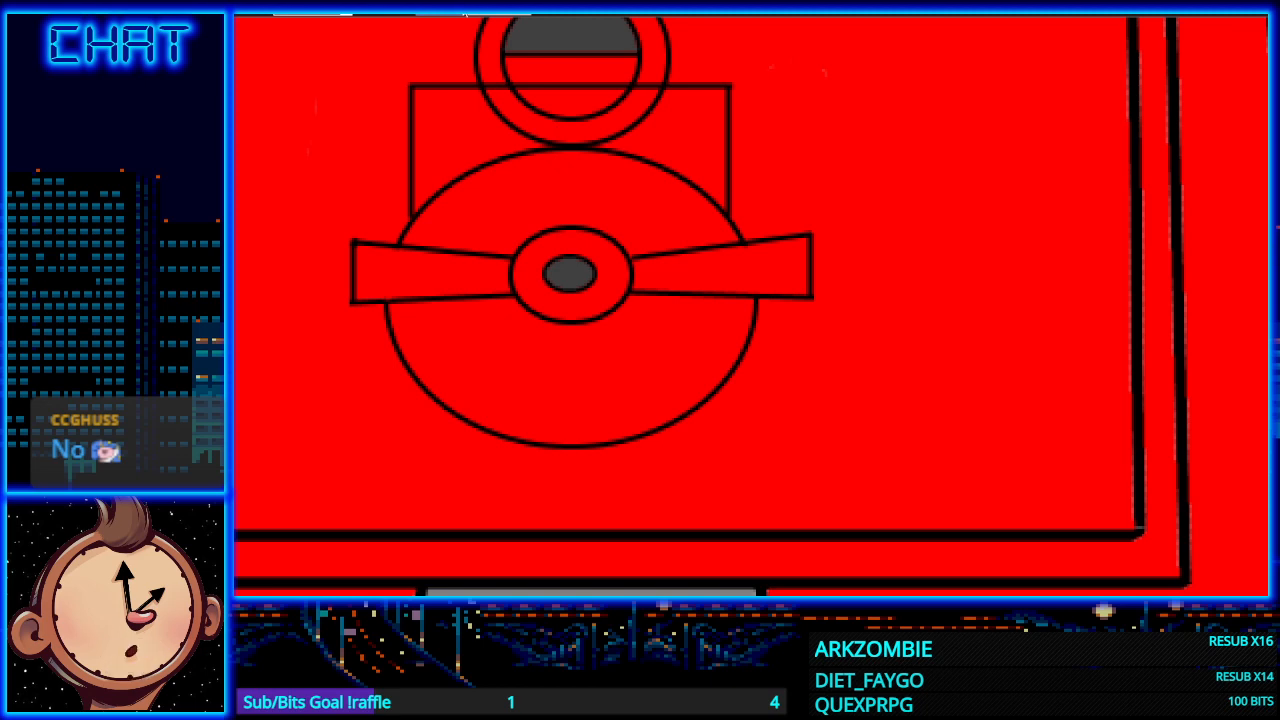
# Step: Fill both handle arms, the lower and upper parts of the large ellipse, and the inner ring with gray
pyautogui.click(461, 266)
pyautogui.click(688, 273)
pyautogui.click(656, 341)
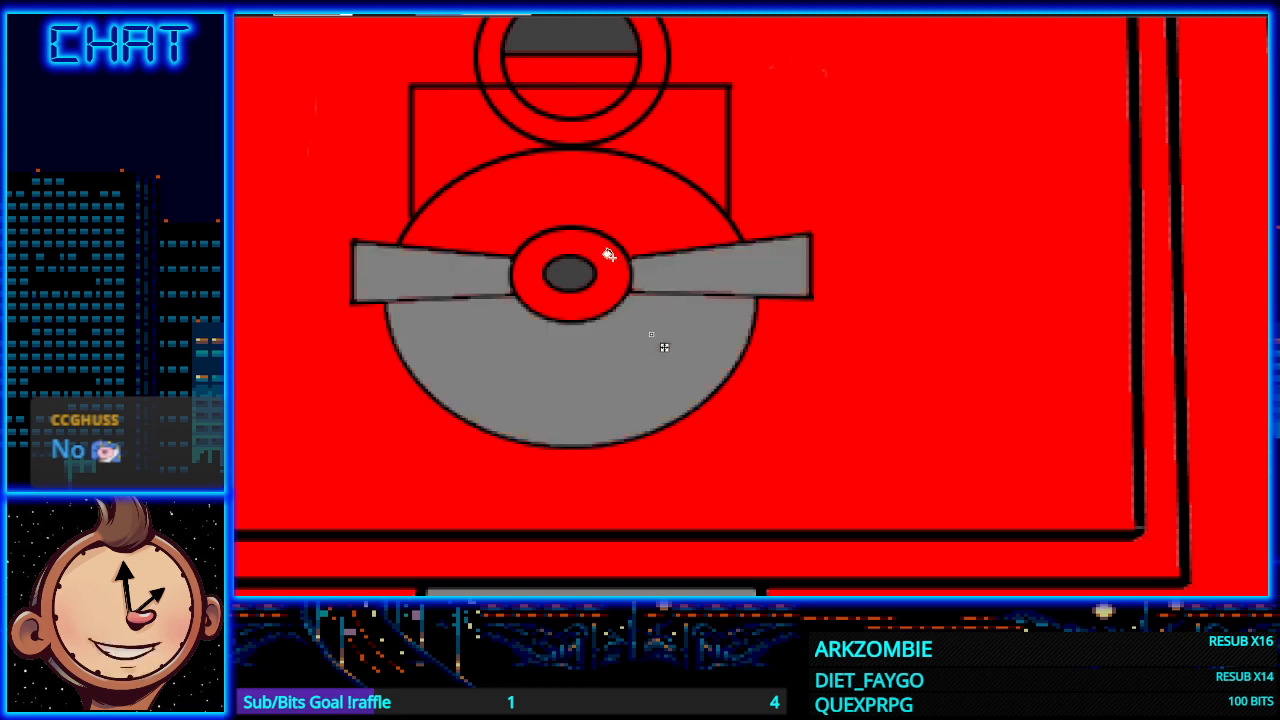
pyautogui.click(623, 198)
pyautogui.click(595, 247)
# Step: Fill the outer ring of the coin slot above the knob with gray
pyautogui.scroll(-2, 485, 318)
pyautogui.scroll(-2, 485, 318)
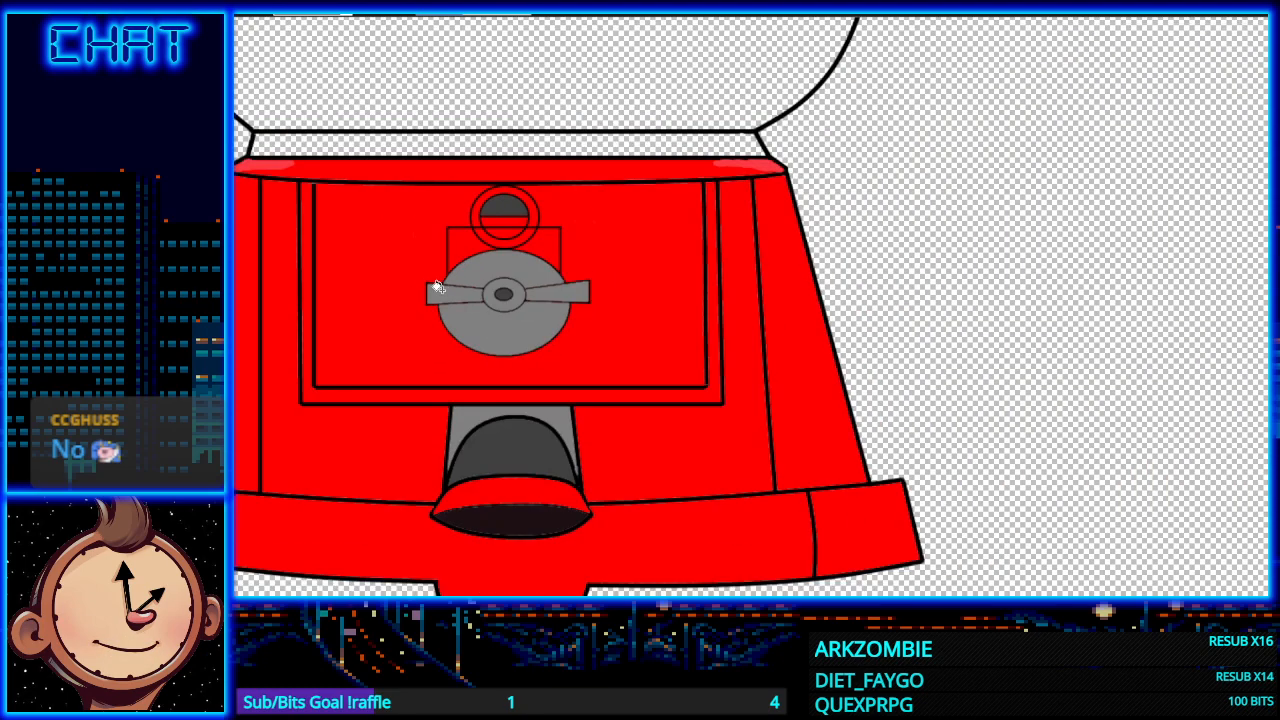
pyautogui.scroll(2, 451, 284)
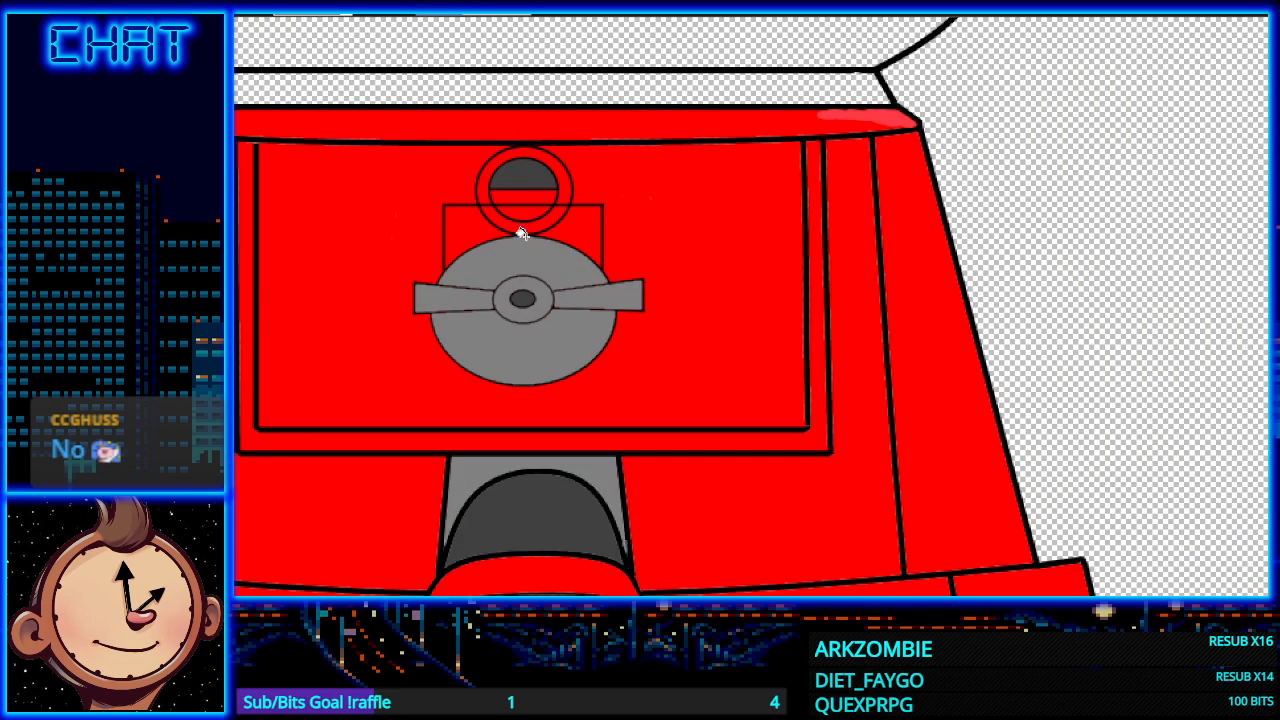
pyautogui.click(558, 187)
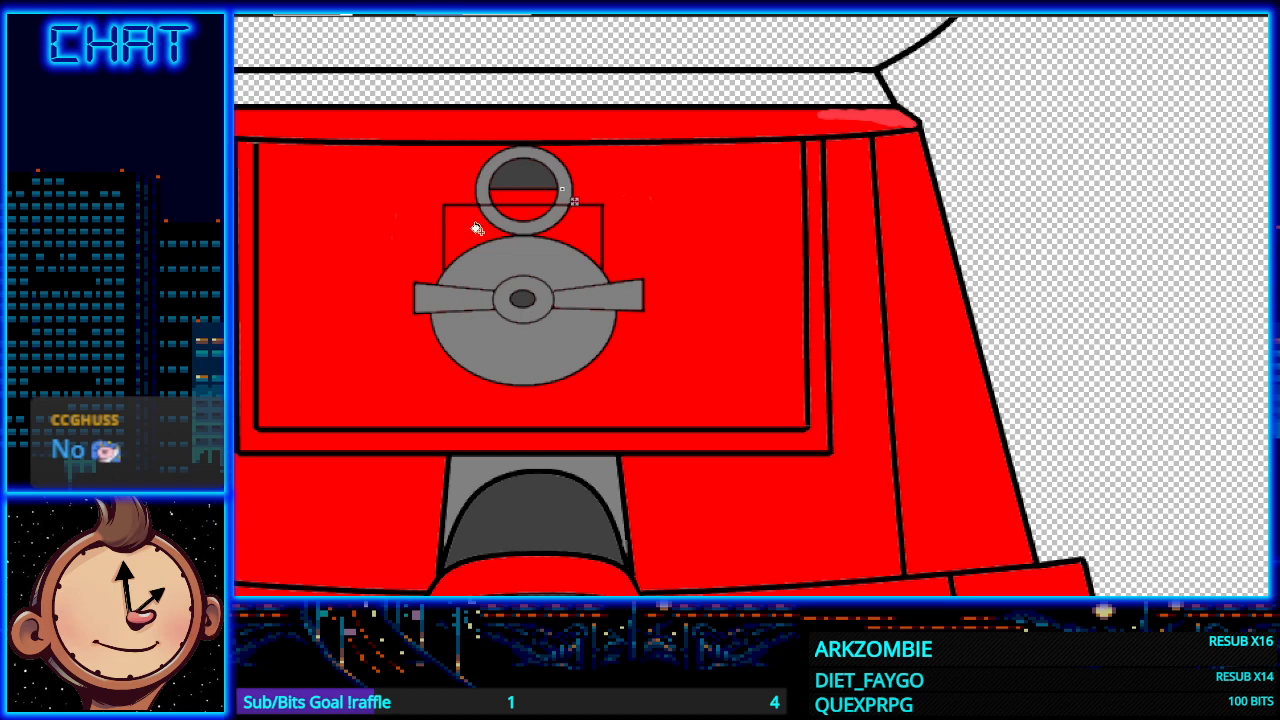
# Step: Try filling the coin slot's lower half and the line crossing it with gray, and undo the fills
pyautogui.scroll(5, 477, 229)
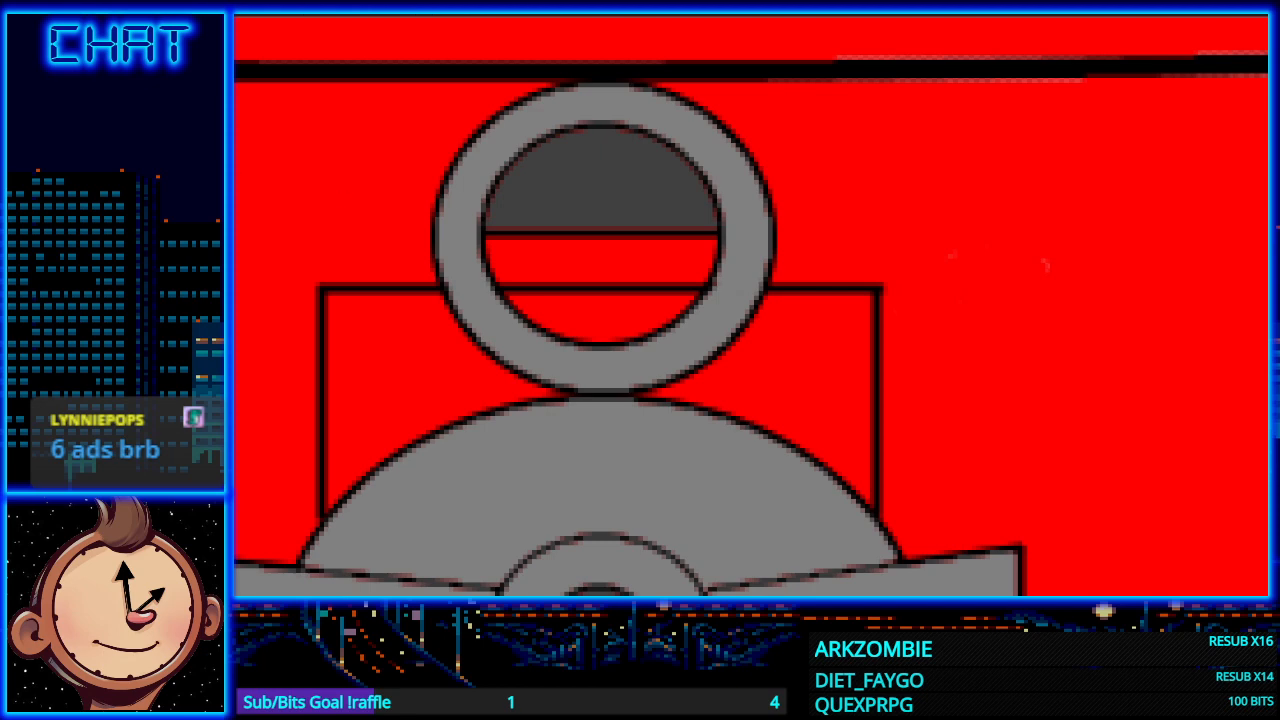
pyautogui.click(553, 270)
pyautogui.click(565, 300)
pyautogui.click(585, 289)
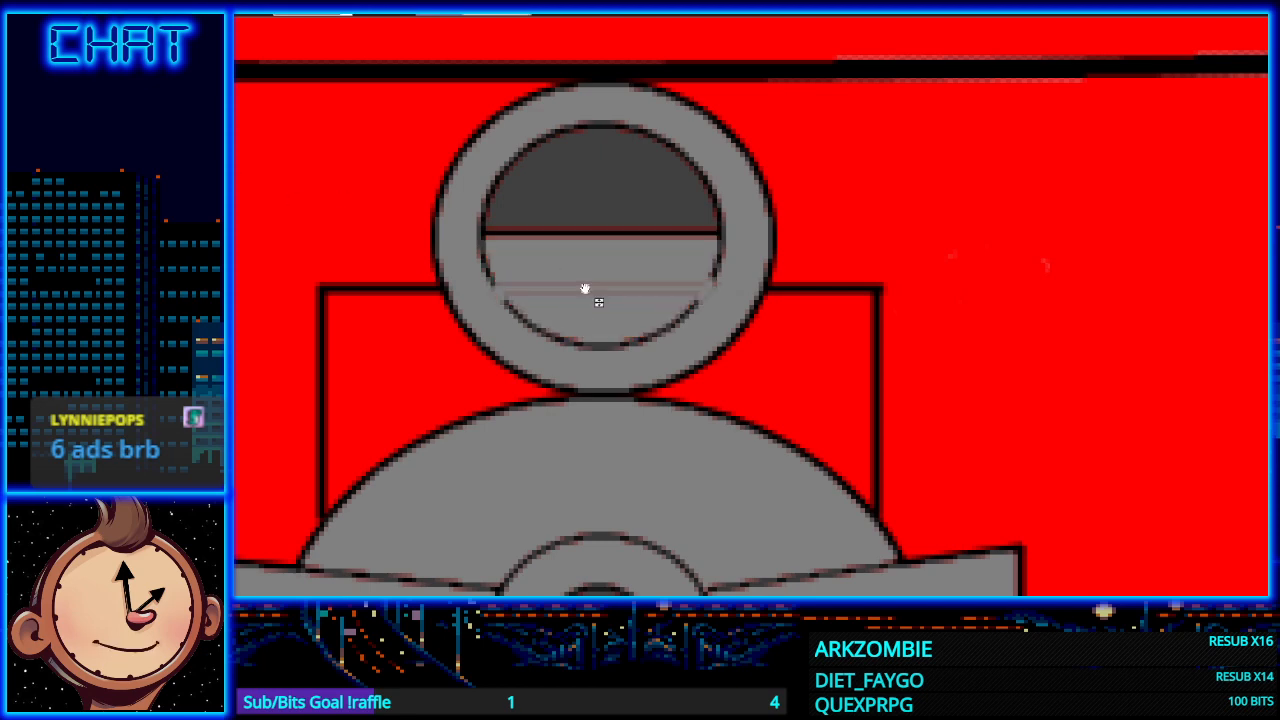
pyautogui.hotkey('ctrl', 'z')
pyautogui.hotkey('ctrl', 'z')
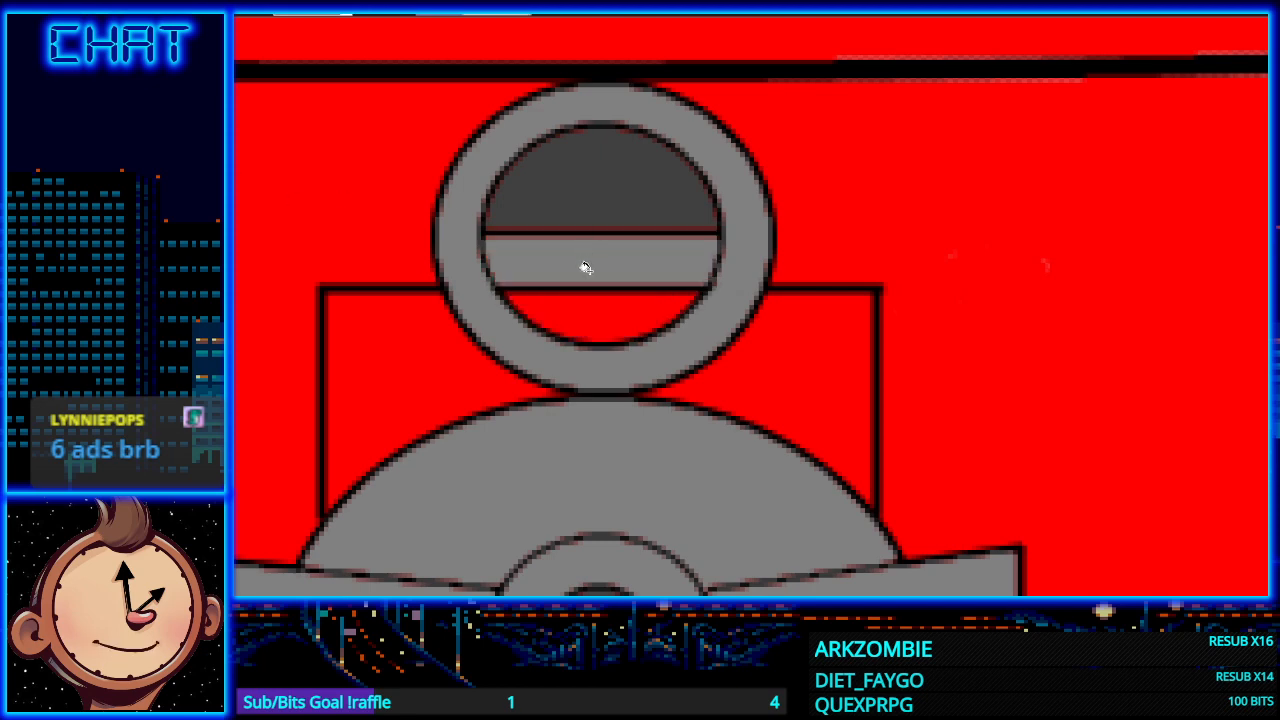
pyautogui.hotkey('ctrl', 'z')
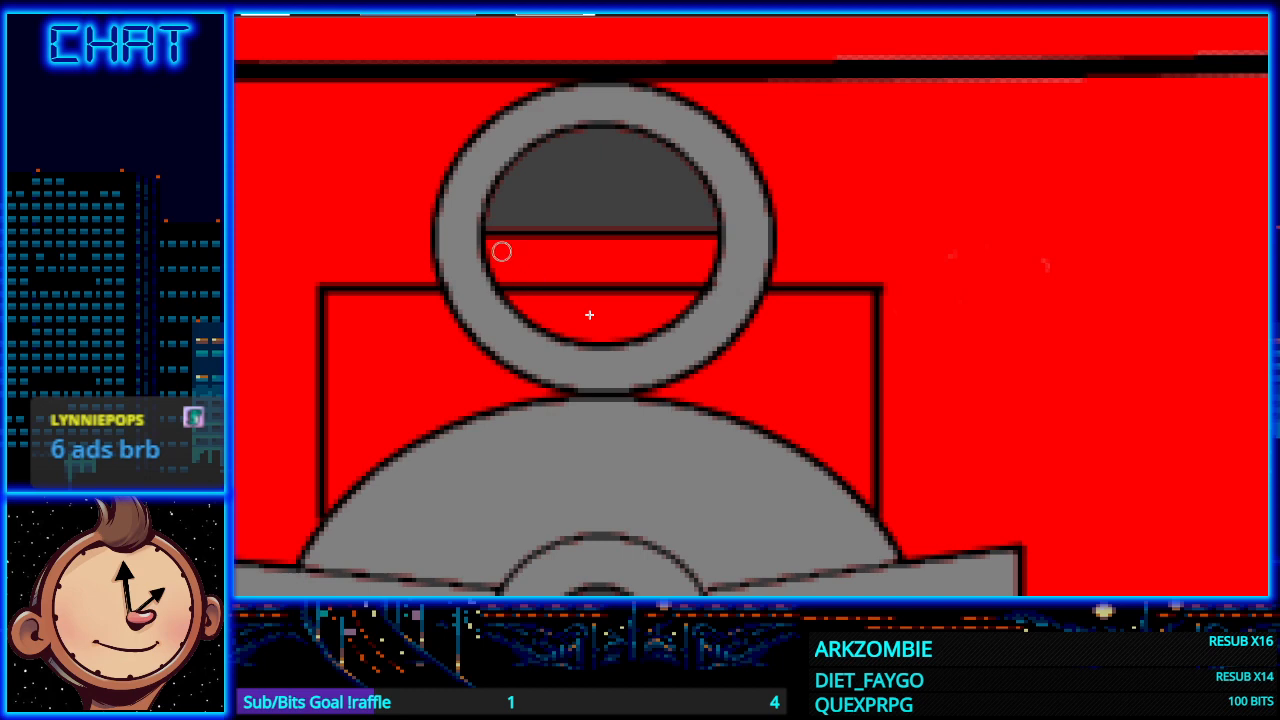
# Step: Brush gray over the rectangle's horizontal line where it crosses the lower half of the coin slot
pyautogui.moveTo(500, 248); pyautogui.dragTo(504, 272)
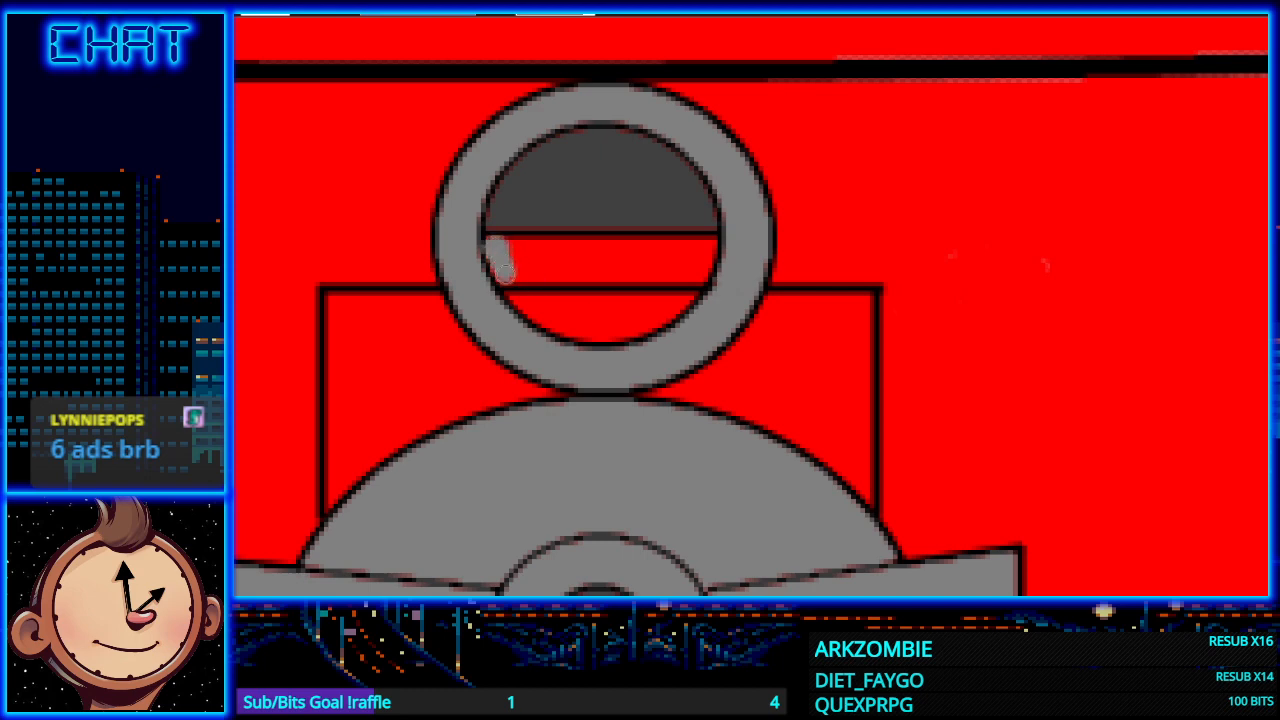
pyautogui.hotkey('ctrl', 'z')
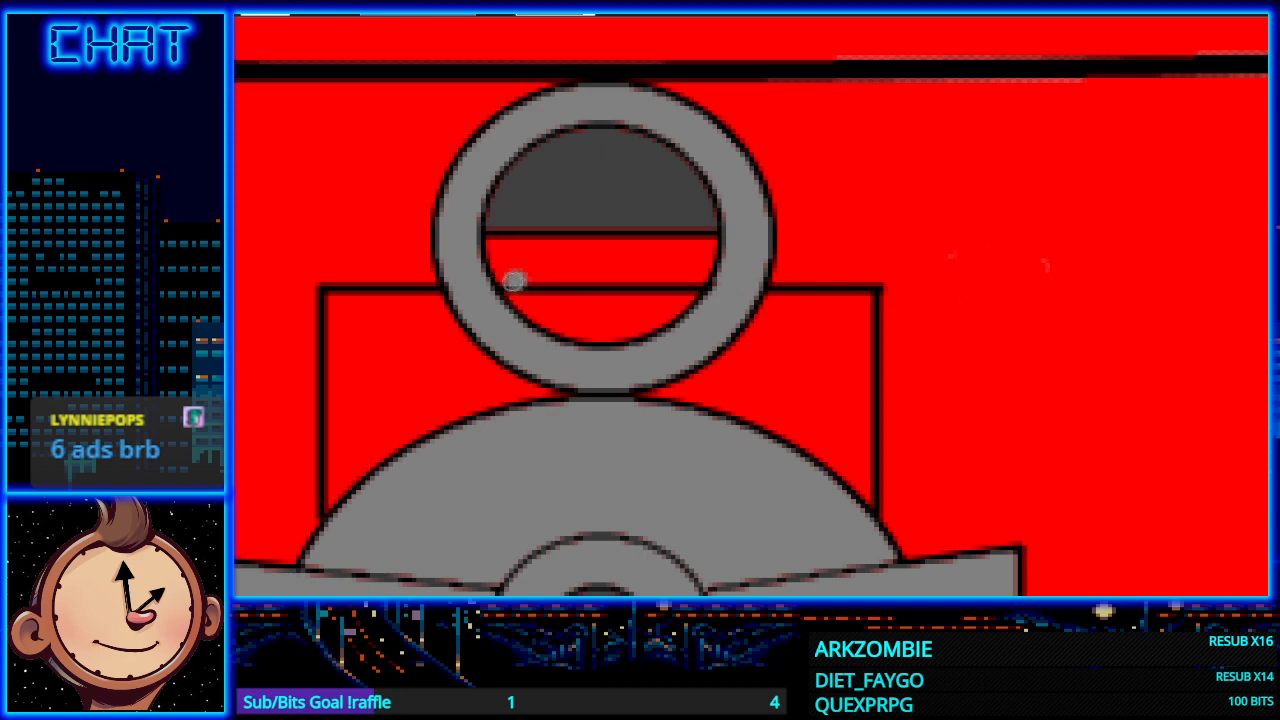
pyautogui.moveTo(513, 282); pyautogui.dragTo(690, 283)
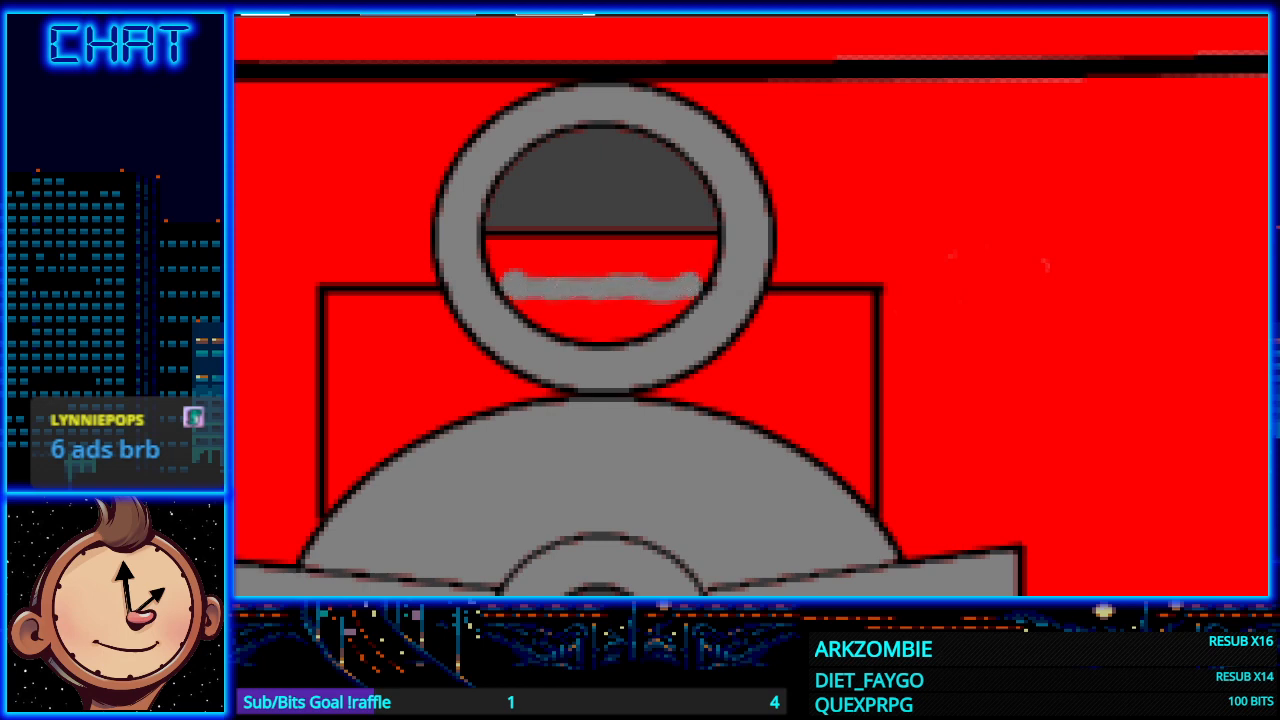
# Step: Fill the remaining red areas of the coin slot's lower half with gray and brush over the leftover red streaks
pyautogui.click(543, 261)
pyautogui.click(560, 295)
pyautogui.scroll(2, 610, 310)
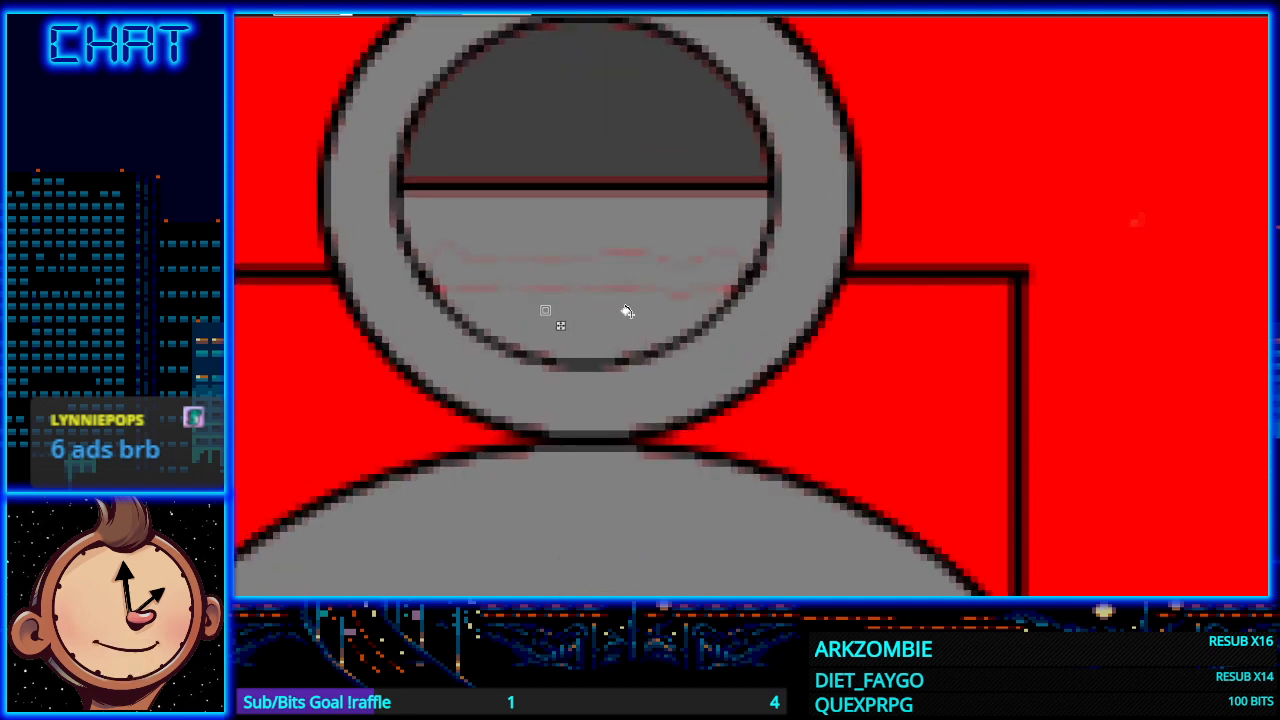
pyautogui.press('b')
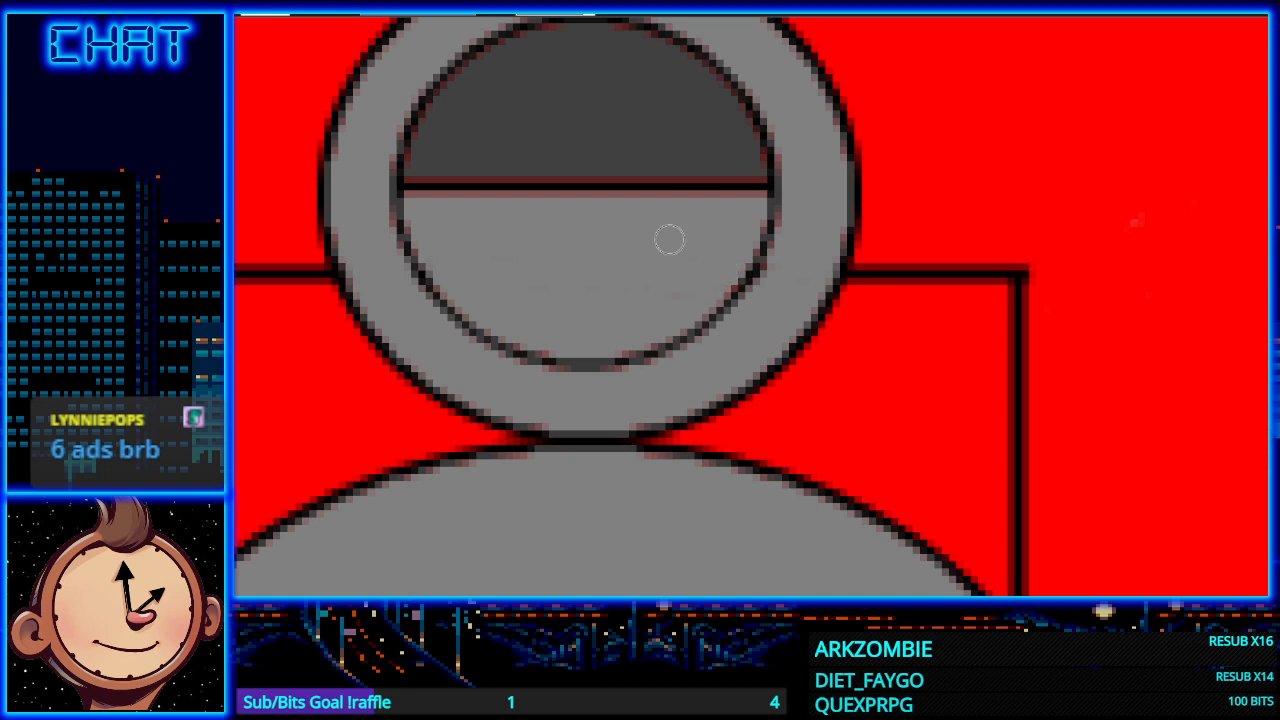
pyautogui.scroll(-4, 660, 264)
pyautogui.scroll(-5, 611, 265)
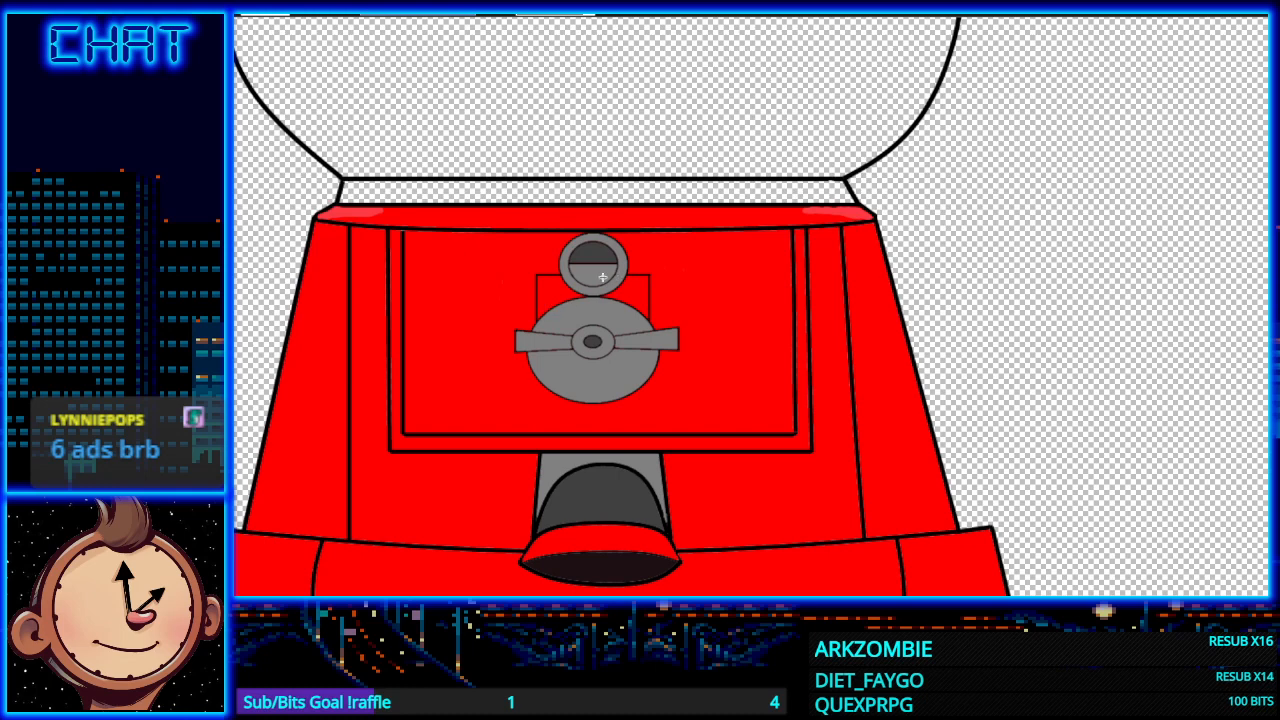
pyautogui.scroll(5, 603, 277)
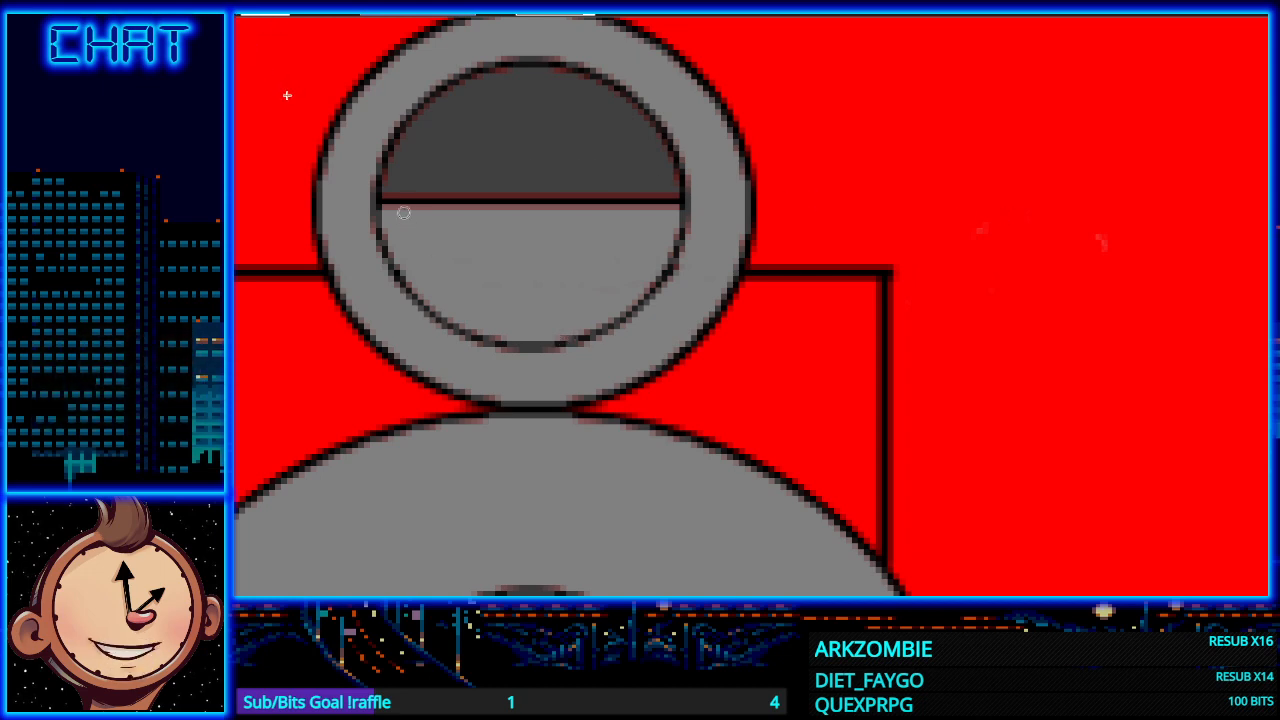
# Step: Draw a thick black horizontal line across the middle of the coin slot
pyautogui.moveTo(380, 207)
pyautogui.mouseDown()
pyautogui.moveTo(627, 211)
pyautogui.moveTo(577, 213)
pyautogui.moveTo(614, 224)
pyautogui.moveTo(574, 213)
pyautogui.moveTo(618, 212)
pyautogui.moveTo(572, 209)
pyautogui.moveTo(663, 209)
pyautogui.mouseUp()
pyautogui.hotkey('ctrl', 'z')
pyautogui.hotkey('ctrl', 'z')
pyautogui.hotkey('ctrl', 'z')
pyautogui.hotkey('ctrl', 'z')
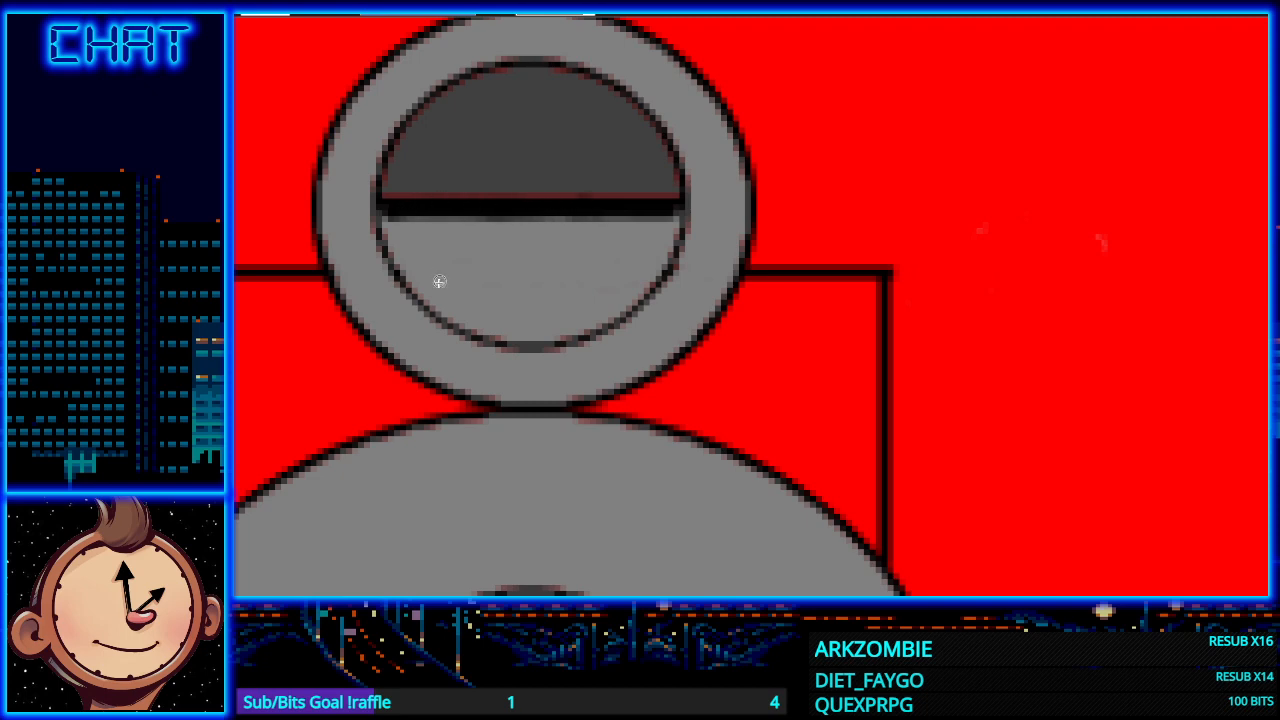
# Step: Try adding the text 25 in two sizes on the red panel left of the coin slot, undoing each attempt
pyautogui.scroll(-5, 439, 282)
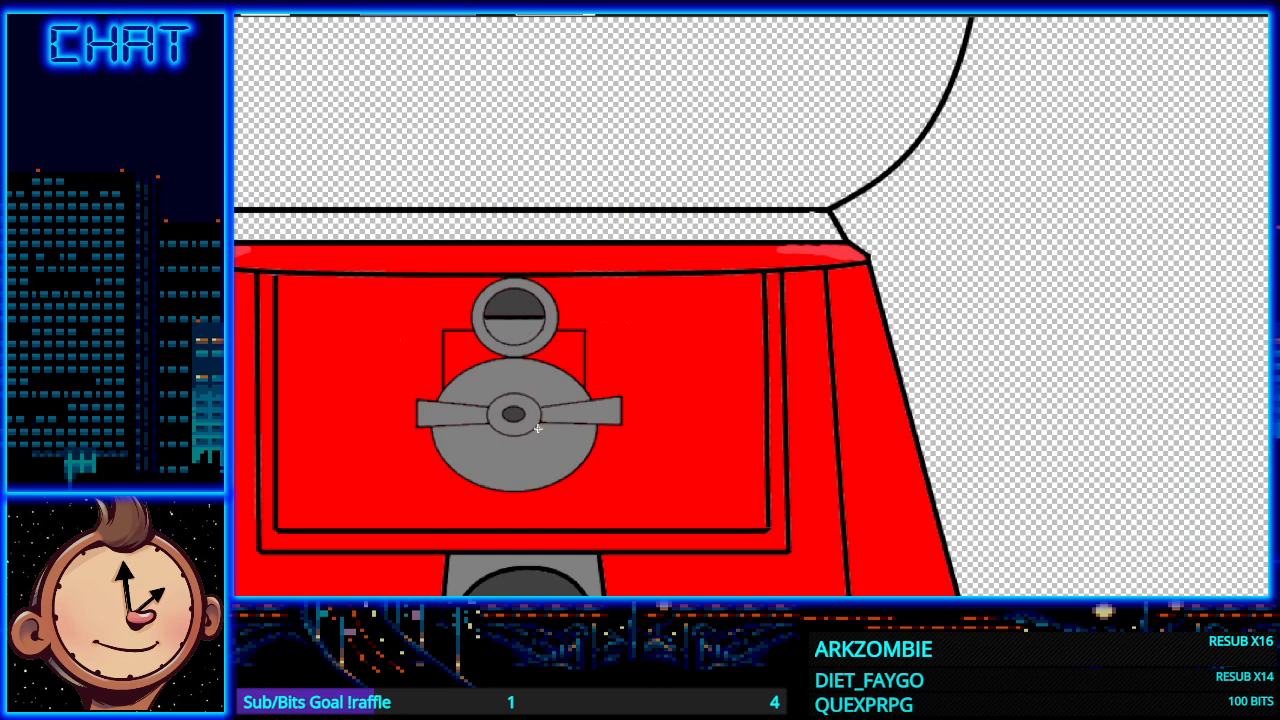
pyautogui.scroll(-2, 538, 428)
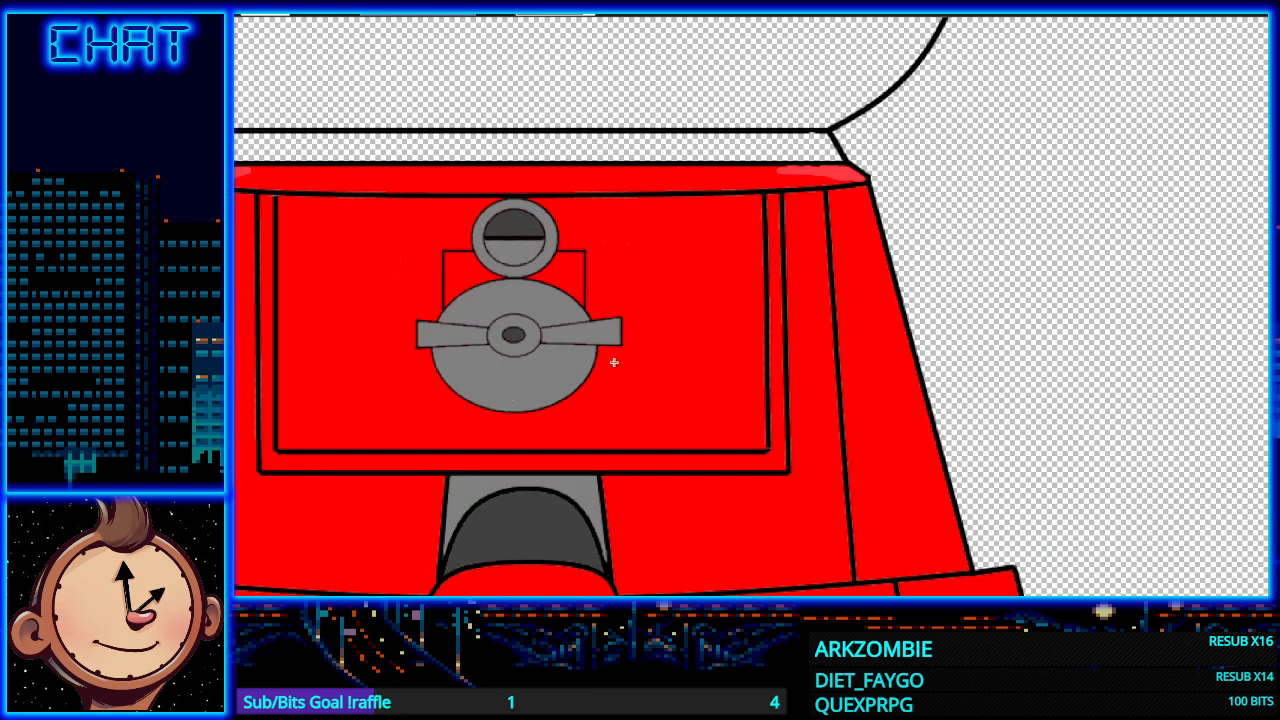
pyautogui.scroll(-2, 628, 360)
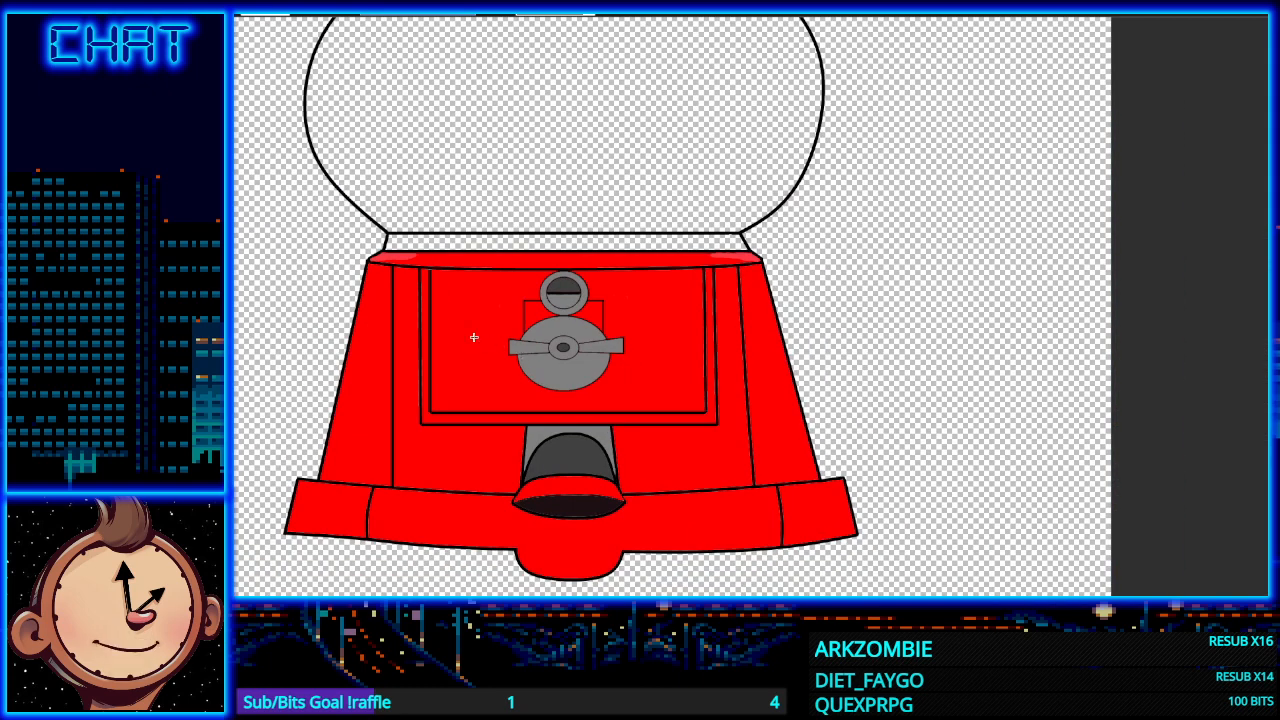
pyautogui.scroll(5, 660, 329)
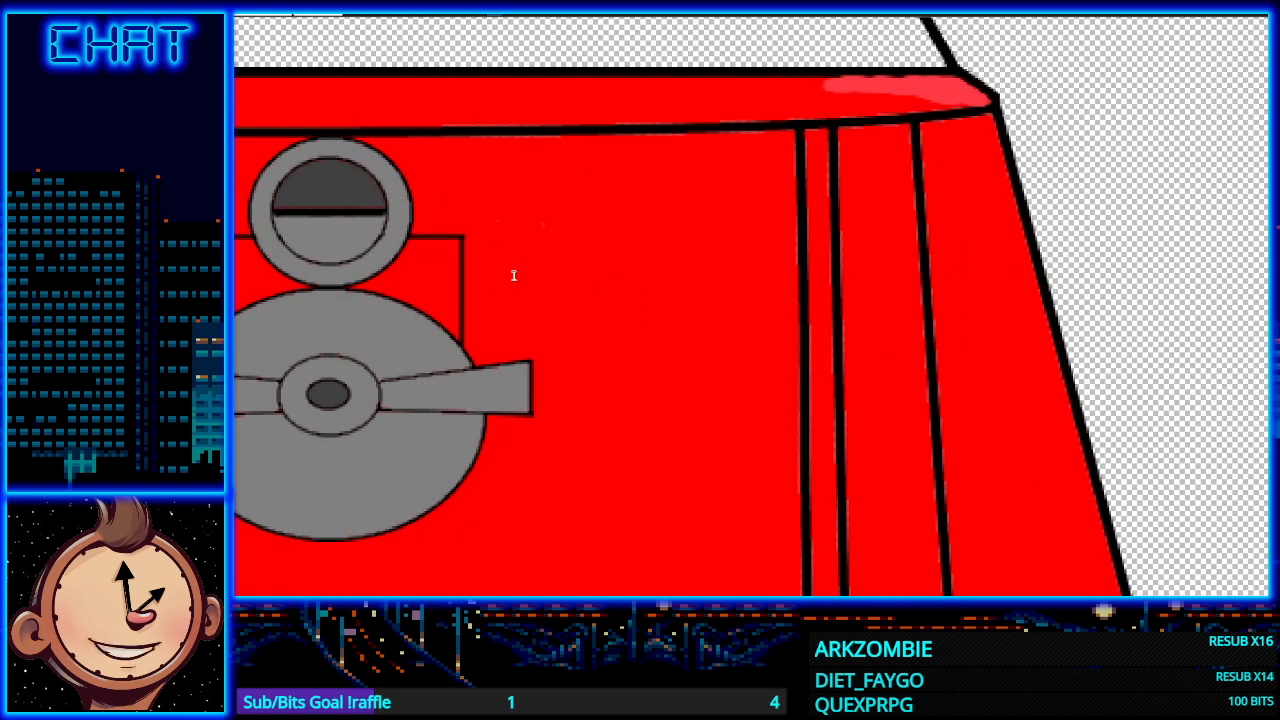
pyautogui.scroll(-3, 503, 256)
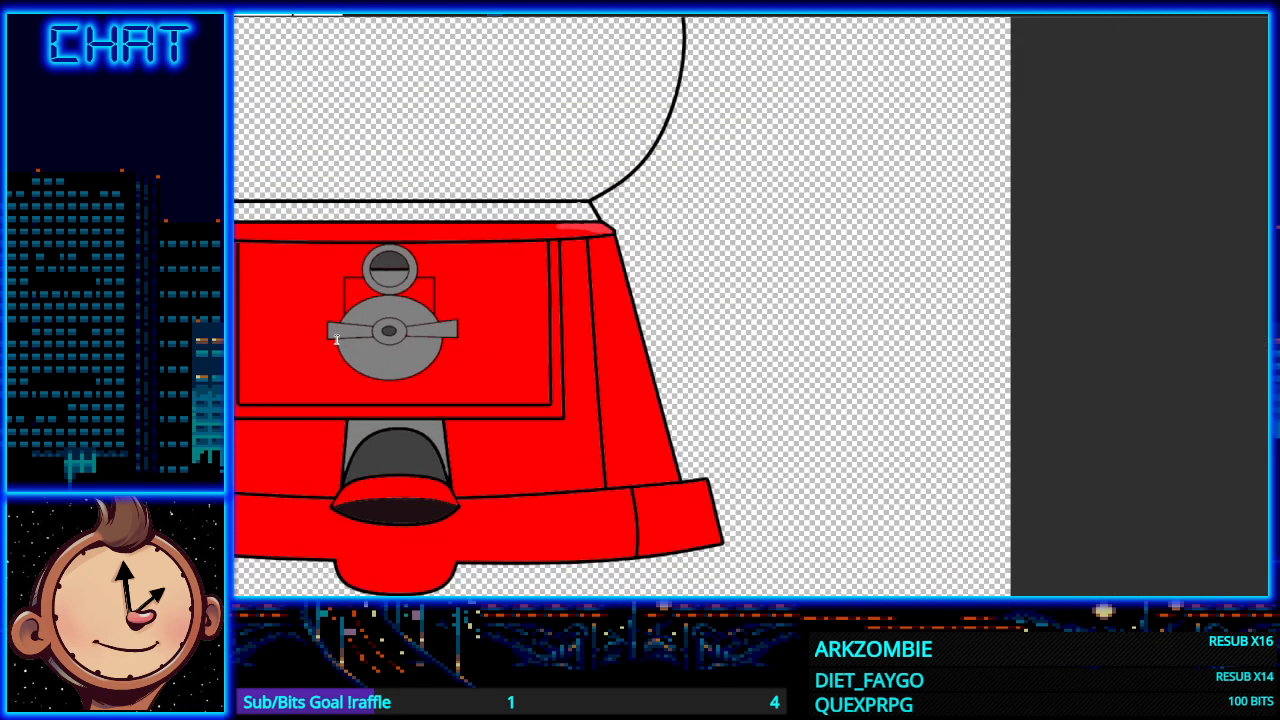
pyautogui.scroll(4, 272, 298)
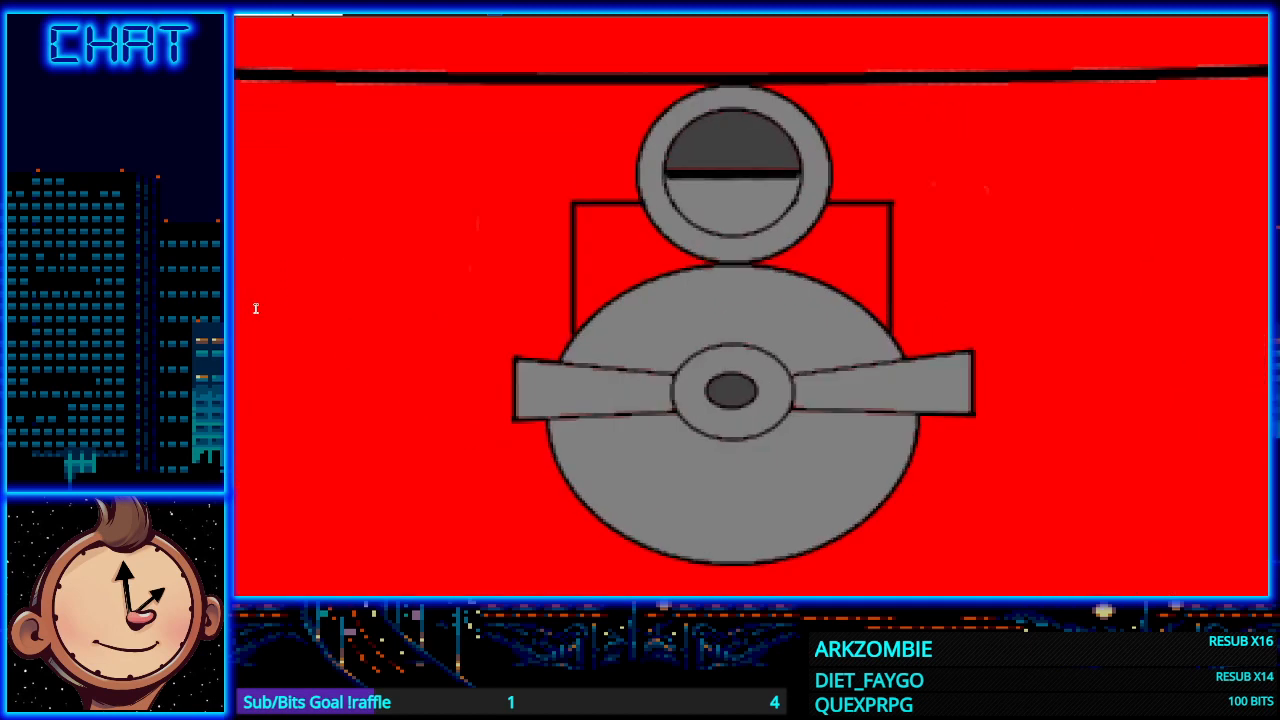
pyautogui.click(276, 218)
pyautogui.write('25')
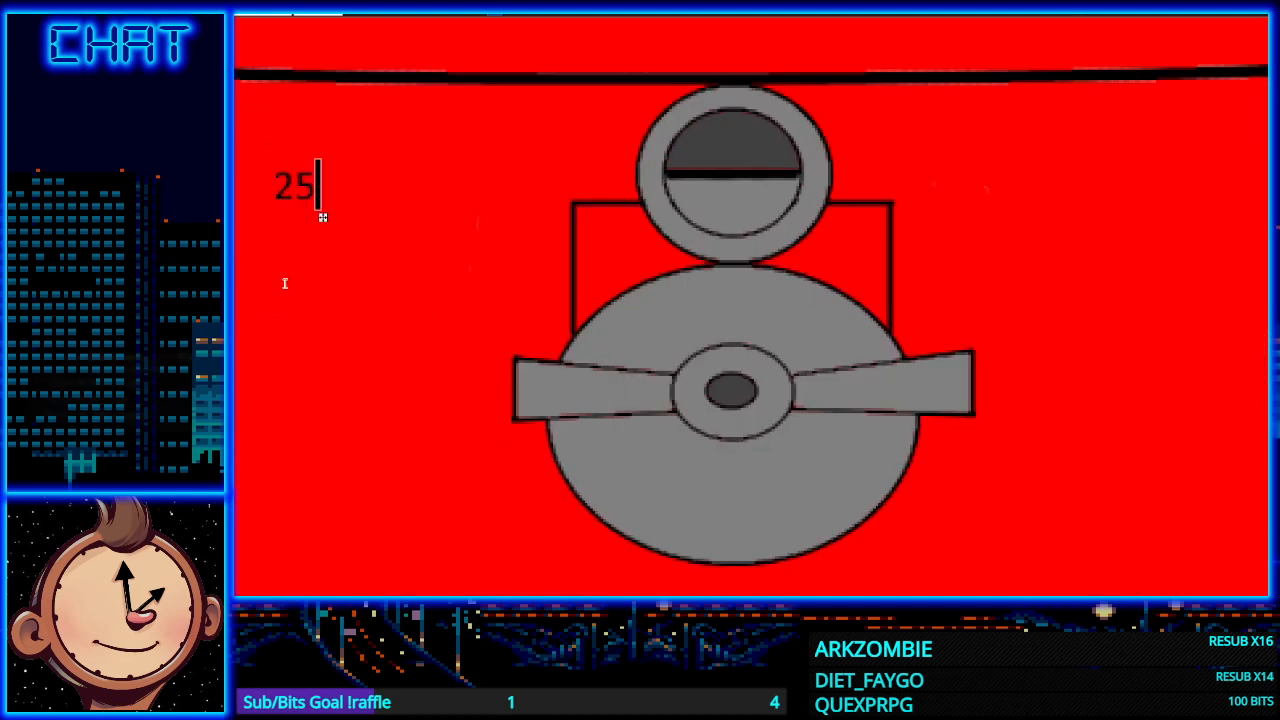
pyautogui.hotkey('ctrl', 'z')
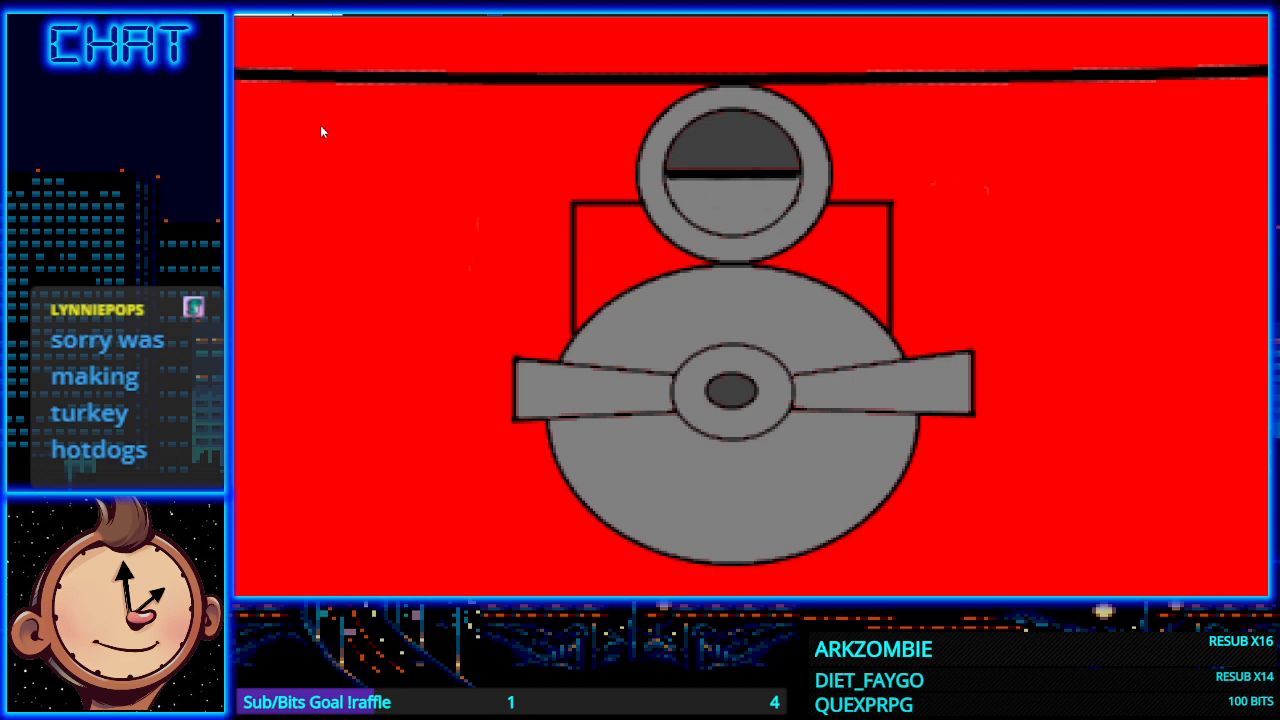
pyautogui.click(312, 236)
pyautogui.write('25')
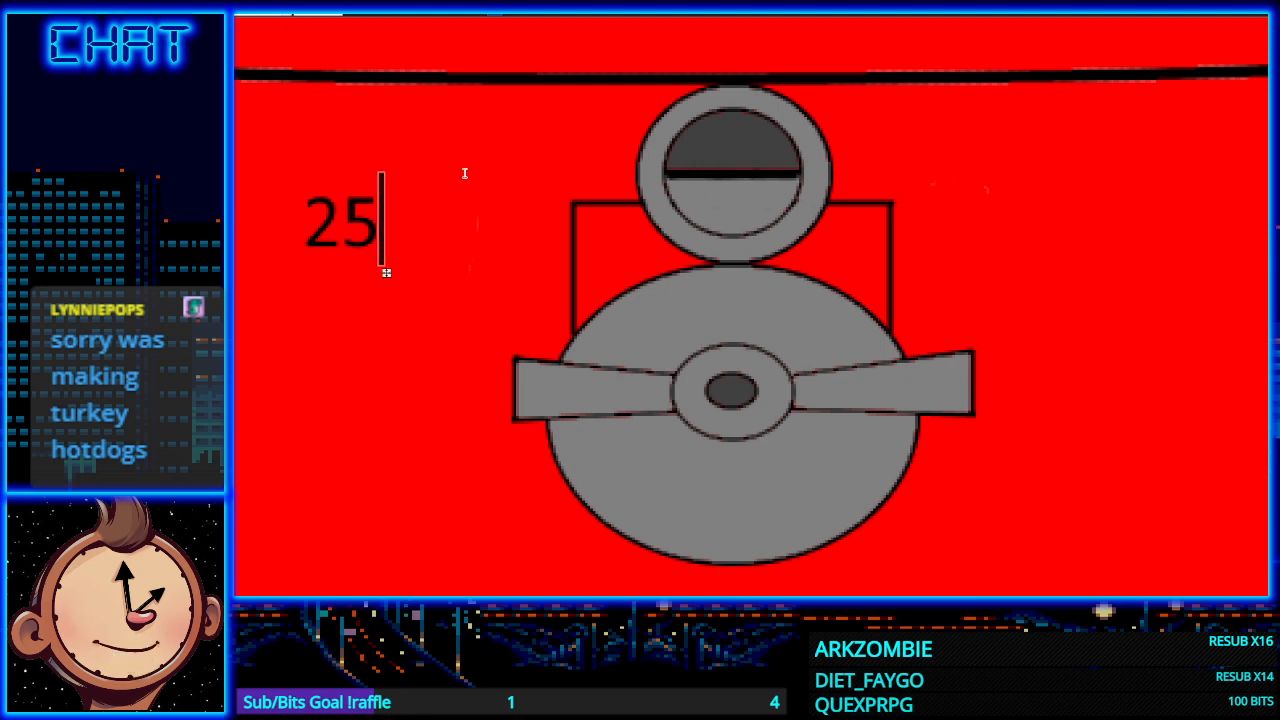
pyautogui.hotkey('ctrl', 'z')
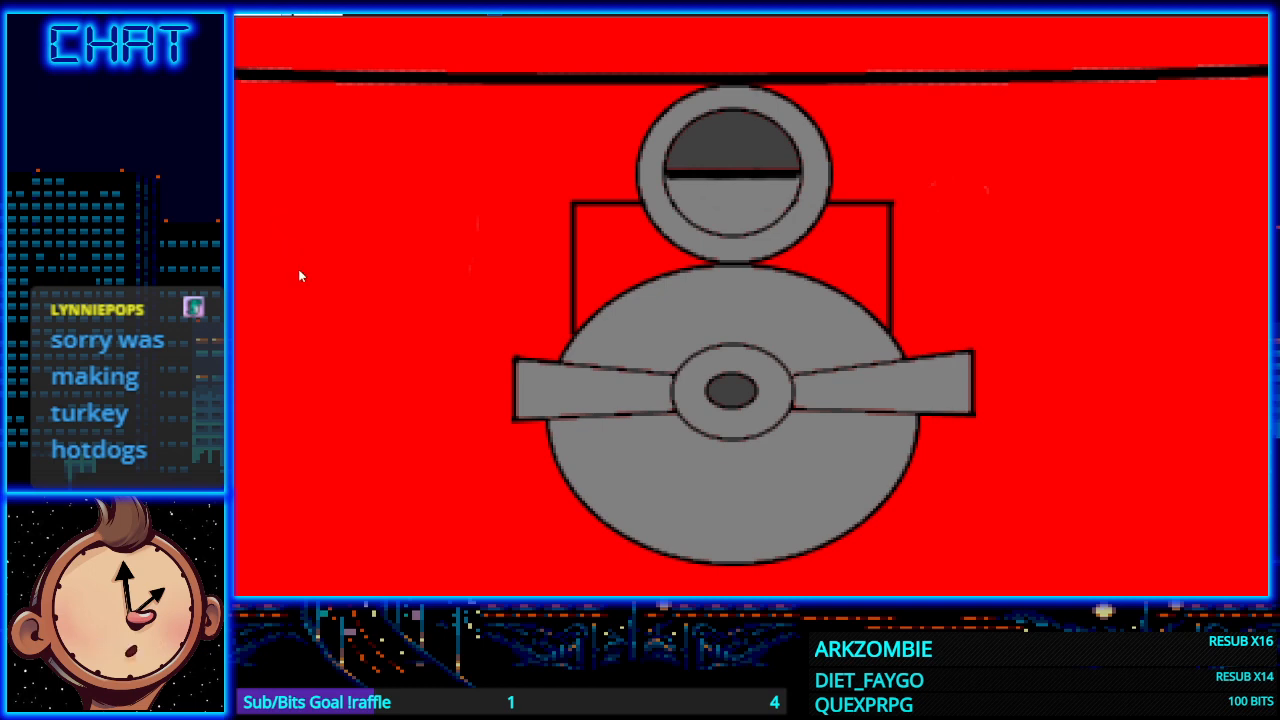
# Step: Try adding the price text 25c in a heavy decorative font left of the coin slot, and undo it
pyautogui.click(308, 218)
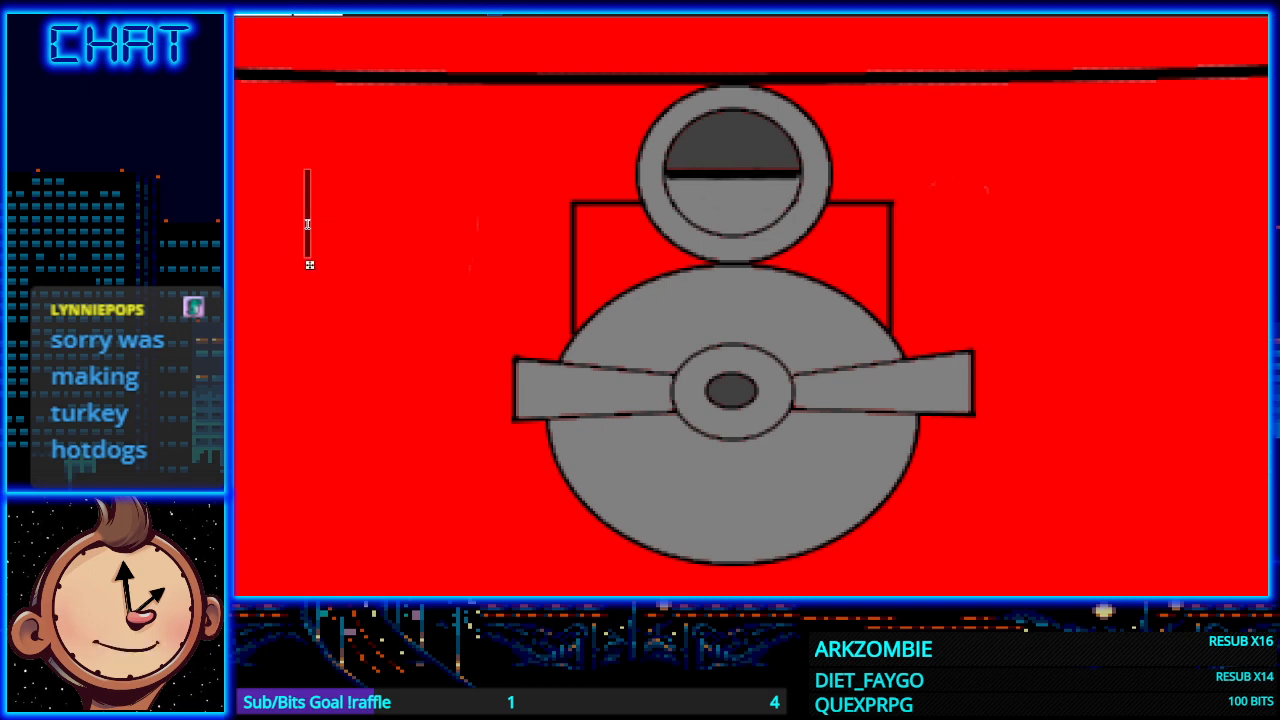
pyautogui.write('25')
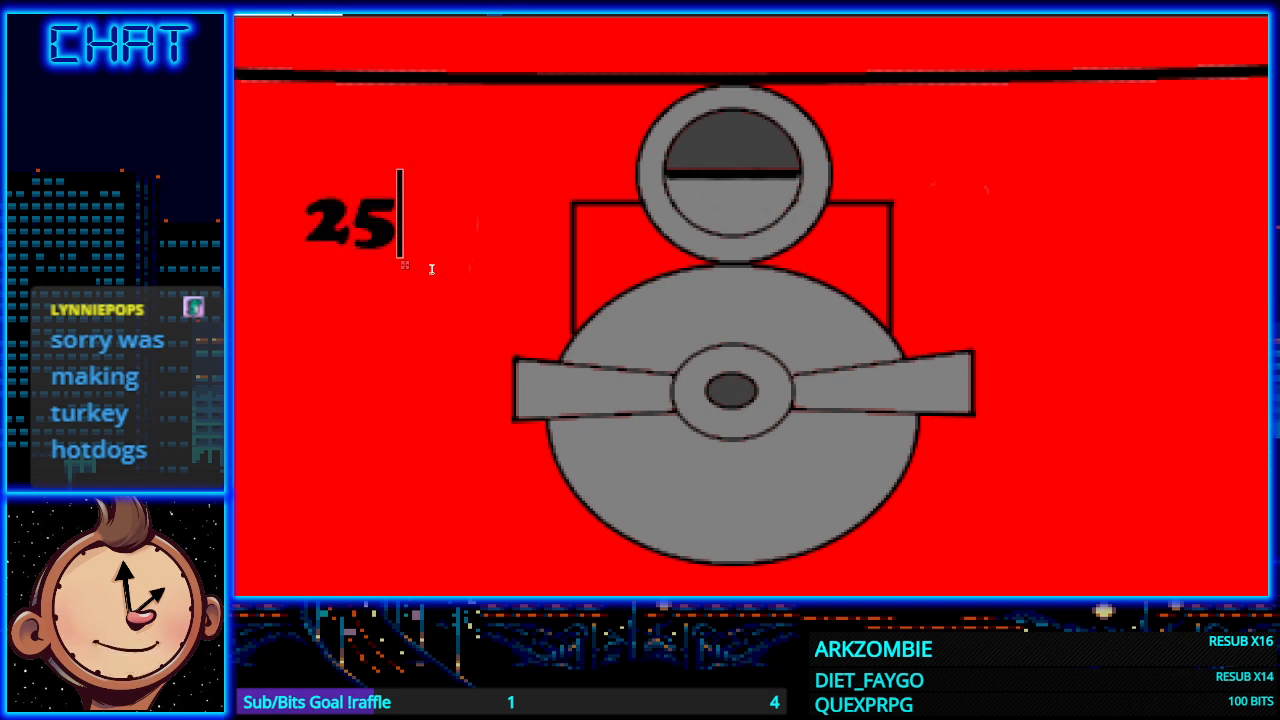
pyautogui.write('c')
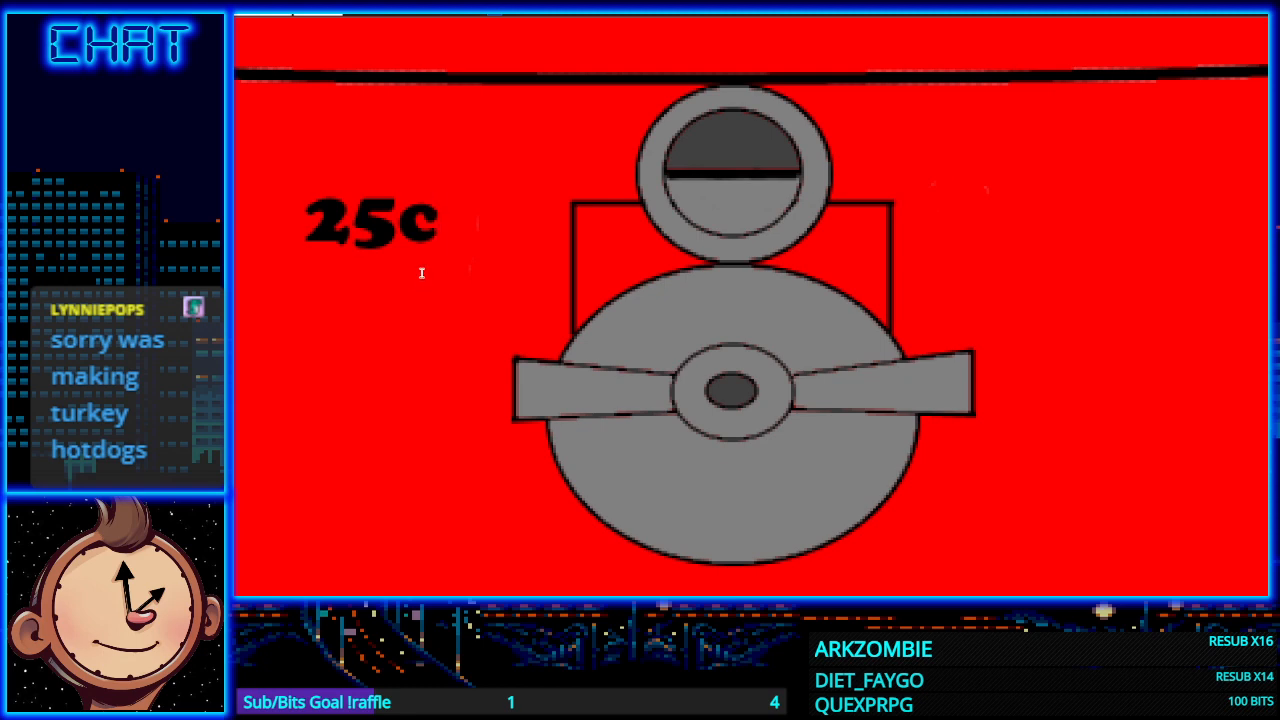
pyautogui.hotkey('ctrl', 'z')
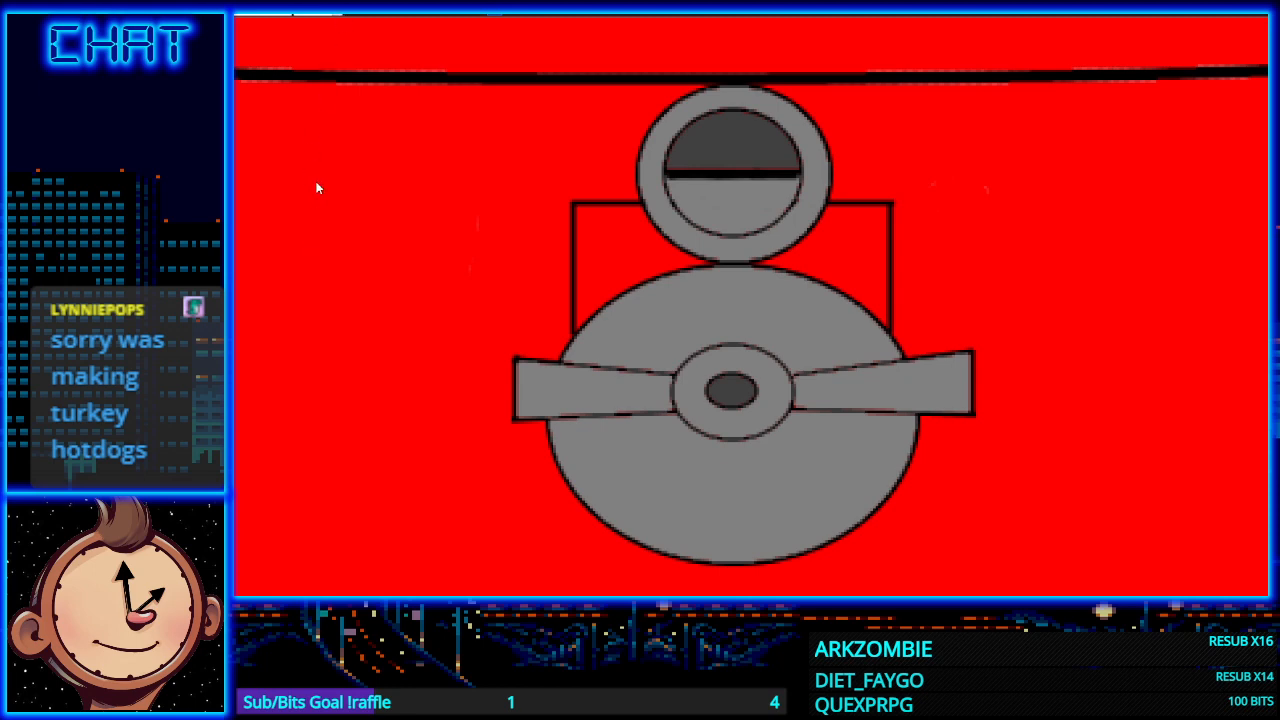
# Step: Try a larger heavy price text reading 25╜ left of the coin slot, and undo it
pyautogui.click(312, 280)
pyautogui.write('2')
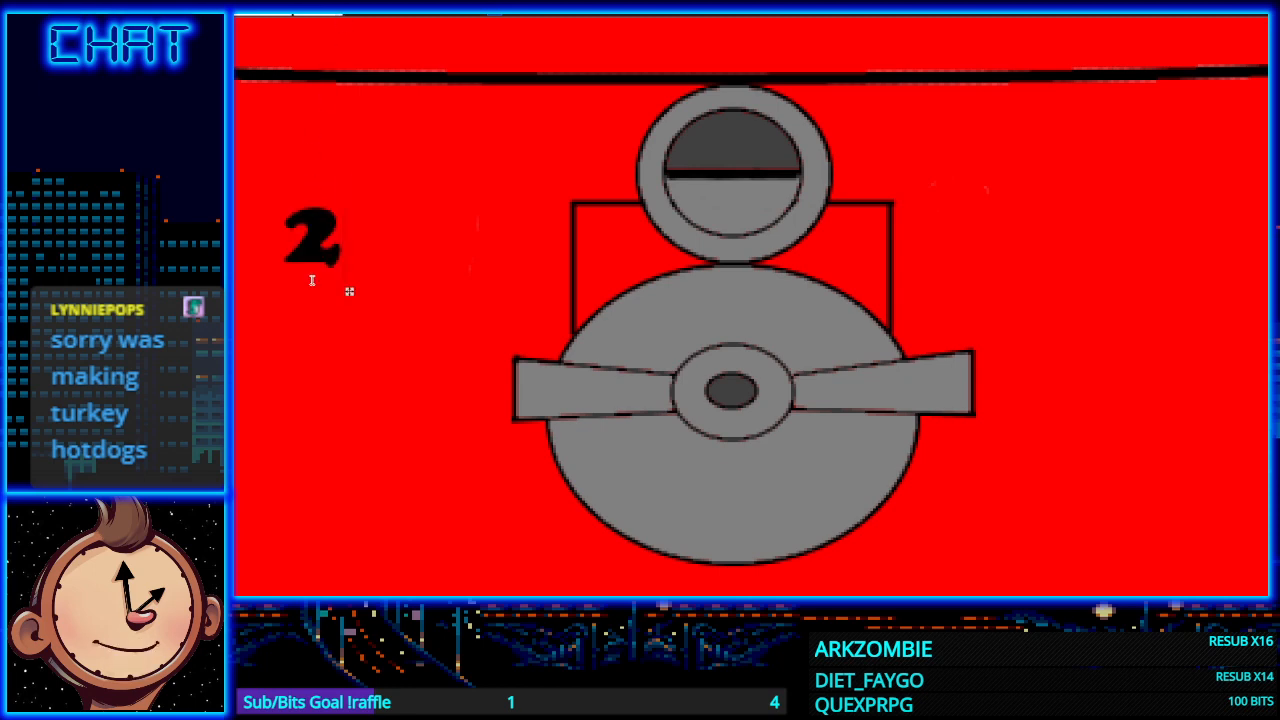
pyautogui.write('5')
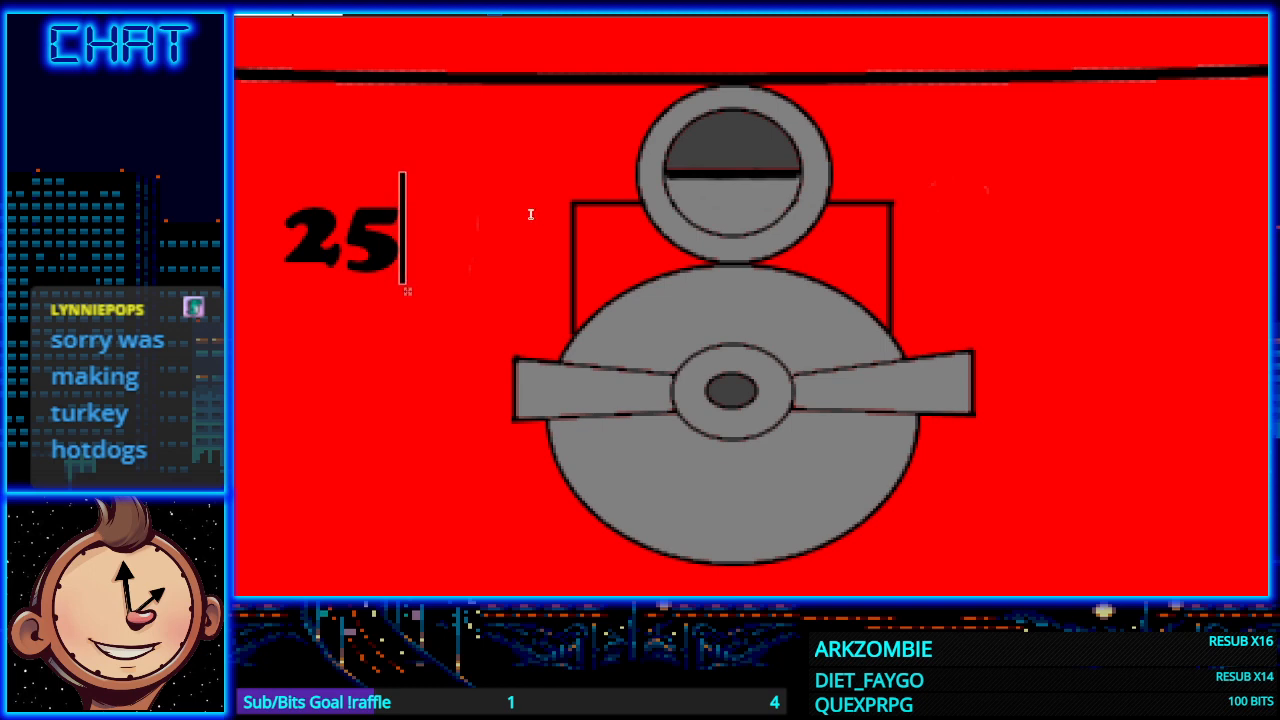
pyautogui.write('"')
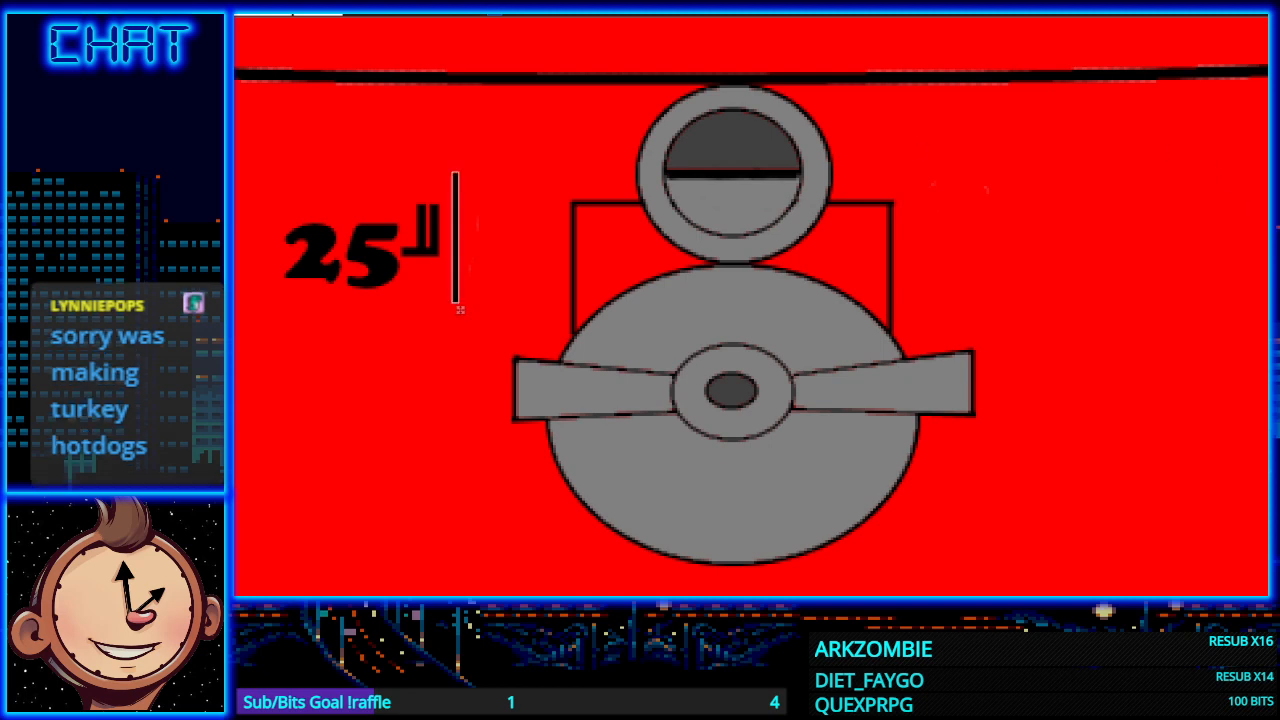
pyautogui.hotkey('ctrl', 'z')
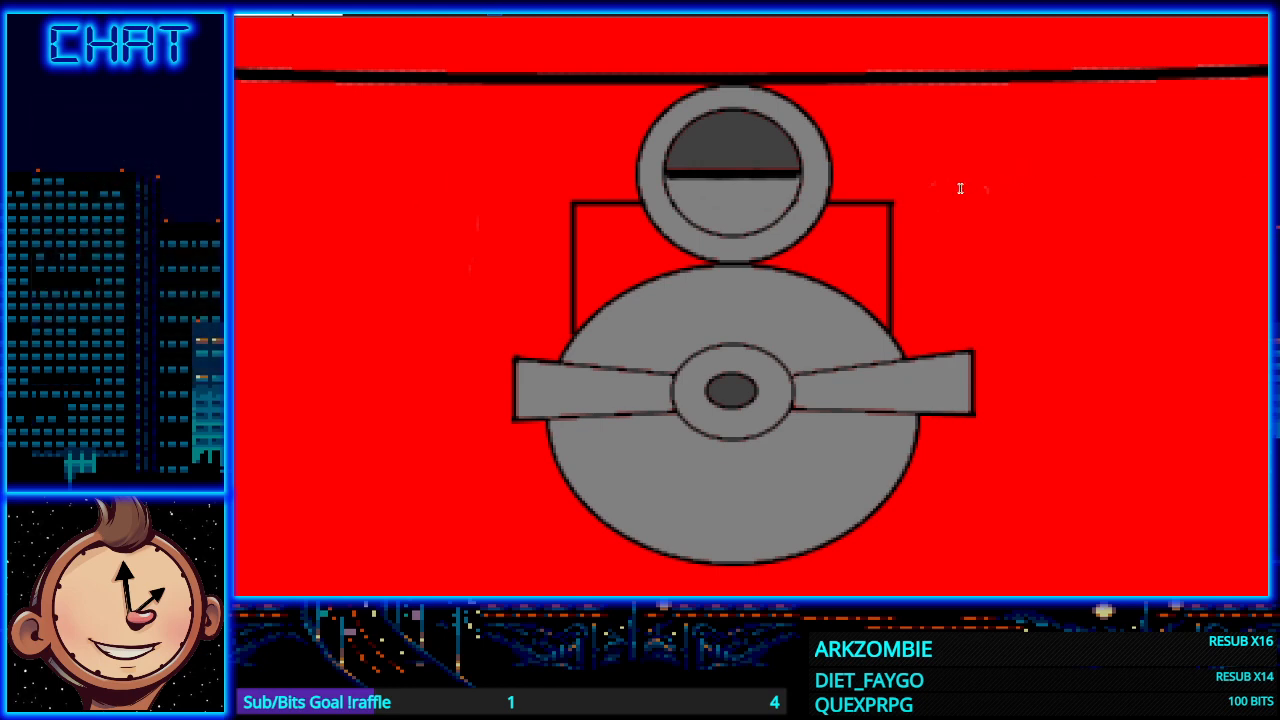
pyautogui.hotkey('ctrl', 'y')
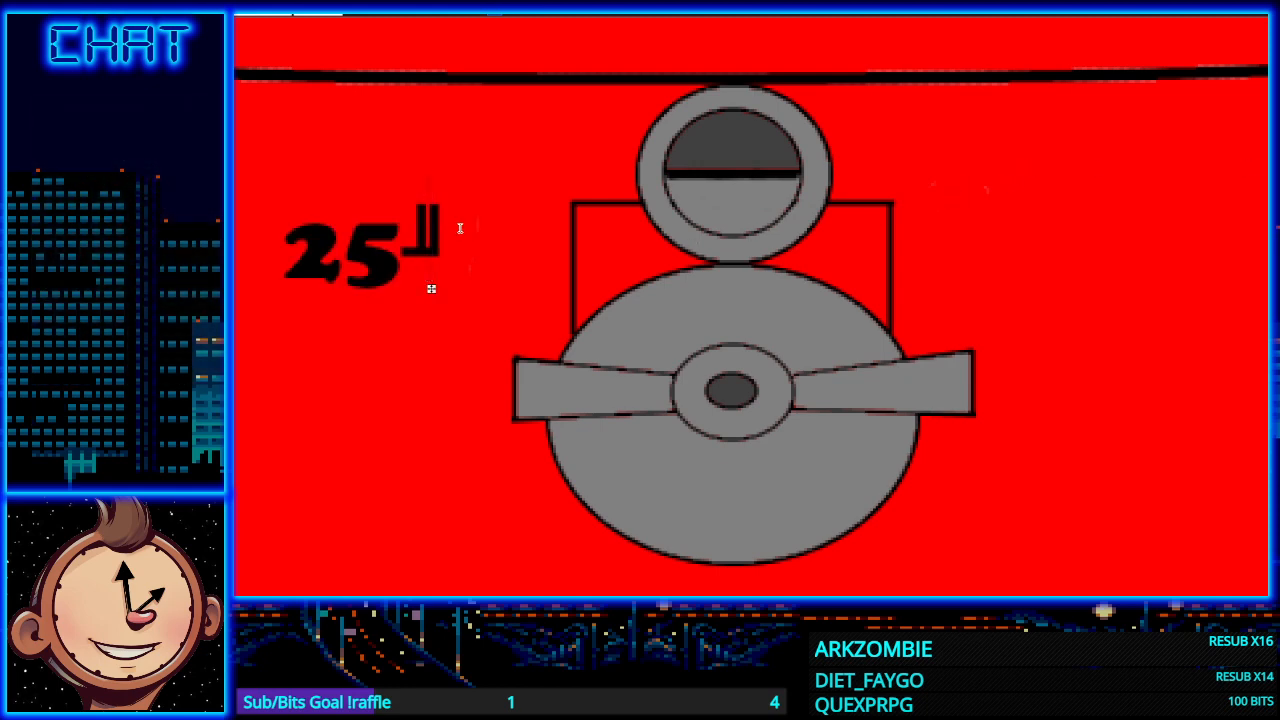
pyautogui.hotkey('ctrl', 'z')
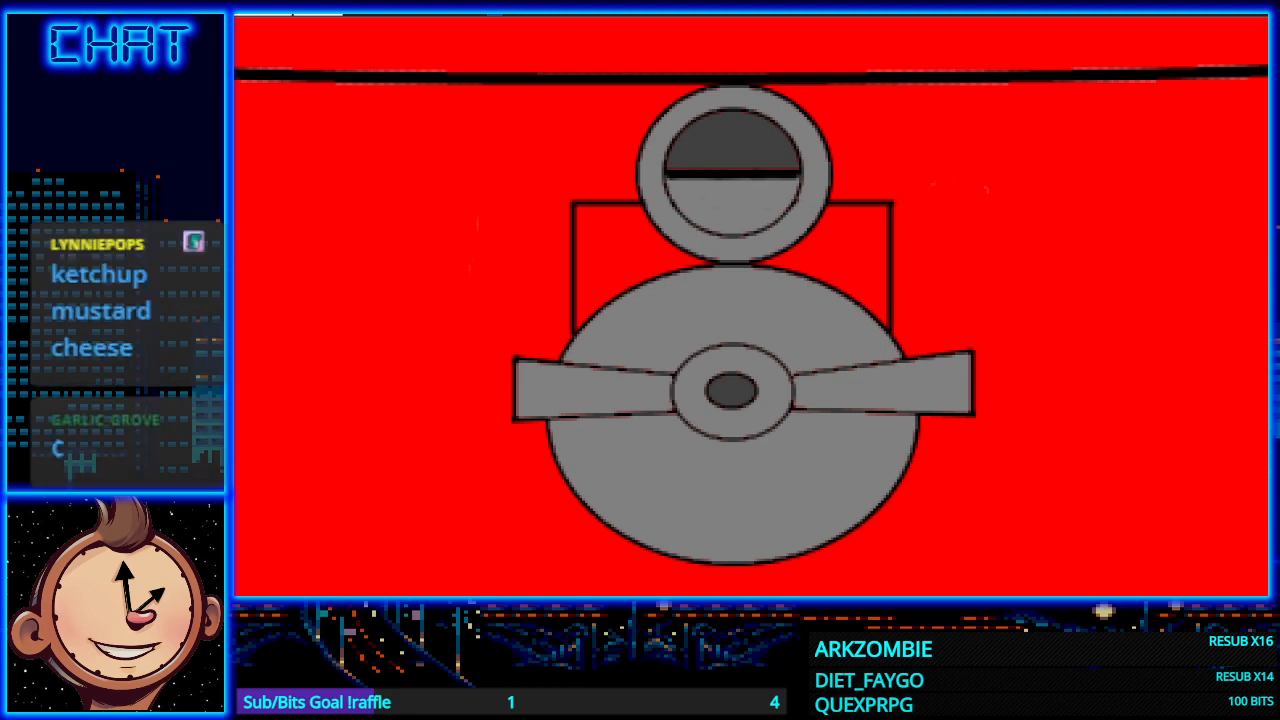
# Step: Add the black price text 25¢ in the heavy decorative font on the red panel left of the coin slot
pyautogui.click(278, 196)
pyautogui.write('25c')
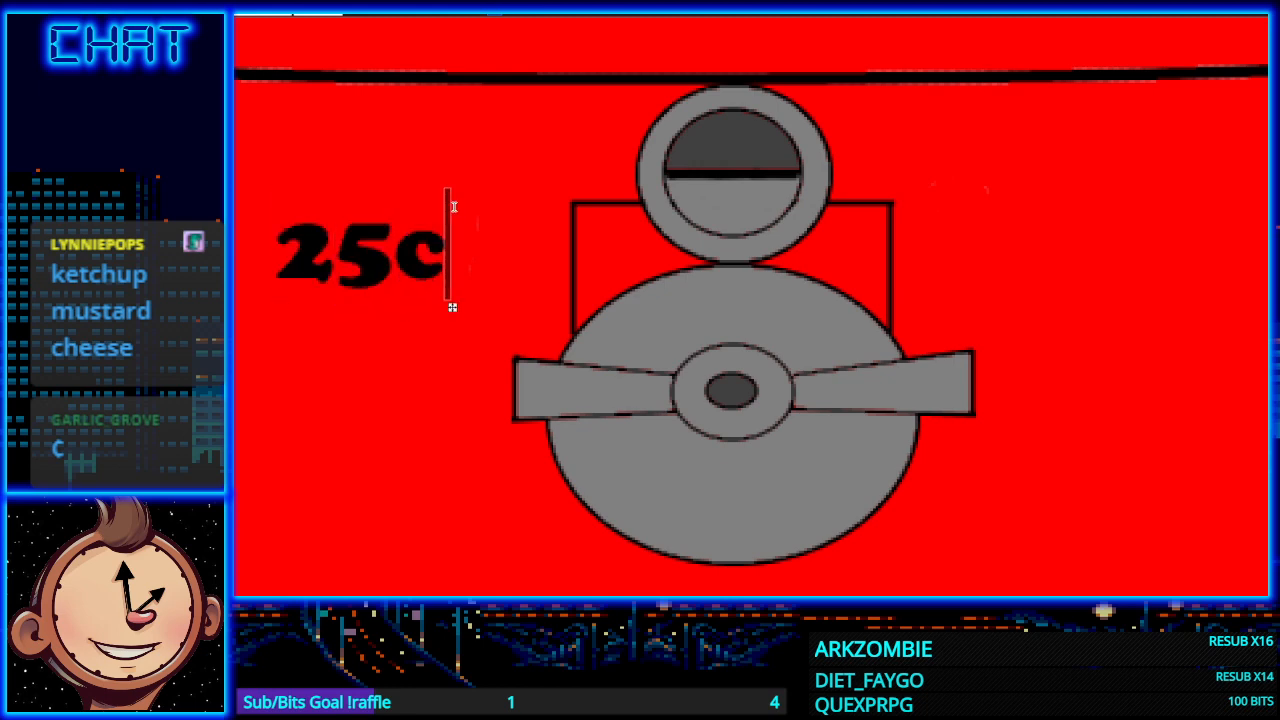
pyautogui.press('BackSpace')
pyautogui.write('¢')
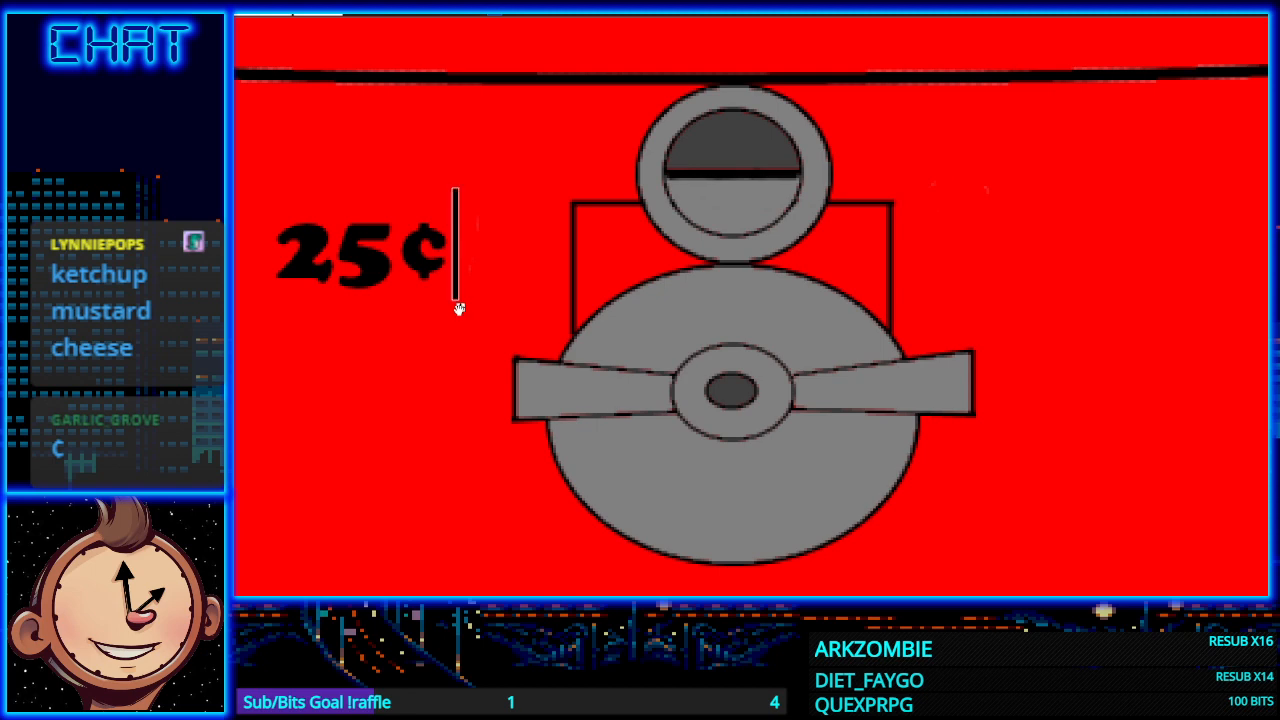
pyautogui.moveTo(457, 306); pyautogui.dragTo(478, 263)
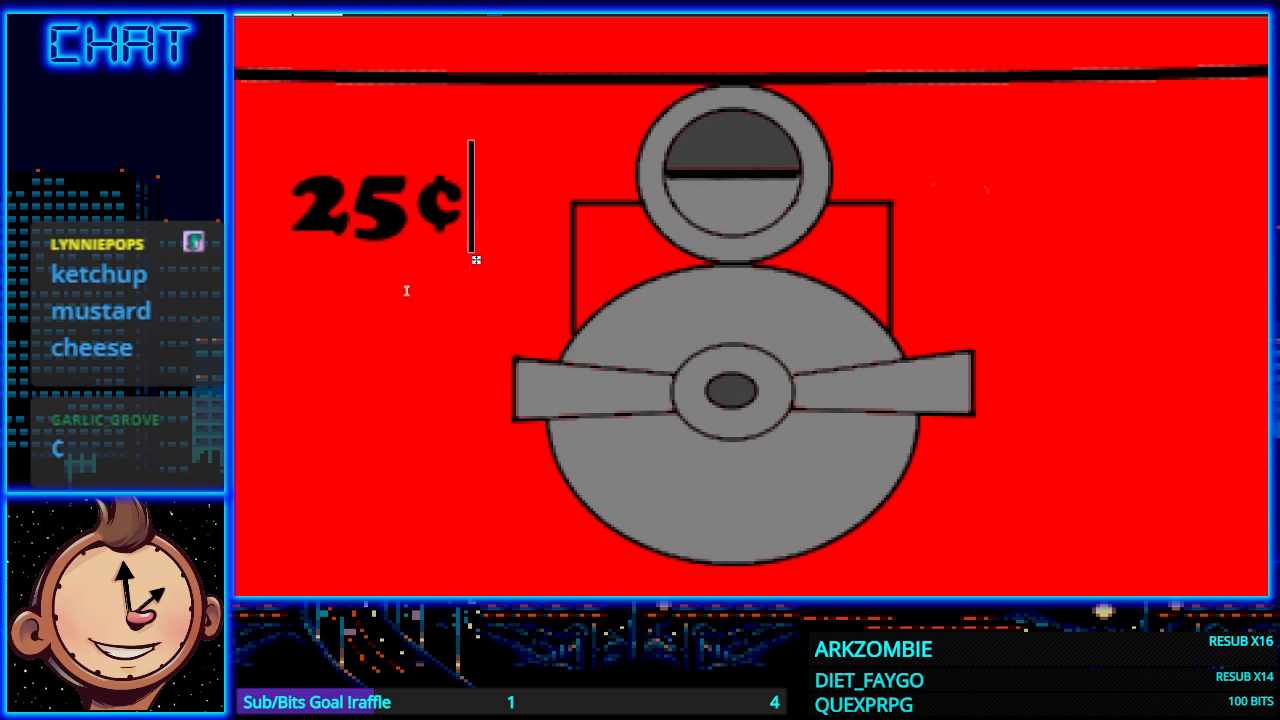
pyautogui.scroll(-3, 370, 314)
pyautogui.scroll(-2, 362, 314)
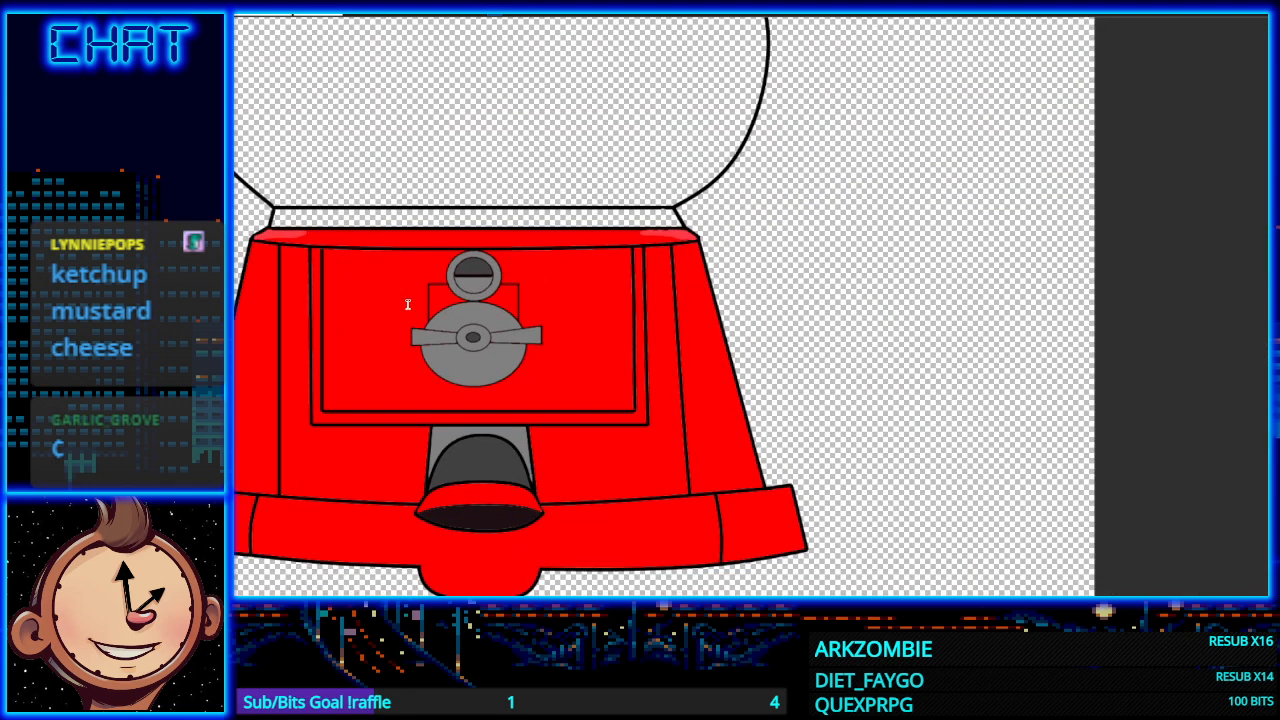
pyautogui.hotkey('ctrl', 'z')
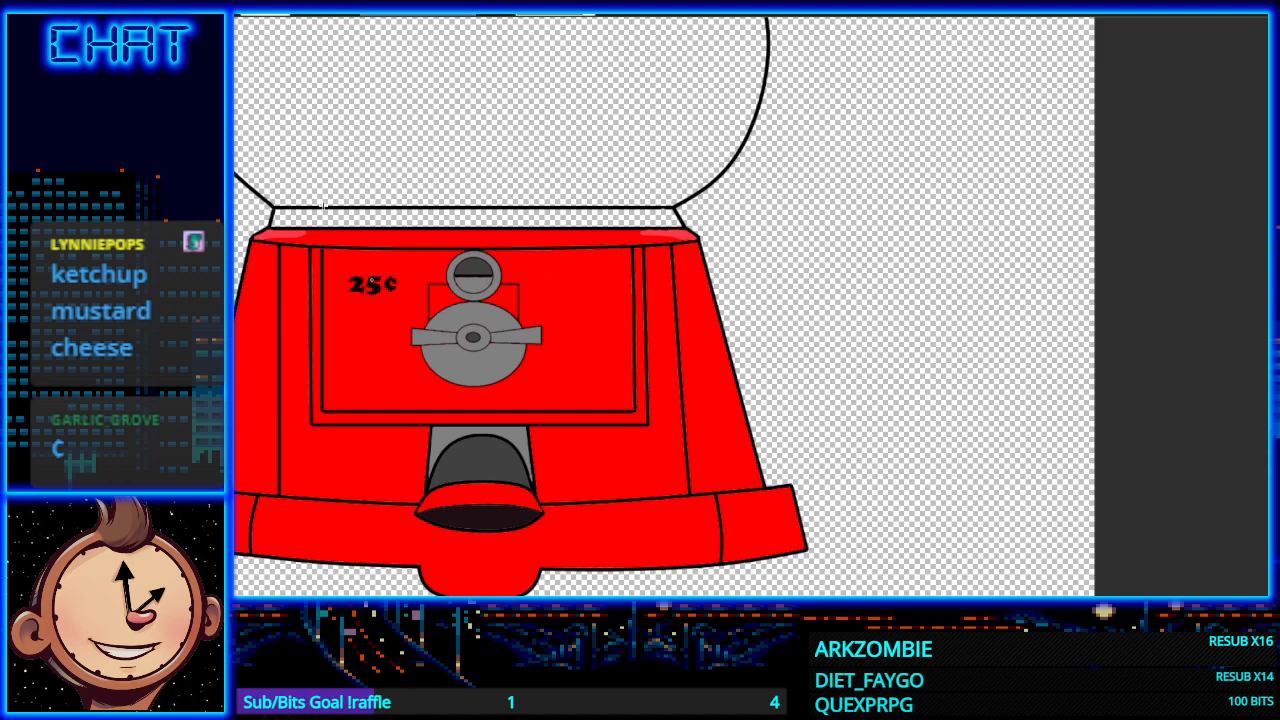
# Step: Move the 25¢ text to the right of the coin slot on the panel and fill the gap left behind with red
pyautogui.moveTo(340, 270); pyautogui.dragTo(393, 284)
pyautogui.press('m')
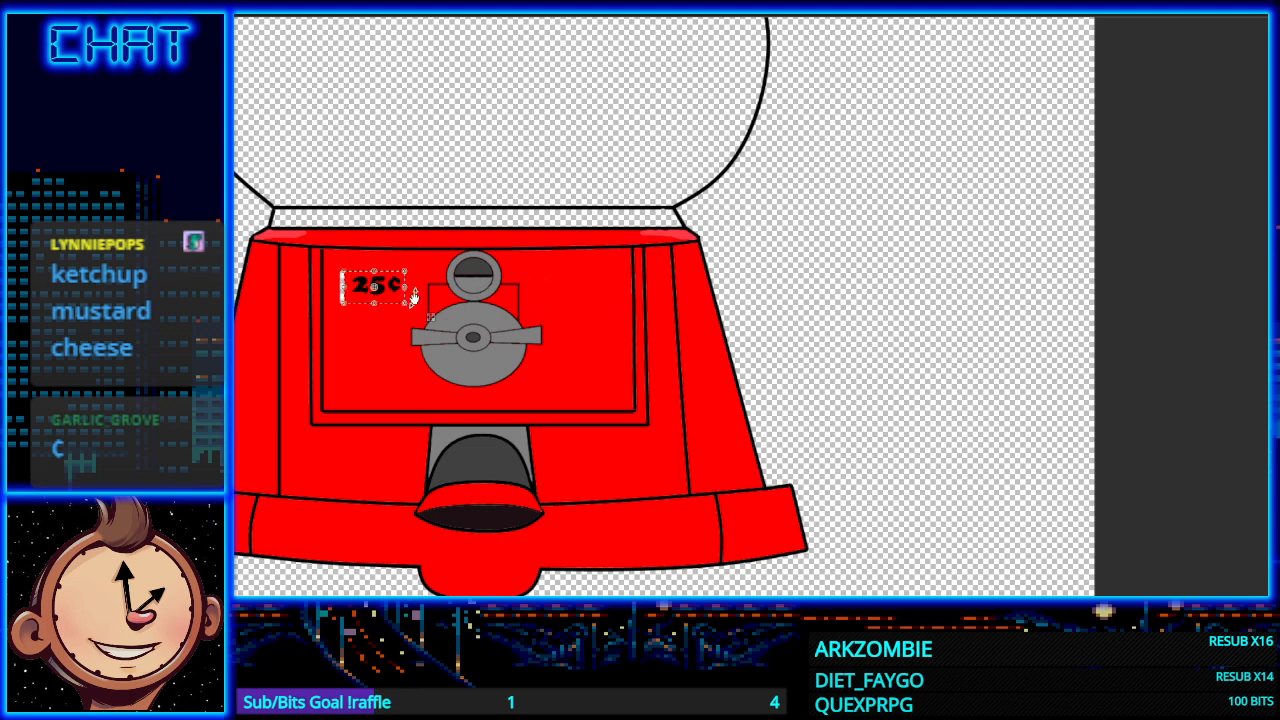
pyautogui.moveTo(388, 289); pyautogui.dragTo(595, 281)
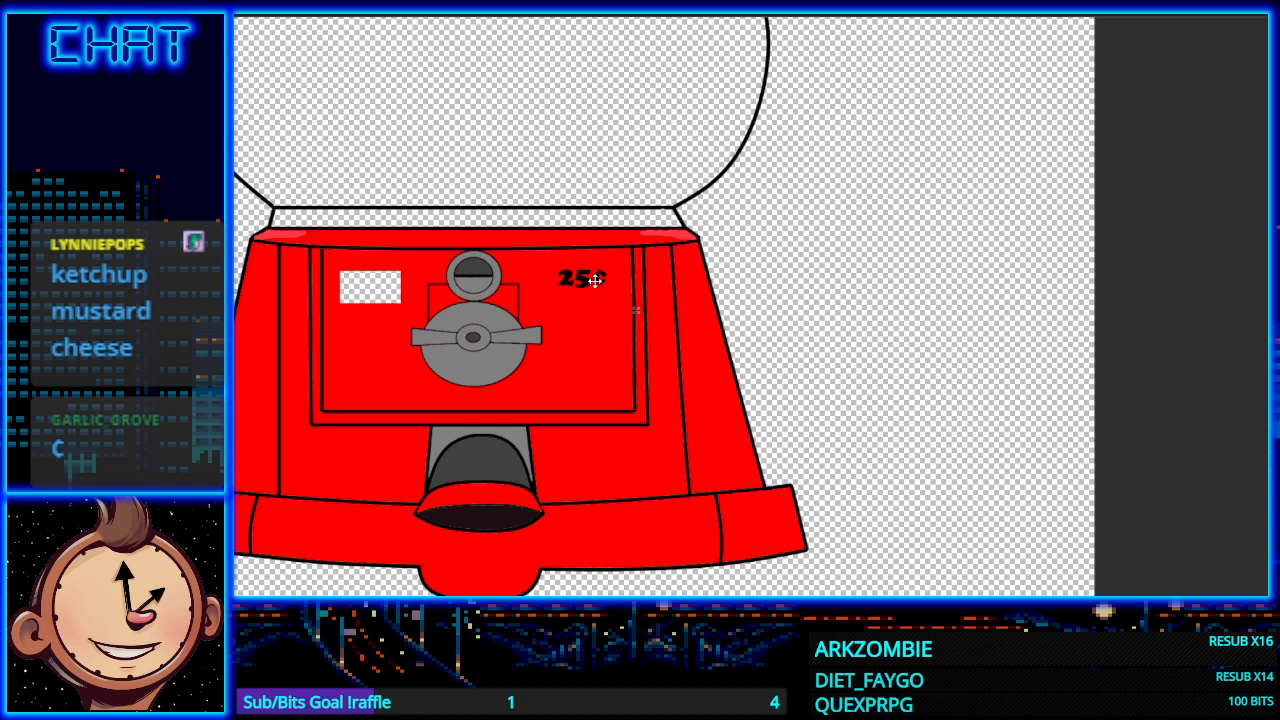
pyautogui.click(550, 346)
pyautogui.click(382, 289)
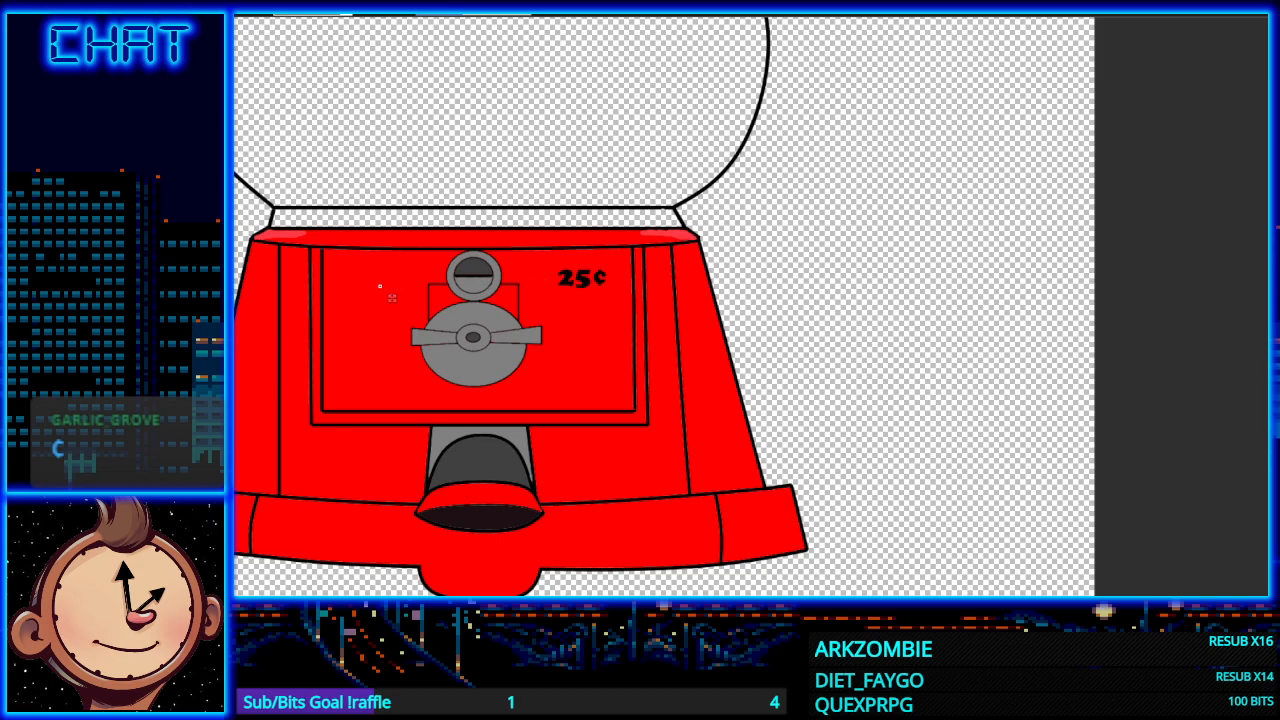
pyautogui.scroll(4, 559, 338)
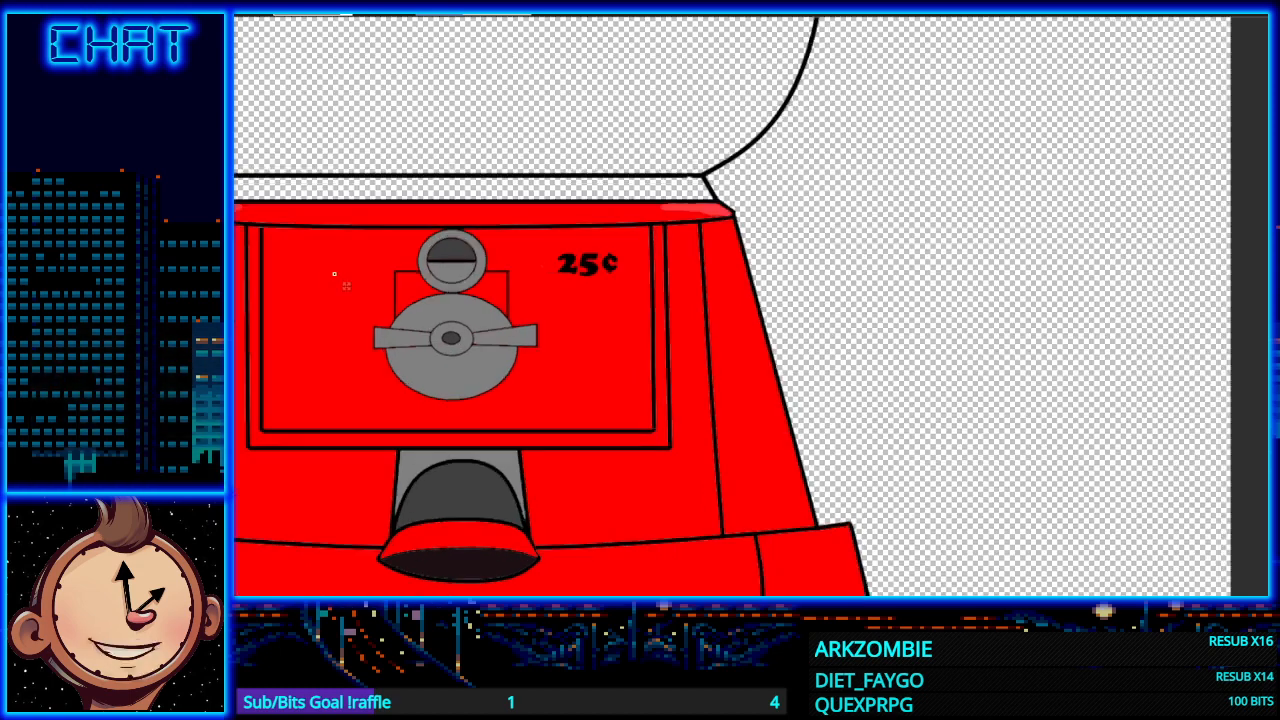
pyautogui.scroll(2, 750, 306)
pyautogui.scroll(-1, 750, 306)
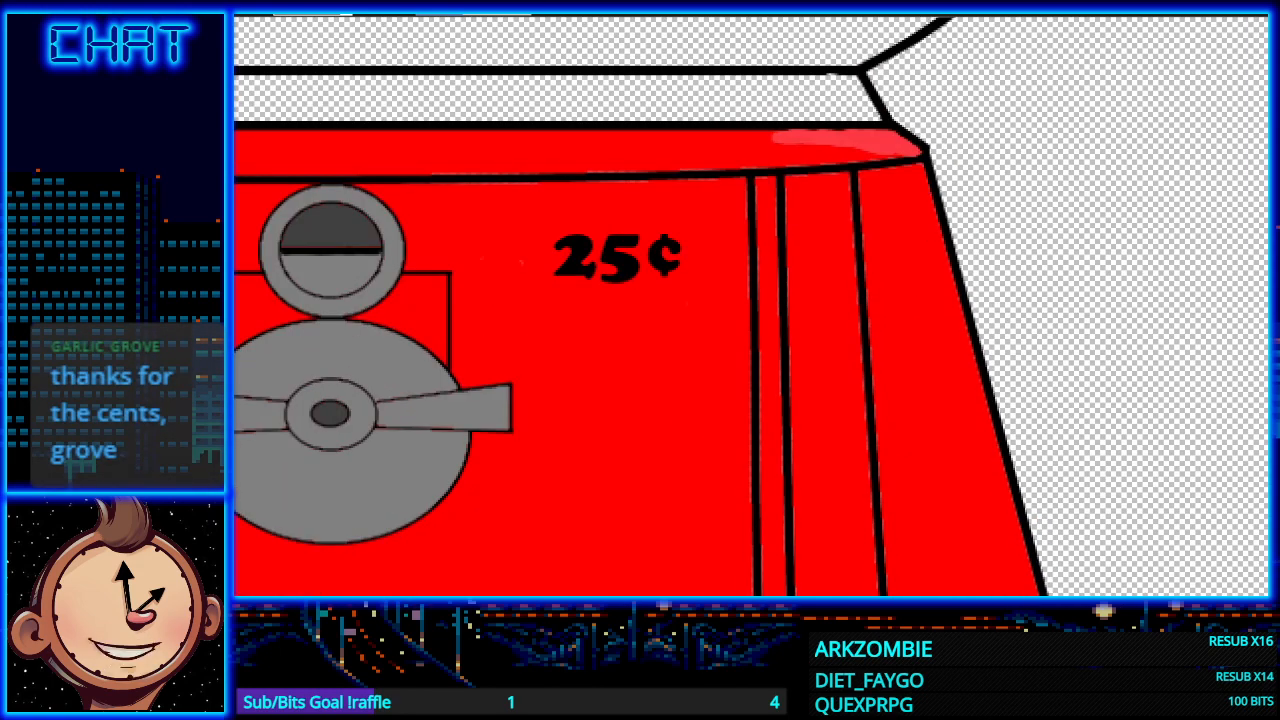
# Step: Draw a black-outlined rectangle around the 25¢ text and fill its background with yellow
pyautogui.click(645, 96)
pyautogui.hotkey('ctrl', 'z')
pyautogui.moveTo(527, 208); pyautogui.dragTo(706, 320)
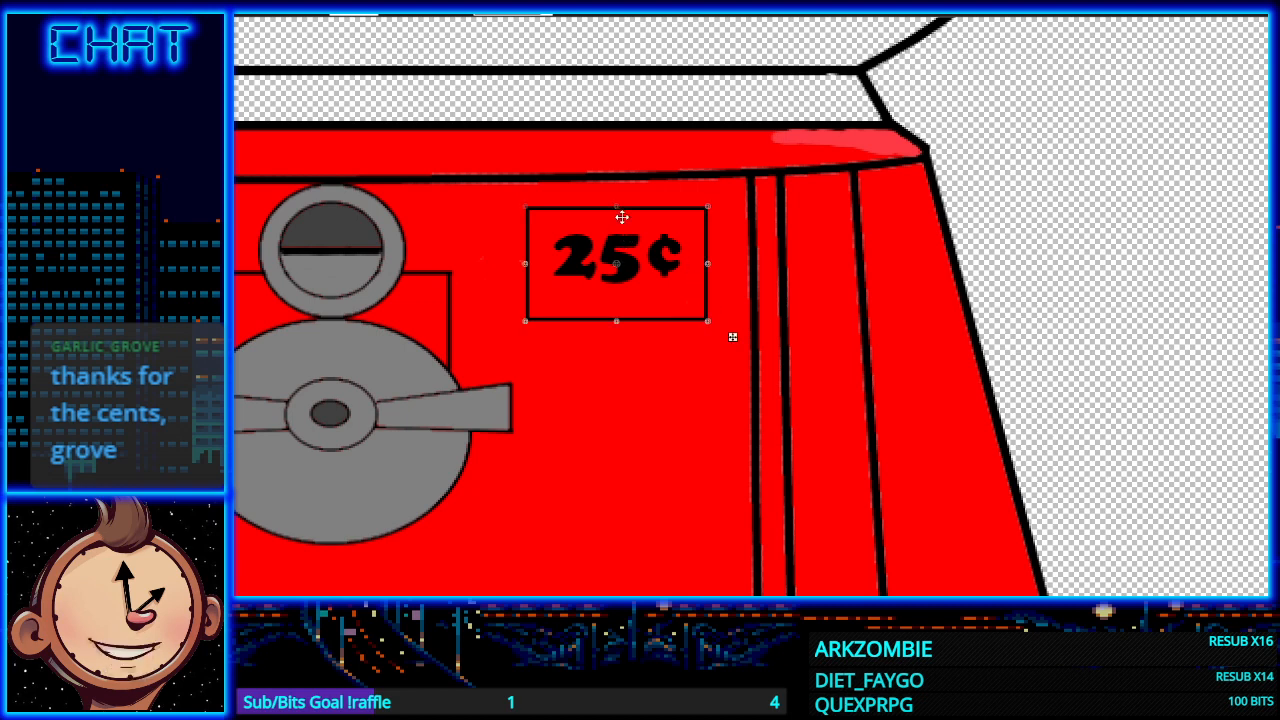
pyautogui.moveTo(617, 209); pyautogui.dragTo(617, 200)
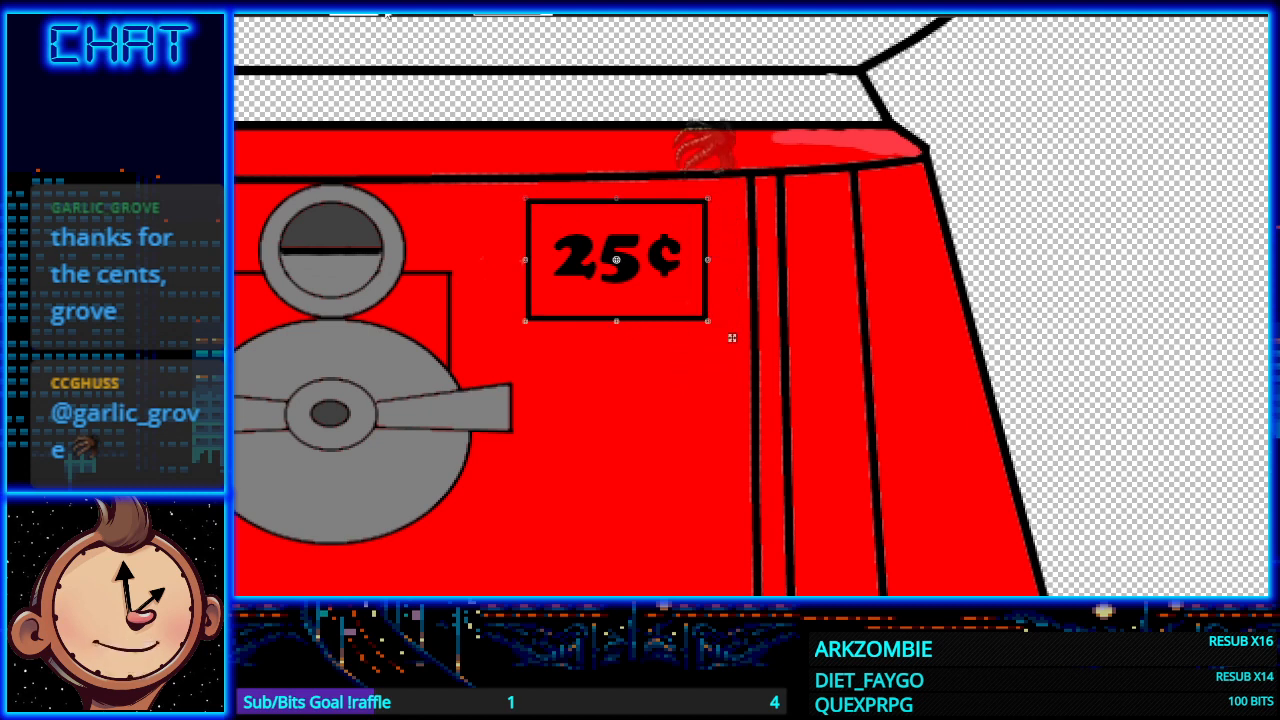
pyautogui.click(732, 338)
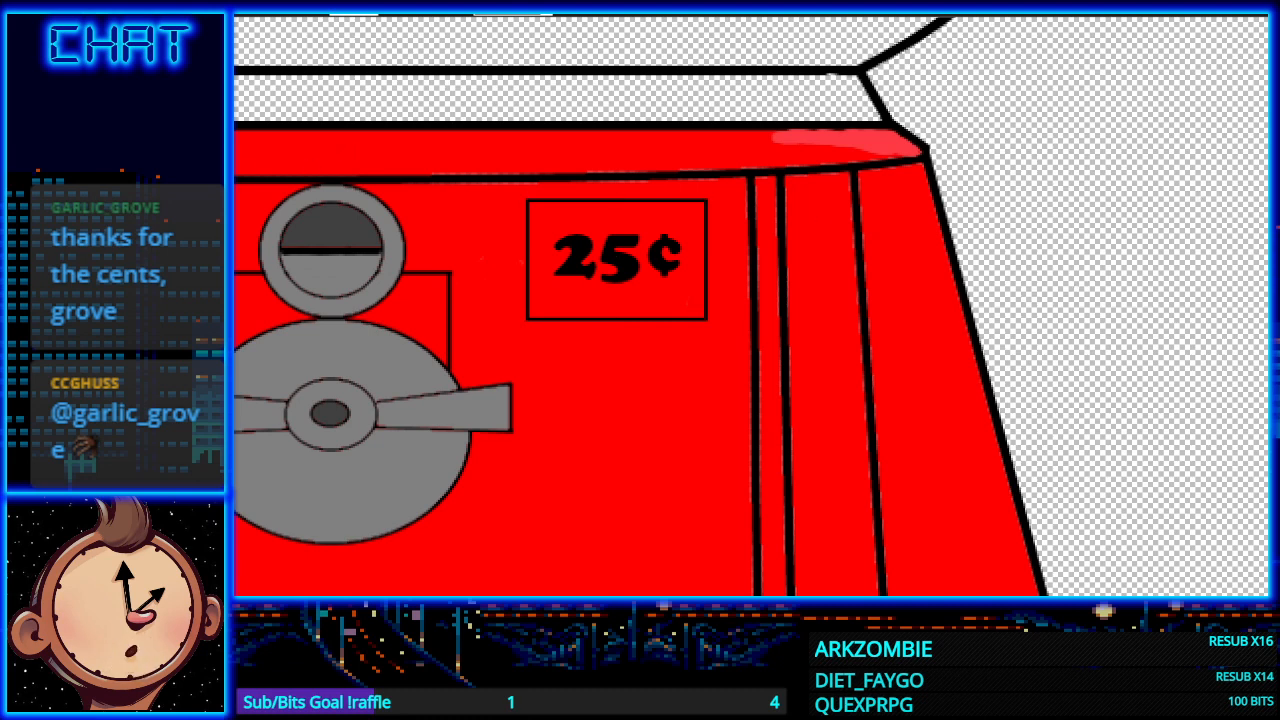
pyautogui.click(582, 227)
pyautogui.scroll(-3, 458, 416)
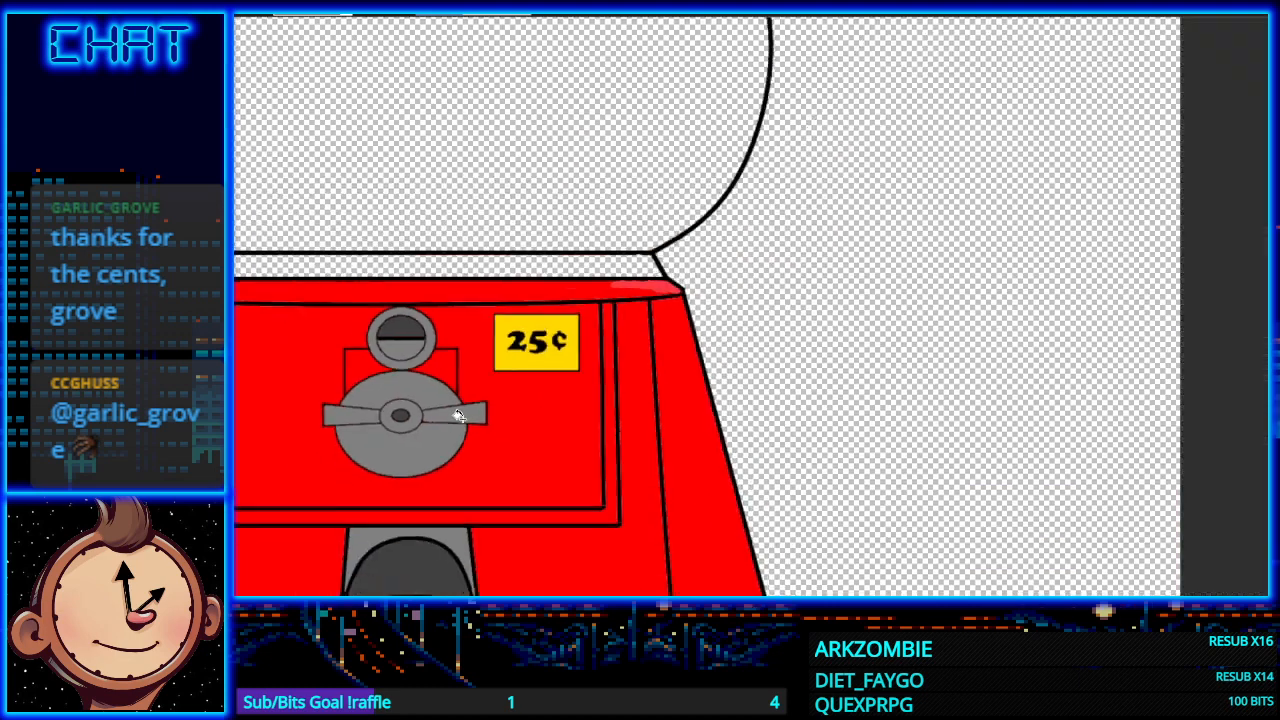
# Step: Fill the gumball machine's glass globe and the narrow neck strip beneath it with semi-transparent gray
pyautogui.scroll(-2, 458, 416)
pyautogui.hscroll(-1, 585, 316)
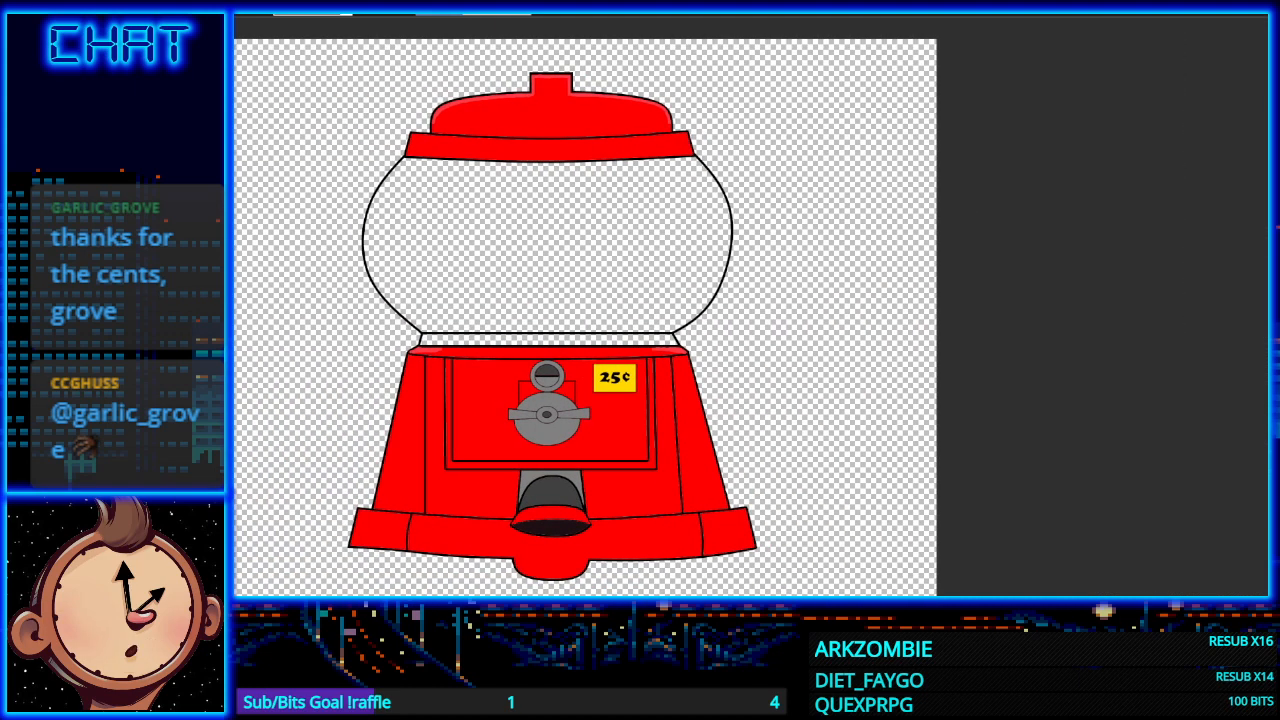
pyautogui.scroll(2, 646, 529)
pyautogui.scroll(1, 384, 375)
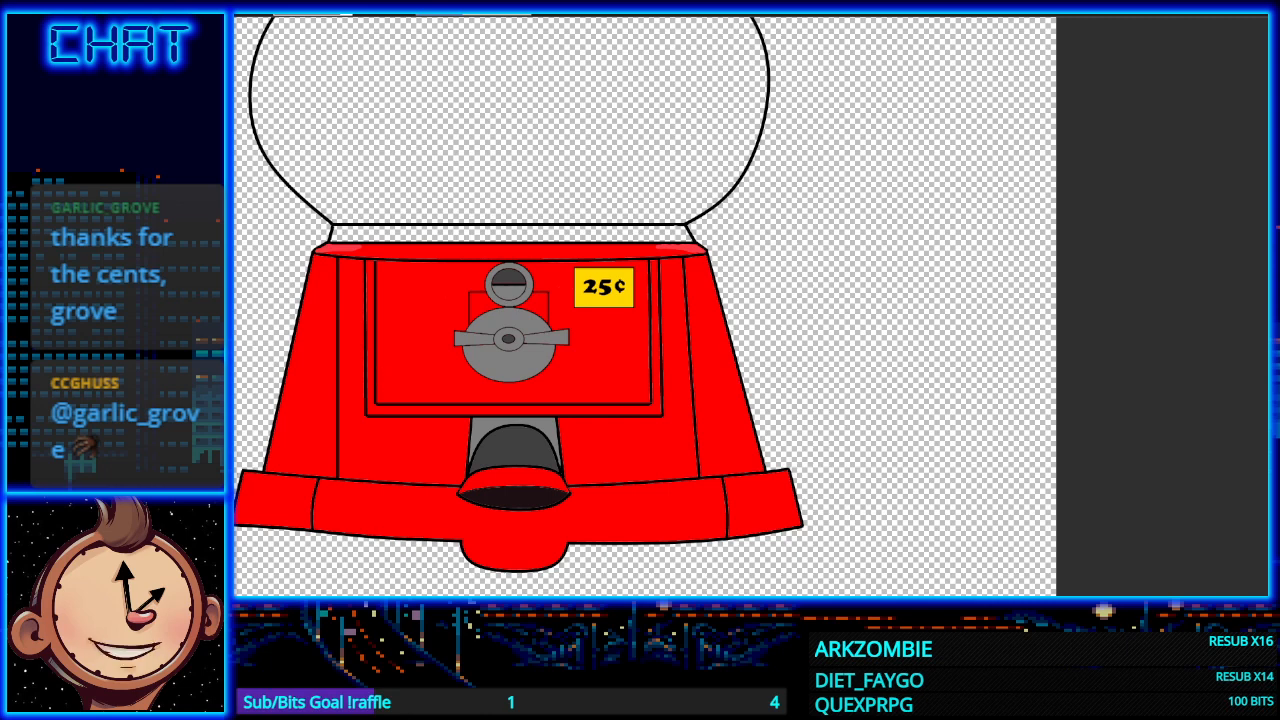
pyautogui.scroll(-2, 609, 449)
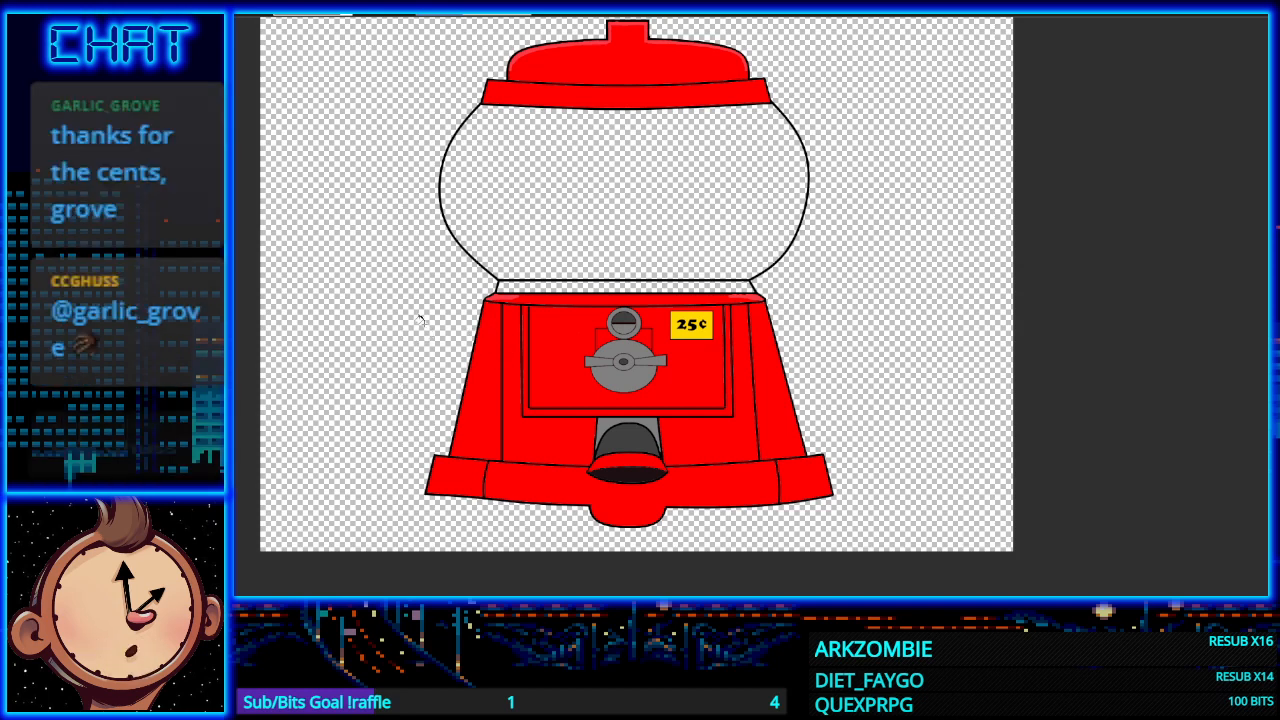
pyautogui.scroll(6, 529, 294)
pyautogui.scroll(-3, 541, 287)
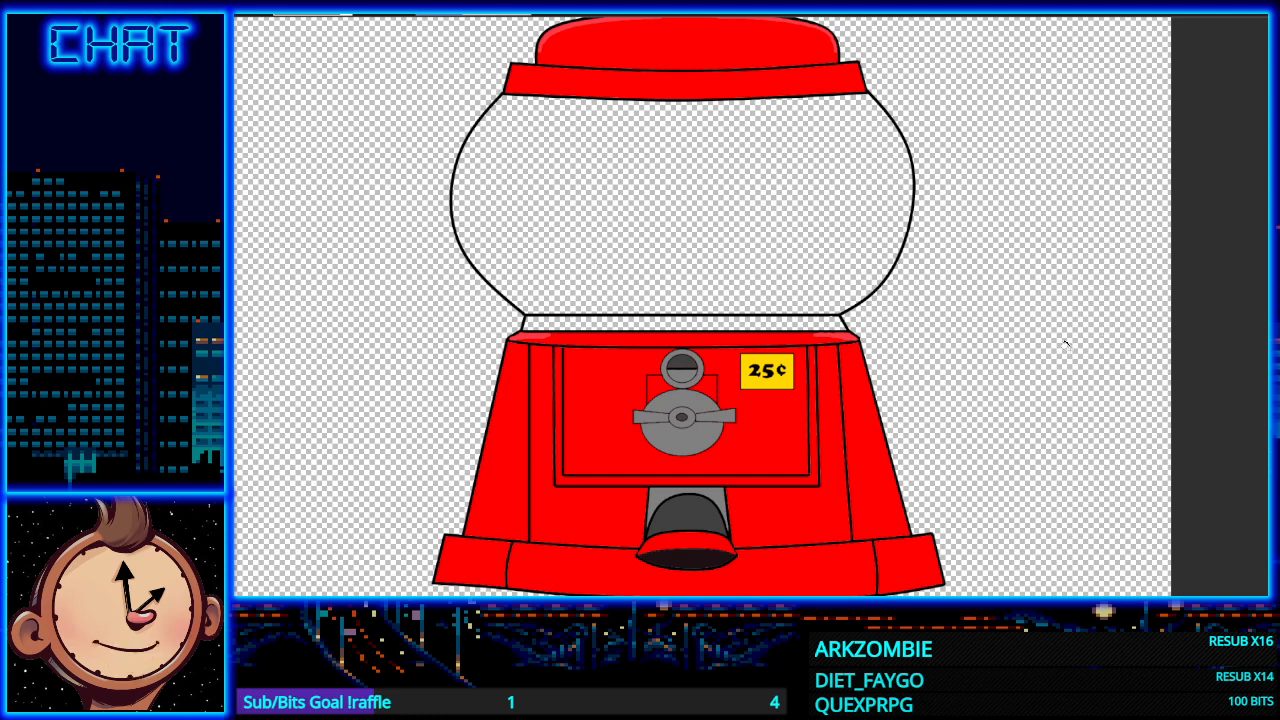
pyautogui.click(506, 177)
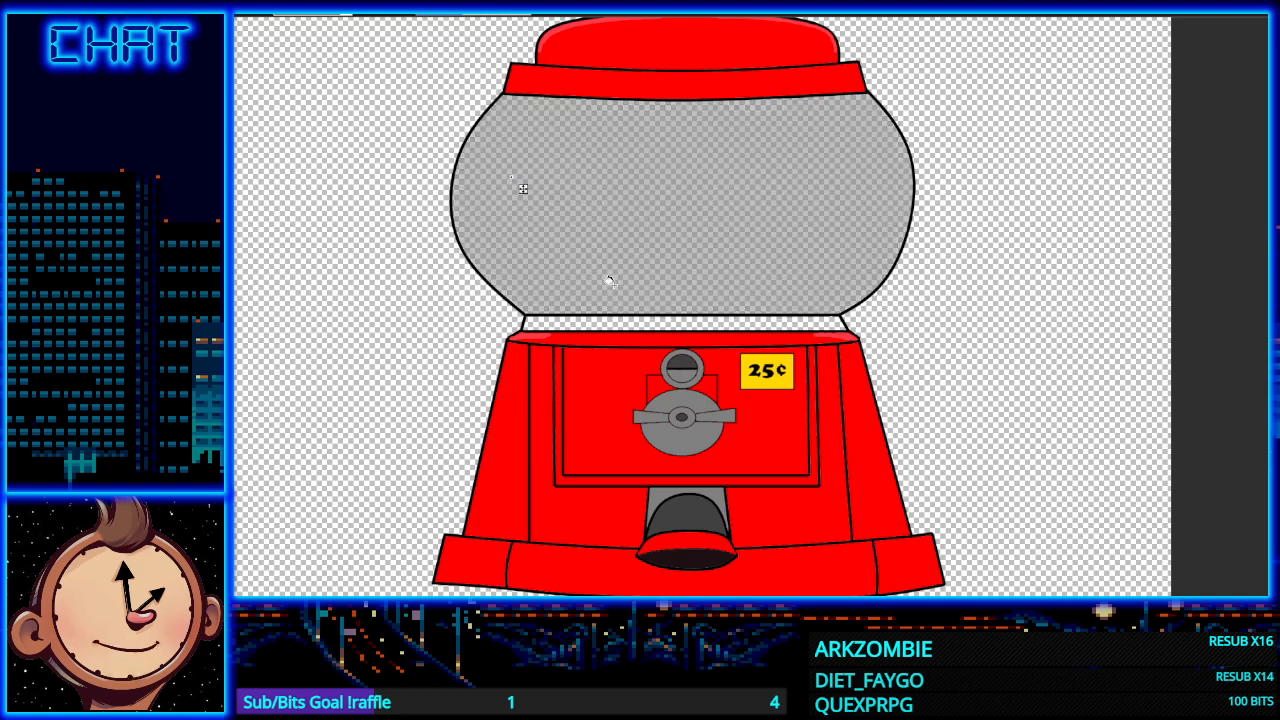
pyautogui.click(644, 320)
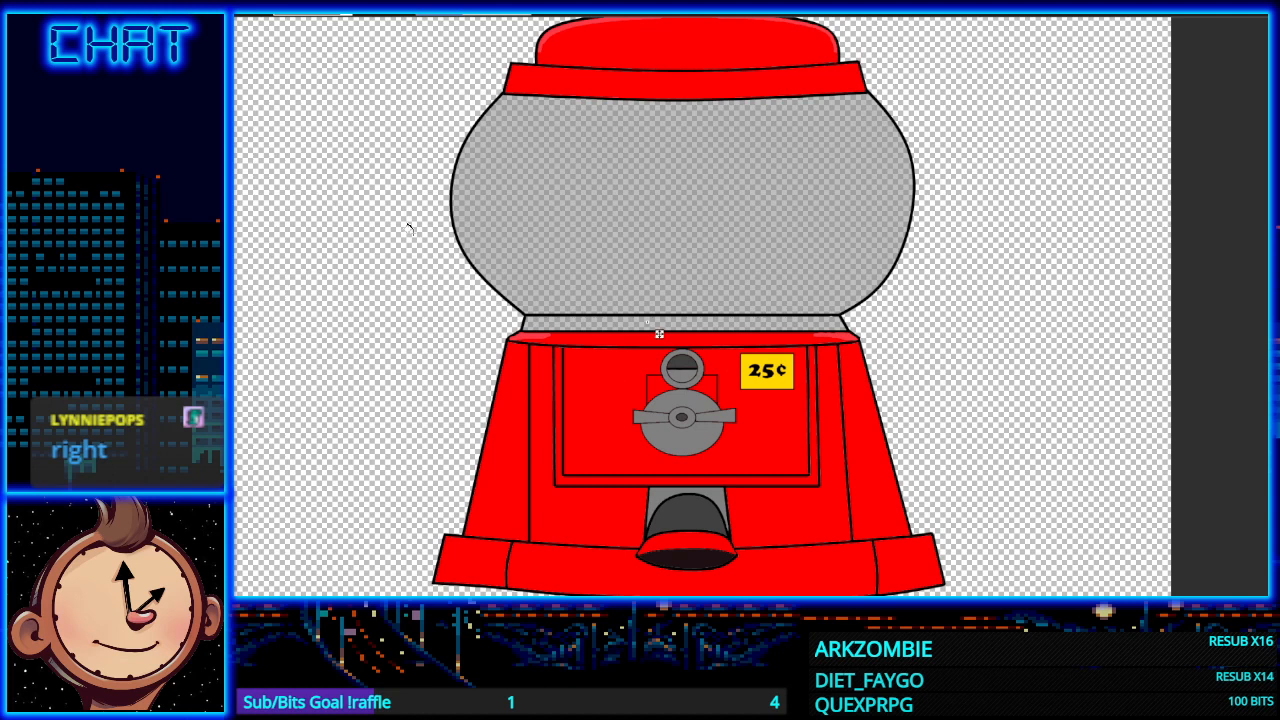
pyautogui.scroll(-1, 410, 228)
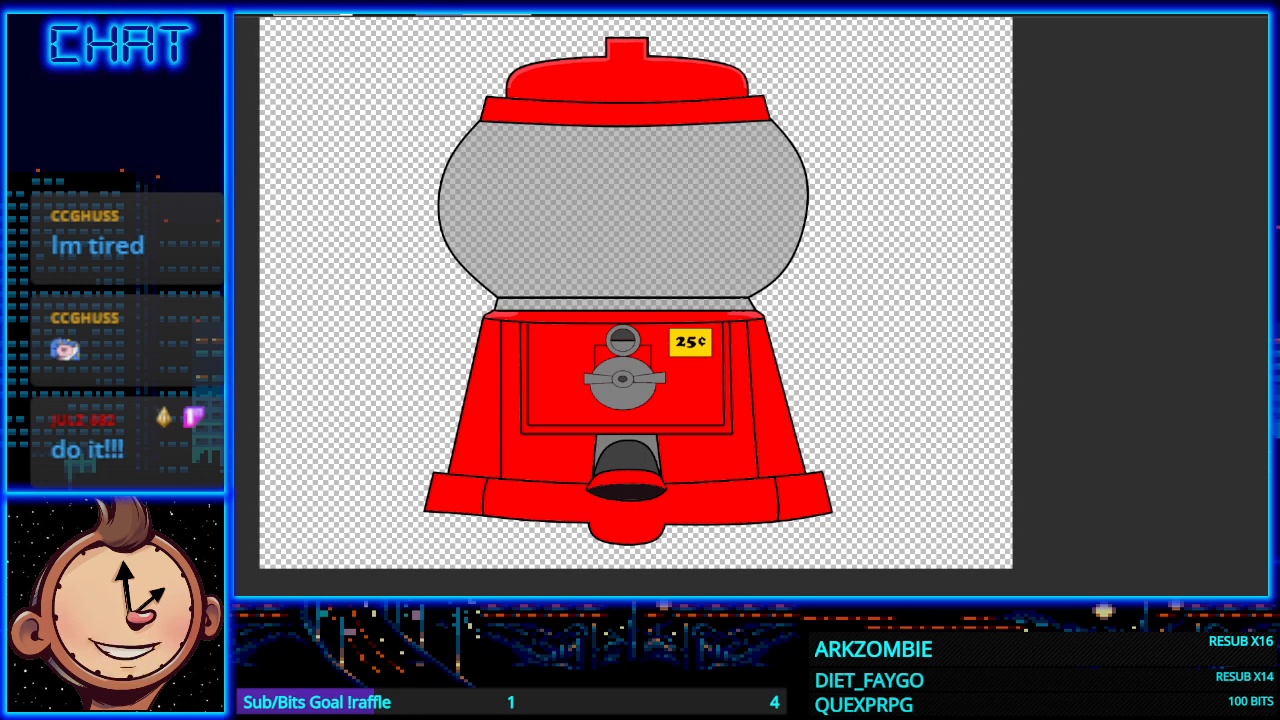
# Step: Switch to the SoundQueue text file in Notepad and review each of the listed sound requests
pyautogui.hotkey('alt', 'Tab')
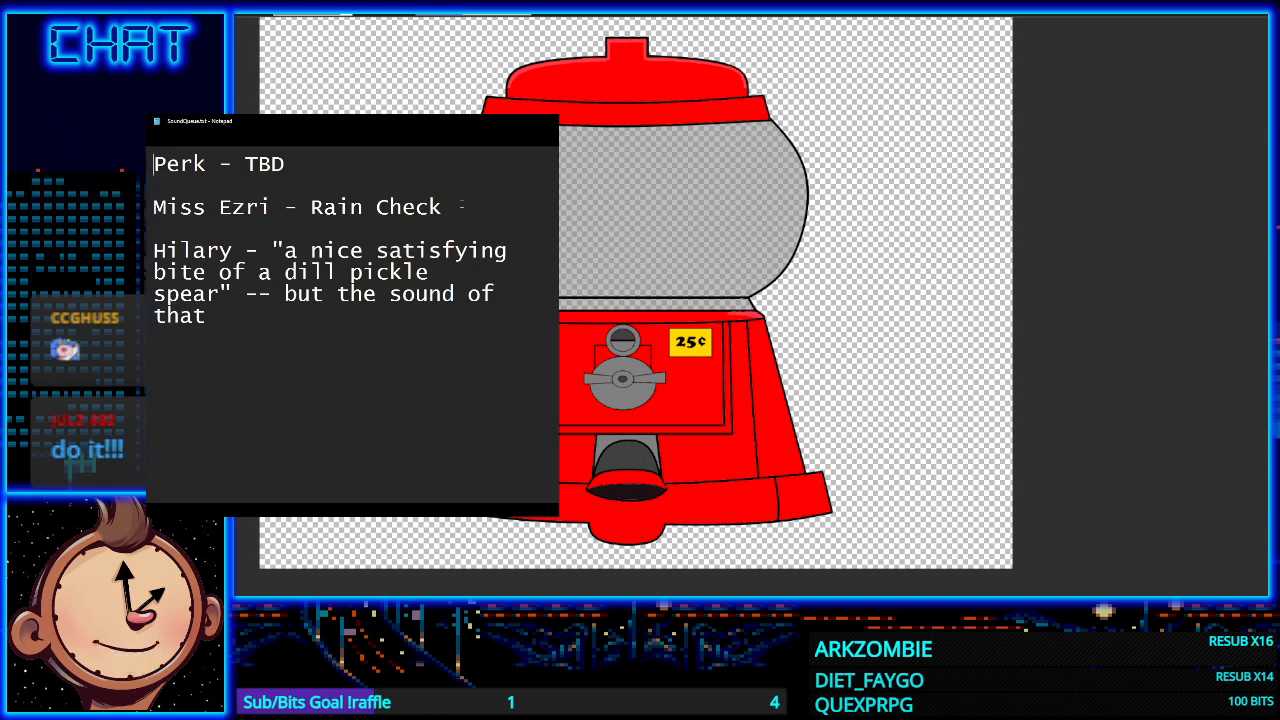
pyautogui.keyDown('shift'); pyautogui.click(461, 206); pyautogui.keyUp('shift')
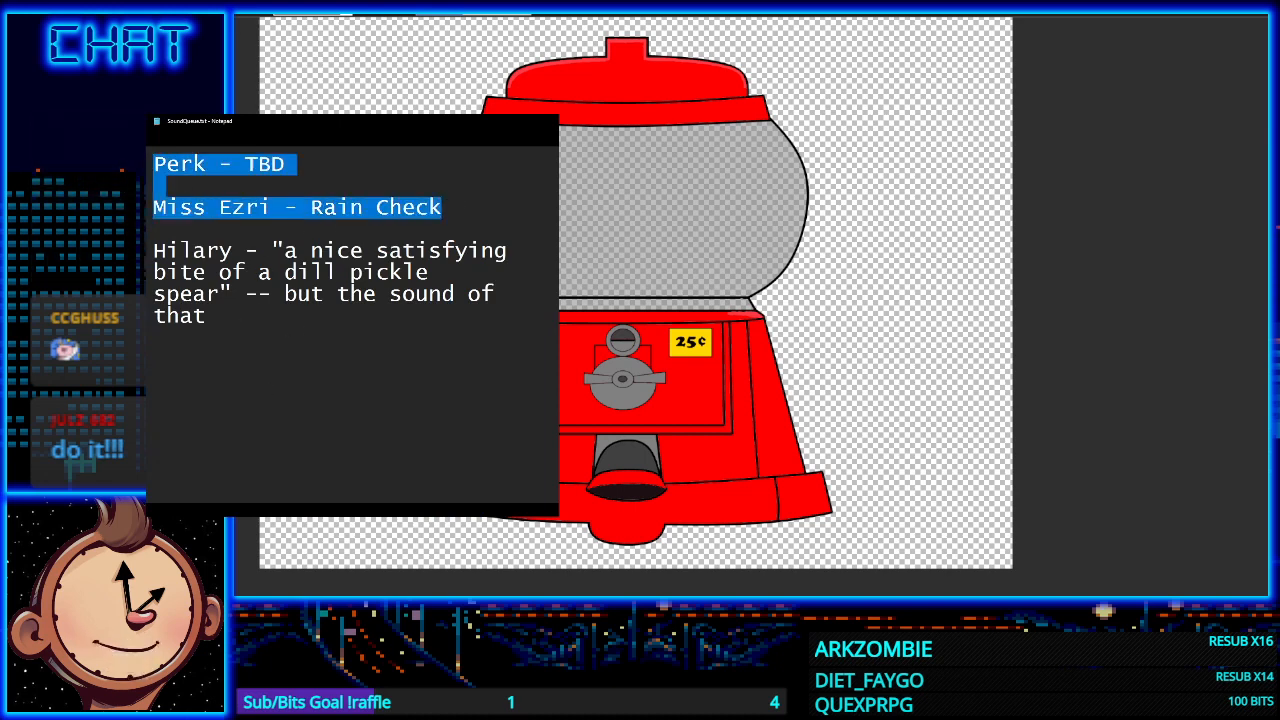
pyautogui.click(300, 337)
pyautogui.moveTo(290, 164); pyautogui.dragTo(153, 163)
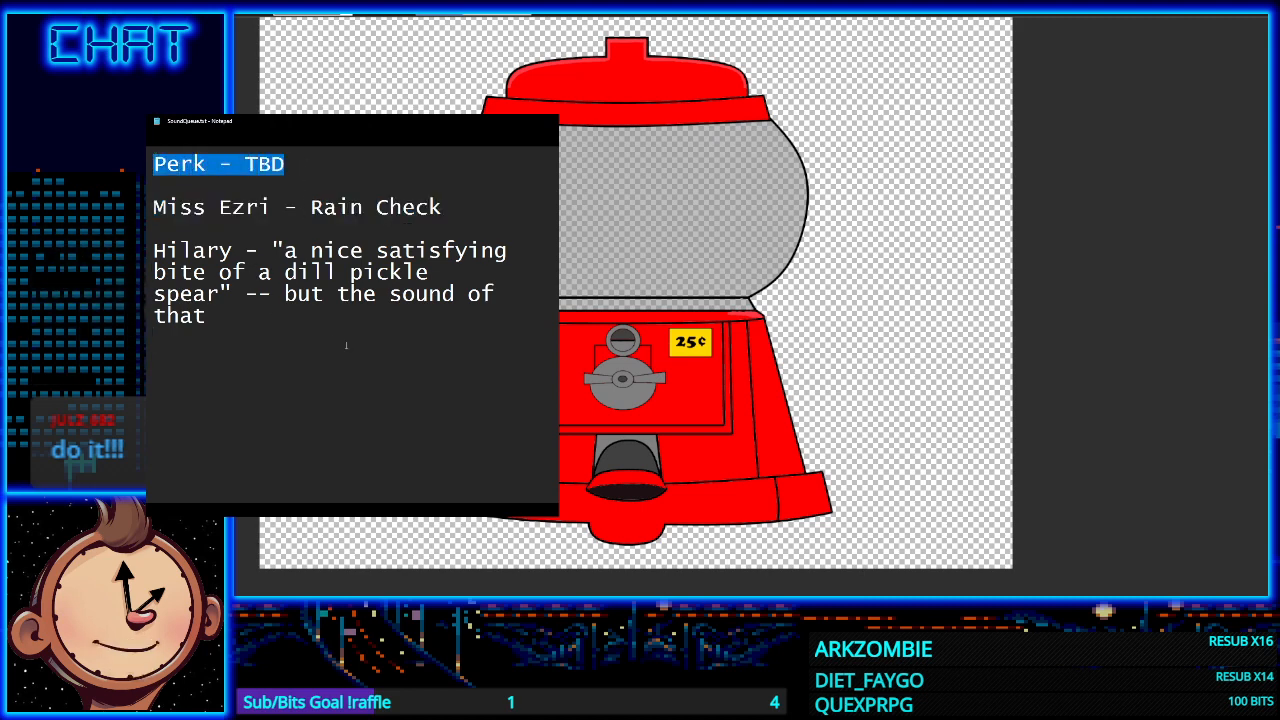
pyautogui.click(458, 207)
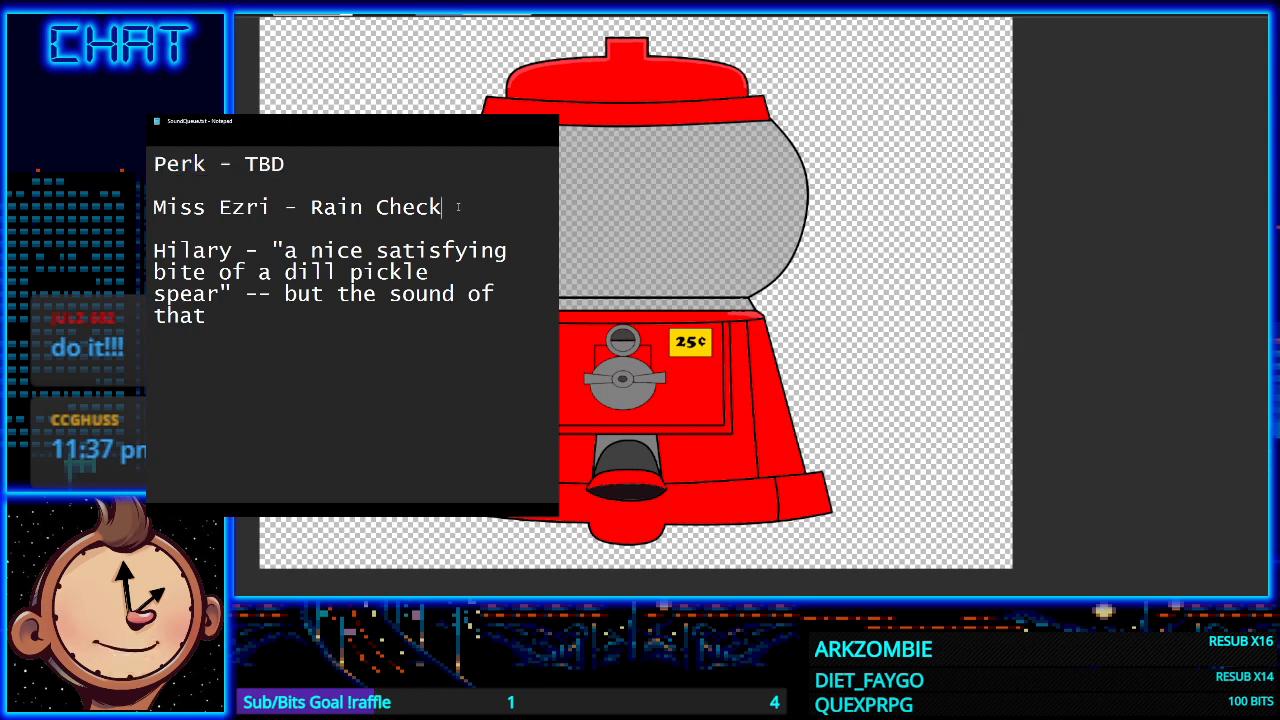
pyautogui.moveTo(458, 207); pyautogui.dragTo(152, 207)
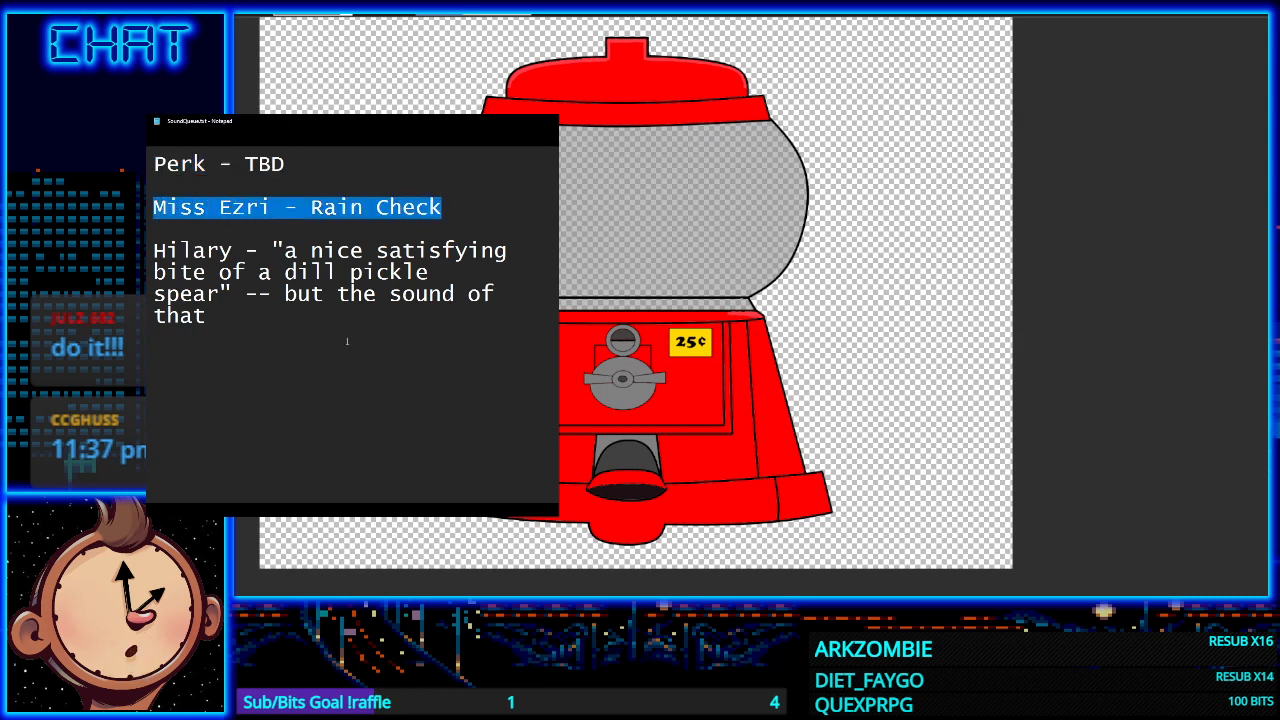
pyautogui.moveTo(347, 341); pyautogui.dragTo(153, 250)
pyautogui.press('Right')
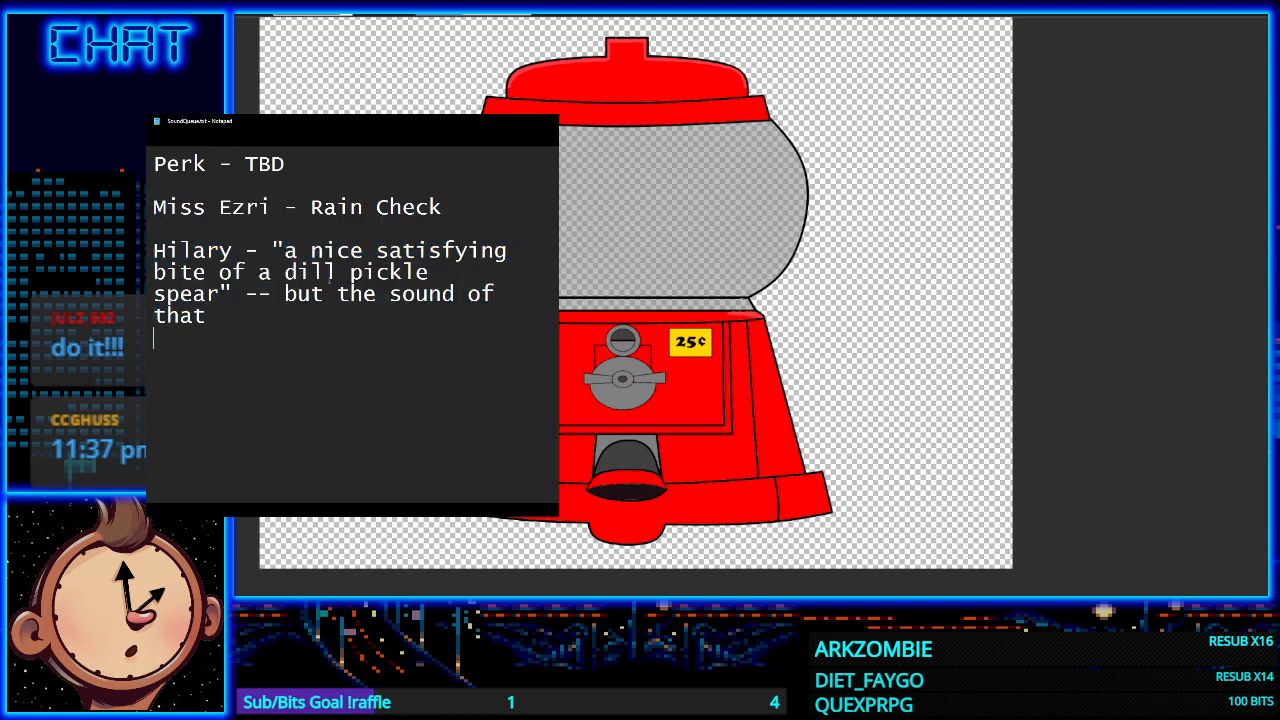
pyautogui.moveTo(296, 273); pyautogui.dragTo(444, 274)
# Step: Add a final entry with the requester's name followed by - "Annnnddddd TIME!" below the last sound request, and save the file
pyautogui.click(318, 332)
pyautogui.press('Return')
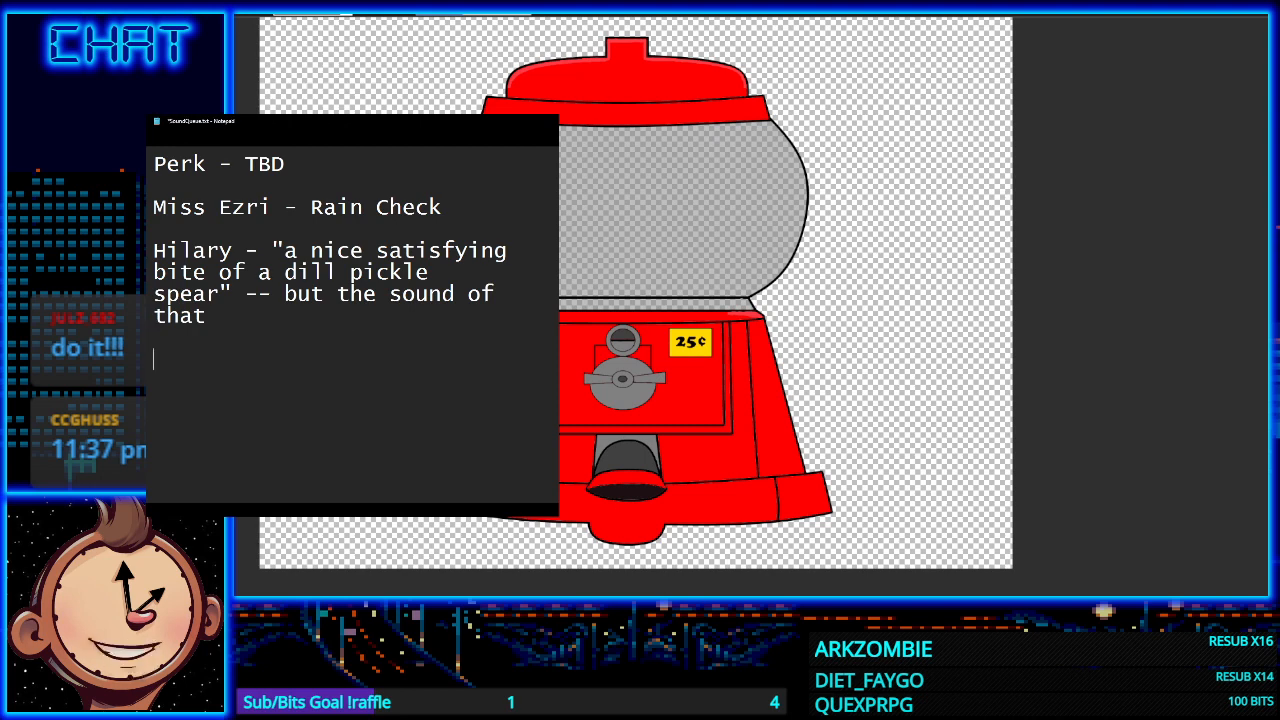
pyautogui.write('Jules')
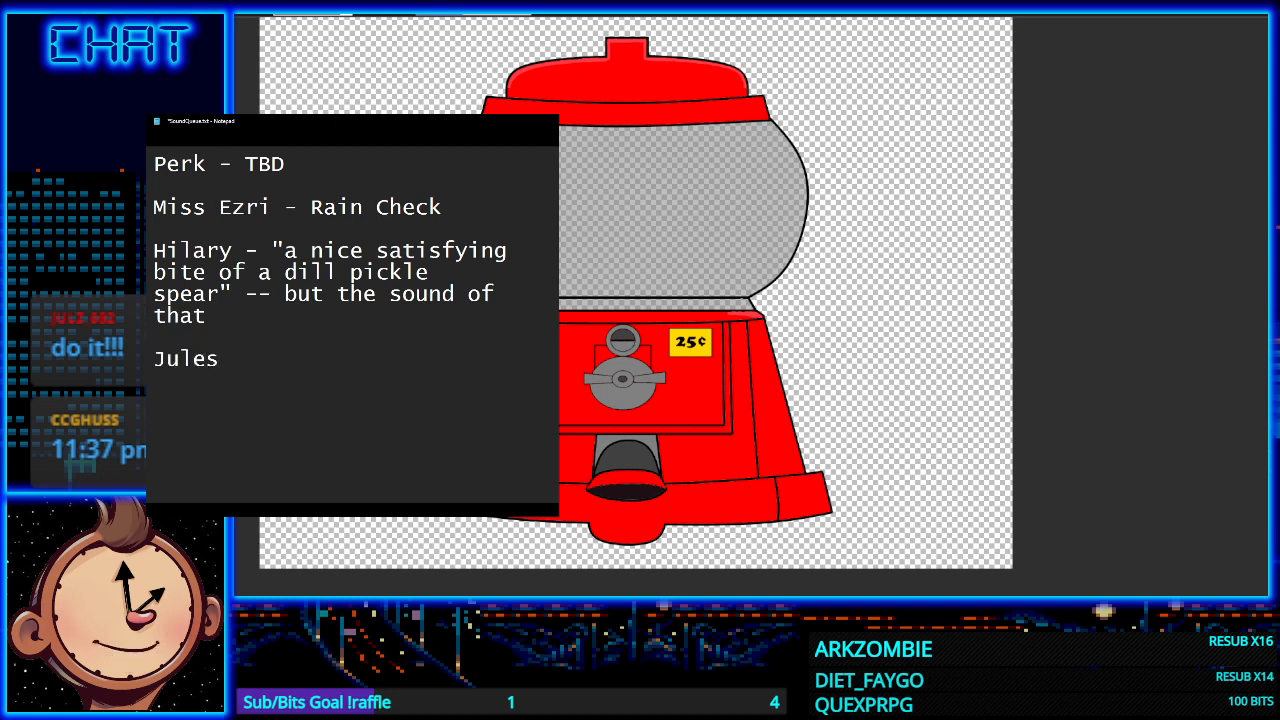
pyautogui.write(' - "Annnnddd d')
pyautogui.press('BackSpace')
pyautogui.press('BackSpace')
pyautogui.write('dd ')
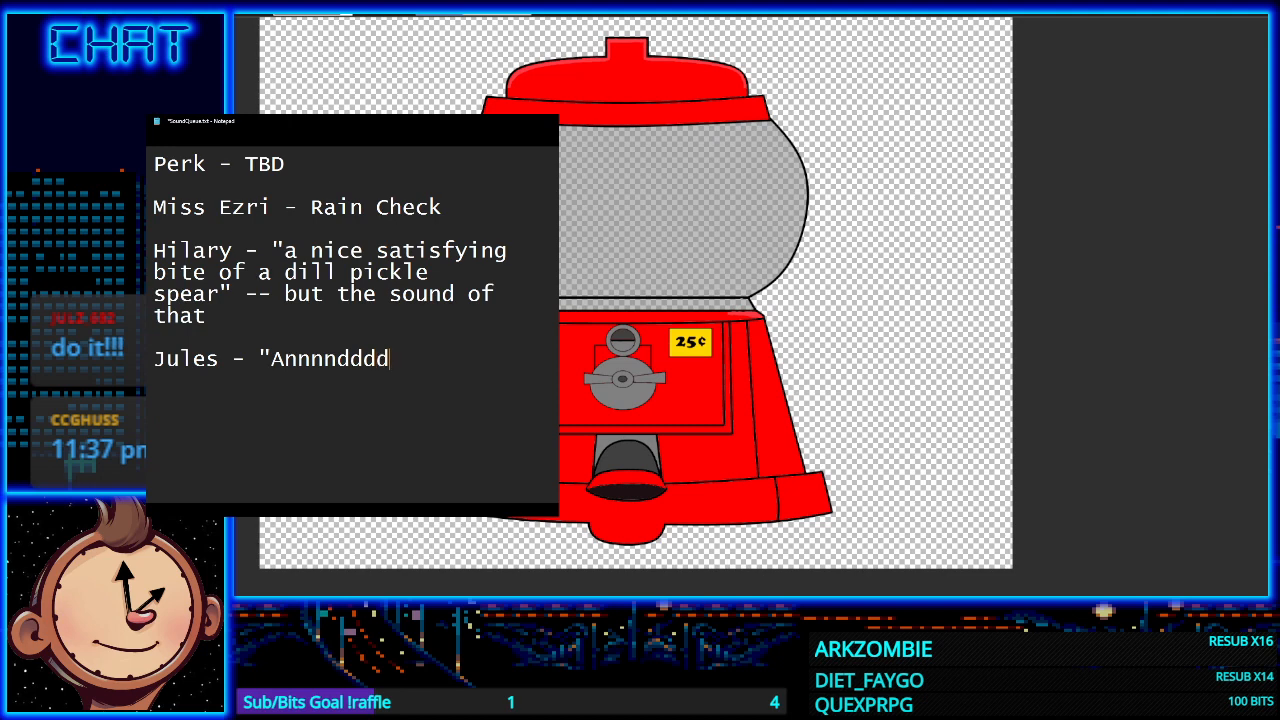
pyautogui.write('TIME!"')
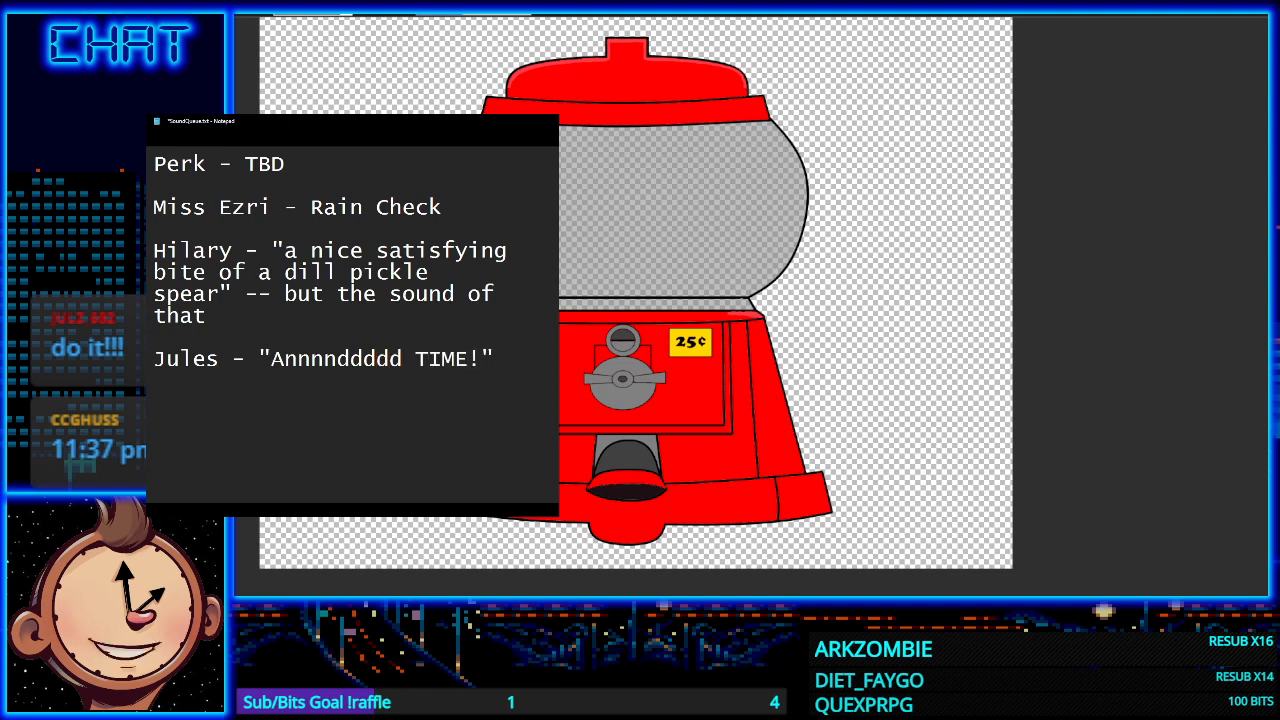
pyautogui.hotkey('ctrl', 's')
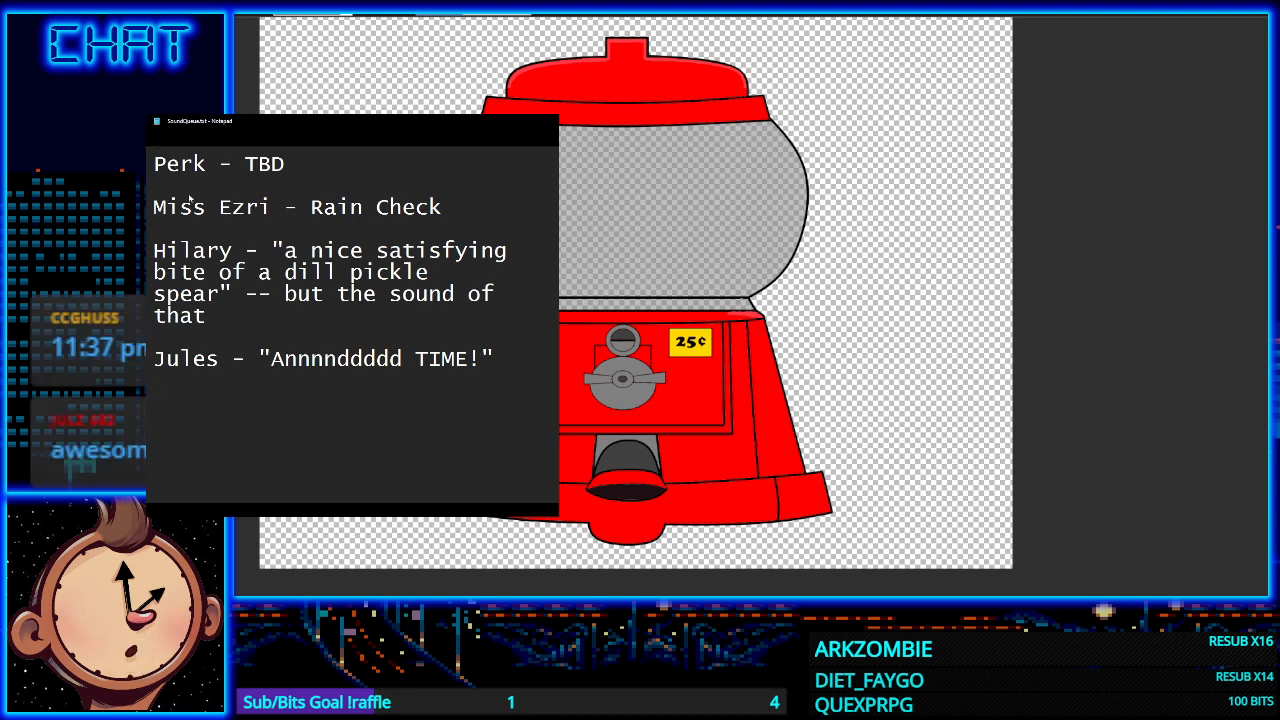
pyautogui.click(552, 124)
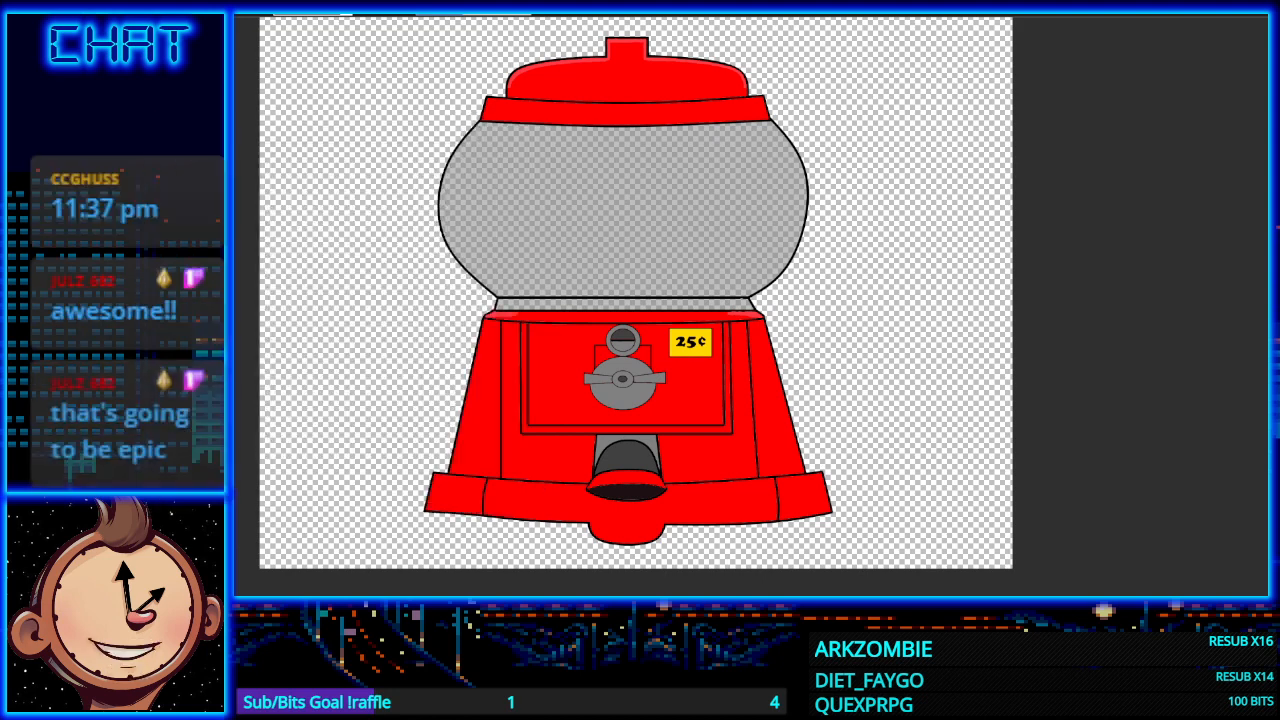